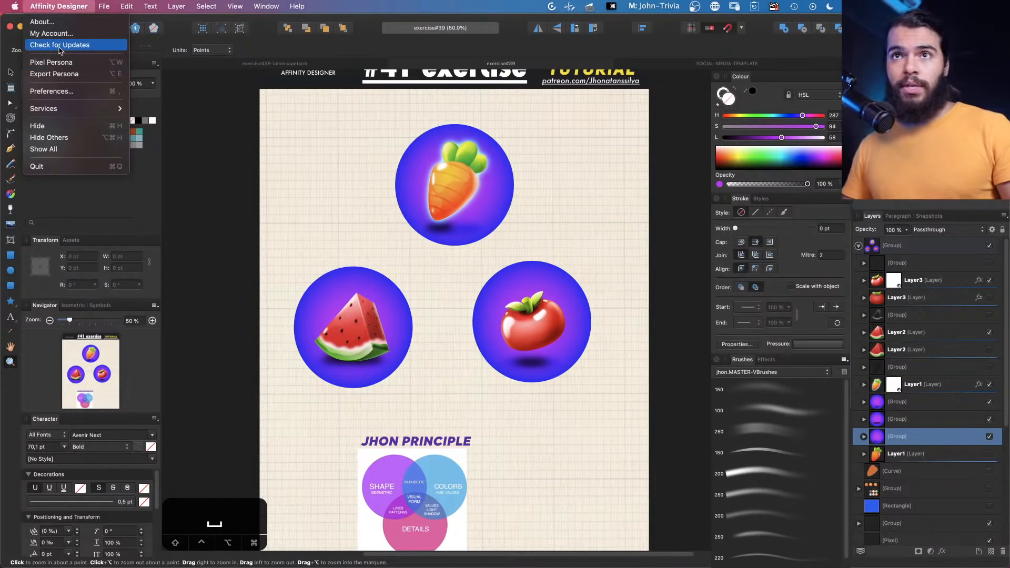
key(super+space)
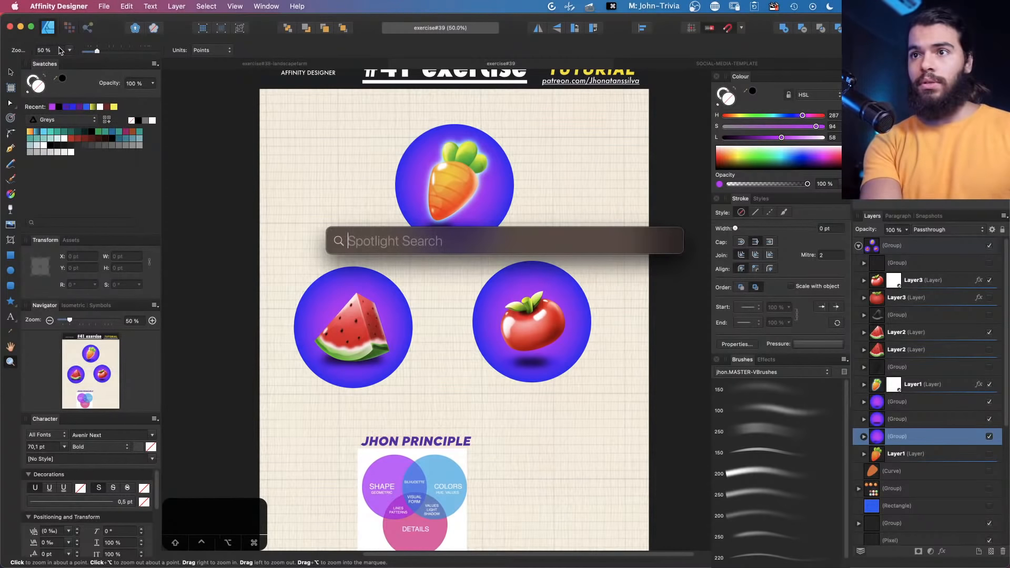
text(mou)
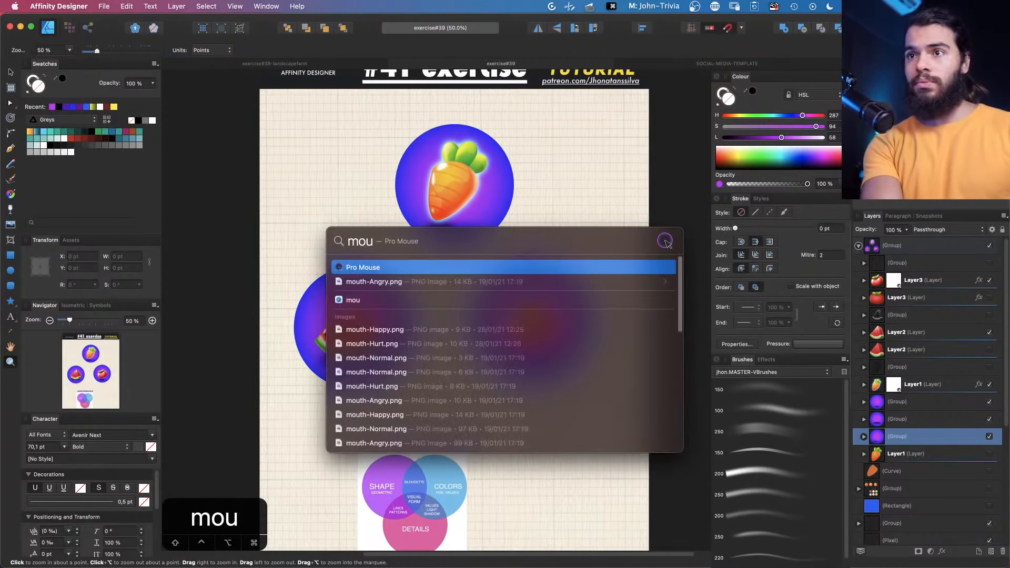
key(Return)
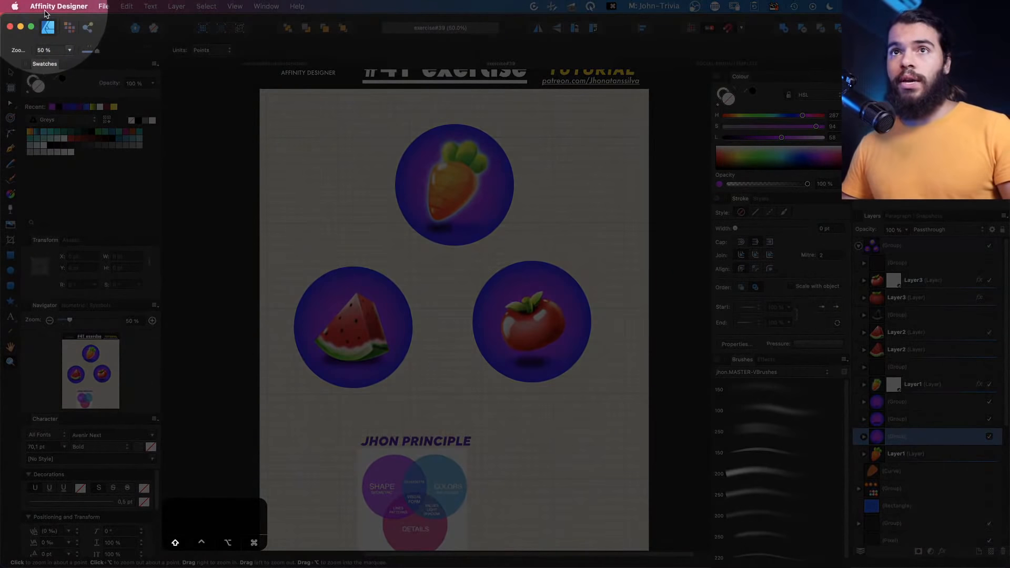
Check Affinity Designer for updates and dismiss the result
click(59, 6)
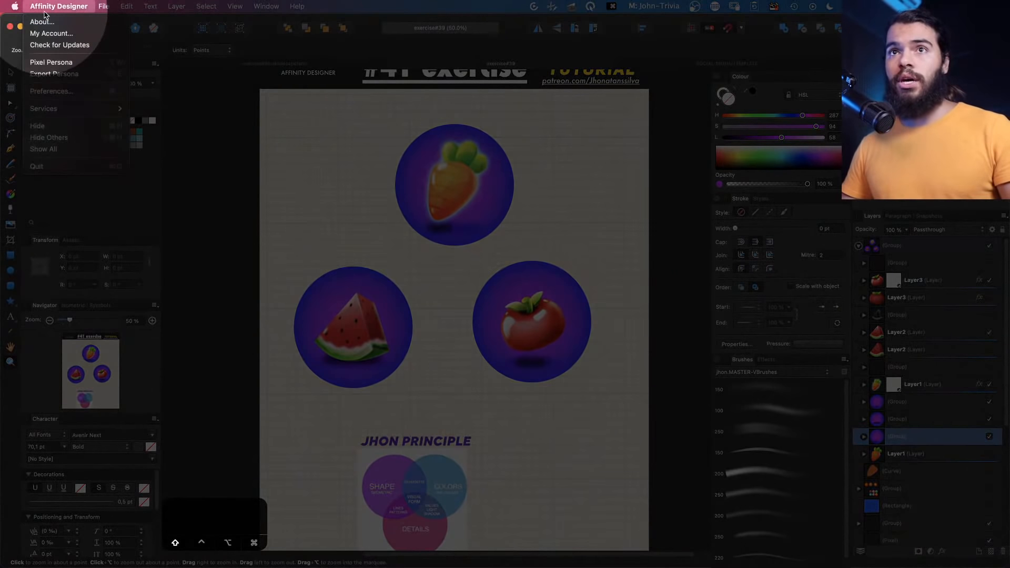
click(58, 45)
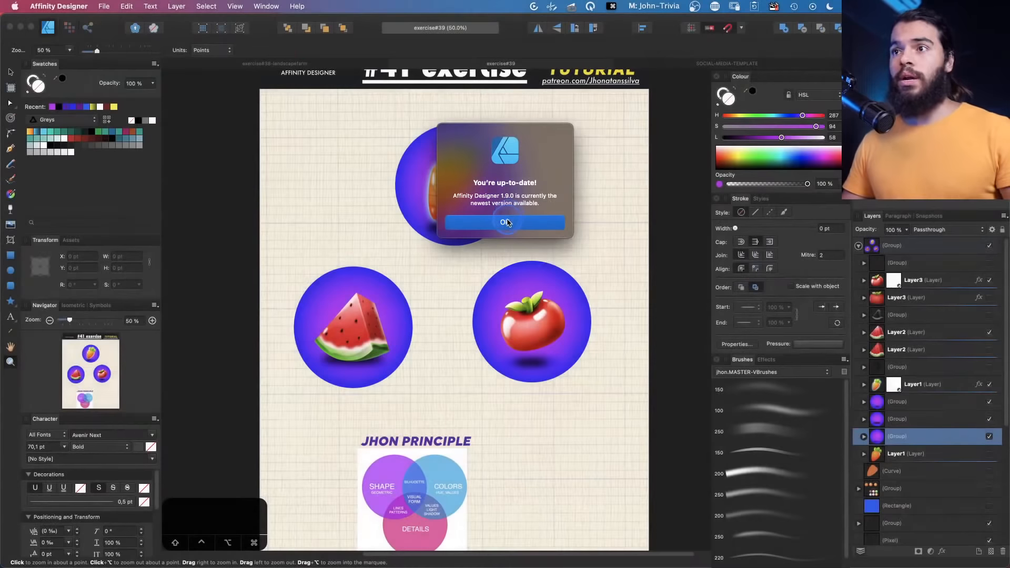
click(506, 223)
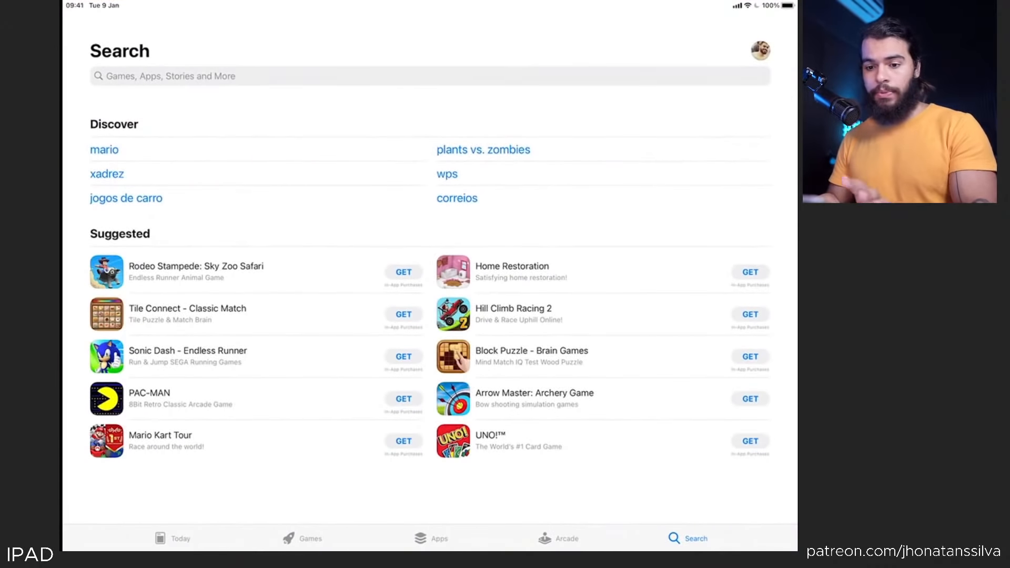
Search the iPad App Store for affinity designer and open the Affinity Designer listing
click(429, 76)
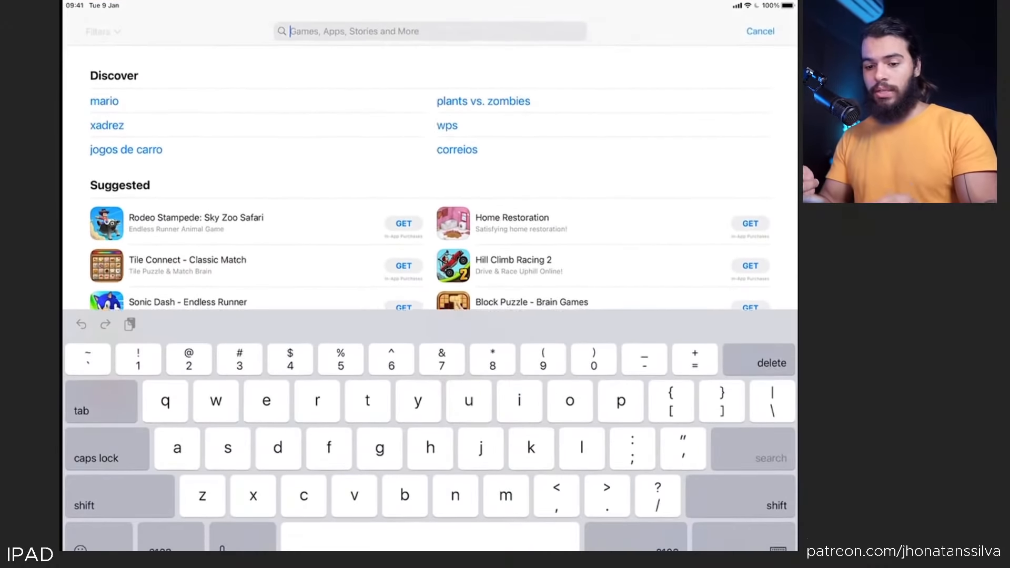
text(affinit)
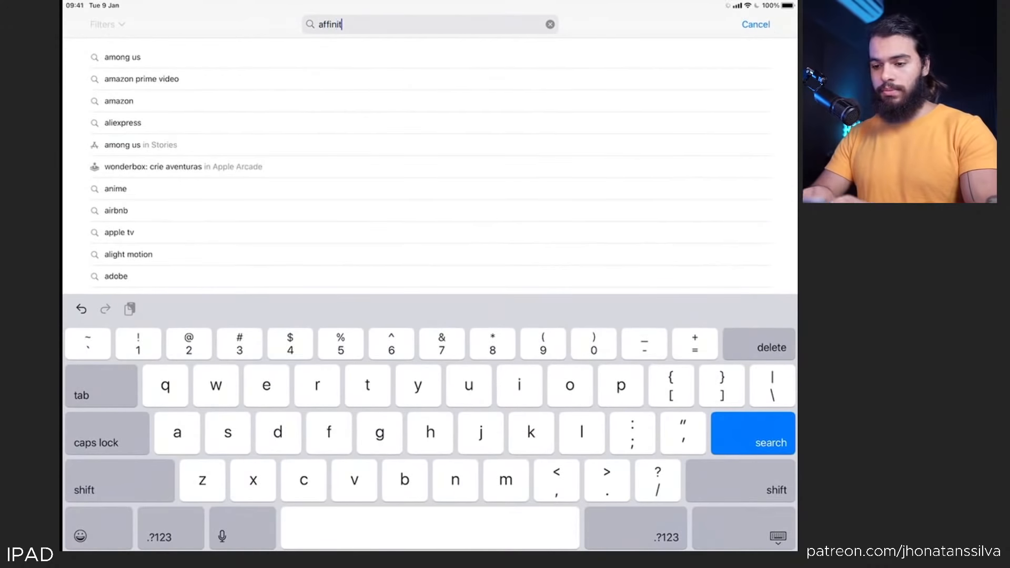
text(y designer)
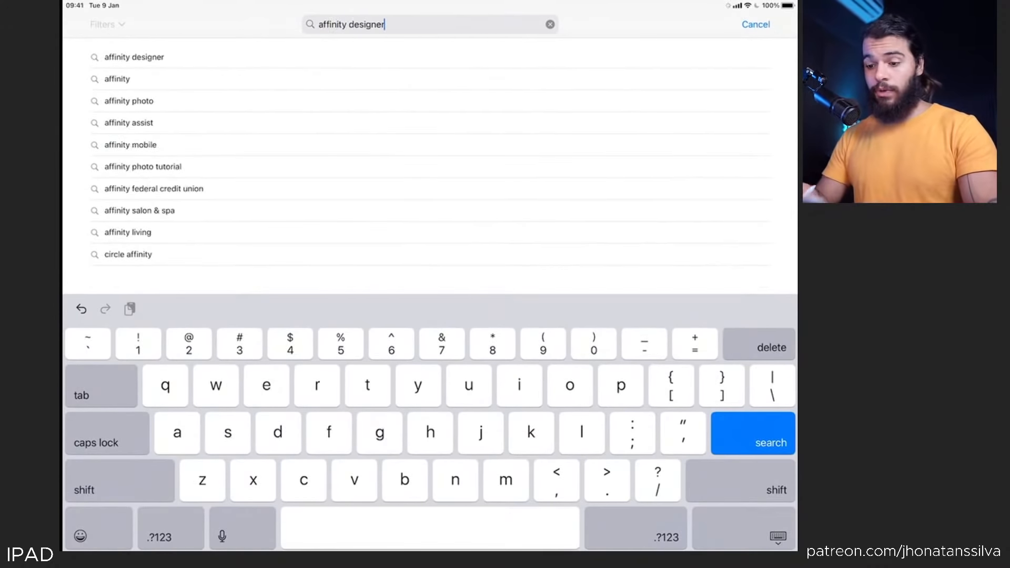
key(Return)
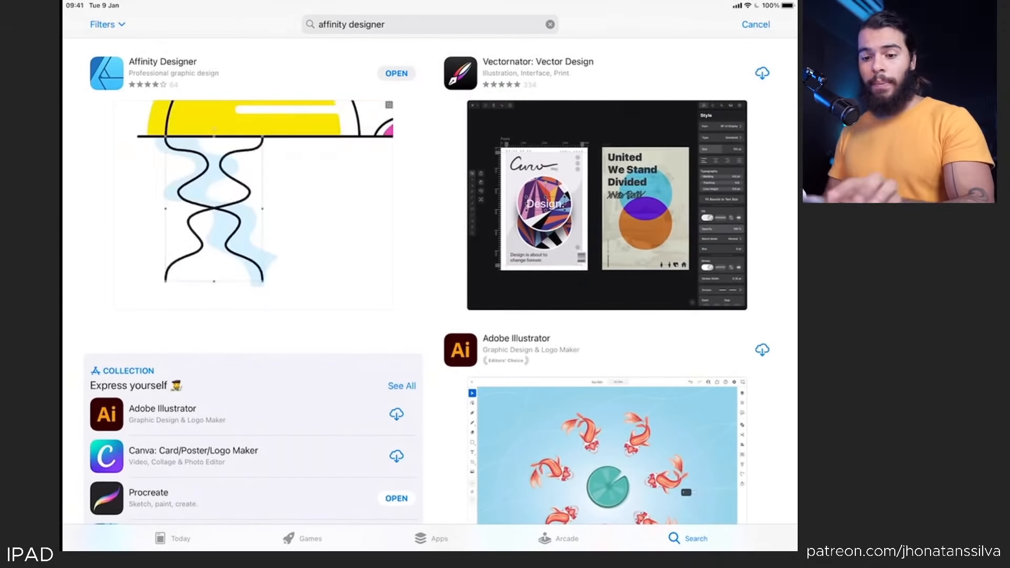
click(163, 73)
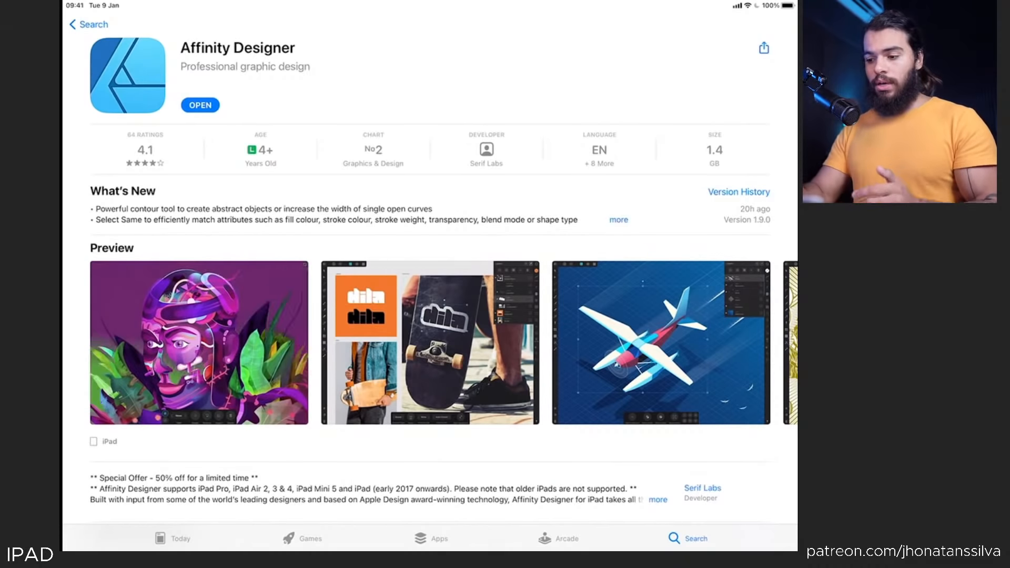
Expand and read the listing's What's New notes
click(618, 220)
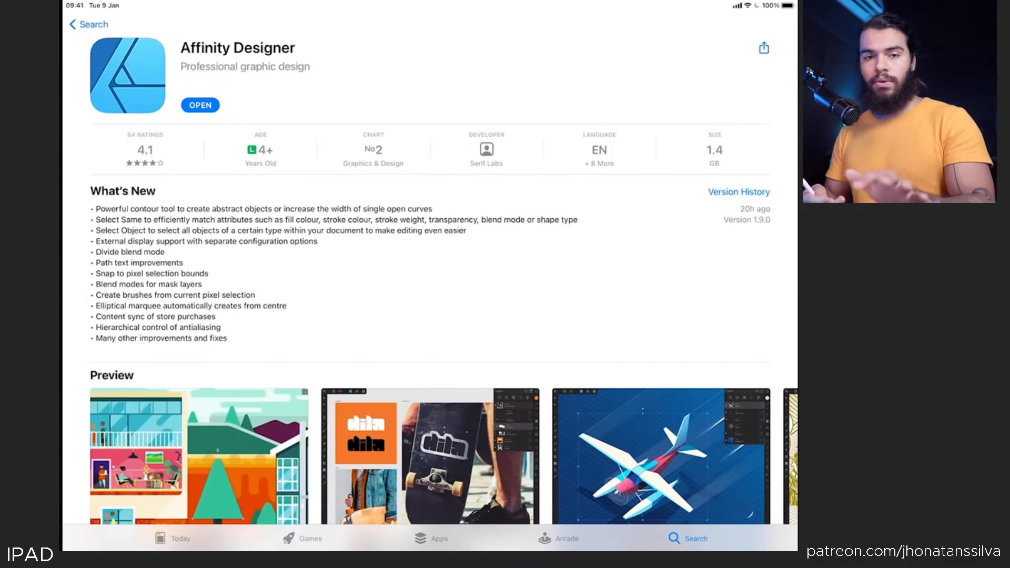
scroll(430, 295, down, 1)
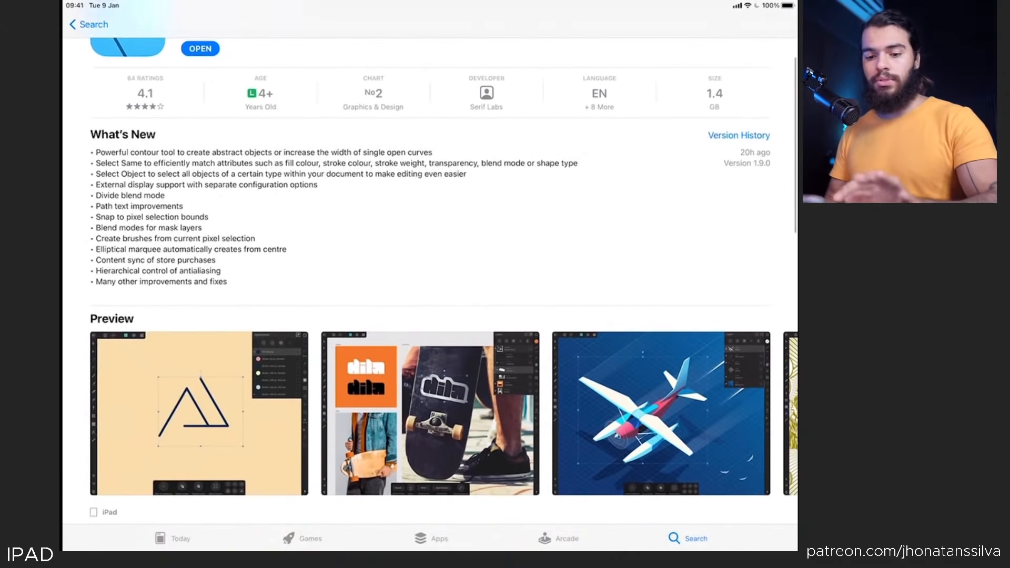
scroll(430, 295, up, 1)
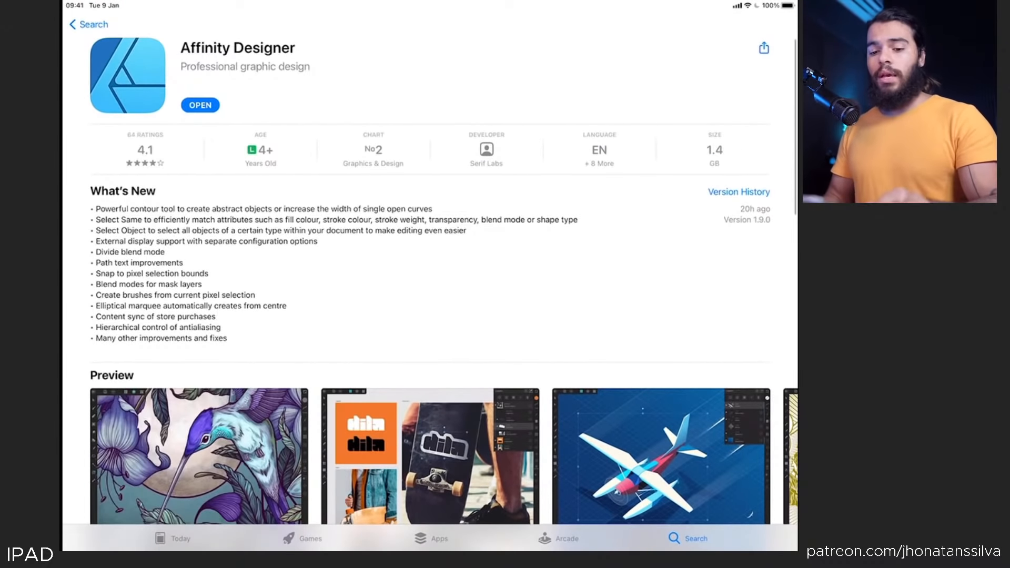
drag(430, 549, 481, 421)
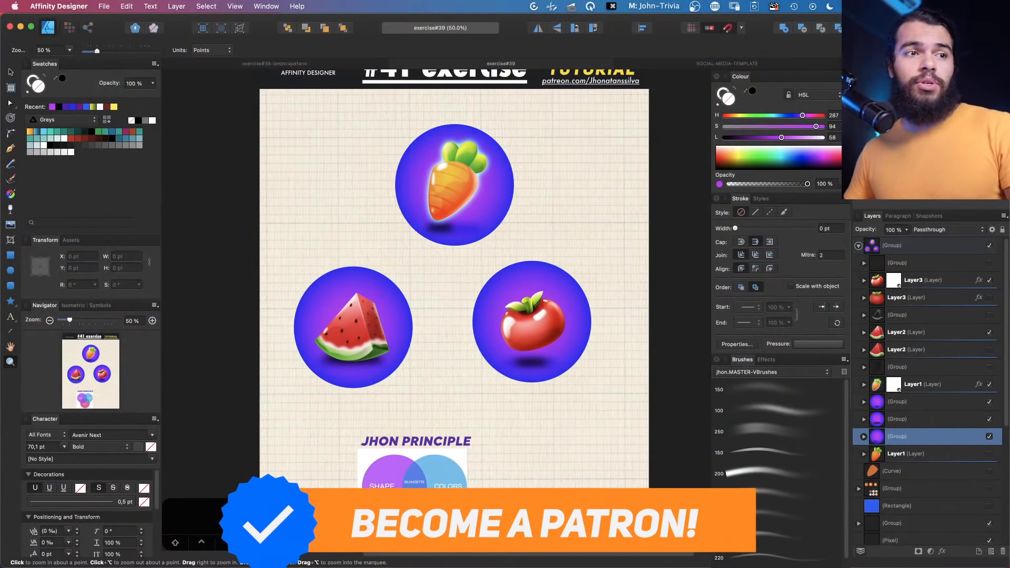
Switch to the AFFINITY 1.9 mind map and expand the Features branch, collapsing its subtopics except Contour Tool
key(super+Tab)
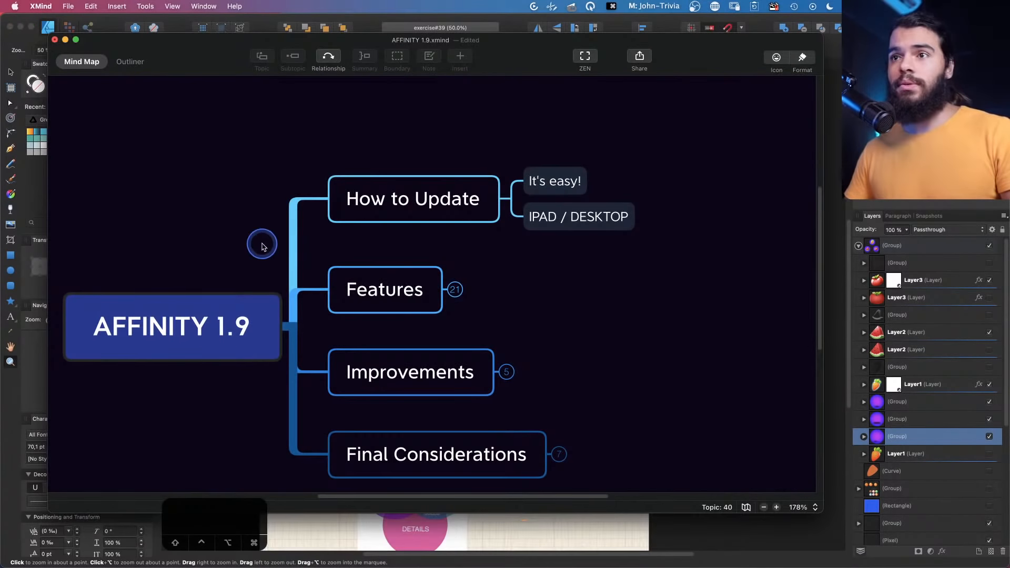
click(456, 290)
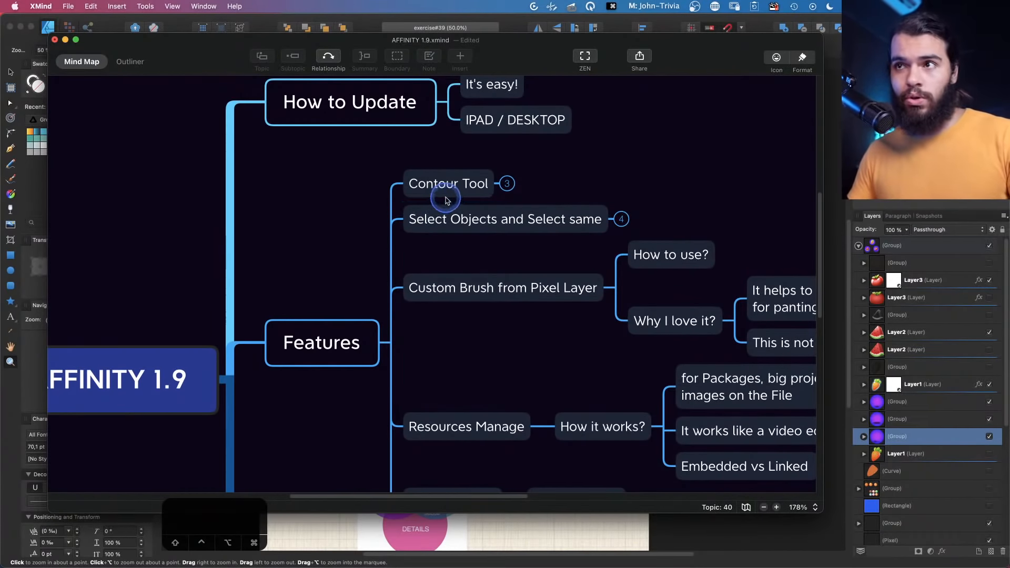
click(619, 219)
click(621, 228)
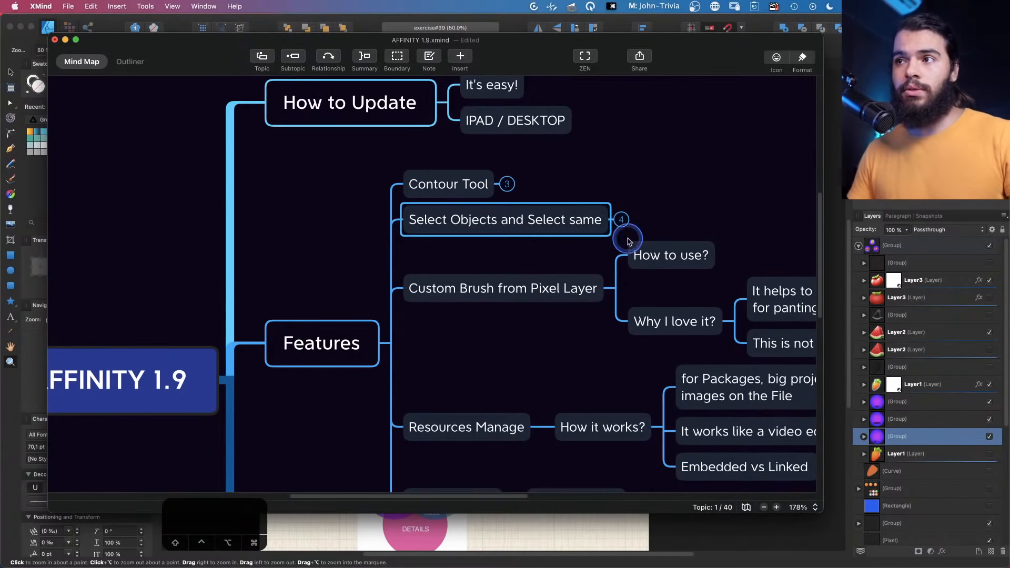
click(614, 288)
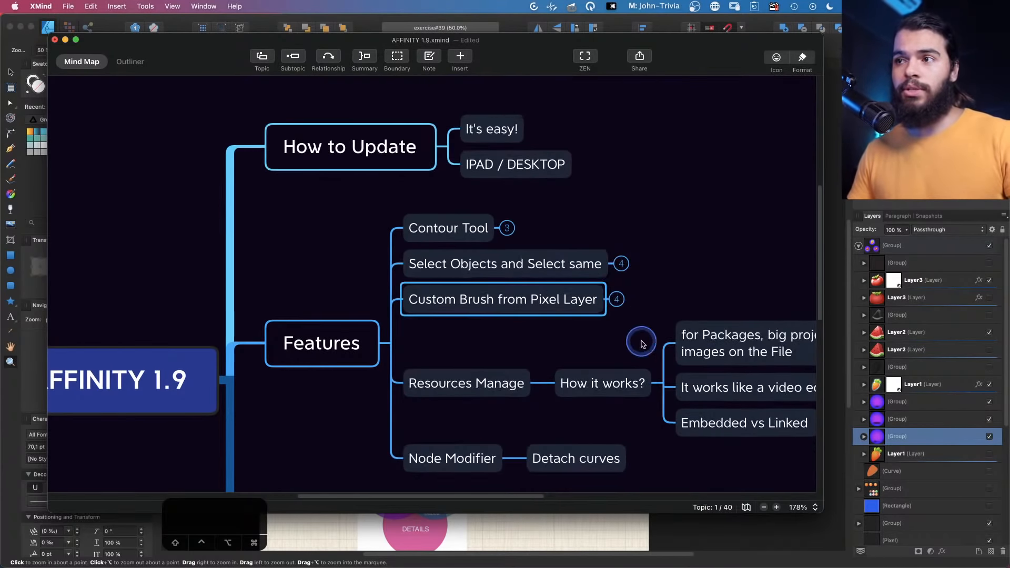
click(656, 379)
click(507, 271)
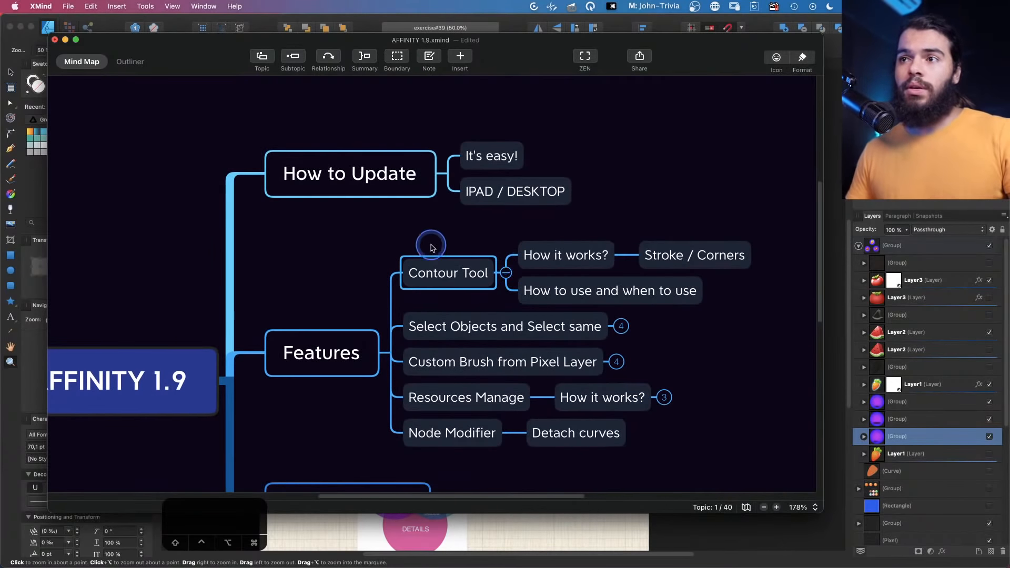
drag(428, 242, 339, 219)
scroll(421, 263, up, 4)
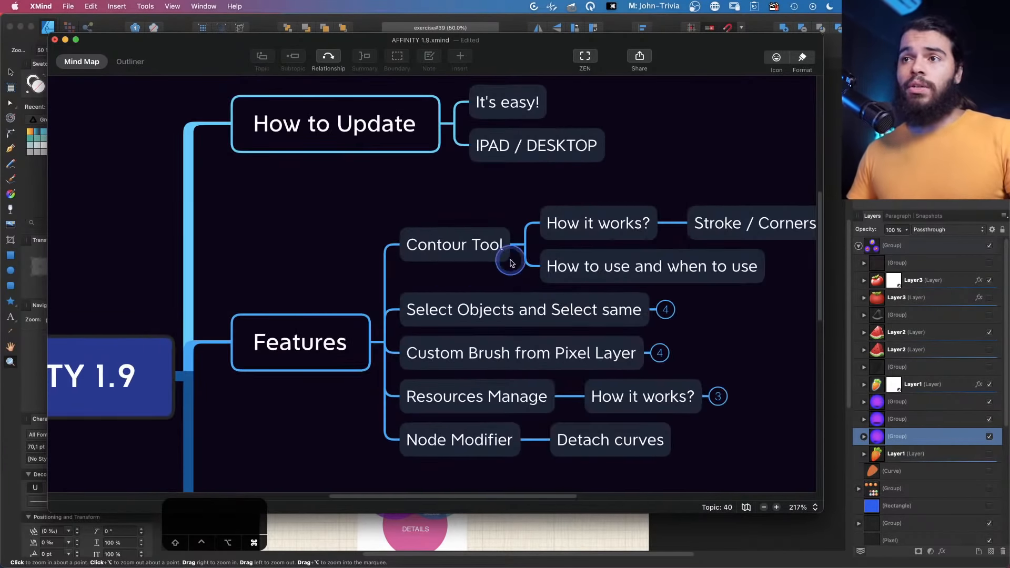
drag(284, 285, 246, 287)
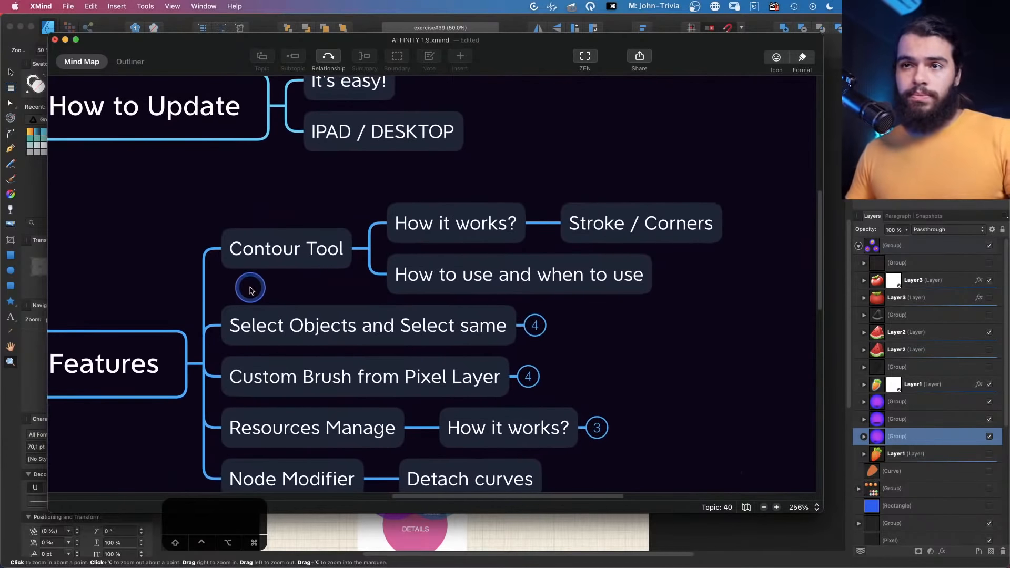
Switch back to the design and draw a rectangle about 316 × 282 pt left of the carrot icon
click(366, 525)
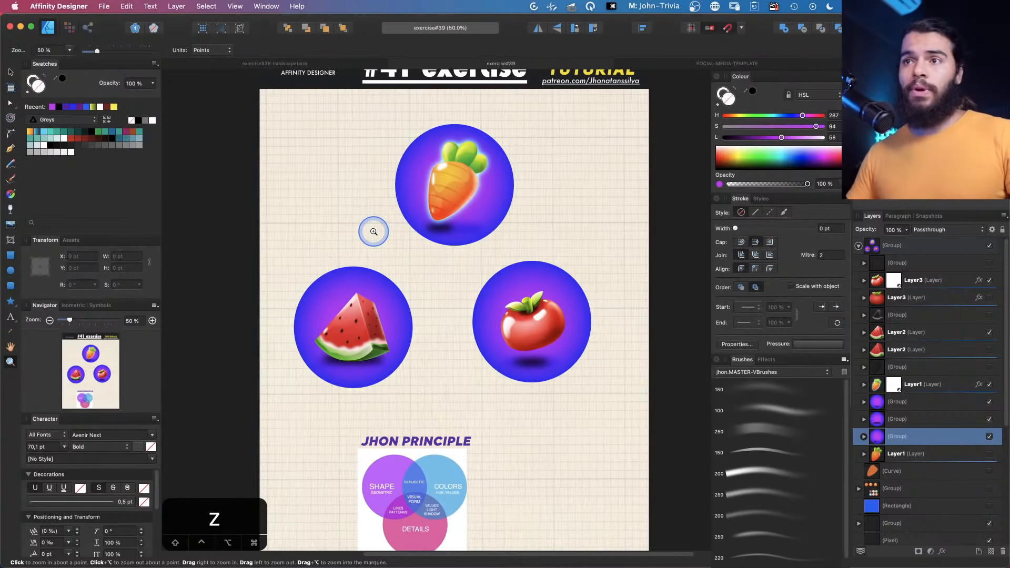
scroll(381, 192, up, 2)
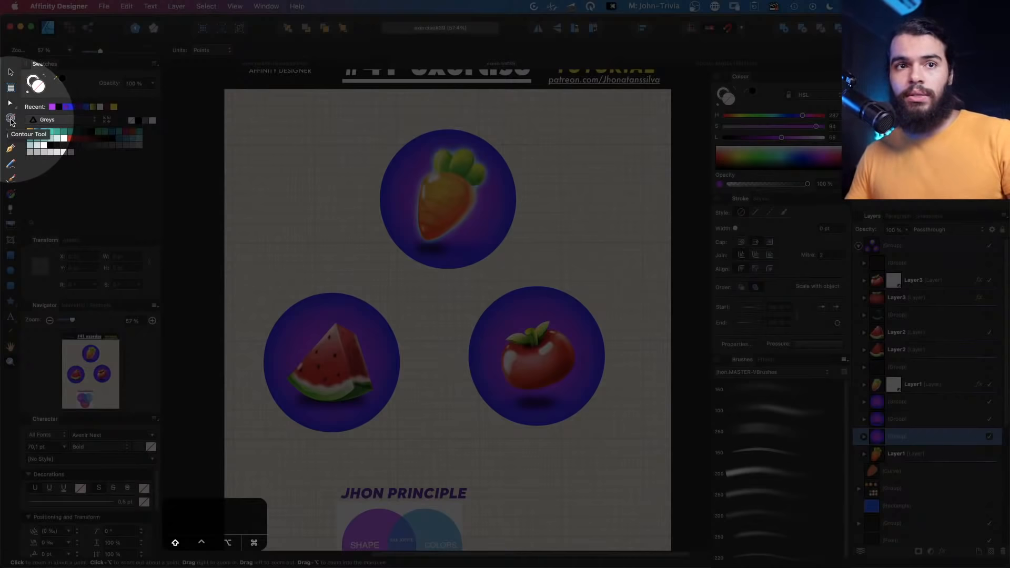
key(m)
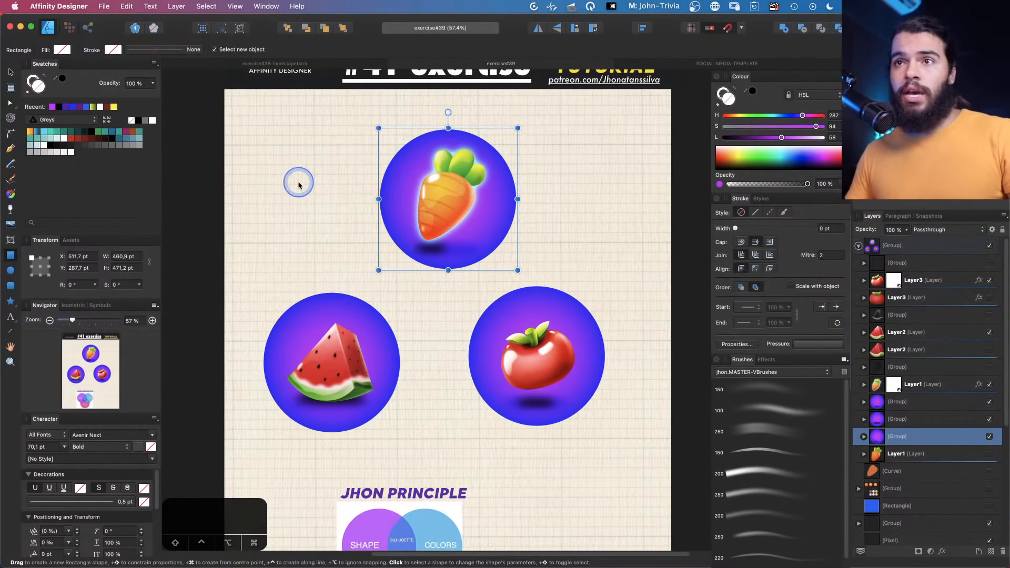
drag(249, 153, 345, 239)
key(z)
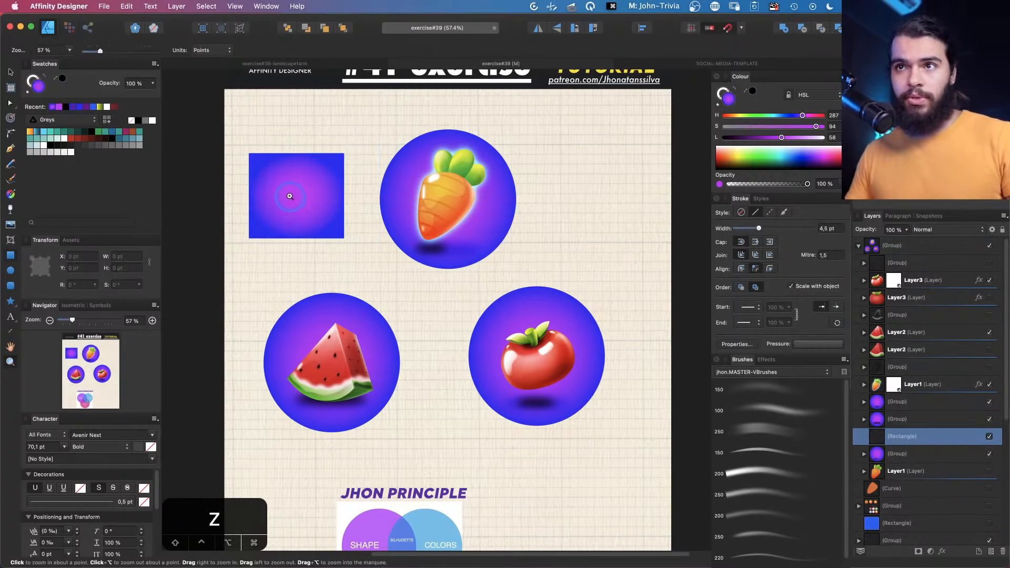
drag(248, 174, 350, 234)
Try an outward rounded contour on the rectangle with the Contour Tool, then undo it
key(space)
key(v)
key(space)
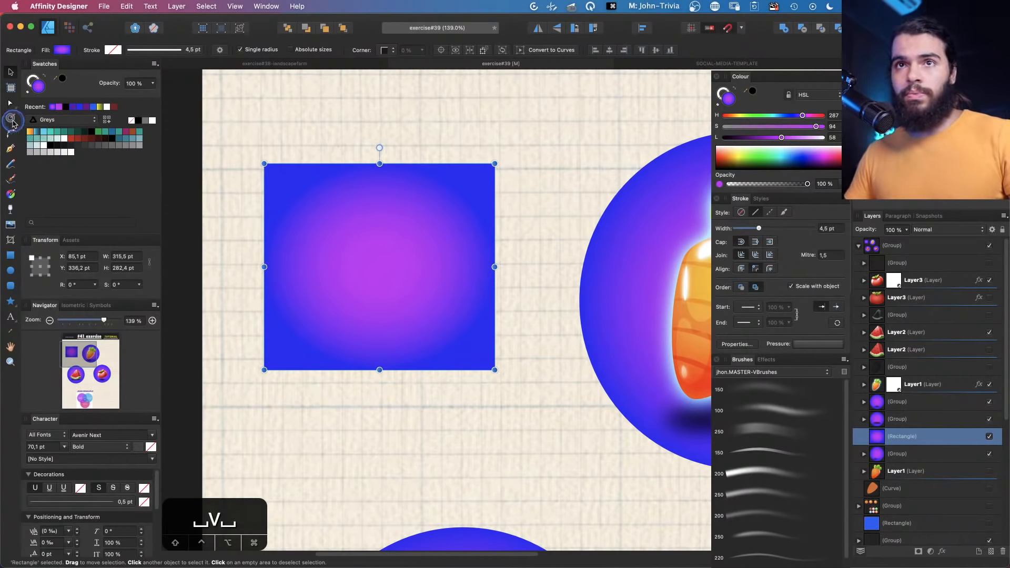
click(11, 118)
drag(375, 233, 416, 241)
key(space)
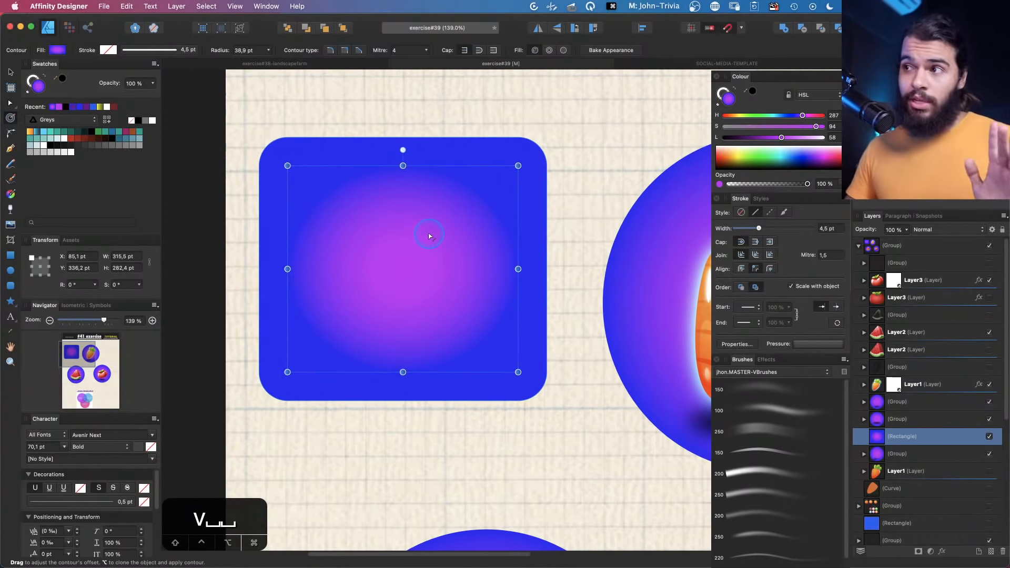
key(super+z)
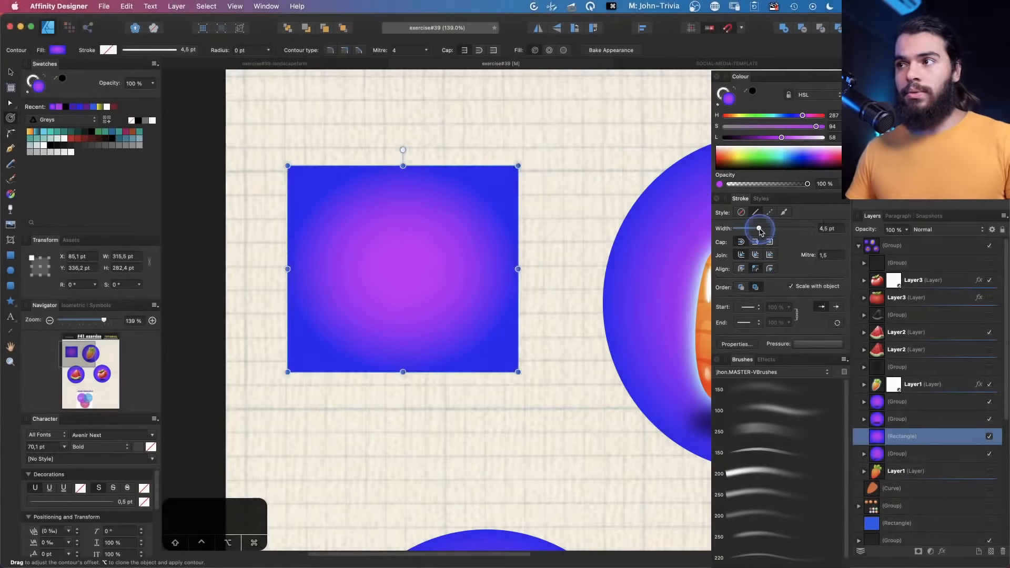
Give the rectangle a 22 pt stroke aligned outside
mouse_move(759, 230)
mouse_down()
mouse_move(789, 230)
mouse_move(760, 230)
mouse_move(778, 230)
mouse_up()
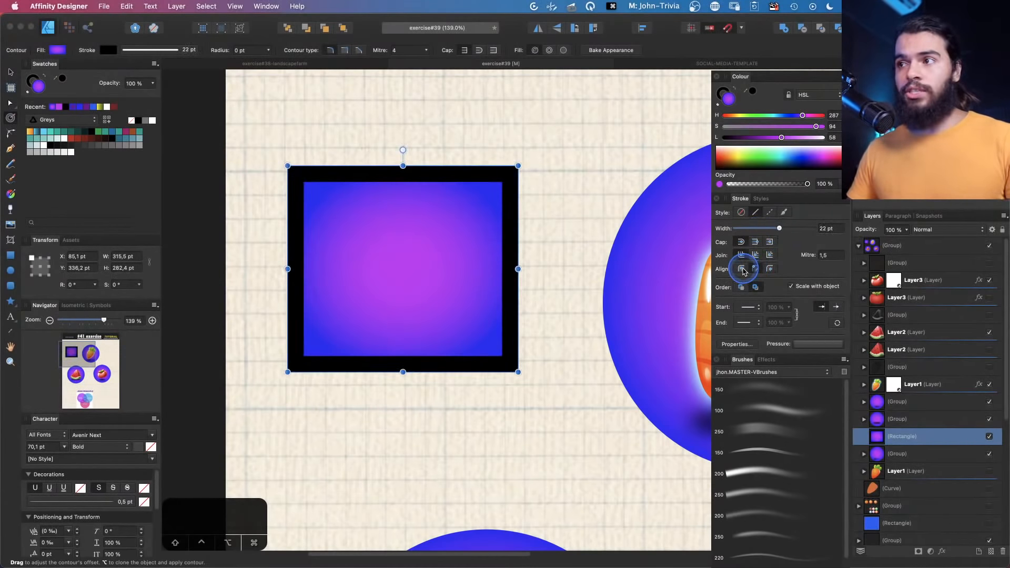
click(768, 270)
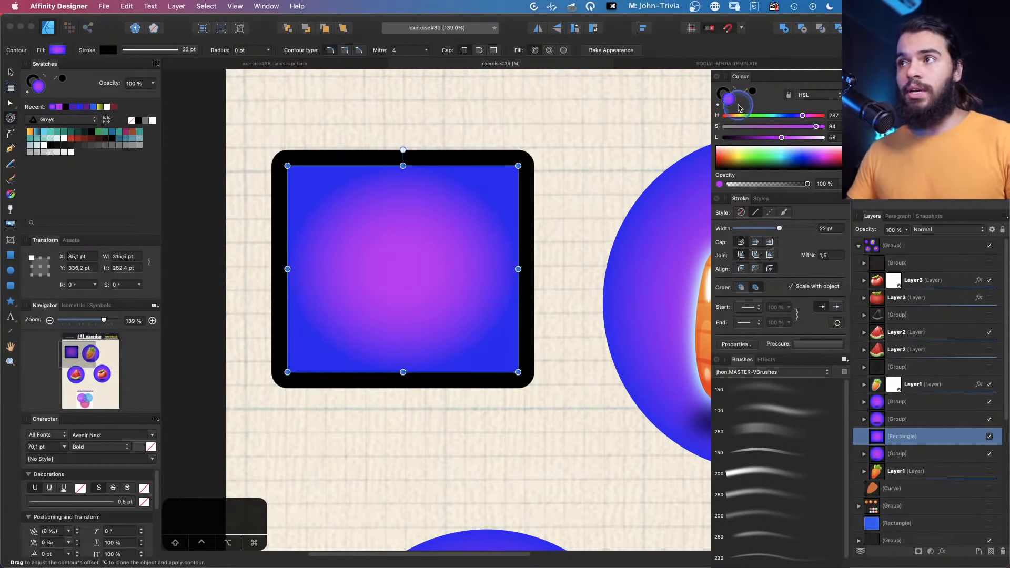
Set the stroke colour to H 200, S 65, L 44
click(723, 94)
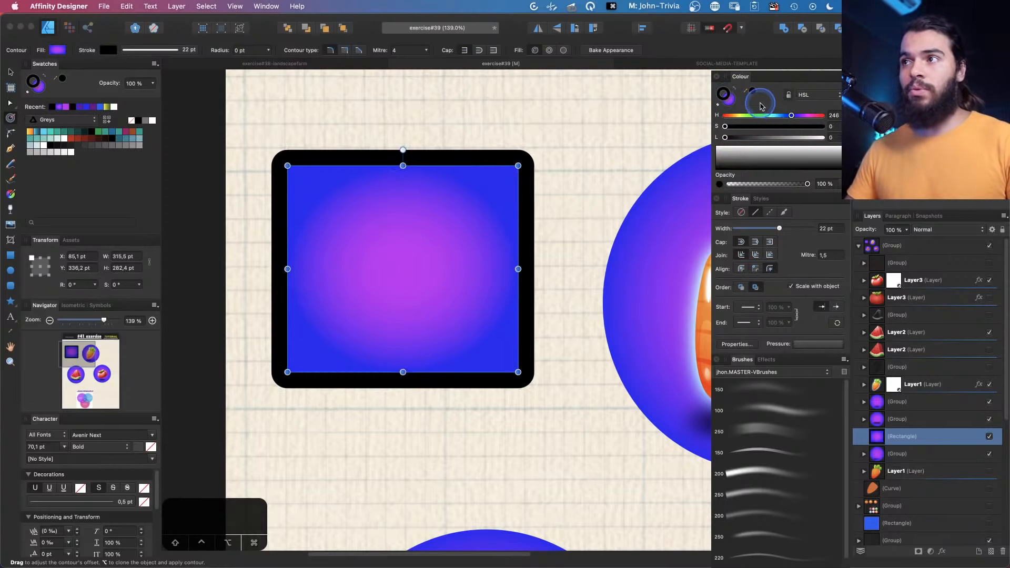
click(768, 138)
click(779, 115)
click(788, 127)
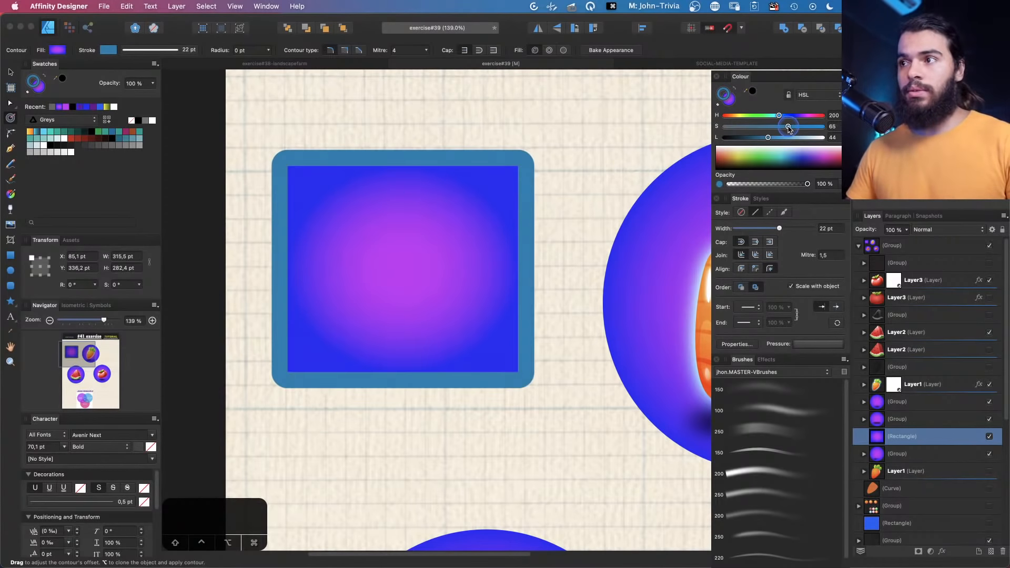
Widen the stroke to 28 pt and set its colour to none
drag(779, 229, 784, 228)
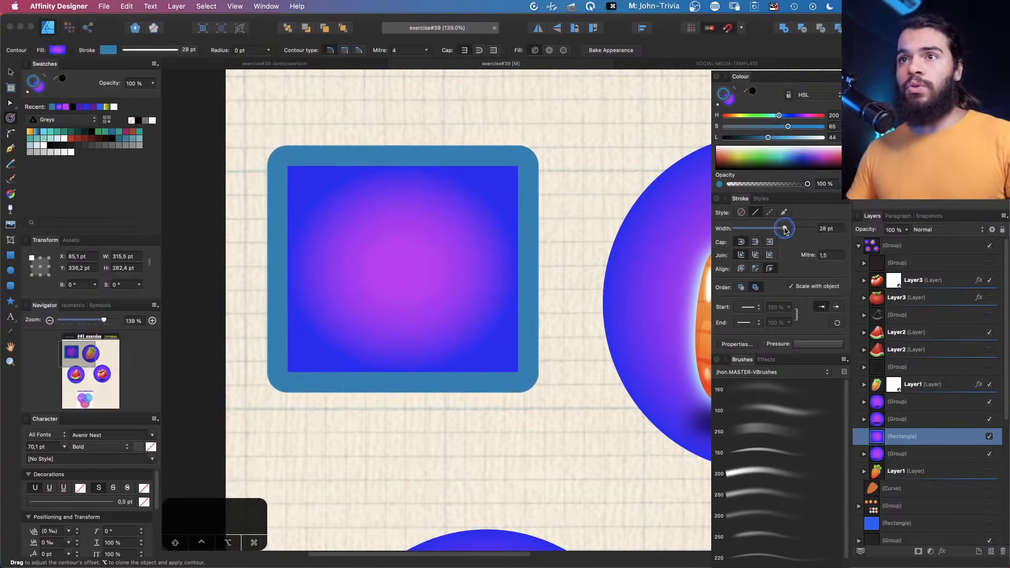
click(717, 106)
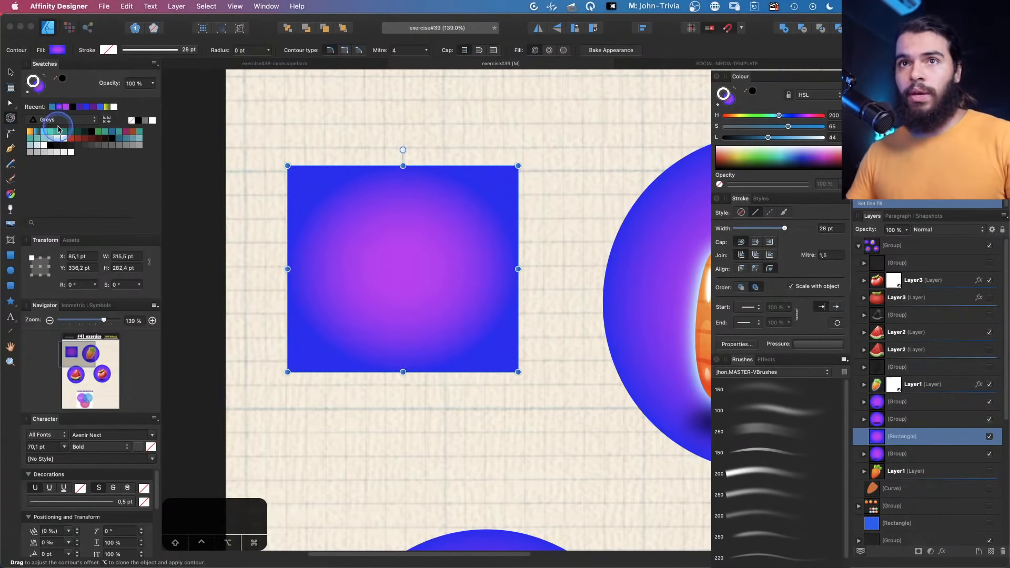
Drag an outward contour of about 43.5 pt around the rectangle with the Contour Tool
drag(420, 135, 340, 139)
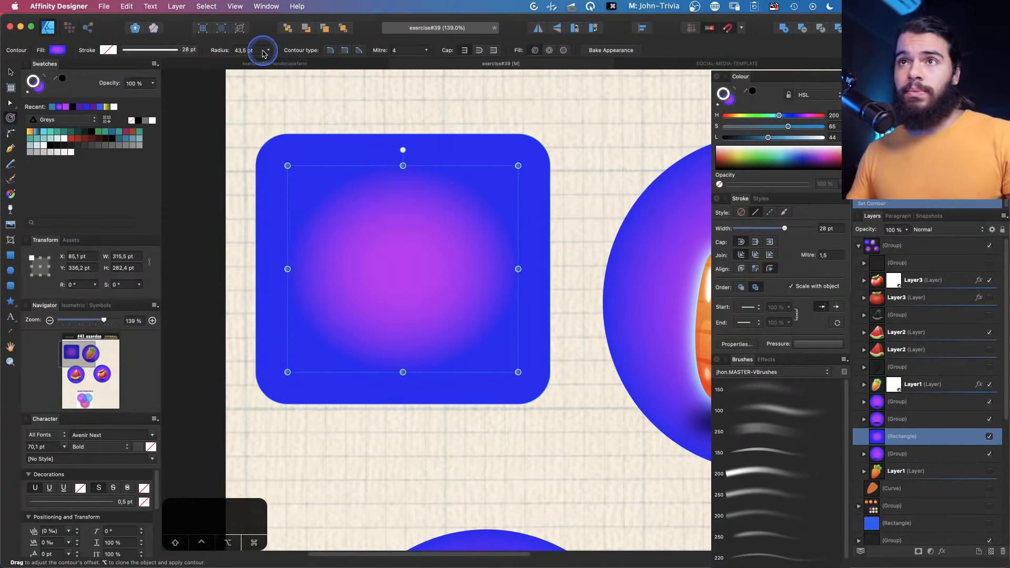
click(268, 50)
click(330, 52)
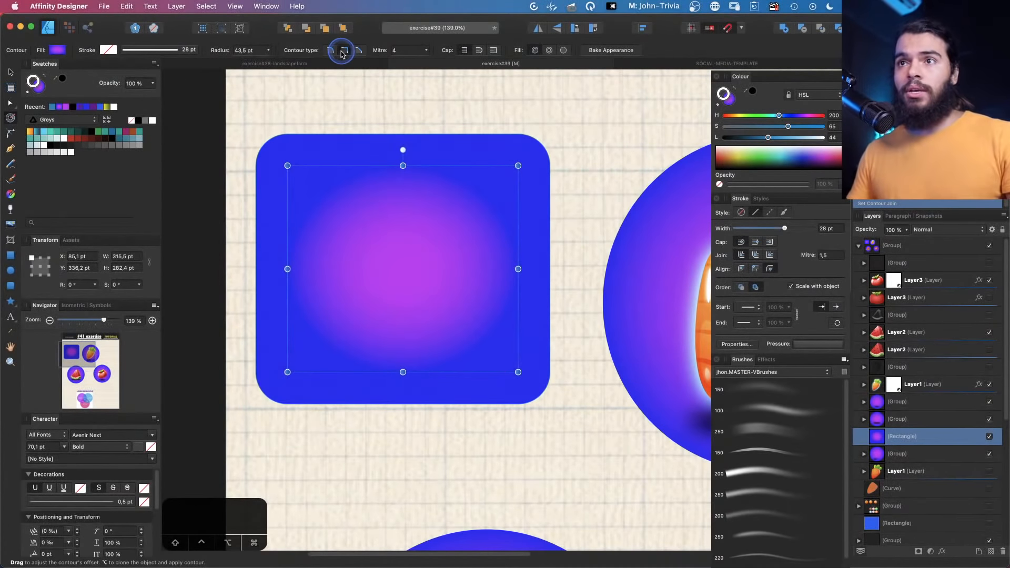
Try the different contour types on the rectangle, ending on the bevelled type
click(343, 51)
click(360, 51)
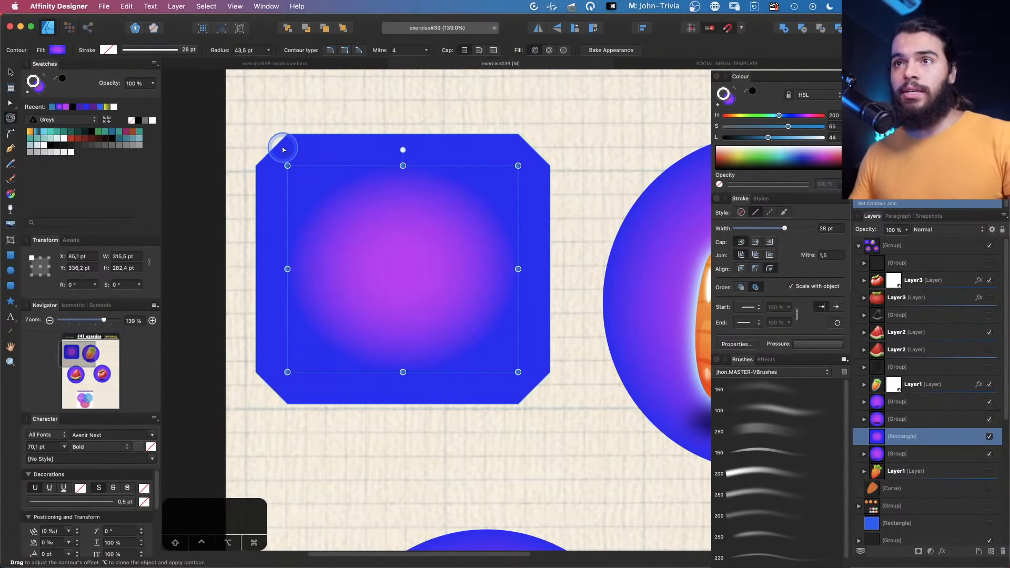
click(345, 50)
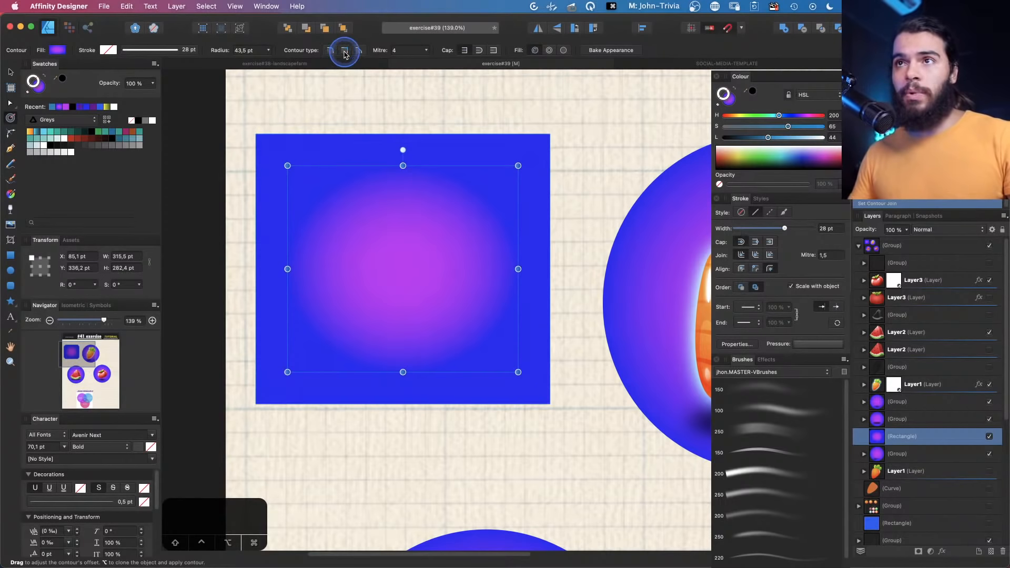
click(330, 50)
click(346, 51)
click(358, 50)
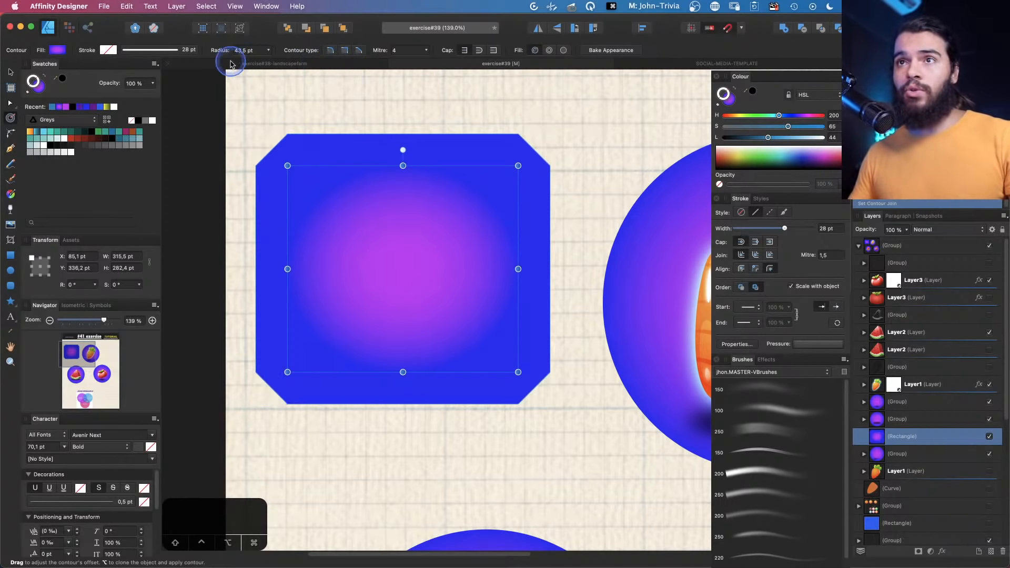
Adjust the contour radius to about 39 pt and the mitre limit to about 3.775
drag(270, 51, 294, 63)
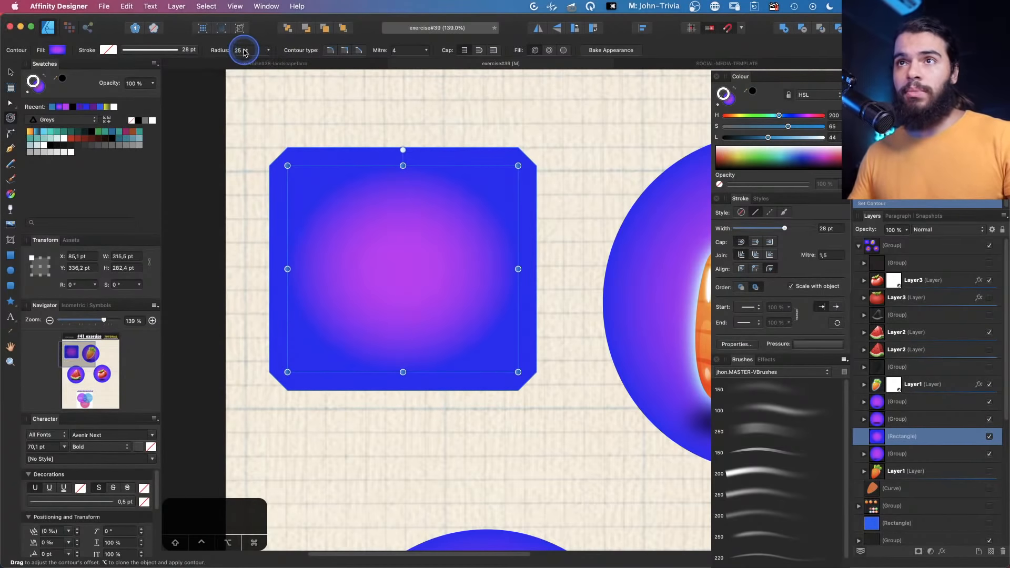
scroll(249, 55, up, 10)
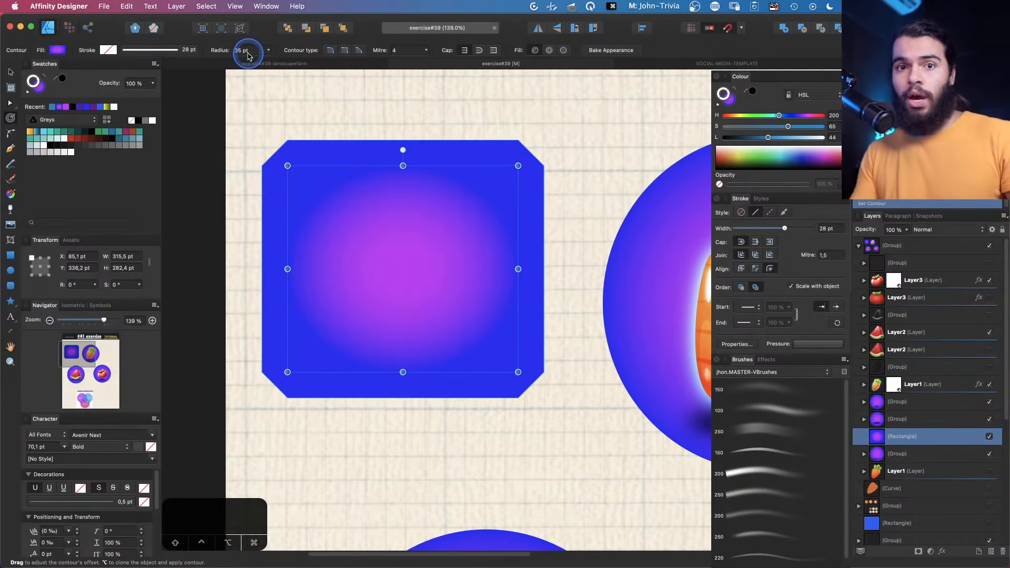
scroll(247, 56, up, 20)
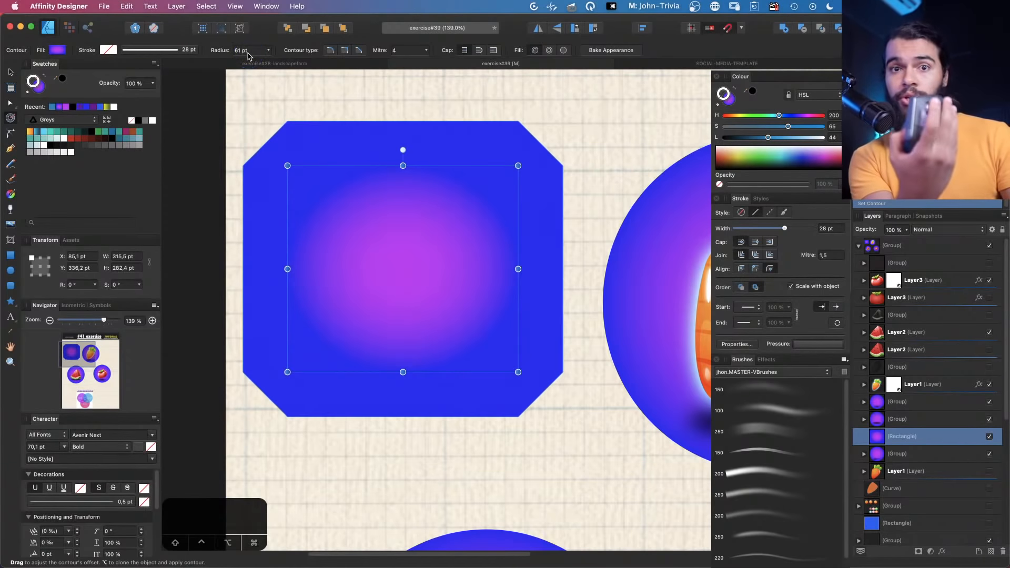
scroll(250, 55, up, 6)
scroll(248, 55, up, 5)
scroll(247, 54, down, 15)
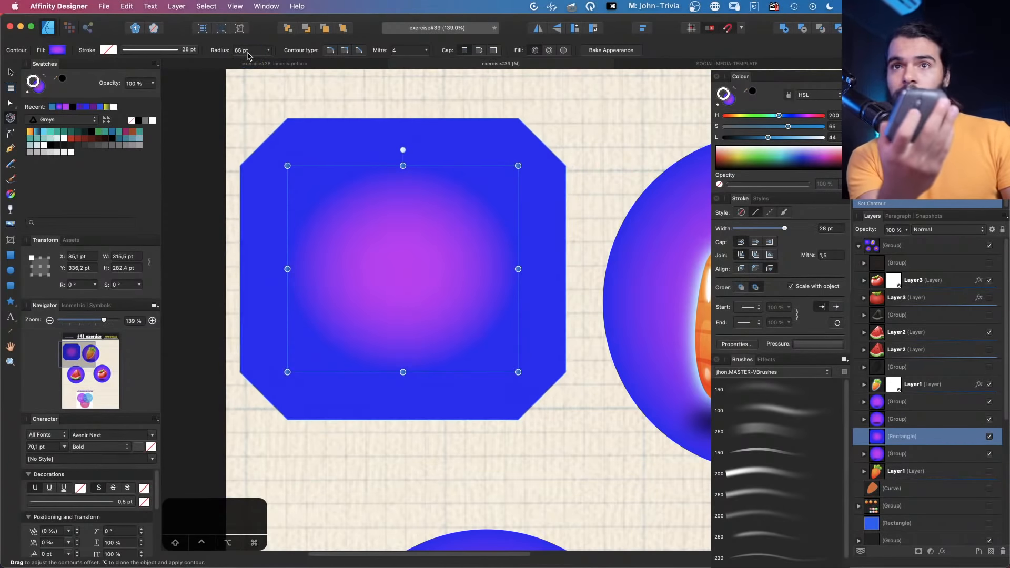
scroll(247, 55, up, 5)
scroll(248, 55, up, 2)
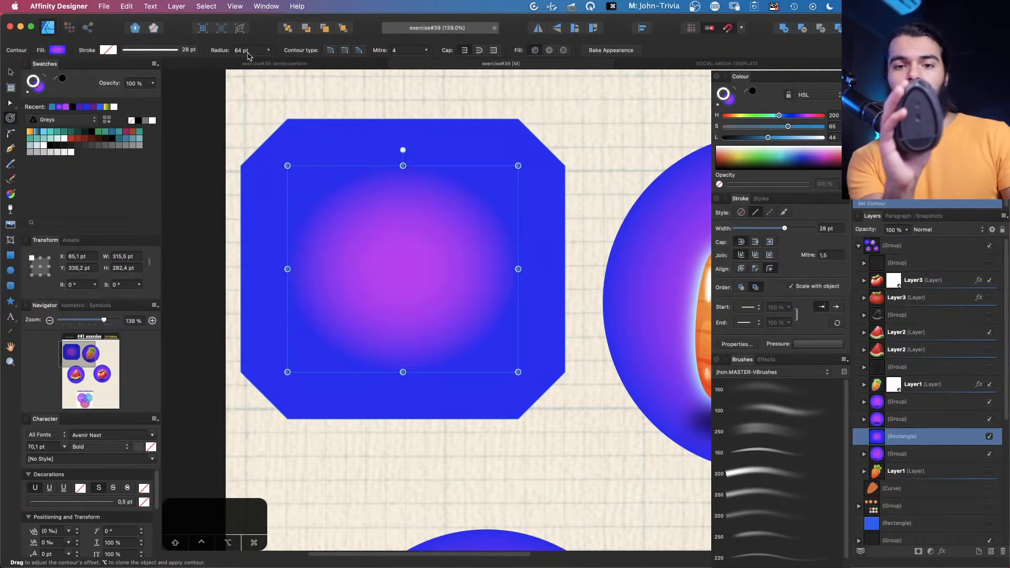
scroll(249, 55, up, 8)
scroll(249, 54, down, 16)
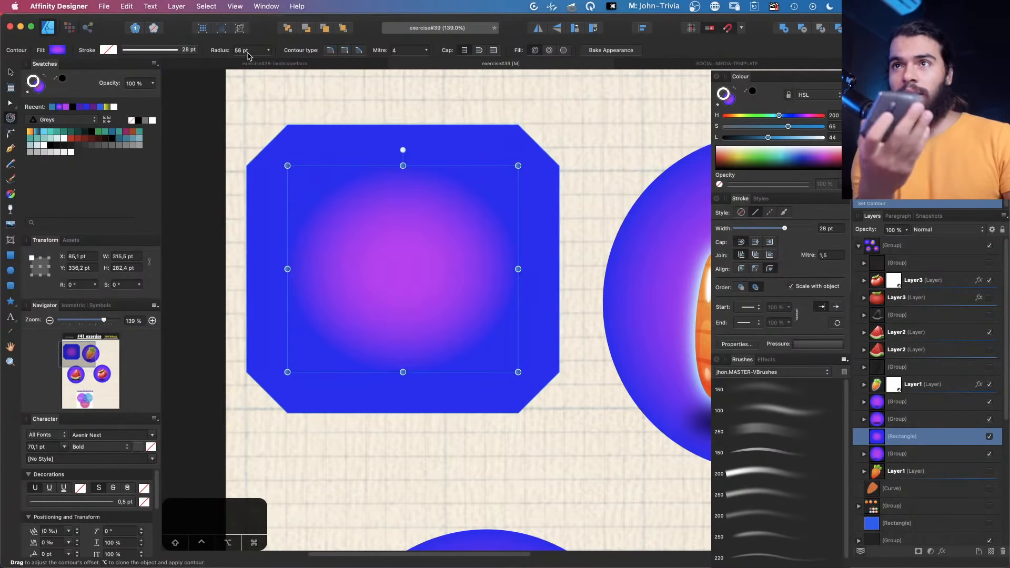
scroll(248, 54, down, 13)
mouse_move(271, 53)
mouse_down()
mouse_move(239, 61)
mouse_move(279, 63)
mouse_up()
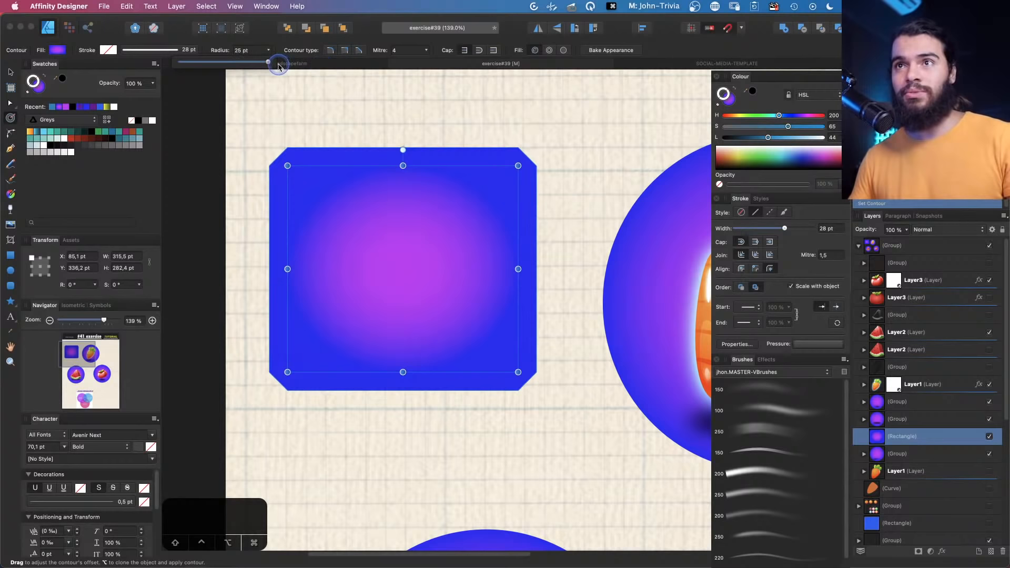
scroll(249, 54, up, 20)
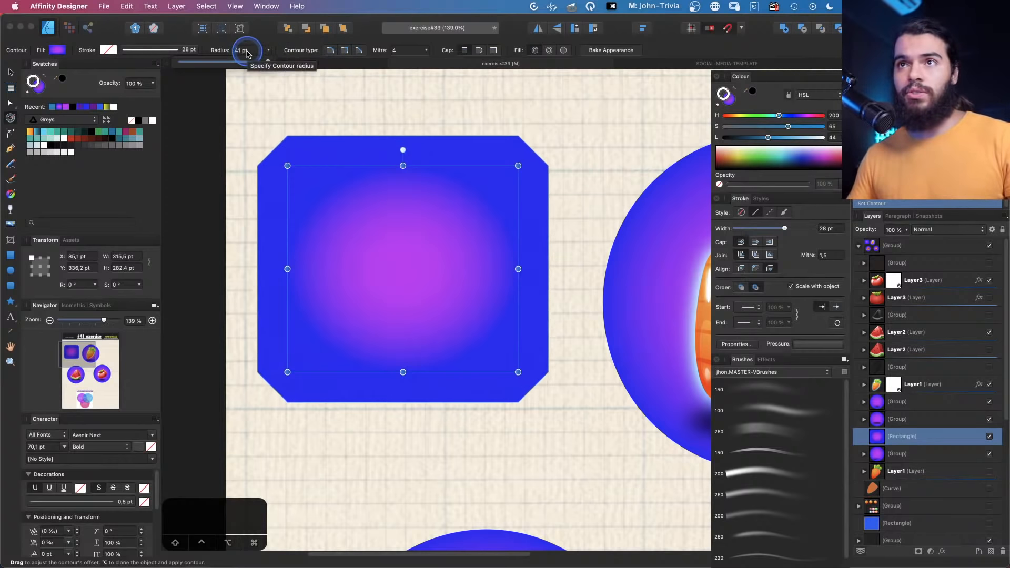
scroll(247, 53, up, 3)
scroll(247, 53, down, 16)
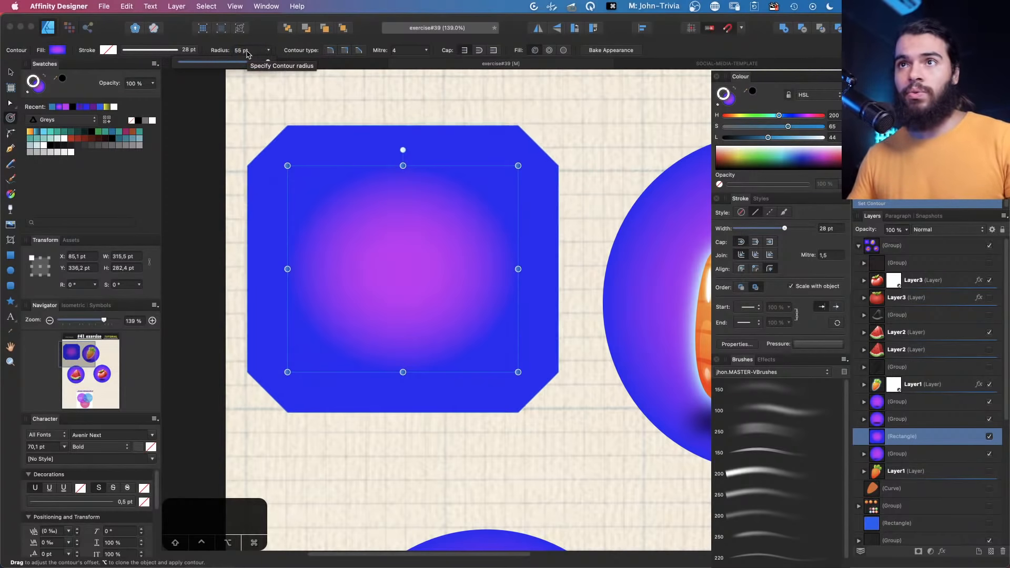
click(359, 51)
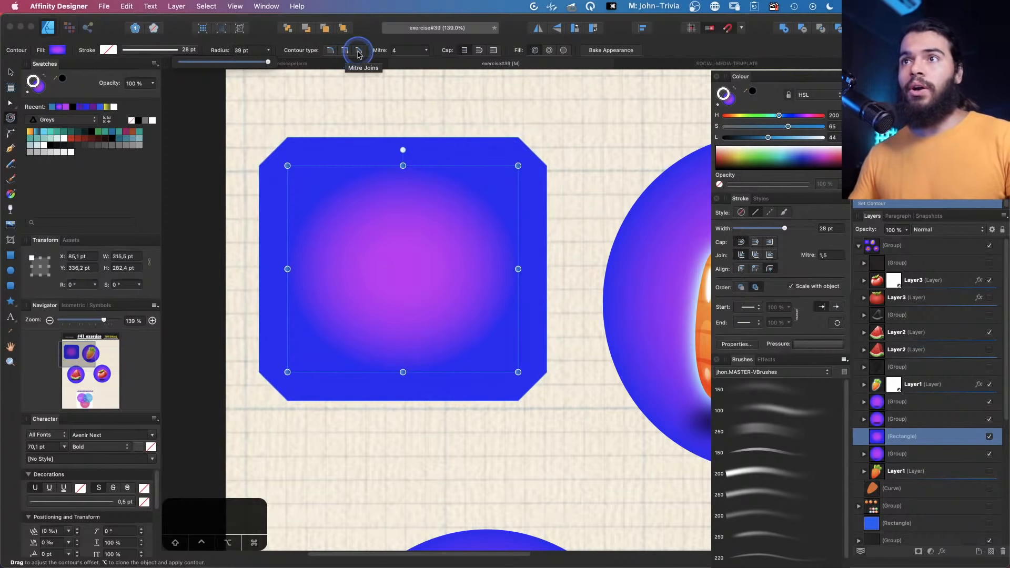
click(425, 51)
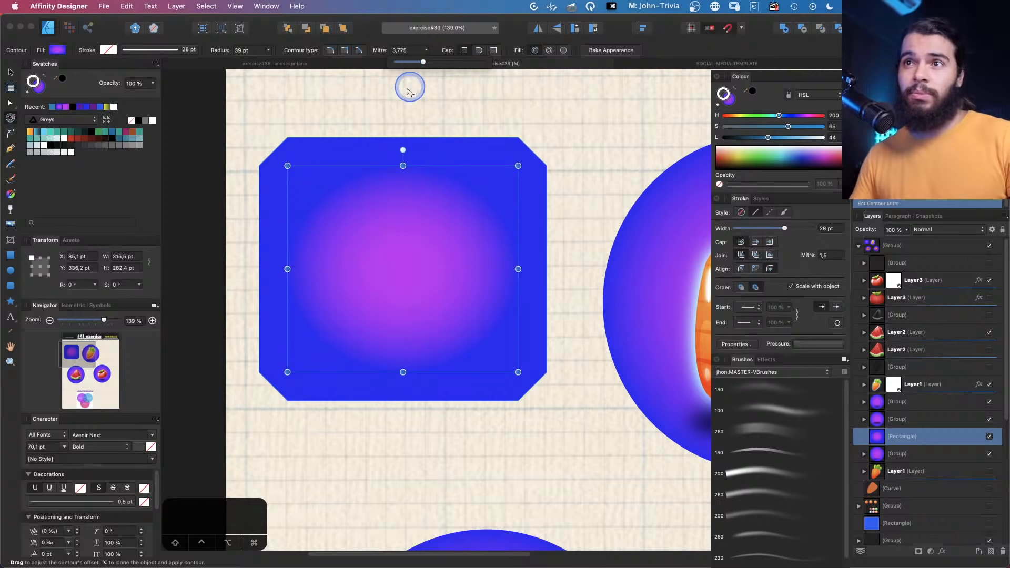
Draw a straight horizontal line with the Pen tool and set its stroke width to 38 pt
key(v)
drag(362, 159, 375, 278)
key(z)
drag(311, 235, 374, 239)
key(space)
drag(377, 197, 357, 280)
click(11, 149)
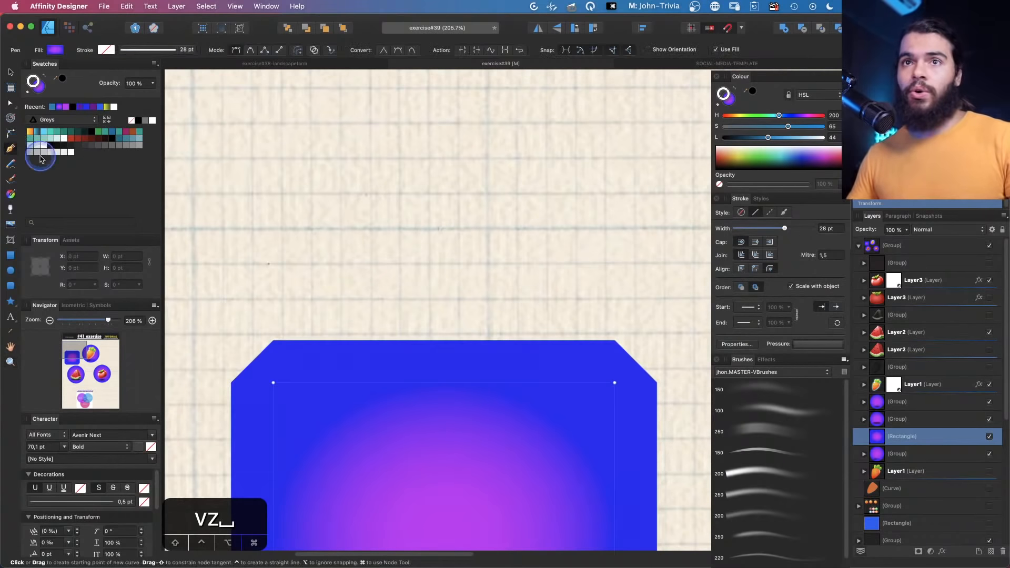
click(291, 221)
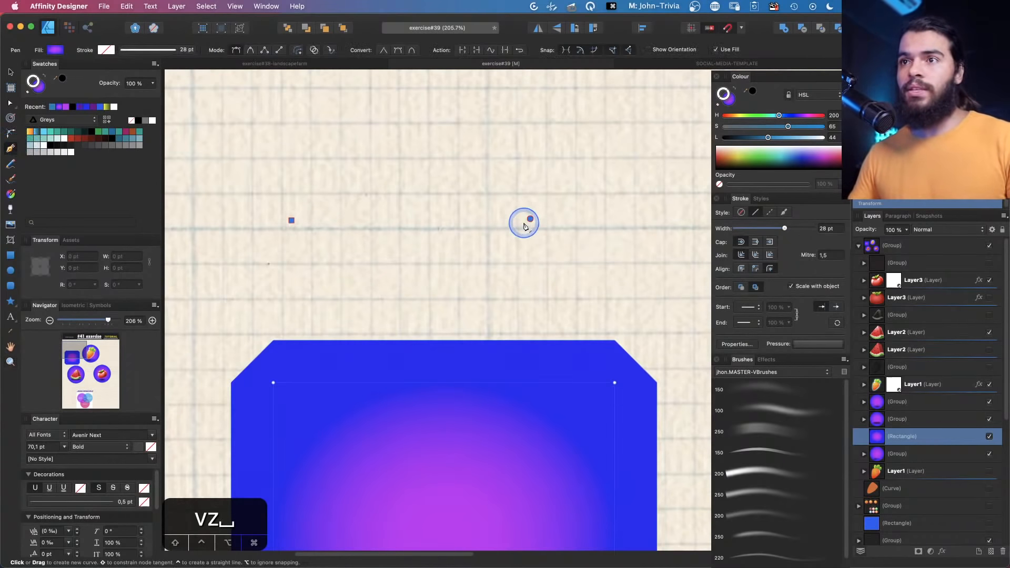
click(530, 219)
key(v)
drag(785, 229, 793, 229)
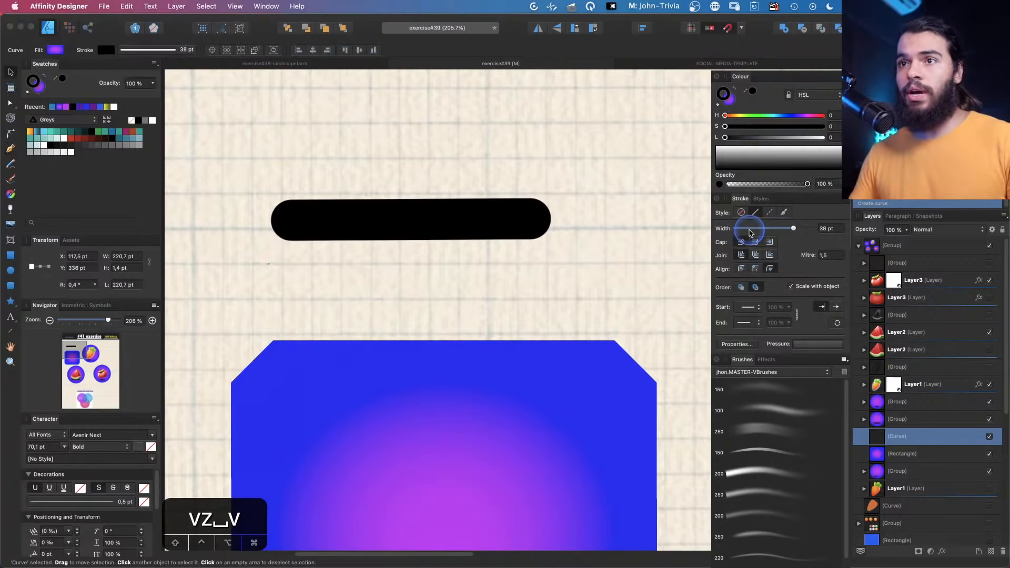
Change the line's stroke cap to butt, then to square
key(z)
key(v)
key(a)
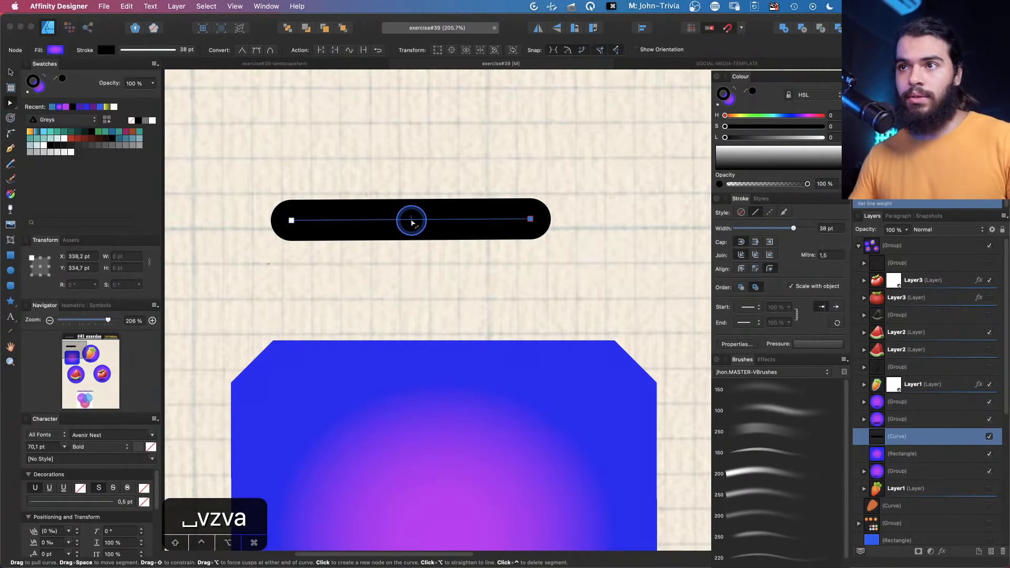
mouse_move(412, 221)
mouse_down()
mouse_move(410, 195)
mouse_move(412, 220)
mouse_up()
click(719, 106)
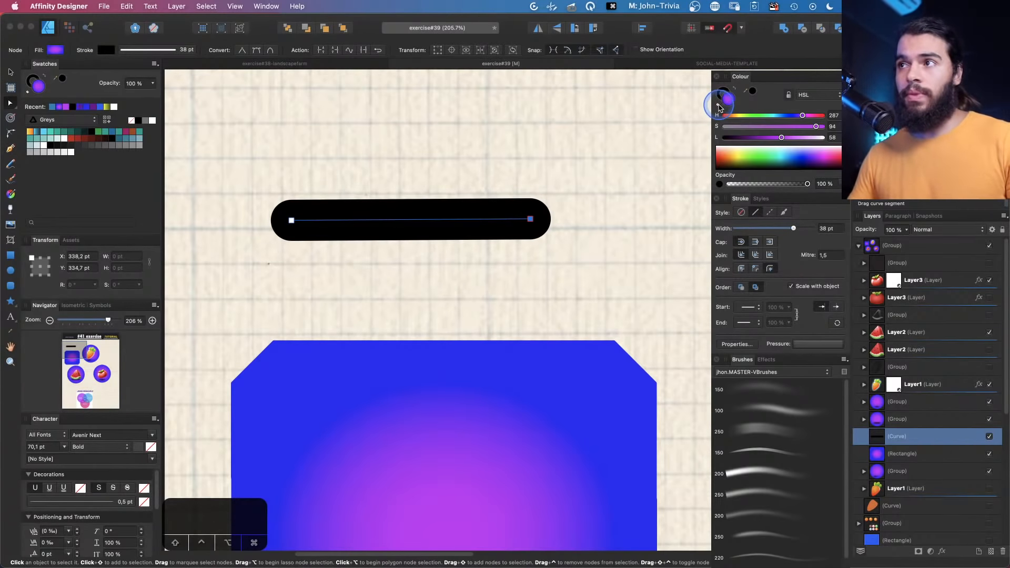
click(719, 108)
key(z)
click(417, 186)
key(v)
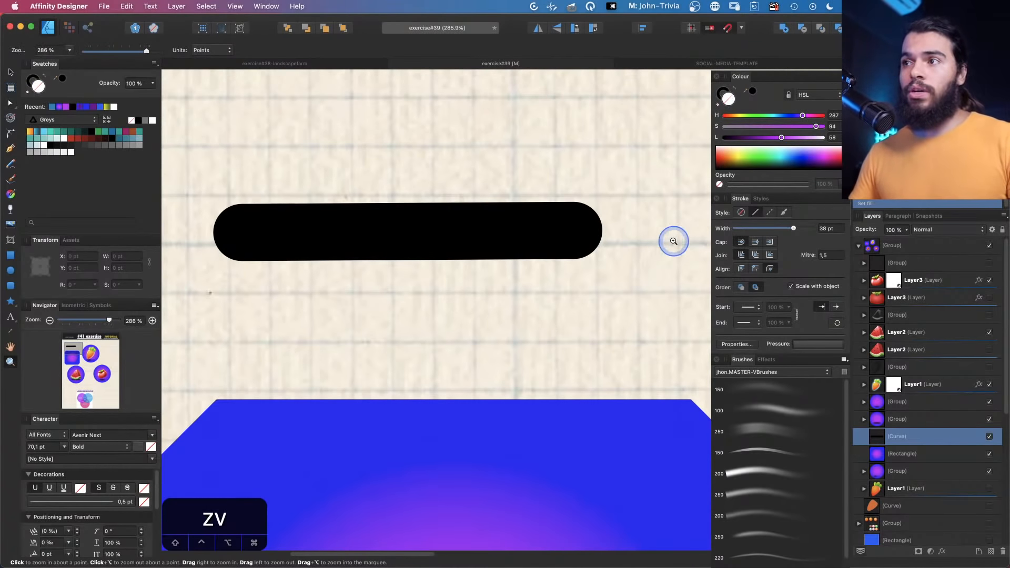
key(space)
drag(484, 225, 487, 214)
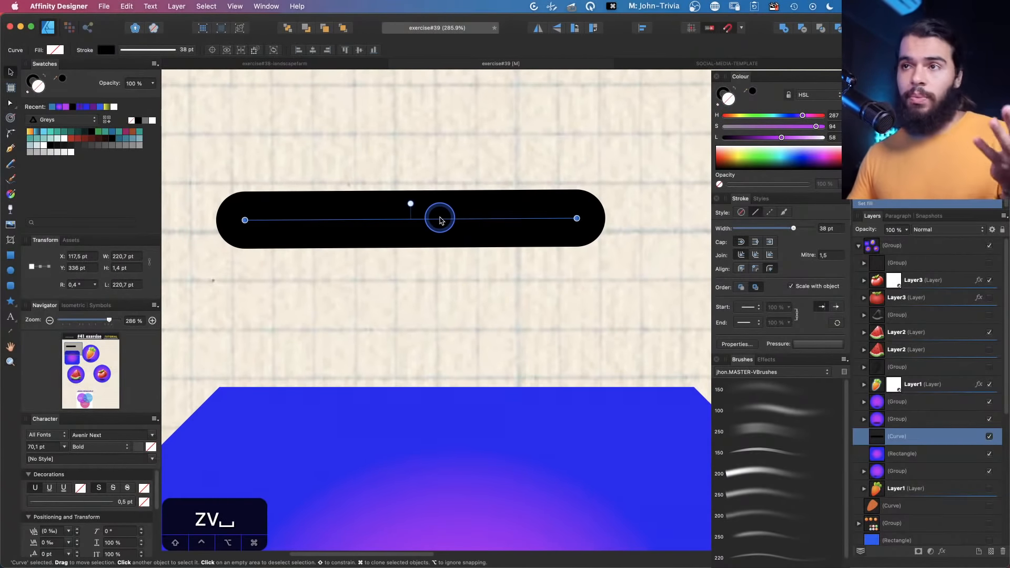
click(756, 242)
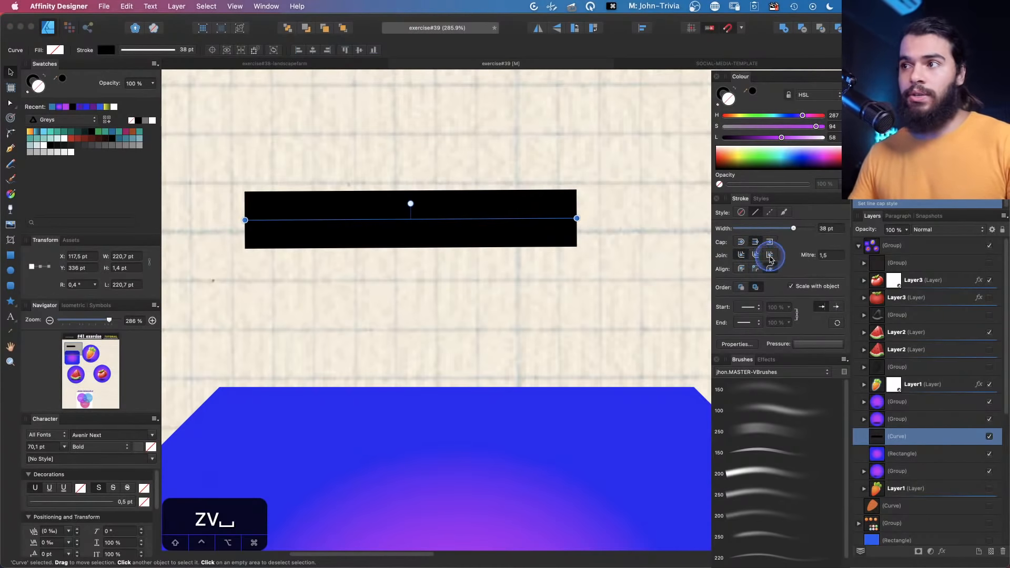
click(769, 243)
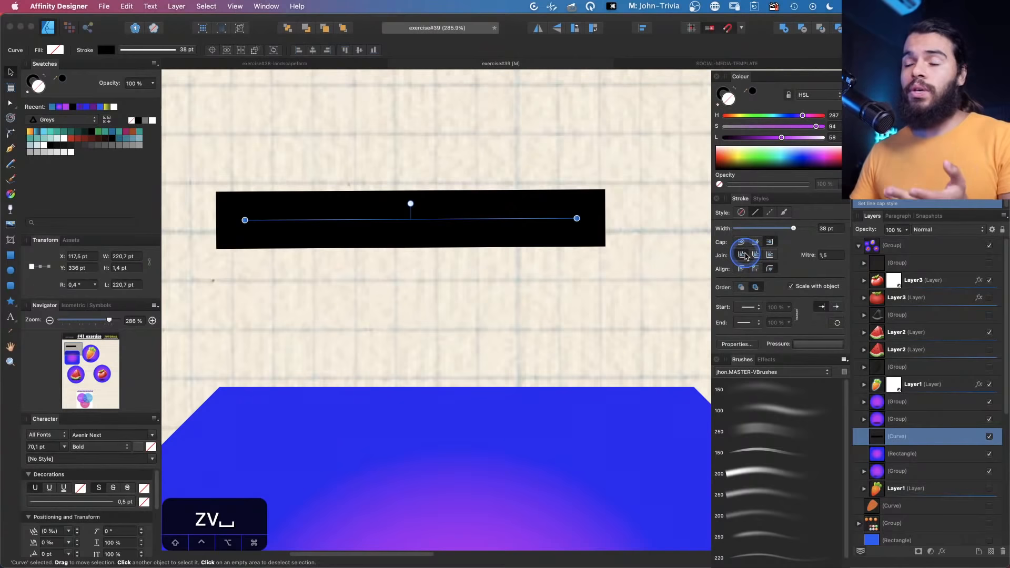
Compare round, butt and square caps on the line once more
key(z)
key(space)
drag(457, 191, 419, 198)
key(v)
click(419, 248)
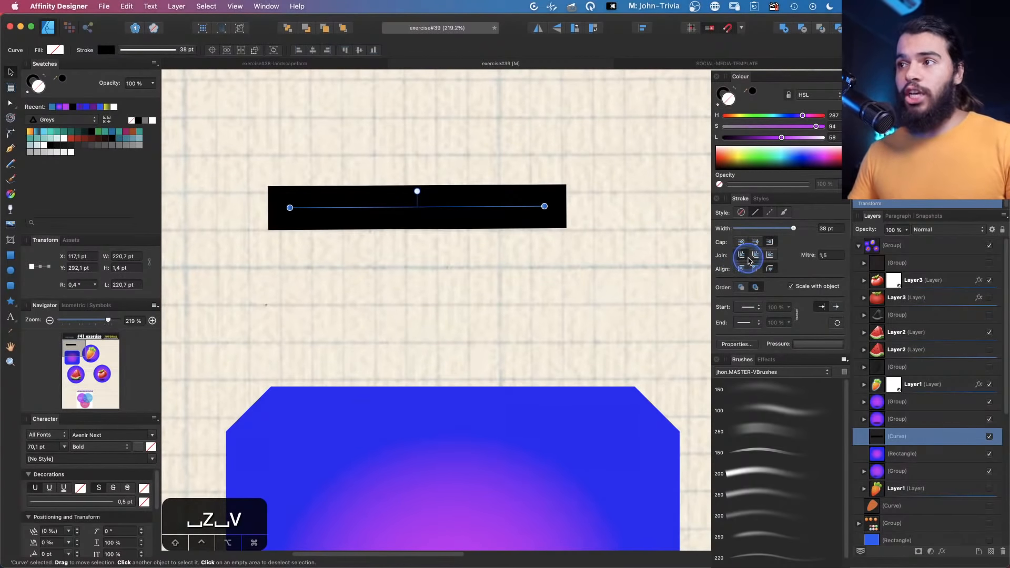
click(753, 256)
click(755, 242)
click(739, 243)
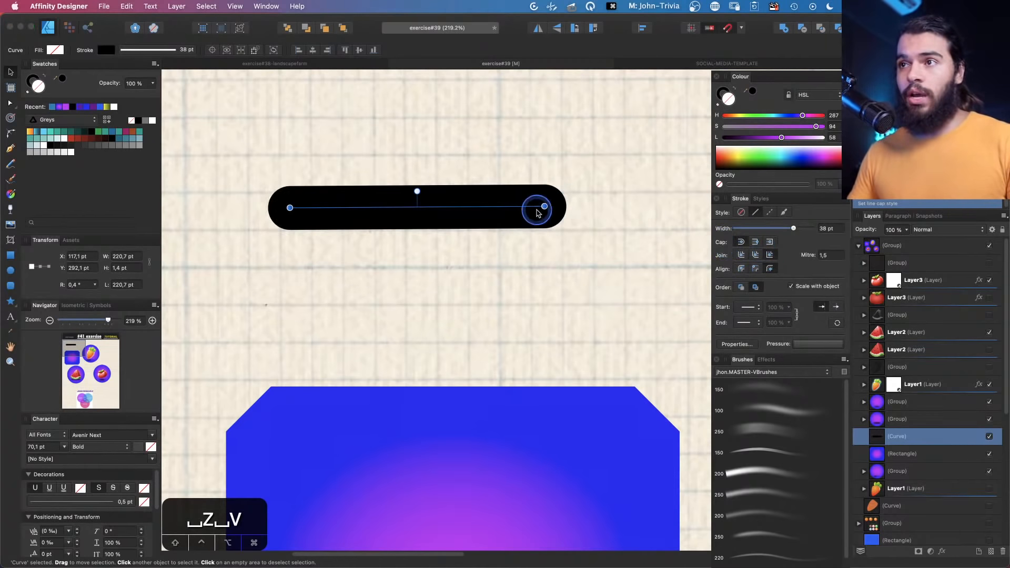
click(756, 242)
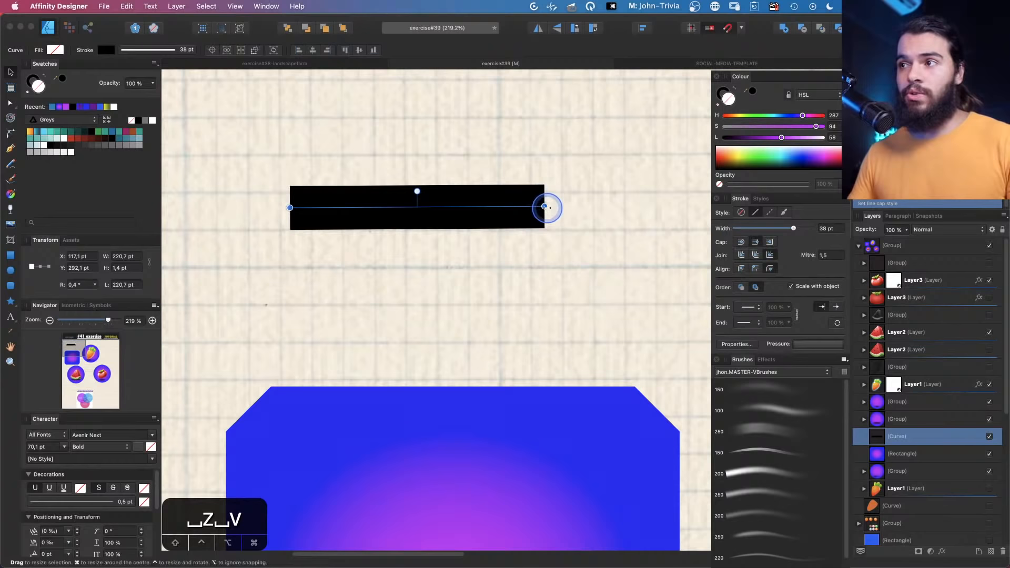
click(769, 242)
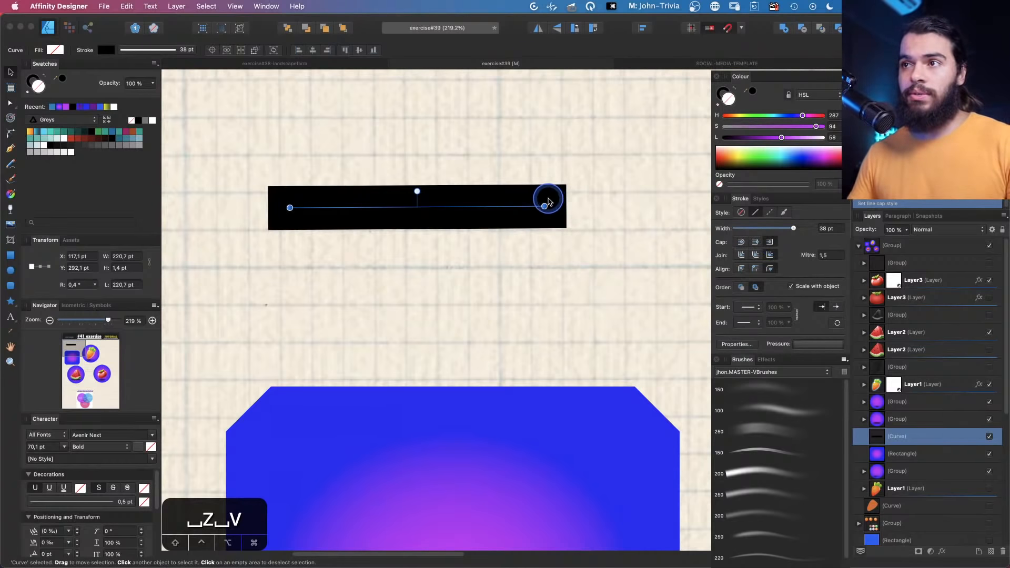
Remove the black line from the canvas
key(z)
drag(487, 194, 448, 204)
key(space)
key(v)
mouse_move(448, 203)
mouse_down()
mouse_move(447, 255)
mouse_move(448, 221)
mouse_up()
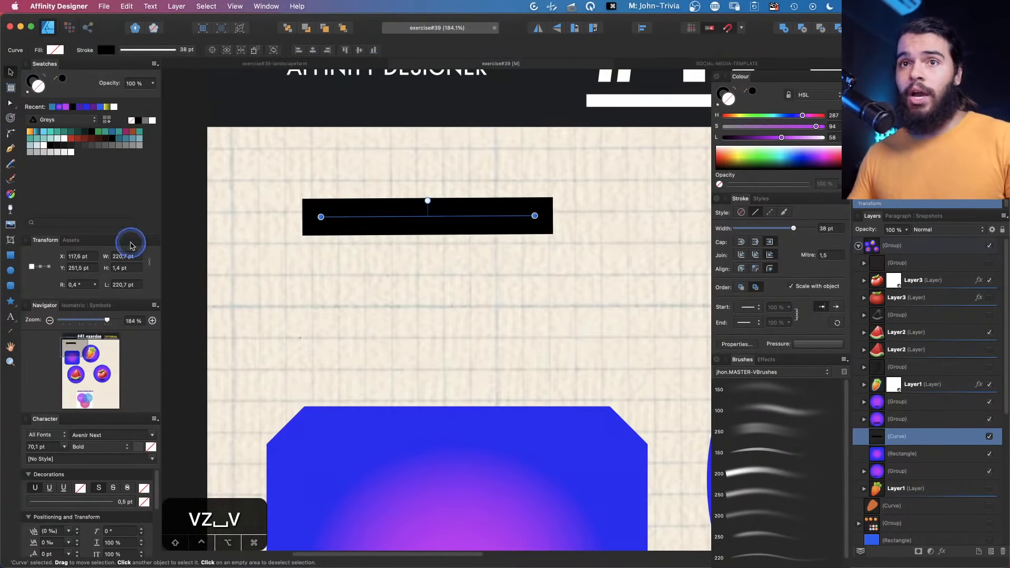
click(10, 256)
drag(347, 256, 458, 333)
key(v)
key(q)
click(439, 222)
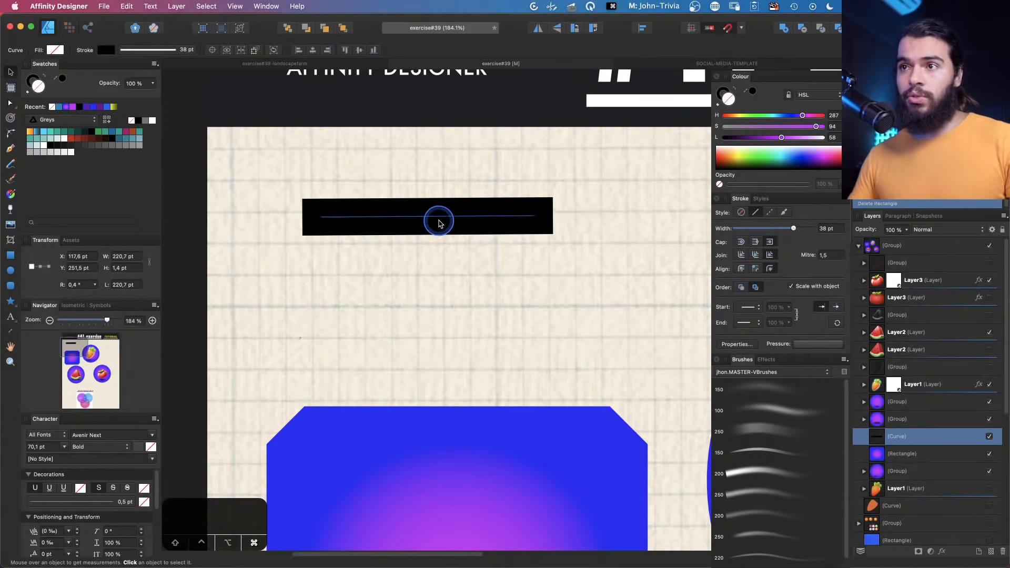
key(q)
Draw a rectangle about 229 × 171 pt with a black stroke and nudge it into place
click(11, 254)
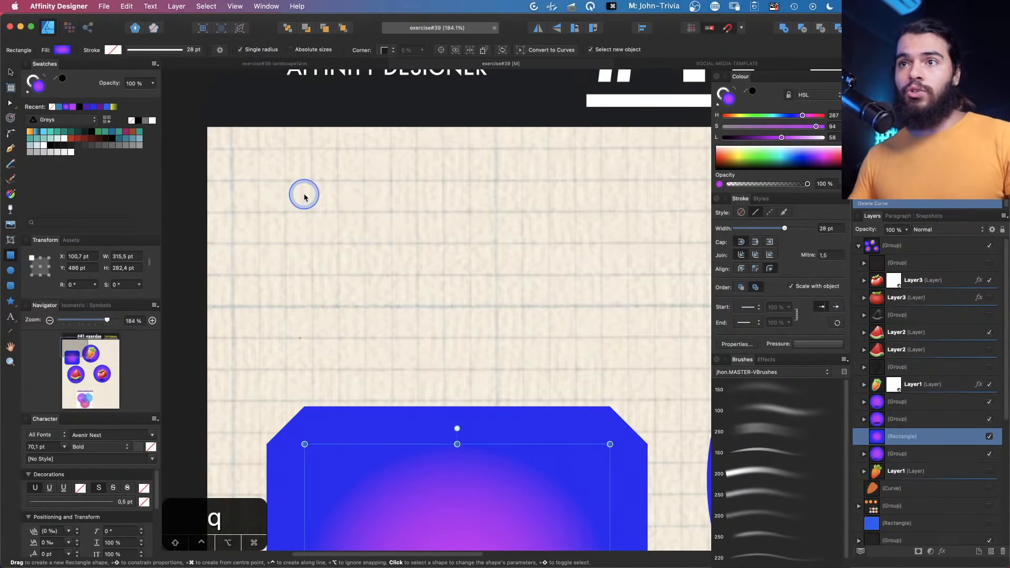
mouse_move(314, 165)
mouse_down()
mouse_move(350, 216)
mouse_move(534, 332)
mouse_up()
key(v)
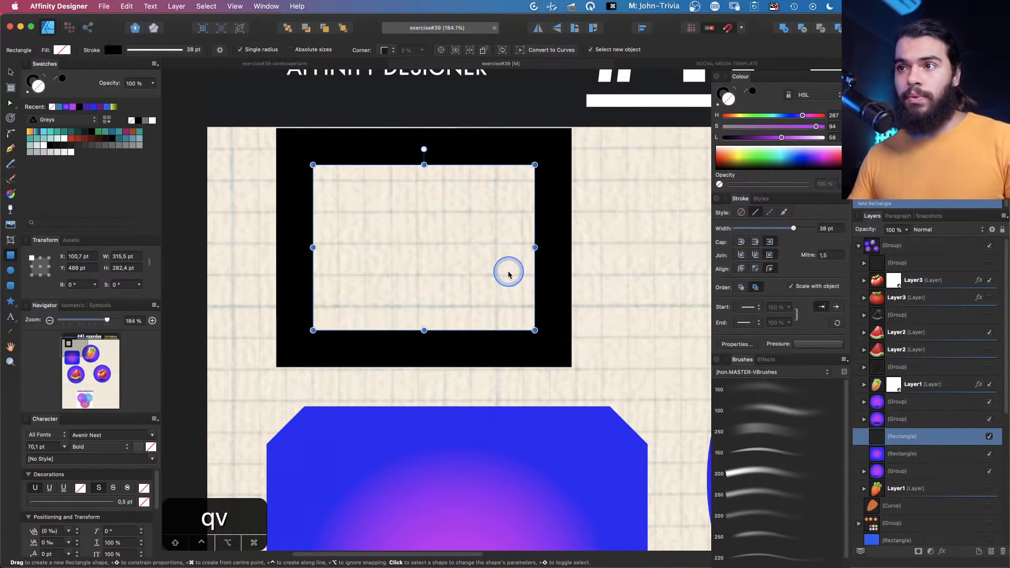
drag(510, 271, 533, 284)
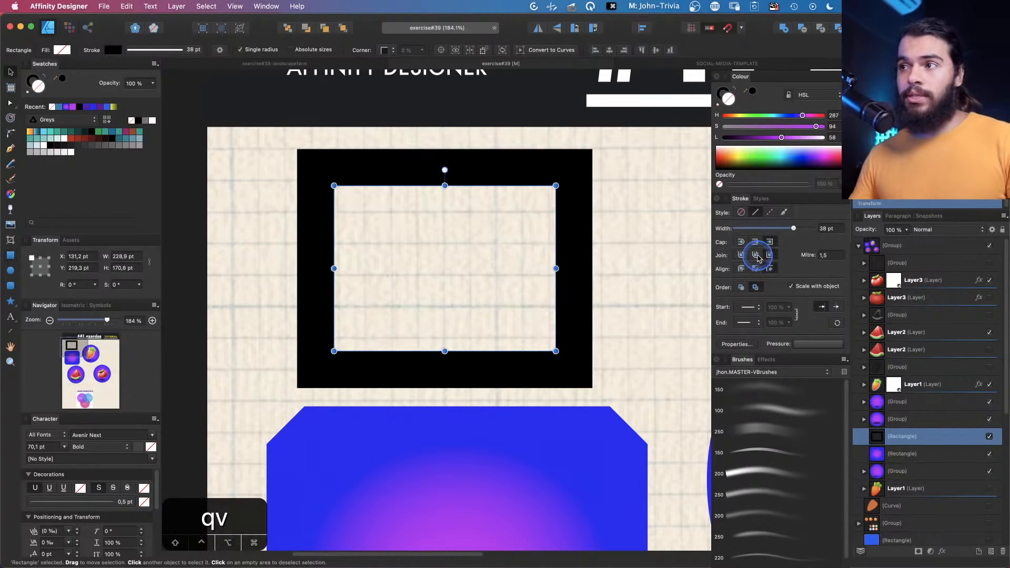
Try the stroke join styles on the rectangle, ending on the bevel join
click(757, 256)
click(769, 255)
click(761, 256)
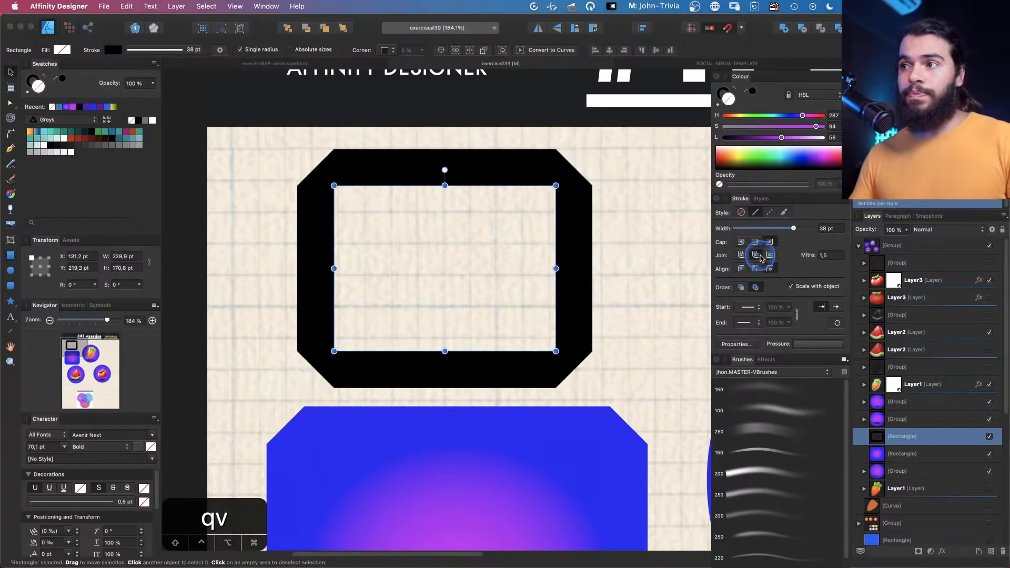
Cycle through the join styles on the rectangle's stroke, ending on the miter join
click(770, 255)
click(756, 255)
click(743, 255)
click(756, 255)
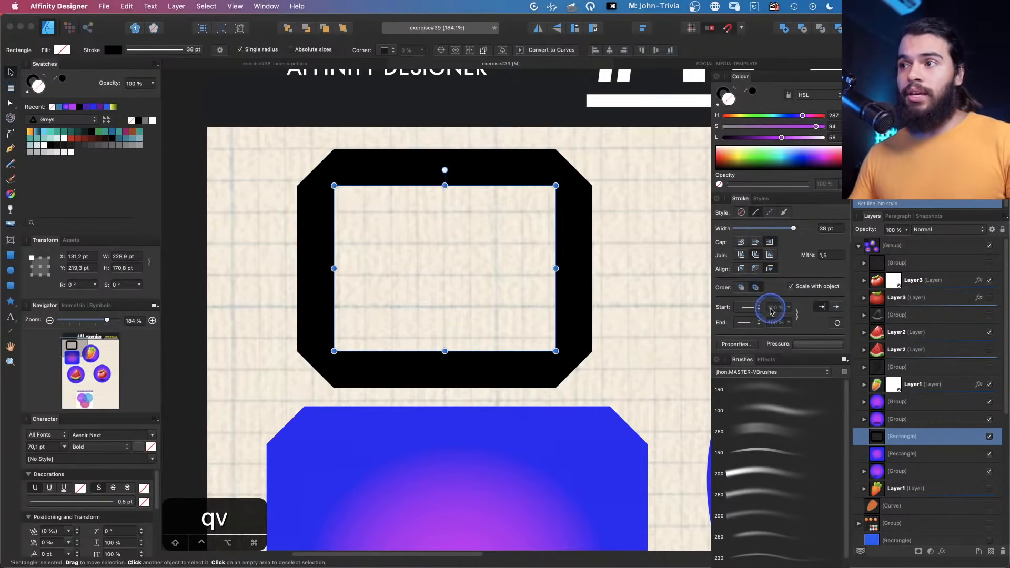
Set the rectangle's mitre limit to 3, then 2, then 0,5 to compare the corners
text(3)
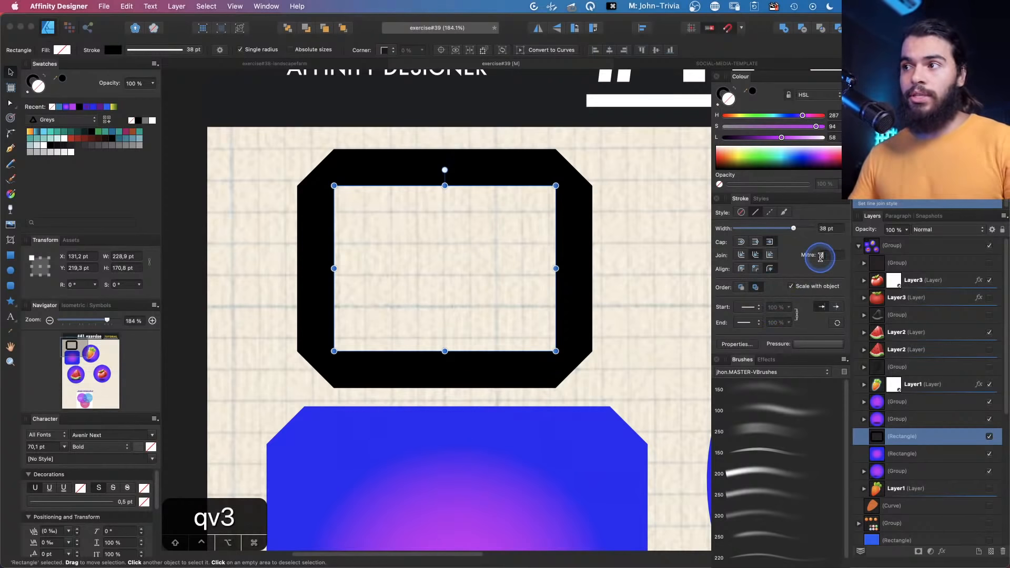
key(Return)
text(3)
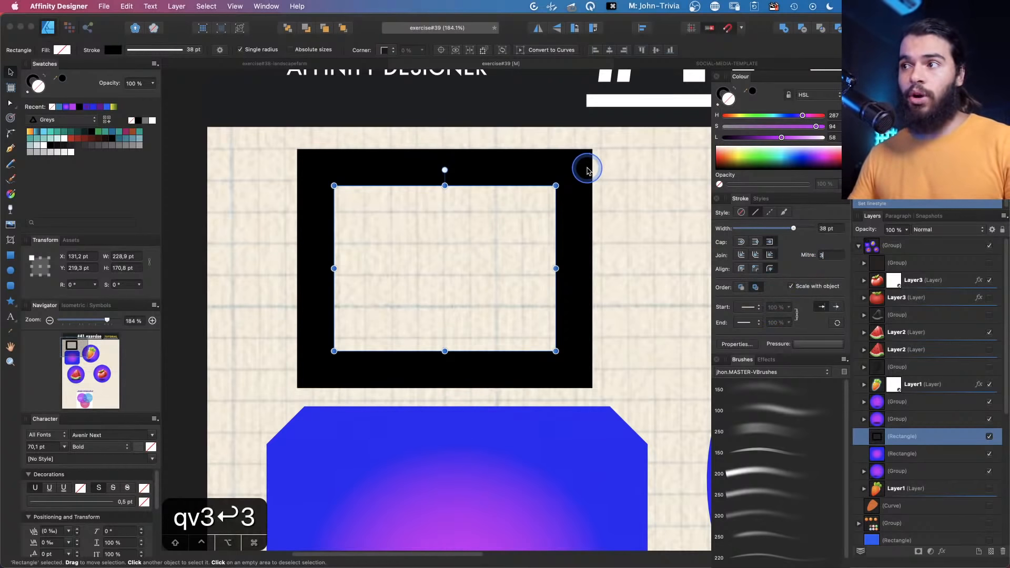
key(Return)
text(2)
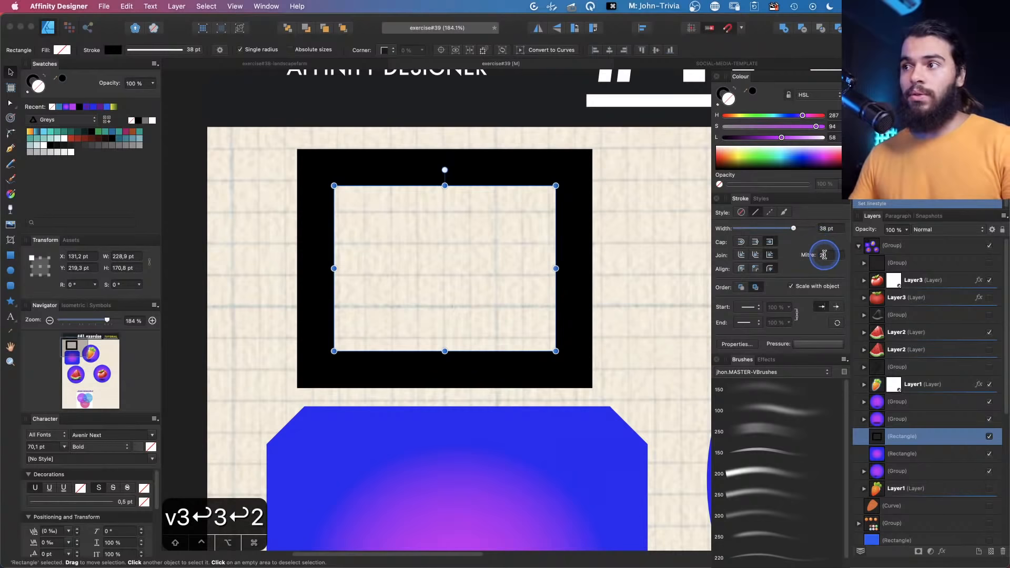
key(Return)
text(0.)
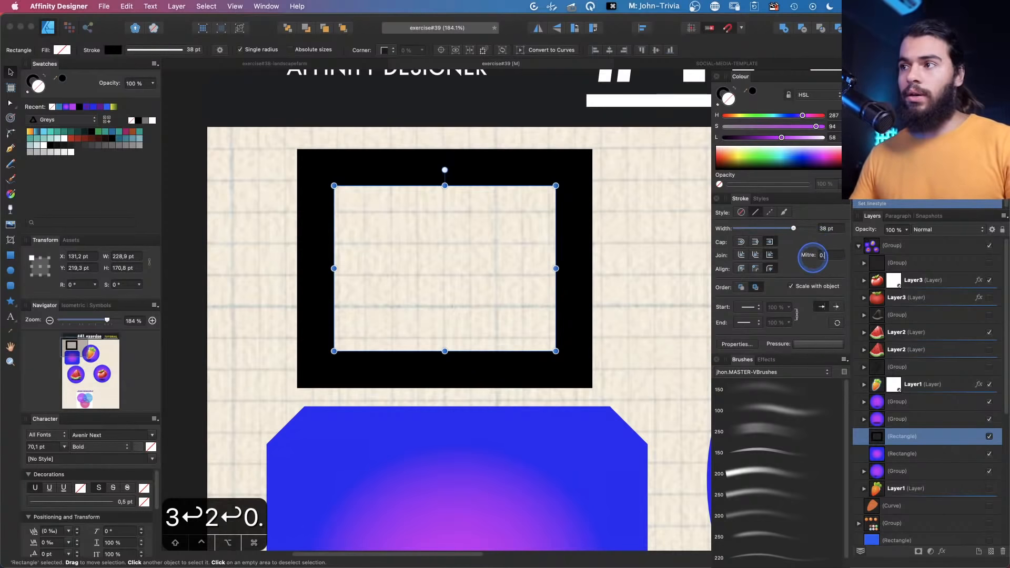
key(BackSpace)
text(,5)
key(Return)
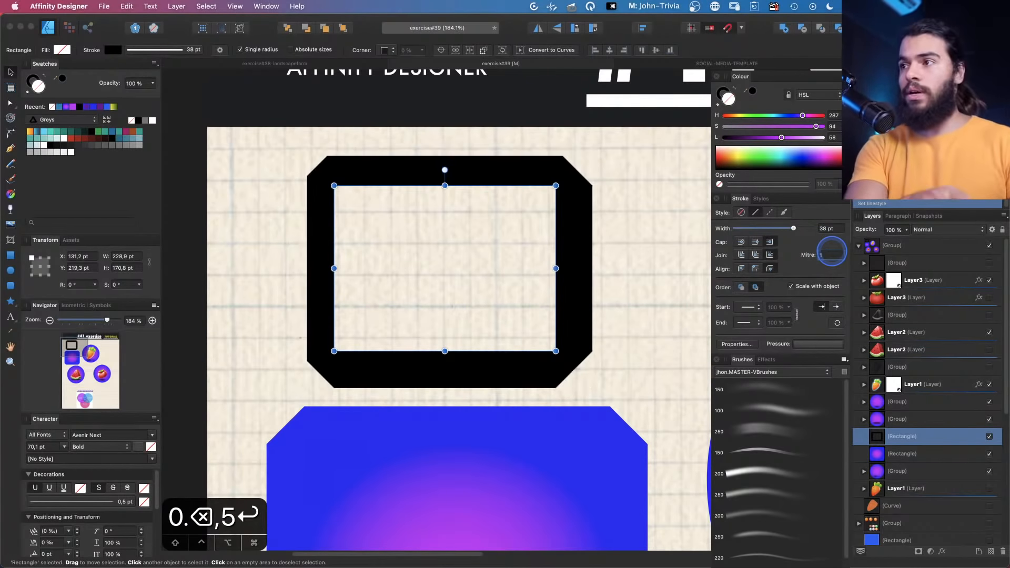
Zoom in on the rectangle's top-right corner to examine how the mitre limit shapes the join
text(z)
key(Escape)
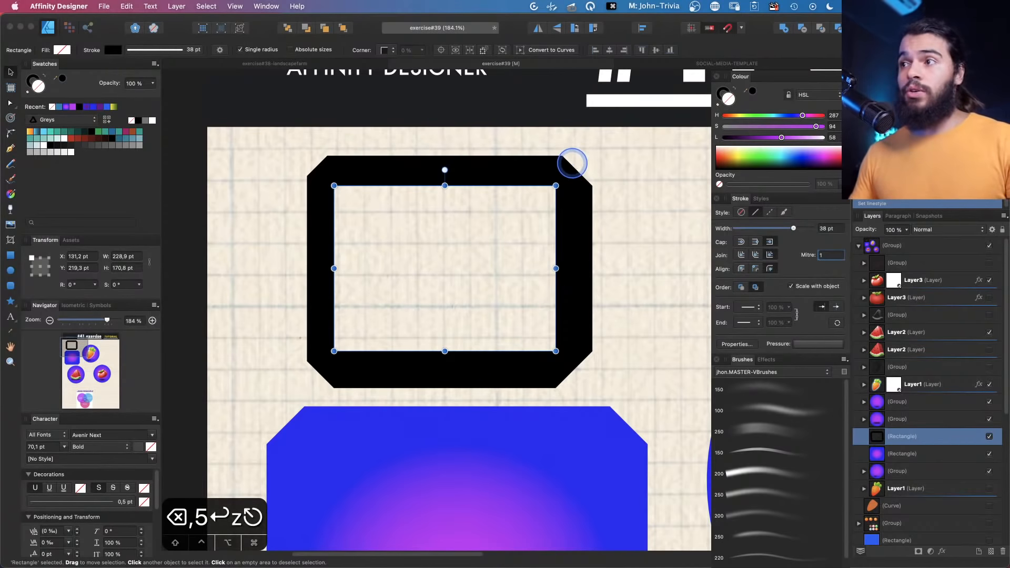
text(zz)
click(575, 165)
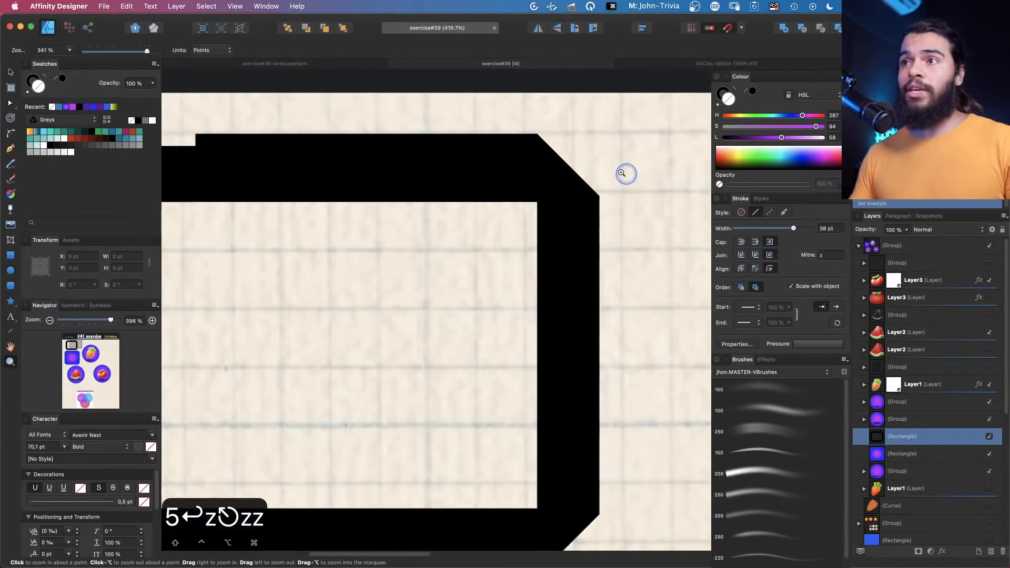
click(626, 173)
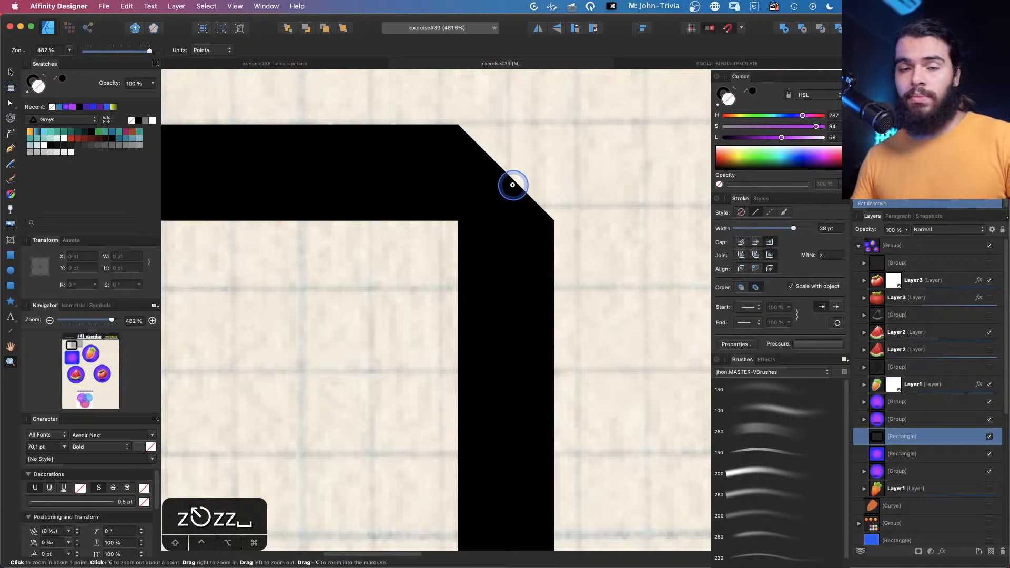
mouse_move(512, 185)
mouse_down()
mouse_move(493, 173)
mouse_move(503, 171)
mouse_up()
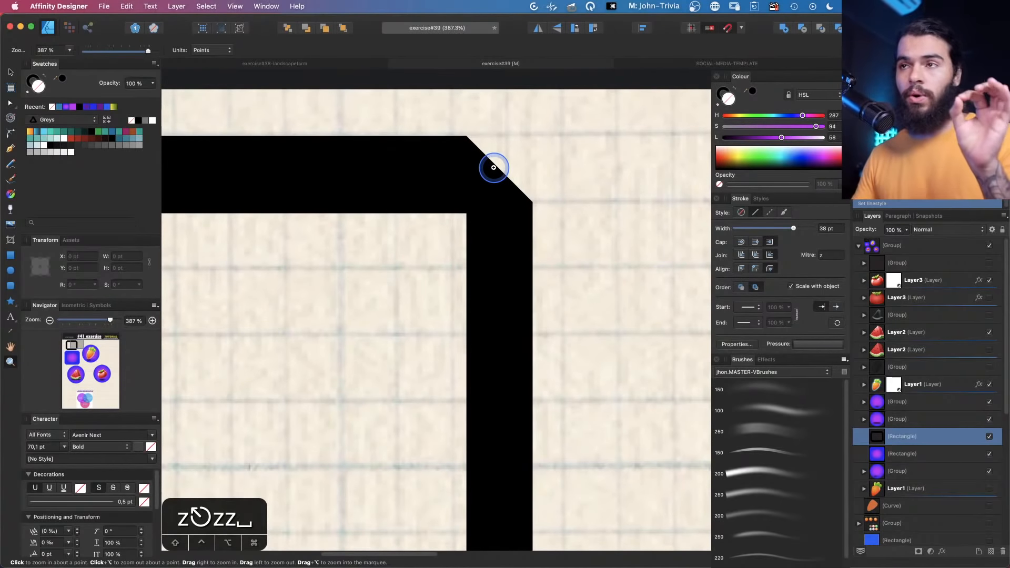
scroll(500, 179, down, 6)
drag(459, 217, 466, 196)
key(v)
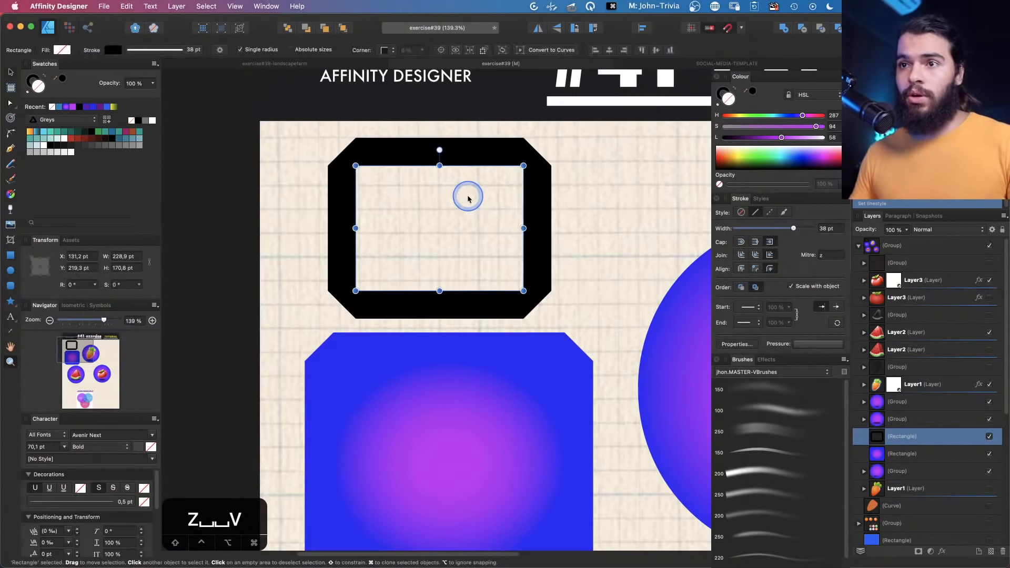
Delete the black-stroked rectangle from the canvas
key(Delete)
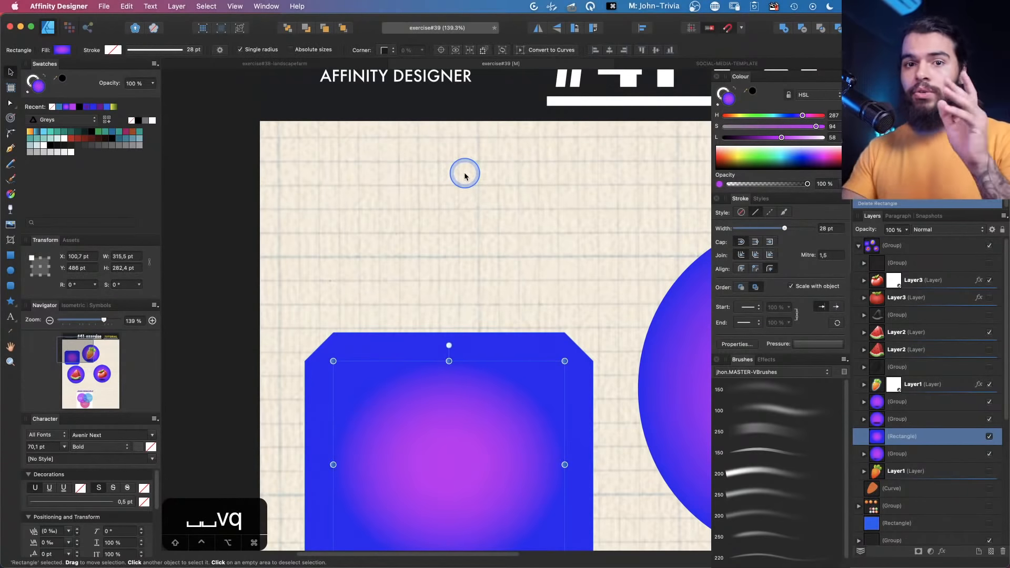
key(space)
scroll(468, 192, down, 5)
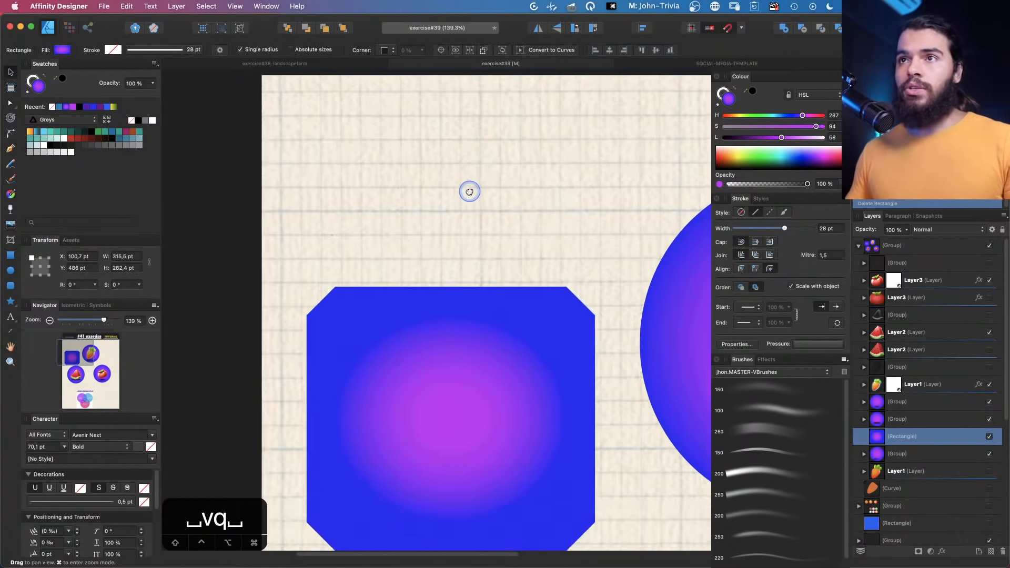
With the Contour Tool on the blue gradient rectangle, switch the contour fill between Auto closed and Force closed, ending on Auto closed
key(v)
click(20, 116)
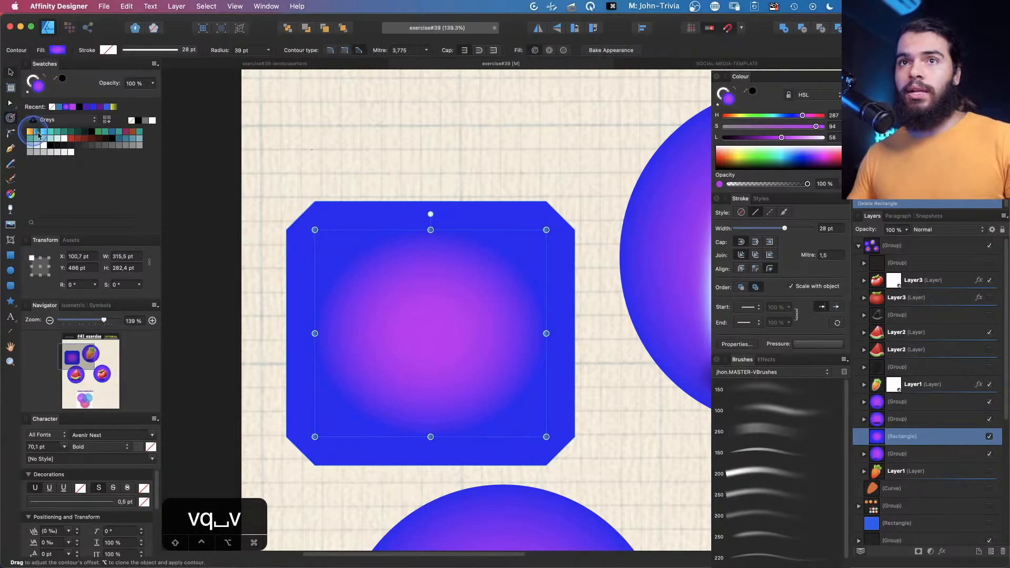
key(space)
drag(442, 237, 412, 219)
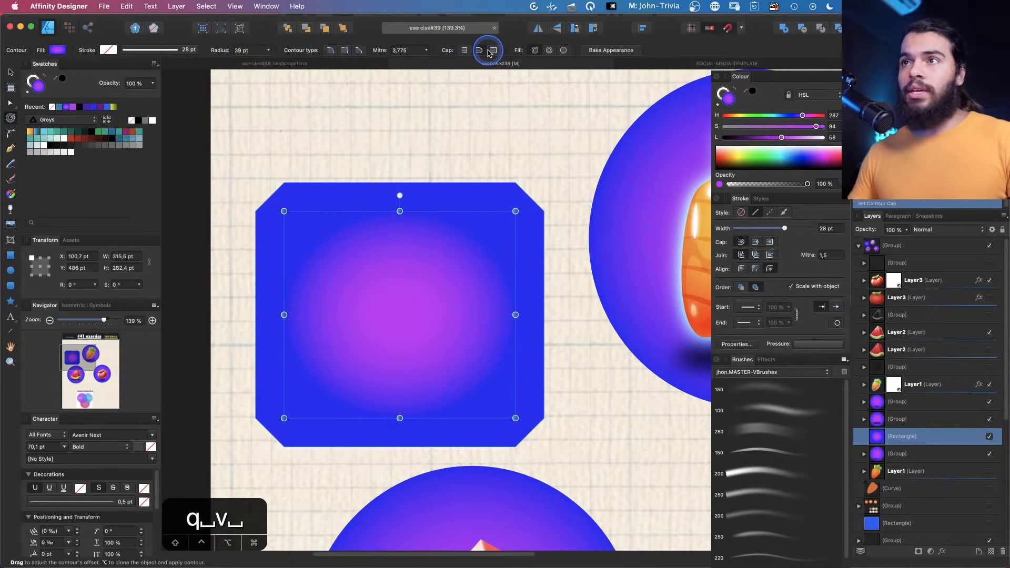
click(411, 170)
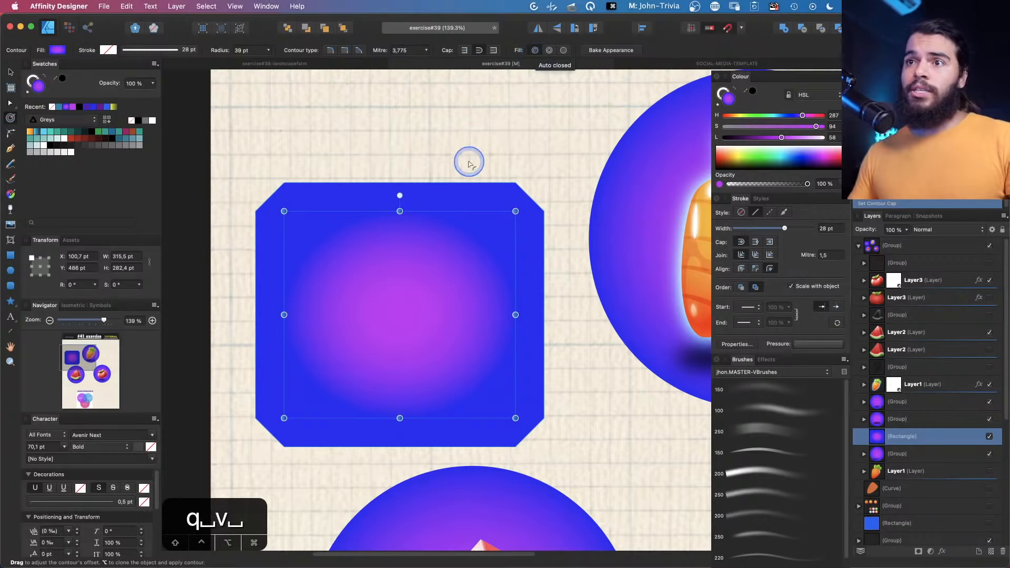
key(z)
key(v)
key(z)
drag(405, 254, 432, 221)
key(space)
drag(432, 221, 442, 169)
key(v)
click(6, 120)
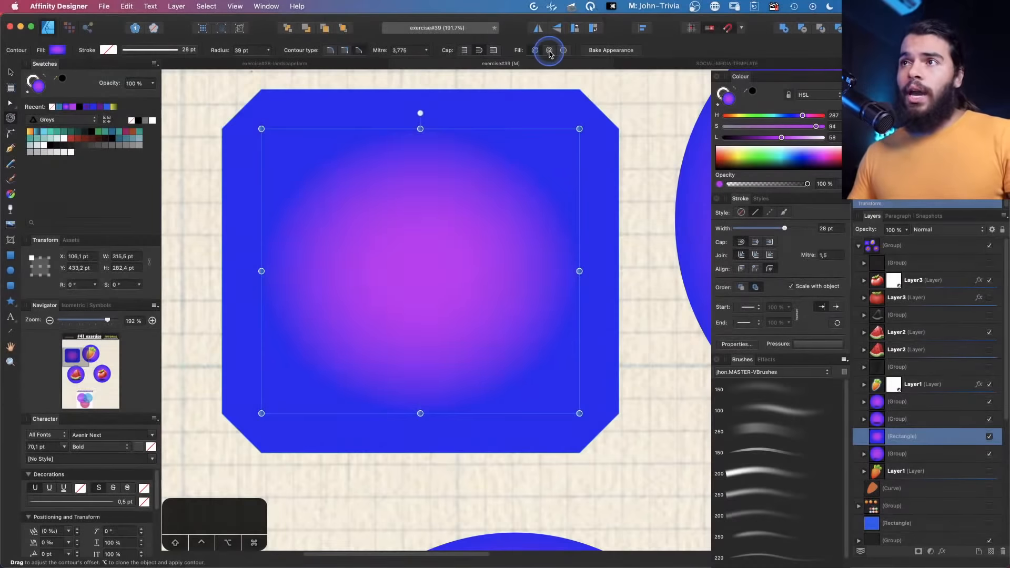
click(549, 51)
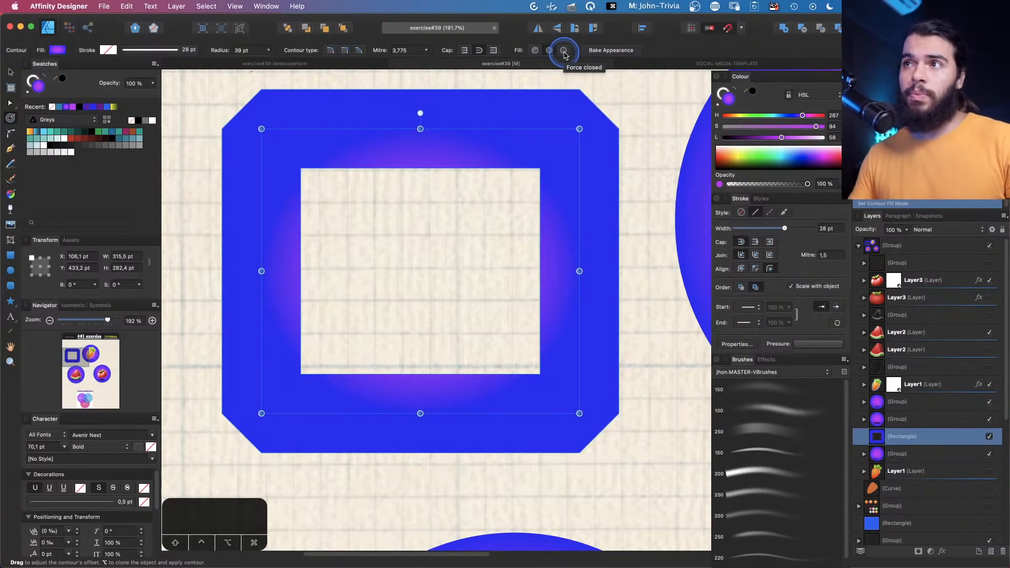
click(563, 51)
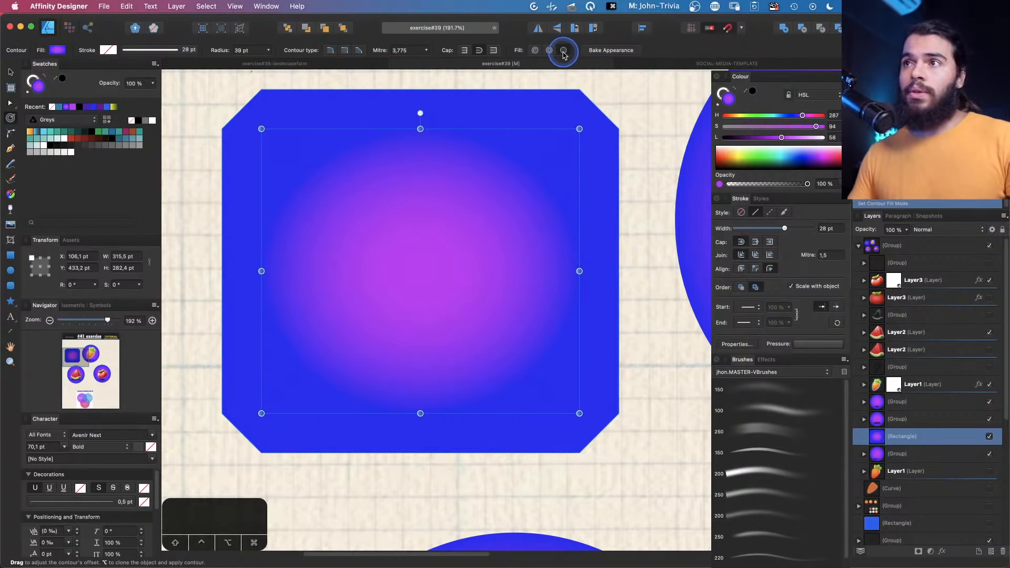
click(551, 52)
click(563, 51)
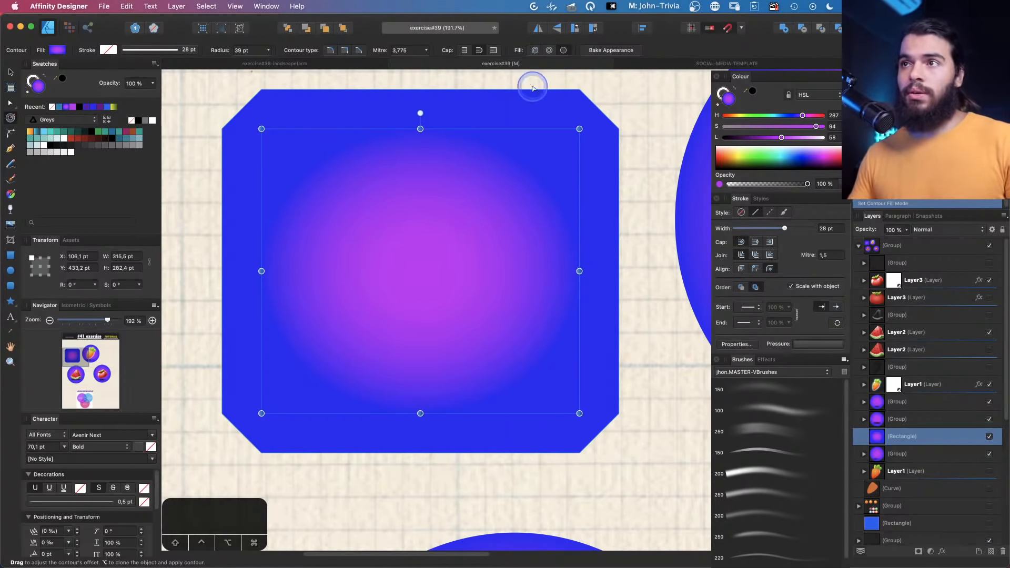
click(549, 52)
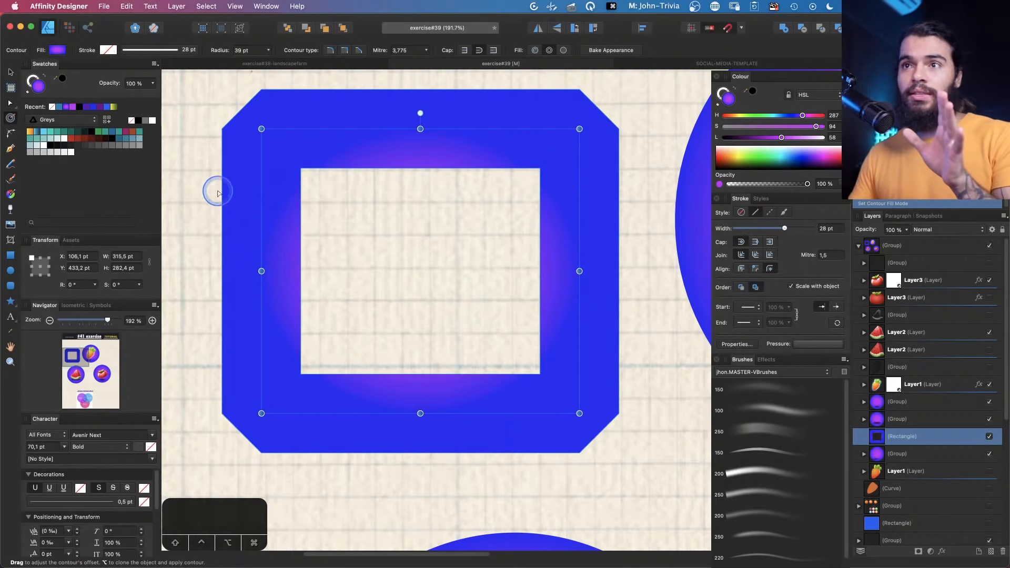
Expand the blue rectangle's contour outward to a radius of about 130 pt
drag(203, 199, 309, 275)
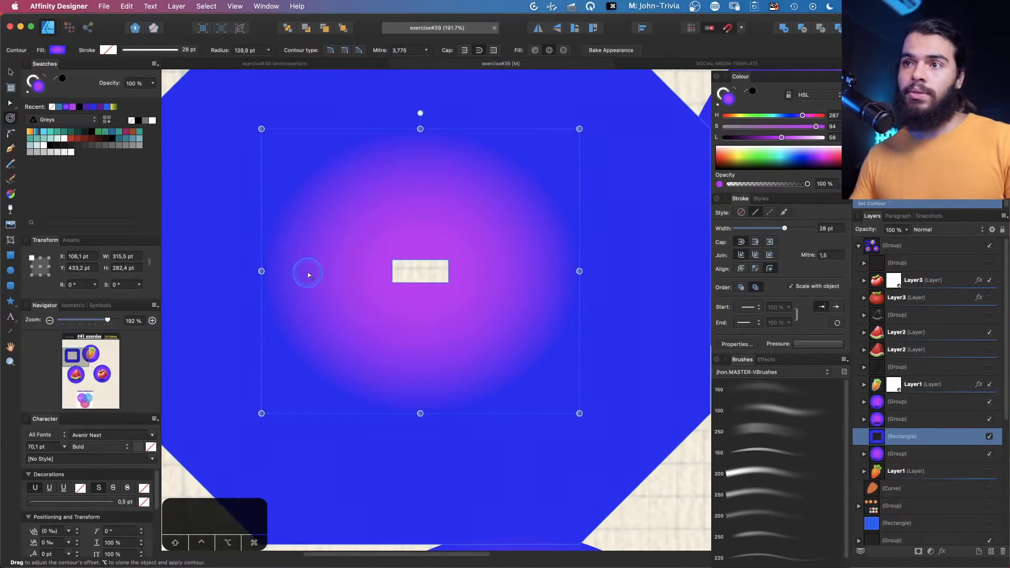
key(z)
drag(409, 247, 356, 267)
key(space)
drag(436, 234, 467, 256)
key(v)
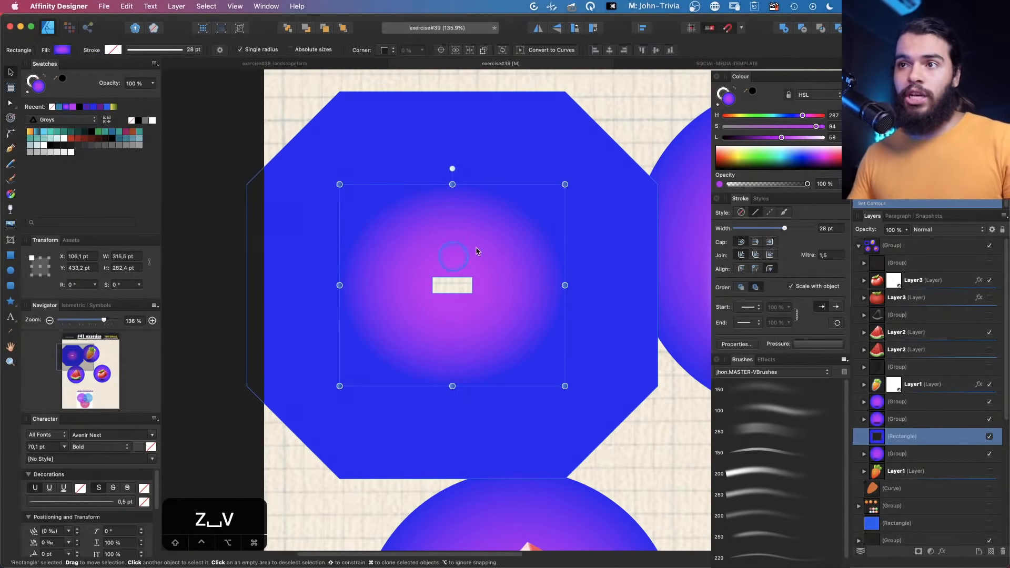
Scale the contoured rectangle down to about 161 × 156 pt, then delete it
mouse_move(565, 184)
mouse_down()
mouse_move(421, 289)
mouse_move(488, 222)
mouse_move(460, 240)
mouse_move(521, 200)
mouse_move(480, 248)
mouse_up()
key(space)
key(z)
key(v)
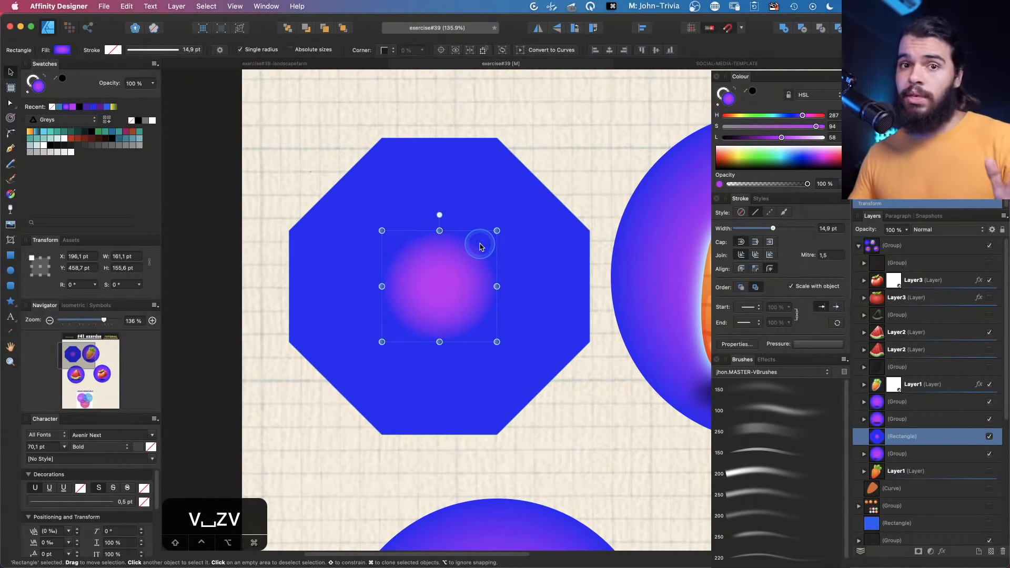
key(BackSpace)
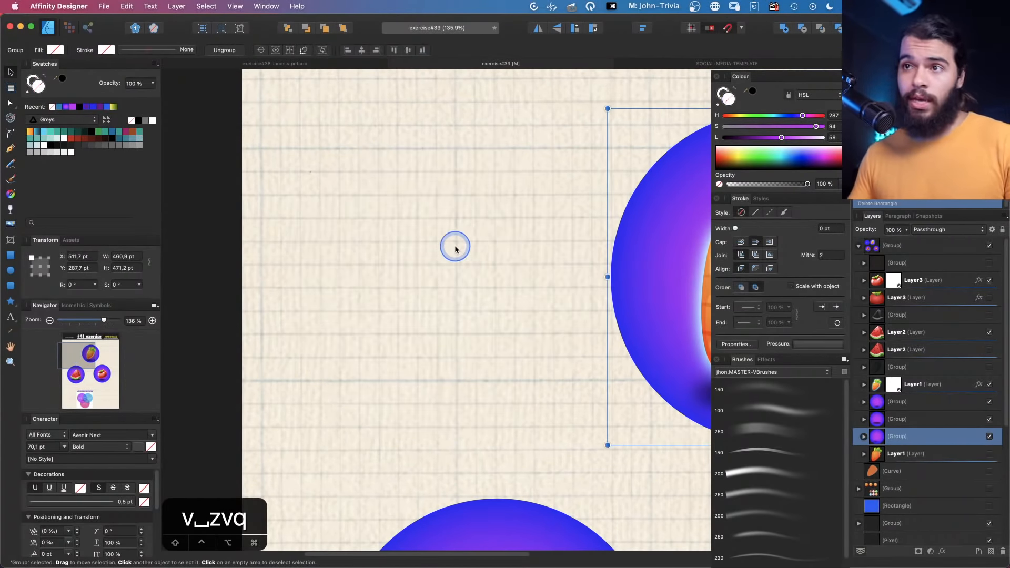
Draw a five-point star about 342 × 331 pt with a black 38 pt stroke
key(z)
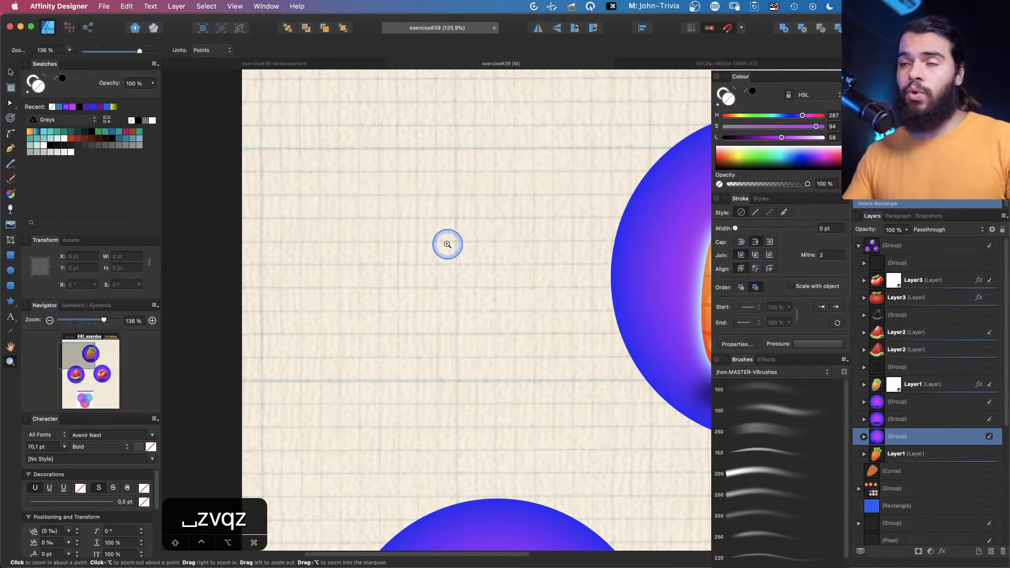
key(space)
drag(447, 244, 427, 254)
key(space)
key(space)
drag(408, 199, 404, 232)
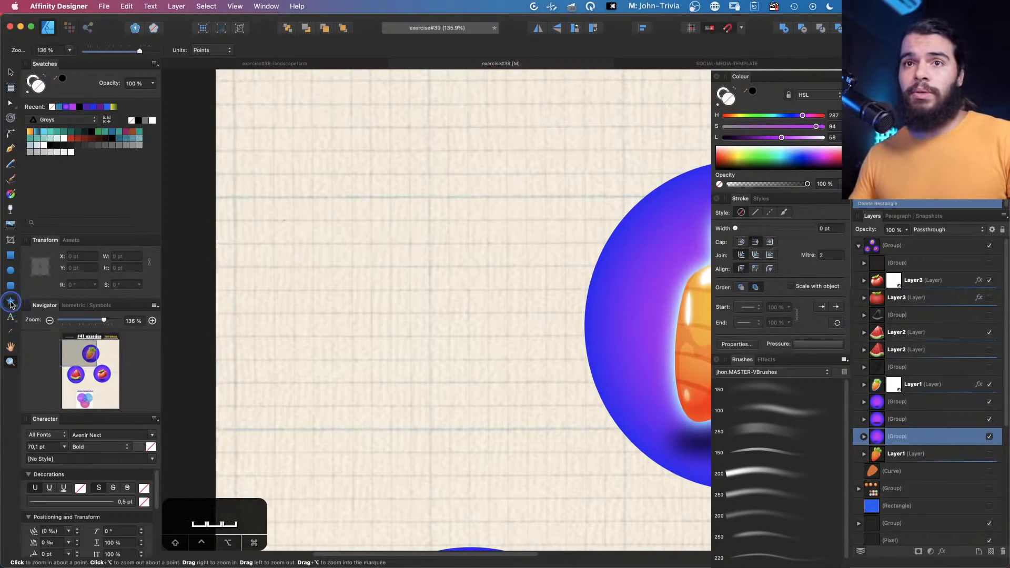
click(11, 302)
drag(284, 168, 528, 405)
key(z)
drag(383, 237, 412, 244)
key(v)
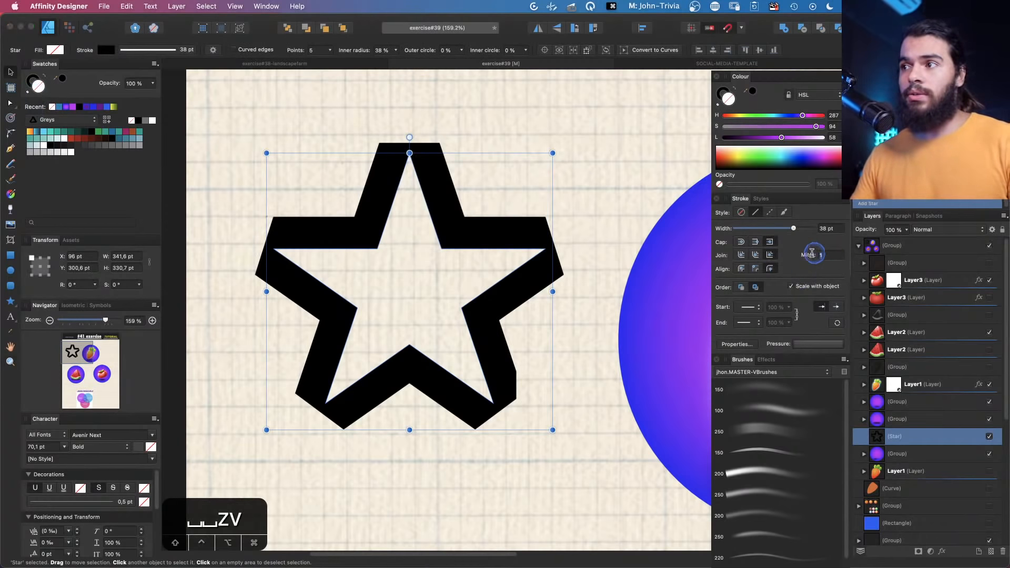
Set the star's mitre limit to 3 and pick a join style for its stroke
text(3)
key(Return)
click(755, 256)
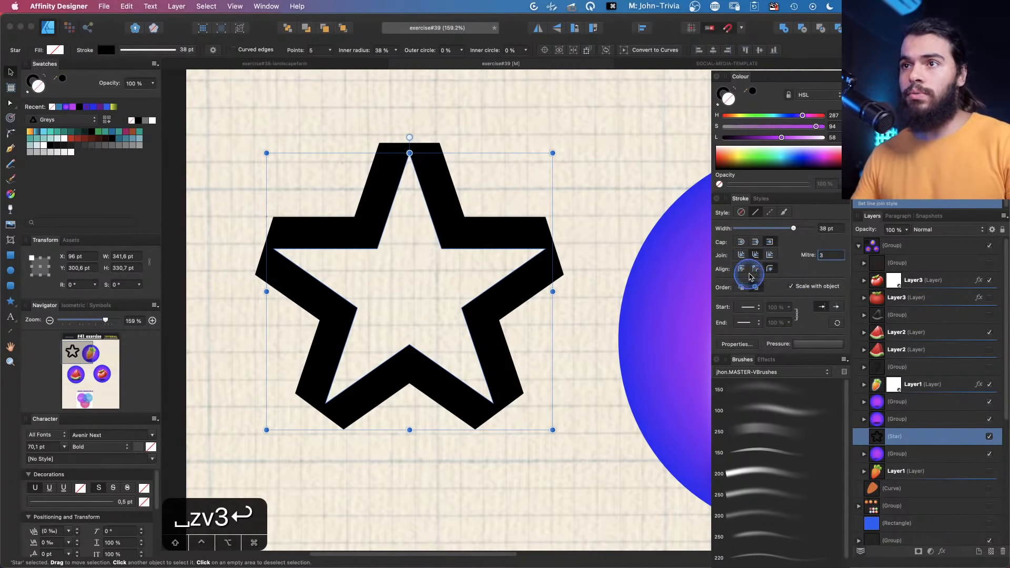
Set the star's stroke width to 17 pt while comparing inside and center stroke alignment and join styles
click(755, 269)
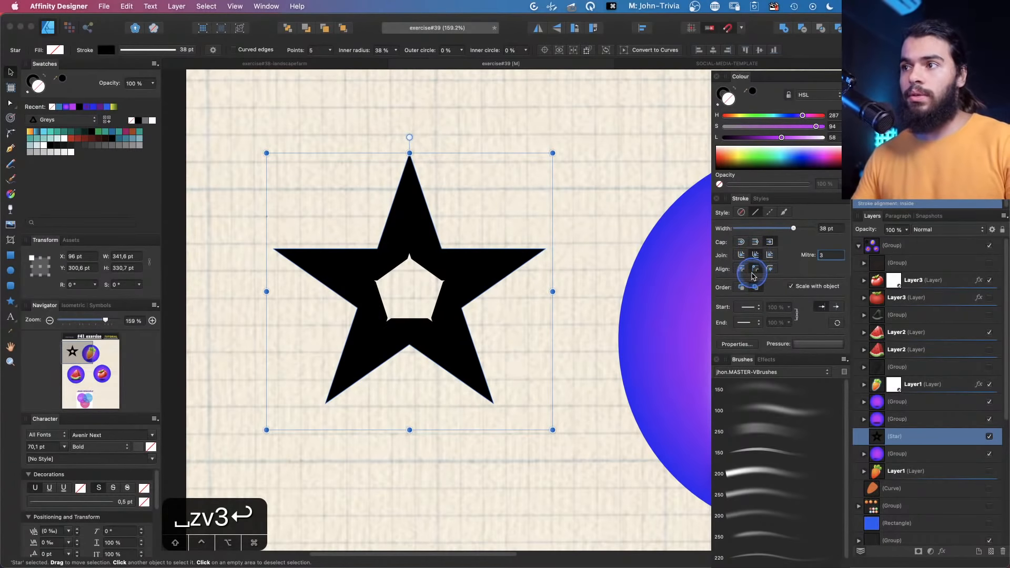
click(741, 268)
click(776, 229)
click(755, 269)
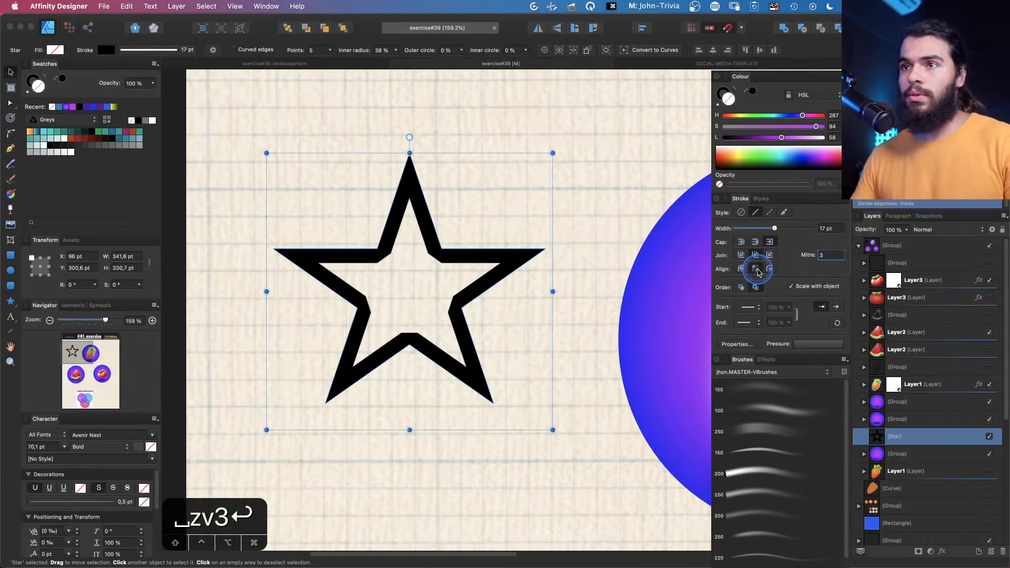
click(741, 267)
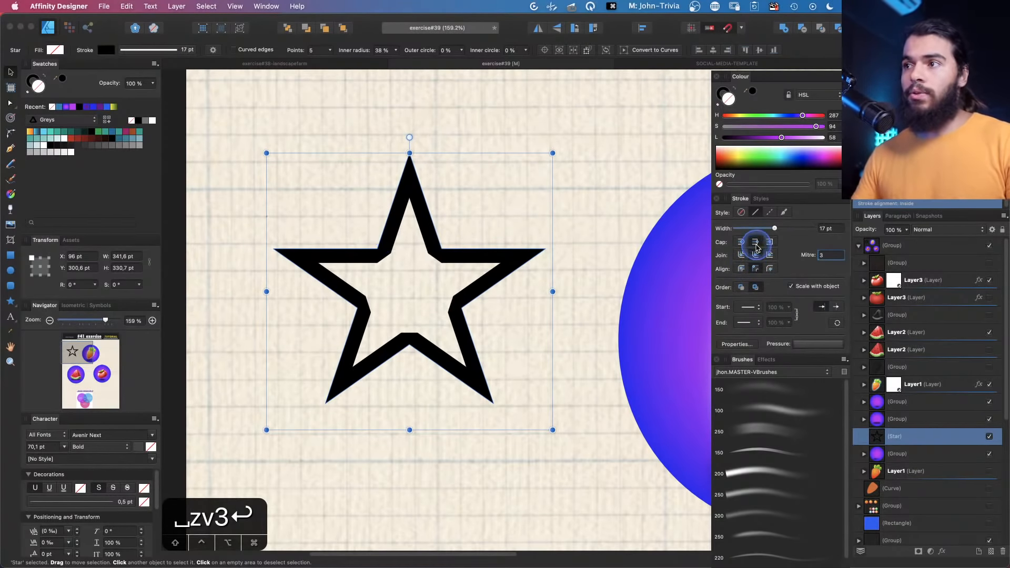
click(757, 255)
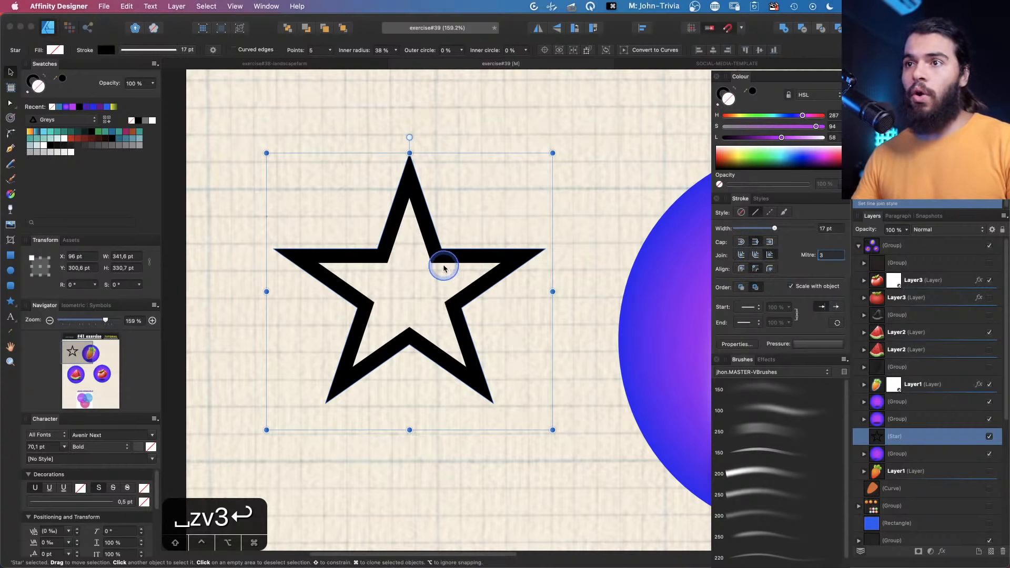
key(z)
click(430, 242)
drag(431, 240, 434, 255)
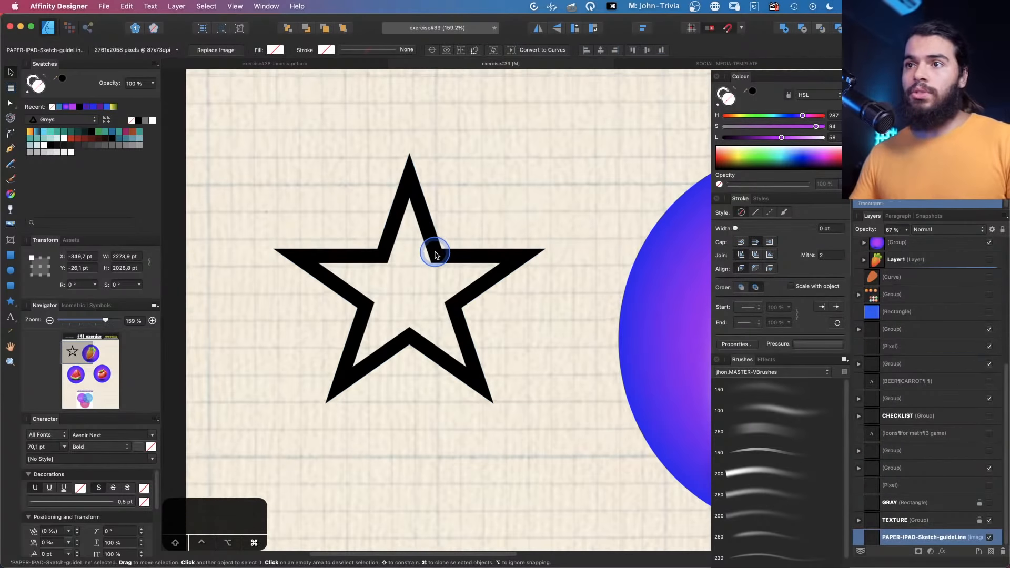
key(super+z)
key(z)
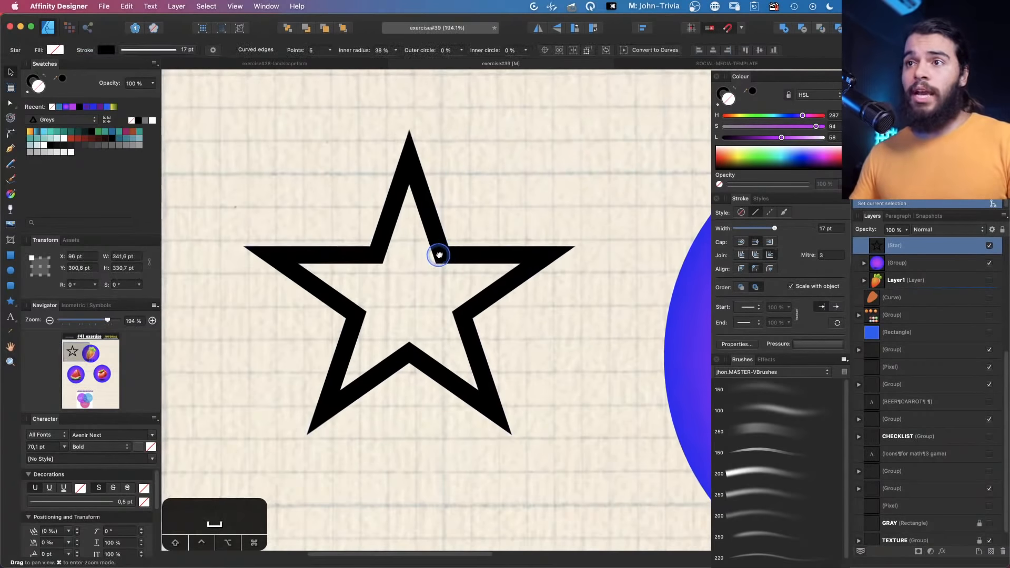
Change the star's stroke colour to blue with hue 192, saturation 100 and lightness 45
drag(440, 255, 462, 240)
click(723, 94)
click(777, 115)
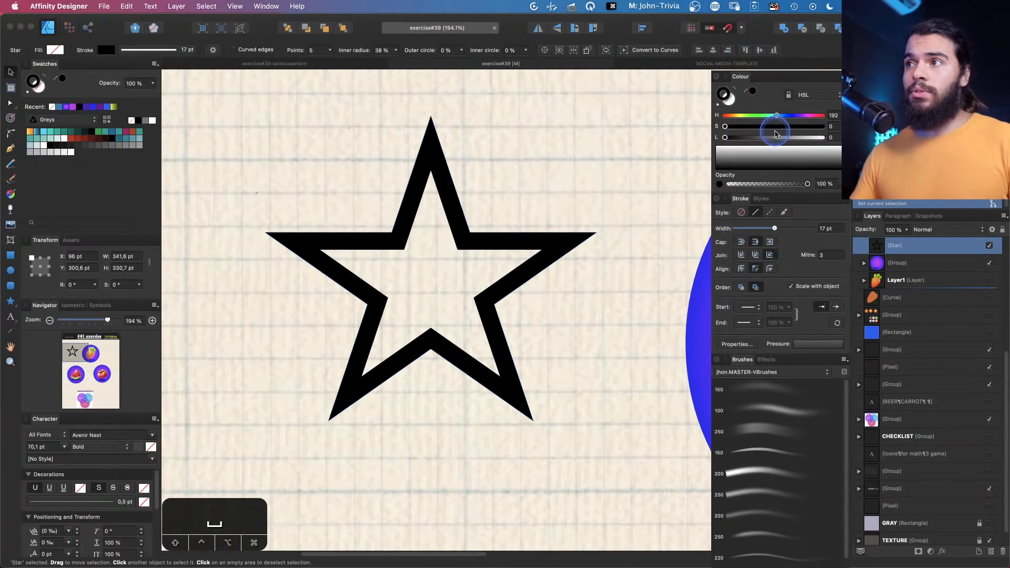
click(769, 138)
drag(769, 127, 823, 126)
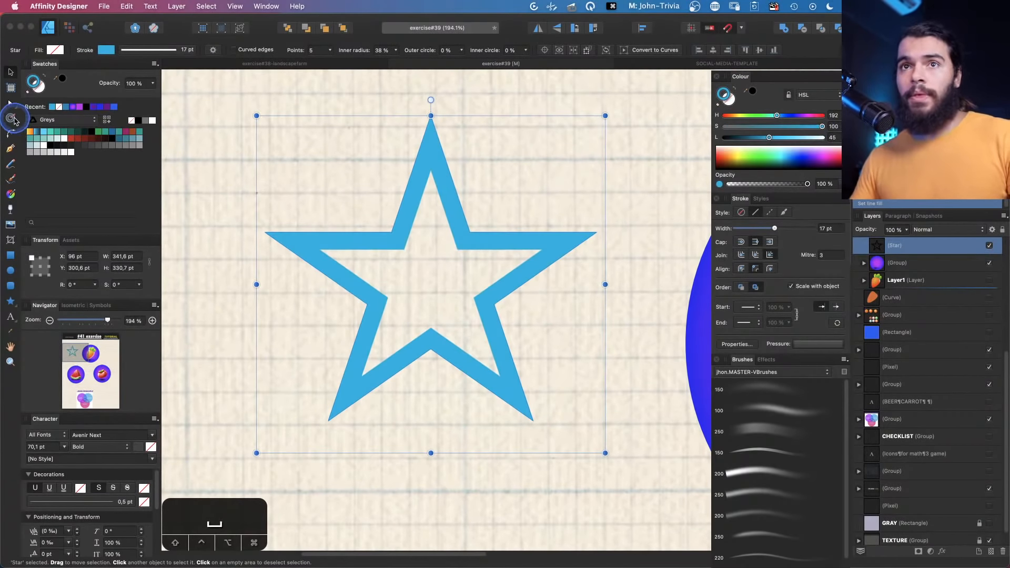
Offset the star with the Contour Tool, switching the contour fill mode and setting the radius to about 30 pt
click(11, 118)
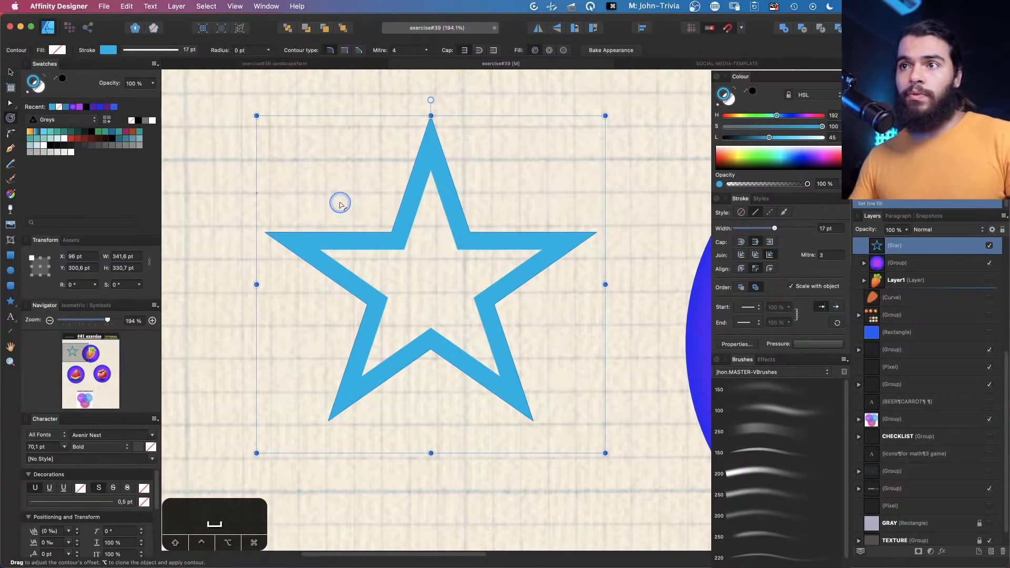
drag(340, 205, 386, 299)
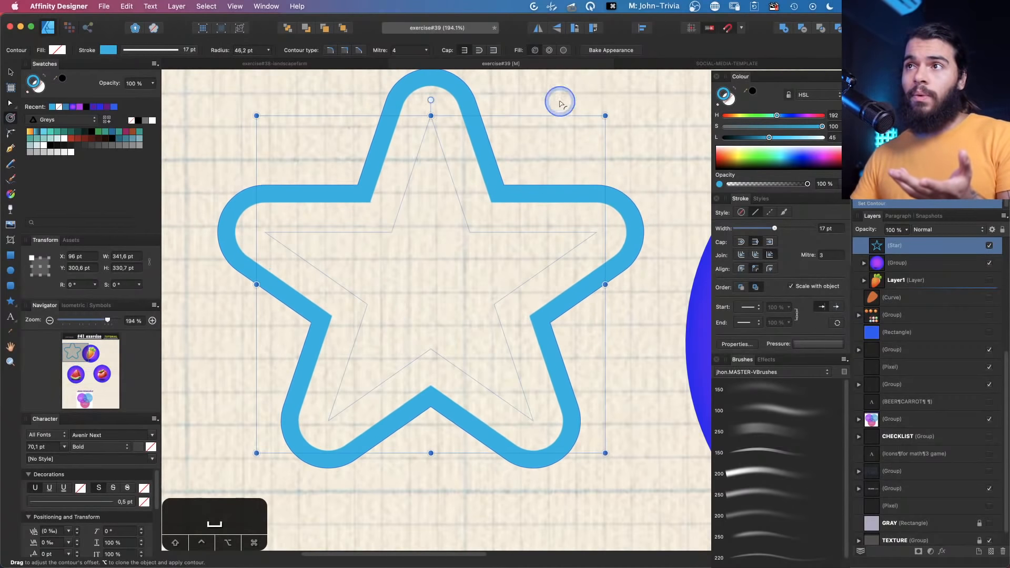
click(562, 50)
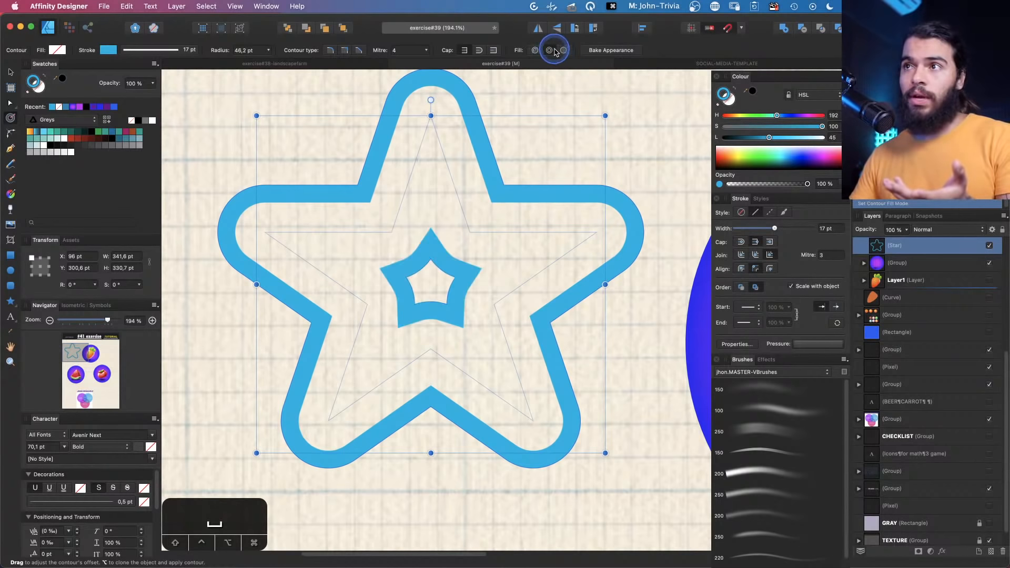
mouse_move(439, 226)
mouse_down()
mouse_move(446, 211)
mouse_move(426, 218)
mouse_up()
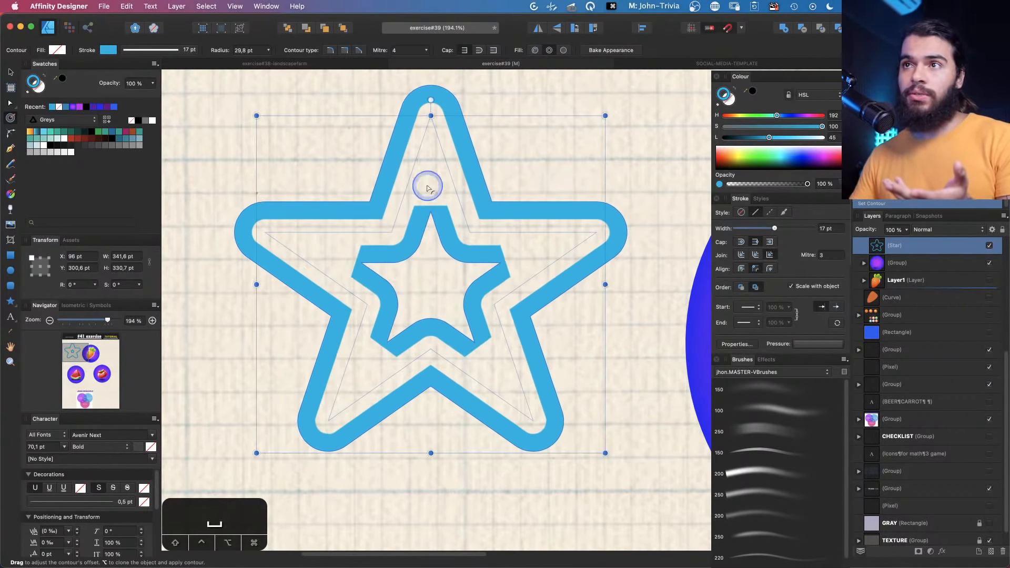
Raise the contour's mitre limit to about 7.55 and switch the contour type to a sharp join
click(426, 50)
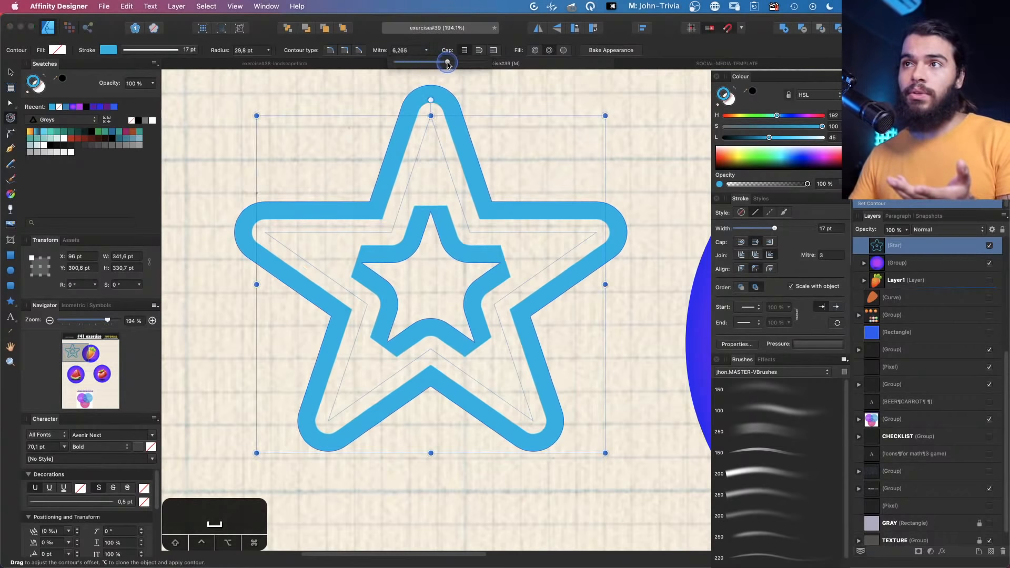
drag(467, 63, 474, 62)
click(360, 50)
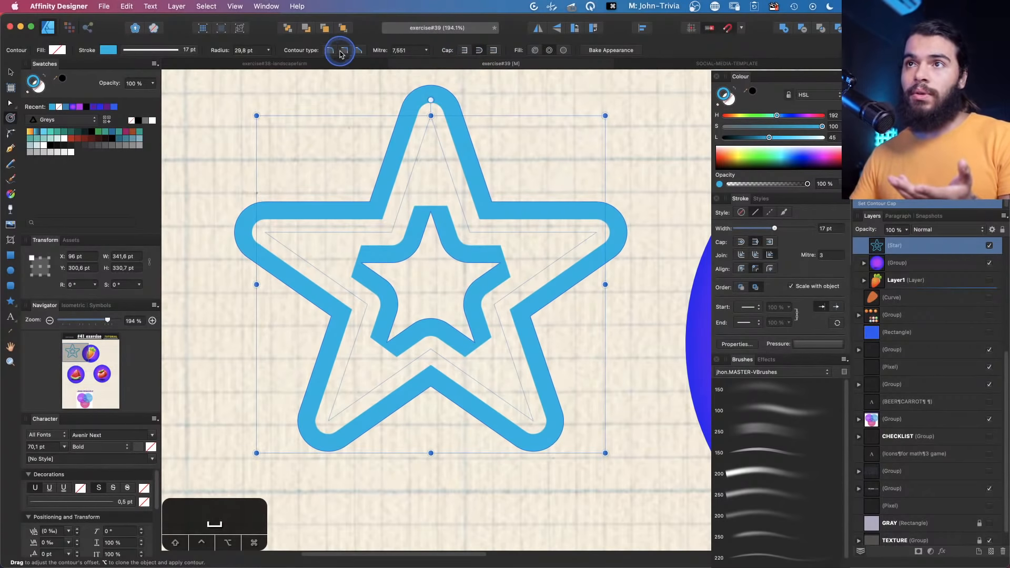
click(358, 49)
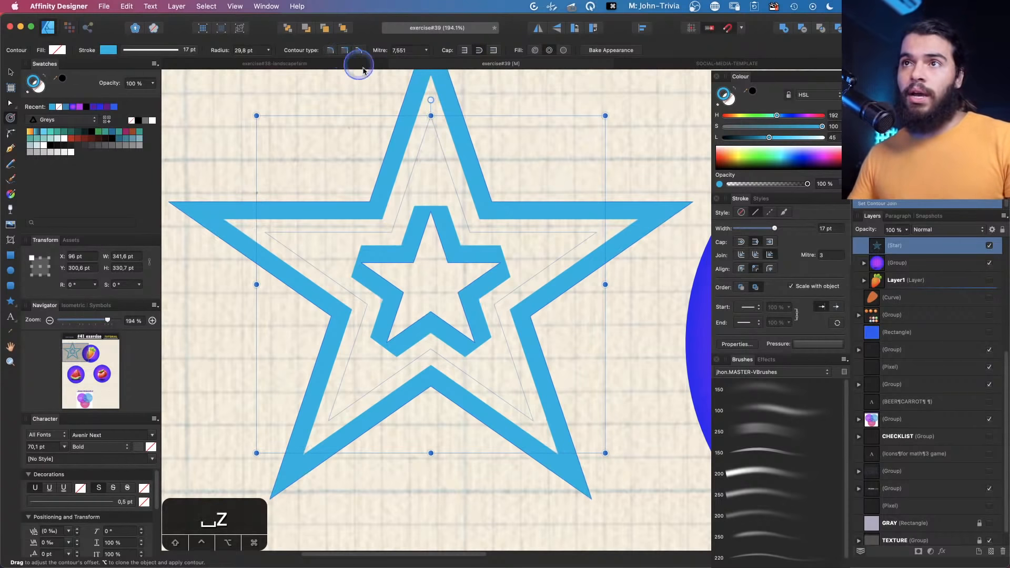
Compare the round, bevel and mitre contour types on the star's contour
key(z)
drag(439, 178, 396, 198)
key(space)
key(space)
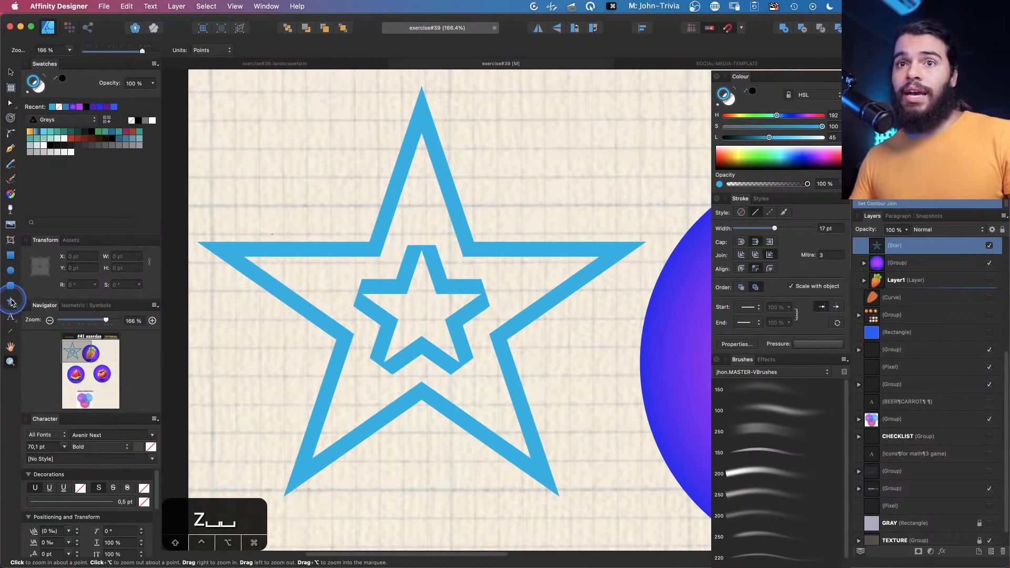
click(15, 117)
click(331, 50)
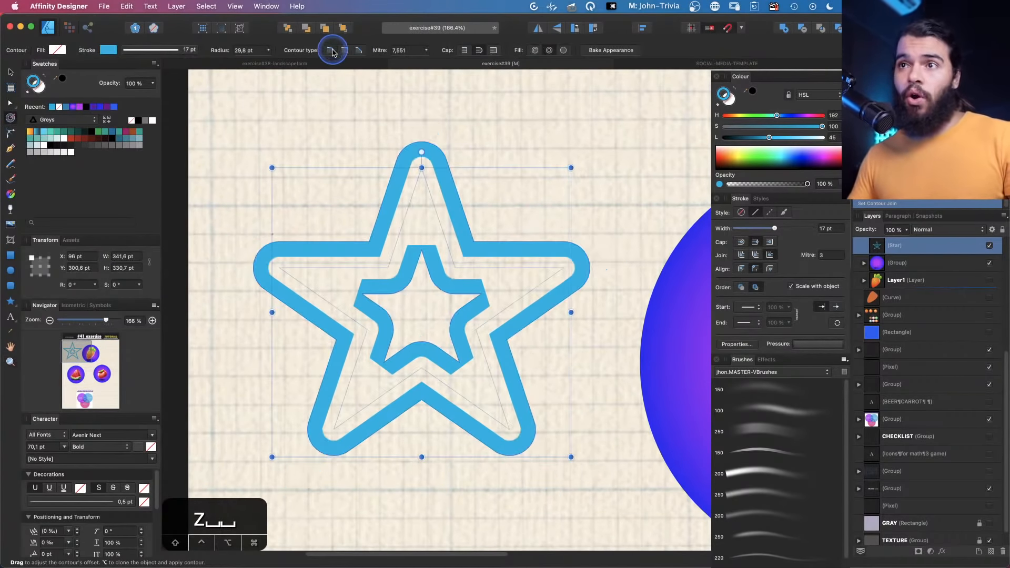
click(344, 51)
click(356, 51)
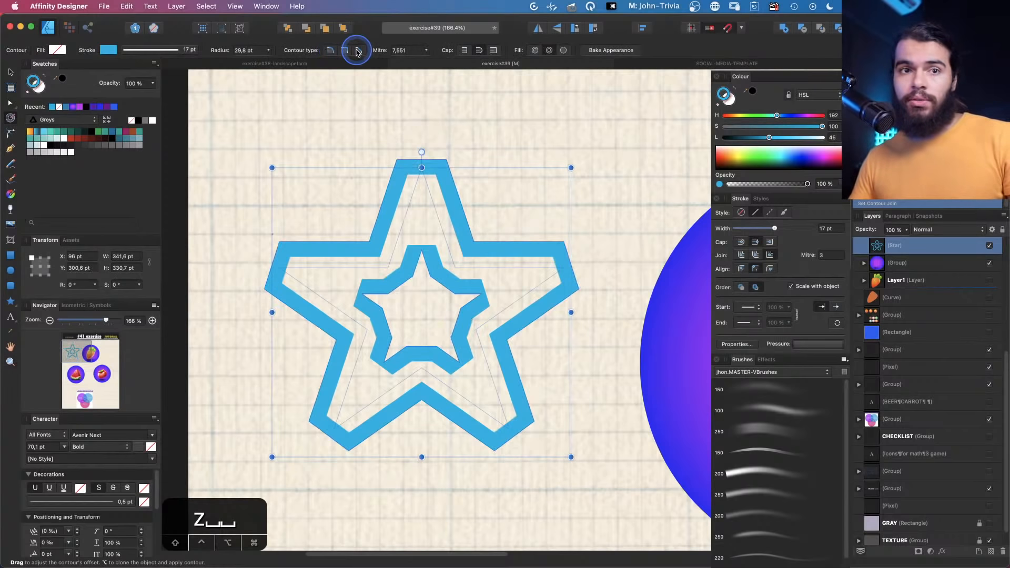
click(348, 50)
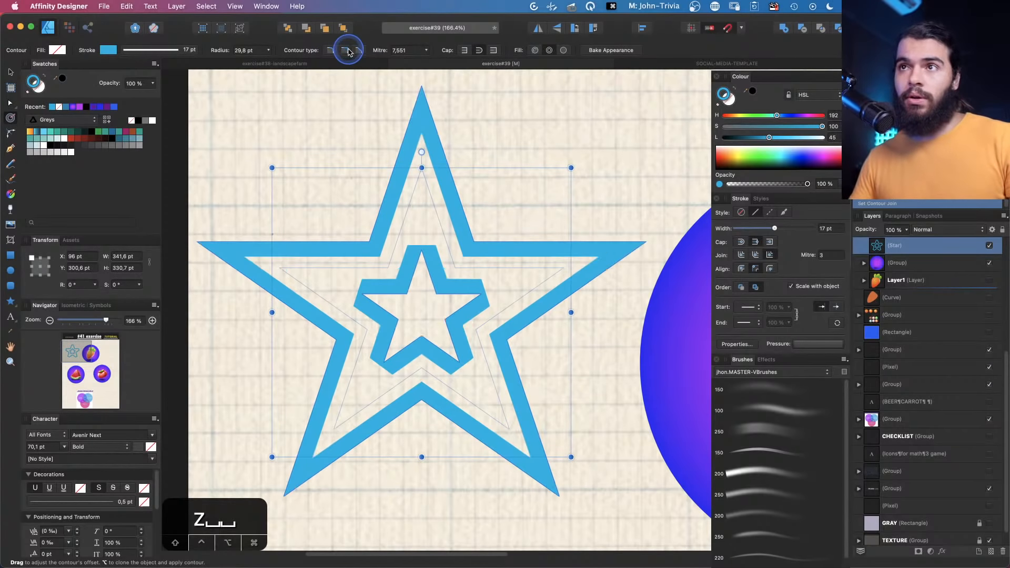
click(333, 51)
click(343, 51)
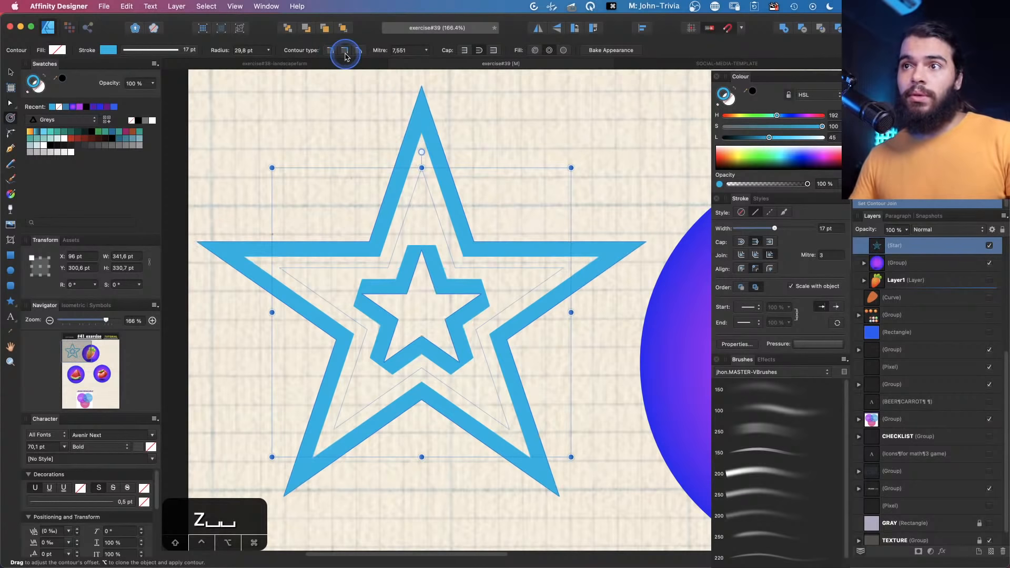
Set the contour mitre to 4.646 with a bevel contour type and change the contour fill mode
click(425, 50)
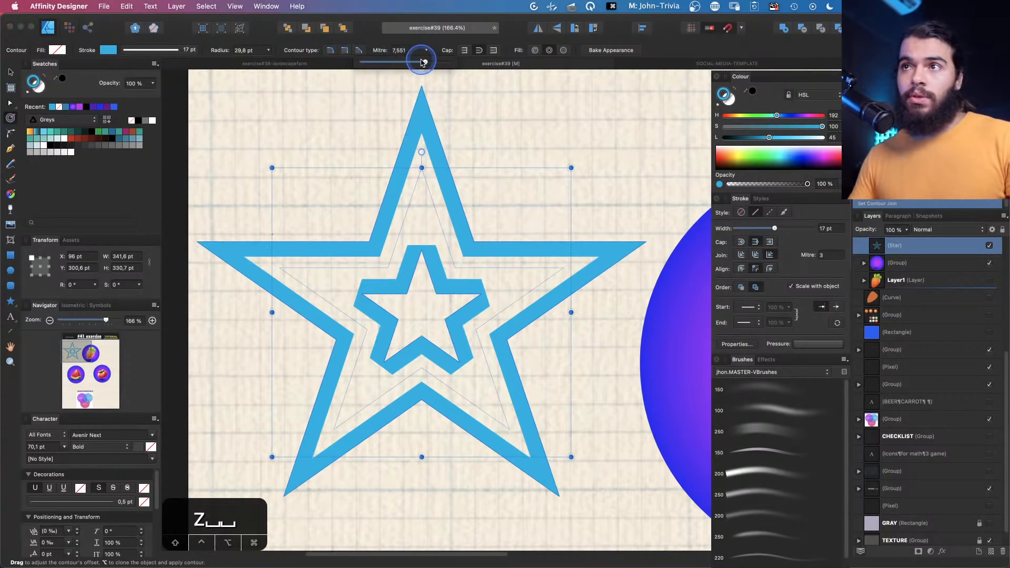
click(359, 50)
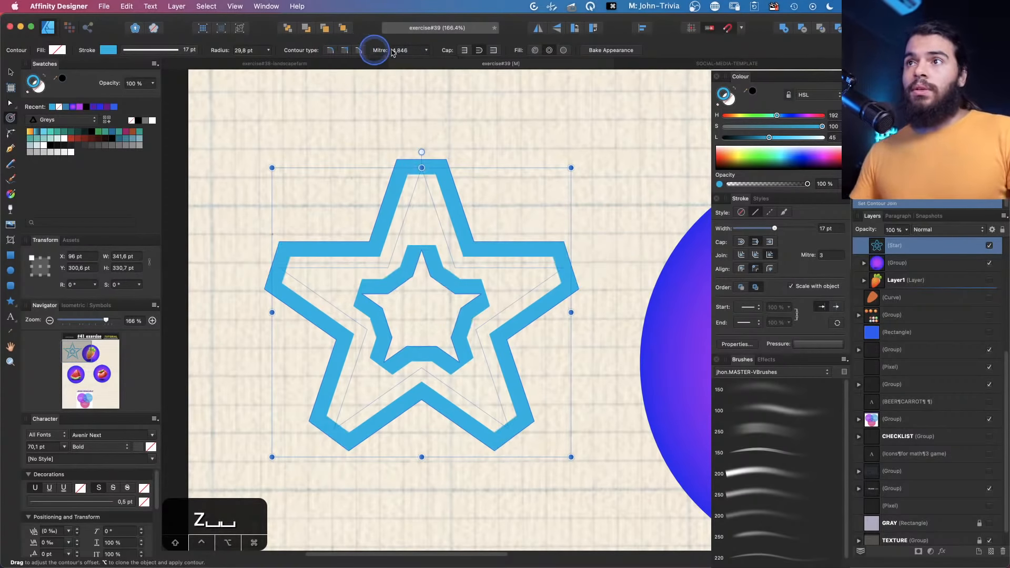
click(563, 51)
click(555, 50)
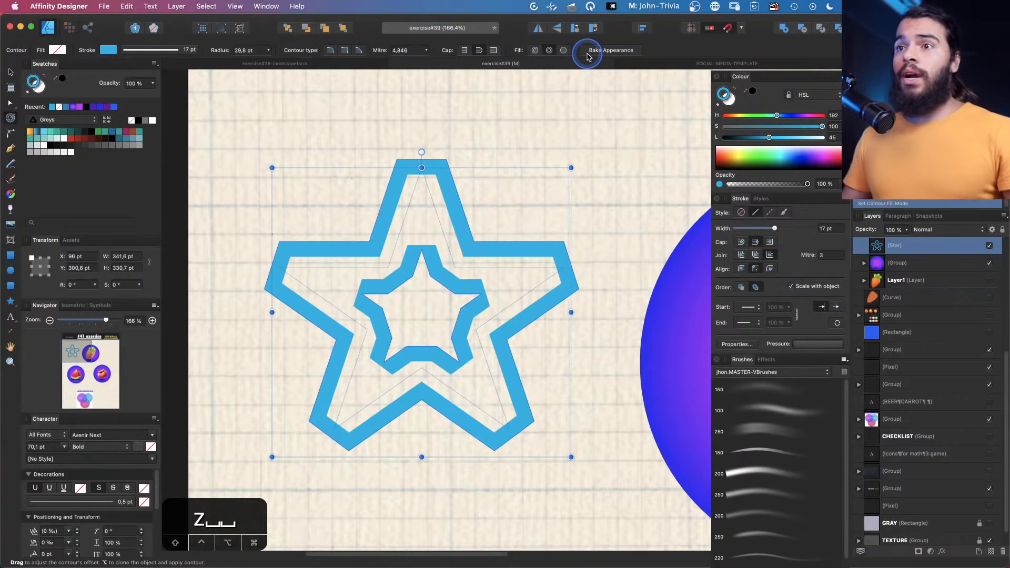
click(563, 51)
Increase the contour radius to about 54 pt and bake the contour appearance into a curve
key(z)
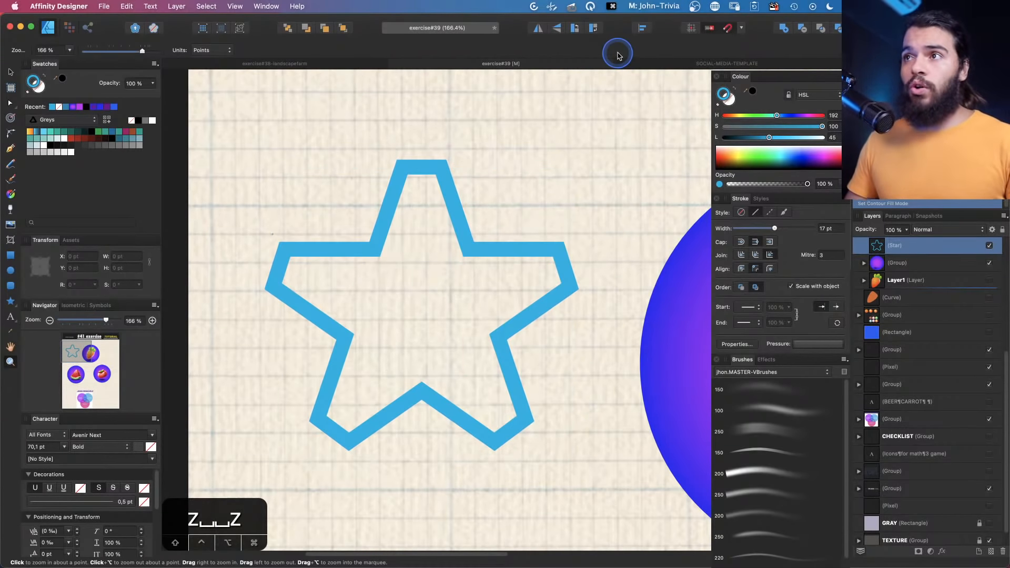
key(v)
click(10, 118)
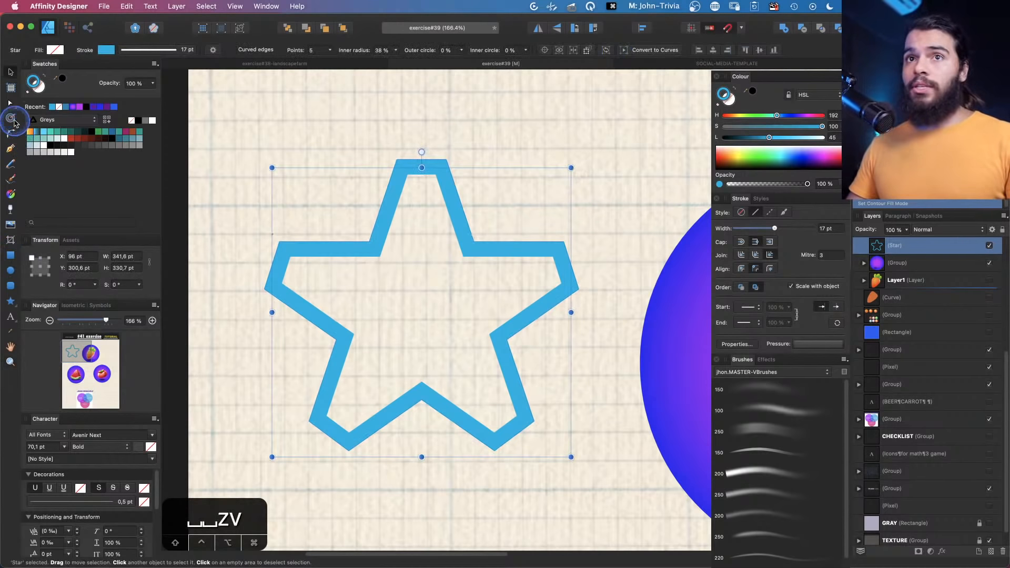
key(z)
click(412, 223)
key(space)
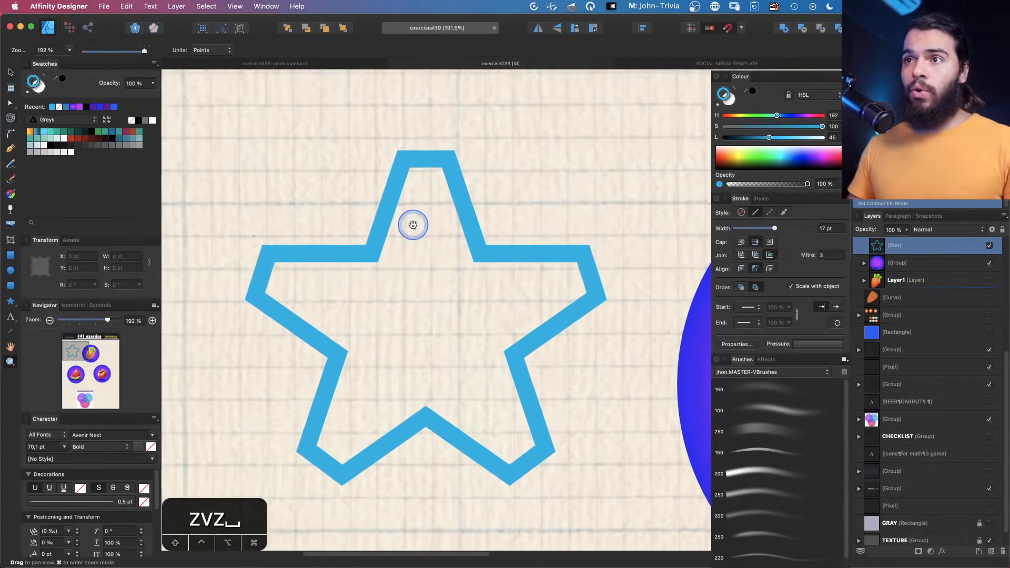
click(11, 118)
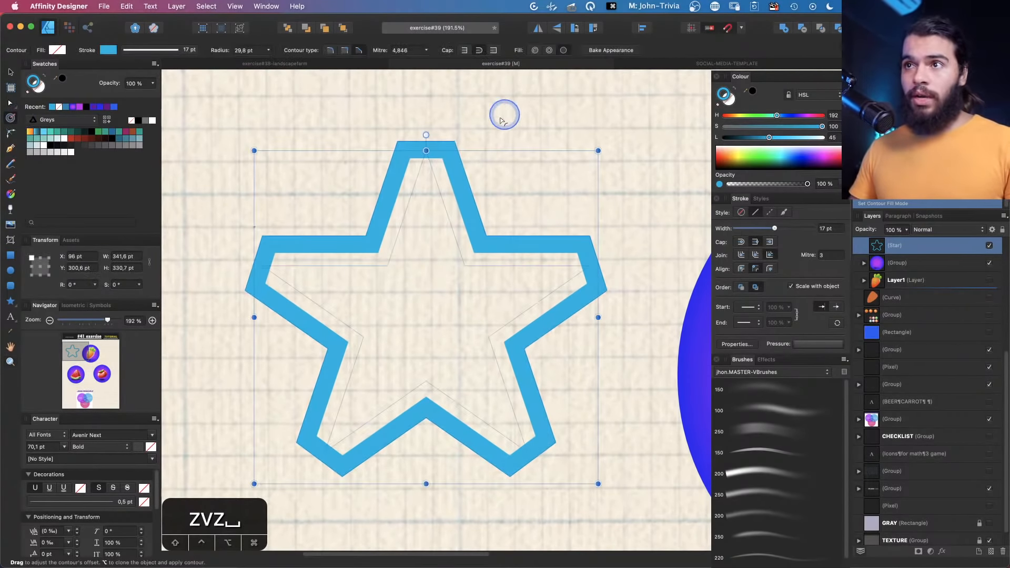
drag(450, 147, 543, 120)
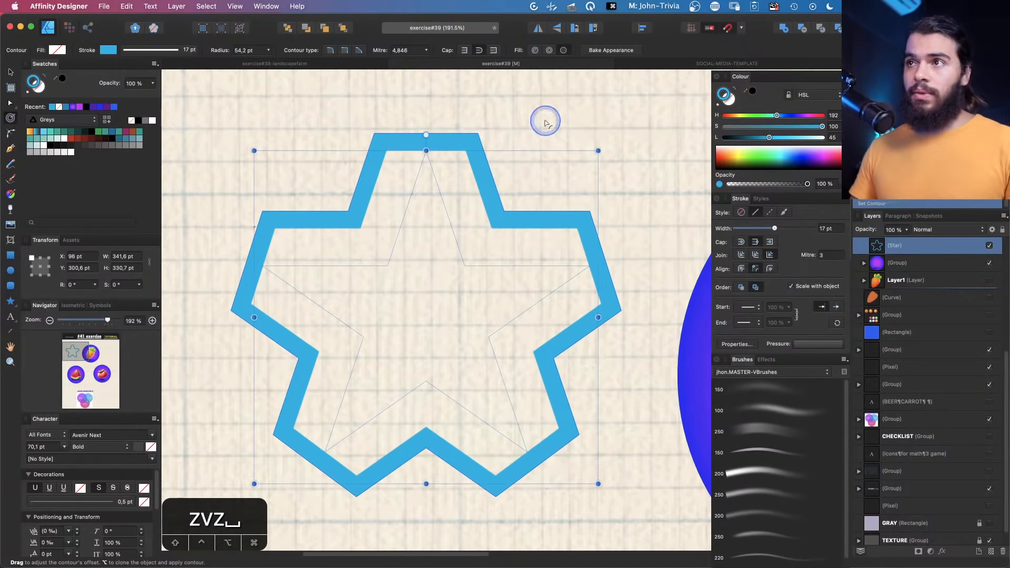
click(614, 51)
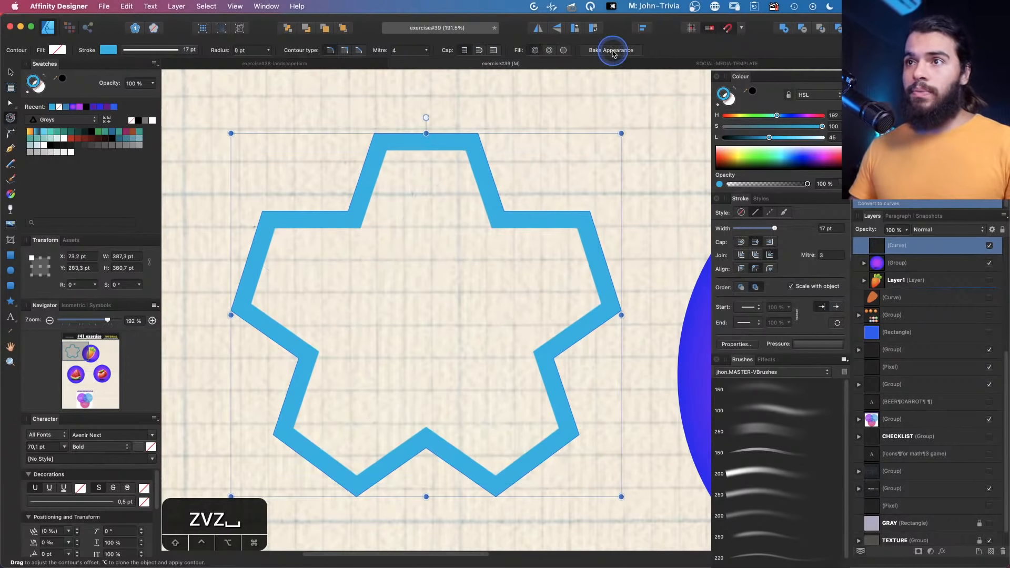
Delete several nodes on the curve's right side and move one node outward with the Node Tool
key(a)
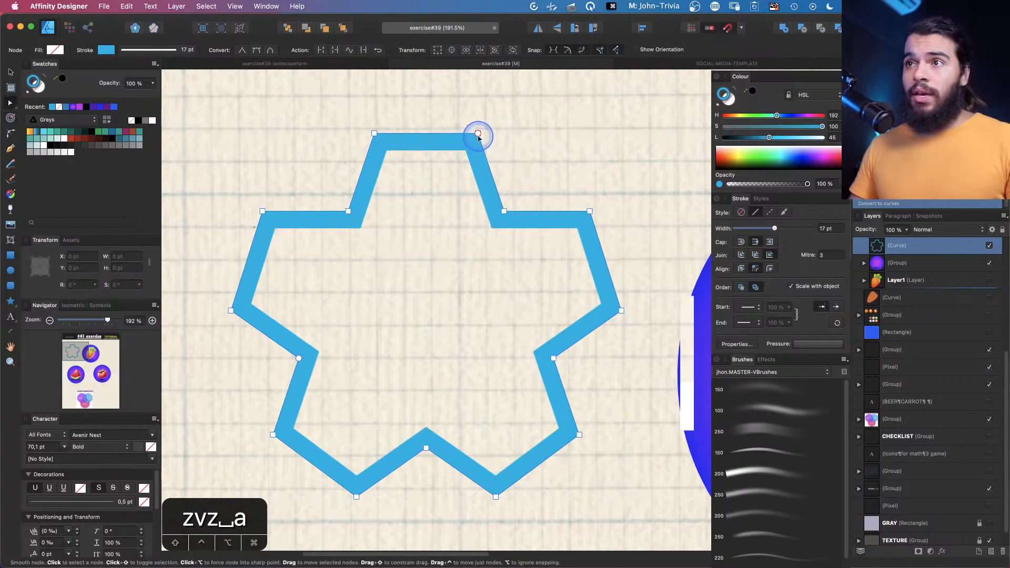
click(504, 212)
mouse_move(502, 223)
mouse_down()
mouse_move(489, 245)
mouse_move(495, 229)
mouse_up()
click(587, 212)
key(BackSpace)
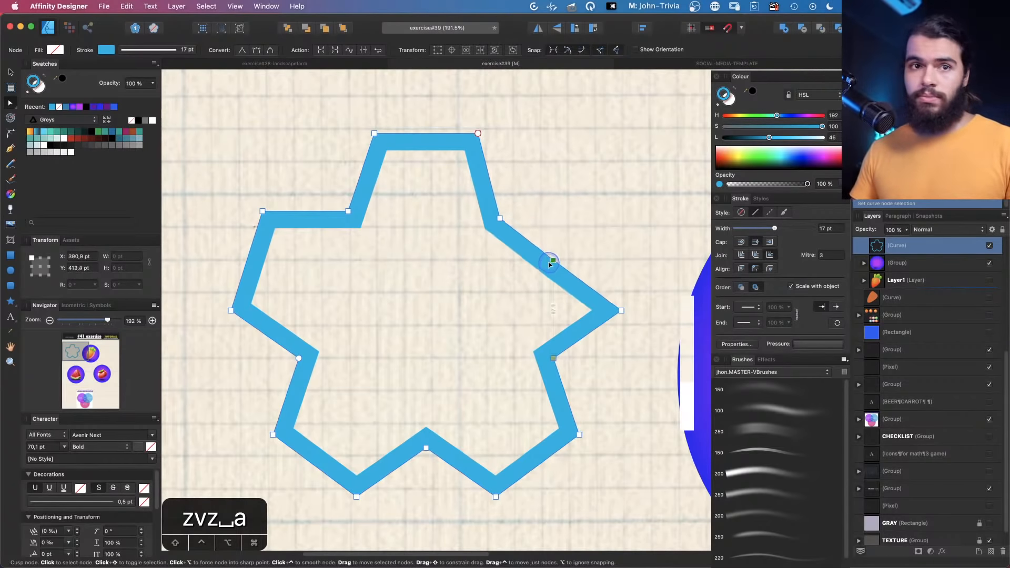
click(621, 310)
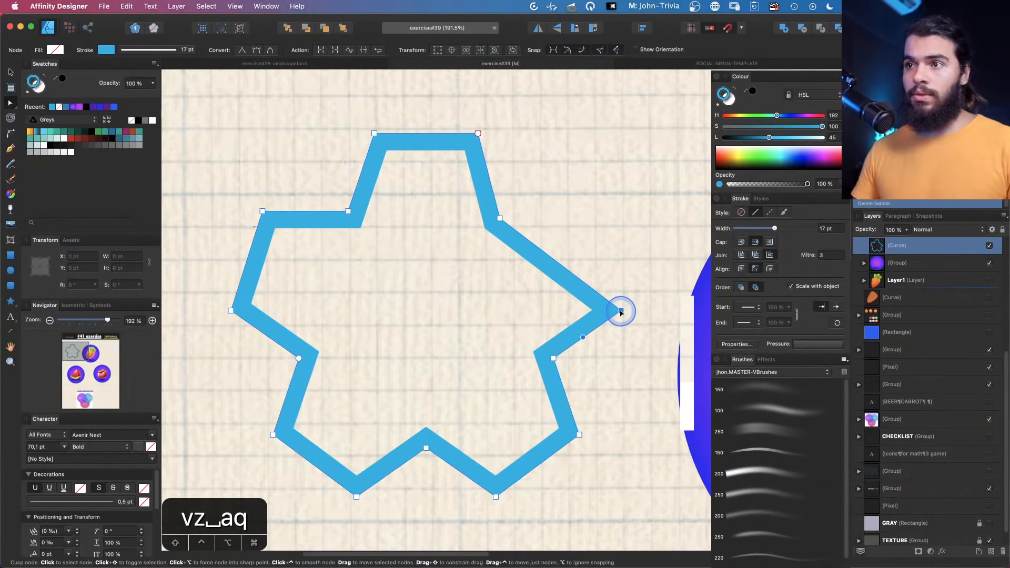
key(BackSpace)
key(BackSpace)
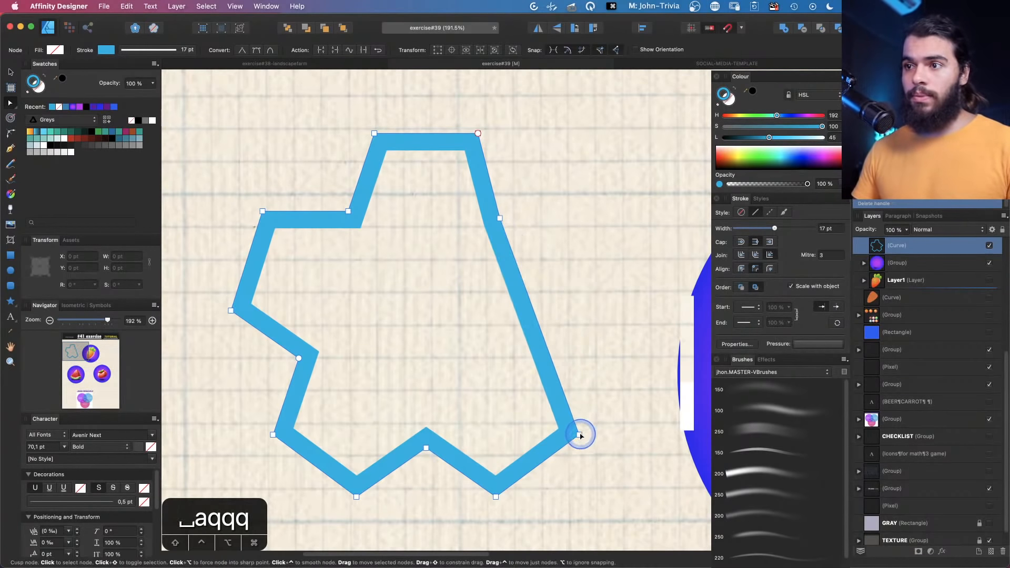
click(579, 433)
key(BackSpace)
drag(501, 218, 543, 273)
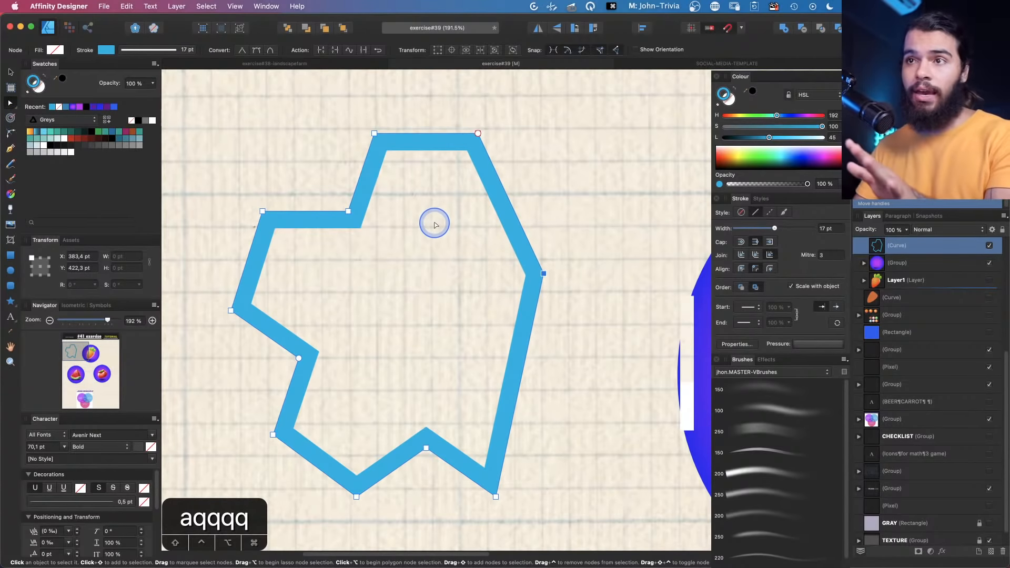
Turn the curve into a blue filled shape and bake a rounded contour of about 40 pt into it
click(735, 90)
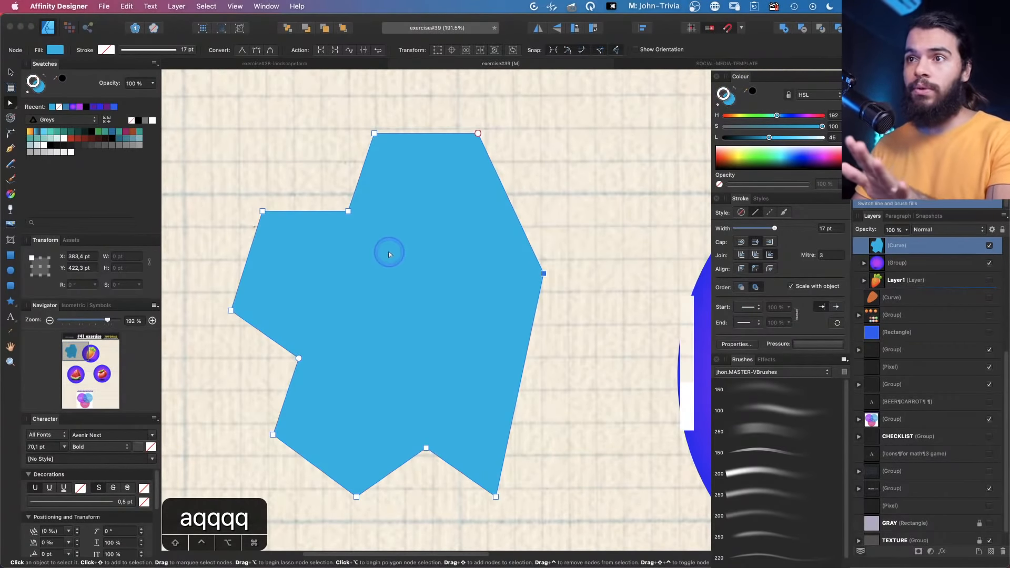
click(12, 119)
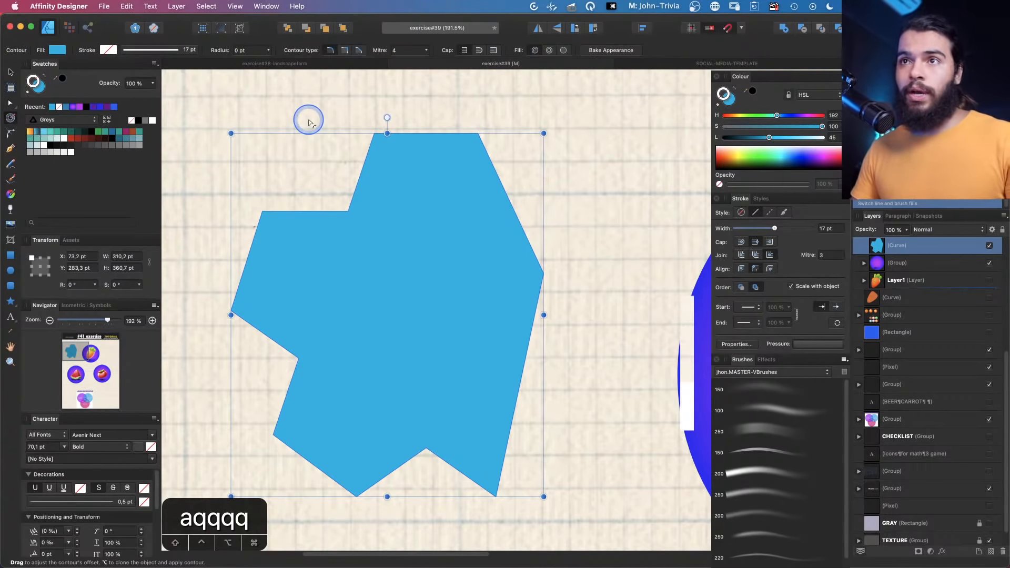
drag(301, 105, 461, 108)
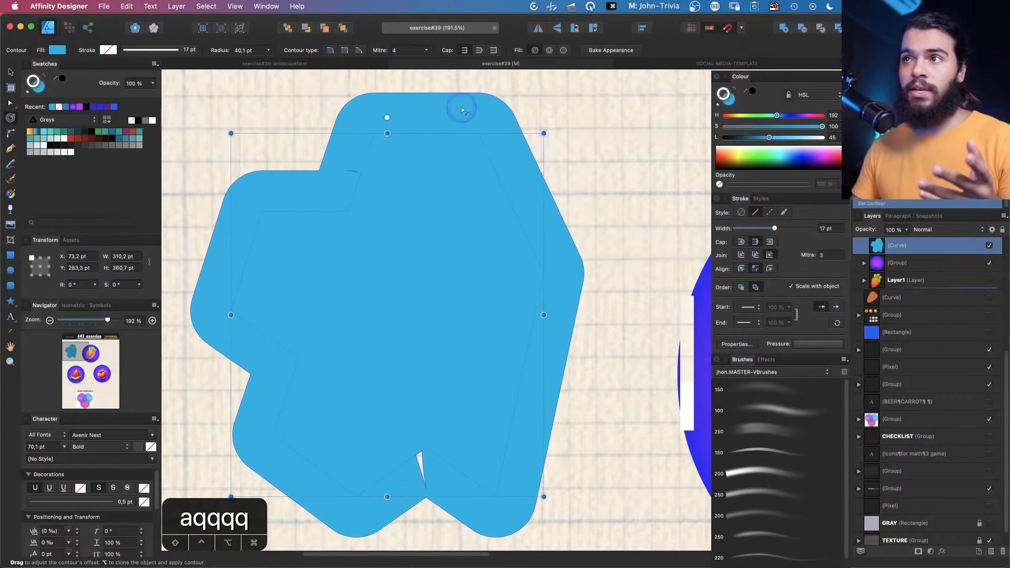
click(600, 55)
Delete the stray nodes near the bottom notch of the baked shape
key(z)
drag(354, 263, 357, 319)
key(a)
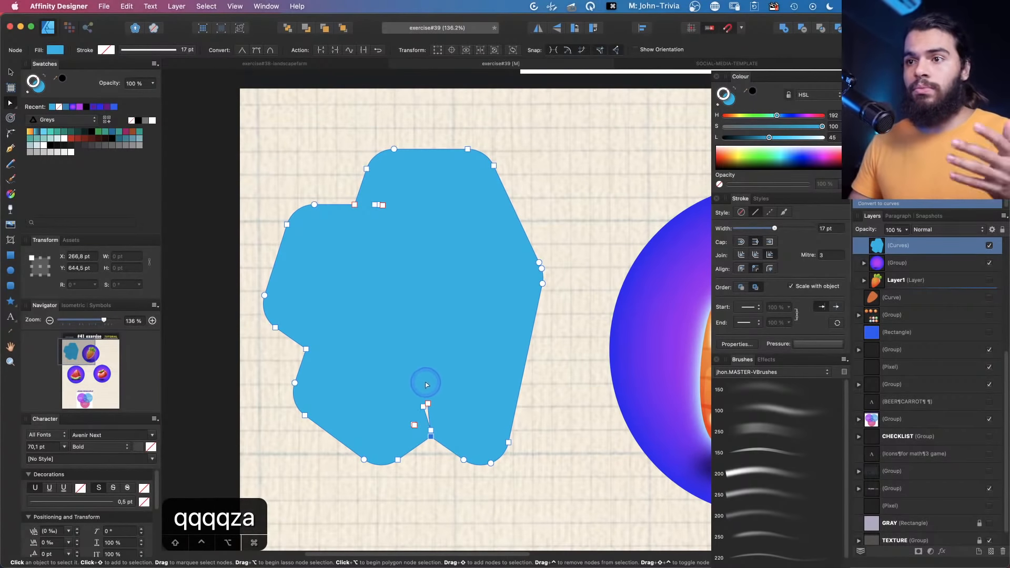
drag(437, 434, 437, 433)
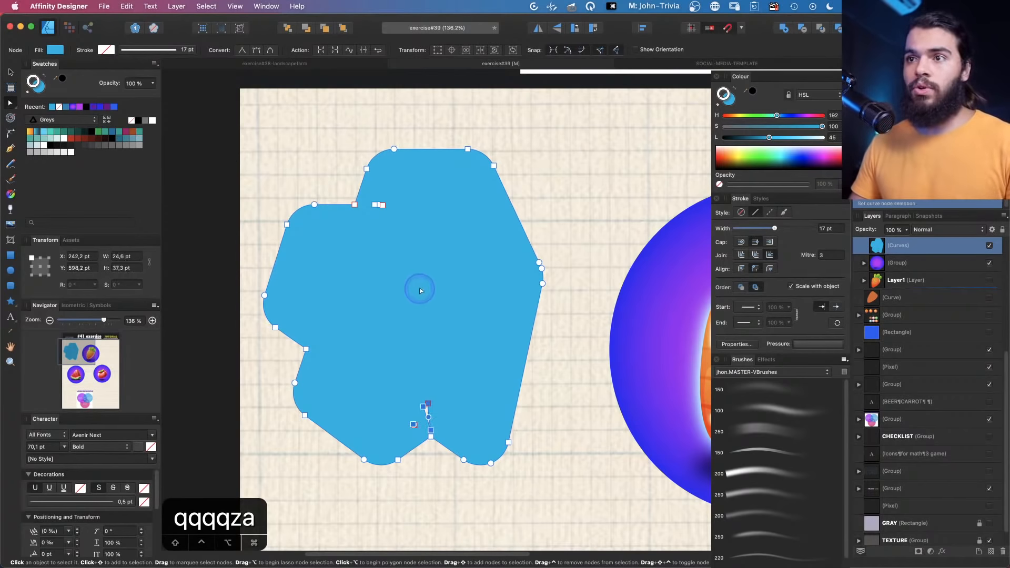
key(BackSpace)
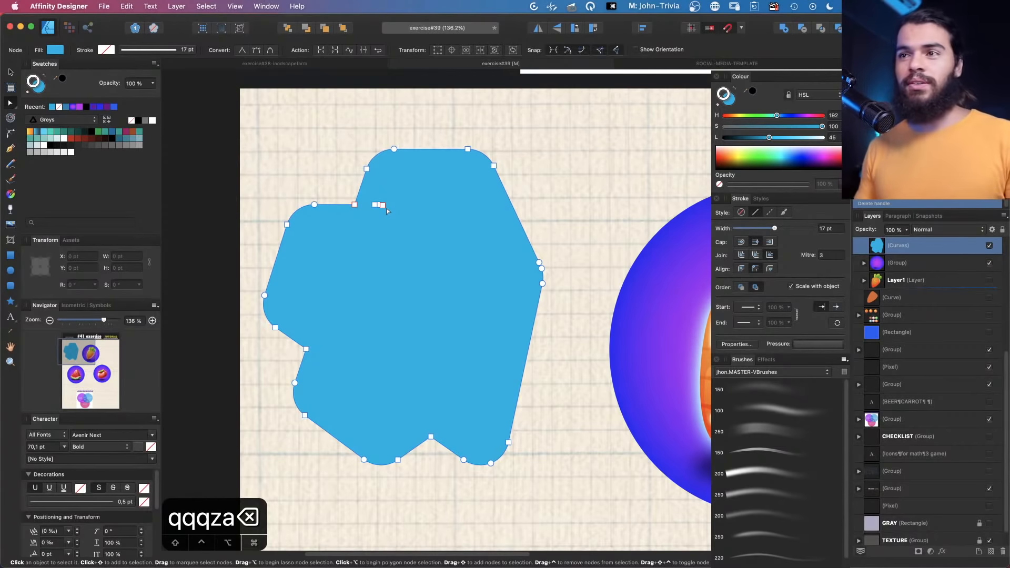
key(v)
key(q)
key(z)
drag(463, 218, 418, 231)
key(space)
drag(494, 266, 338, 245)
key(space)
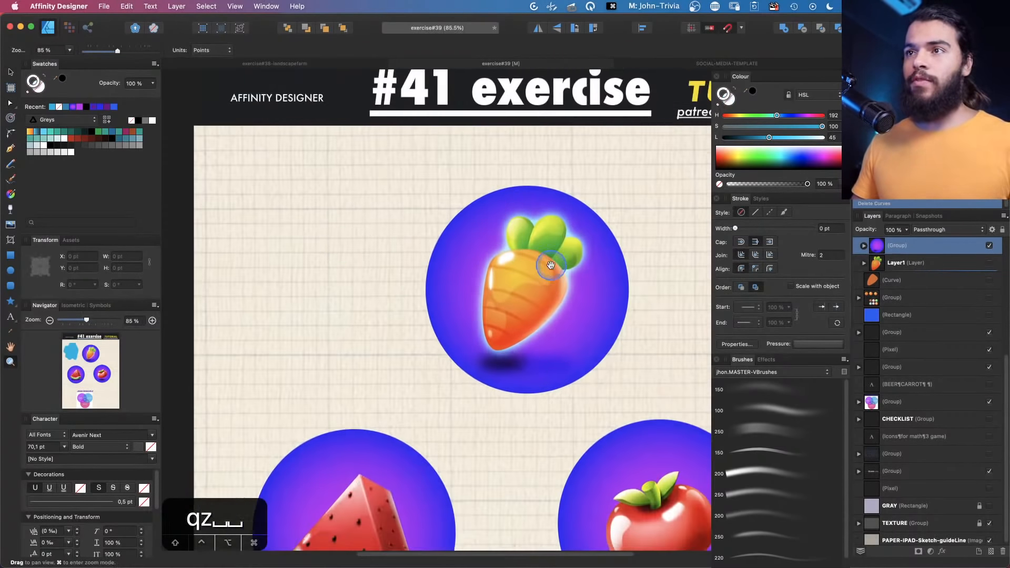
Select the carrot body, shrink it with the Contour Tool to about -47 pt and bake the appearance
key(space)
drag(551, 264, 461, 258)
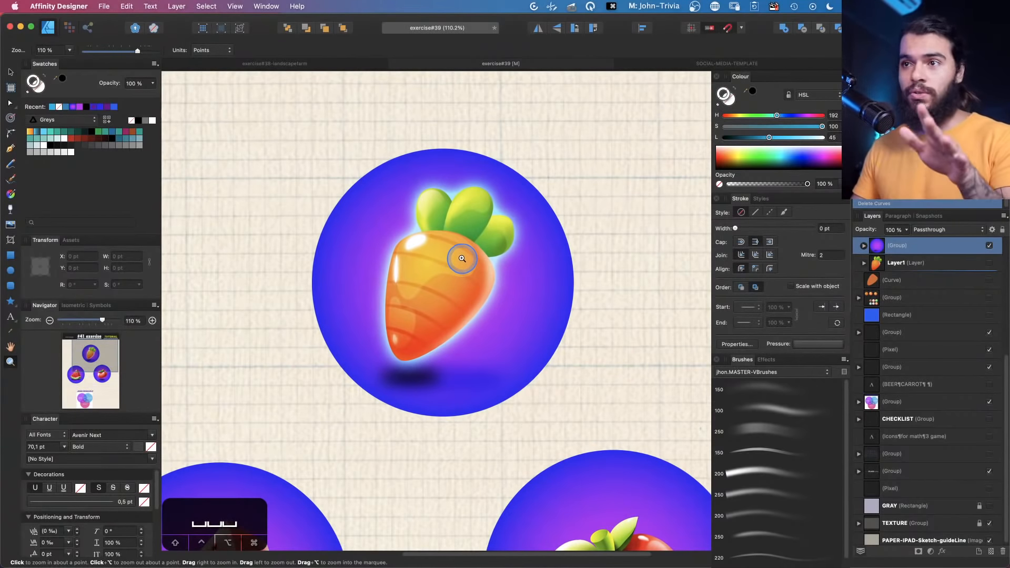
key(space)
drag(465, 268, 457, 252)
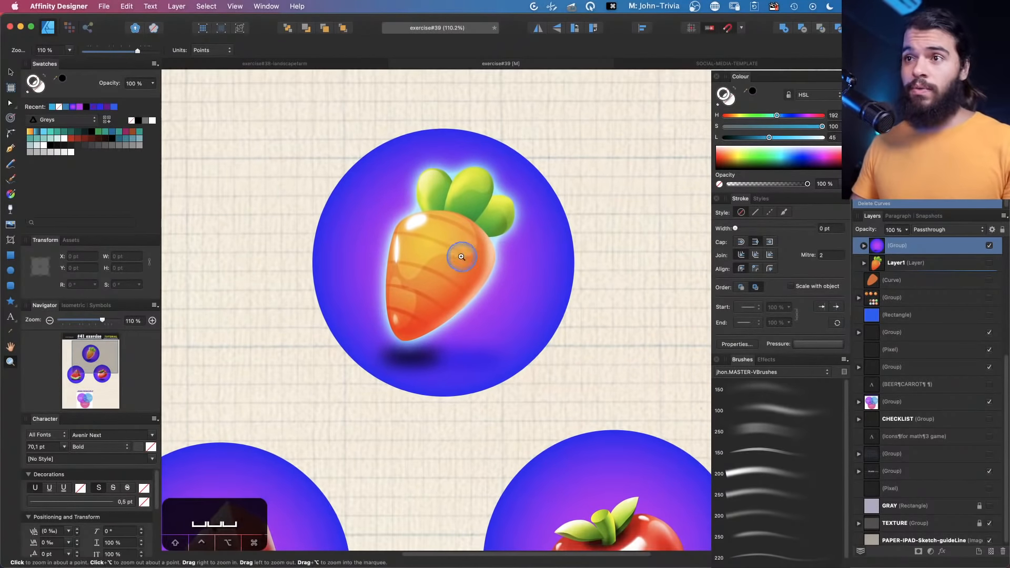
key(v)
click(426, 247)
key(z)
click(426, 248)
key(v)
key(z)
scroll(474, 248, down, 2)
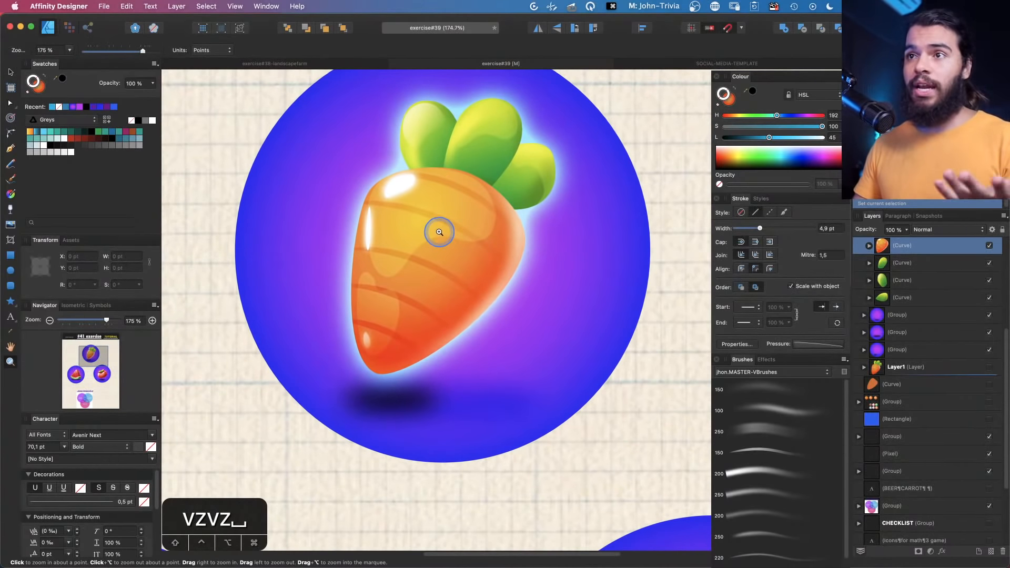
key(v)
key(space)
drag(423, 271, 405, 269)
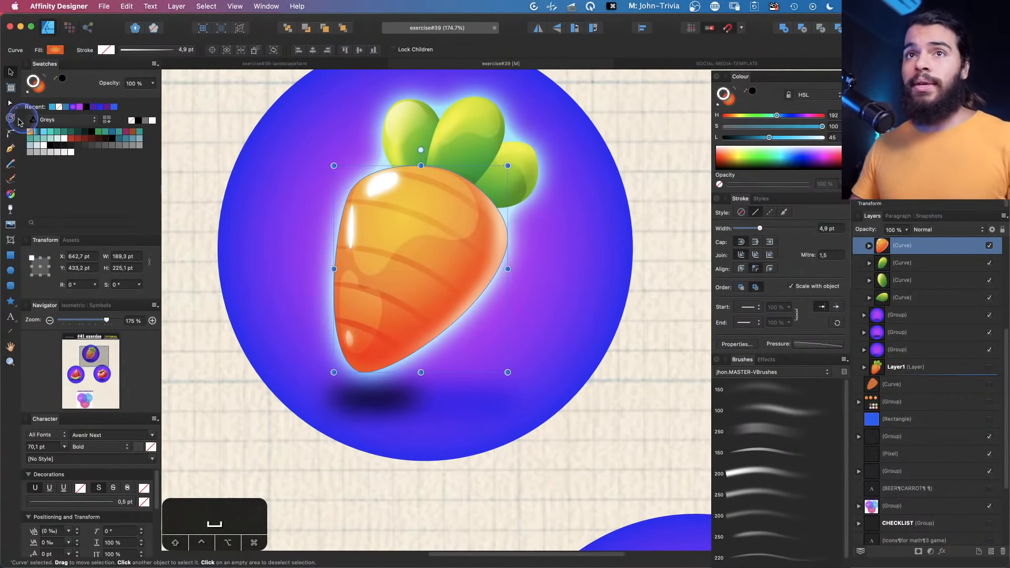
click(10, 119)
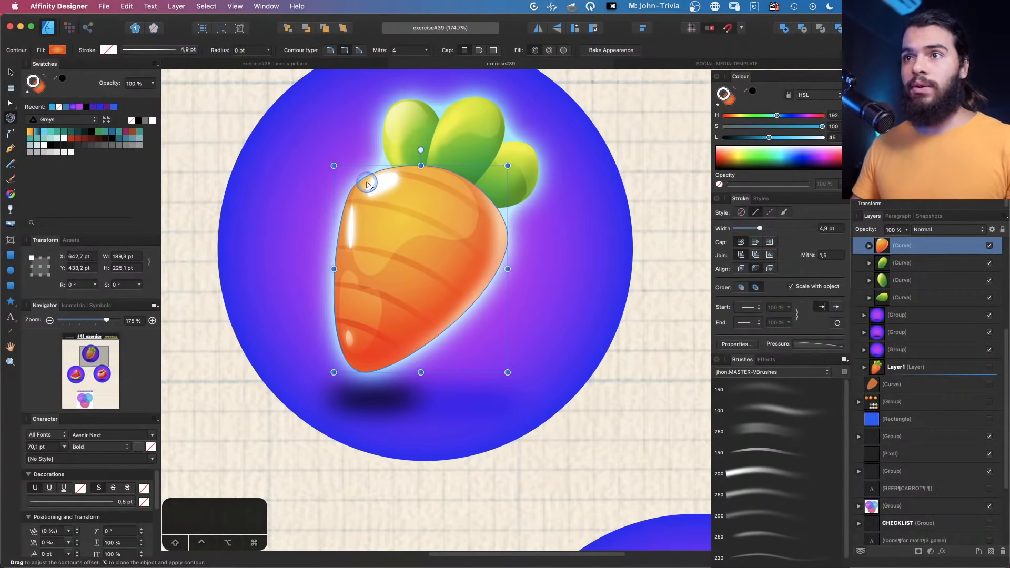
drag(366, 183, 324, 113)
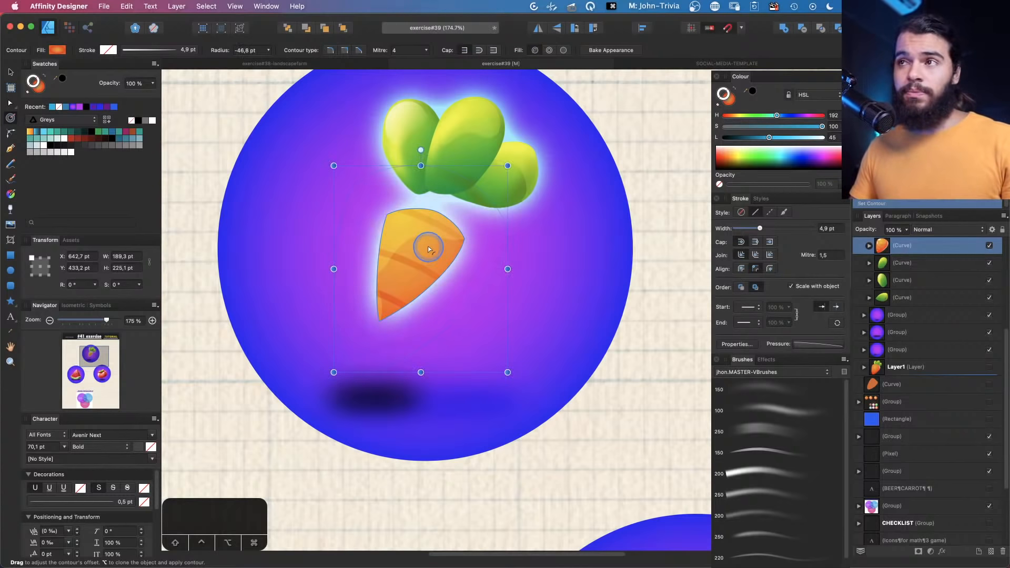
click(605, 51)
Undo the baked contour on the carrot body
key(a)
key(z)
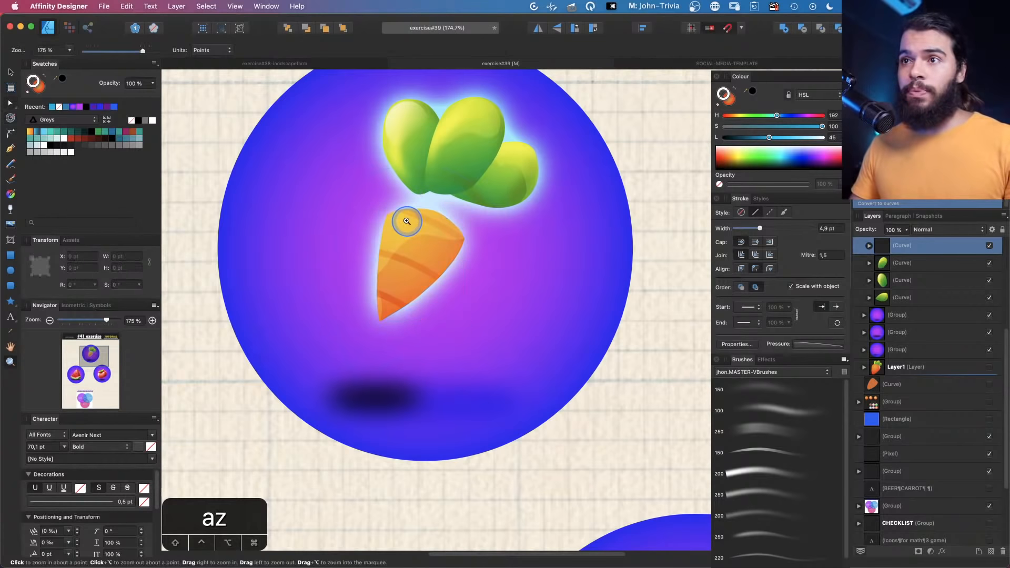
click(407, 226)
key(a)
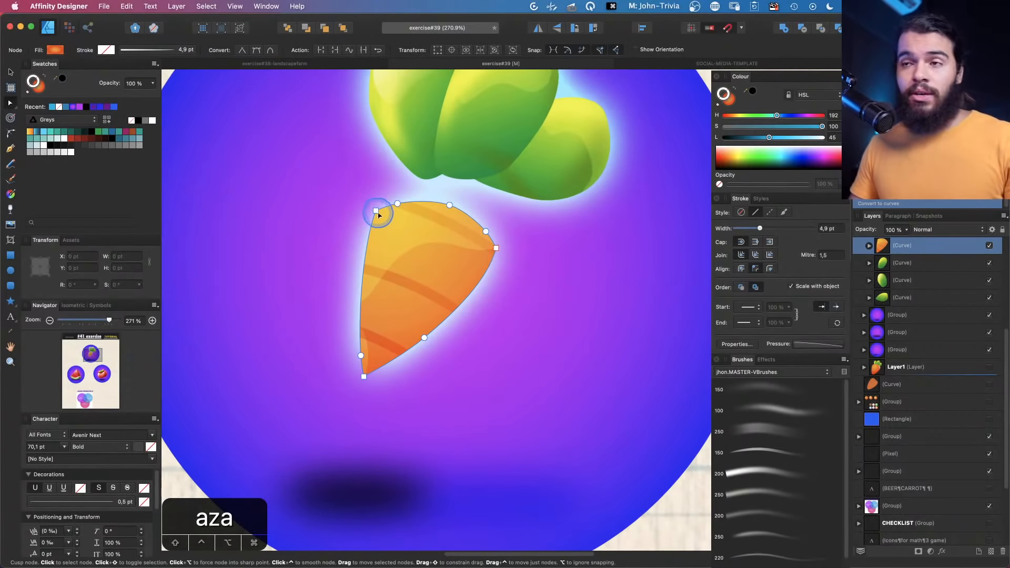
key(z)
drag(476, 239, 426, 271)
key(space)
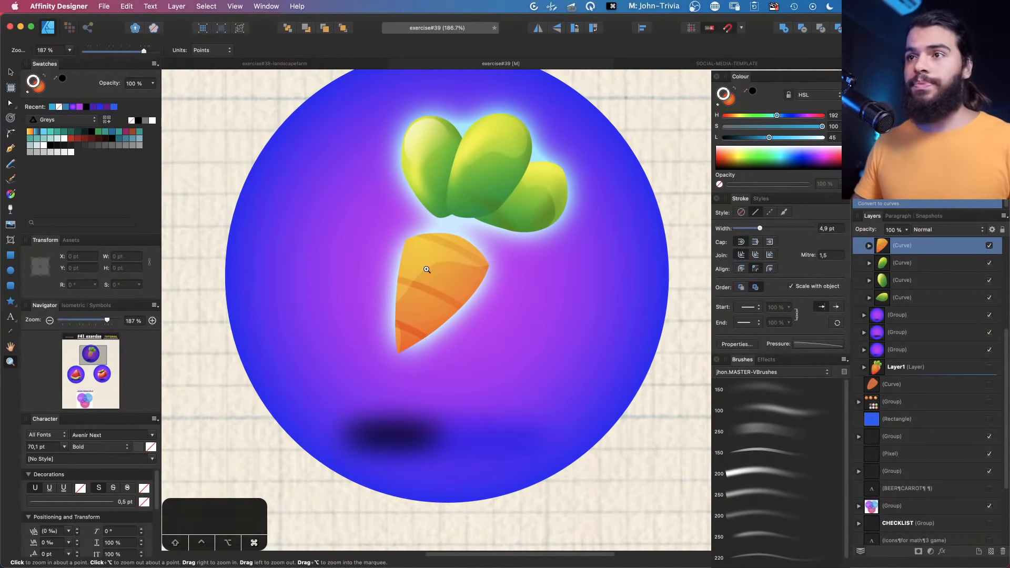
key(super+z)
Select the middle leaf and apply a contour of about 7 pt with an unfilled contour fill mode
key(v)
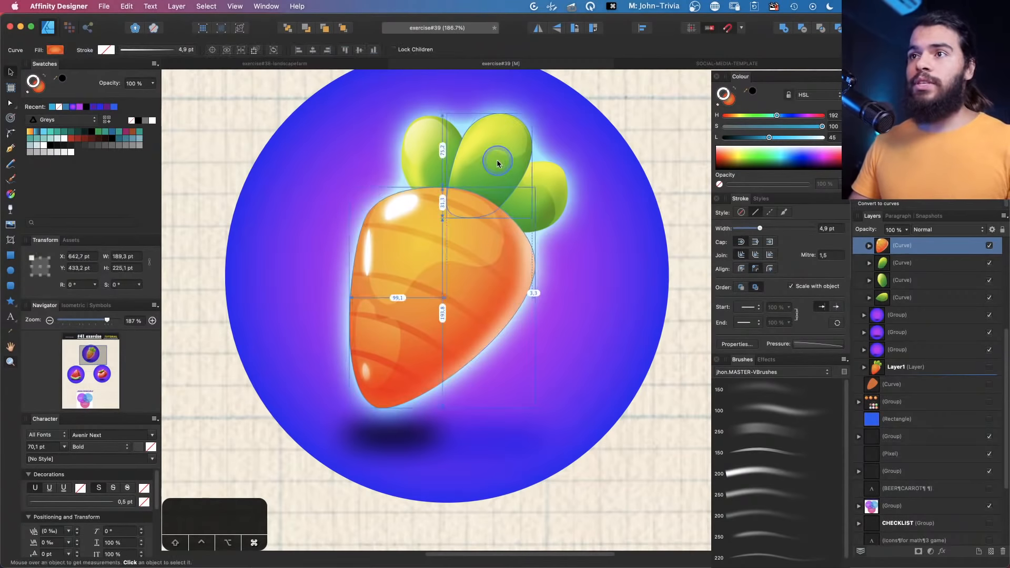
click(497, 163)
key(space)
drag(491, 182, 430, 265)
key(z)
click(457, 242)
key(space)
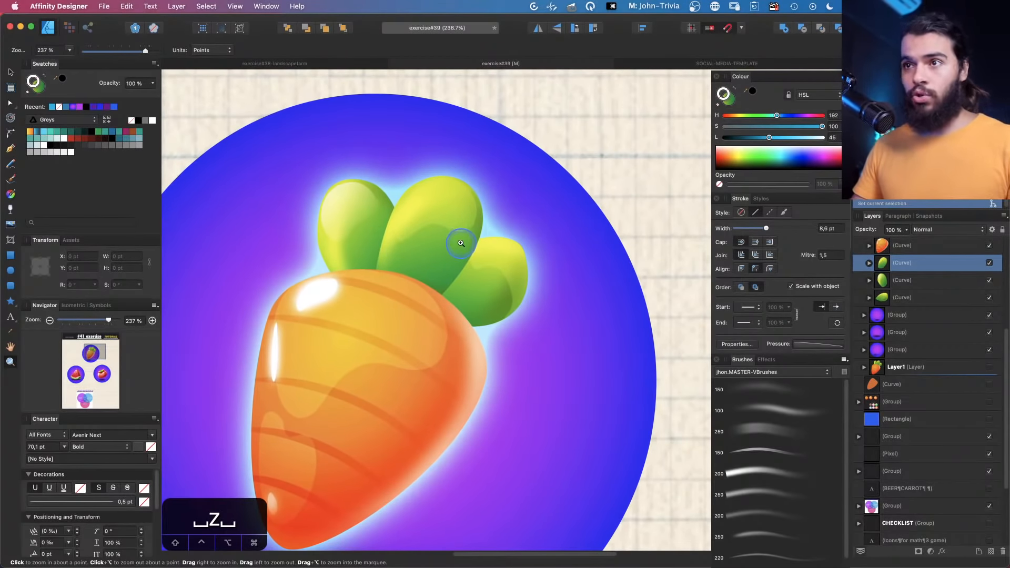
key(v)
click(11, 119)
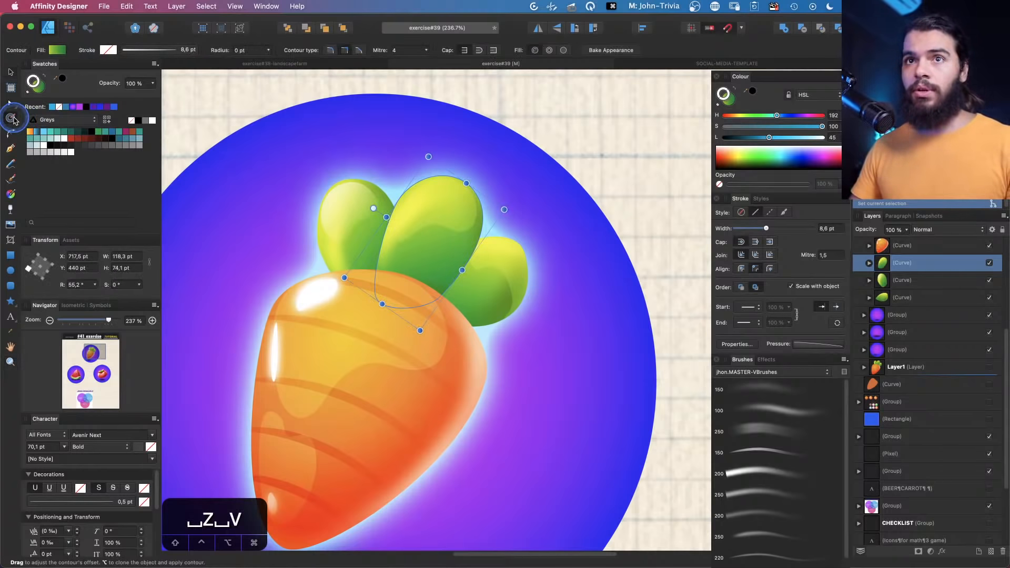
drag(437, 210, 448, 196)
click(549, 51)
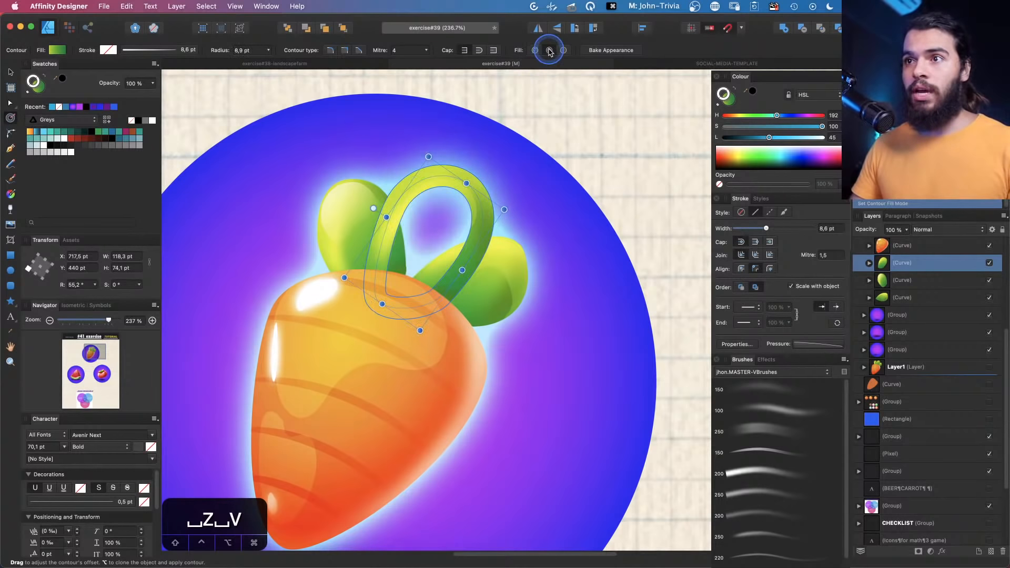
Undo the contour applied to the middle leaf
key(z)
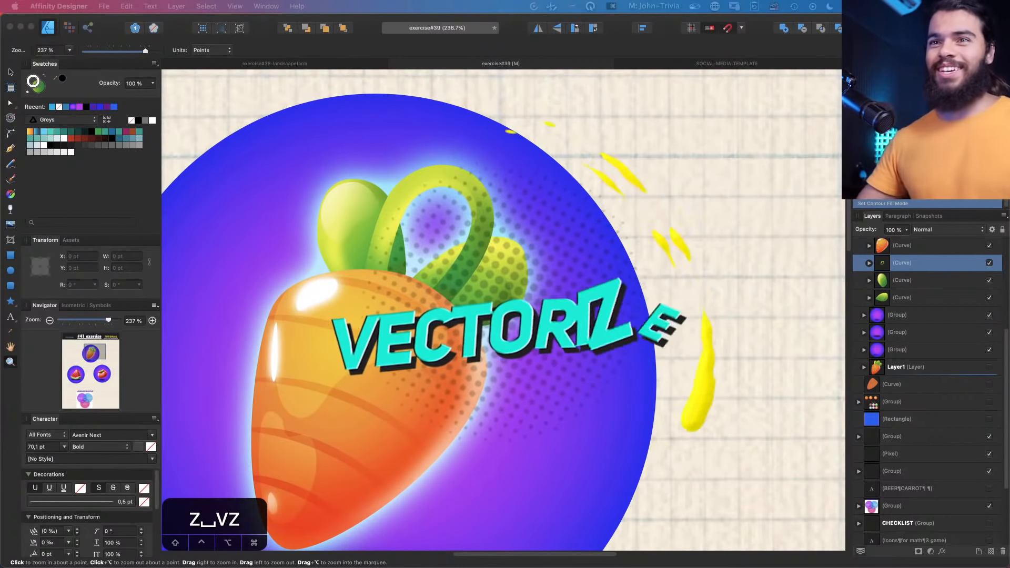
click(397, 192)
key(space)
key(space)
drag(397, 194, 404, 189)
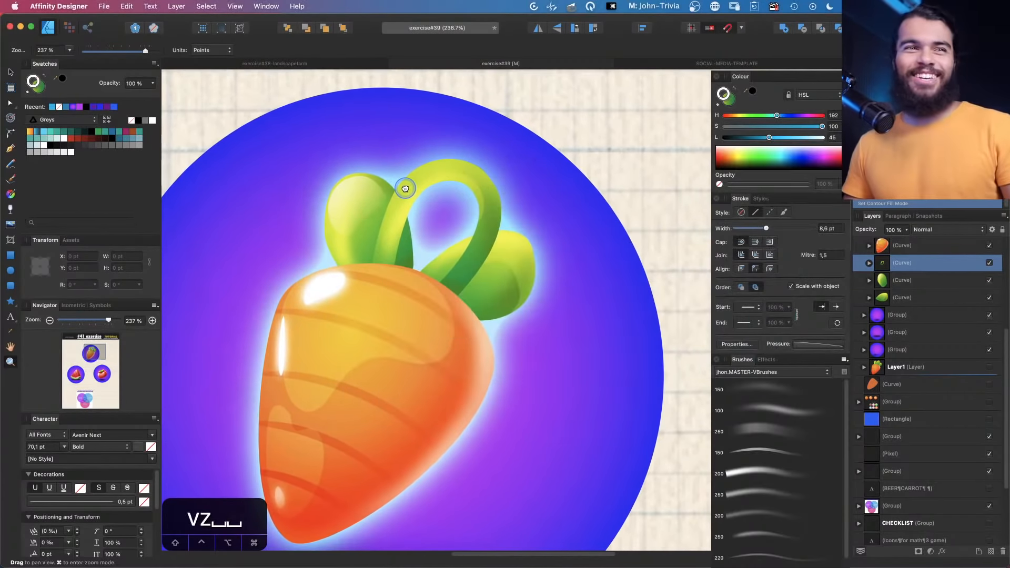
key(space)
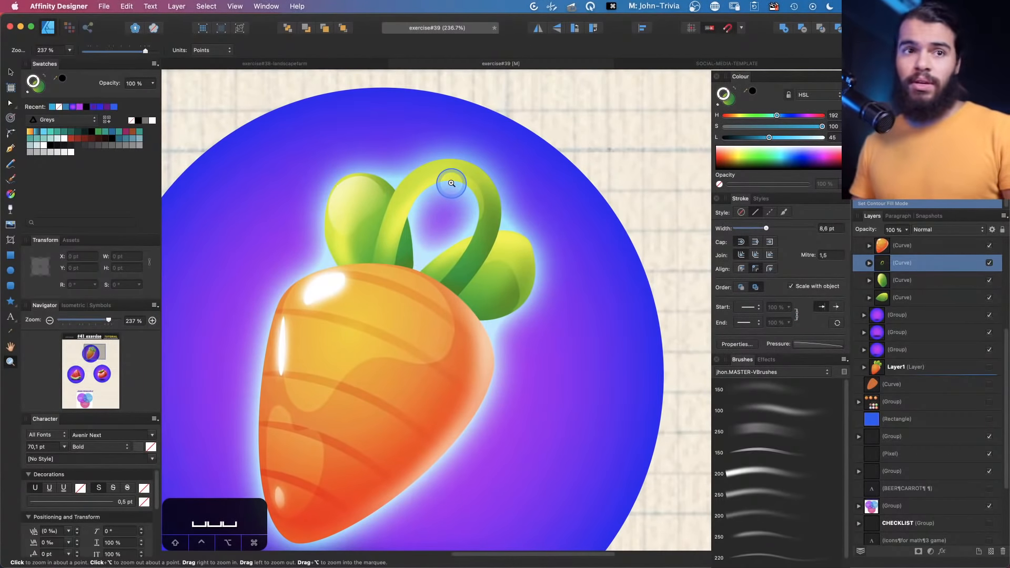
key(v)
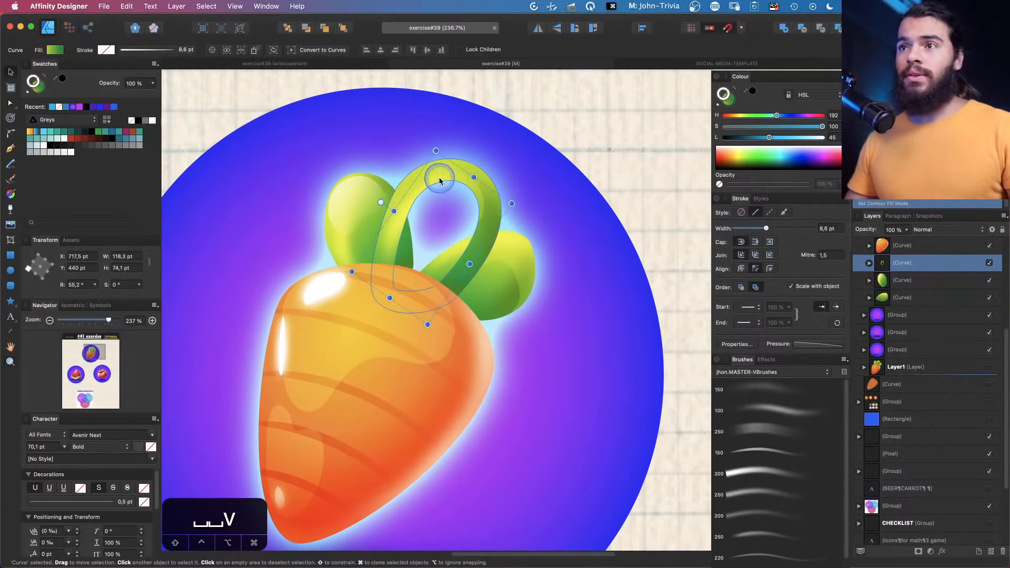
key(z)
key(super+z)
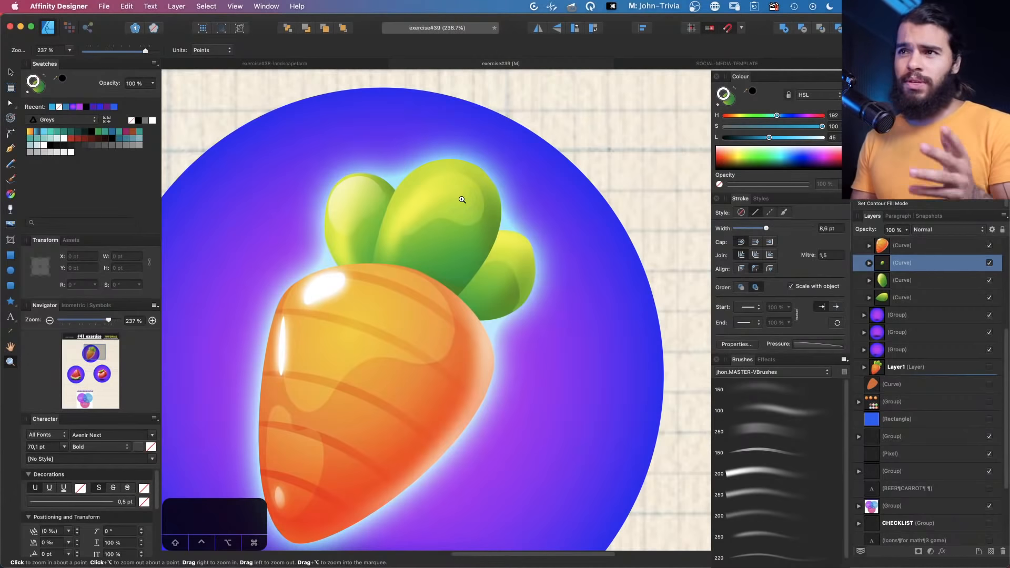
Try moving the middle leaf with the Point Transform Tool, then undo the move
click(12, 104)
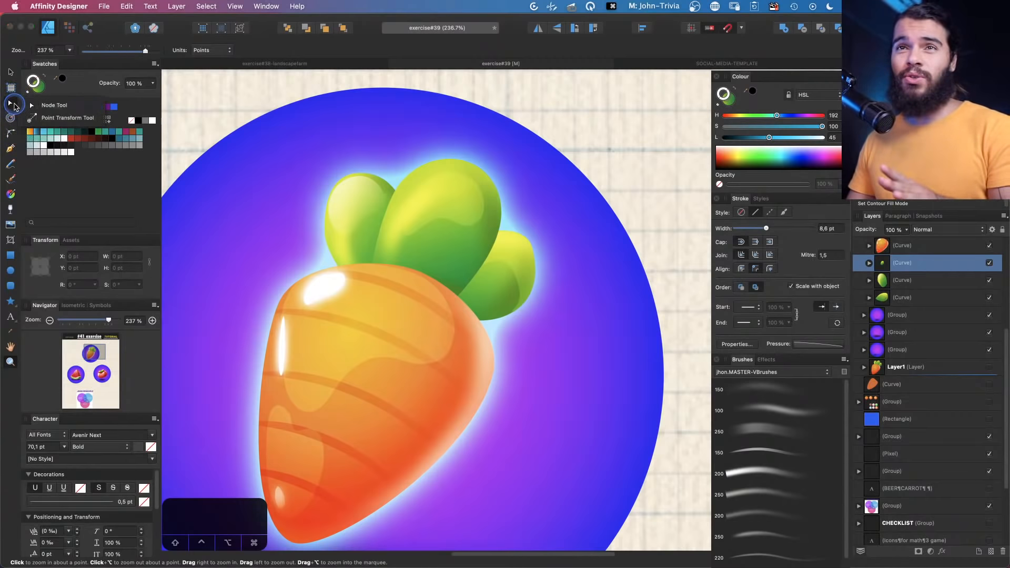
drag(14, 106, 49, 125)
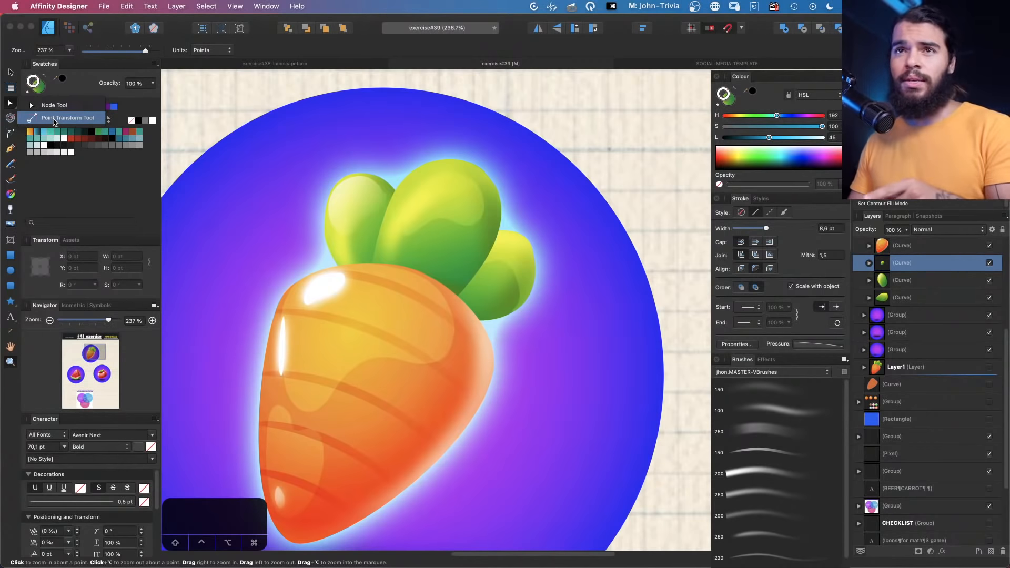
click(55, 122)
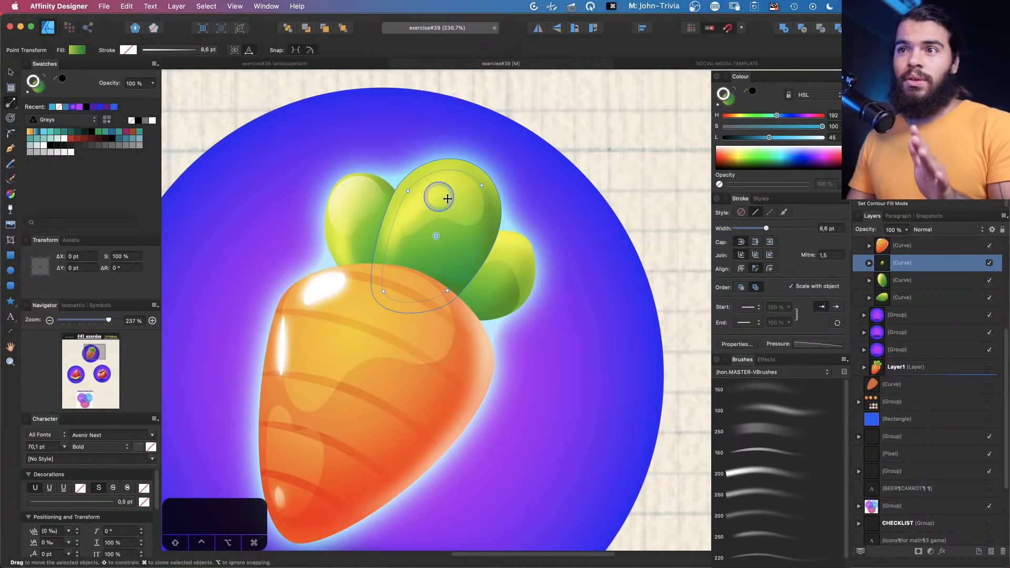
drag(424, 203, 467, 167)
key(super+z)
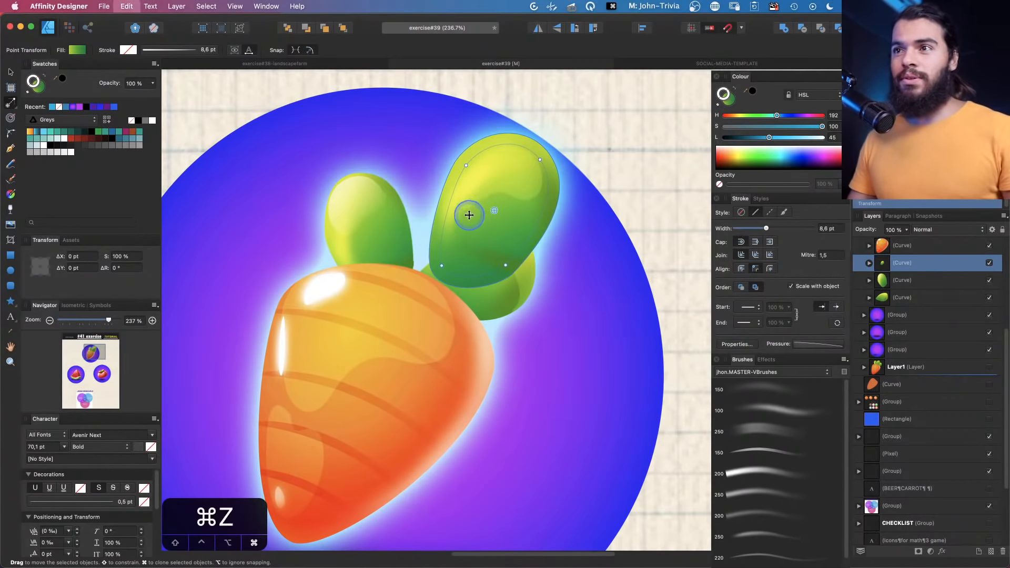
Relocate the leaf's transform origin toward its base, deselect, and return to the Node Tool
drag(436, 237, 418, 277)
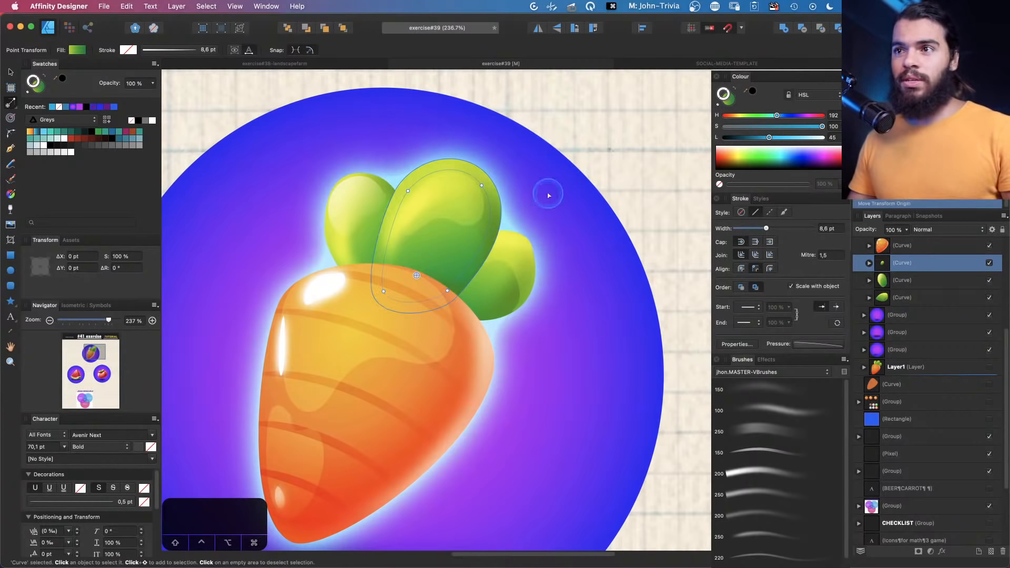
drag(564, 180, 580, 251)
key(v)
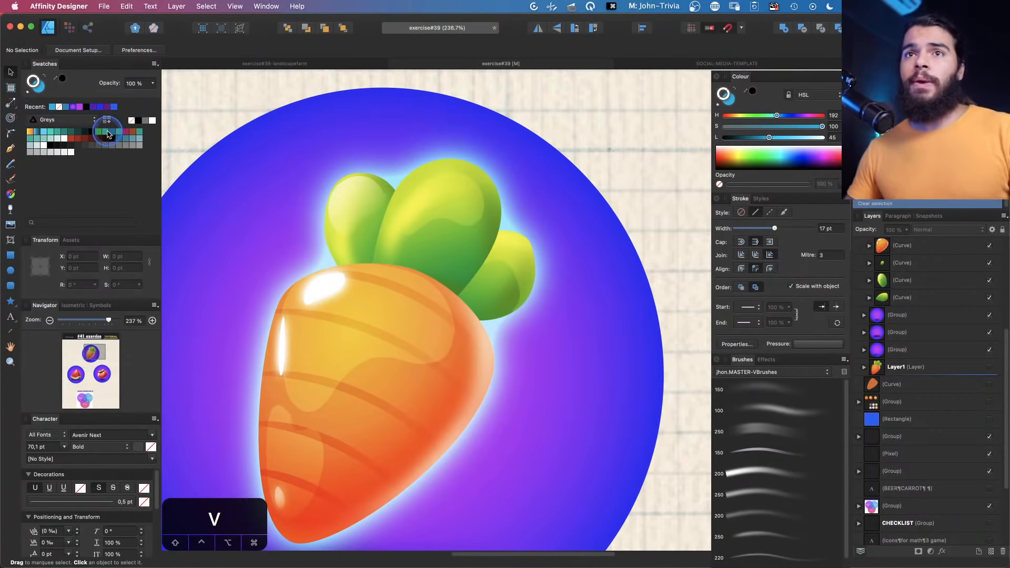
click(11, 103)
click(47, 105)
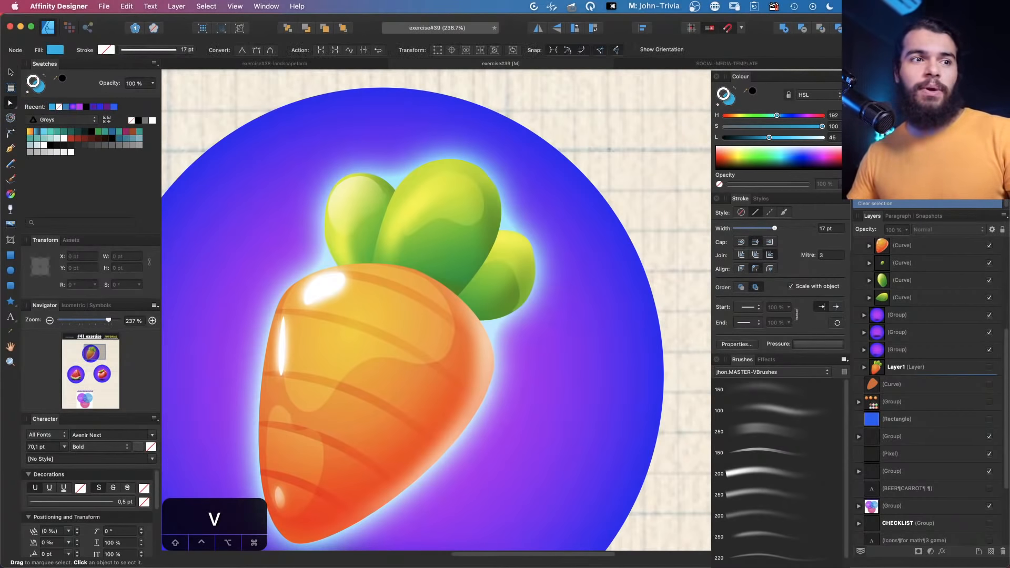
Switch to XMind and review the Contour Tool branch of the update mind map
key(super+Tab)
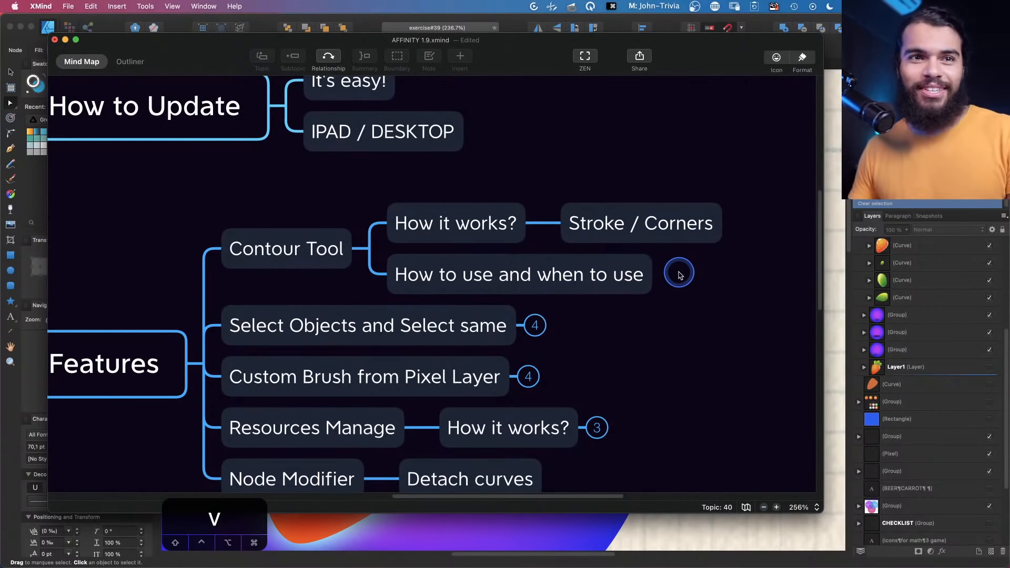
scroll(692, 274, right, 5)
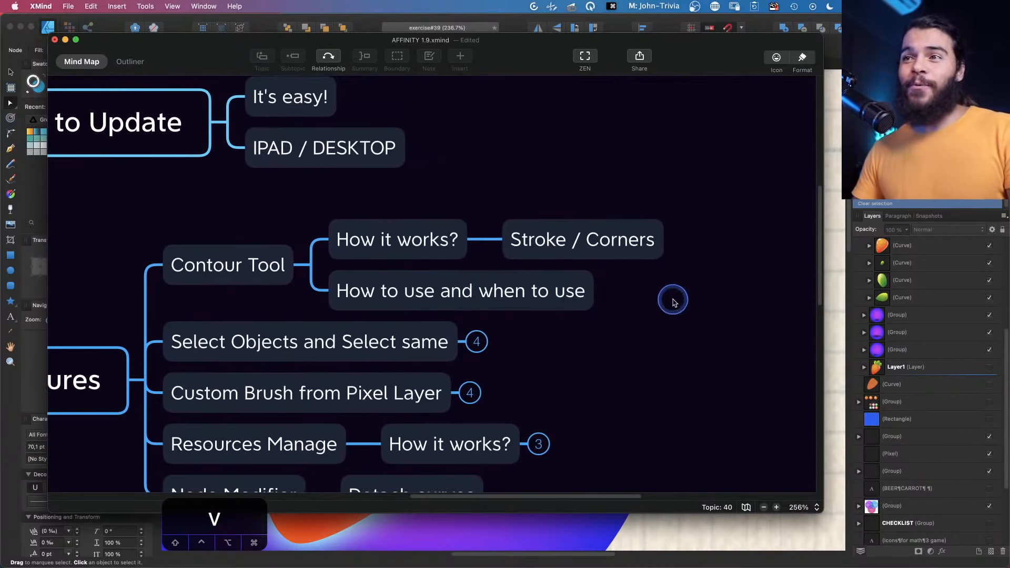
scroll(641, 295, down, 1)
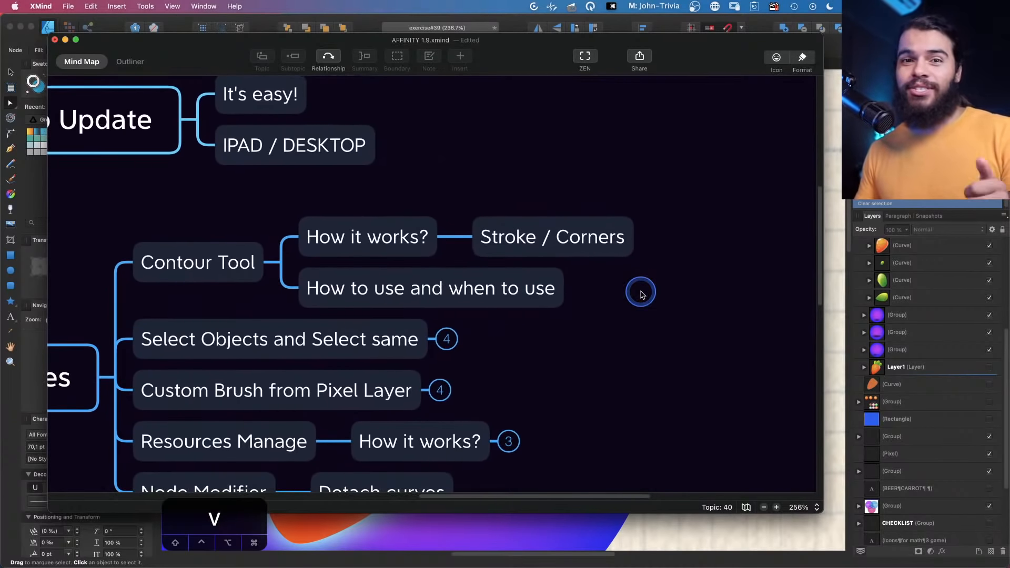
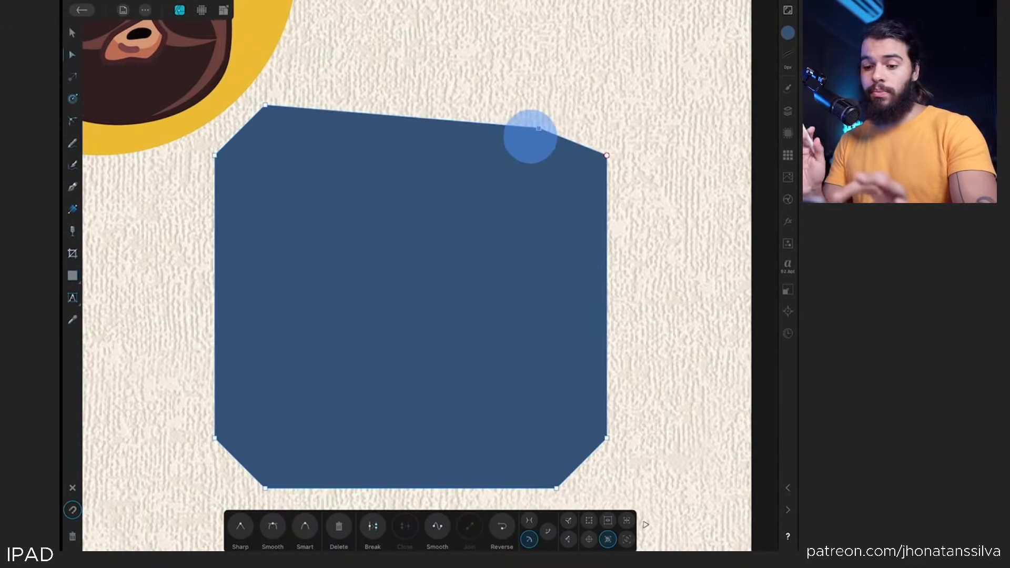
Undo the previous node edit and reshape the square by dragging its upper-right corner nodes outward
key(ctrl+z)
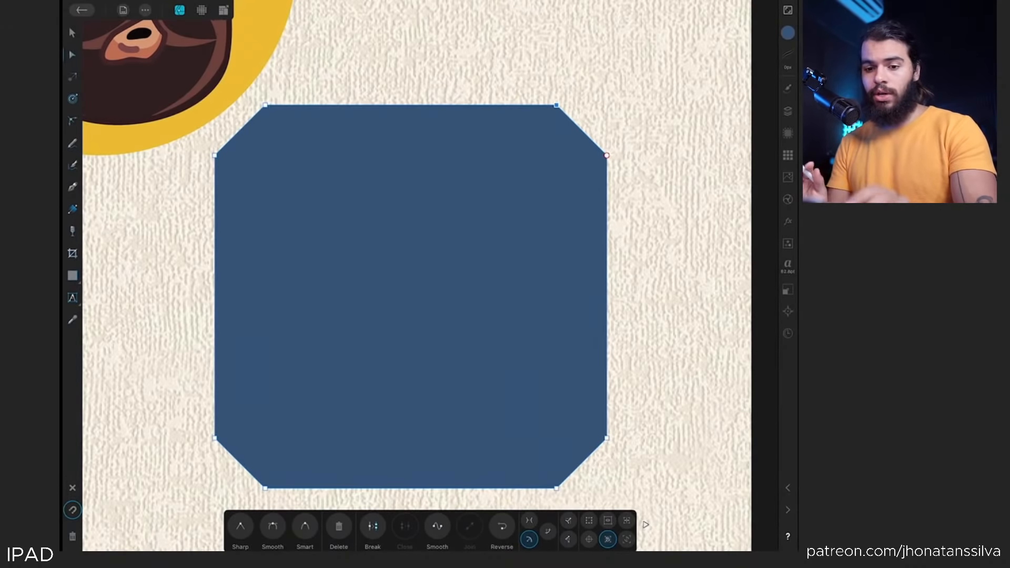
click(72, 98)
click(73, 55)
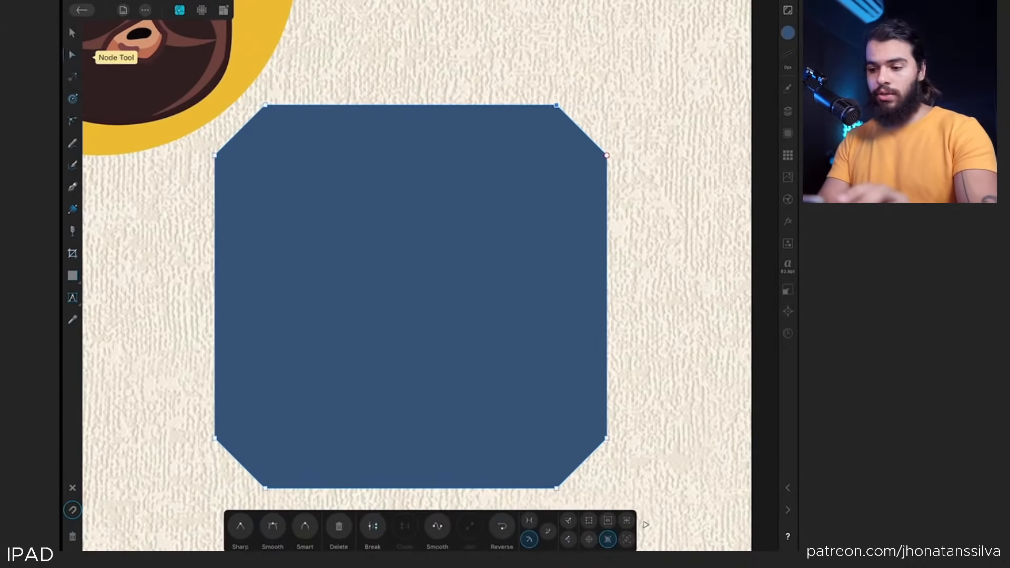
drag(557, 105, 542, 78)
drag(606, 155, 638, 170)
Apply a contour of about 121 px radius to the shape with the Contour Tool and set Contour Fill to Force Open
click(73, 99)
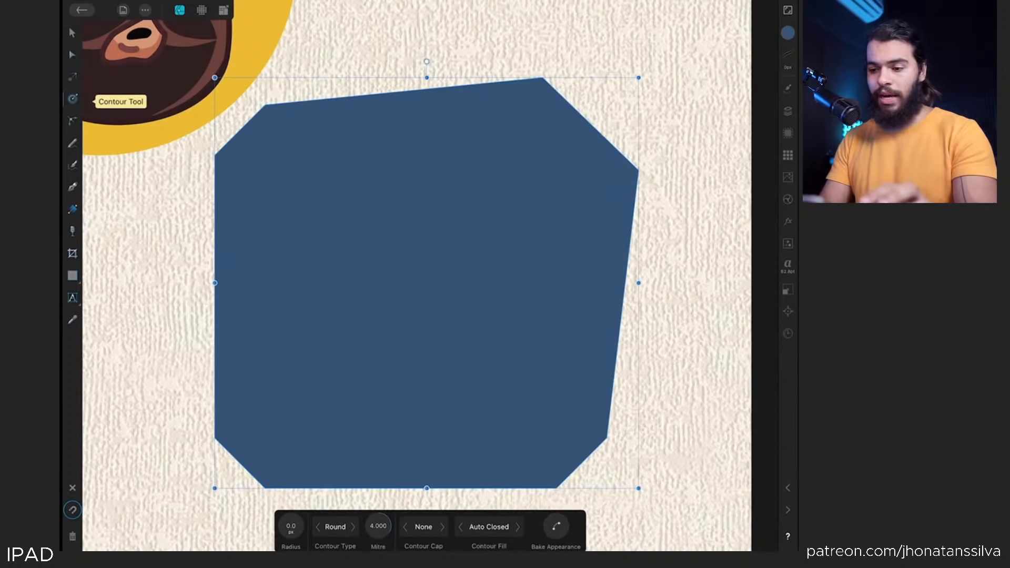
drag(552, 256, 583, 256)
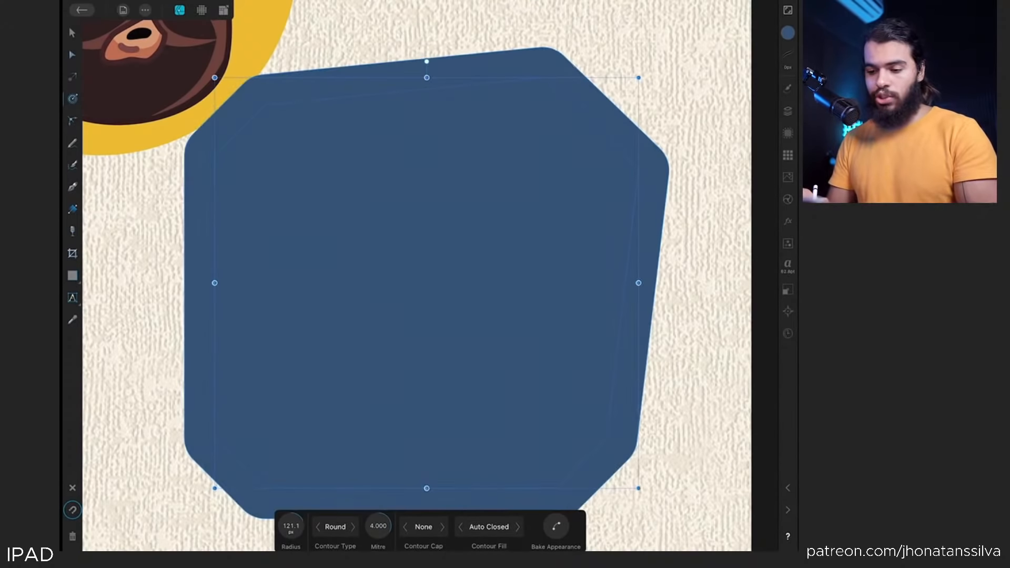
click(517, 527)
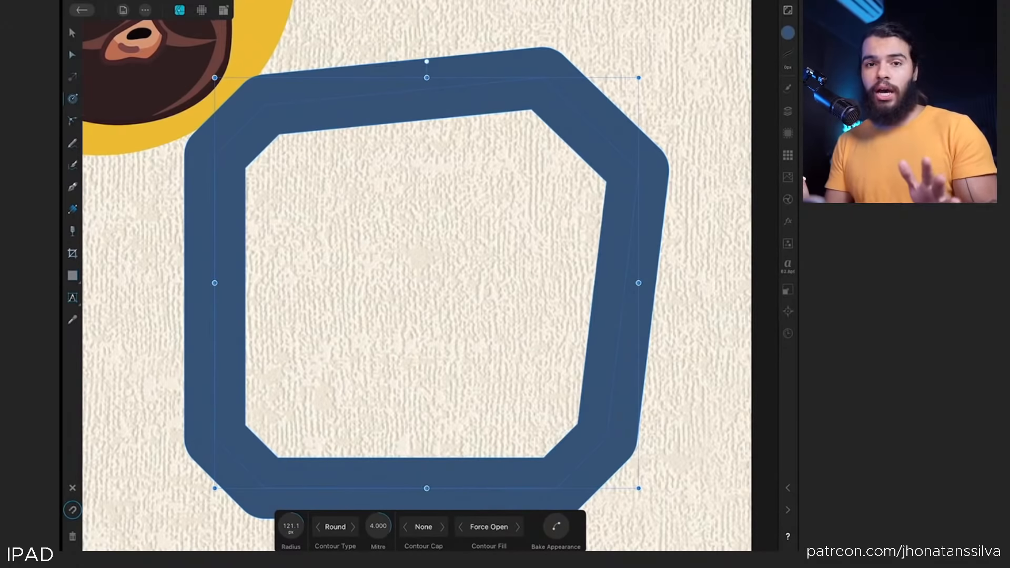
Bake the contour appearance into the shape and inspect its resulting nodes with the Node Tool
click(556, 526)
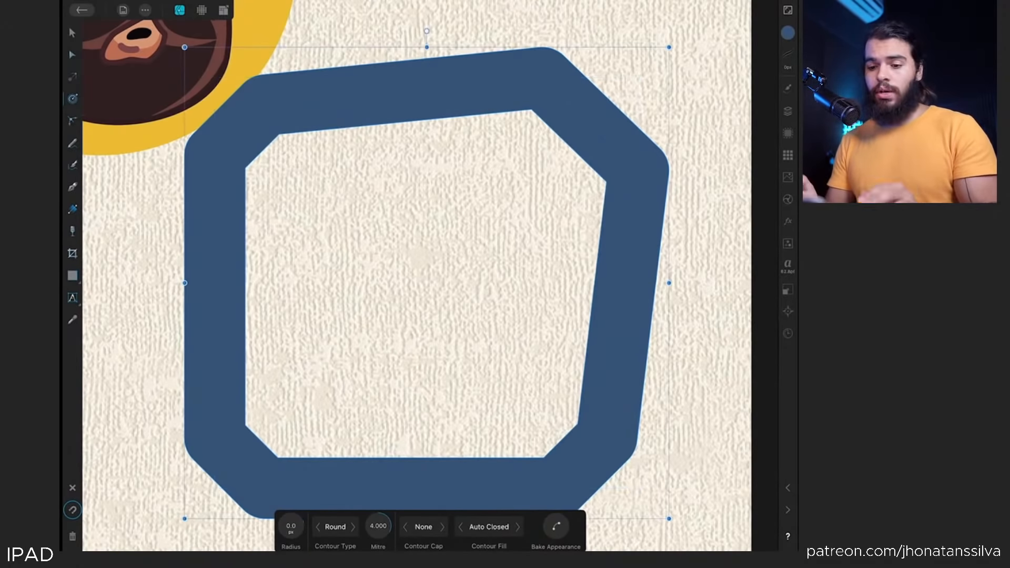
scroll(189, 371, down, 2)
click(73, 55)
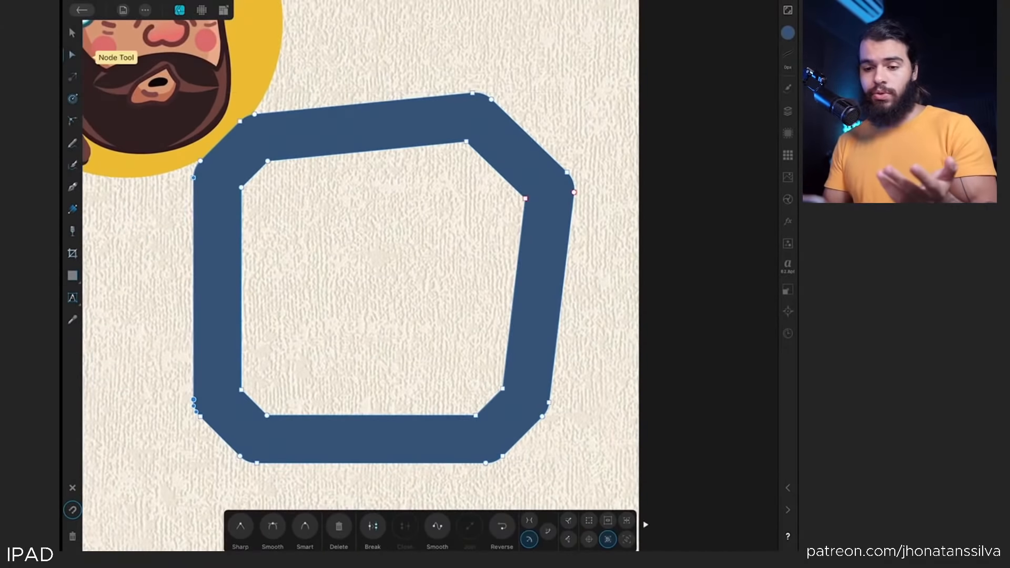
scroll(360, 276, down, 2)
click(73, 33)
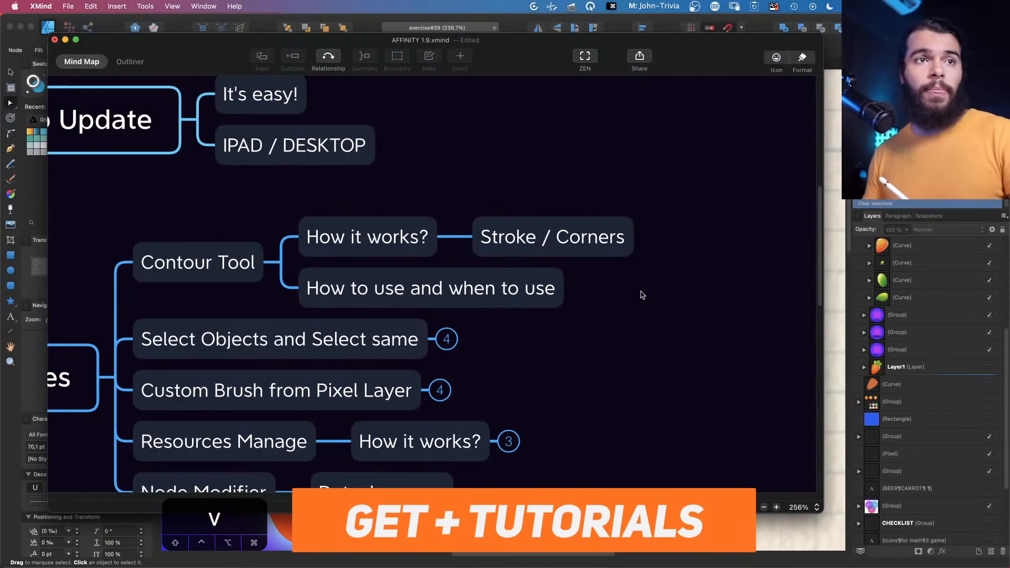
Switch to XMind and review the Select Objects and Select same branch of the update mind map
drag(642, 332, 665, 299)
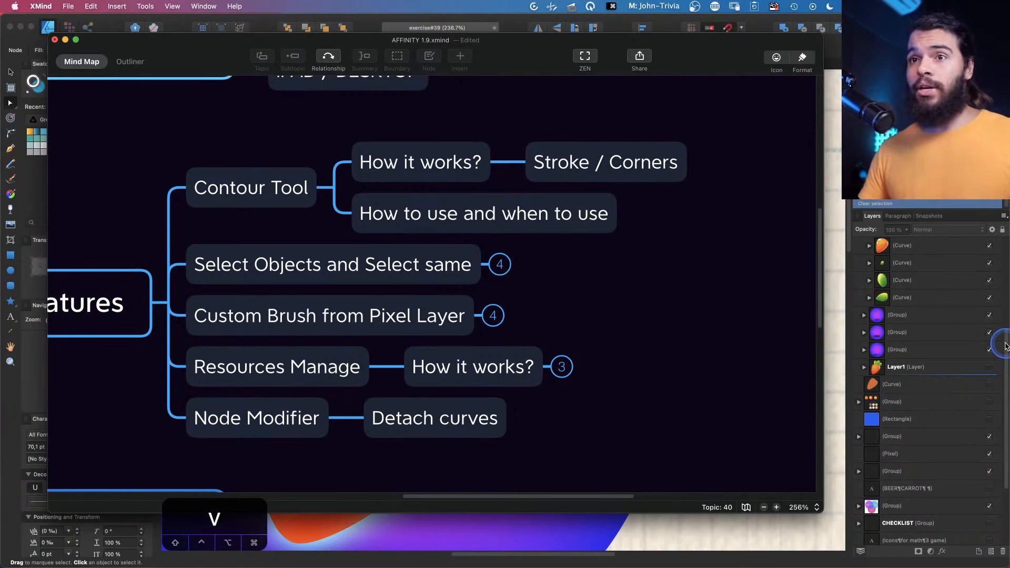
click(499, 264)
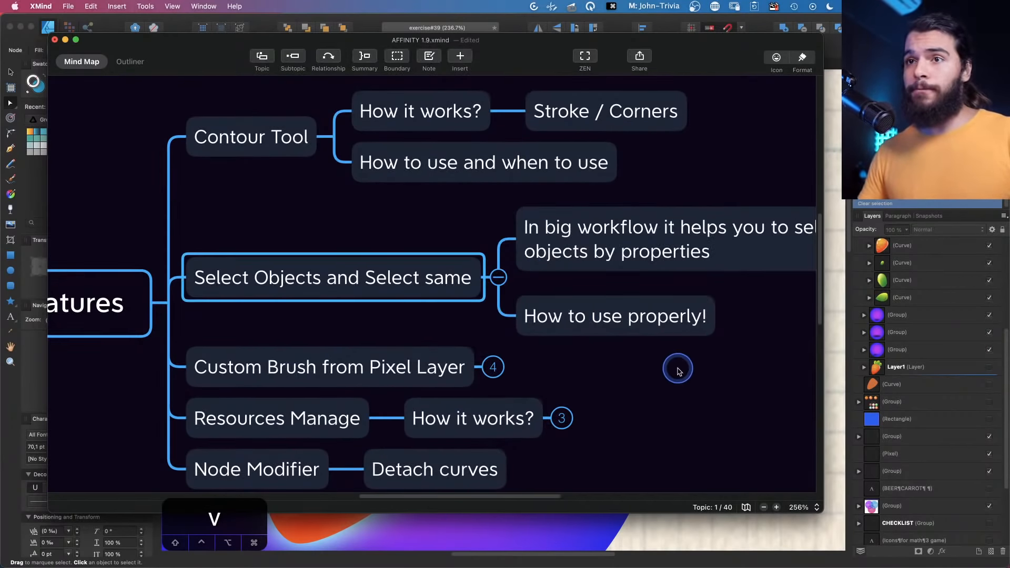
drag(677, 368, 463, 363)
drag(561, 353, 523, 355)
key(shift)
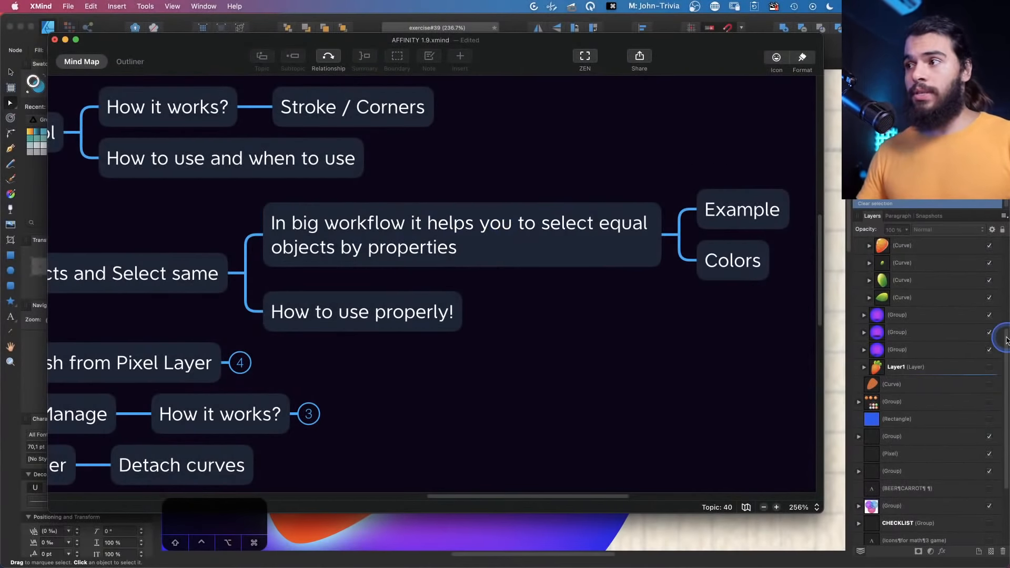
Switch to Affinity Designer and frame the three fruit icons of the exercise document
click(1006, 341)
key(z)
drag(570, 269, 237, 305)
key(space)
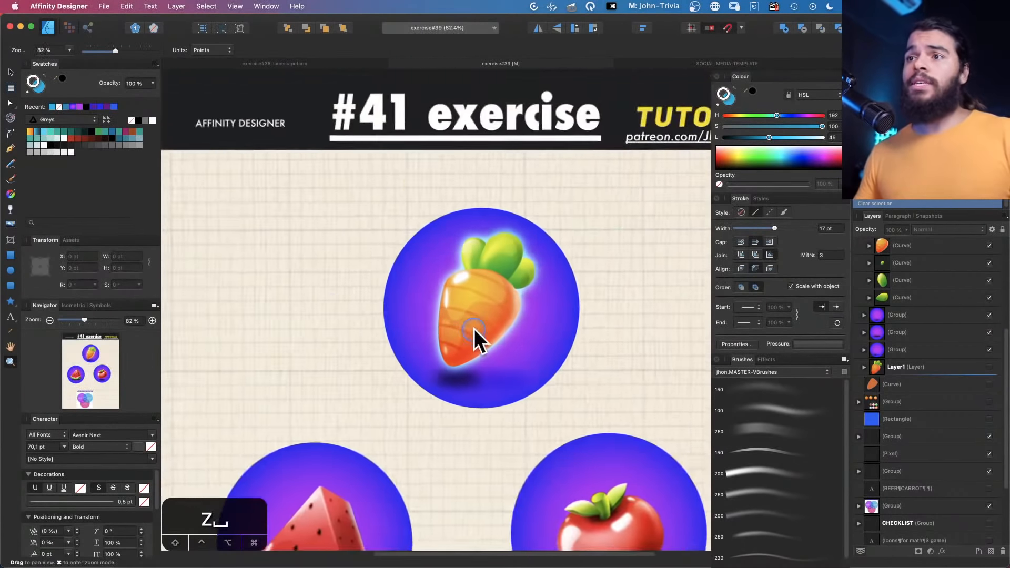
drag(473, 330, 456, 201)
drag(541, 226, 467, 247)
key(space)
drag(462, 256, 439, 215)
key(space)
drag(504, 219, 504, 232)
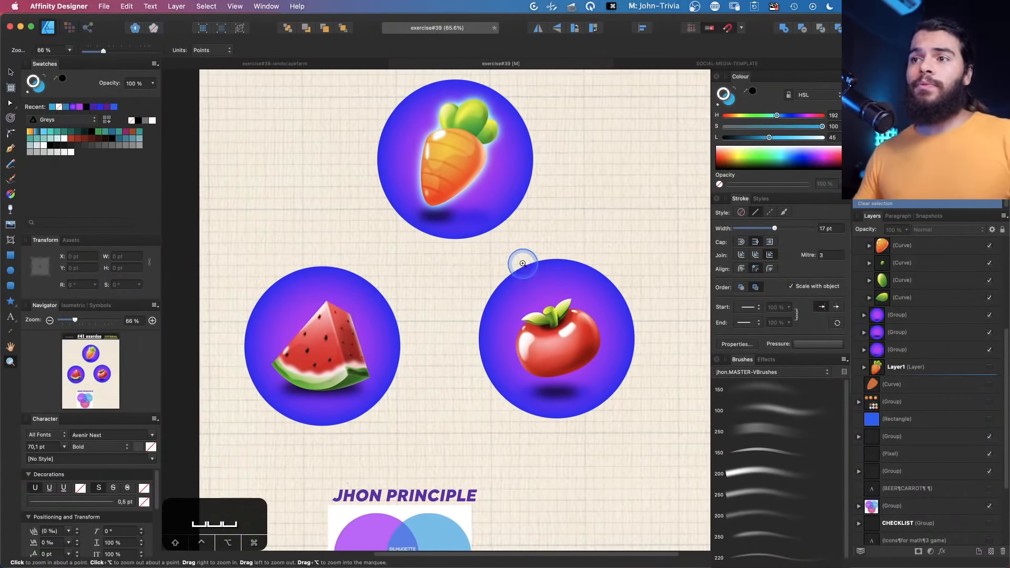
Select the carrot icon's circle background and use Select Same Fill Colour to select all matching circles
key(v)
drag(520, 156, 534, 187)
key(super+z)
key(space)
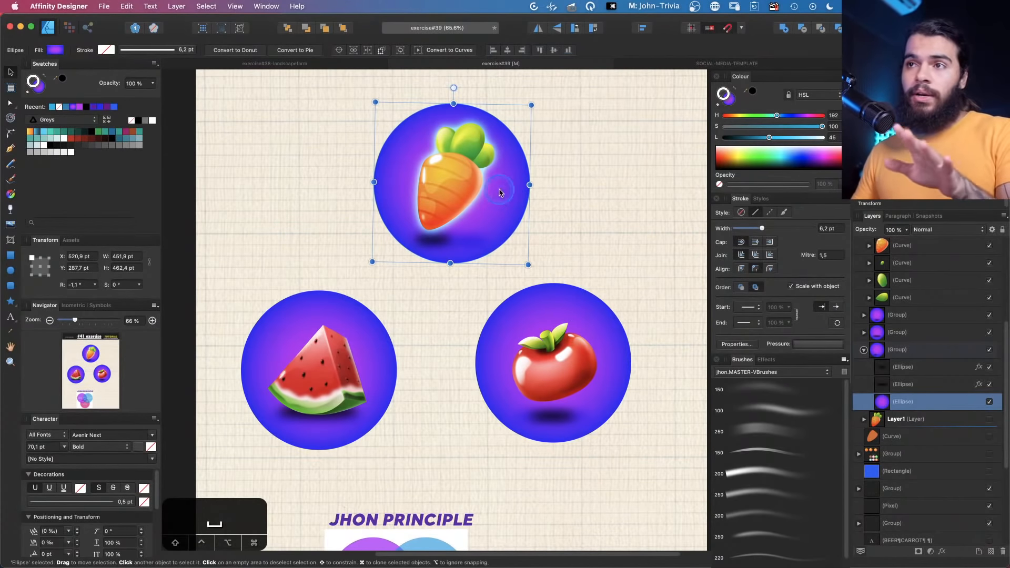
click(728, 100)
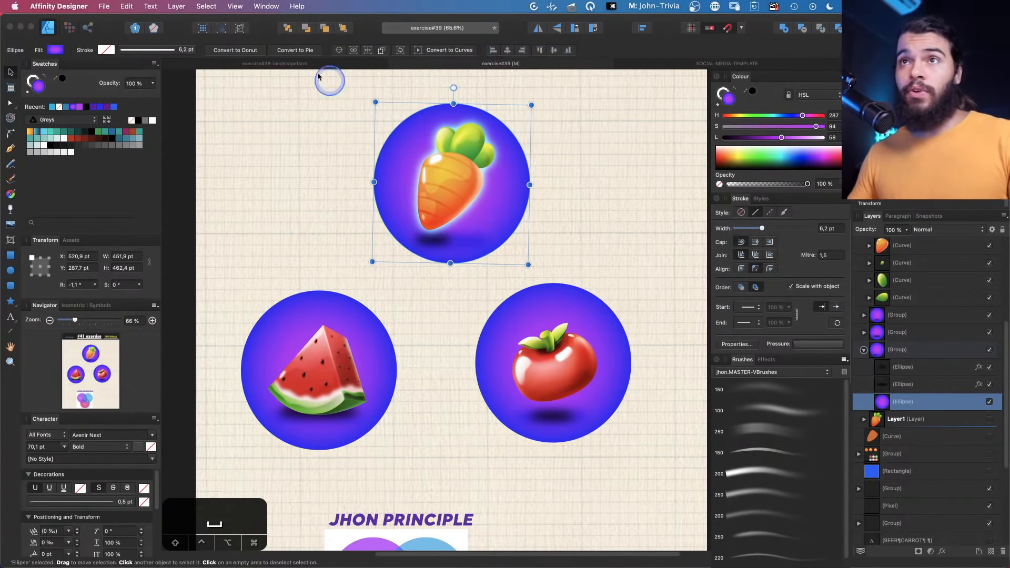
click(206, 7)
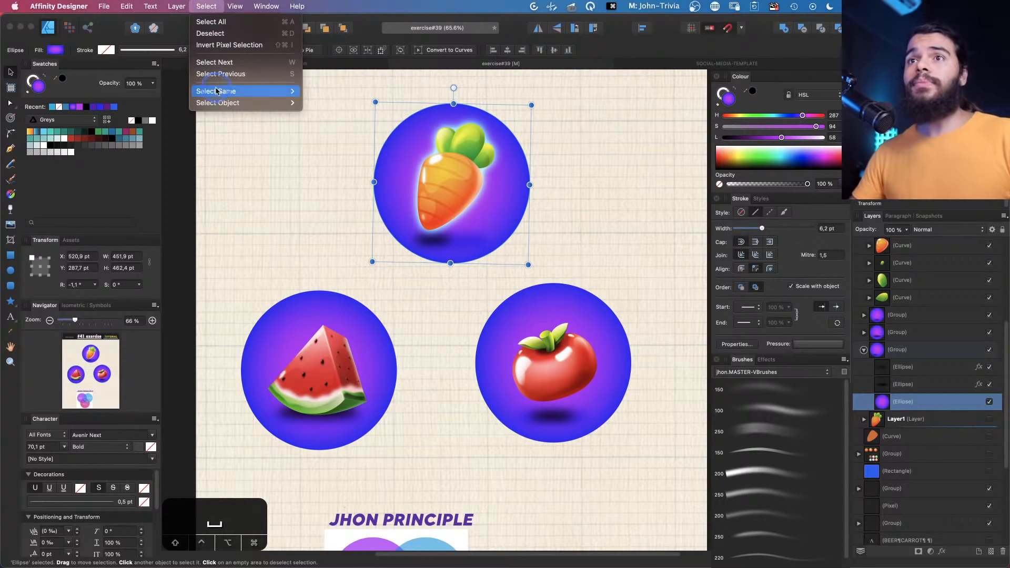
mouse_move(219, 101)
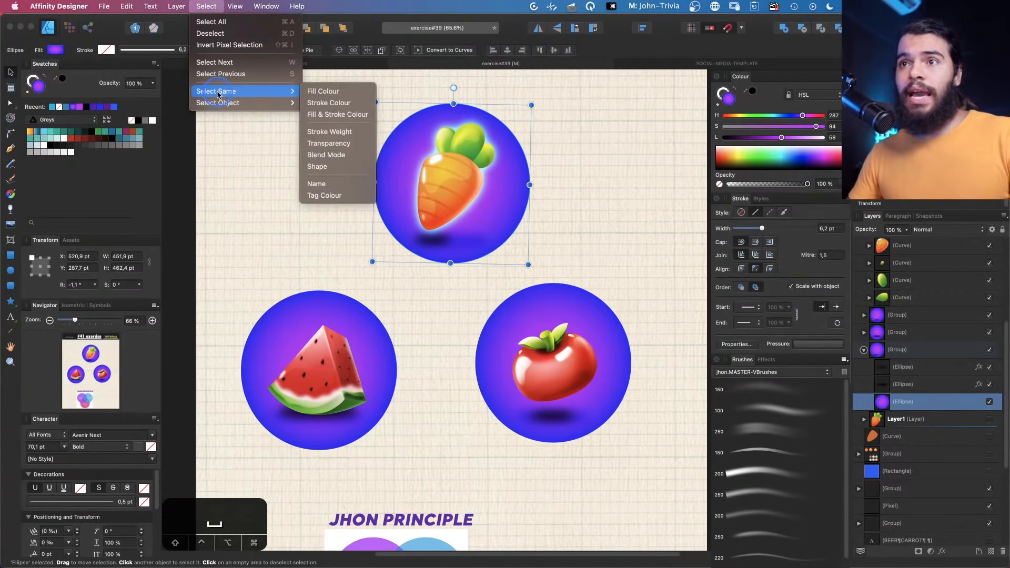
click(328, 92)
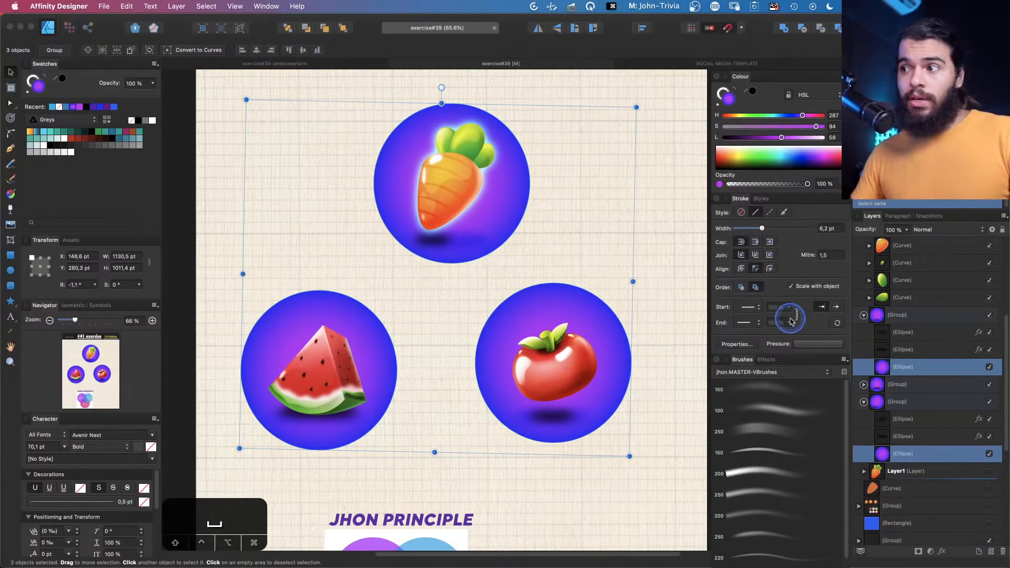
Recolour the selected circle backgrounds to a dark blue with hue 194 and lightness 20
drag(615, 383, 597, 392)
click(779, 116)
drag(781, 137, 755, 138)
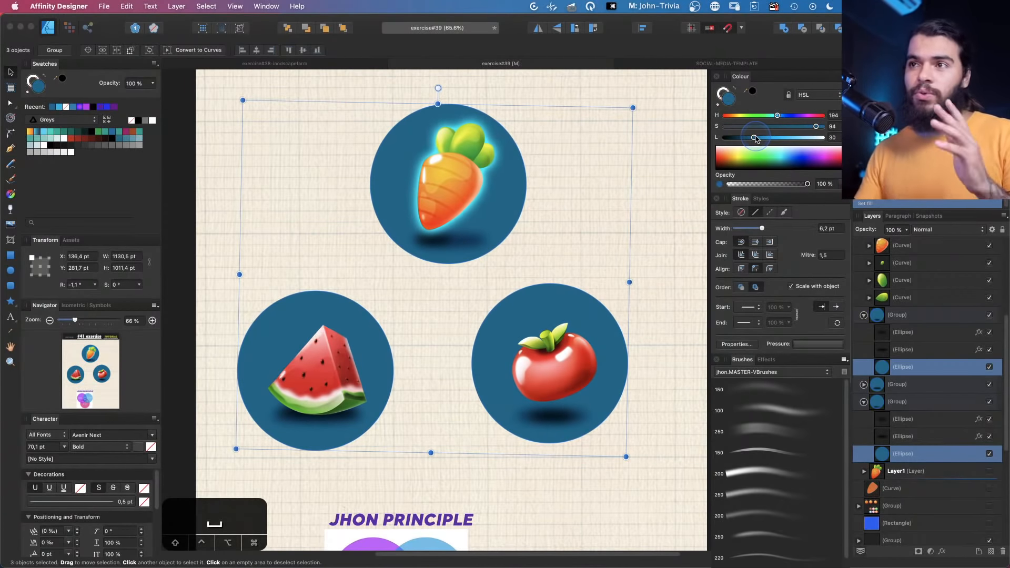
Select the three circles manually, try moving them and shifting their hue, then undo the changes
click(516, 196)
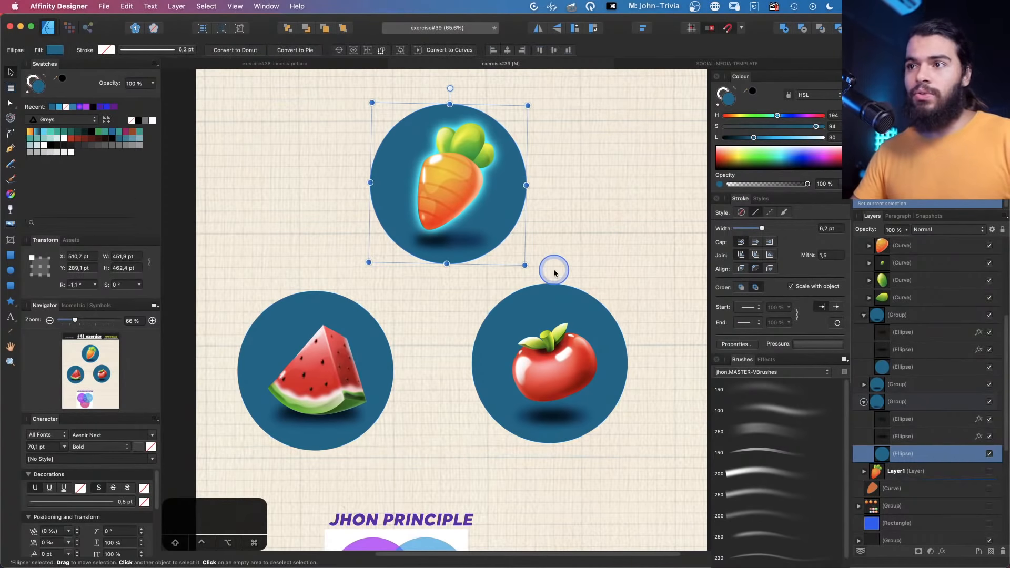
shift+click(567, 292)
shift+click(307, 301)
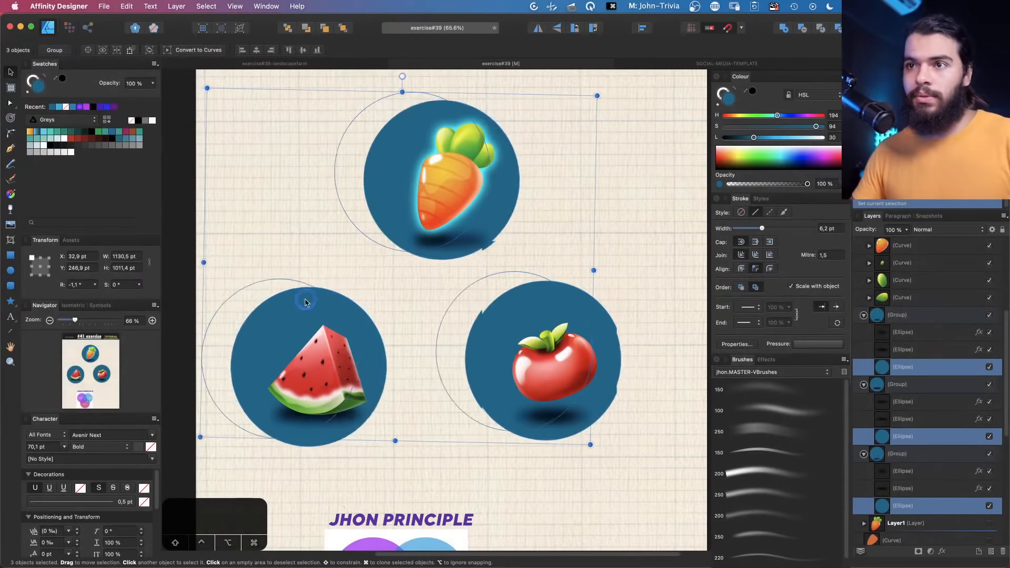
drag(305, 302, 299, 301)
drag(783, 115, 789, 115)
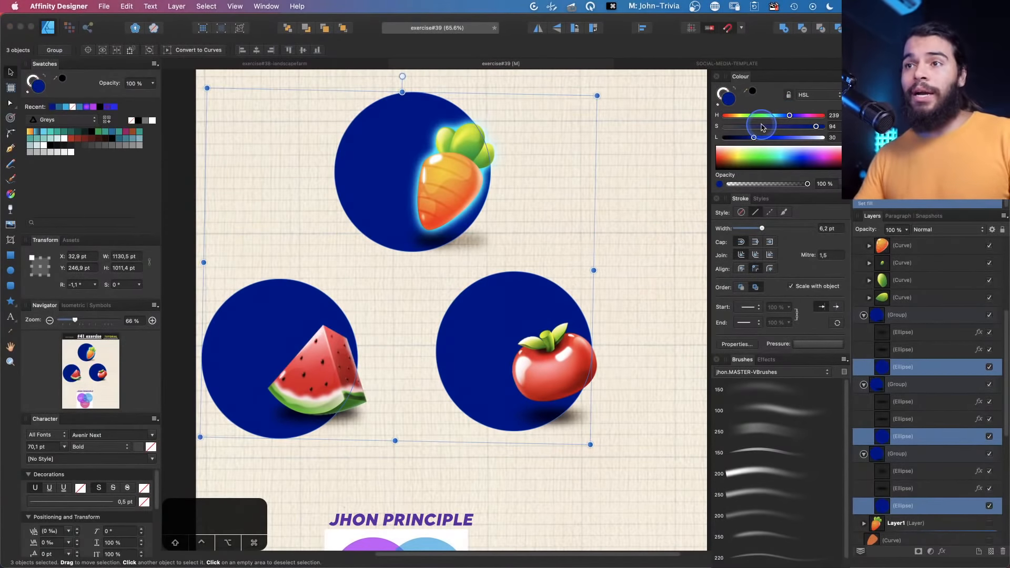
key(super+z)
key(super+z)
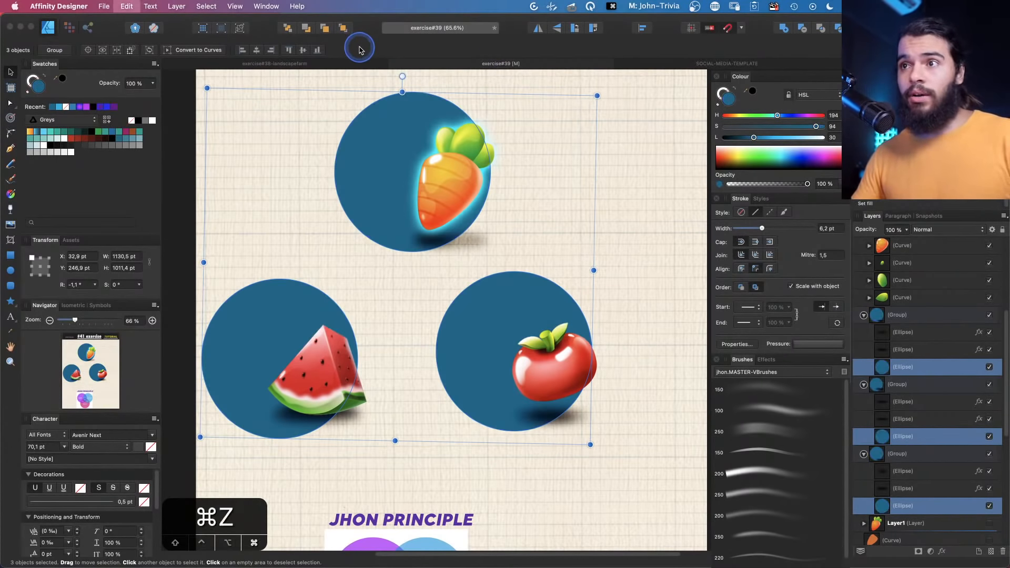
key(super+shift+z)
key(v)
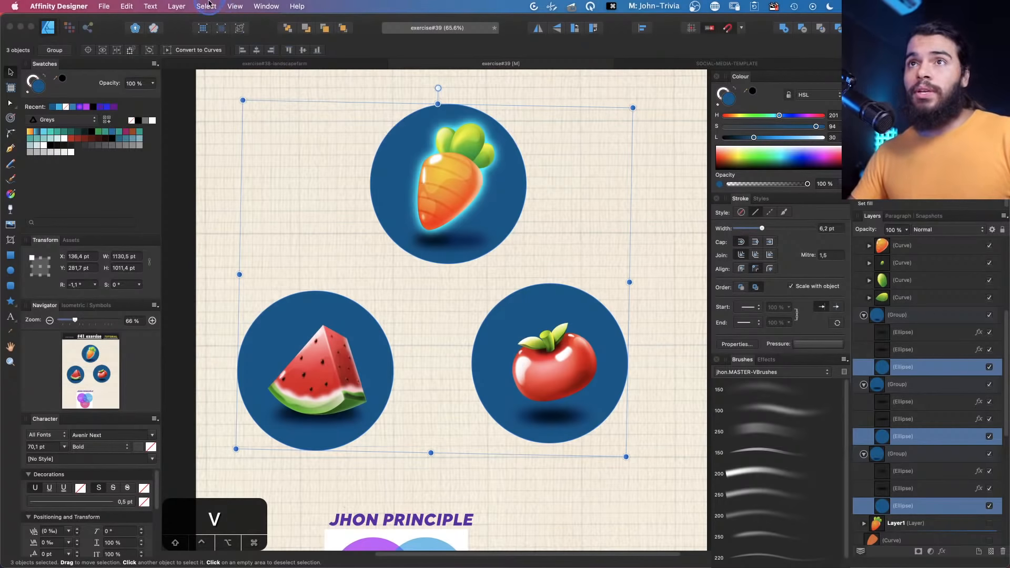
Duplicate the blue circle background to add extra circles of different sizes around the carrot icon
click(392, 143)
click(206, 6)
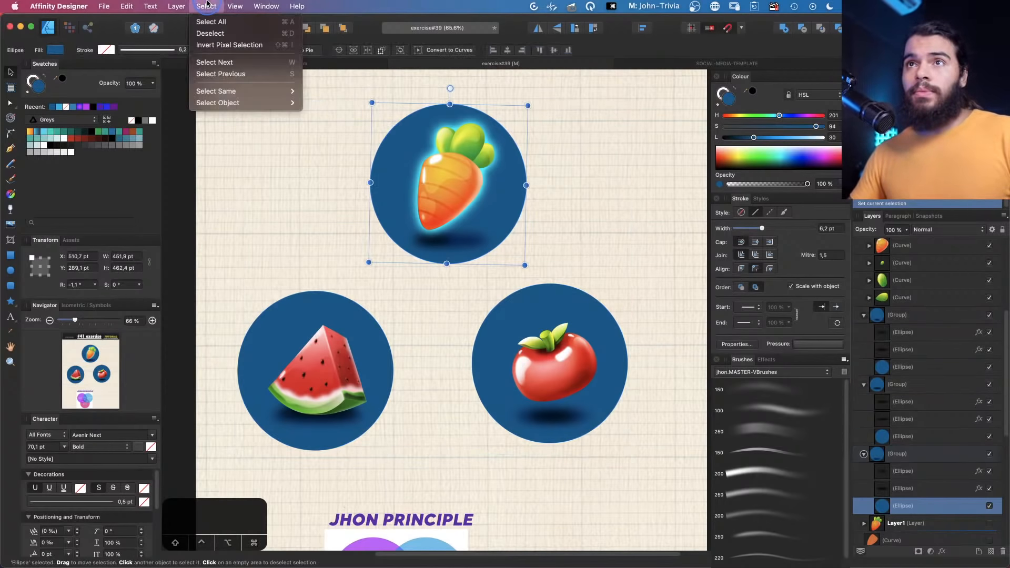
mouse_move(225, 95)
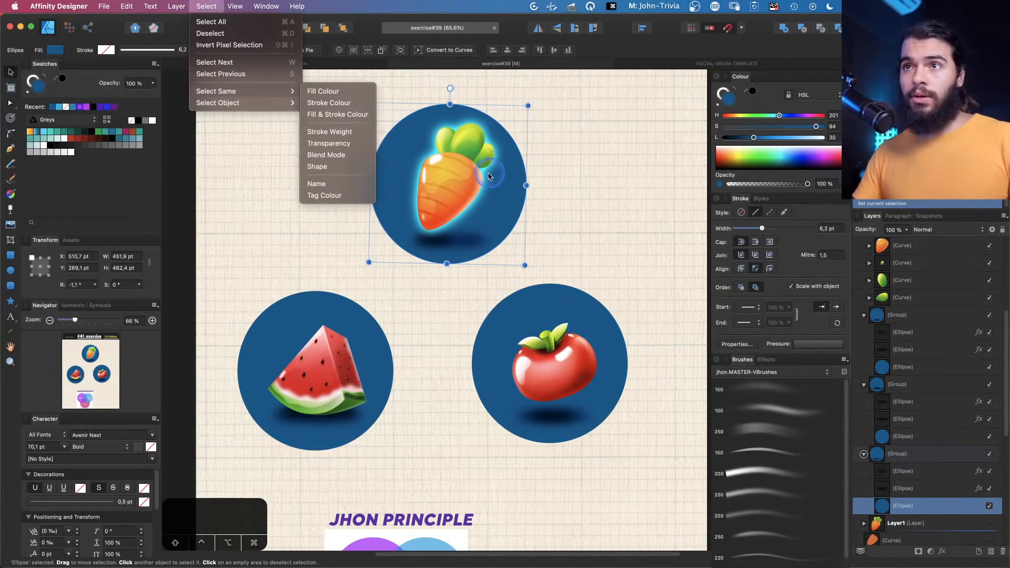
click(487, 221)
key(space)
drag(512, 201, 547, 158)
key(z)
key(space)
key(v)
alt+drag(555, 153, 248, 142)
alt+drag(255, 142, 560, 248)
key(z)
drag(424, 191, 451, 199)
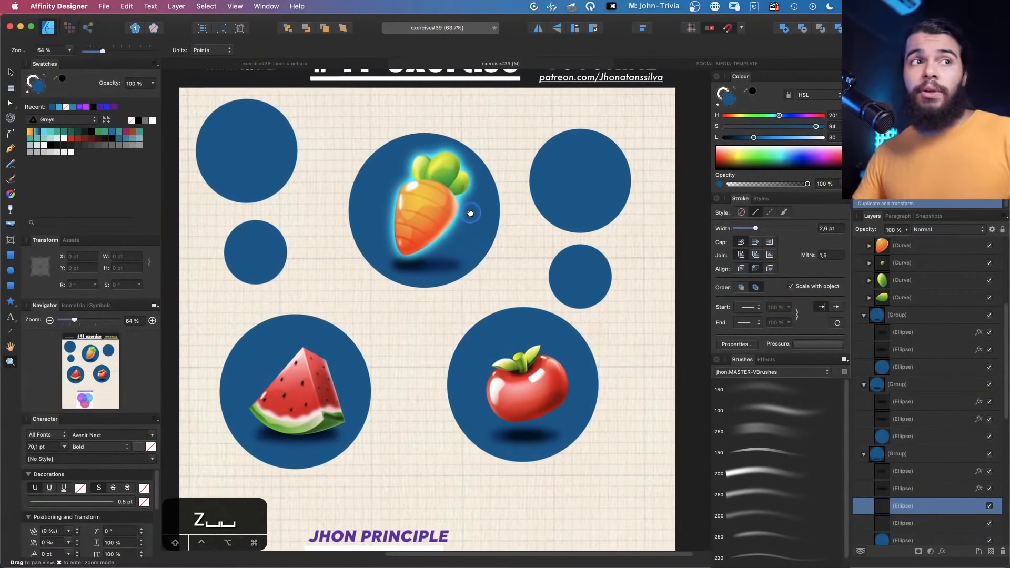
Recolour the large upper-right circle and the small left circle purple
key(v)
click(578, 180)
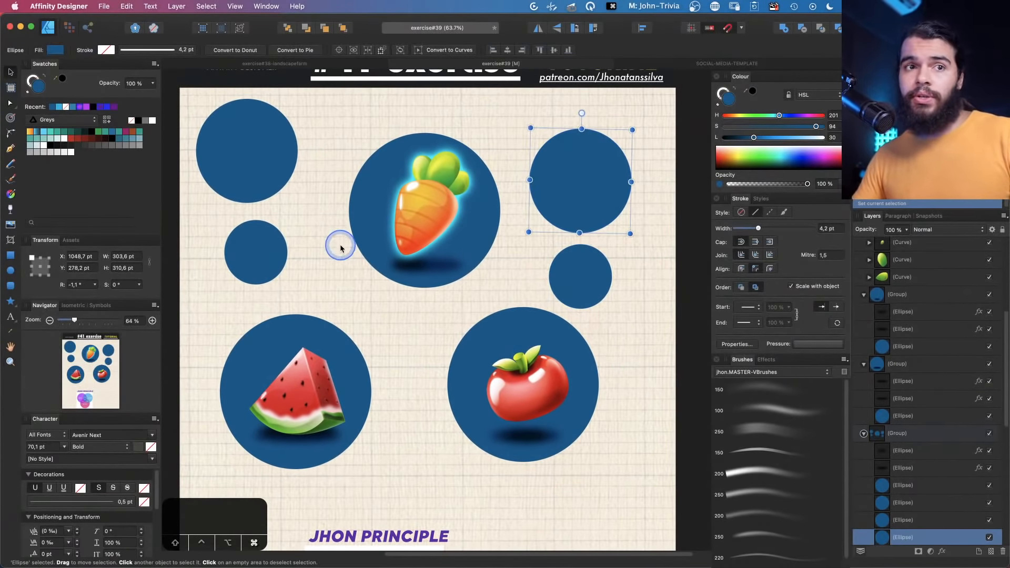
shift+click(263, 258)
drag(779, 116, 780, 137)
click(588, 271)
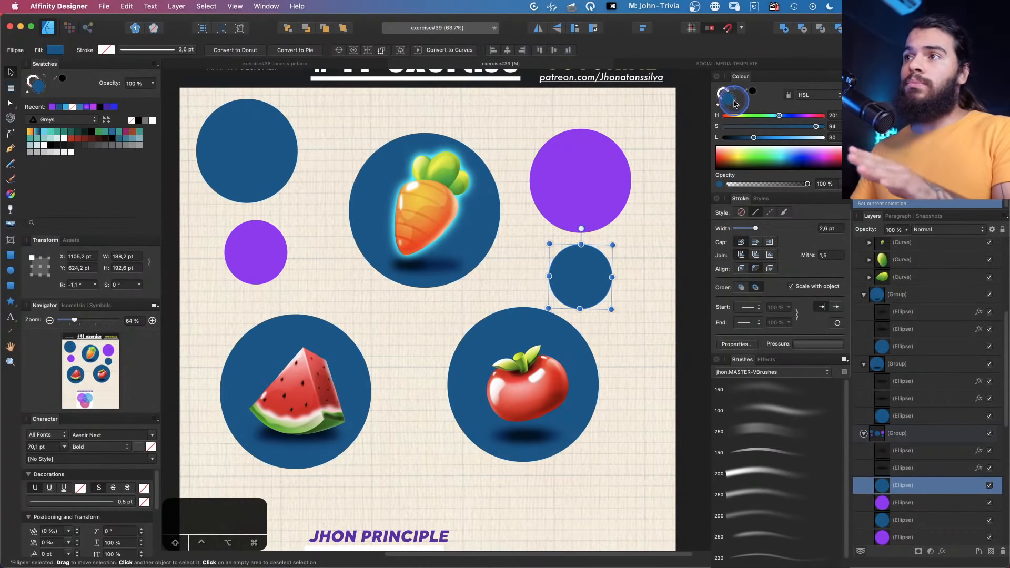
drag(582, 276, 570, 276)
key(super+z)
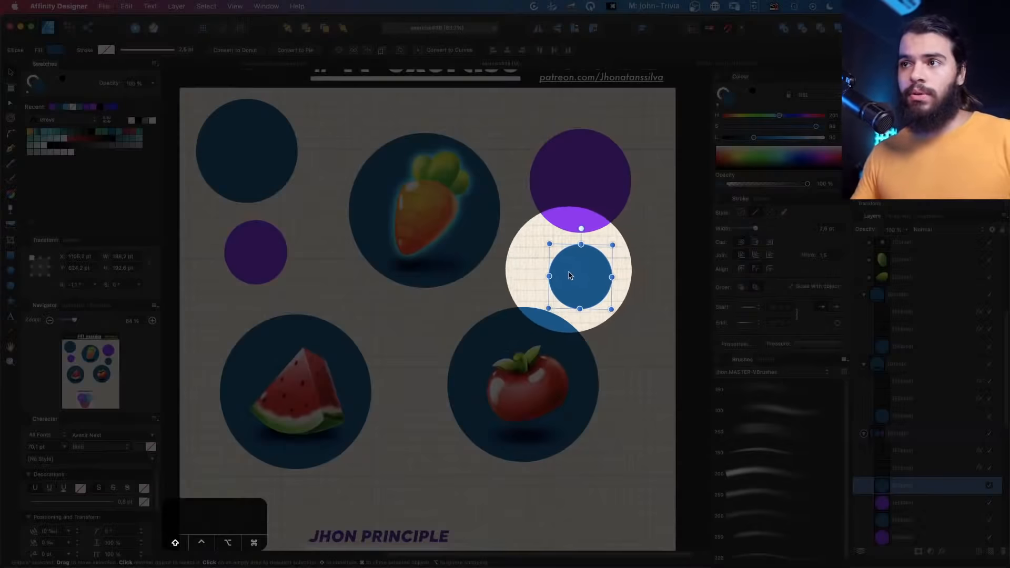
Use Select Same Fill Colour on the small blue circle to select all blue circles
click(207, 6)
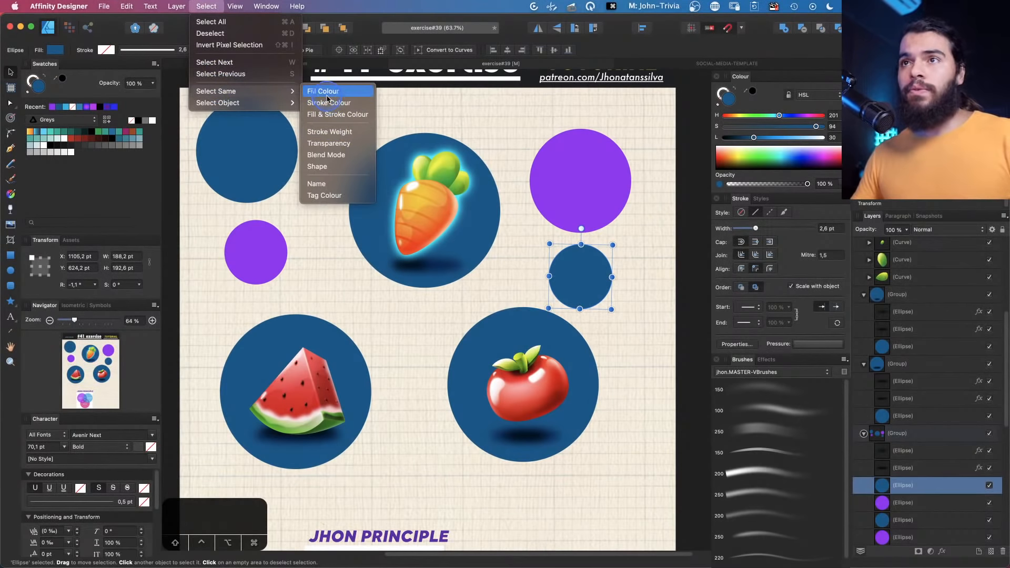
click(326, 95)
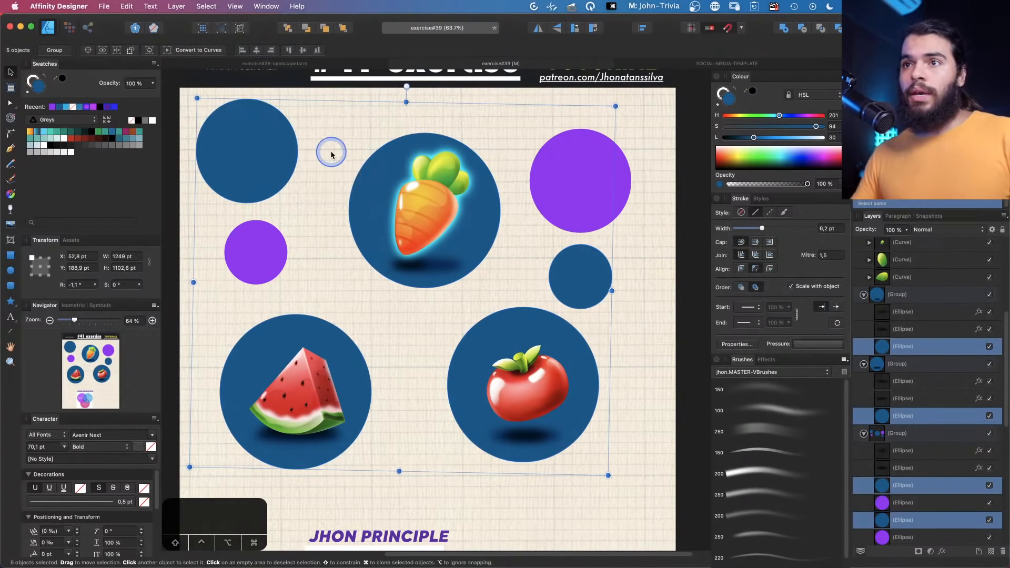
drag(368, 181, 327, 199)
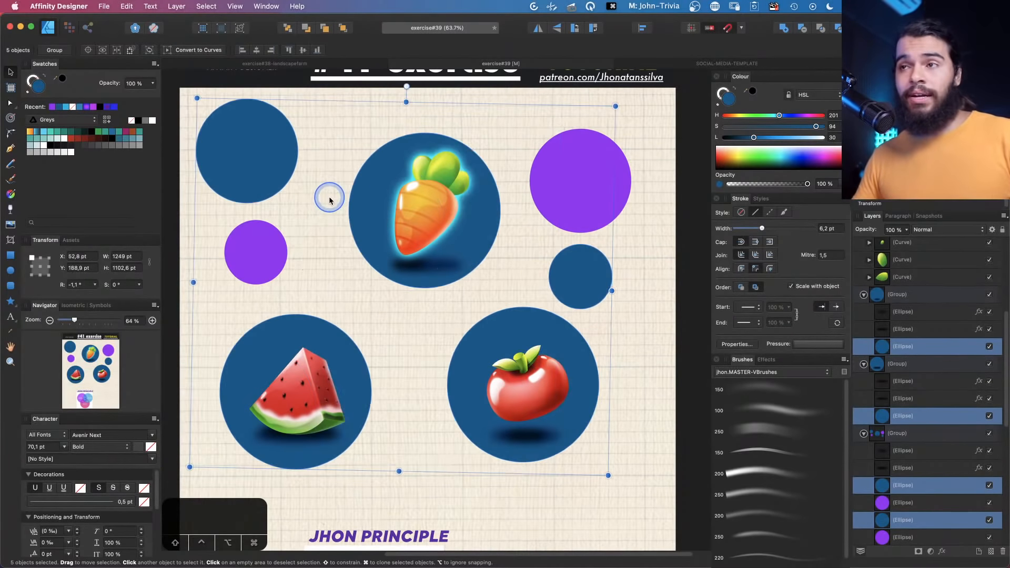
Nudge the upper-right purple circle, then use Select Same Fill Colour to select both purple circles, undoing a trial move
mouse_move(562, 169)
mouse_down()
mouse_move(537, 158)
mouse_move(539, 168)
mouse_move(550, 153)
mouse_up()
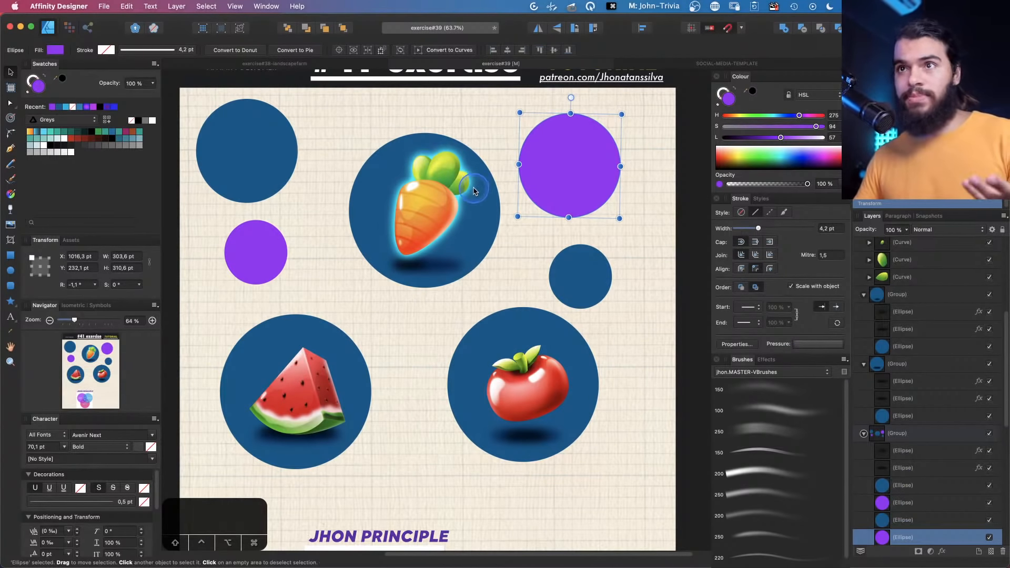
click(214, 7)
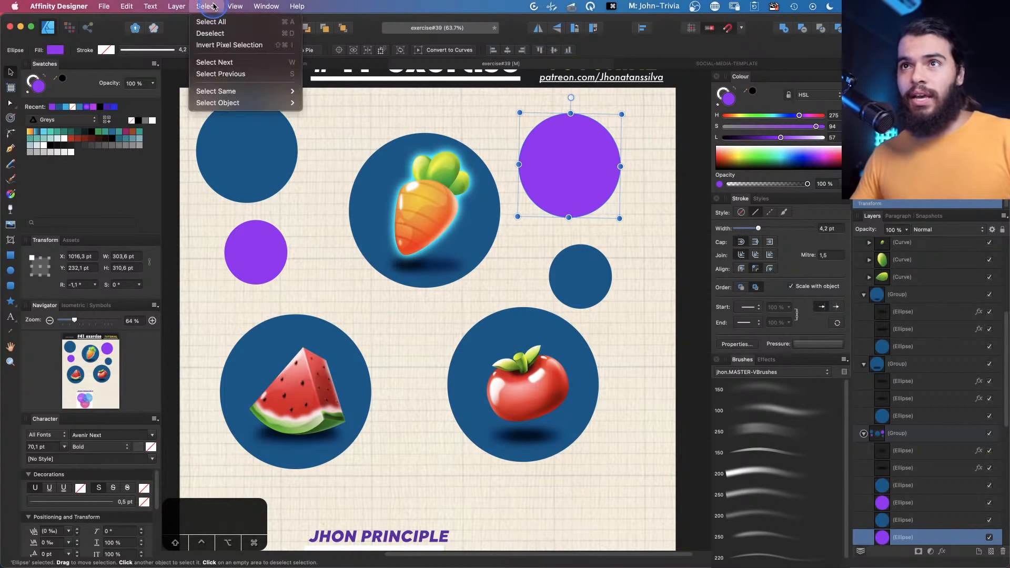
mouse_move(263, 91)
click(333, 94)
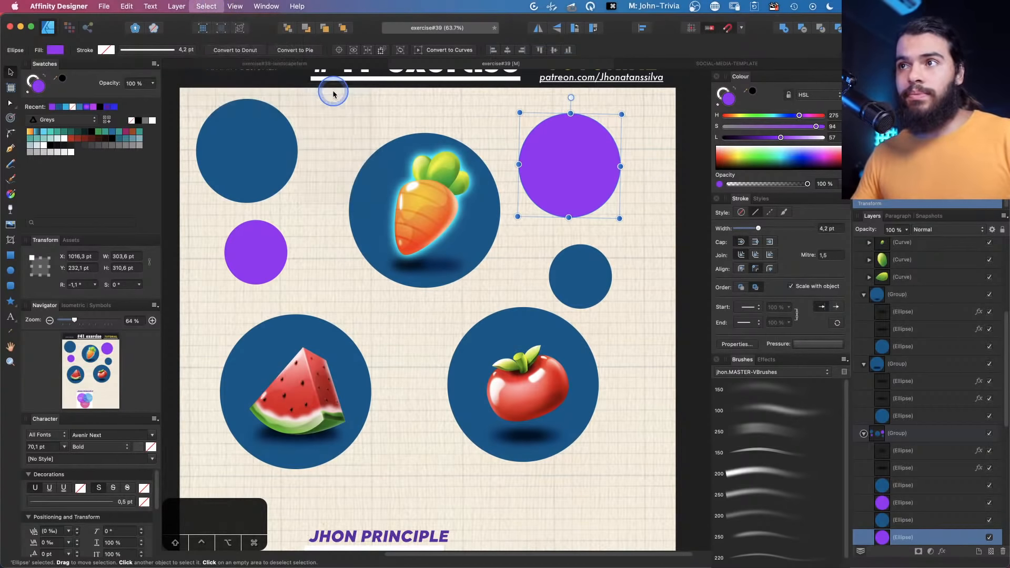
mouse_move(561, 182)
mouse_down()
mouse_move(537, 237)
mouse_move(567, 186)
mouse_up()
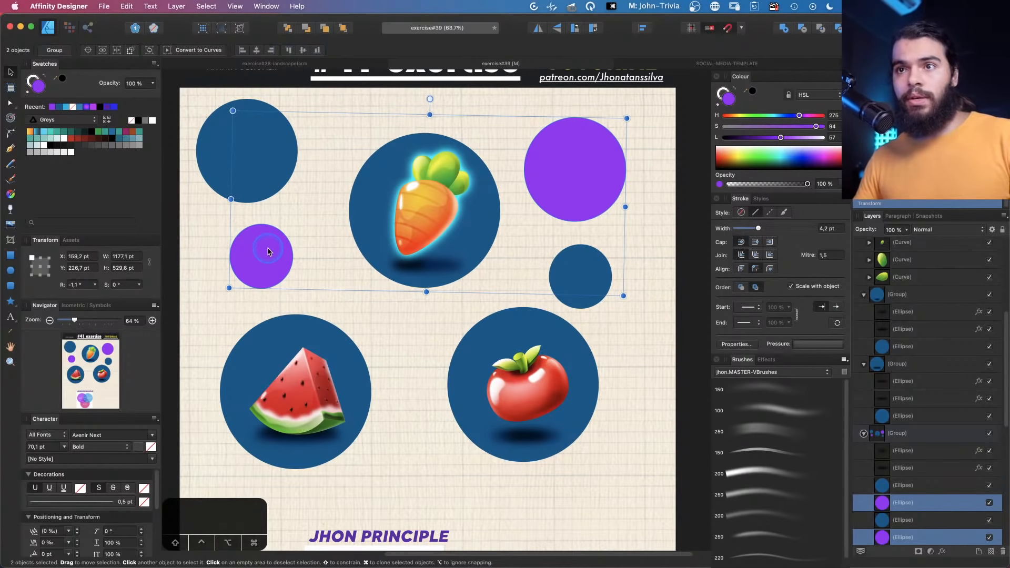
mouse_move(412, 222)
mouse_down()
mouse_move(378, 245)
mouse_move(406, 224)
mouse_up()
key(super+z)
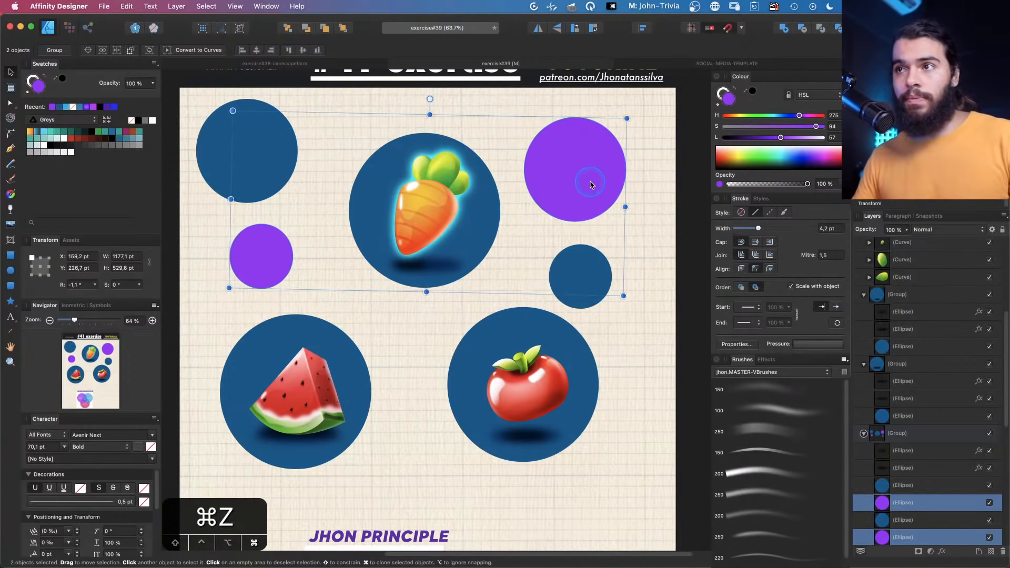
Delete the two selected purple circles and select the small blue circle
key(BackSpace)
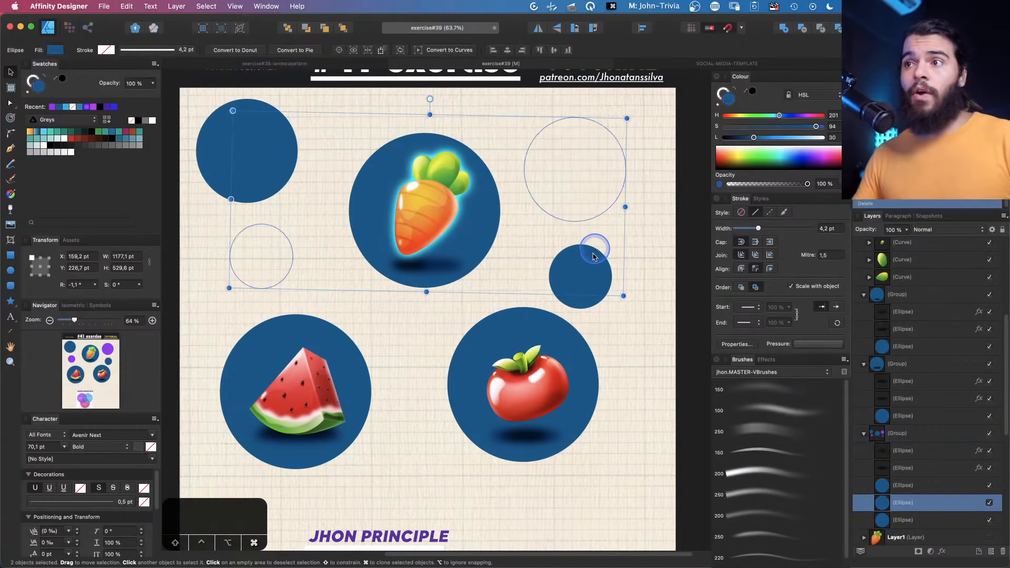
click(588, 264)
click(587, 265)
key(q)
key(q)
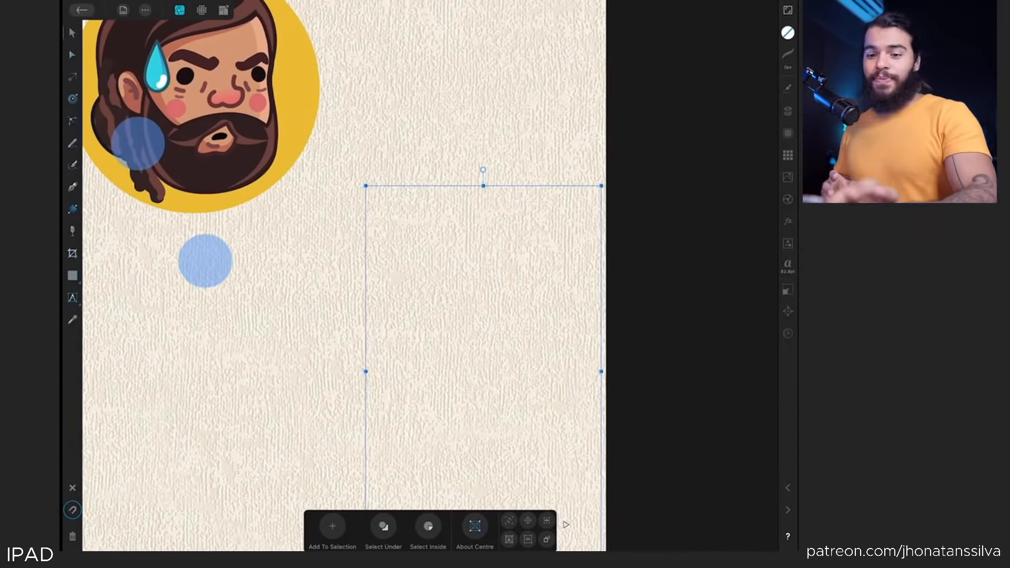
On the iPad version, zoom into the character portrait and select the hair strand curve on its forehead
scroll(171, 203, up, 5)
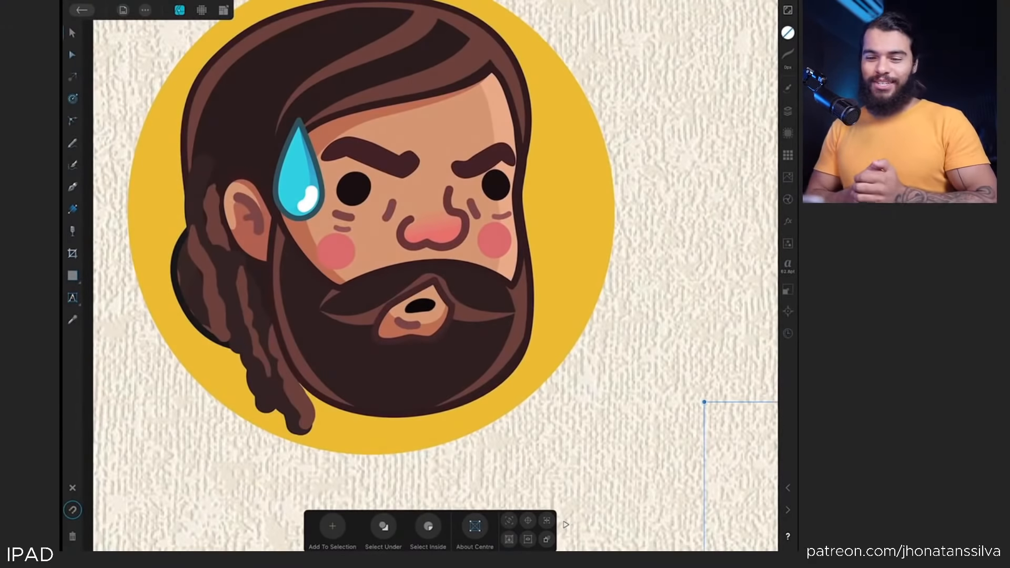
click(73, 33)
scroll(469, 242, up, 2)
click(605, 221)
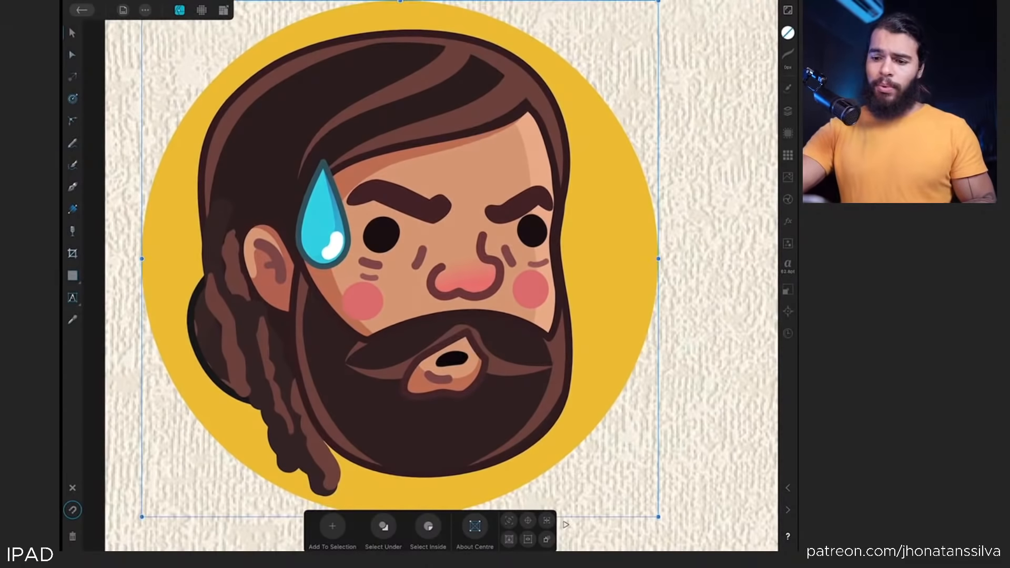
click(428, 78)
click(425, 79)
click(425, 80)
mouse_move(438, 85)
mouse_down()
mouse_move(389, 167)
mouse_move(401, 111)
mouse_move(404, 132)
mouse_move(420, 135)
mouse_move(455, 88)
mouse_up()
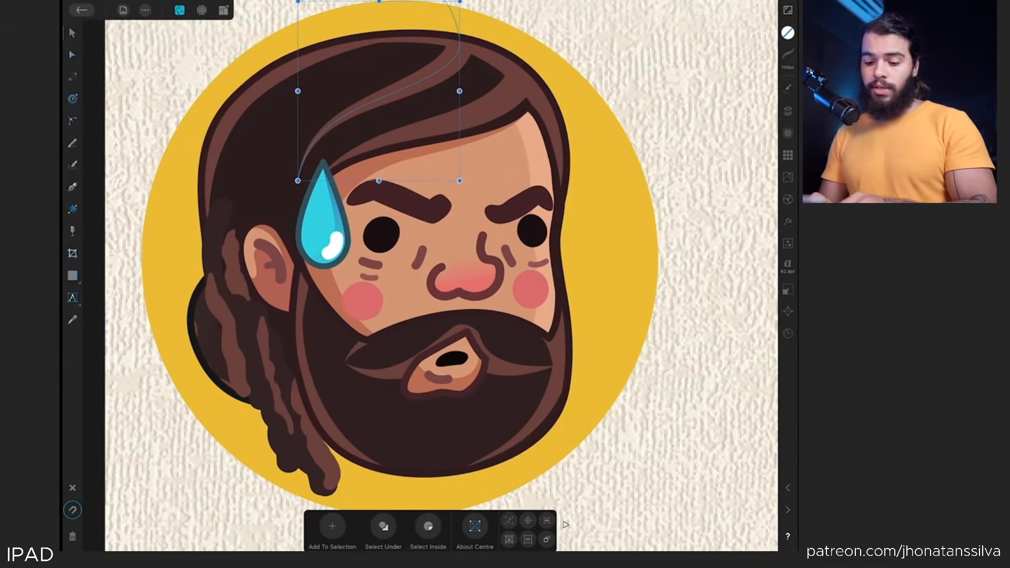
Open the Select Same options for the selected curve and choose Stroke Colour
click(566, 525)
click(404, 526)
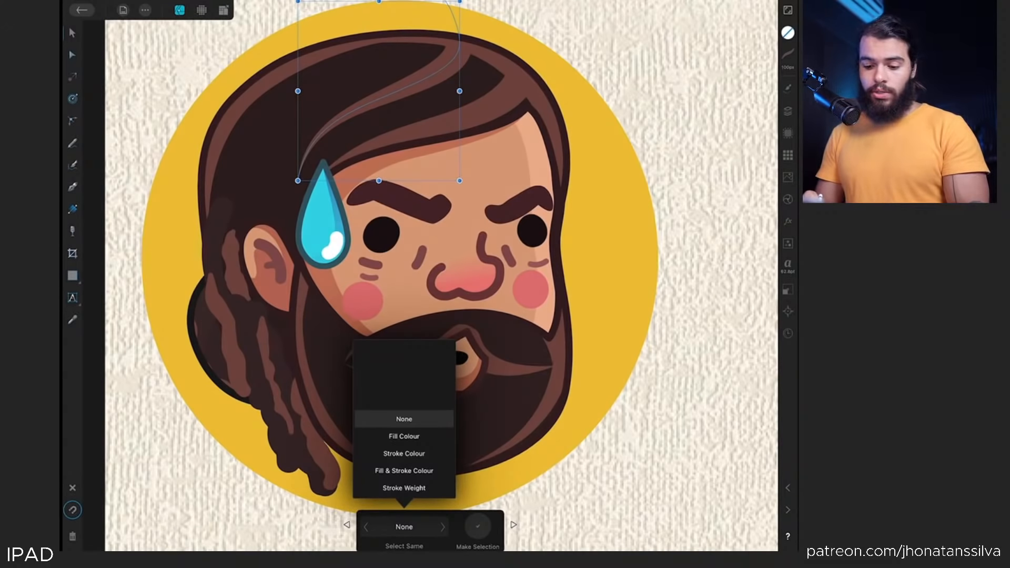
click(421, 452)
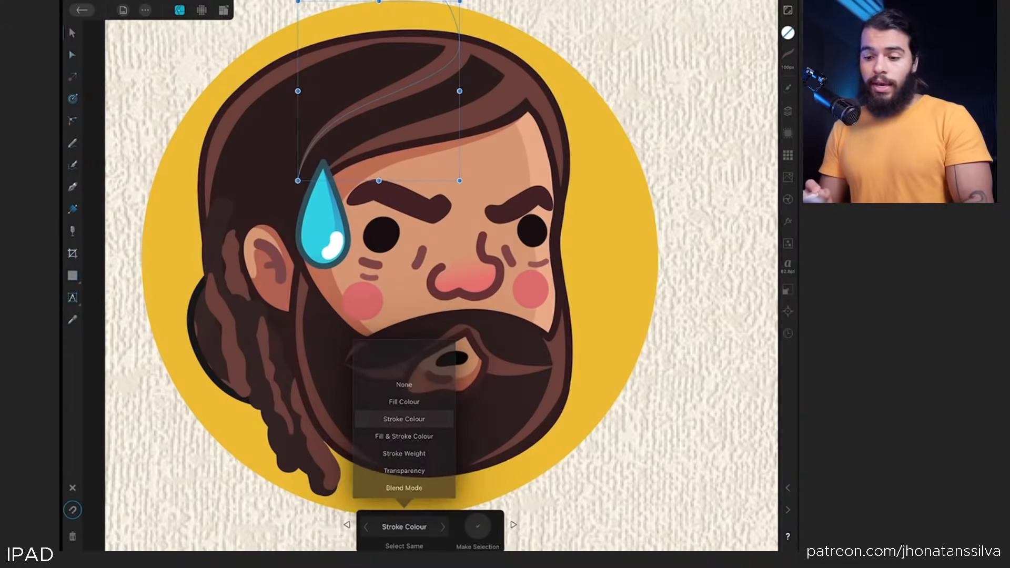
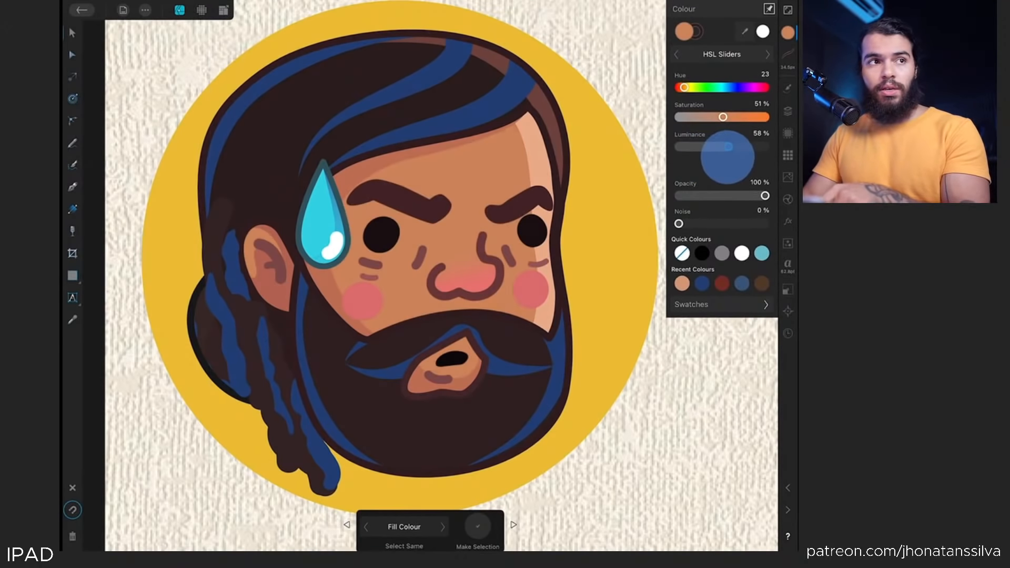
Try raising the saturation of the selected stroke colour to 69%, then undo it
drag(723, 116, 737, 117)
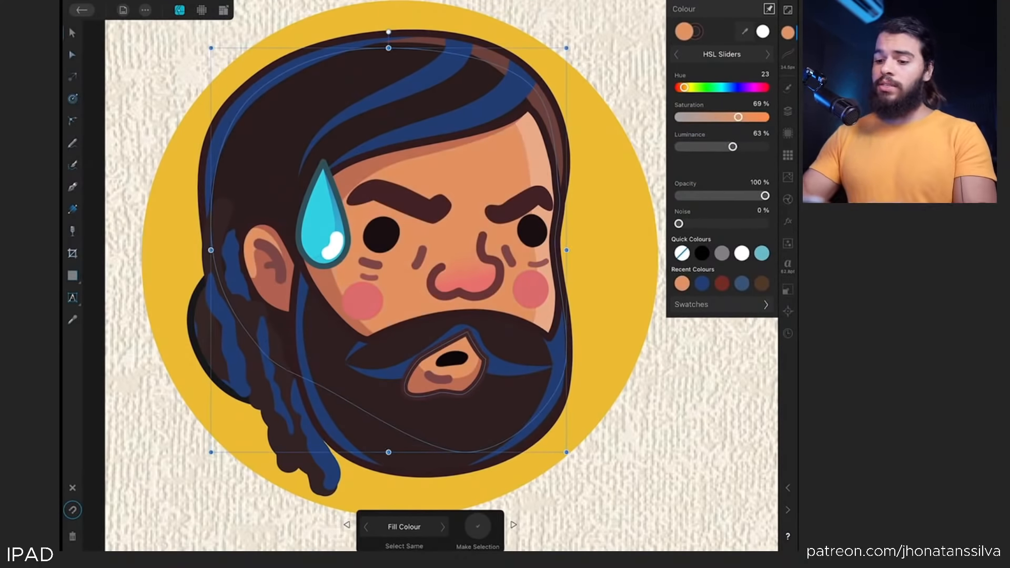
key(ctrl+z)
key(ctrl+z)
Close the colour panel and undo the earlier stroke colour changes to restore the original hair colours
scroll(400, 263, down, 3)
click(788, 111)
click(788, 111)
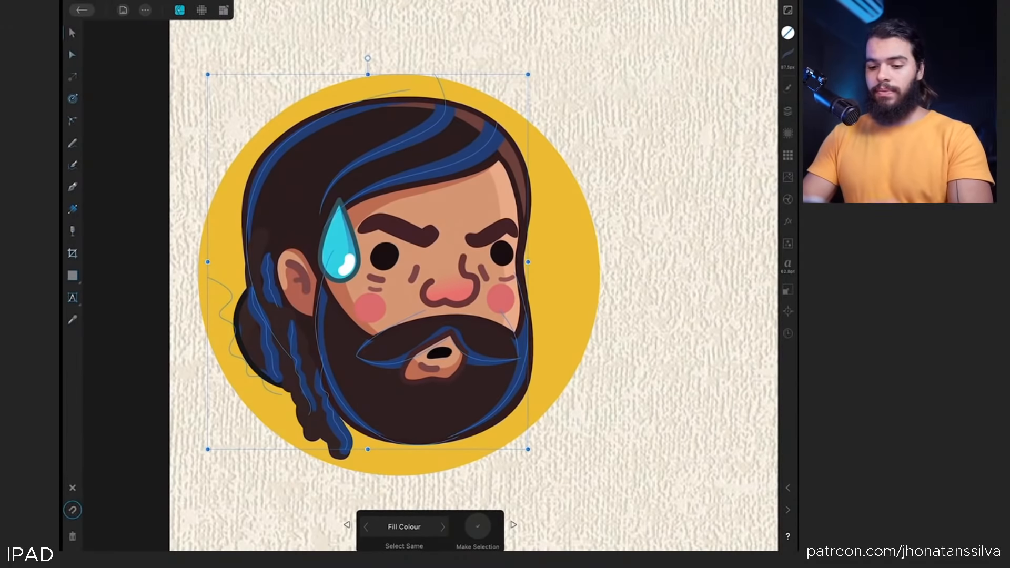
scroll(228, 396, up, 1)
key(ctrl+z)
key(ctrl+z)
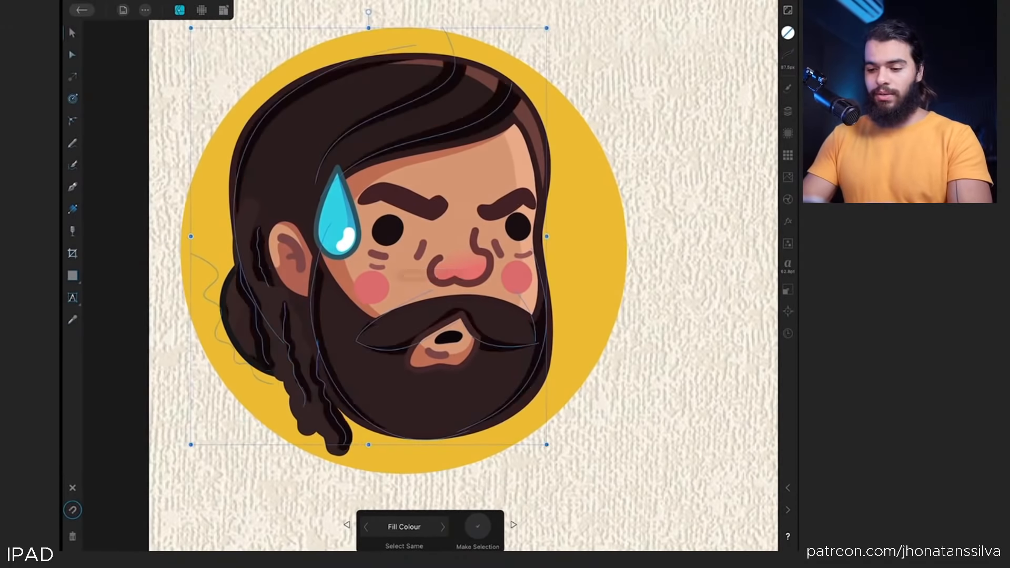
key(ctrl+z)
key(ctrl+z)
Switch the Select Same criterion to Tag Colour
scroll(389, 252, down, 1)
click(404, 527)
mouse_move(444, 447)
mouse_down()
mouse_move(459, 340)
mouse_move(449, 368)
mouse_move(452, 316)
mouse_up()
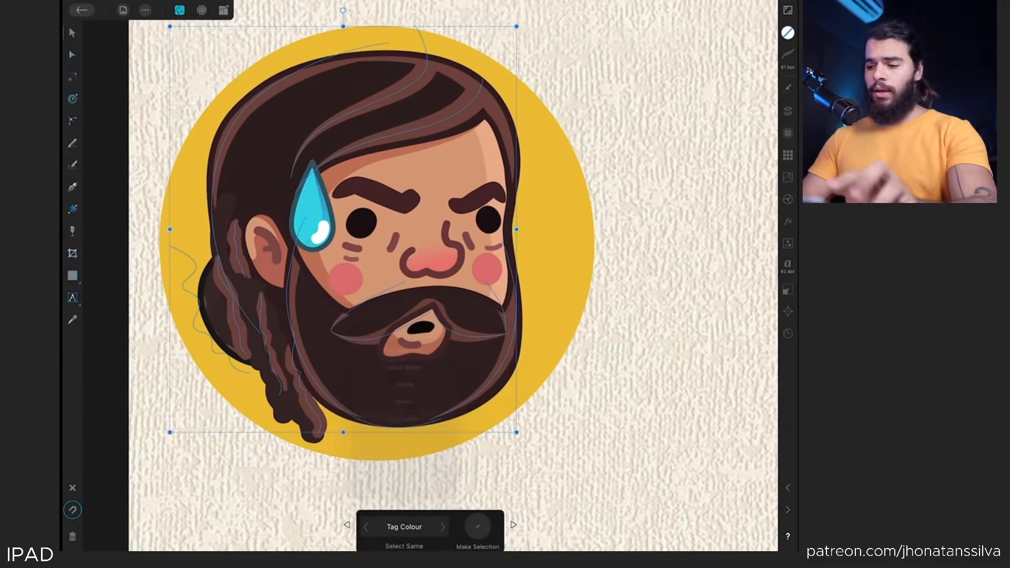
Select the sweat drop, duplicate it and place the copy near the upper right of the forehead
click(787, 111)
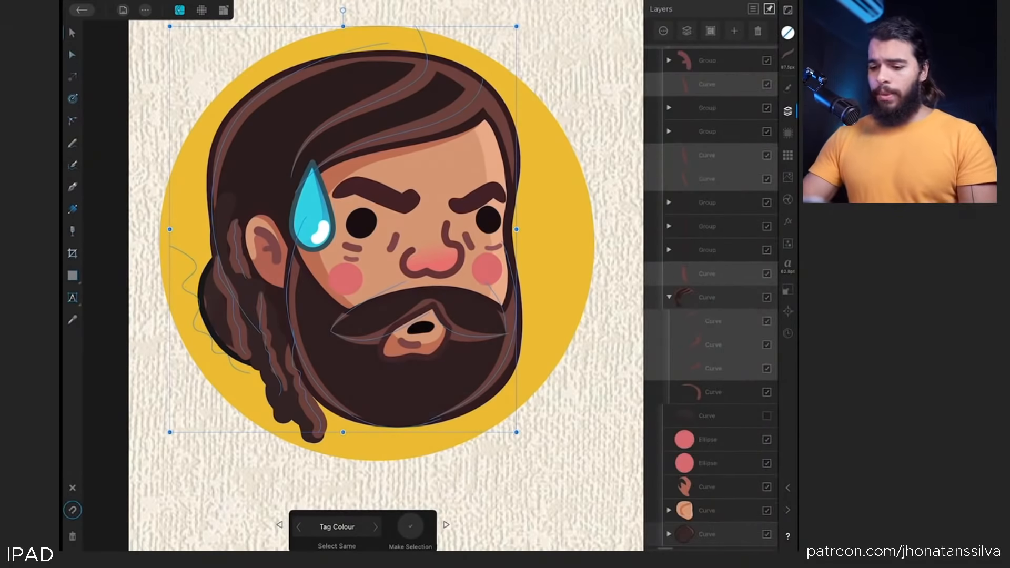
click(707, 298)
scroll(363, 237, up, 3)
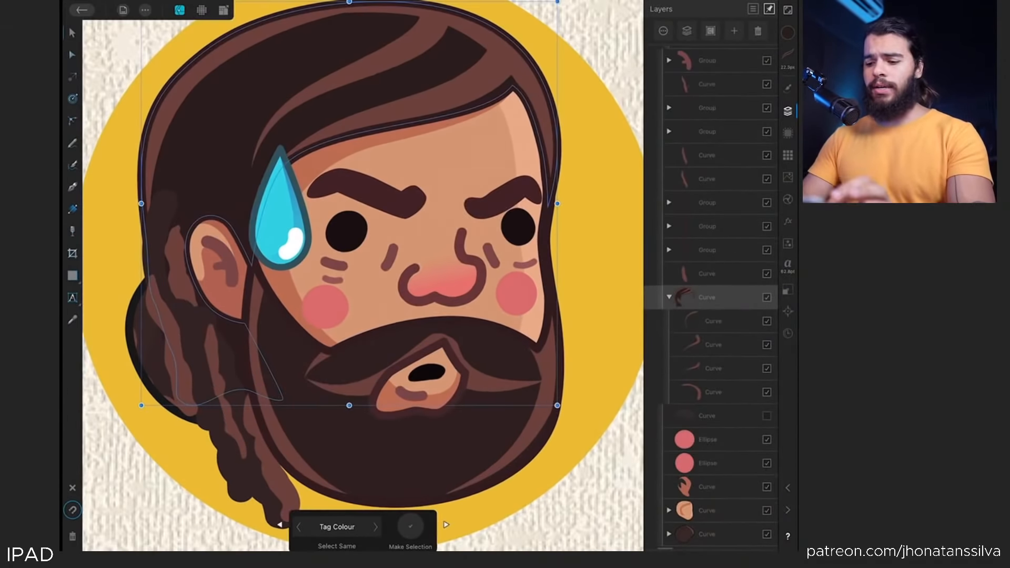
click(280, 210)
key(ctrl+j)
drag(281, 210, 522, 113)
drag(551, 54, 547, 67)
scroll(362, 284, down, 2)
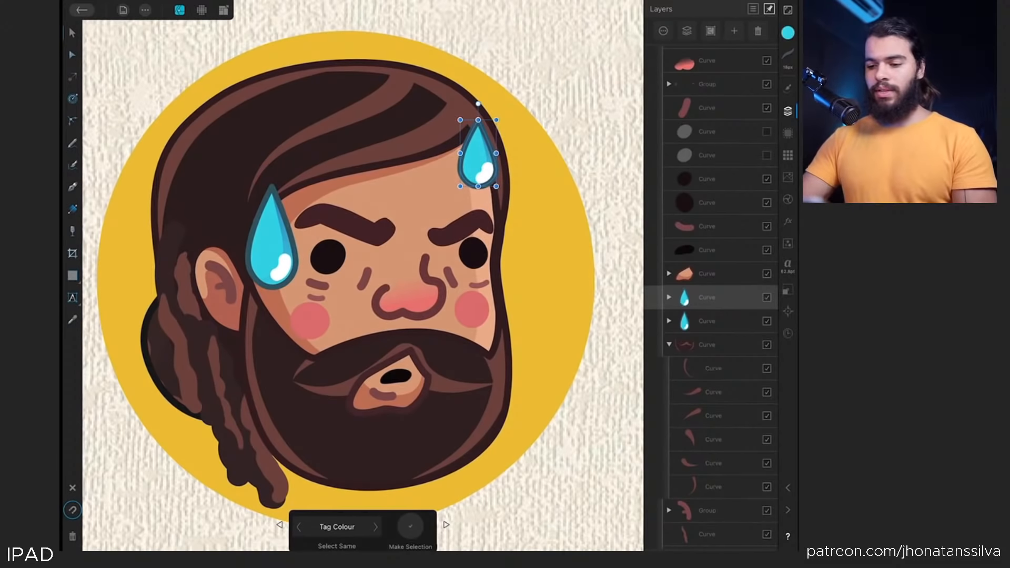
mouse_move(497, 113)
mouse_down()
mouse_move(495, 122)
mouse_move(498, 115)
mouse_up()
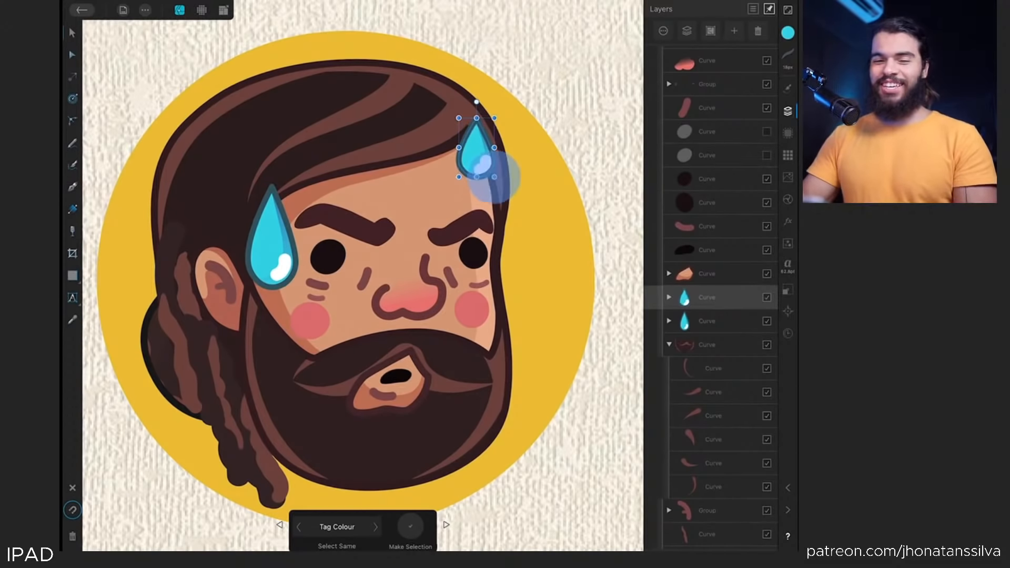
drag(494, 178, 492, 176)
scroll(236, 305, up, 2)
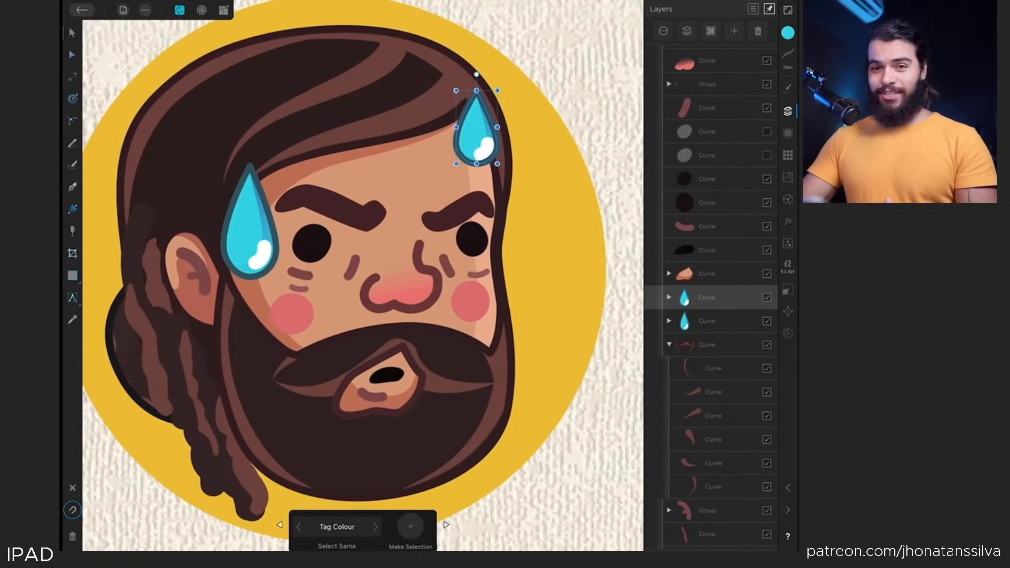
Assign a red tag colour to the duplicated sweat drop's layer
ctrl+click(697, 323)
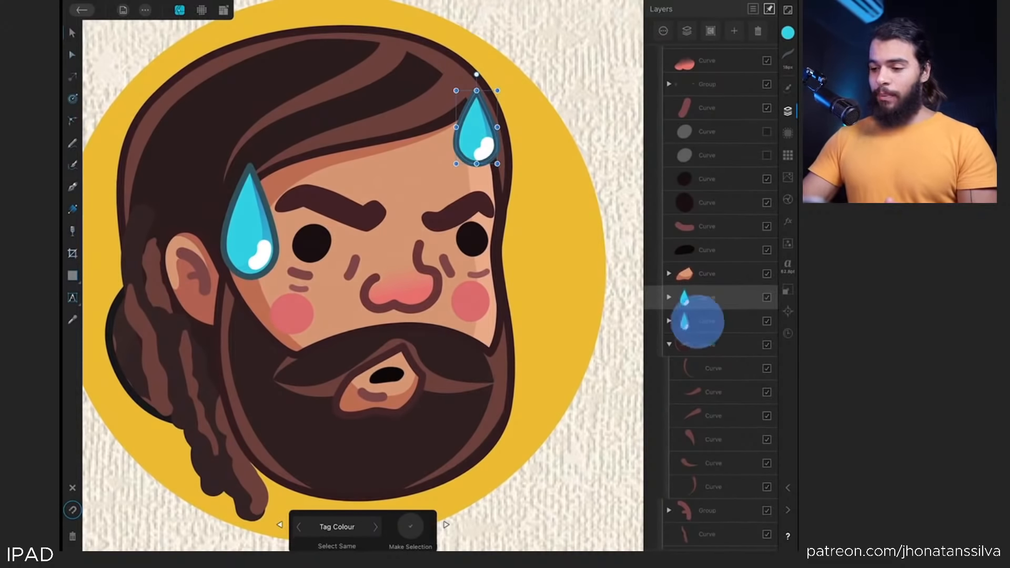
ctrl+click(697, 322)
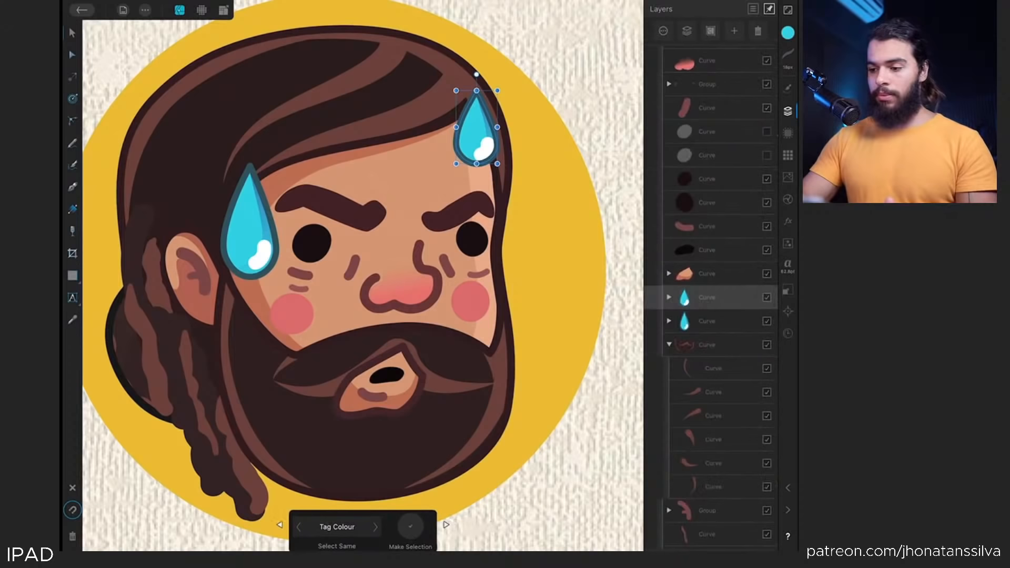
click(663, 31)
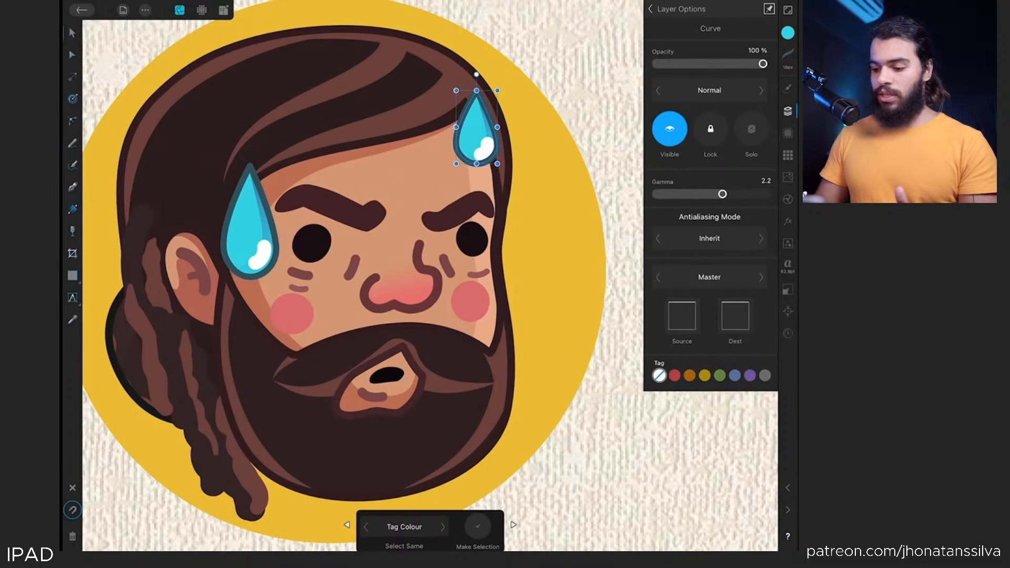
click(675, 375)
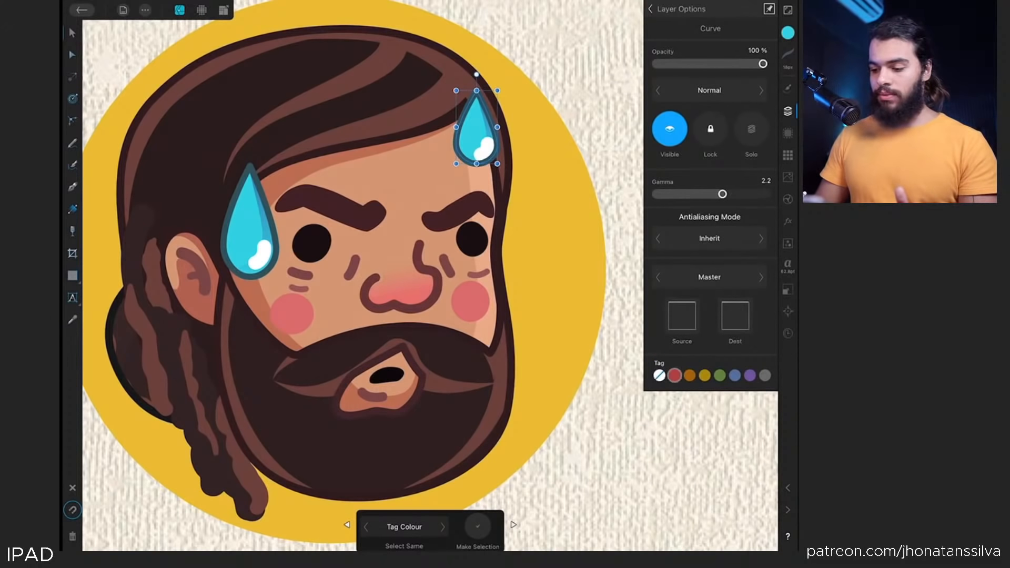
click(676, 377)
click(651, 9)
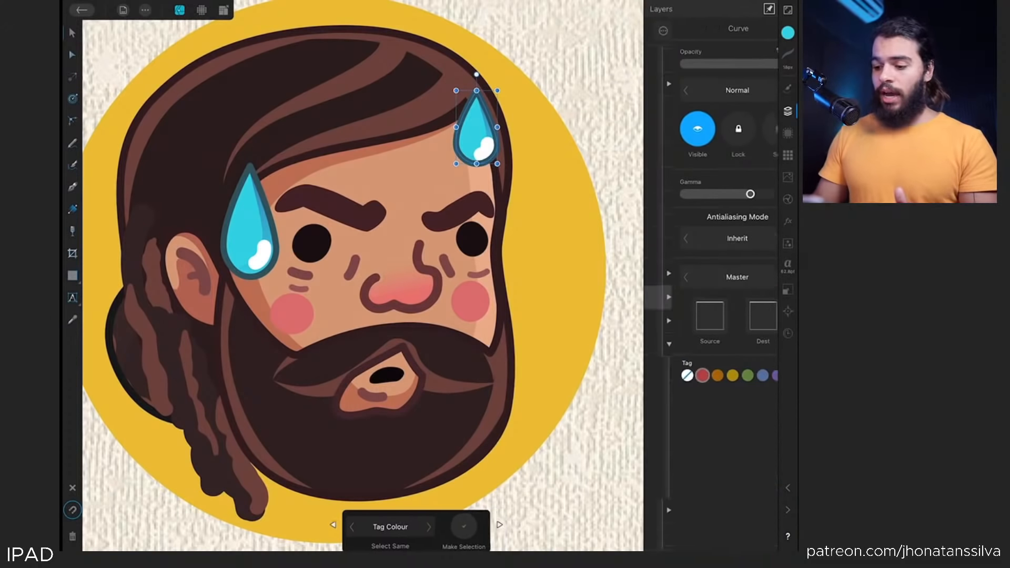
drag(456, 127, 459, 127)
key(ctrl+z)
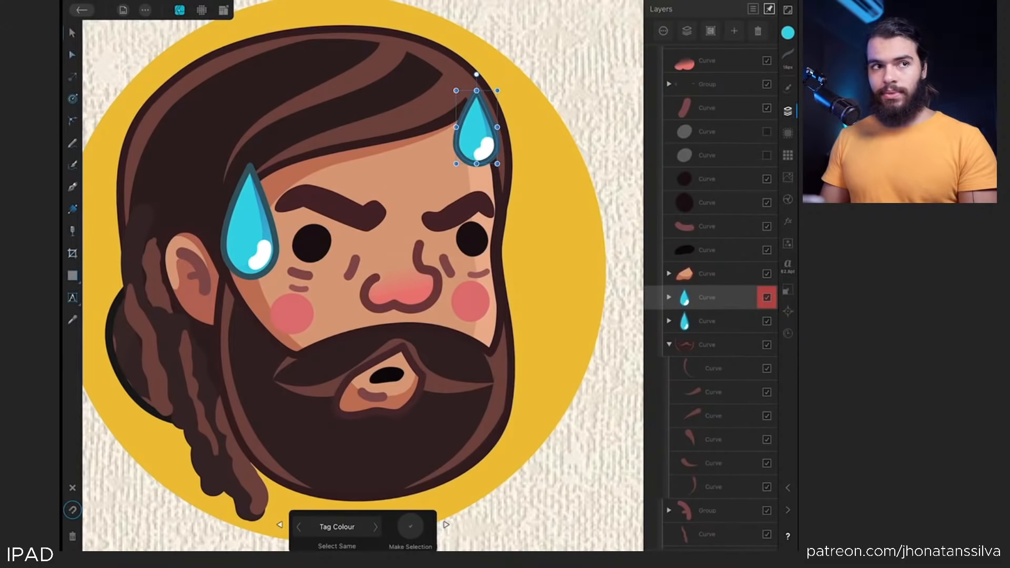
click(740, 306)
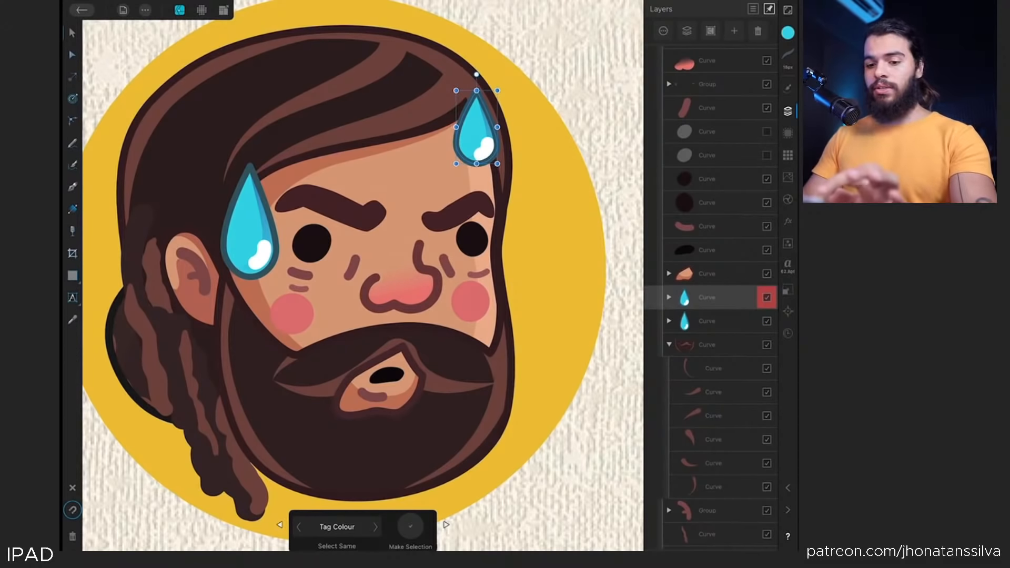
Select the hair strand curve on the forehead and give its layer a red tag as well
click(221, 116)
double_click(158, 116)
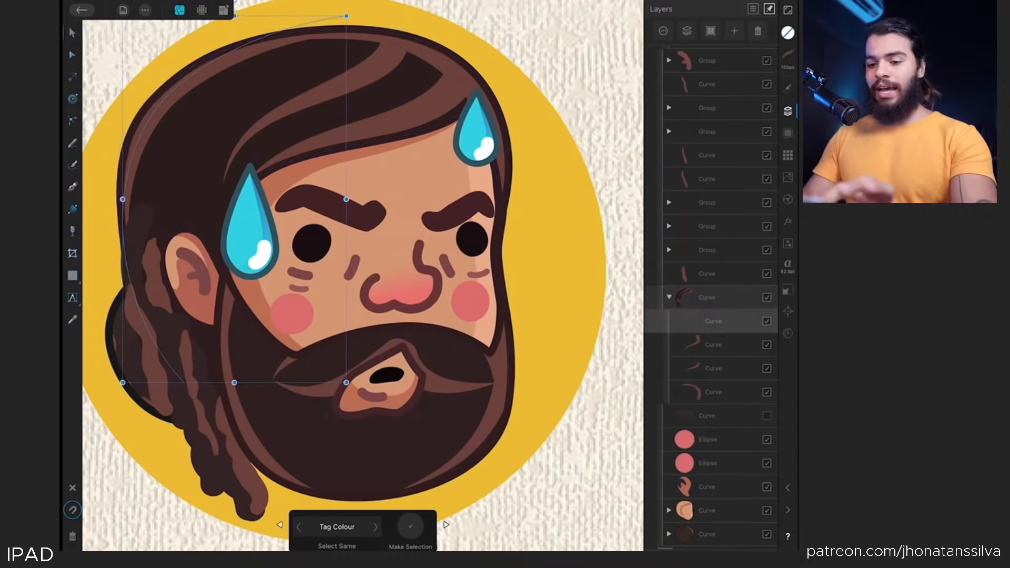
scroll(363, 284, up, 1)
drag(210, 182, 279, 210)
key(ctrl+z)
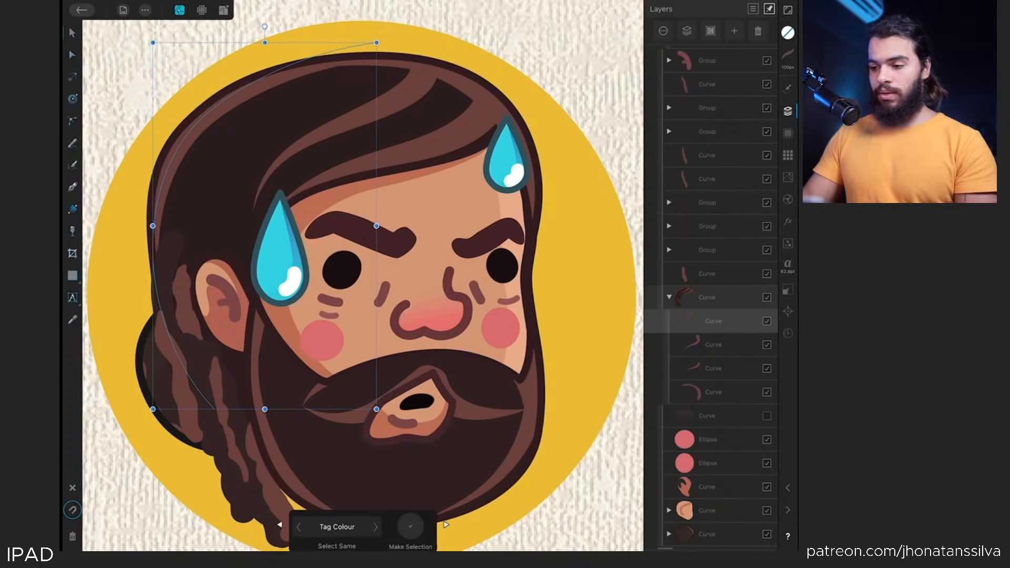
click(663, 31)
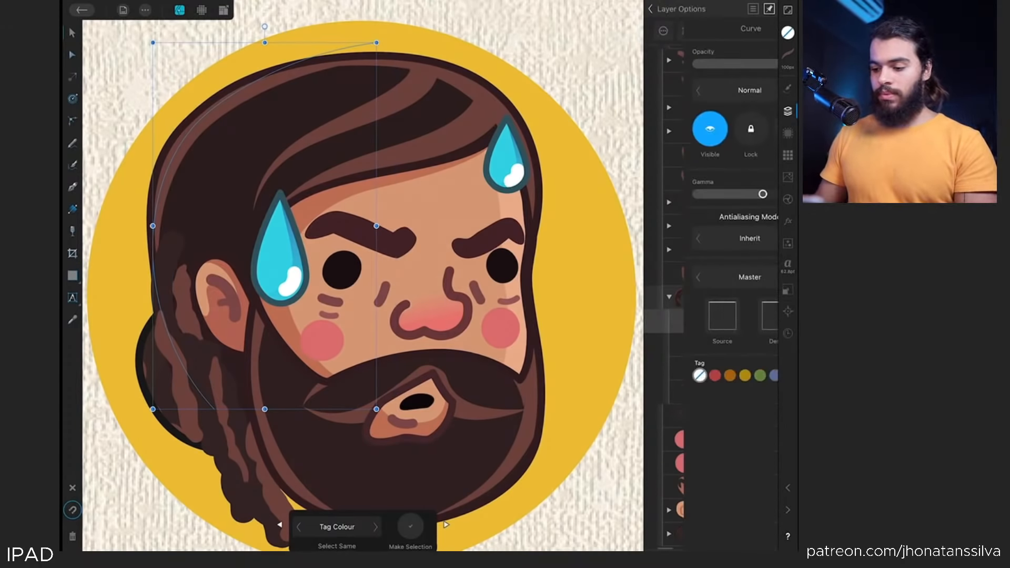
click(655, 117)
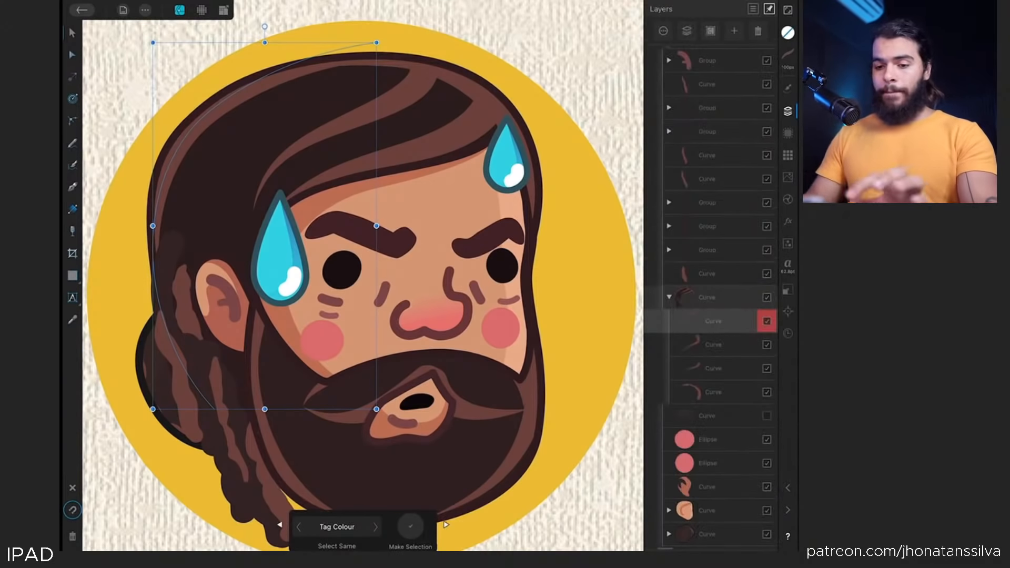
With the Move Tool, use Select Same by Tag Colour to select all red-tagged objects, undoing a trial move
scroll(363, 276, down, 1)
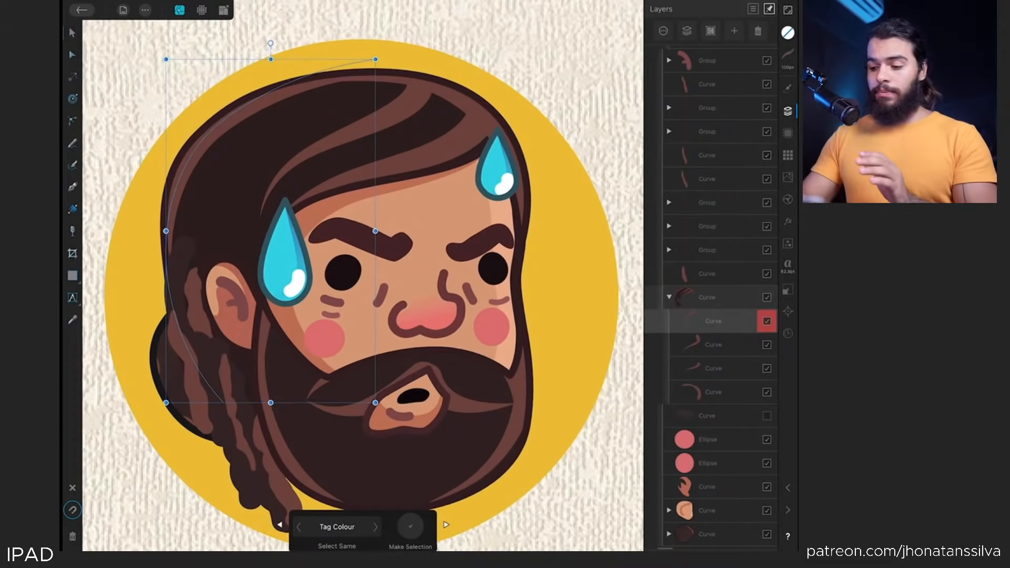
scroll(168, 290, up, 1)
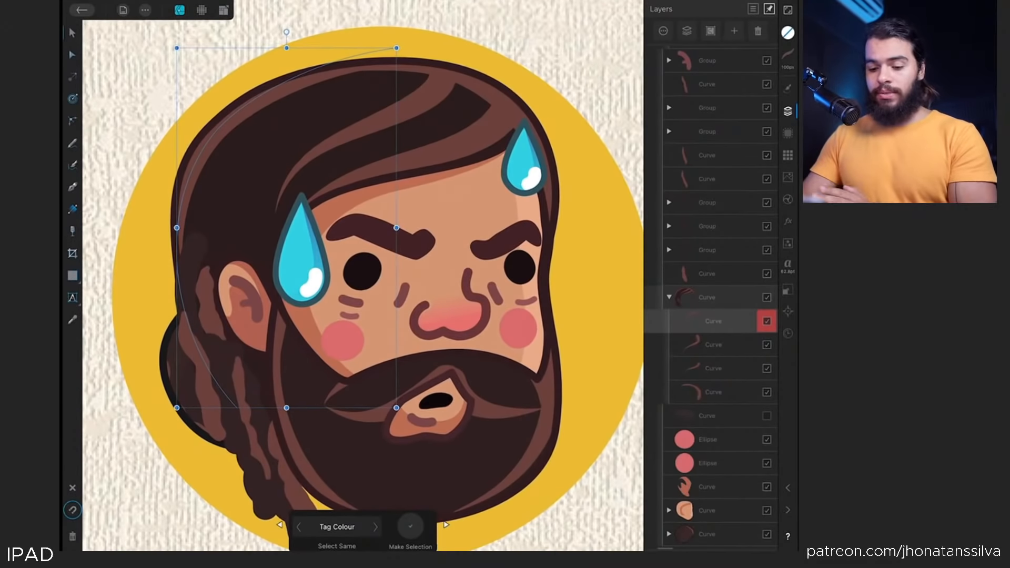
click(72, 33)
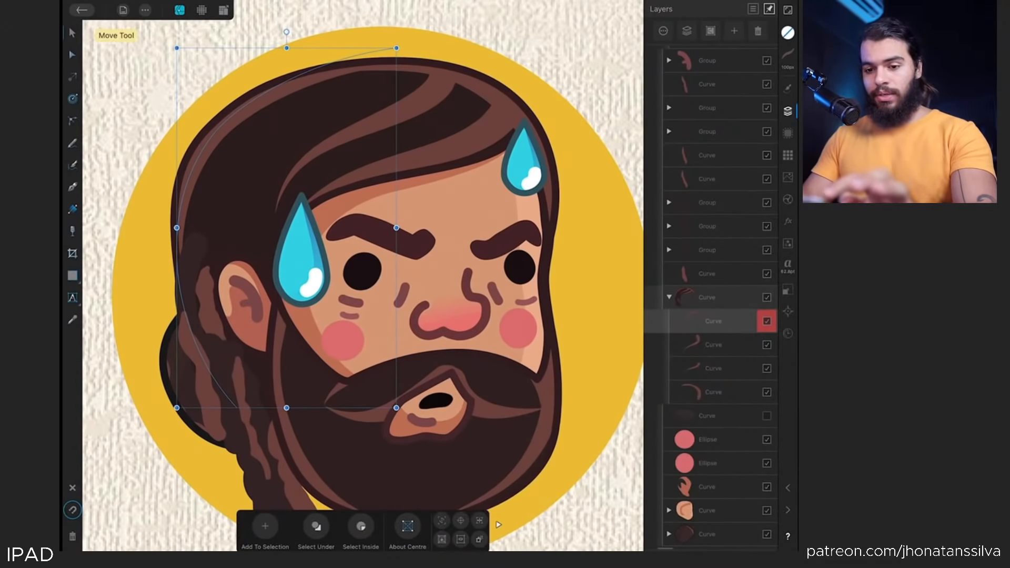
click(73, 32)
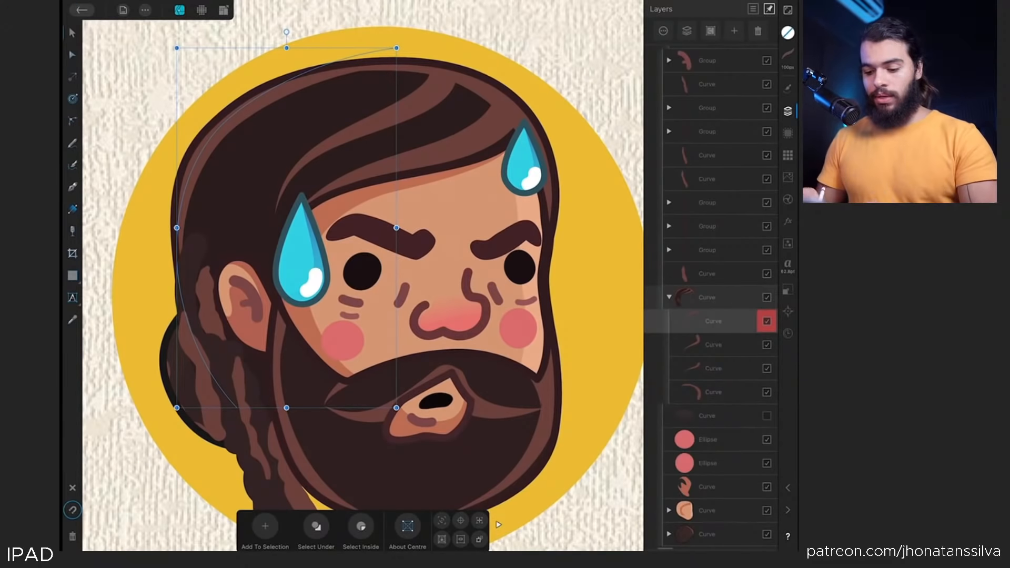
click(498, 524)
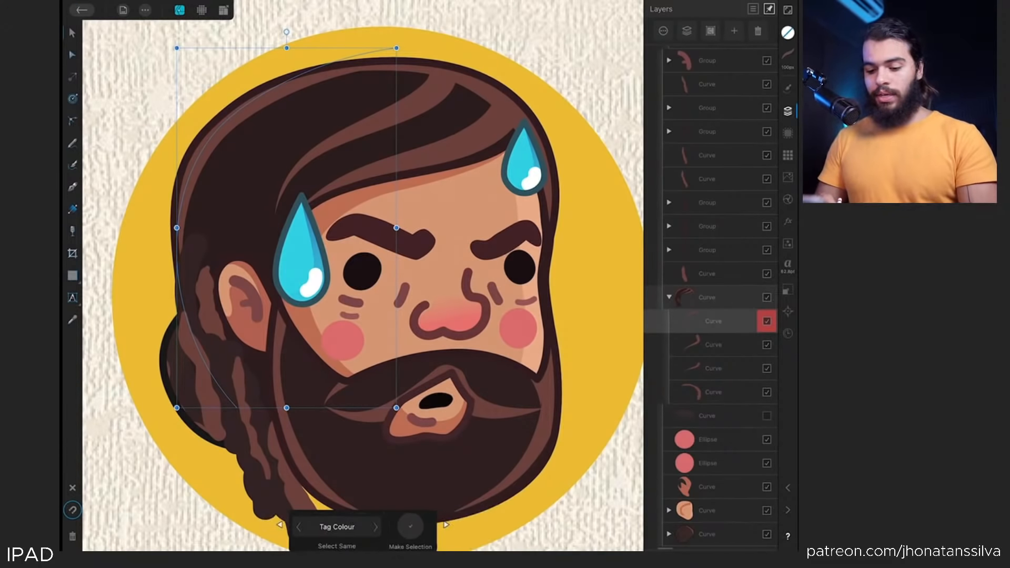
click(336, 526)
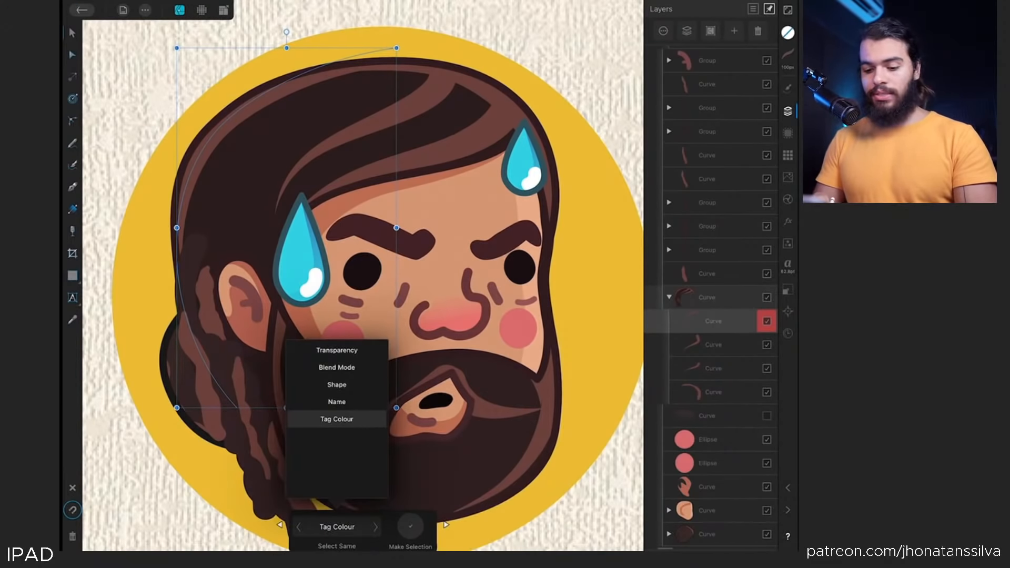
click(337, 418)
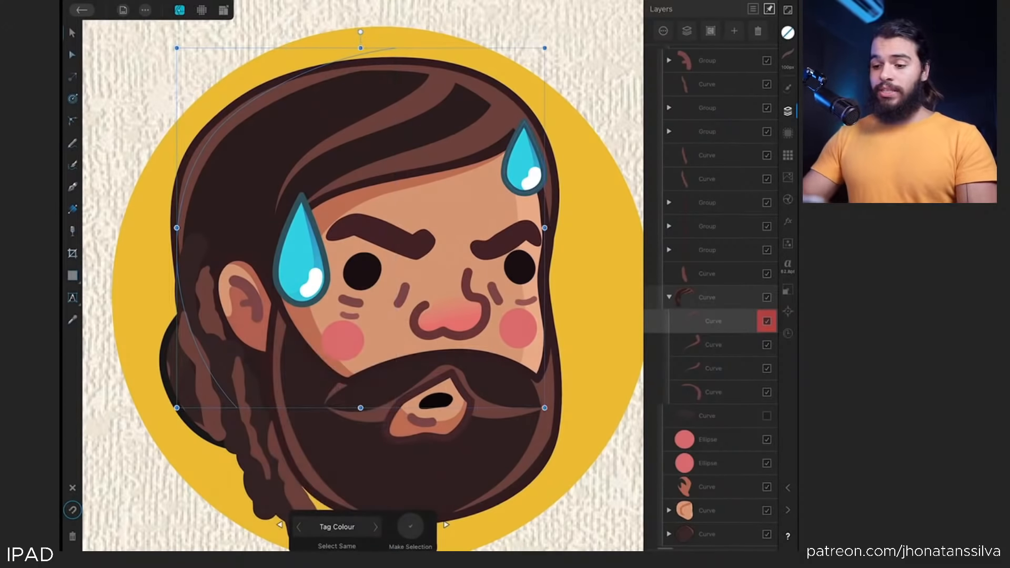
click(488, 202)
drag(488, 201, 509, 235)
key(ctrl+z)
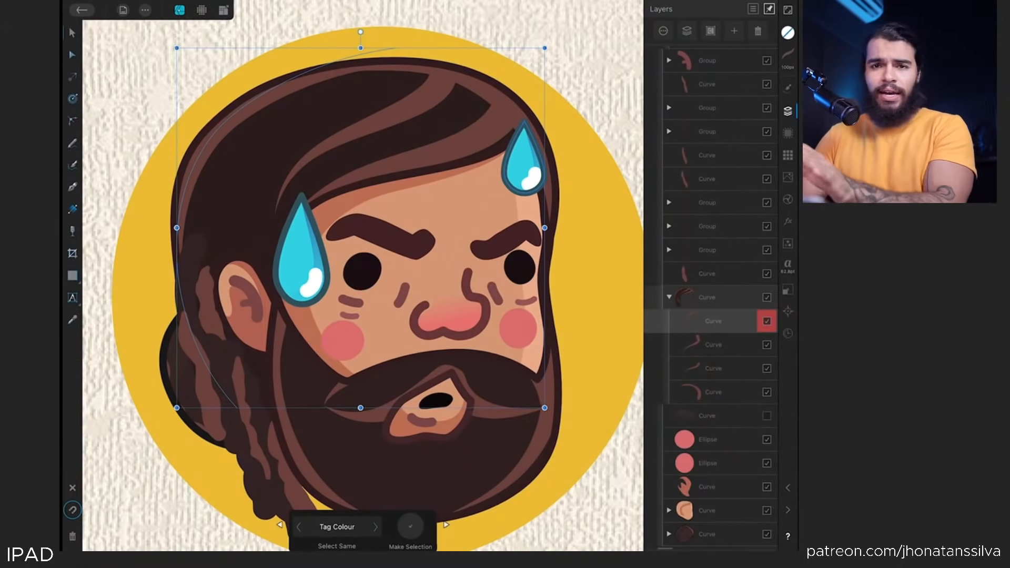
Select both eyes, the mouth and the eyebrows group, and tag the four objects blue
scroll(196, 221, down, 2)
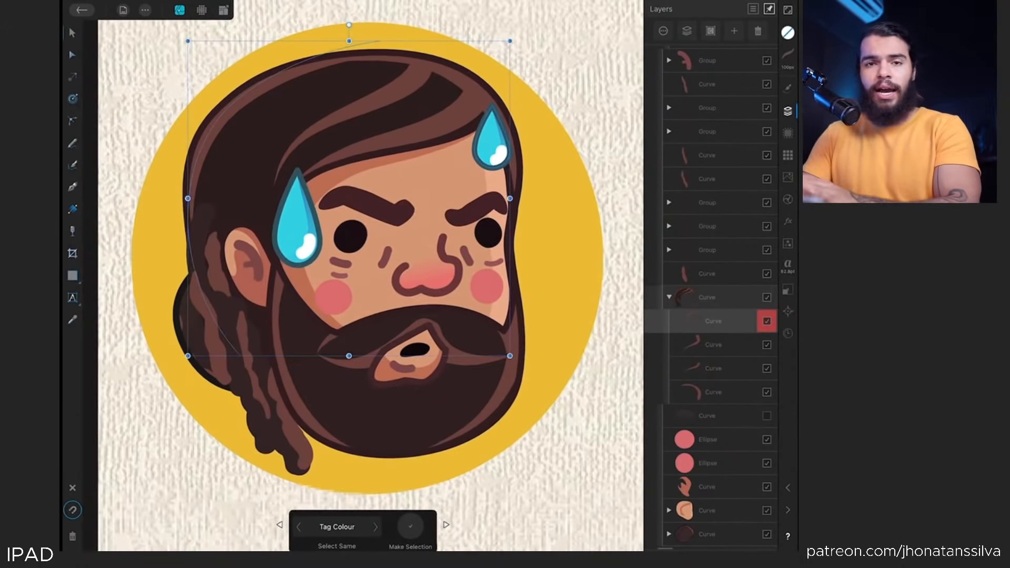
scroll(363, 274, up, 2)
click(340, 220)
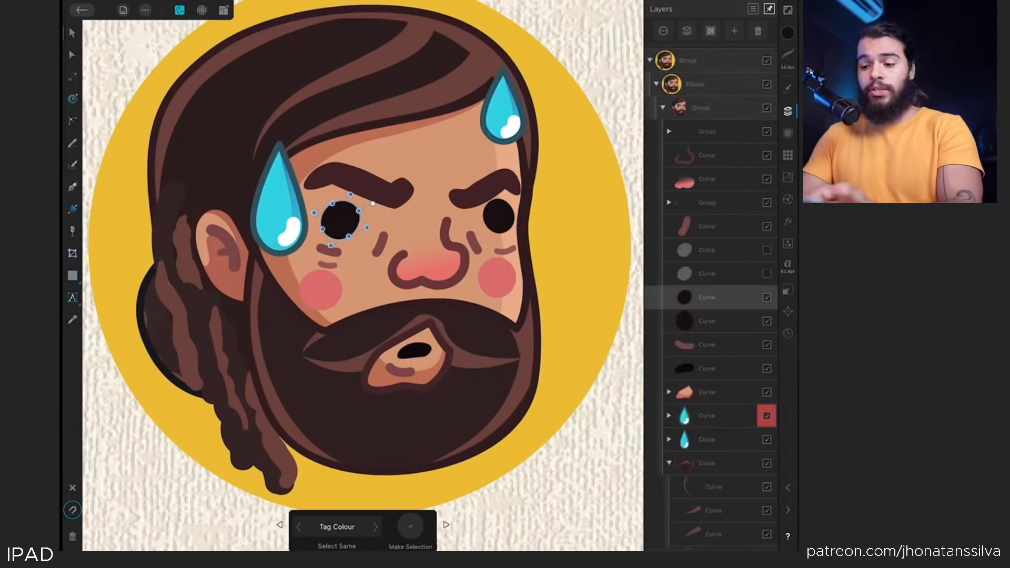
scroll(363, 273, right, 1)
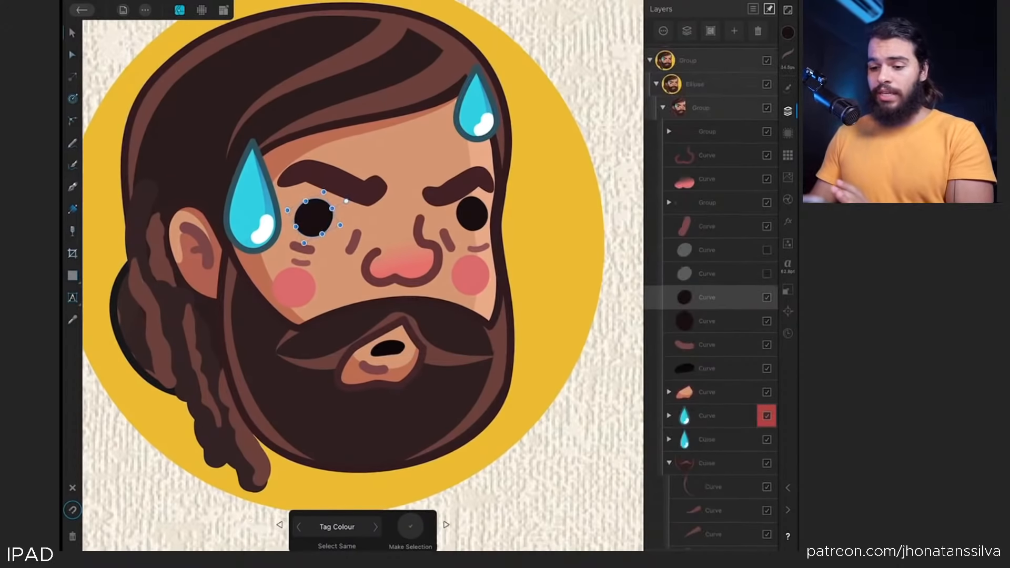
shift+click(707, 321)
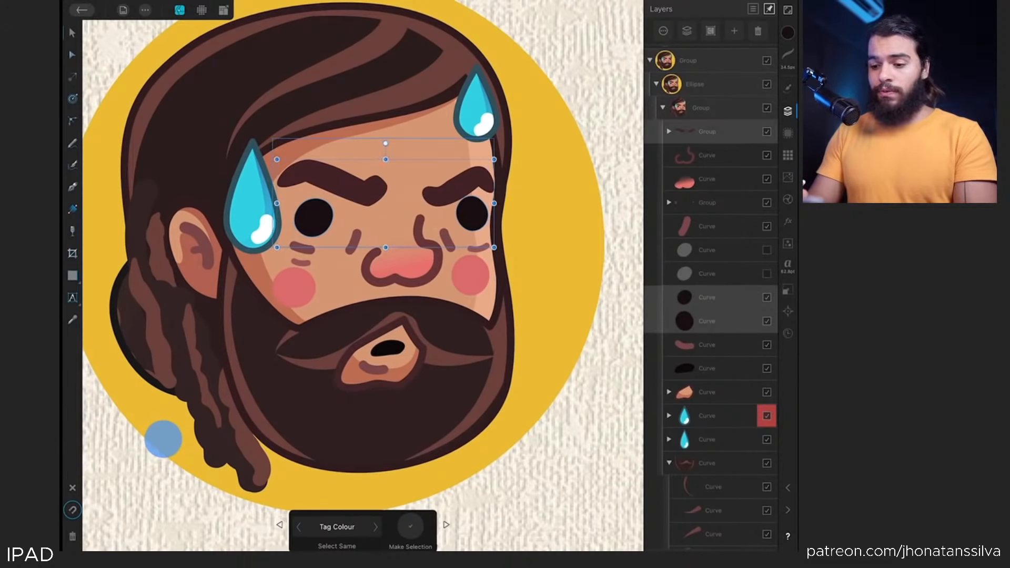
shift+click(706, 368)
shift+click(707, 132)
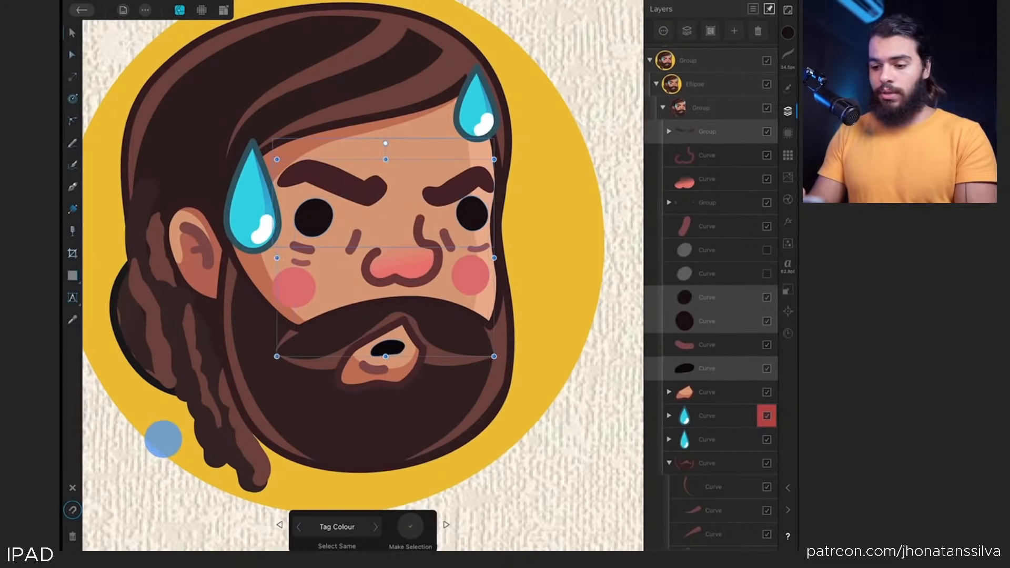
shift+click(467, 180)
shift+click(466, 180)
mouse_move(449, 216)
mouse_down()
mouse_move(424, 203)
mouse_move(458, 187)
mouse_move(450, 211)
mouse_up()
click(663, 30)
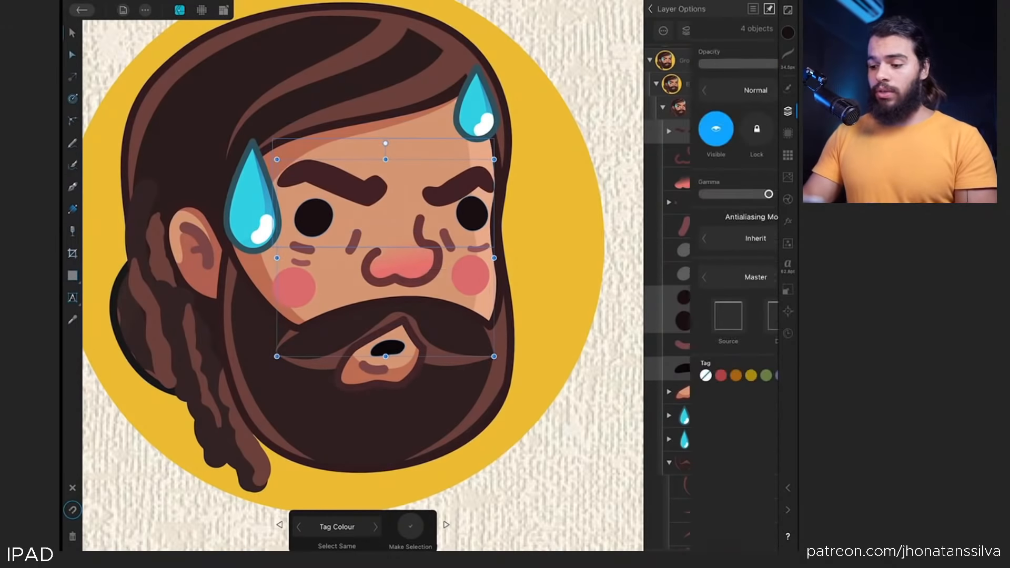
click(735, 375)
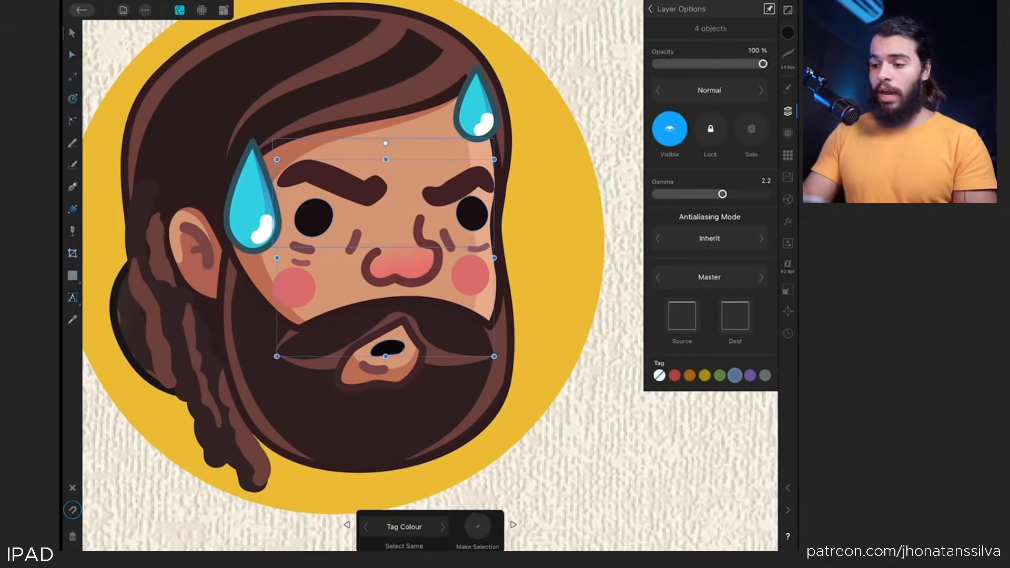
Select the blue-tagged eyebrows group and use Select Same by Tag Colour to select all blue-tagged objects, undoing a trial move
click(651, 9)
click(701, 107)
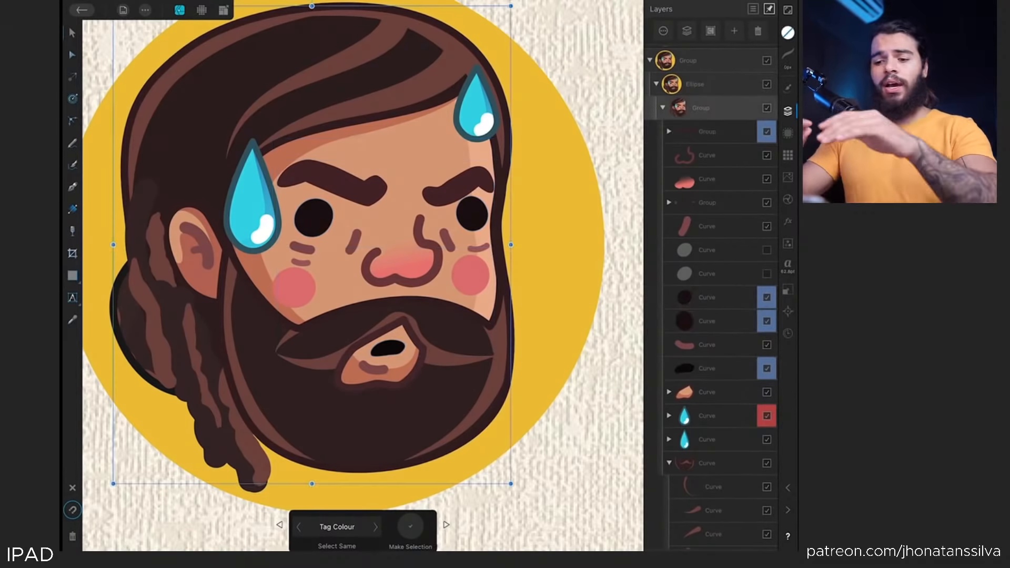
scroll(214, 146, up, 5)
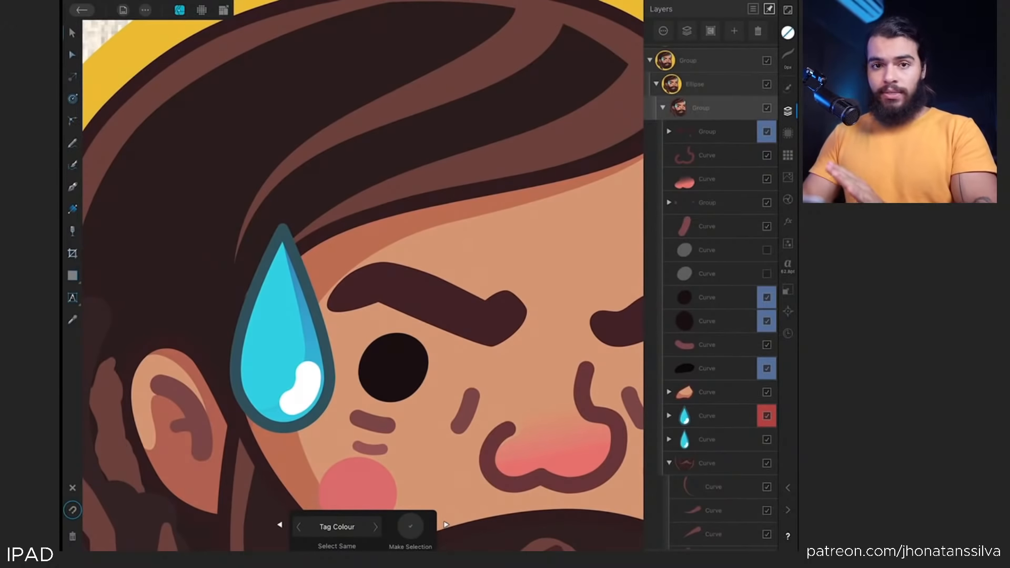
scroll(222, 289, down, 5)
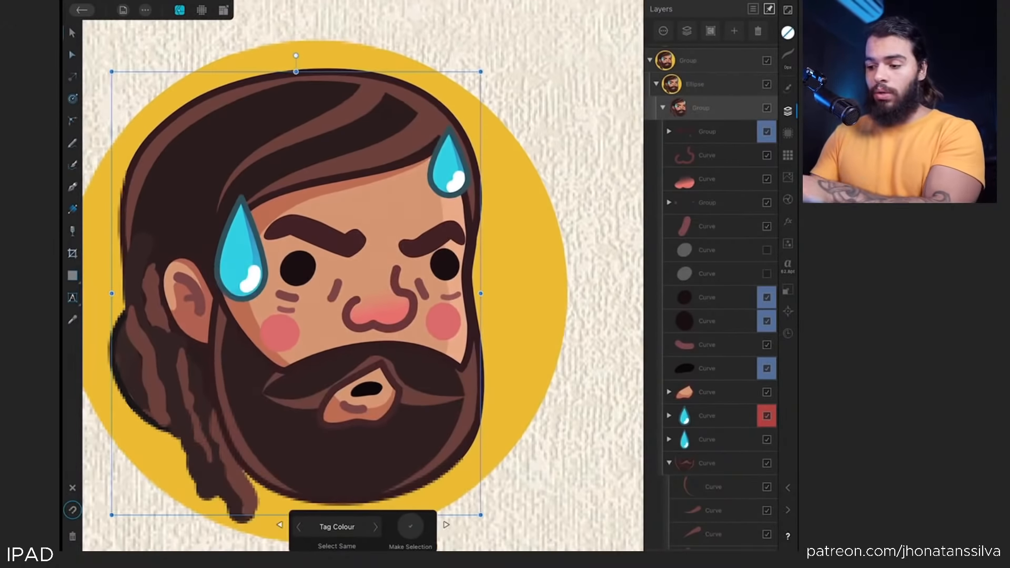
click(707, 132)
scroll(363, 286, down, 1)
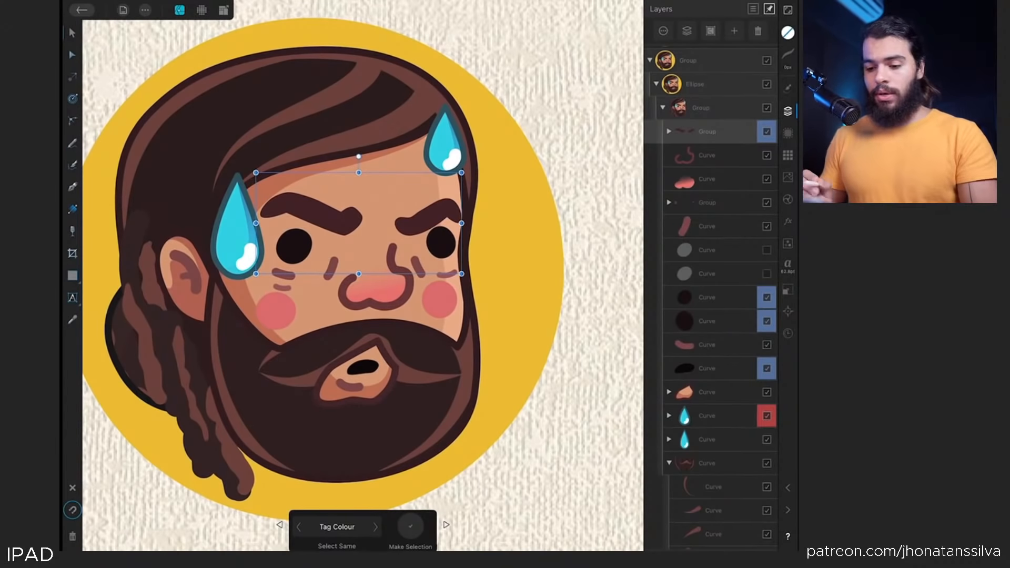
click(410, 527)
mouse_move(394, 309)
mouse_down()
mouse_move(338, 354)
mouse_move(415, 295)
mouse_move(383, 287)
mouse_move(413, 311)
mouse_move(392, 318)
mouse_move(400, 326)
mouse_move(406, 305)
mouse_up()
key(ctrl+z)
scroll(203, 352, down, 1)
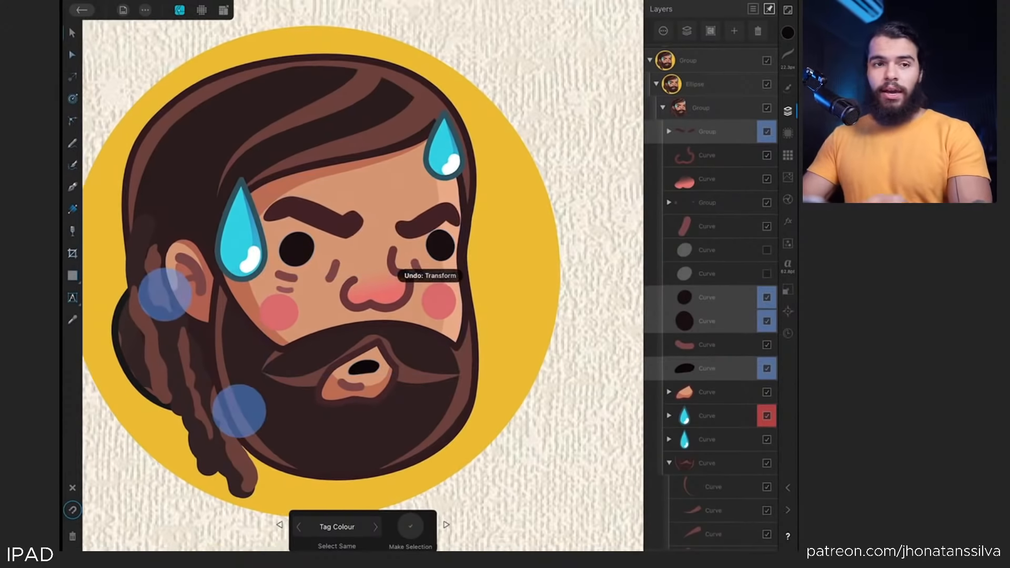
scroll(202, 353, up, 1)
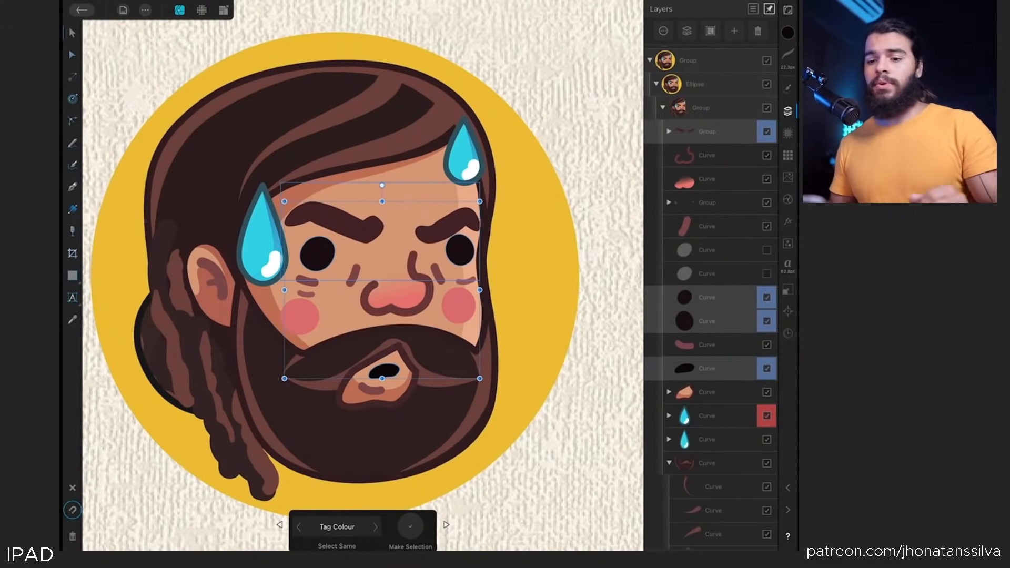
scroll(214, 252, down, 3)
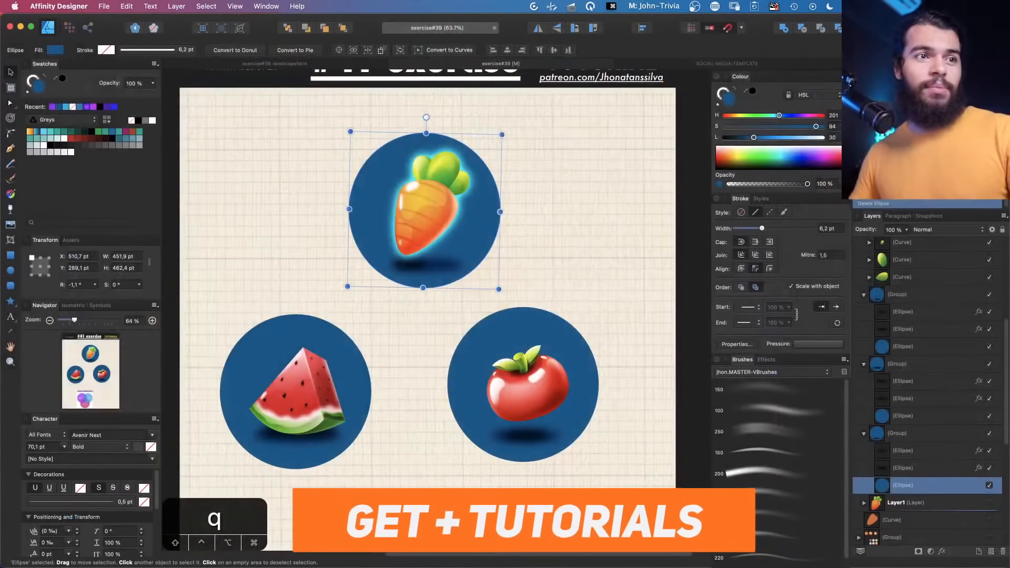
Switch to XMind and review the mind map topics on Select Same and Custom Brush from Pixel Layer
key(super+Tab)
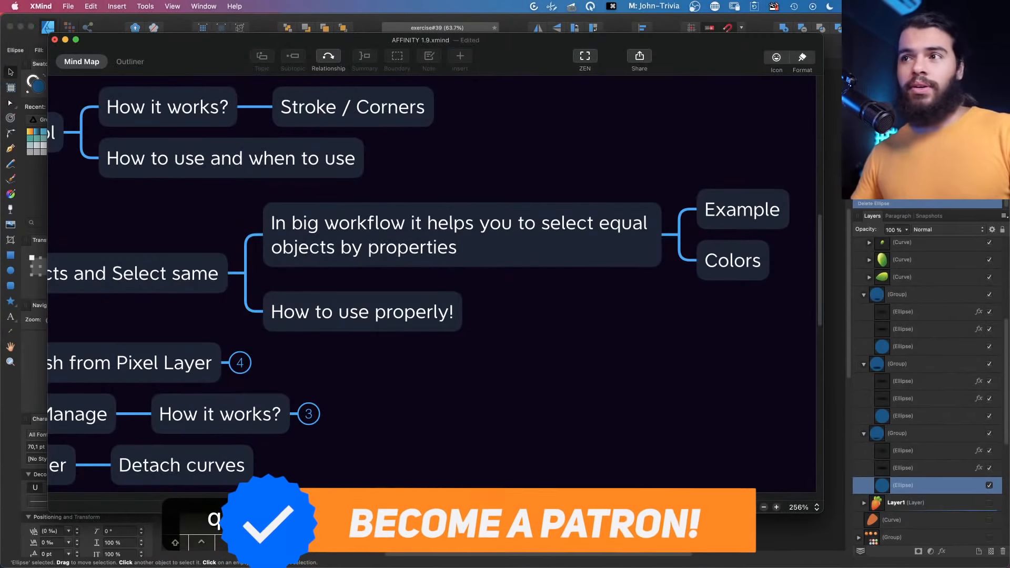
drag(562, 306, 541, 302)
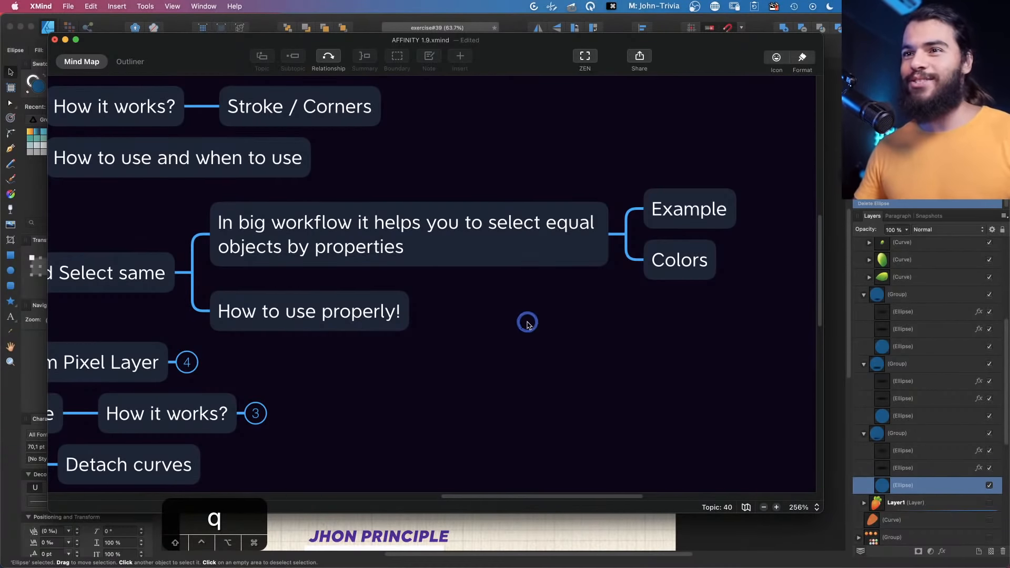
drag(527, 322, 540, 295)
click(362, 275)
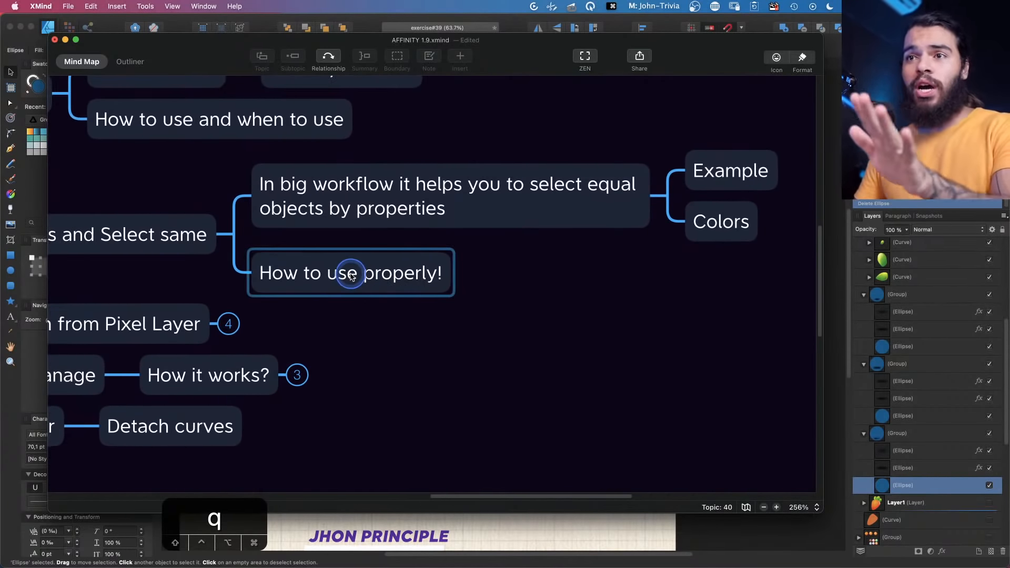
drag(487, 308, 653, 308)
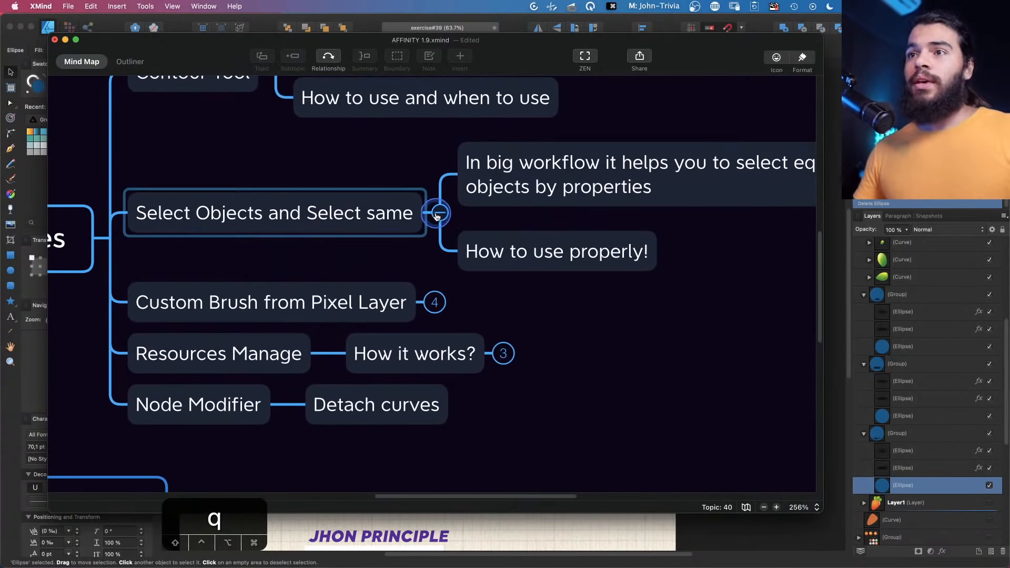
click(452, 220)
click(314, 255)
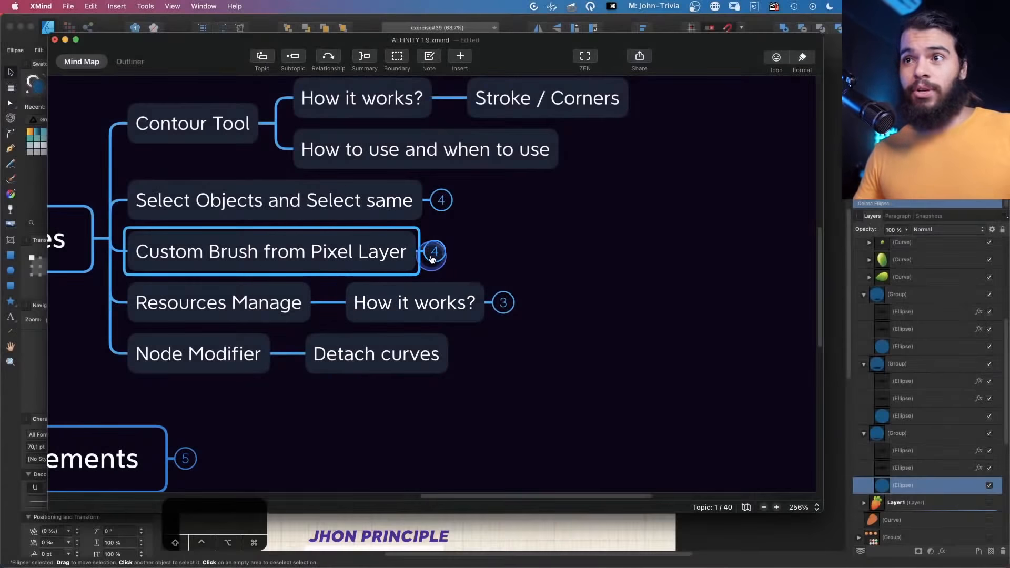
click(435, 252)
click(457, 259)
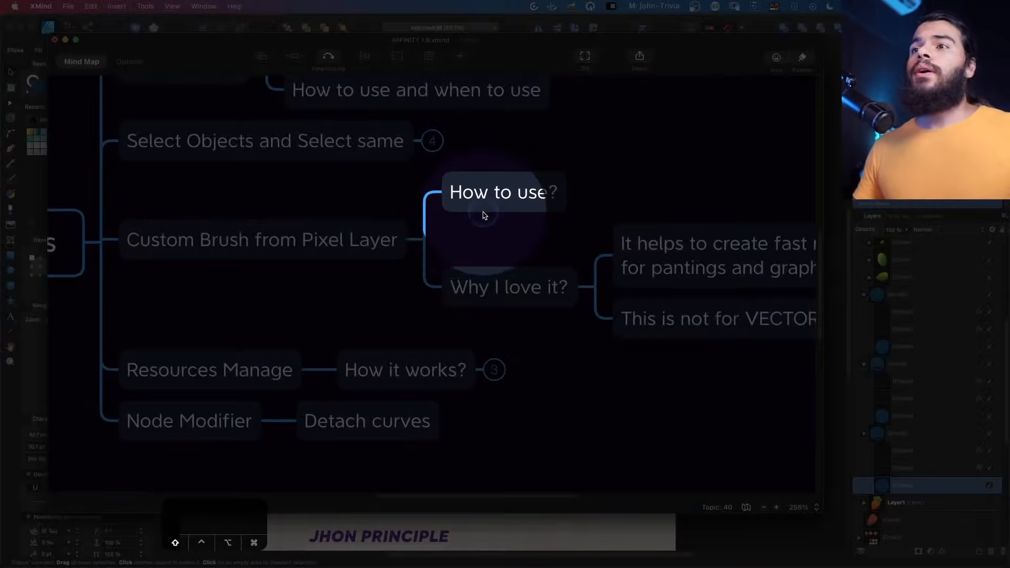
drag(507, 237, 472, 246)
Return to Affinity Designer and switch the document to the Pixel Persona
click(1004, 326)
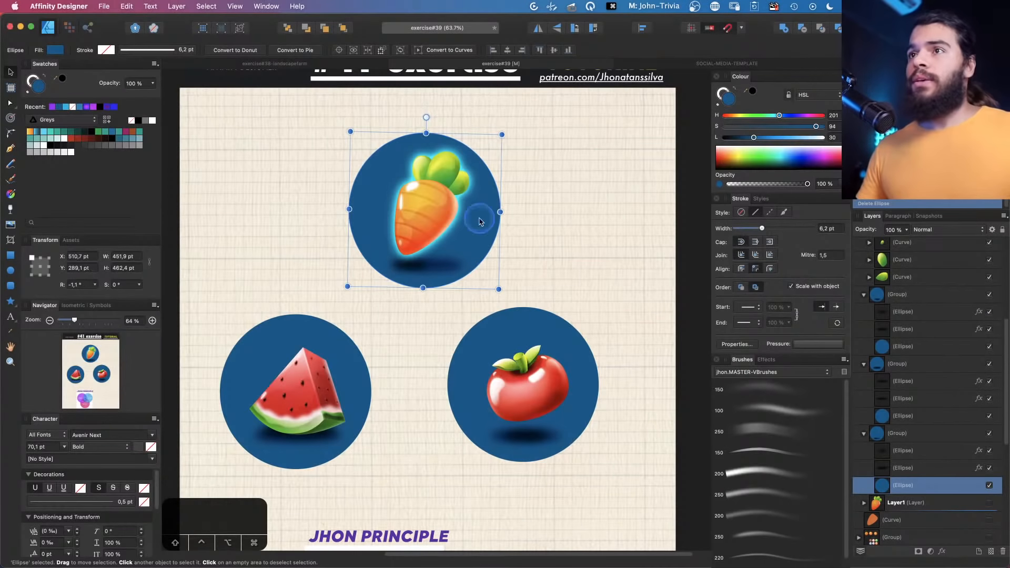
key(z)
key(space)
drag(444, 206, 390, 235)
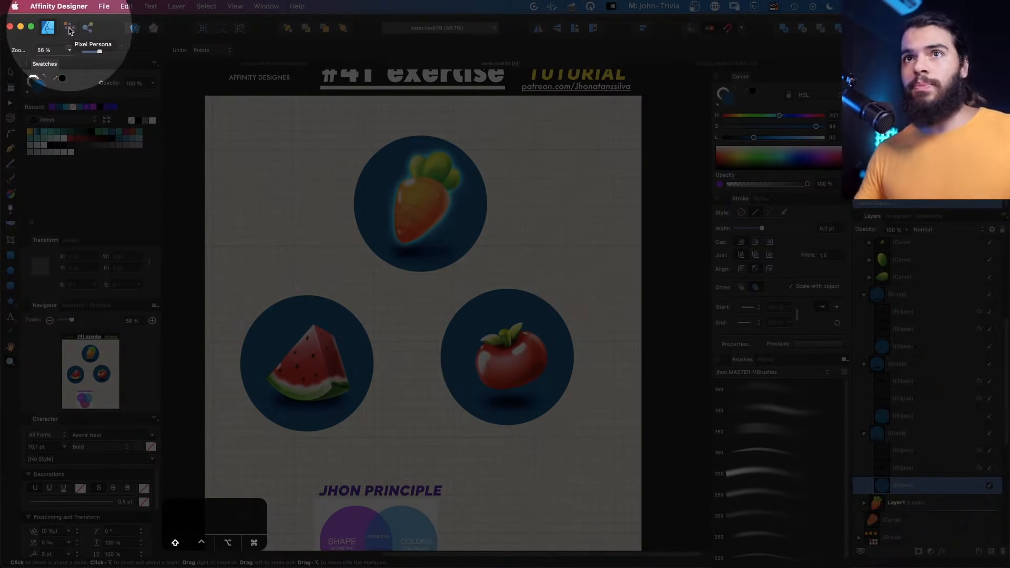
click(69, 30)
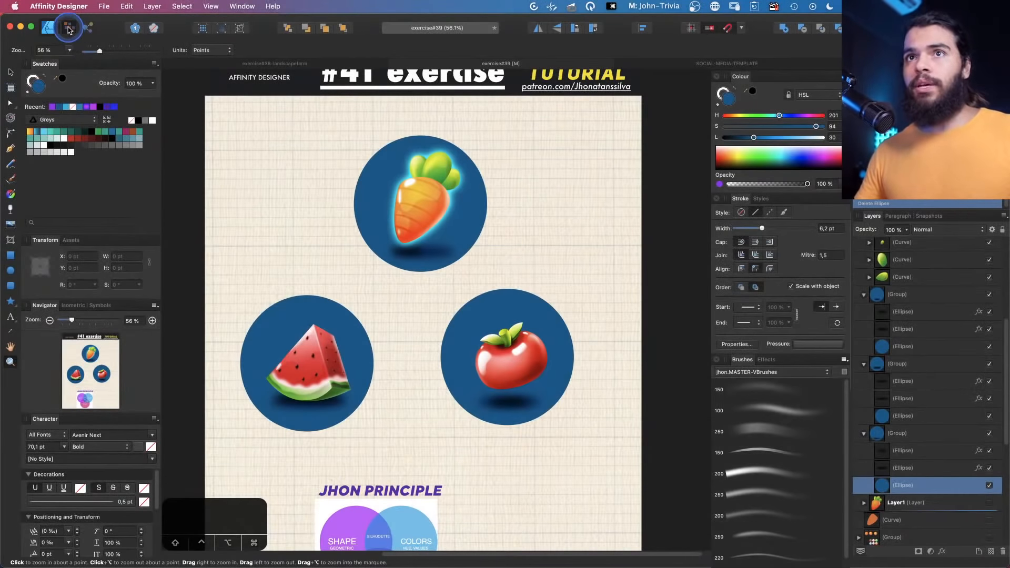
Select the Paint Brush Tool and switch the brush category to Dry Media
key(z)
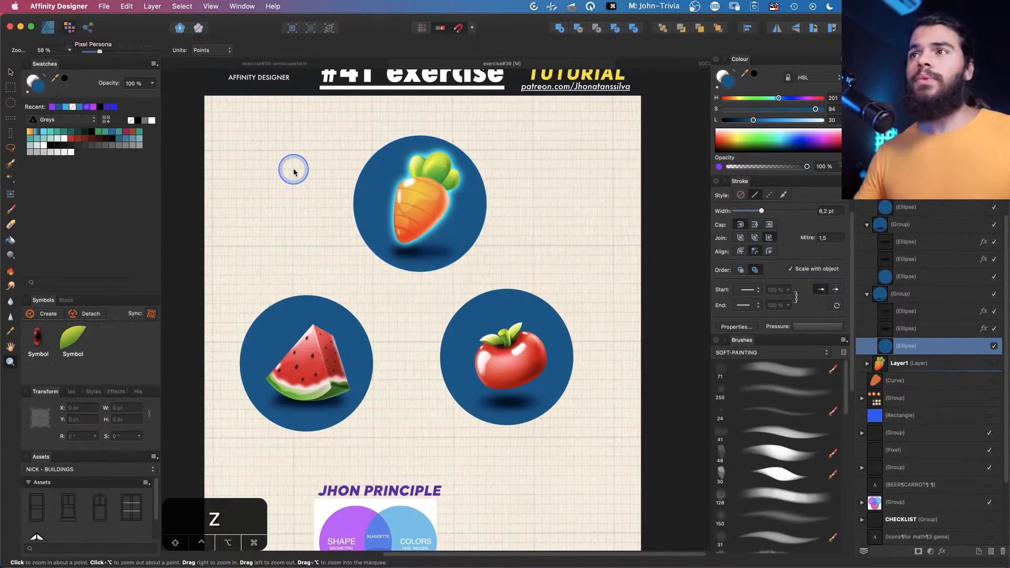
key(space)
drag(261, 221, 309, 241)
drag(282, 206, 327, 216)
key(b)
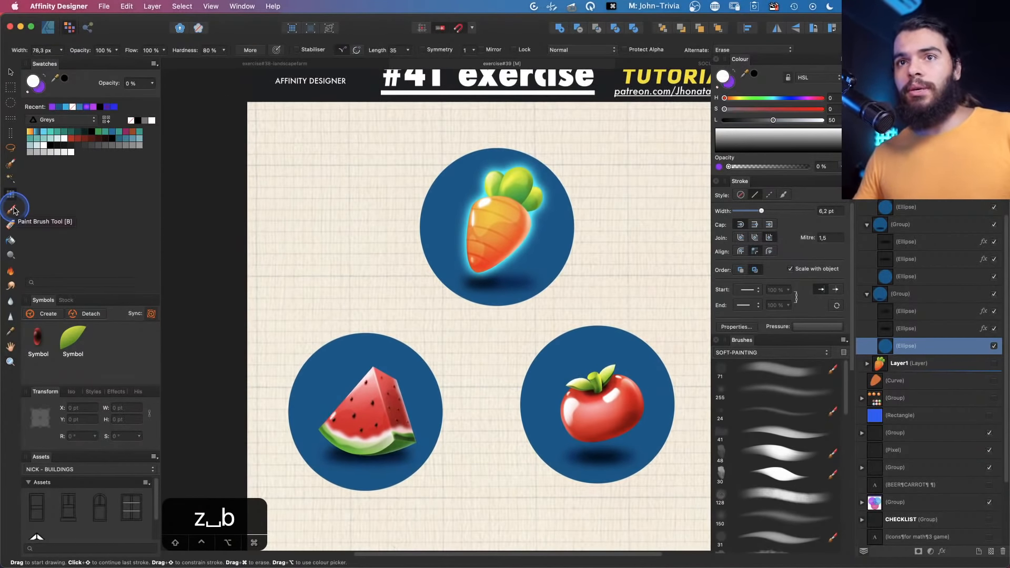
click(13, 210)
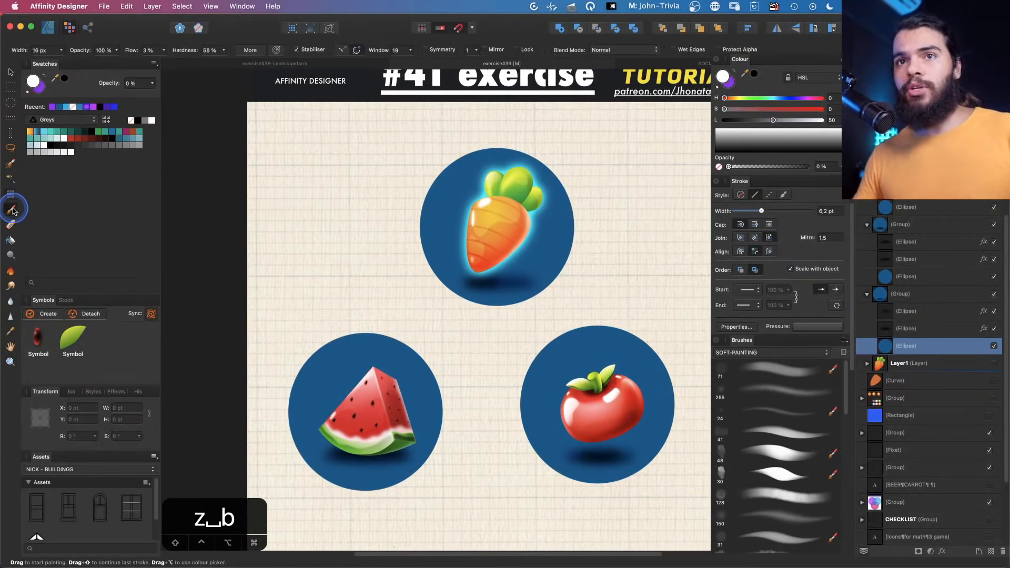
click(734, 354)
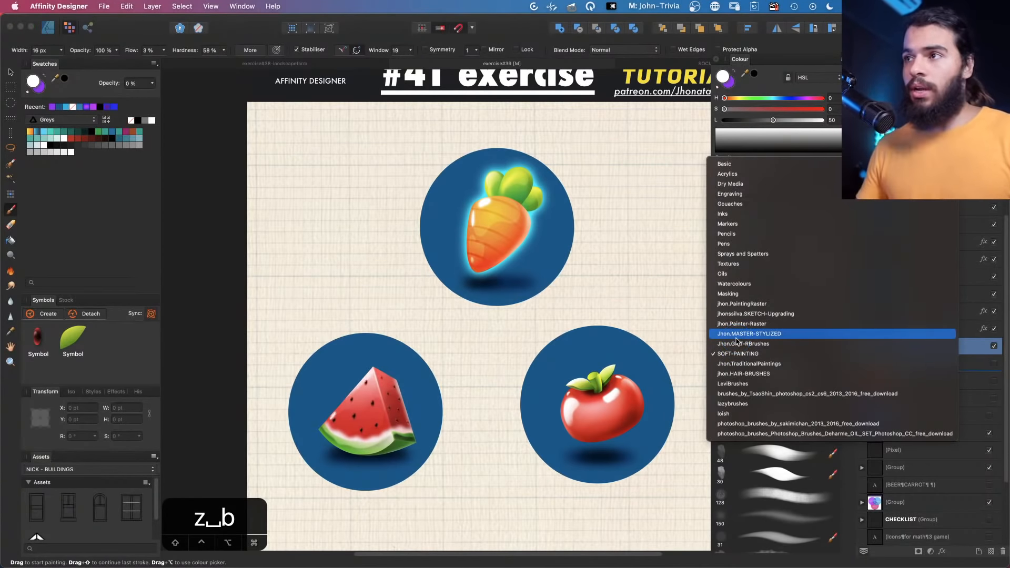
click(733, 186)
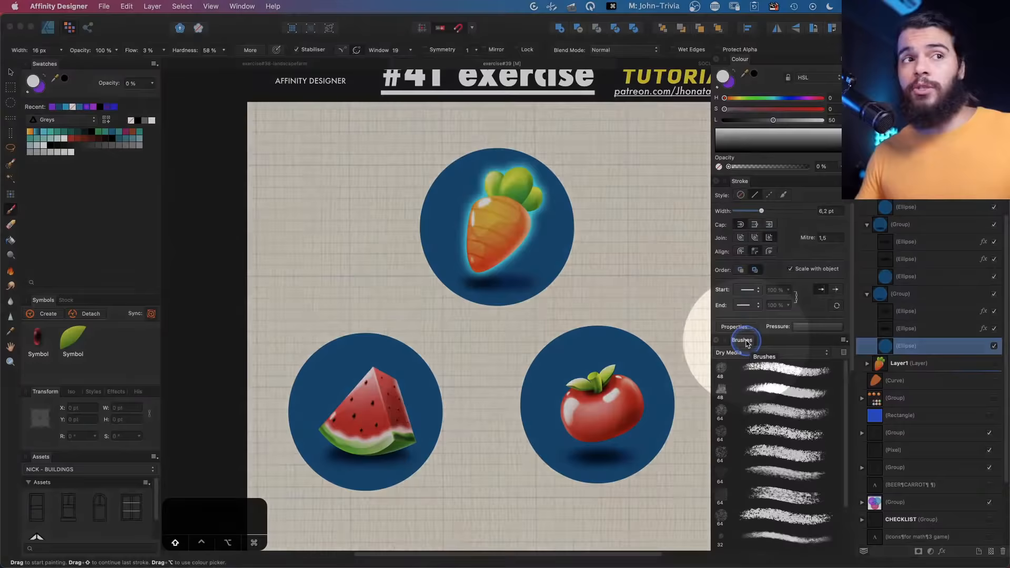
click(210, 6)
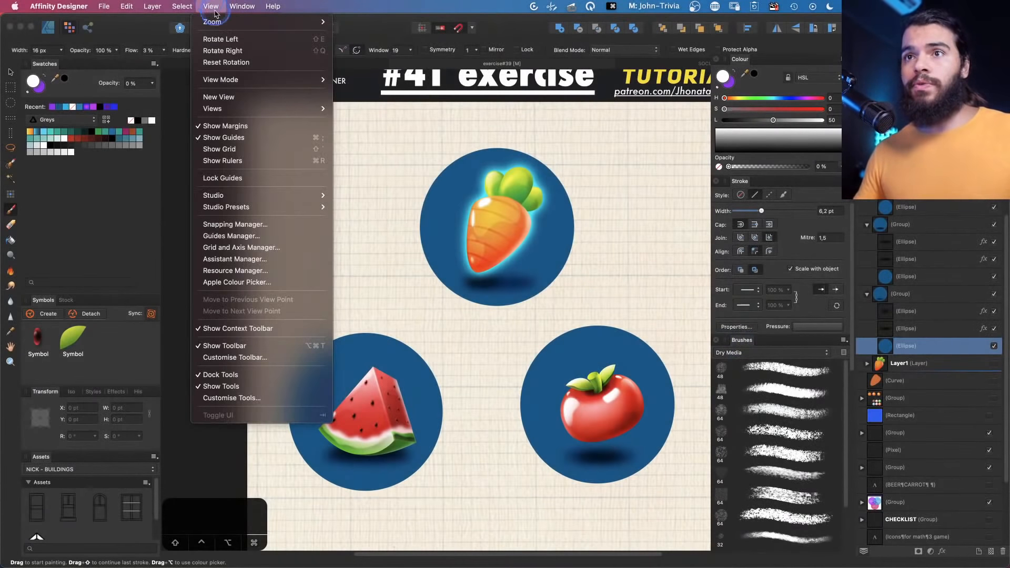
mouse_move(264, 196)
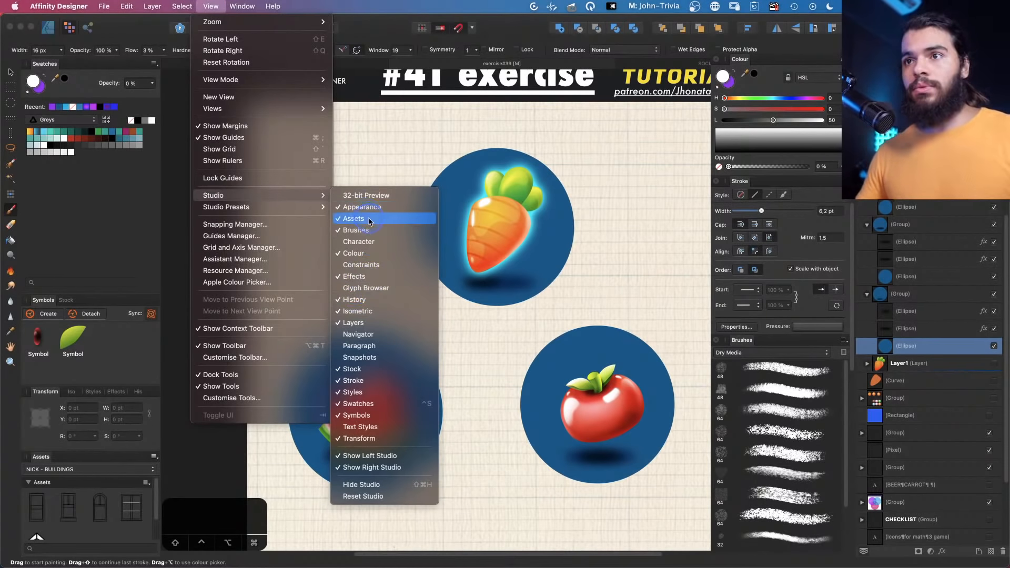
key(Escape)
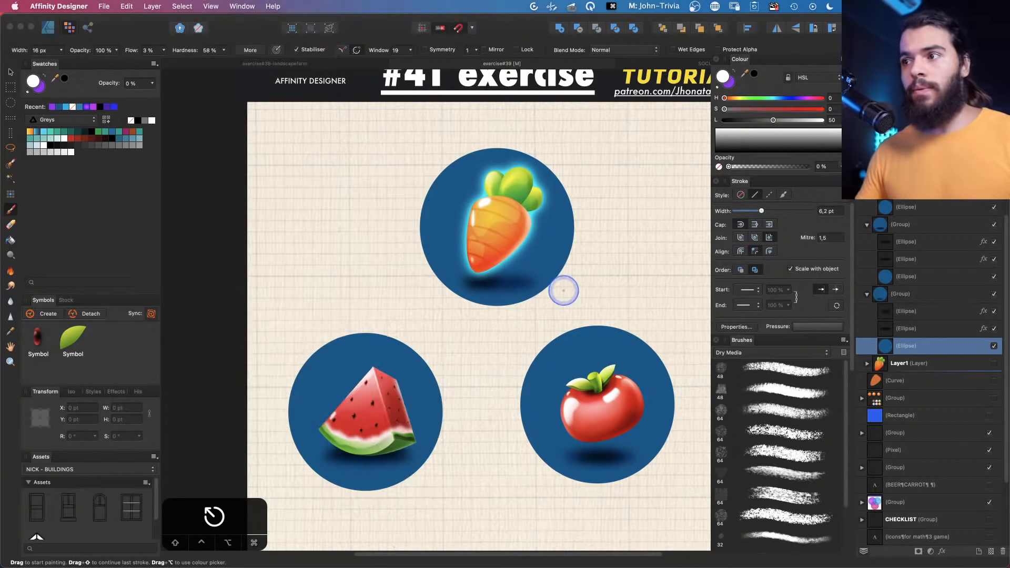
Pick the first Dry Media brush and add a new pixel layer
click(767, 371)
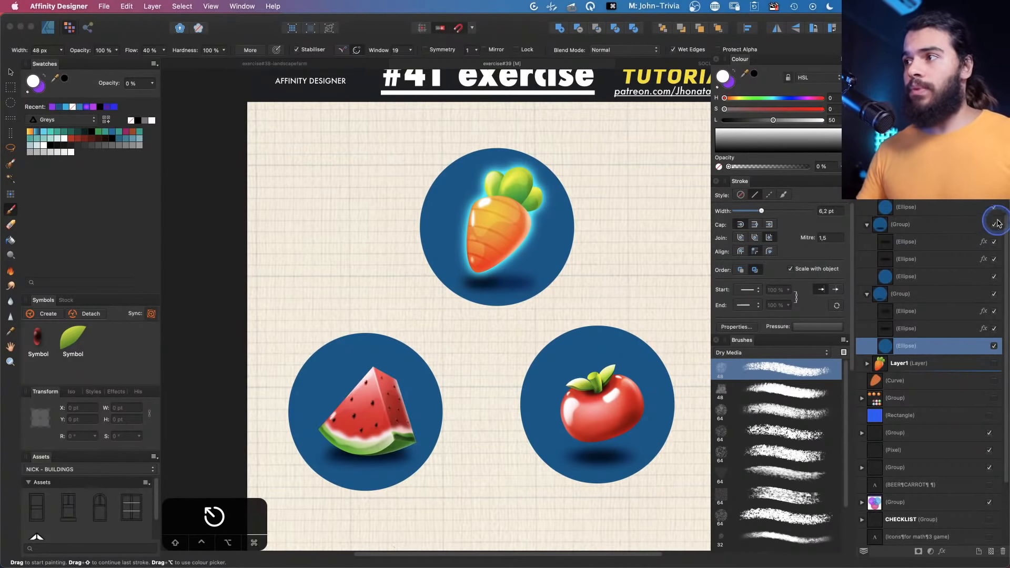
scroll(1006, 227, up, 5)
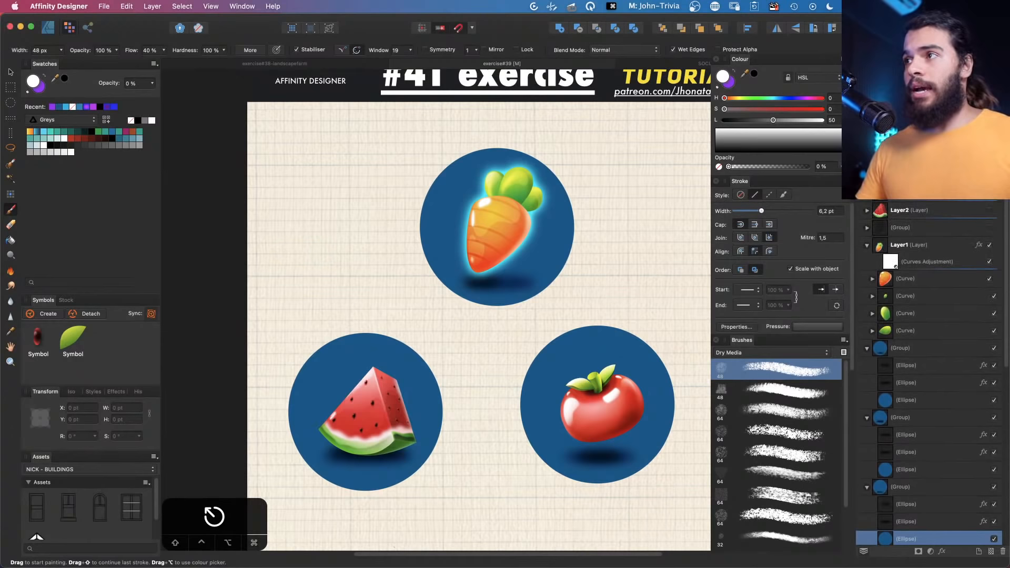
key(Escape)
click(992, 552)
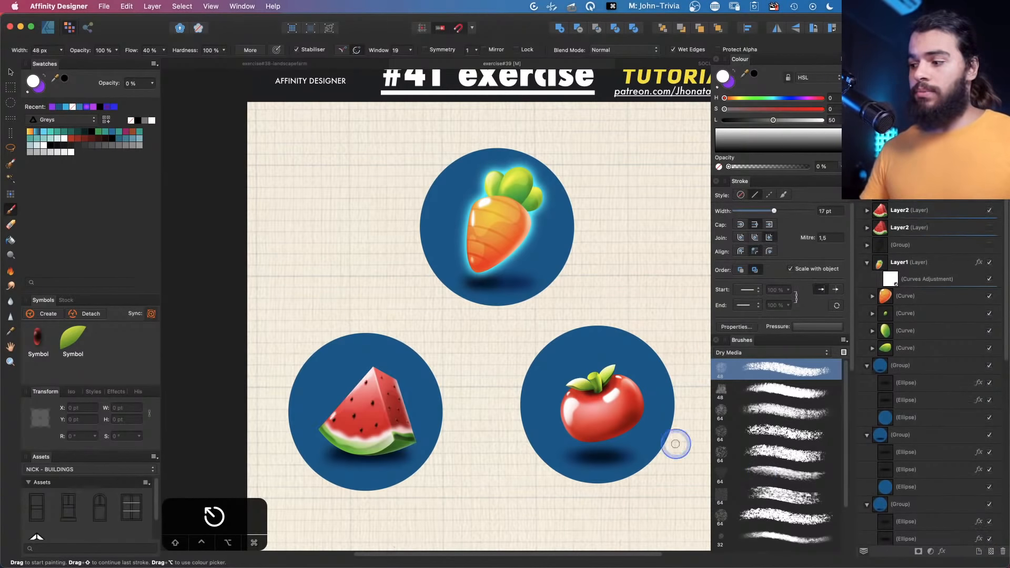
Switch the brush category to jhon.PaintingRaster and pick a tapered stroke brush
key(z)
mouse_move(349, 207)
mouse_down()
mouse_move(374, 218)
mouse_move(349, 246)
mouse_move(348, 265)
mouse_up()
key(space)
key(b)
key(space)
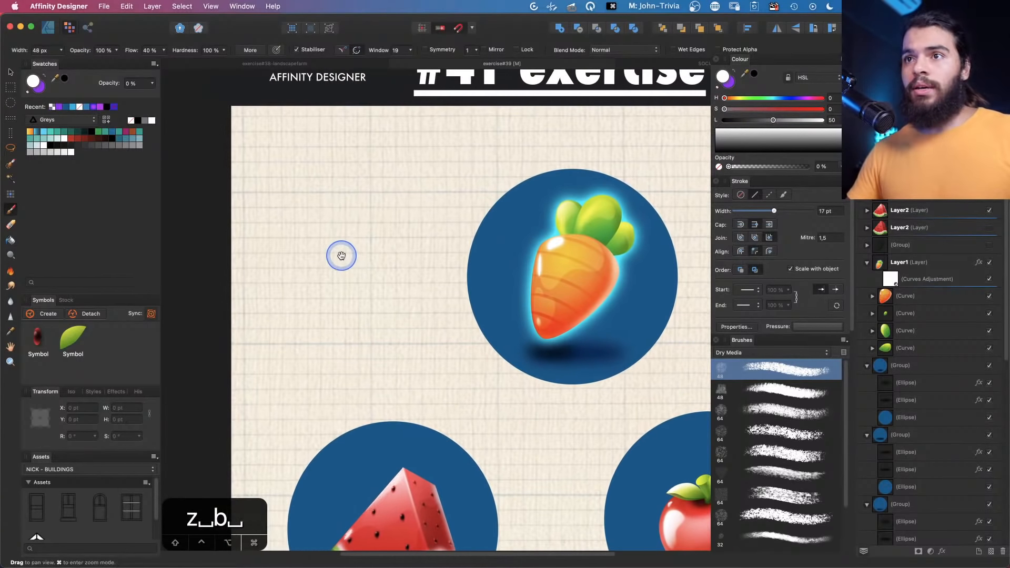
click(770, 353)
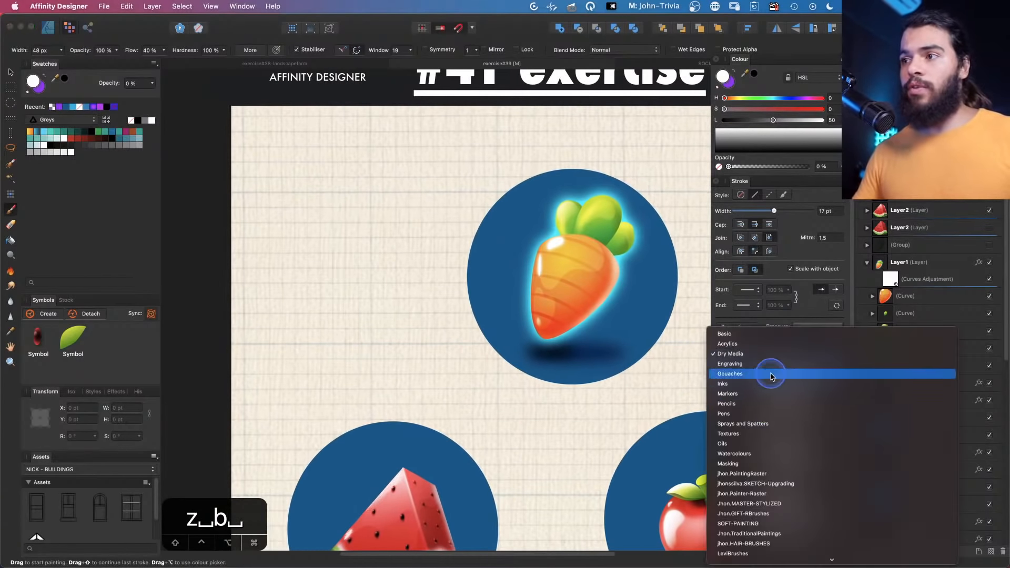
click(753, 473)
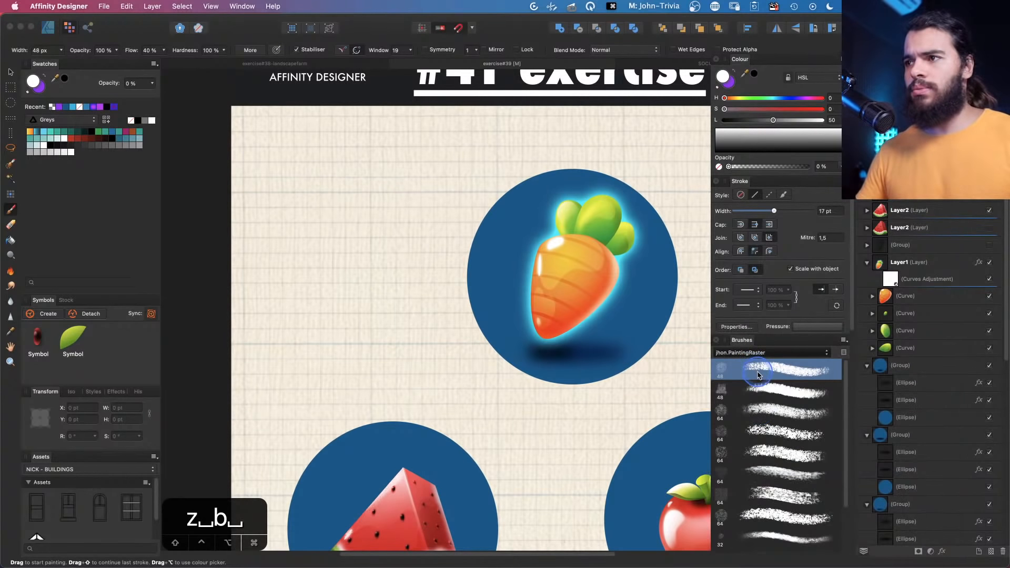
click(766, 372)
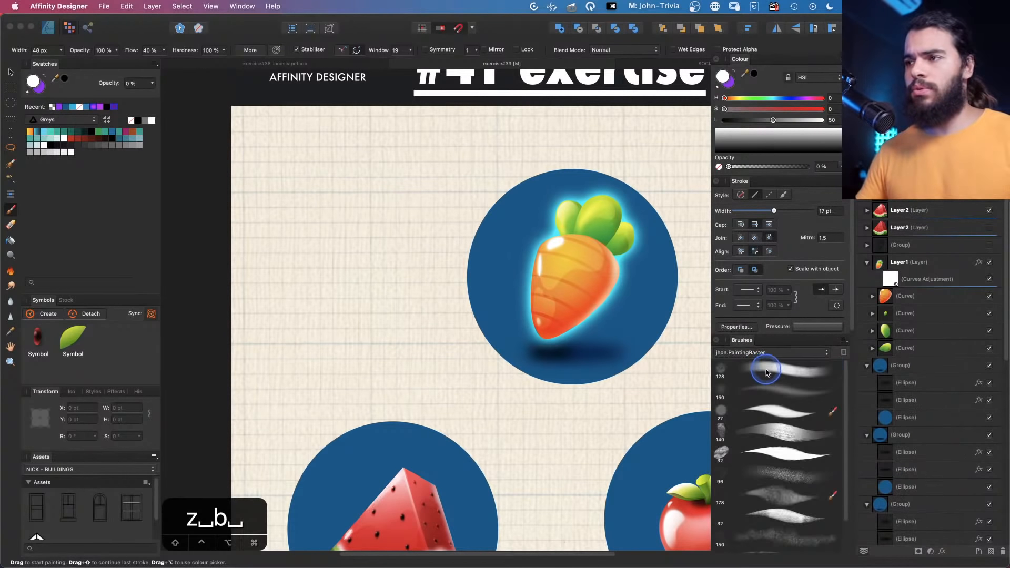
click(768, 453)
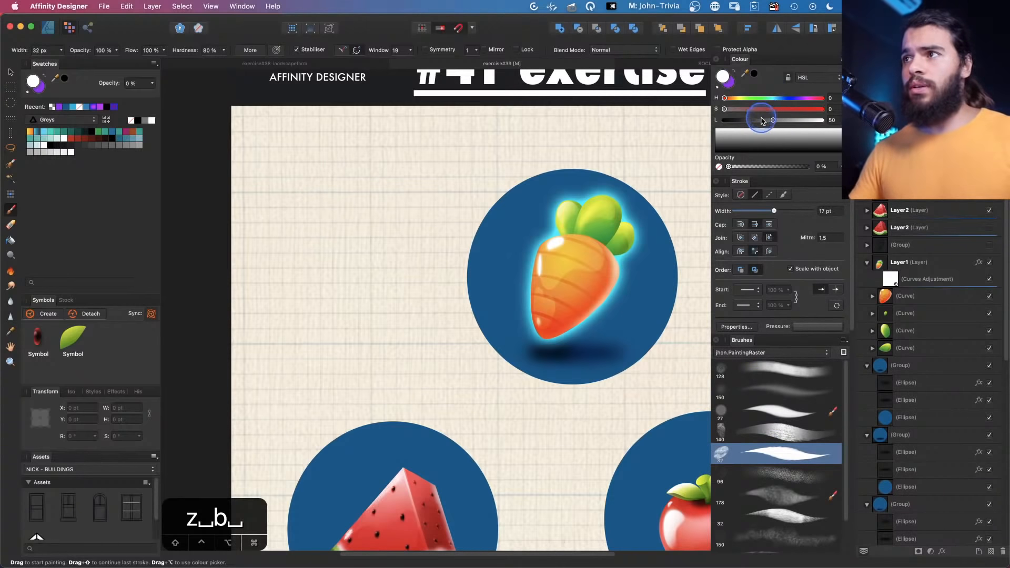
Darken the brush colour's lightness to 22 and paint freehand test strokes on the empty canvas area
drag(761, 121, 745, 120)
mouse_move(316, 248)
mouse_down()
mouse_move(322, 200)
mouse_move(350, 220)
mouse_up()
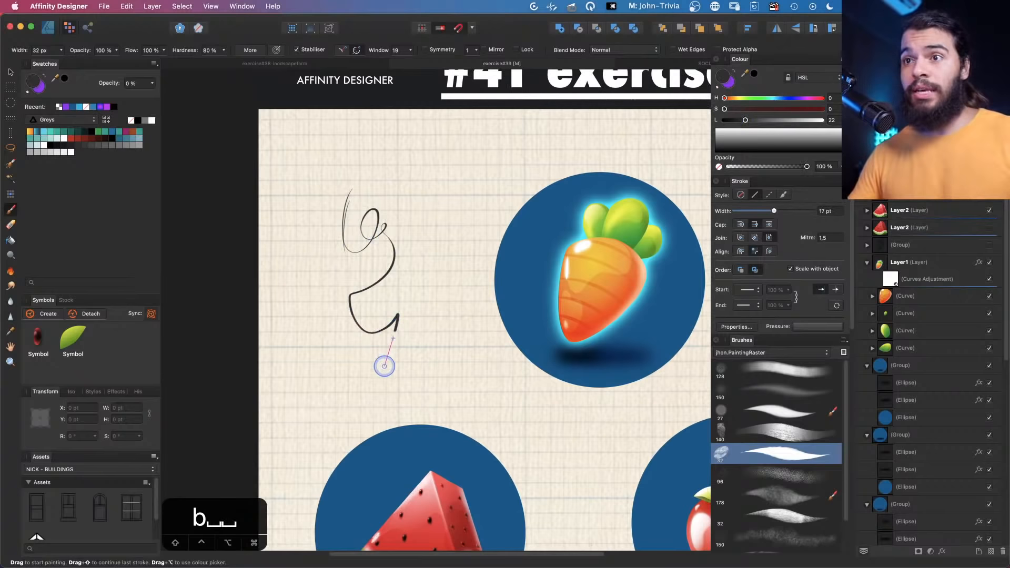
mouse_move(383, 383)
mouse_down()
mouse_move(301, 278)
mouse_move(368, 174)
mouse_up()
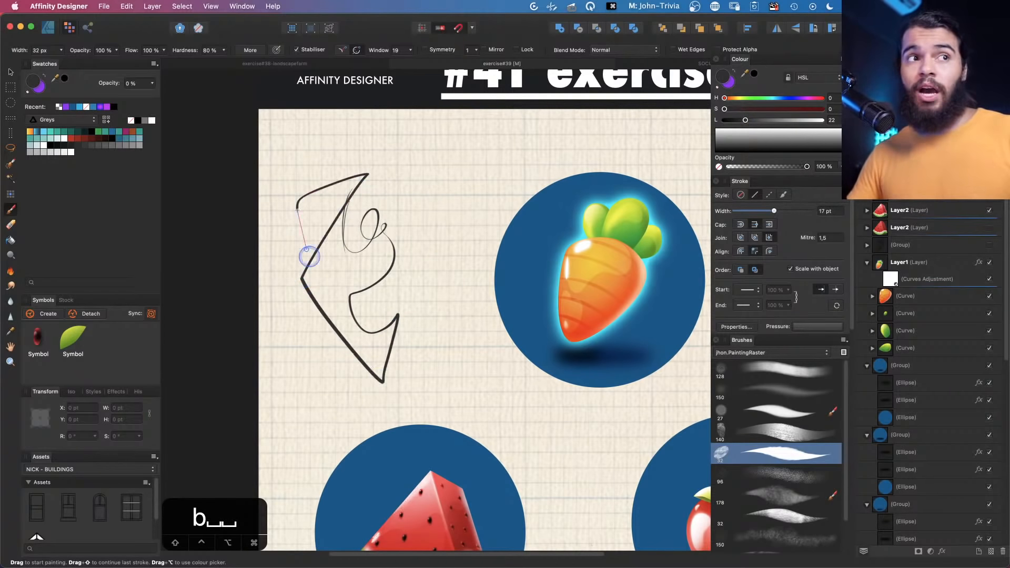
mouse_move(309, 256)
mouse_down()
mouse_move(397, 266)
mouse_move(390, 246)
mouse_move(421, 182)
mouse_move(438, 227)
mouse_move(421, 231)
mouse_up()
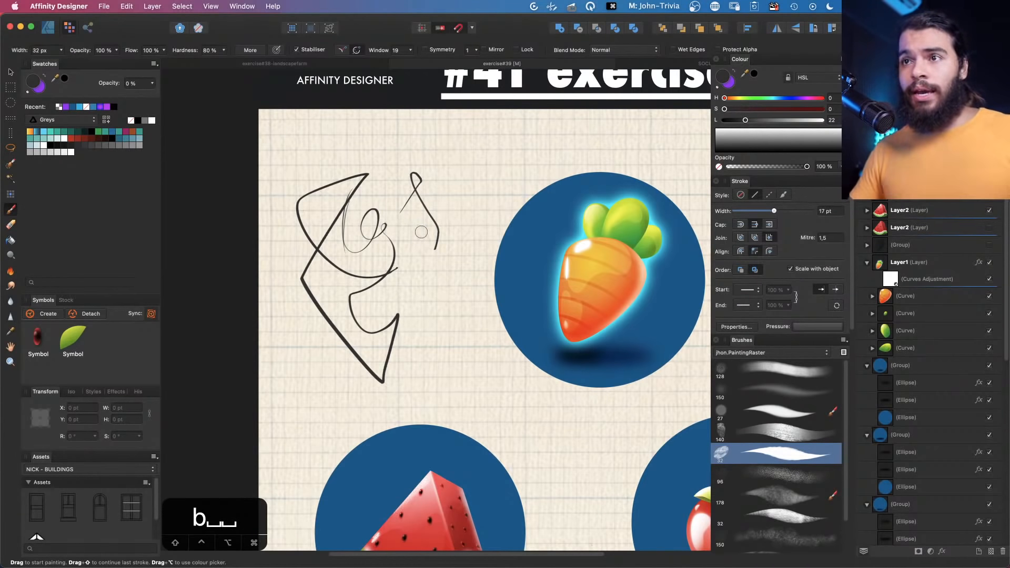
Undo the four freehand test strokes
key(super+z)
key(super+z)
key(super+z)
key(super+z)
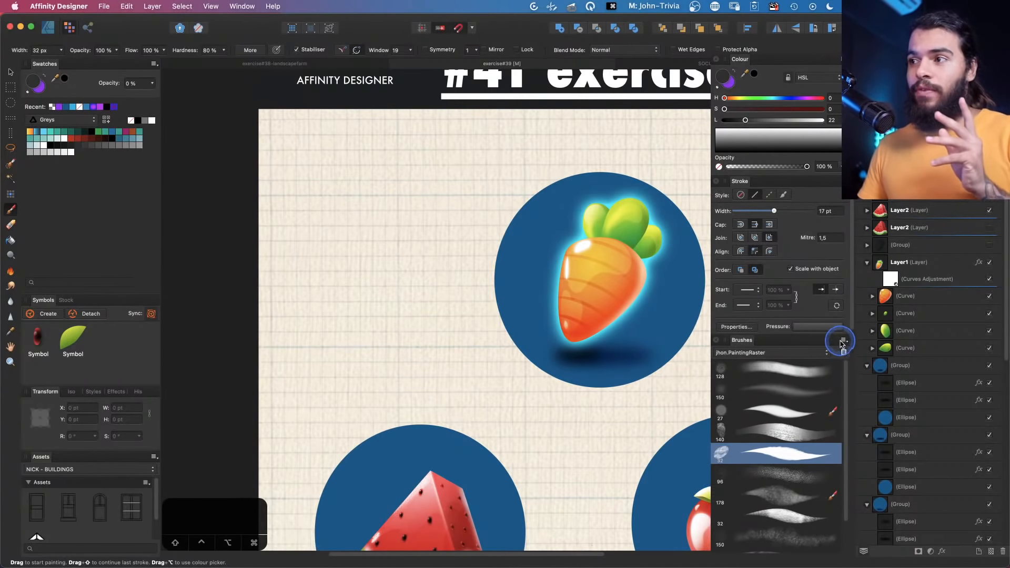
Try to create a new brush from selection in the brush category
click(844, 340)
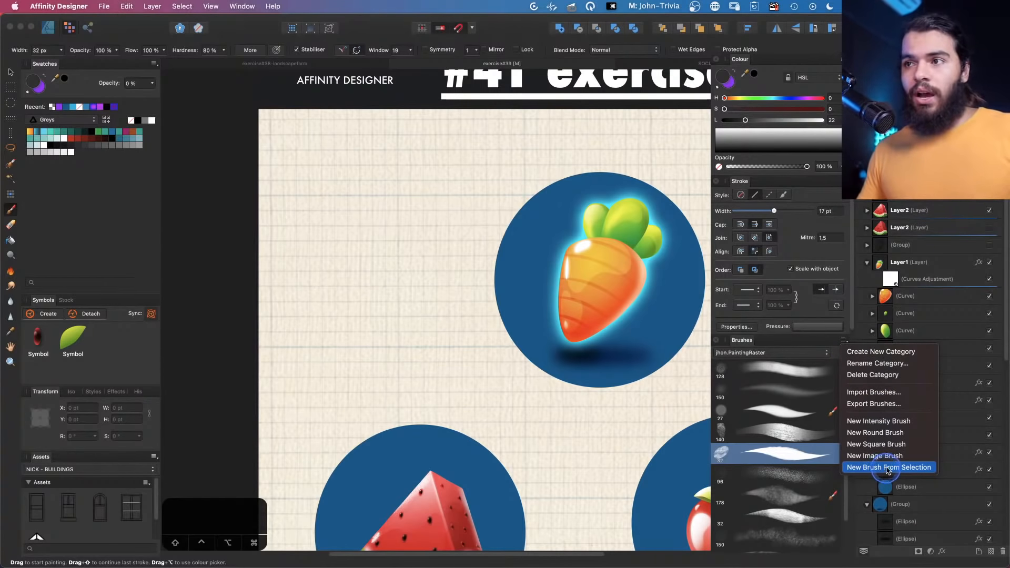
click(888, 467)
key(z)
drag(474, 305, 308, 241)
key(space)
drag(421, 277, 426, 261)
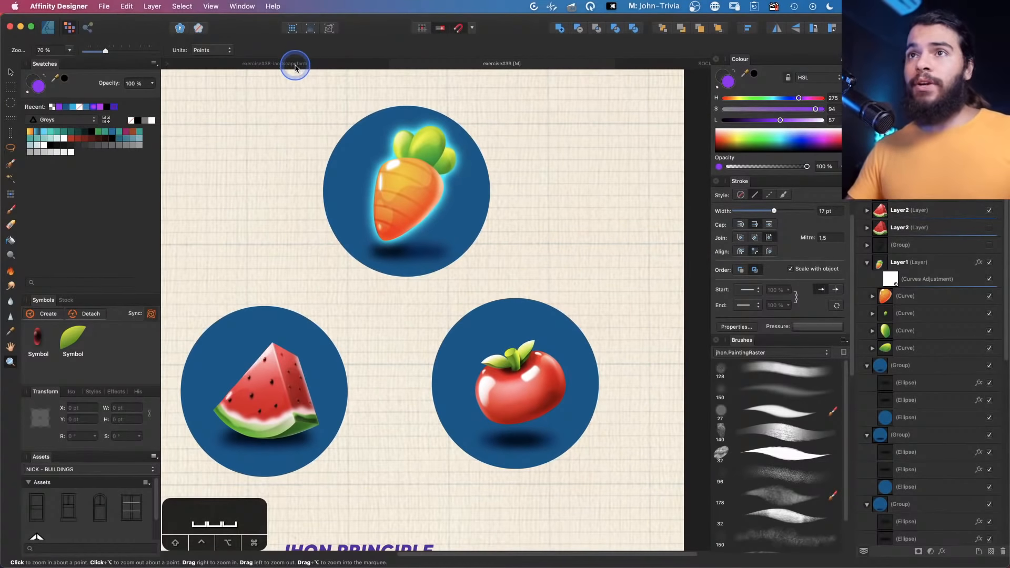
Switch to the farm landscape document and hide the cow's spot curve layers
key(ctrl+Tab)
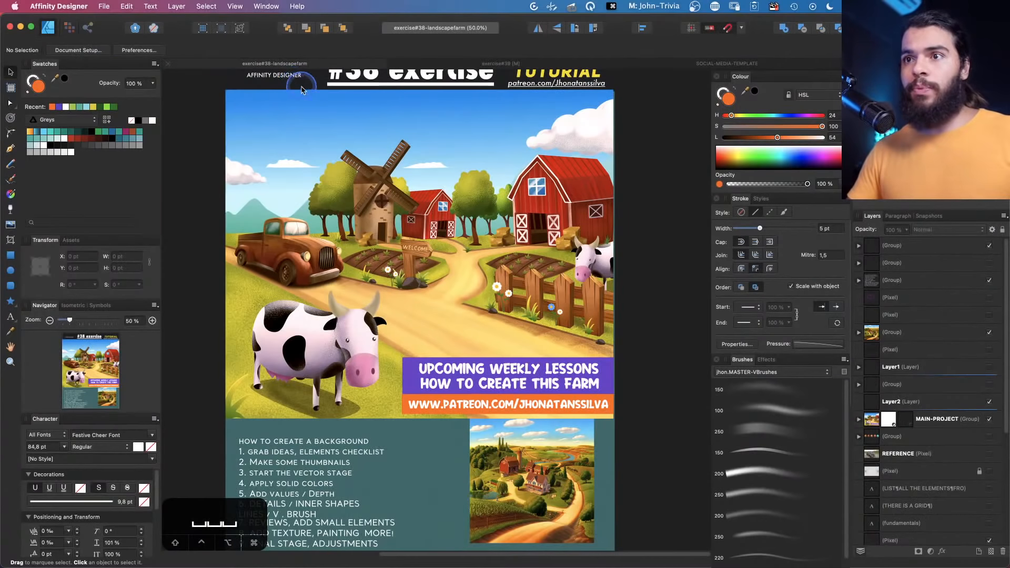
key(z)
drag(342, 357, 399, 291)
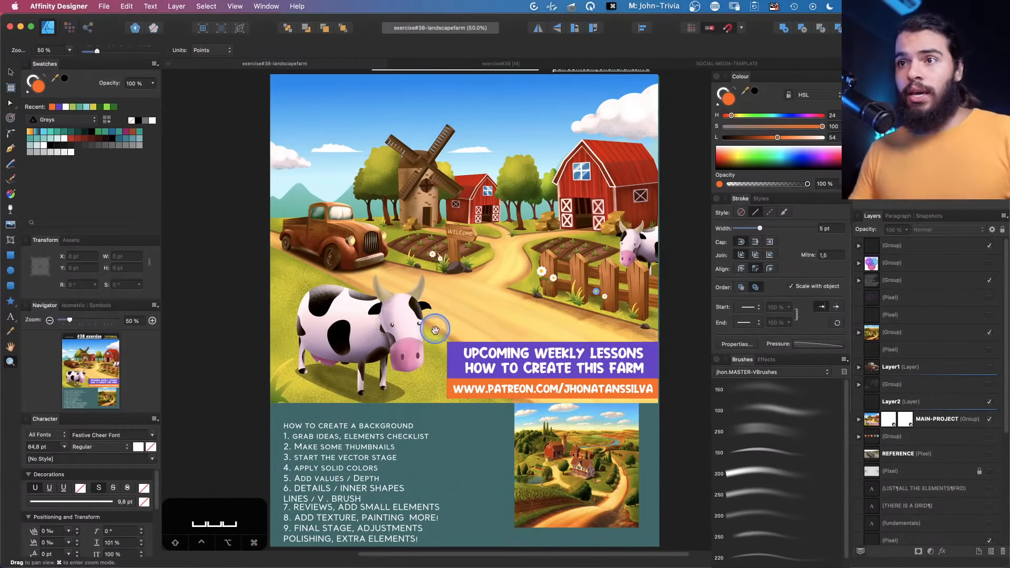
drag(436, 327, 405, 327)
drag(330, 321, 406, 288)
double_click(434, 316)
click(436, 317)
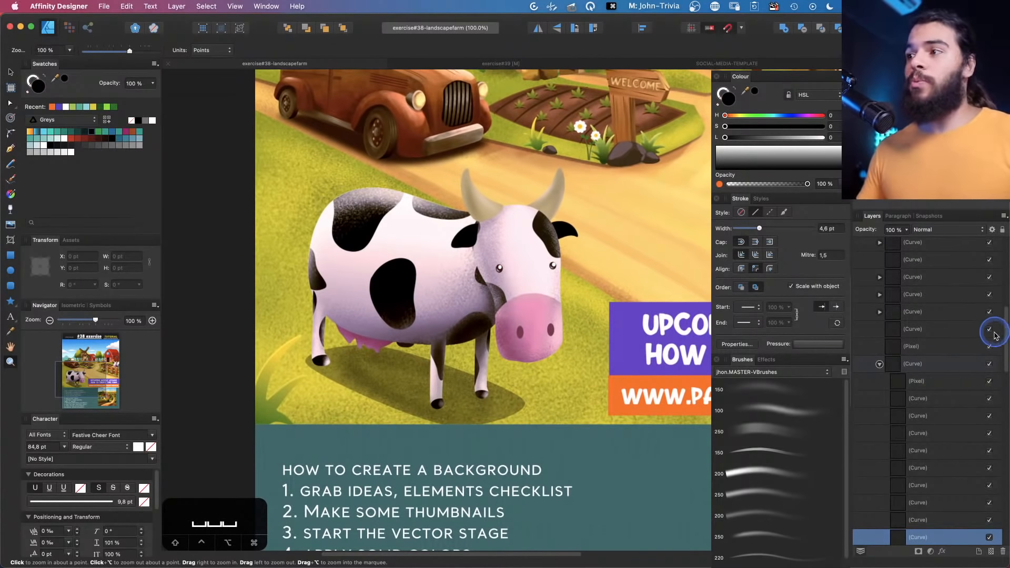
scroll(989, 368, down, 3)
click(918, 322)
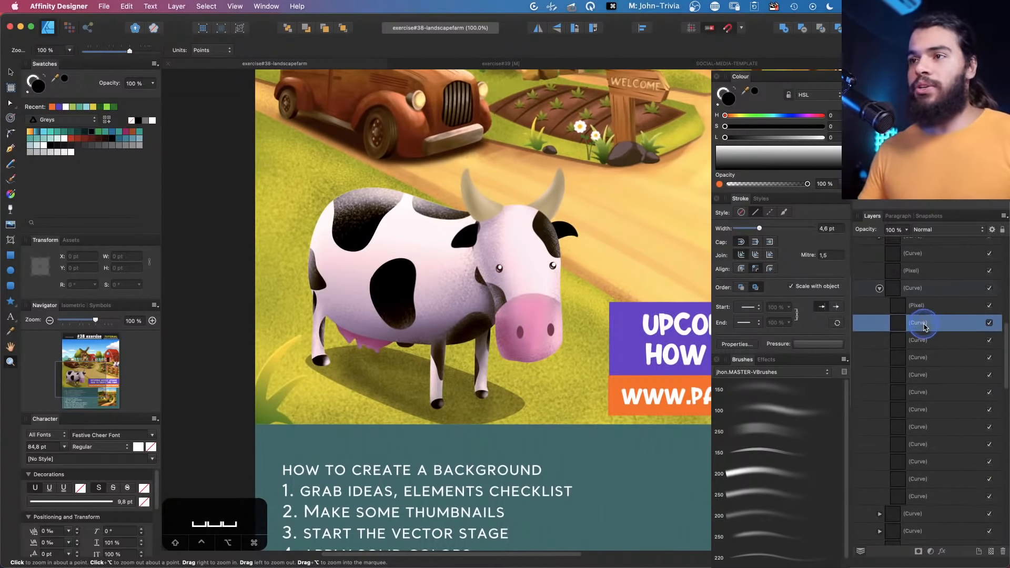
shift+click(925, 494)
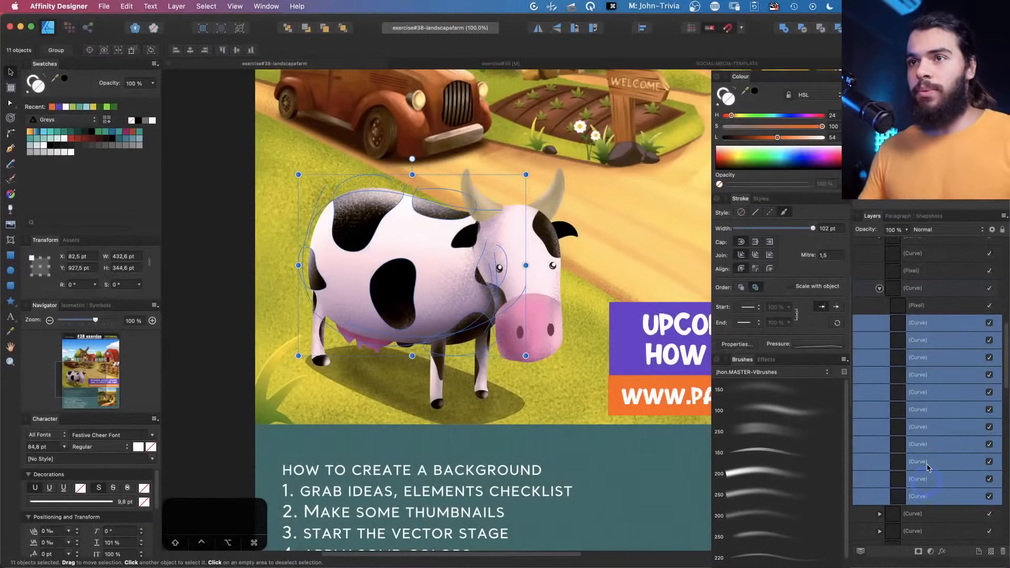
click(988, 322)
Select the pixel layer inside the cow group and switch to the Pixel Persona
key(z)
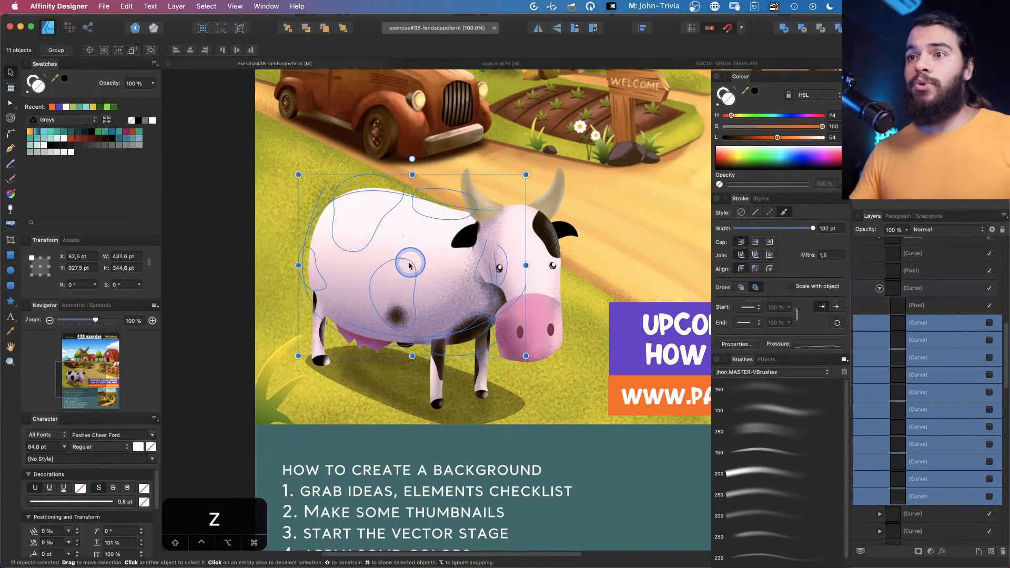
key(v)
click(924, 307)
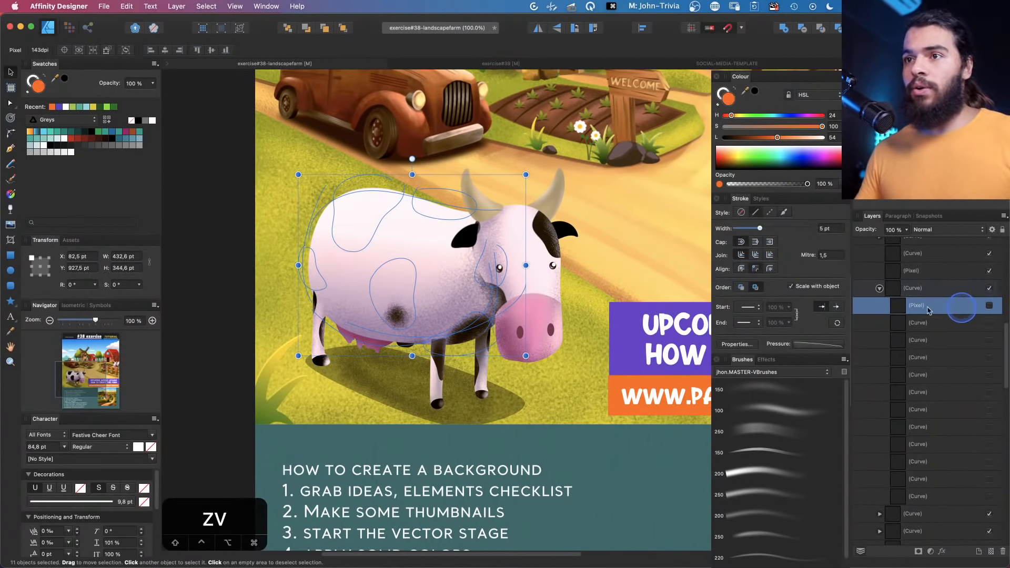
key(z)
key(space)
mouse_move(388, 252)
mouse_down()
mouse_move(404, 256)
mouse_move(389, 250)
mouse_up()
key(b)
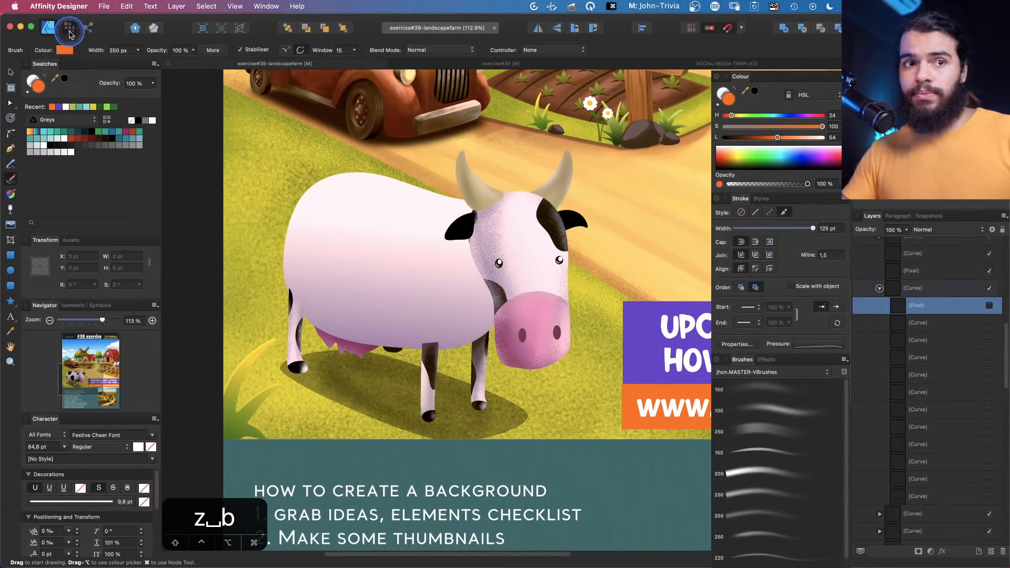
click(68, 27)
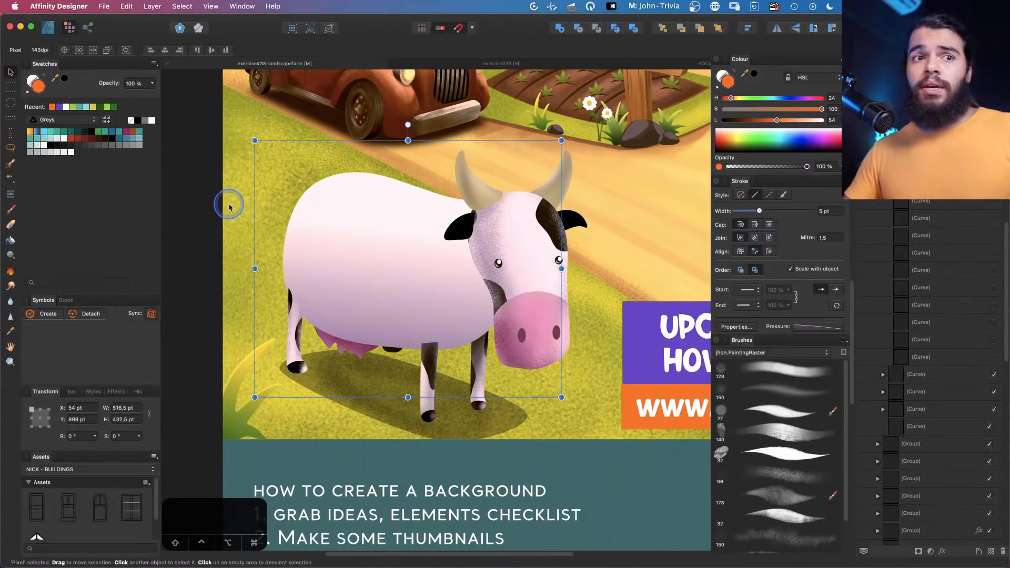
Pick the tapered stroke brush, add a new pixel layer and set the brush colour to black
key(space)
drag(372, 259, 367, 264)
key(b)
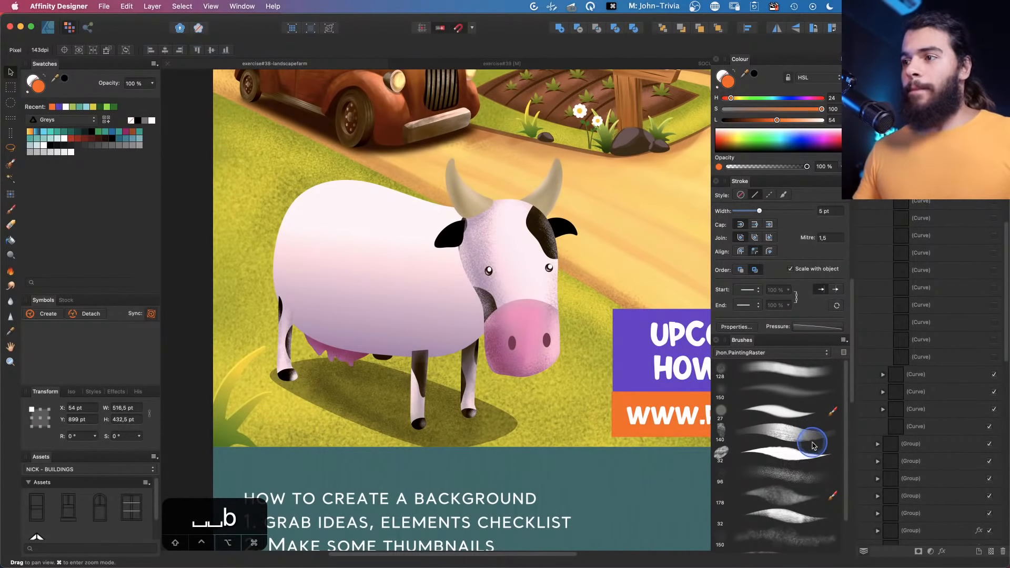
click(806, 462)
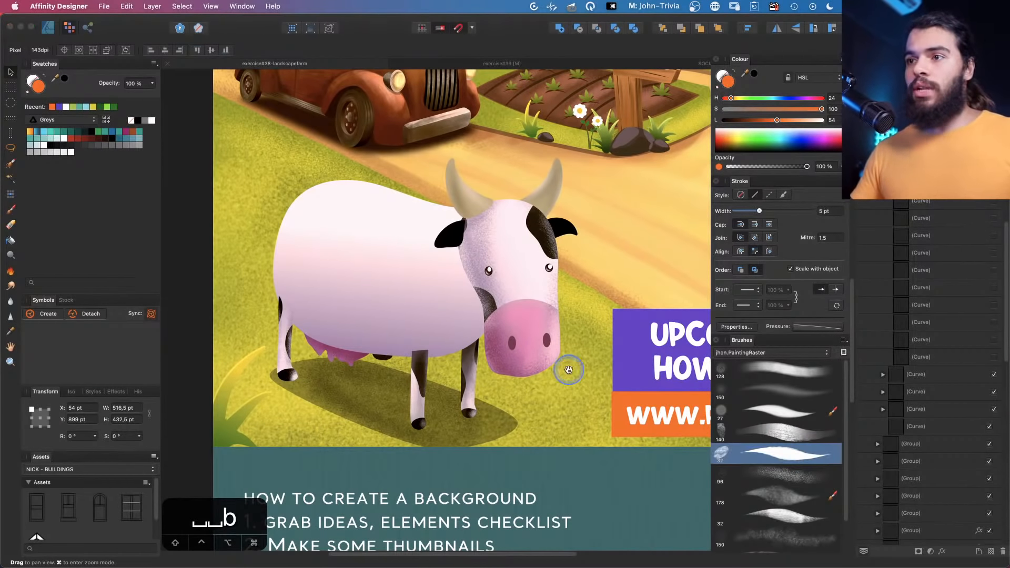
drag(737, 124, 705, 120)
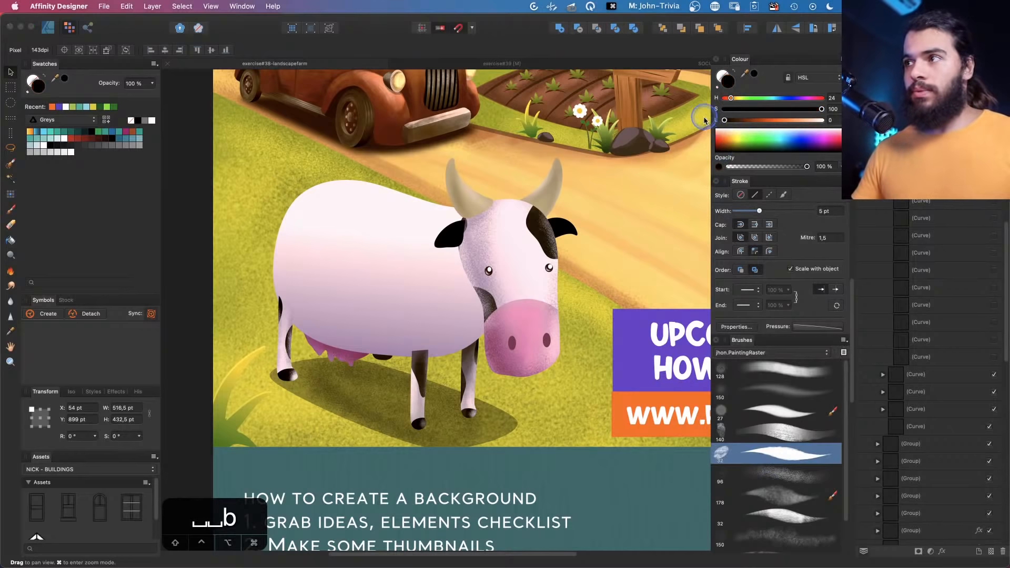
click(991, 551)
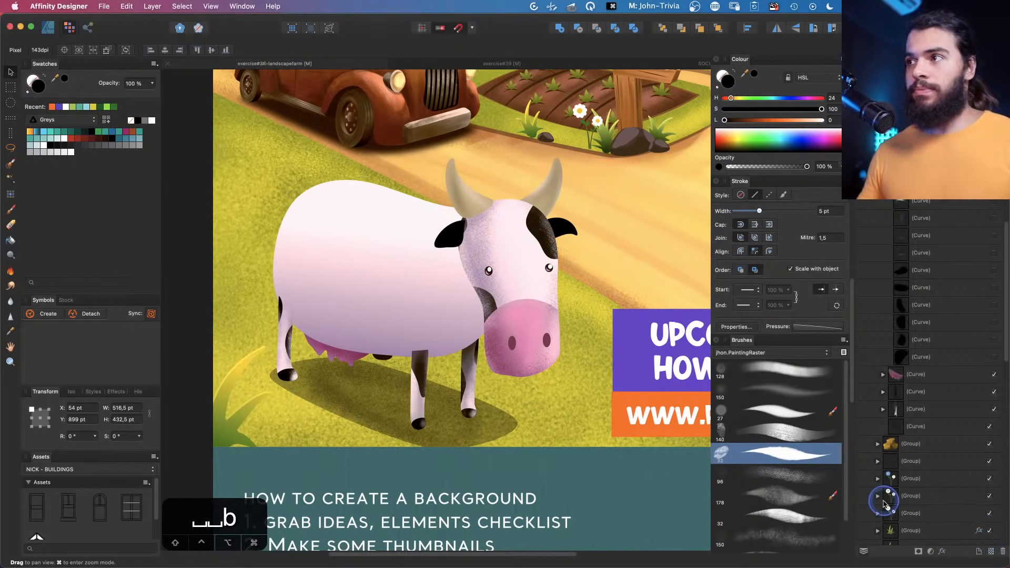
key(b)
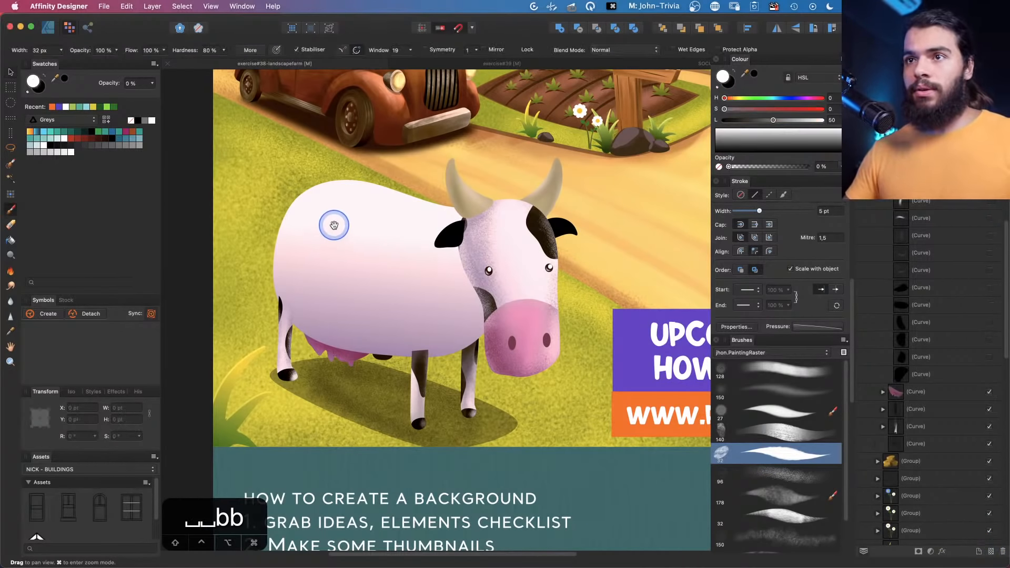
drag(748, 119, 710, 117)
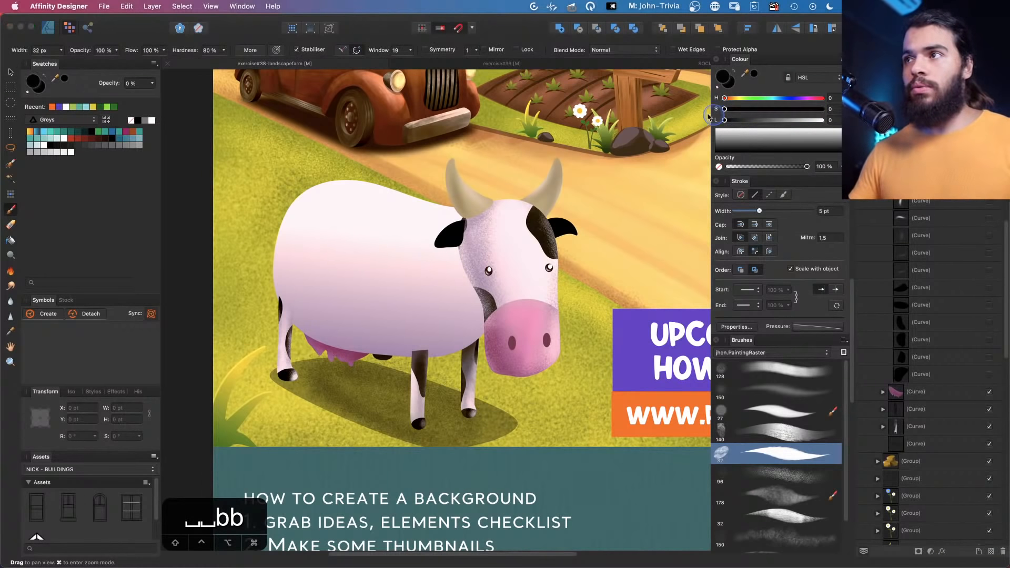
Paint four black spots on the cow's body
drag(335, 215, 335, 223)
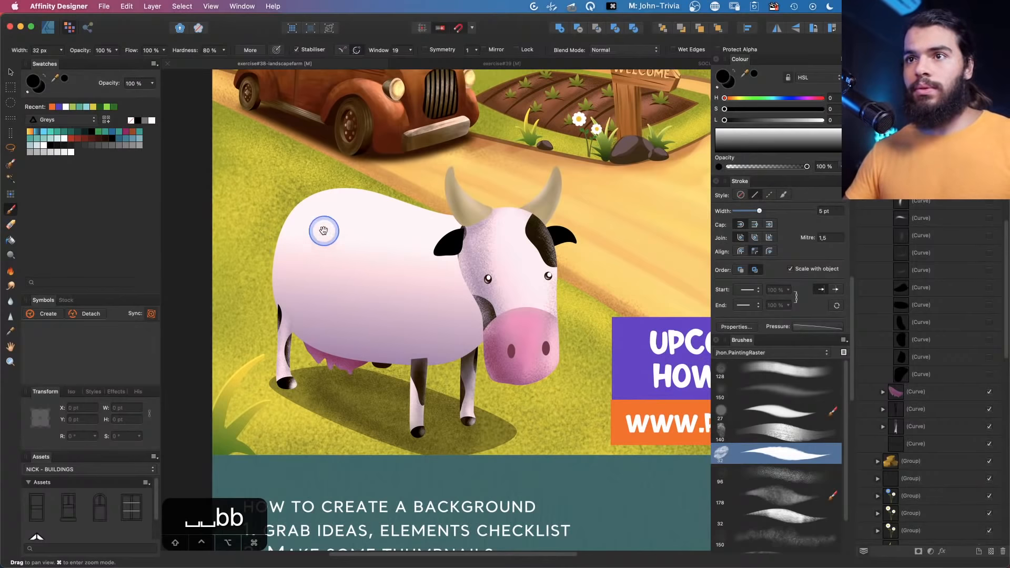
key(z)
mouse_move(333, 234)
mouse_down()
mouse_move(339, 246)
mouse_move(417, 260)
mouse_move(356, 246)
mouse_up()
key(b)
key(z)
mouse_move(357, 246)
mouse_down()
mouse_move(401, 245)
mouse_move(353, 235)
mouse_up()
key(b)
key(space)
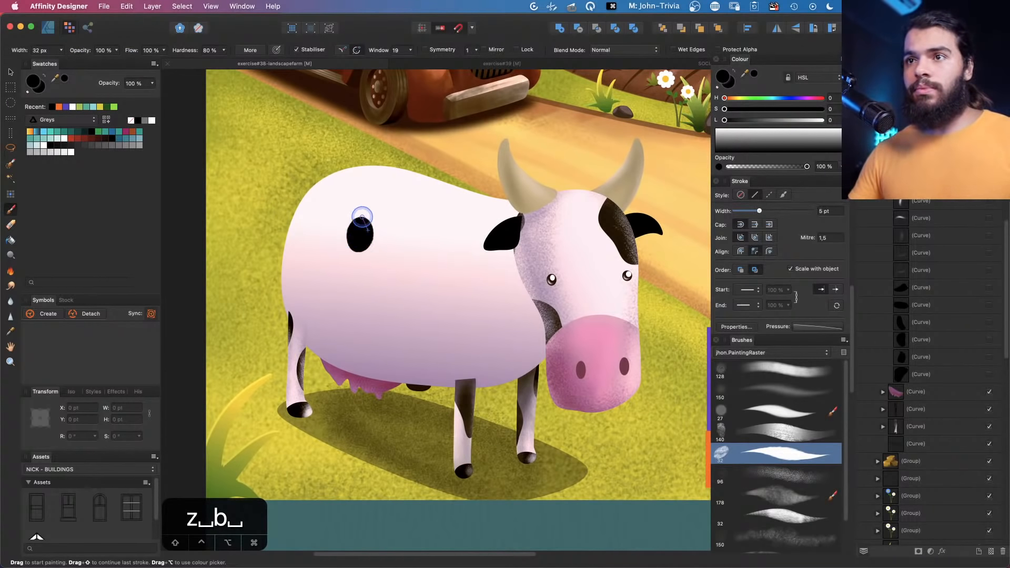
mouse_move(351, 255)
mouse_down()
mouse_move(373, 230)
mouse_move(343, 249)
mouse_move(372, 242)
mouse_move(341, 222)
mouse_move(362, 250)
mouse_up()
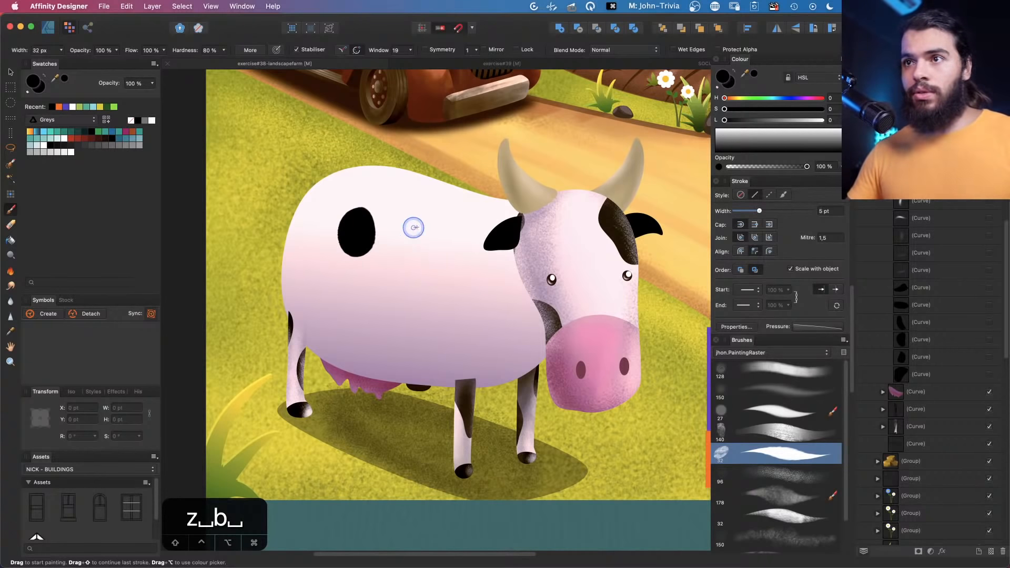
mouse_move(431, 216)
mouse_down()
mouse_move(425, 238)
mouse_move(418, 231)
mouse_move(431, 211)
mouse_move(441, 232)
mouse_move(415, 225)
mouse_move(421, 209)
mouse_move(441, 242)
mouse_move(428, 242)
mouse_move(434, 213)
mouse_move(445, 237)
mouse_move(412, 211)
mouse_move(446, 243)
mouse_move(425, 241)
mouse_up()
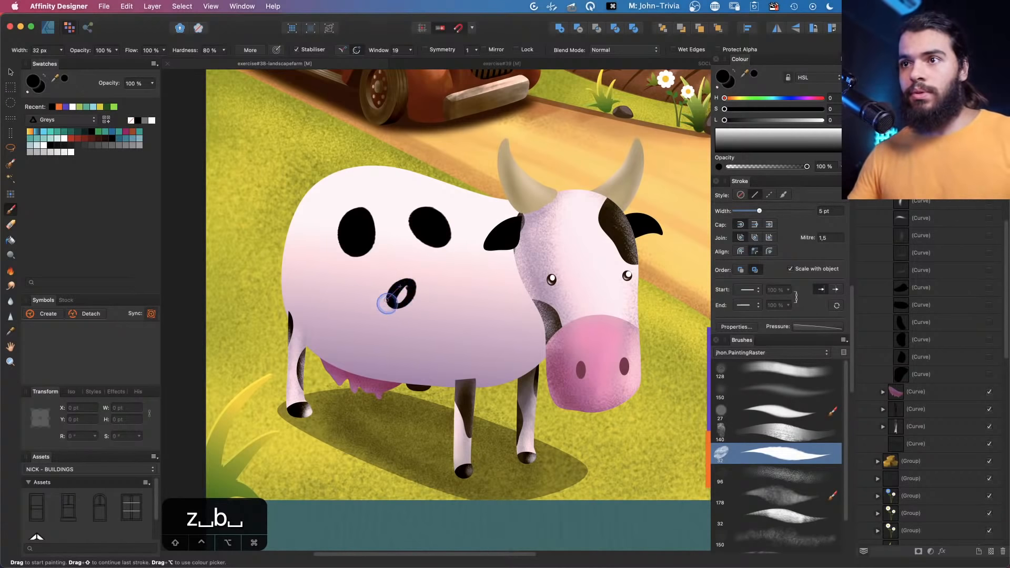
drag(400, 284, 391, 309)
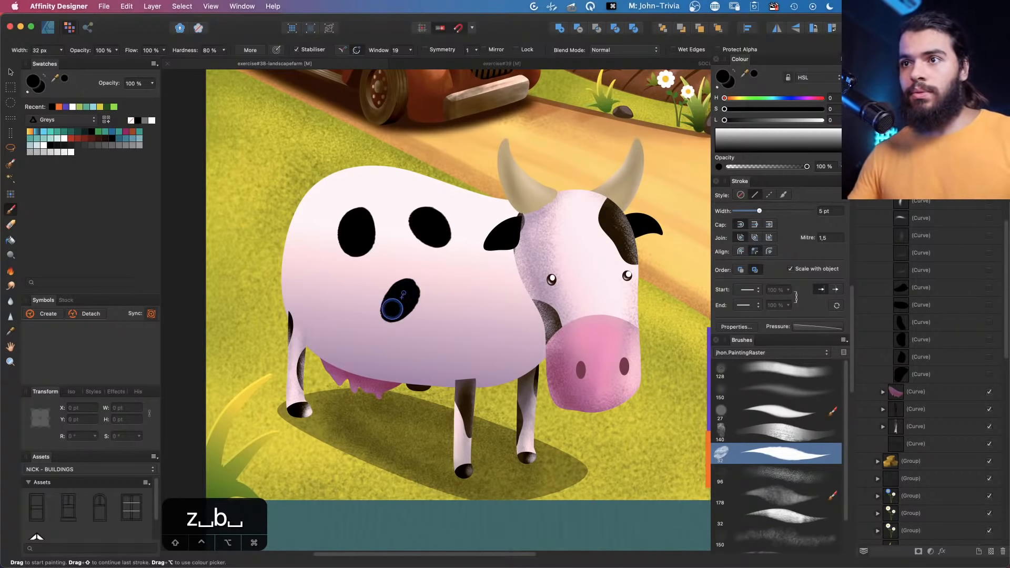
mouse_move(305, 282)
mouse_down()
mouse_move(318, 299)
mouse_move(309, 273)
mouse_up()
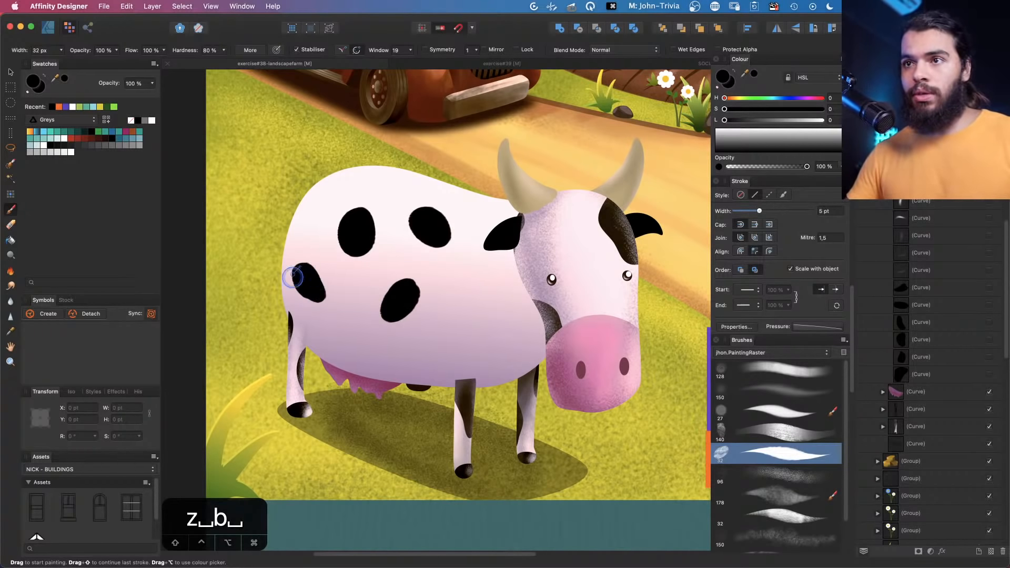
Select the painted spots layer and create a new brush from the selection
key(v)
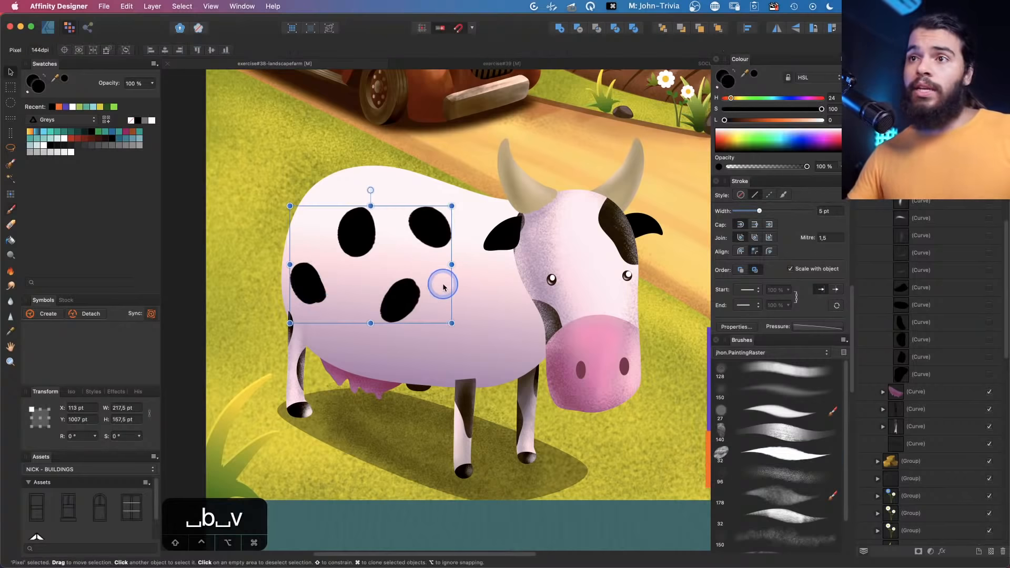
mouse_move(407, 286)
mouse_down()
mouse_move(405, 259)
mouse_move(401, 288)
mouse_move(404, 267)
mouse_move(361, 282)
mouse_move(387, 289)
mouse_up()
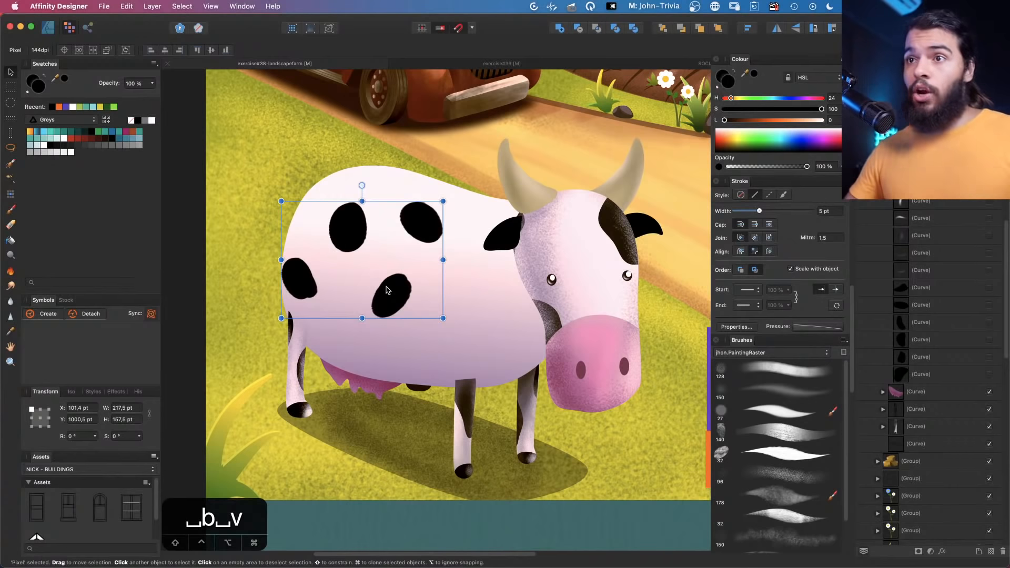
drag(386, 289, 390, 286)
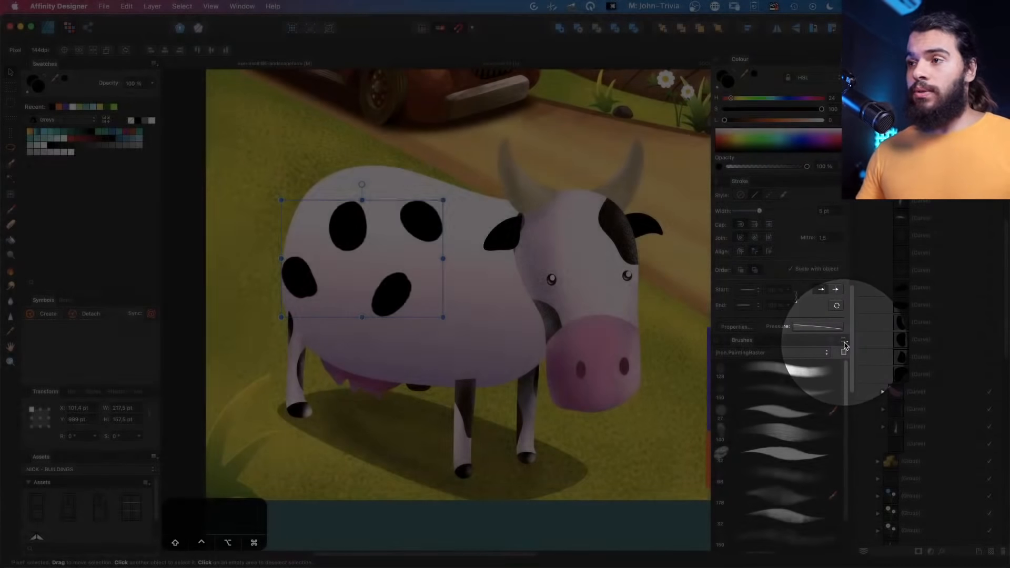
click(843, 341)
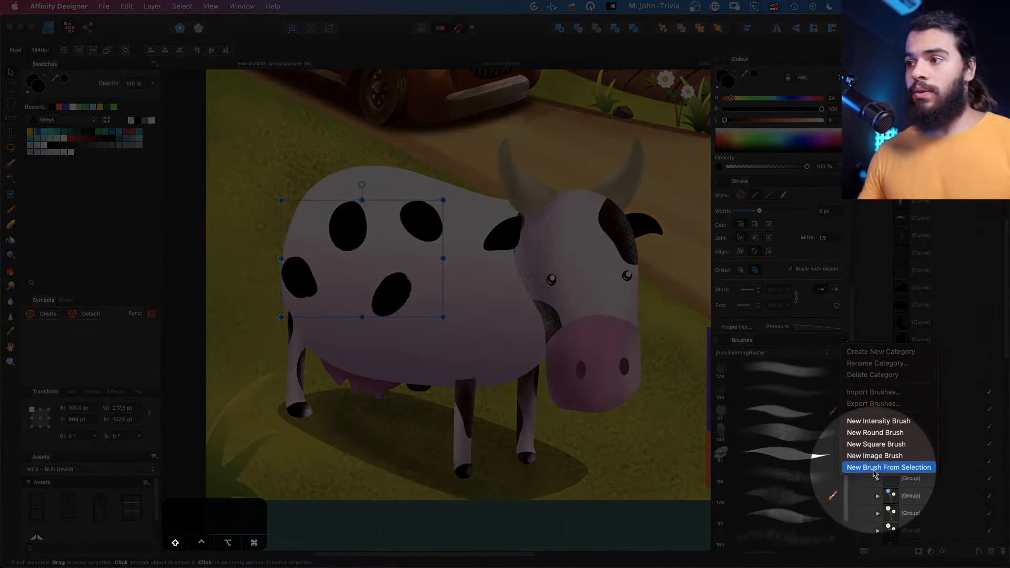
click(874, 470)
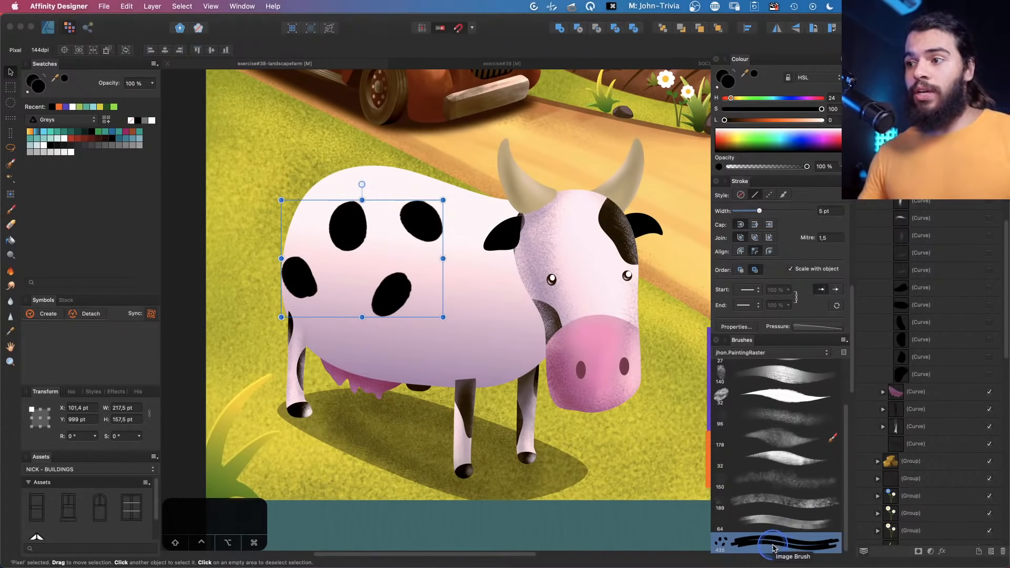
Move the spots layer down and hide it
drag(367, 248, 353, 293)
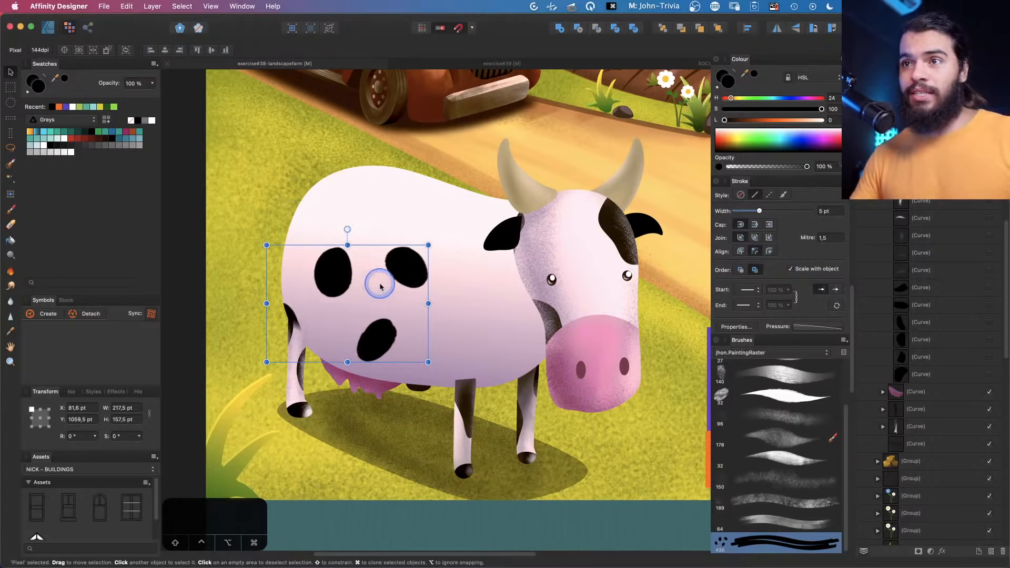
click(989, 148)
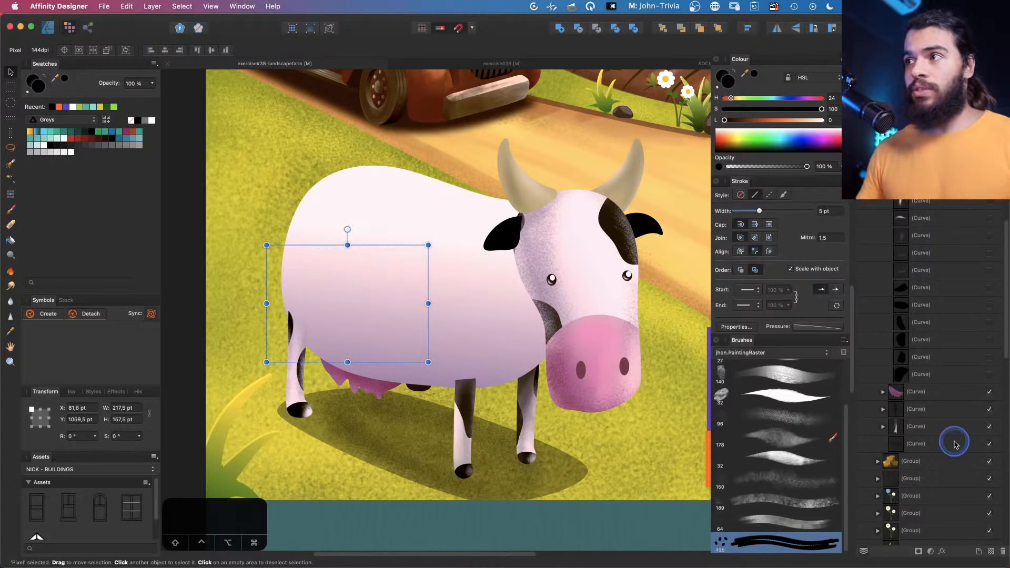
Add a new pixel layer, switch to the Paint Brush tool and pick the newly created spots brush
click(991, 552)
key(b)
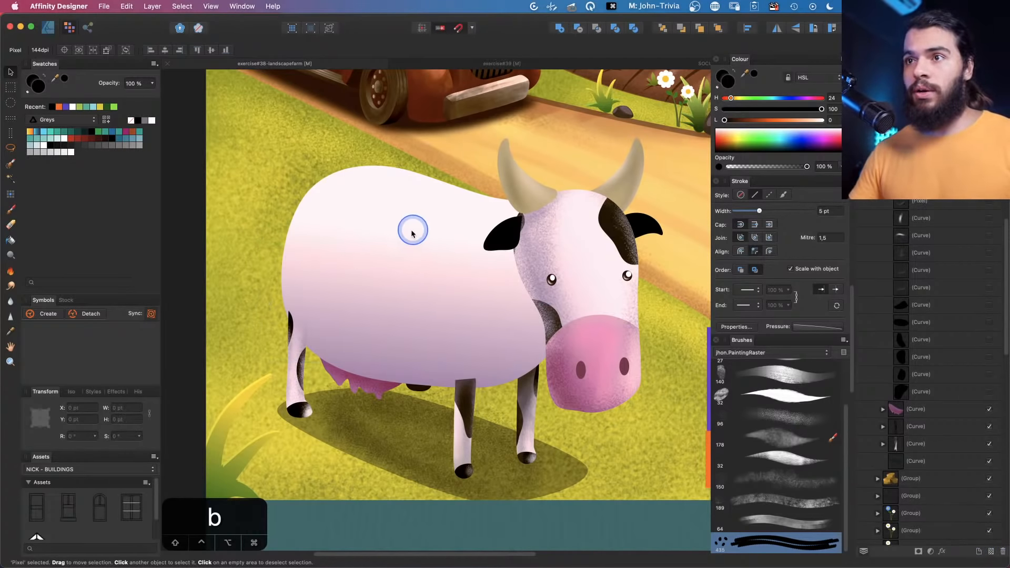
click(764, 542)
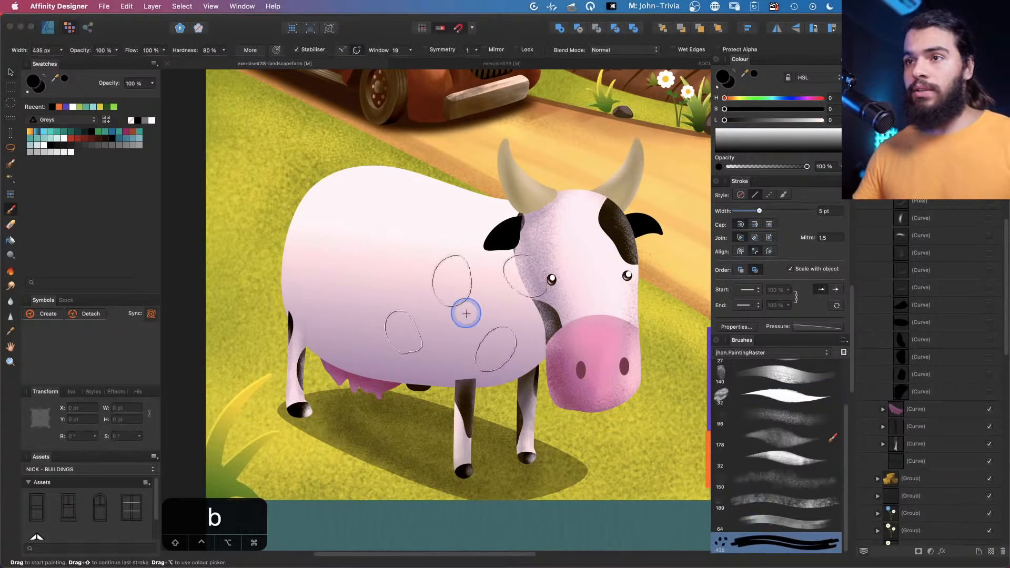
Stamp black spots across the cow's body, legs and head with the new spots brush
click(366, 252)
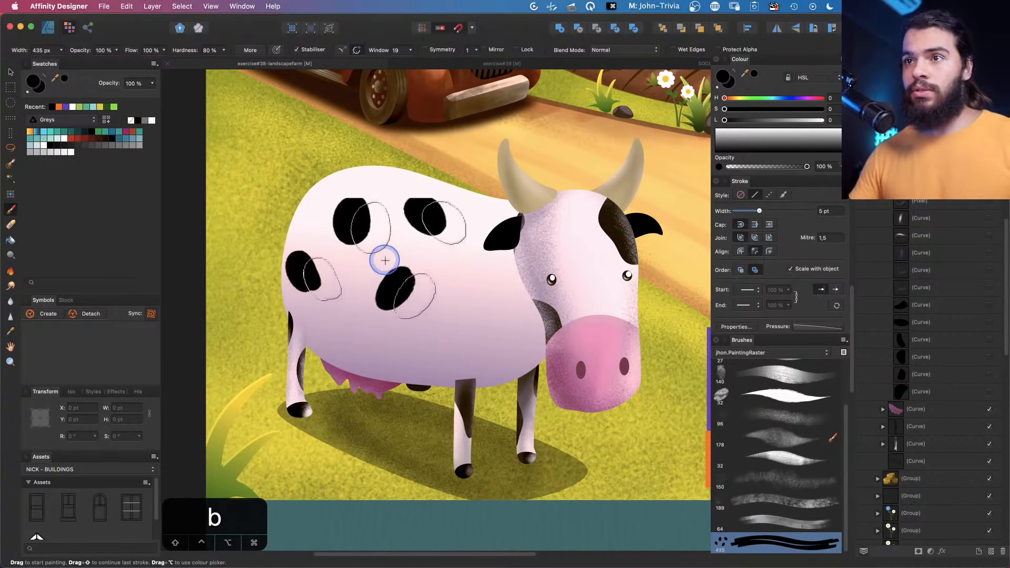
click(483, 342)
click(383, 164)
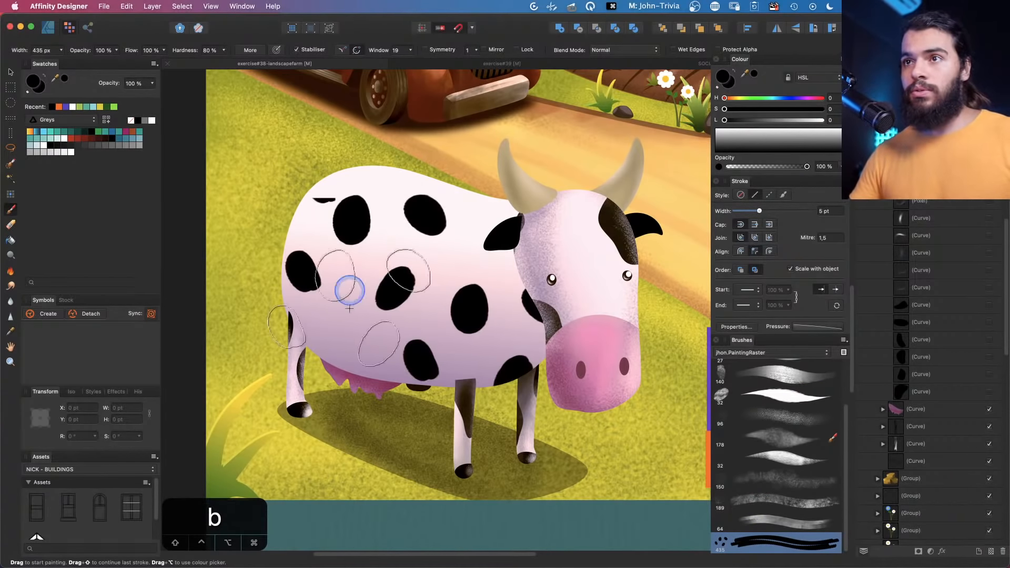
click(306, 352)
click(477, 199)
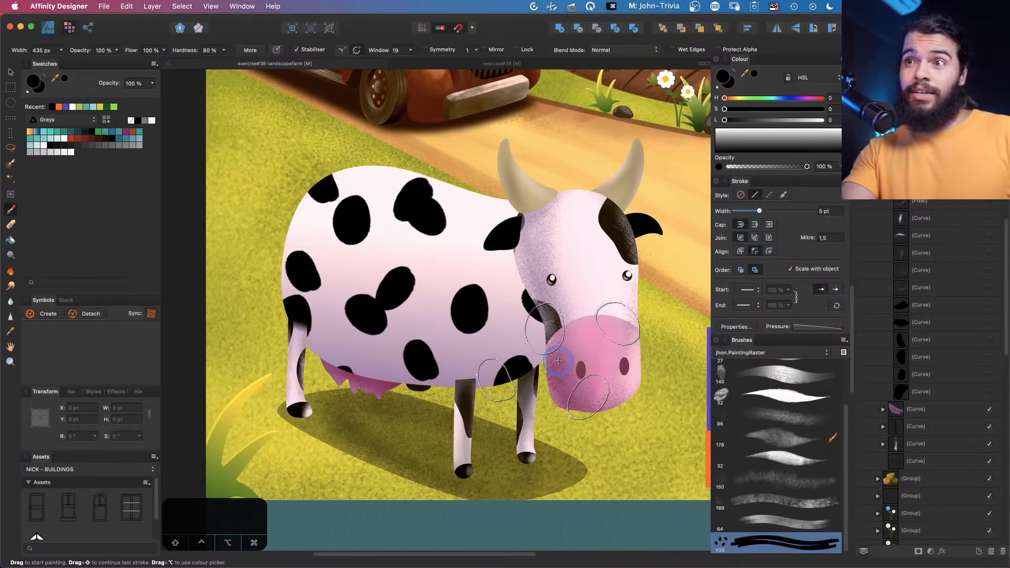
Undo all the stamped spots on the cow
key(super+z)
key(super+z)
key(super+z)
key(super+z)
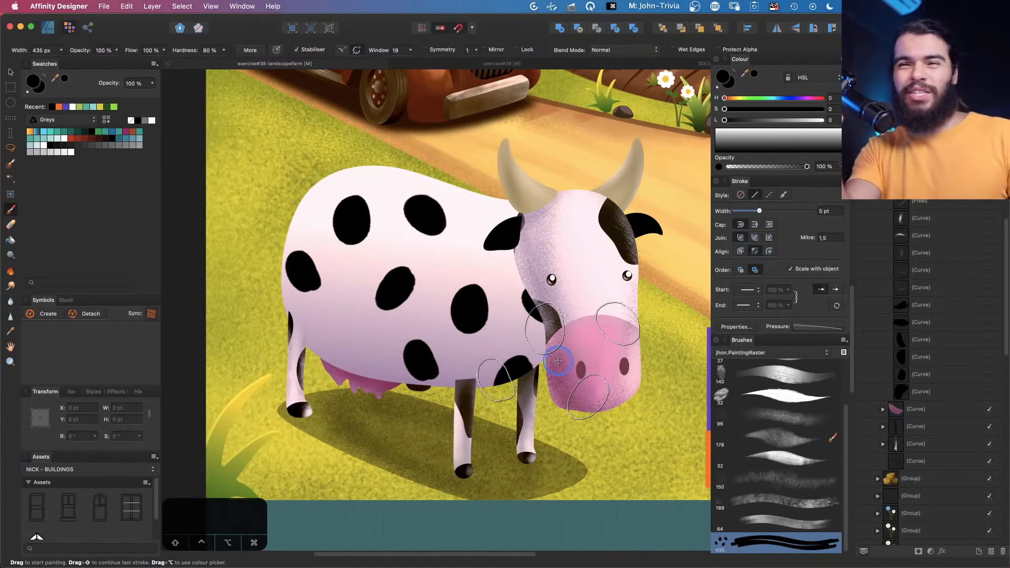
key(super+z)
key(super+z)
key(super+z)
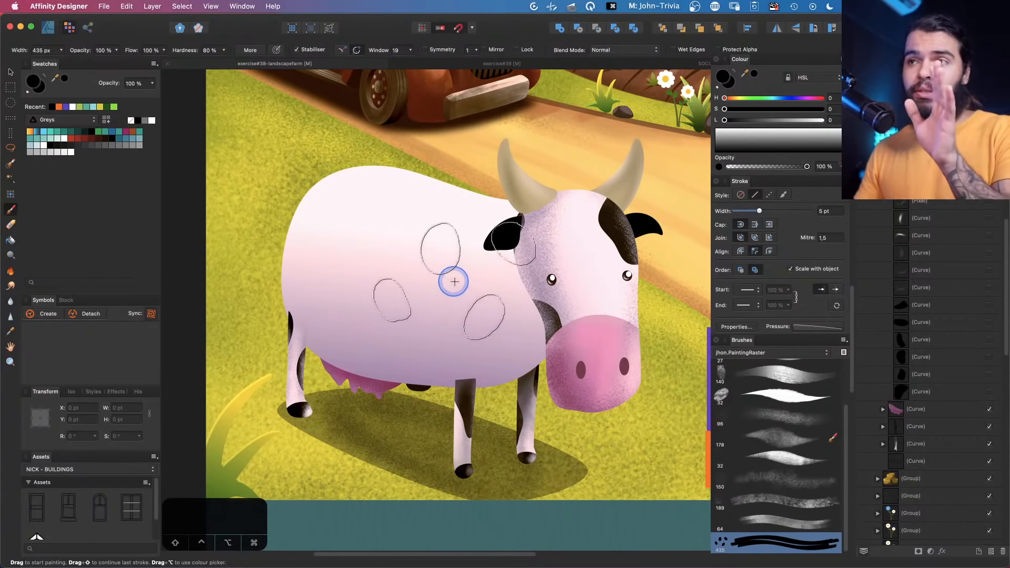
key(z)
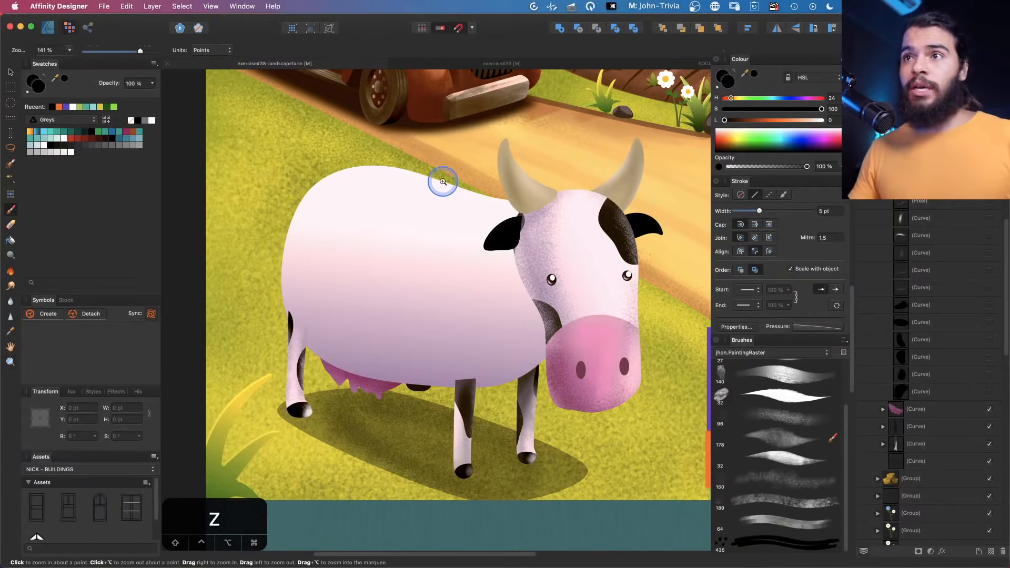
mouse_move(460, 181)
mouse_down()
mouse_move(392, 208)
mouse_move(380, 230)
mouse_up()
key(space)
scroll(387, 238, up, 5)
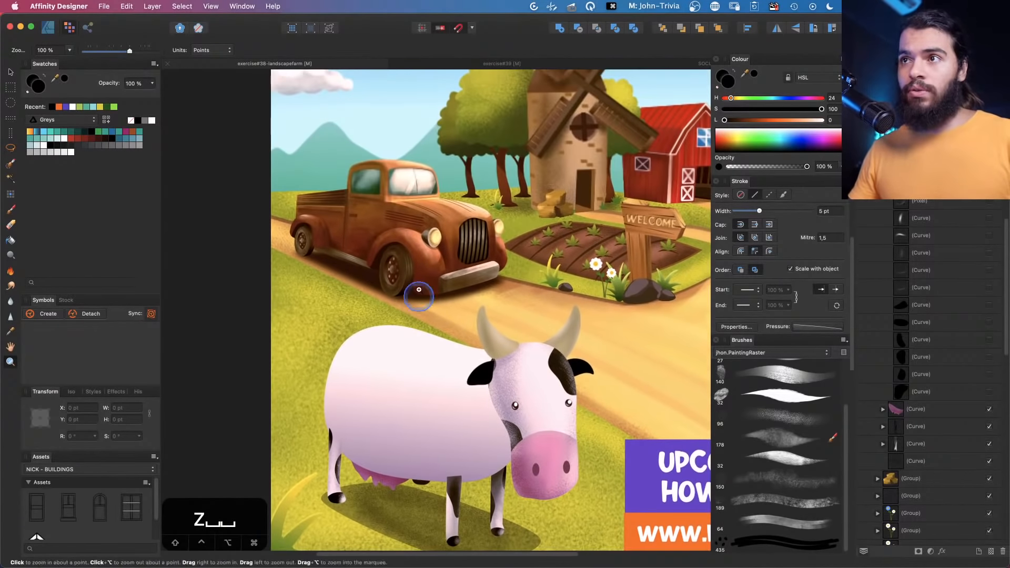
key(v)
click(427, 252)
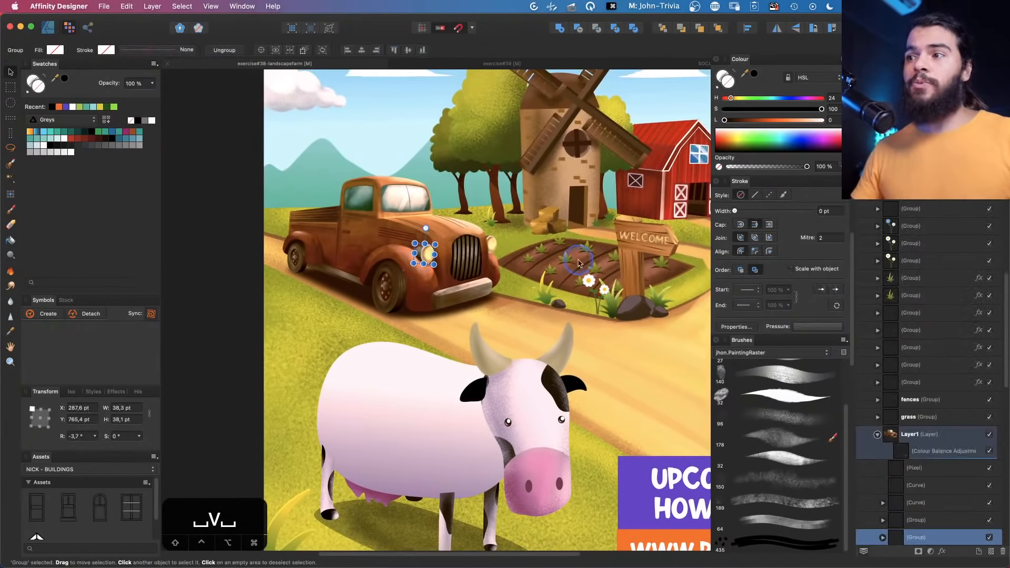
drag(467, 266, 462, 235)
key(super+z)
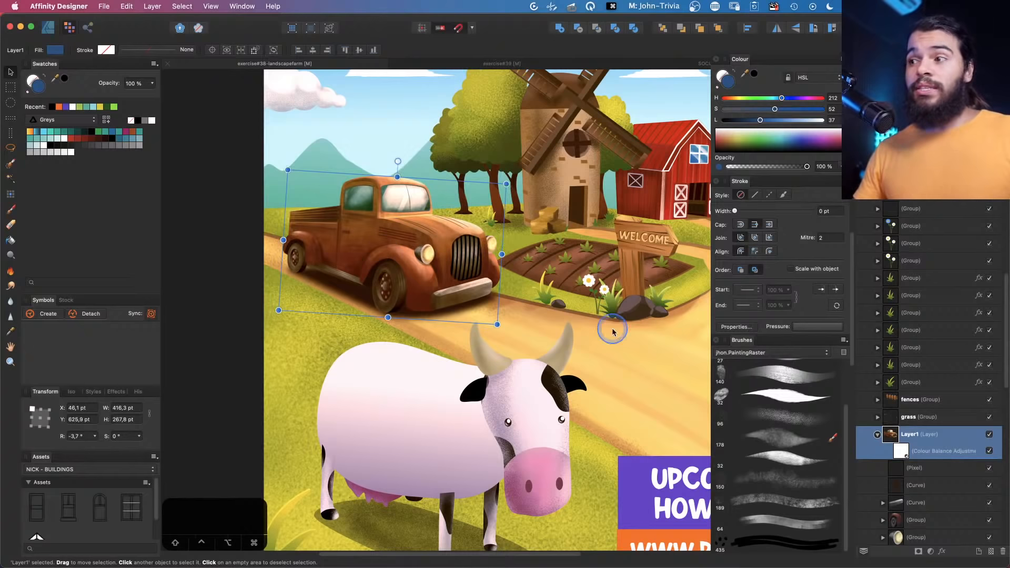
Duplicate the truck layer and rasterise the copy
right_click(913, 436)
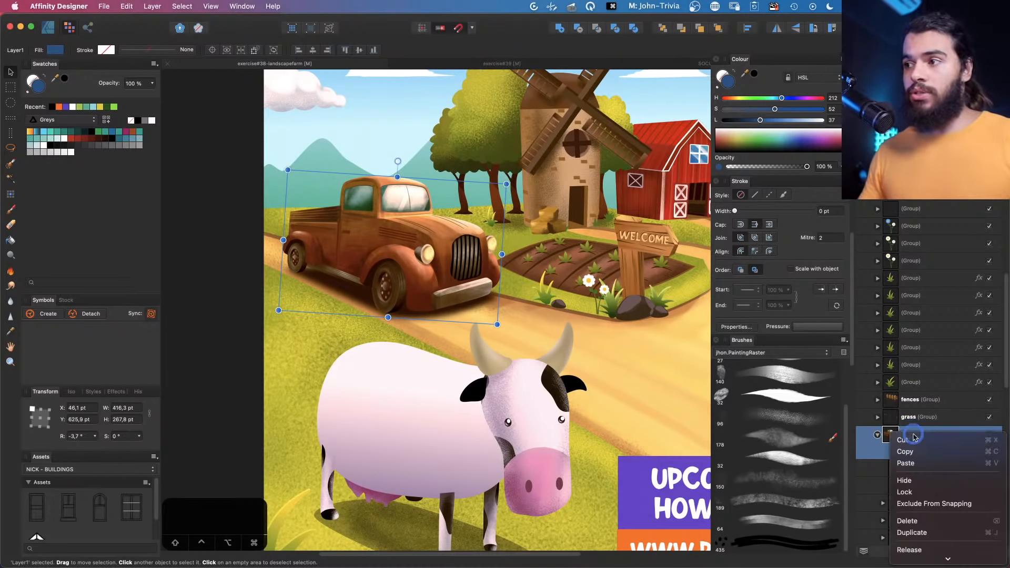
key(Escape)
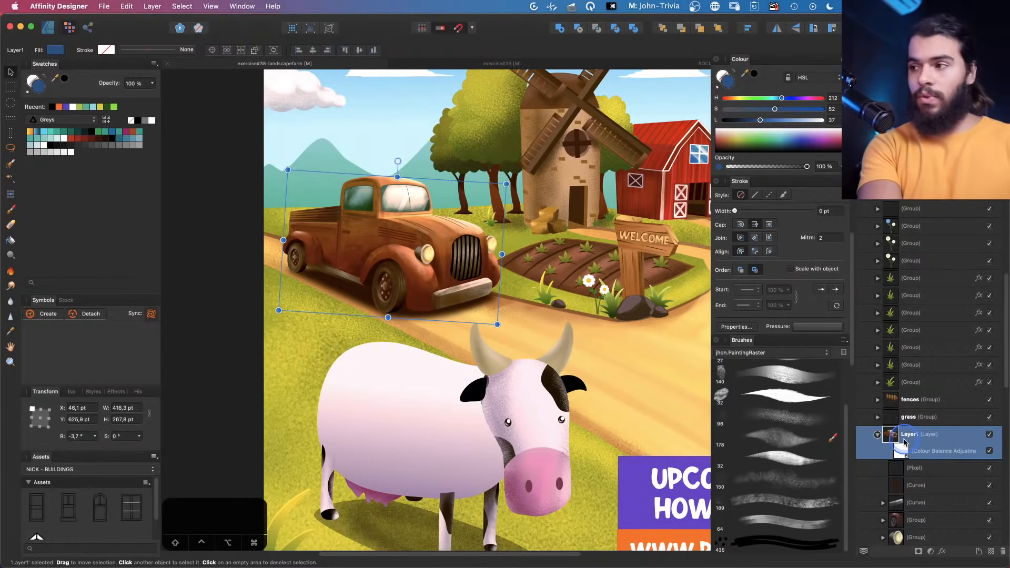
key(super+j)
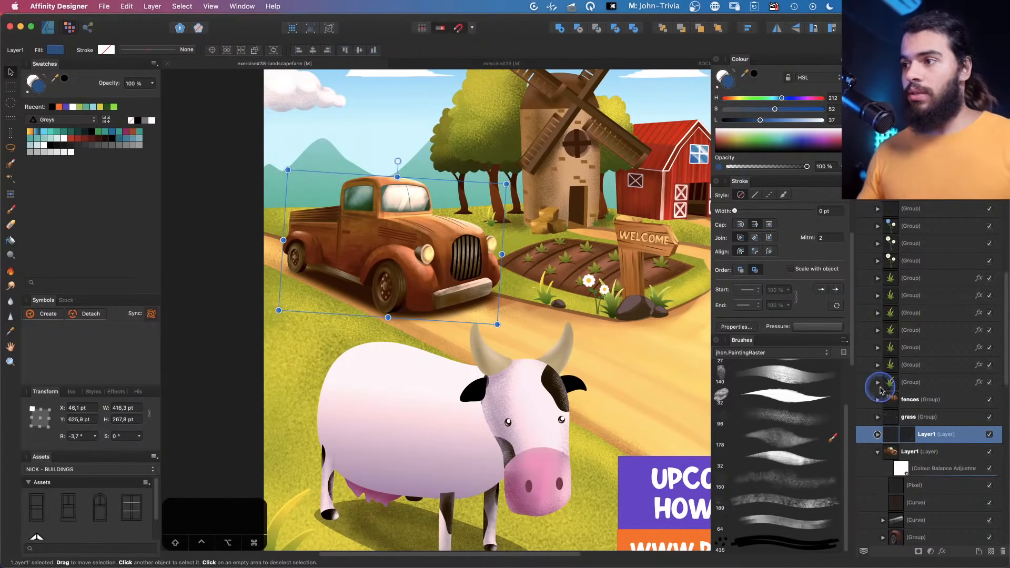
right_click(929, 438)
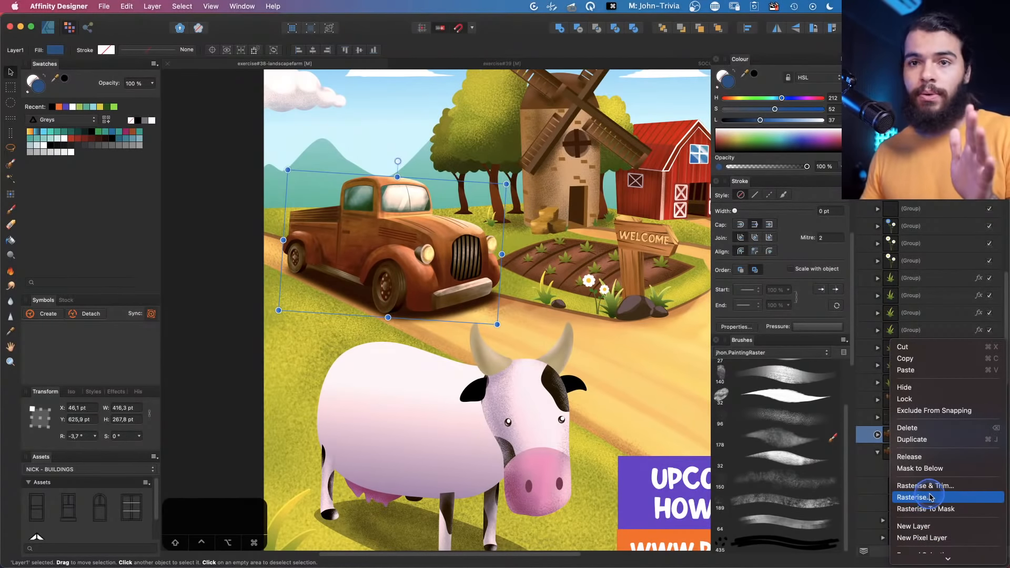
click(920, 498)
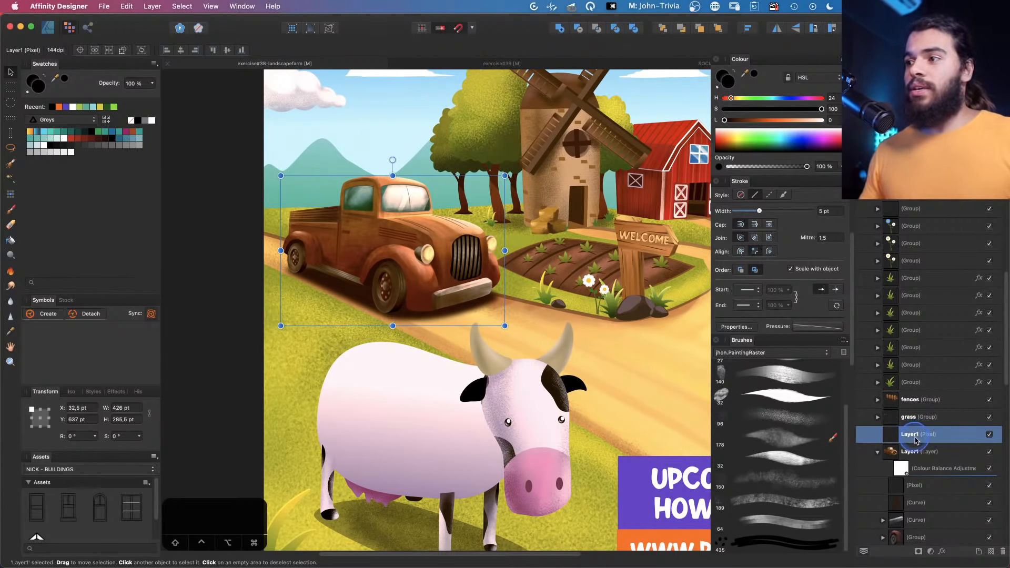
Nudge the rasterised truck copy into place and create a new brush from its selection
drag(401, 266, 426, 263)
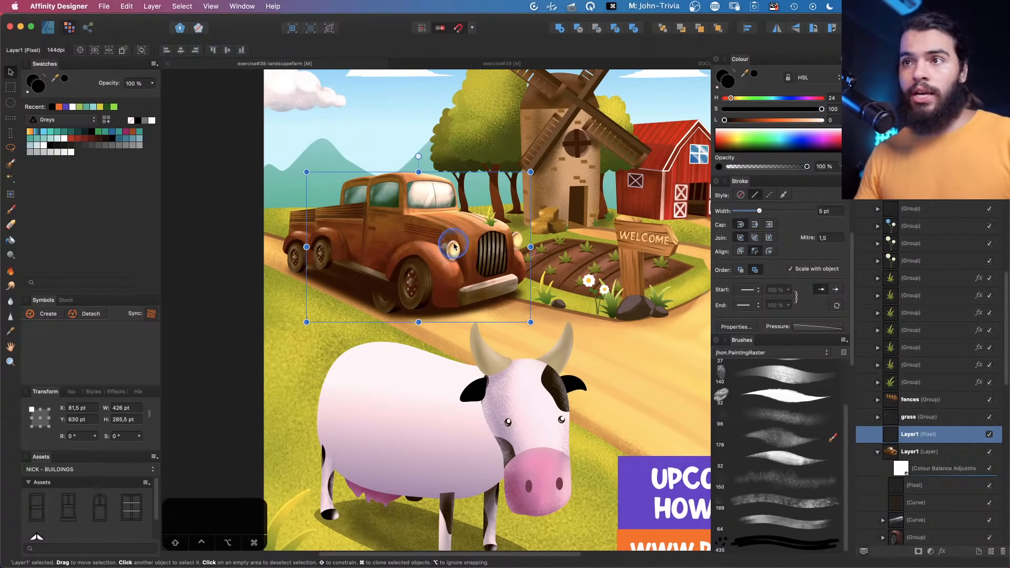
drag(452, 259, 429, 262)
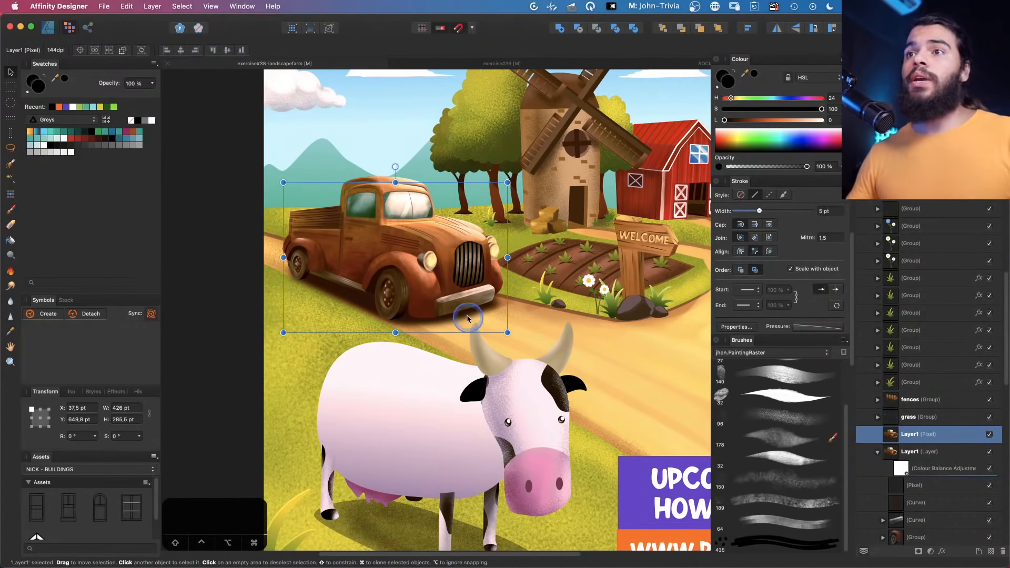
drag(429, 262, 423, 267)
click(843, 340)
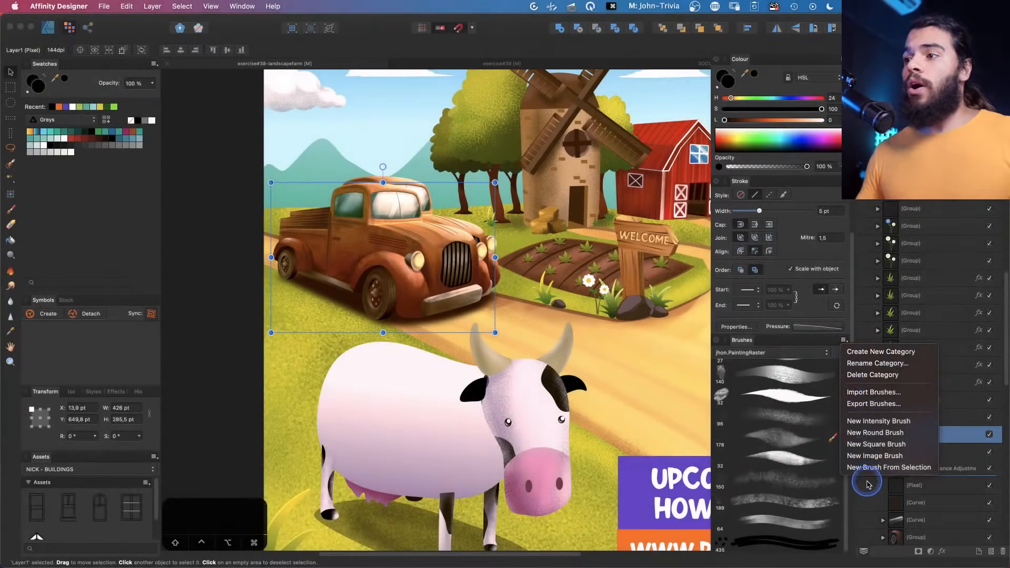
click(886, 468)
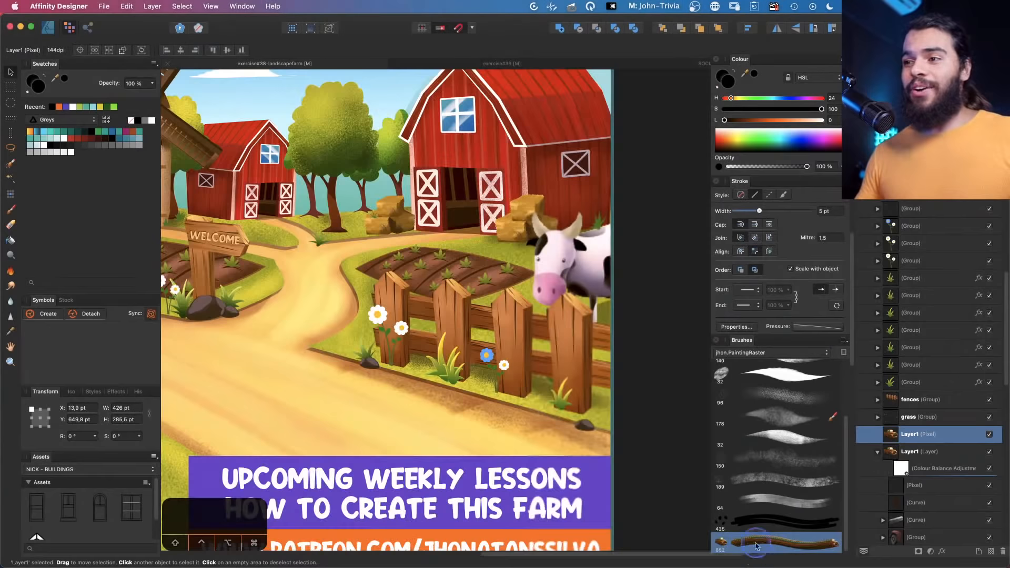
Paint a stroke of stacked truck stamps over the sky with the new truck brush
mouse_move(274, 311)
mouse_down()
mouse_move(386, 326)
mouse_move(467, 379)
mouse_up()
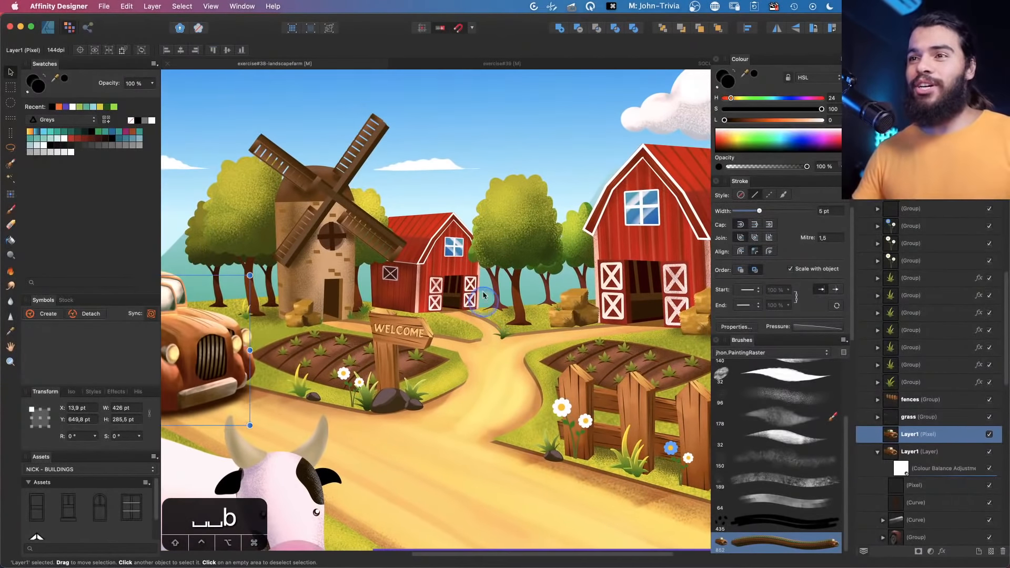
key(b)
click(756, 545)
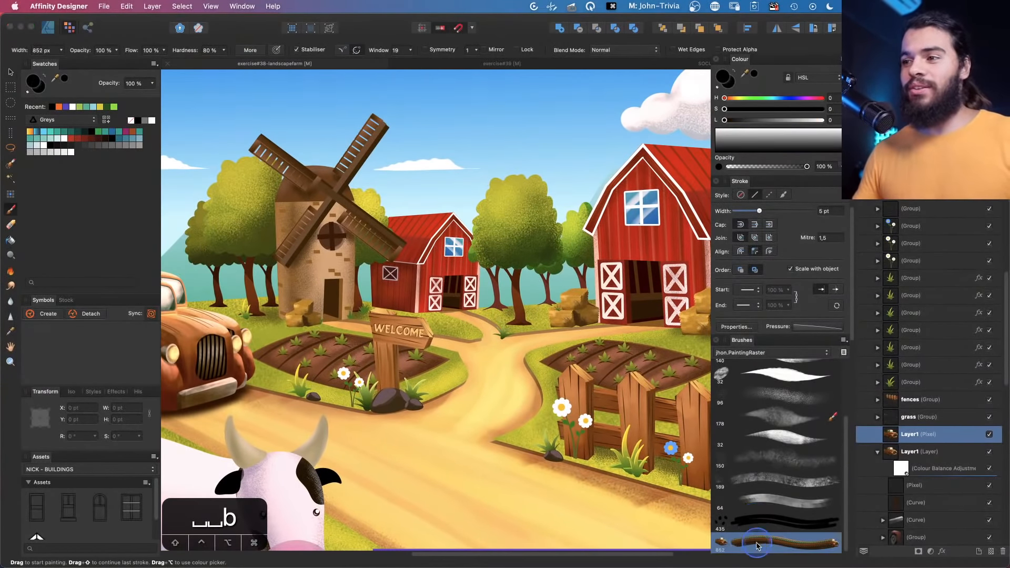
click(458, 167)
mouse_move(547, 304)
mouse_down()
mouse_move(463, 200)
mouse_move(479, 127)
mouse_up()
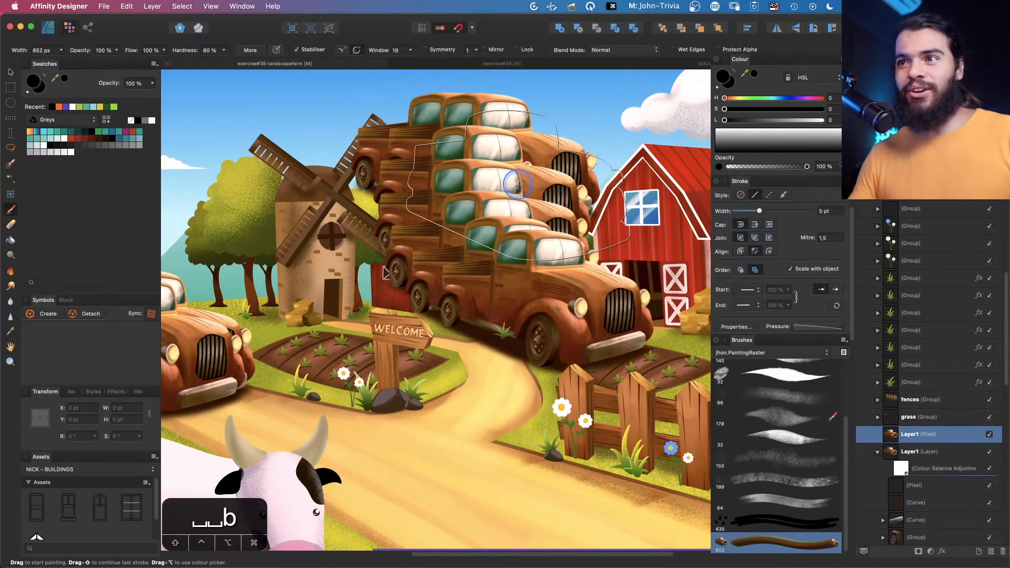
Undo the truck brush strokes and zoom back in on the cow
key(super+z)
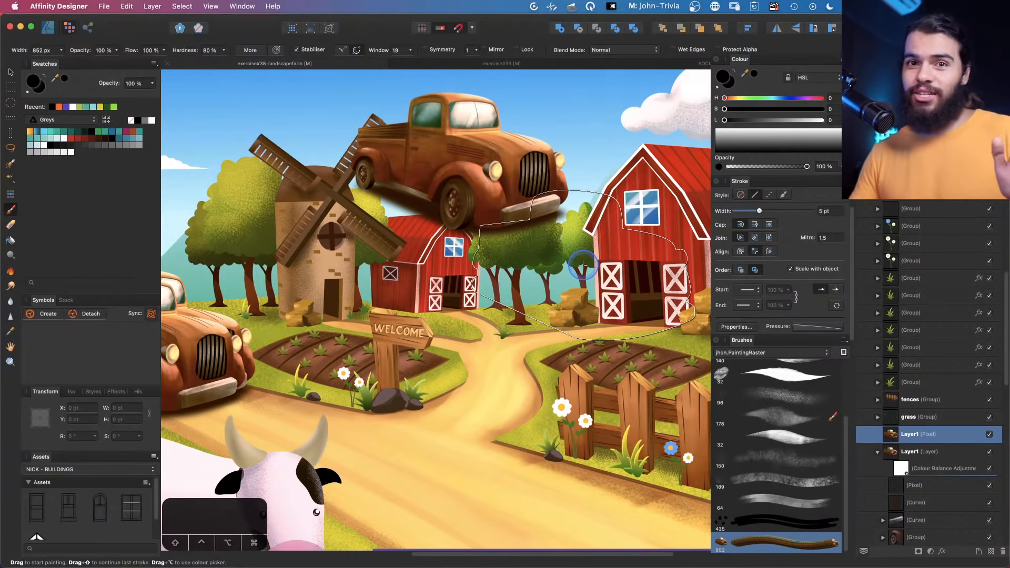
key(super+z)
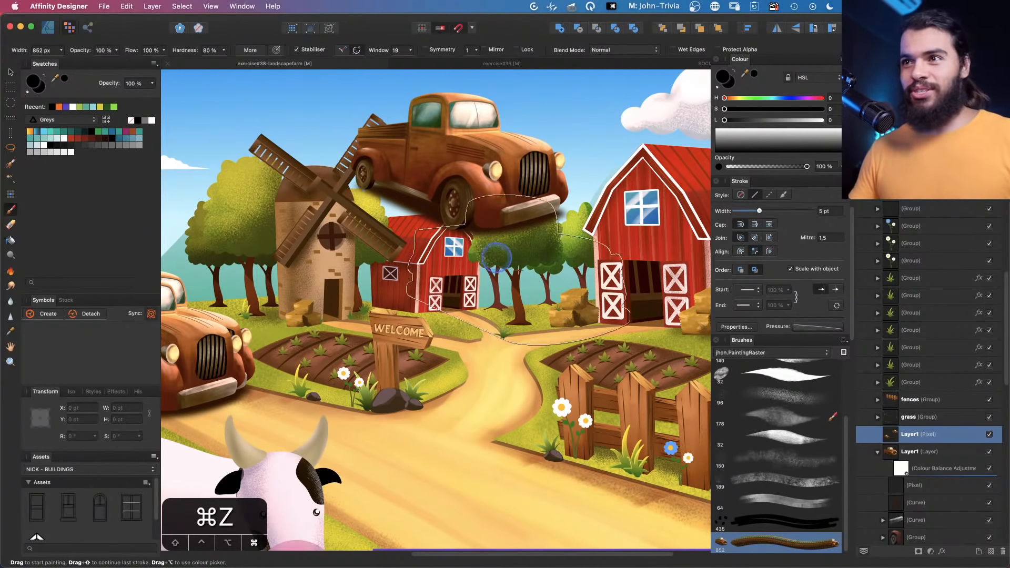
drag(407, 429, 631, 201)
key(b)
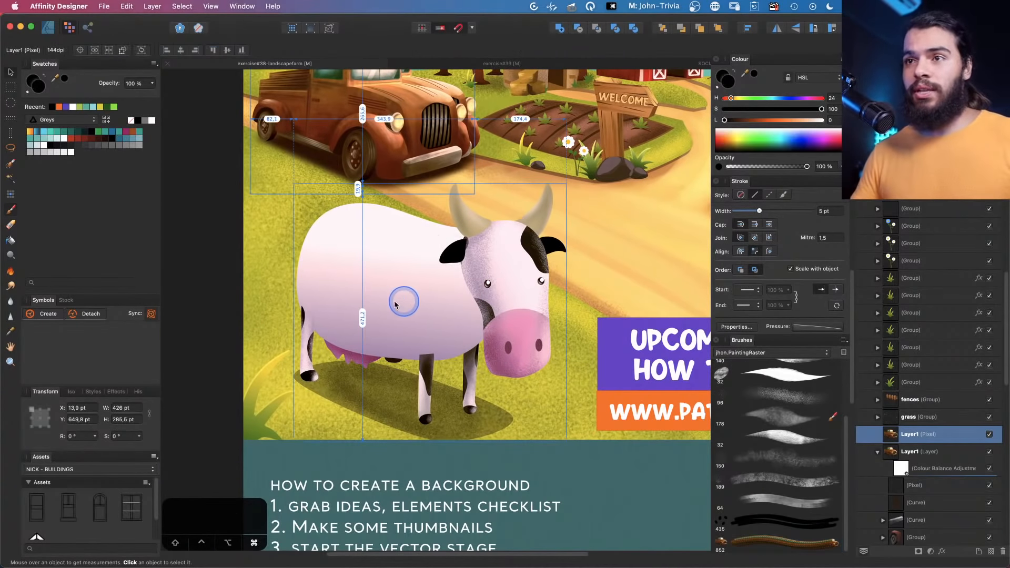
super+click(403, 301)
key(z)
drag(357, 301, 422, 298)
Open the spots image brush's editing settings and set its rotation jitter to about 50%
key(b)
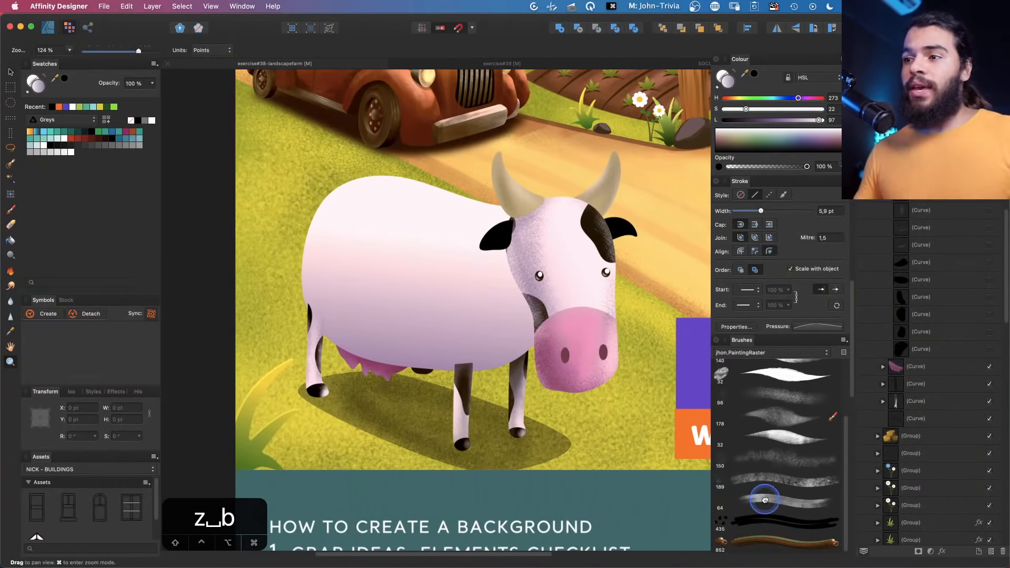
click(763, 523)
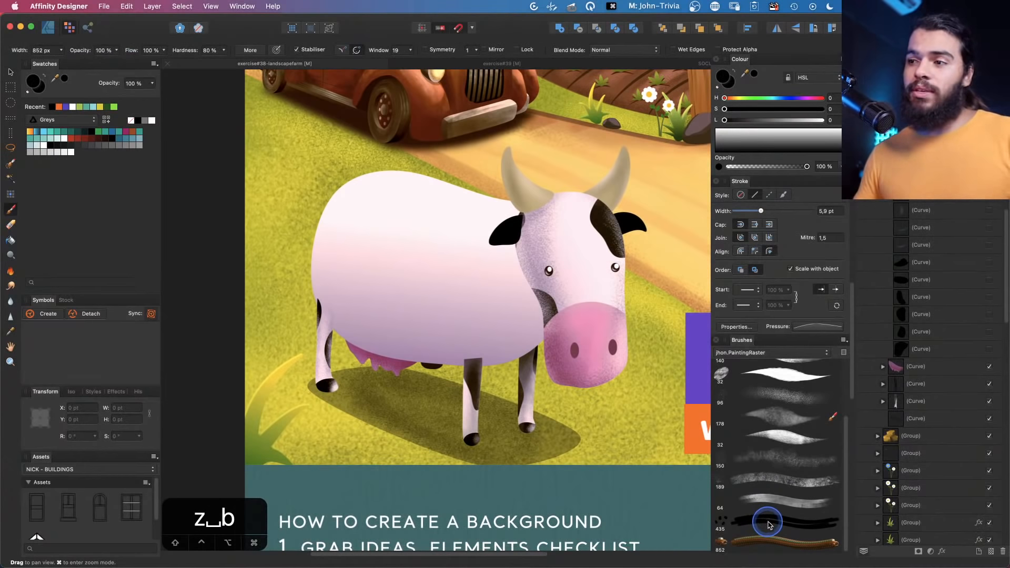
double_click(768, 524)
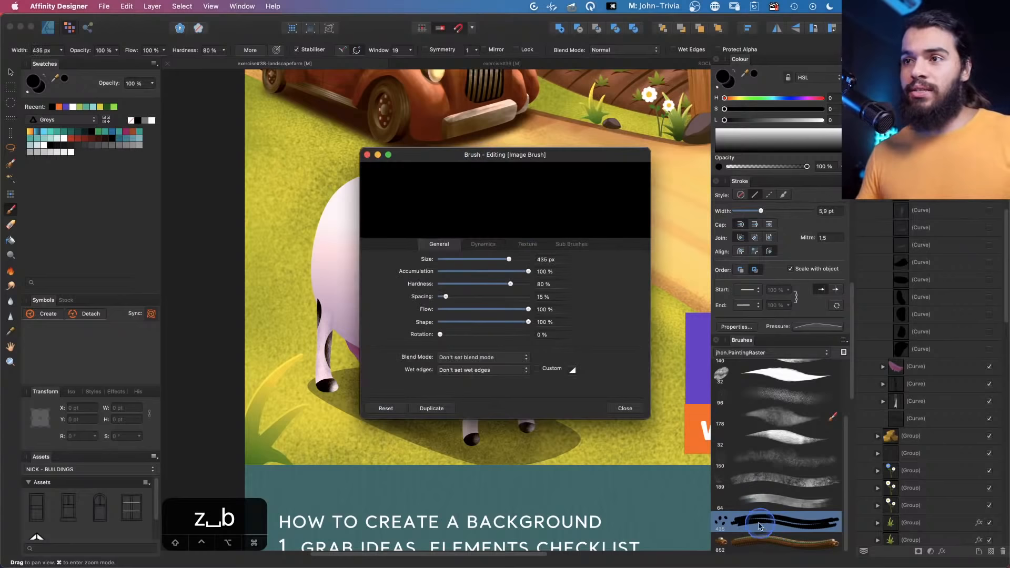
click(480, 245)
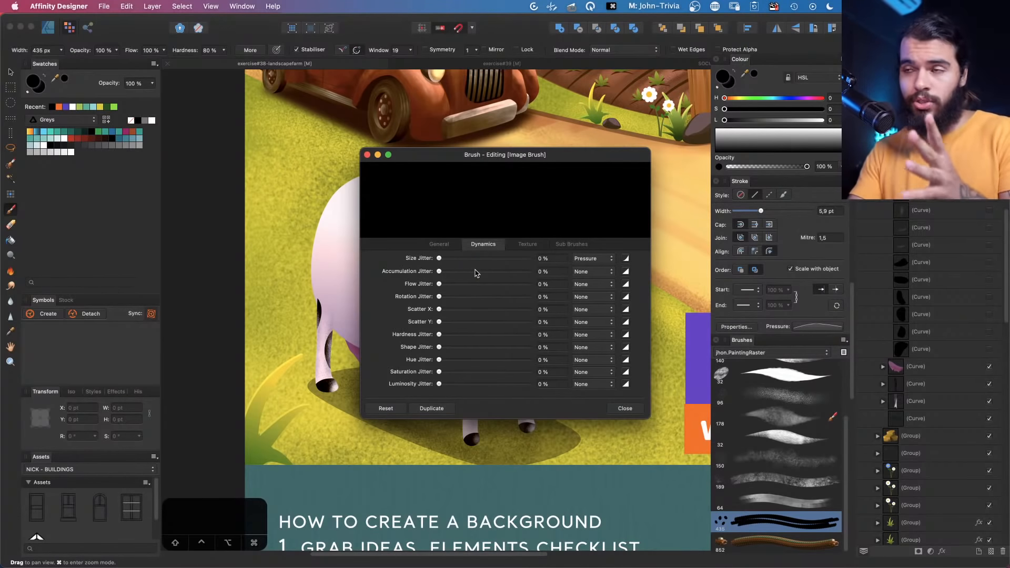
click(537, 243)
click(568, 243)
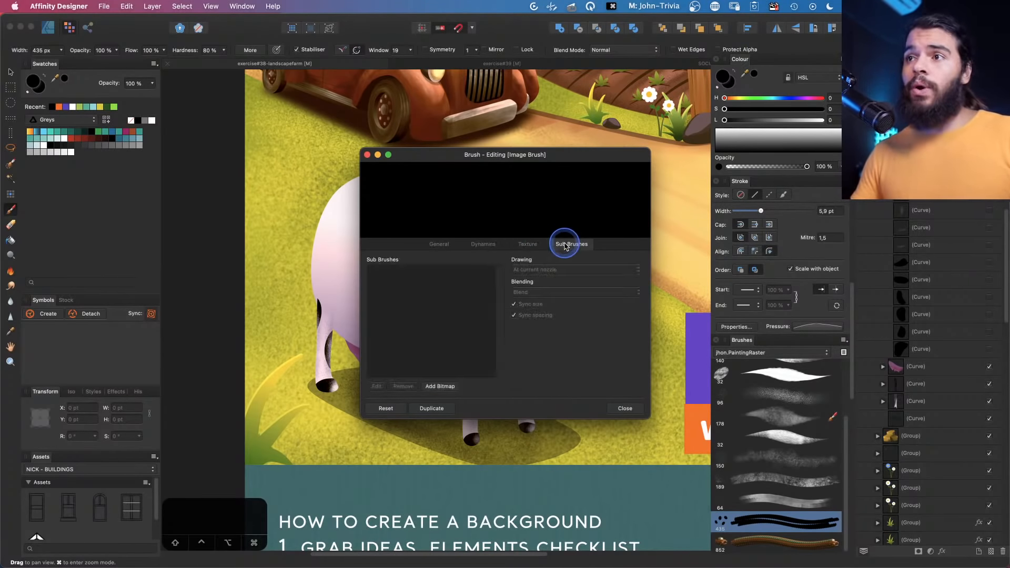
click(518, 246)
click(491, 243)
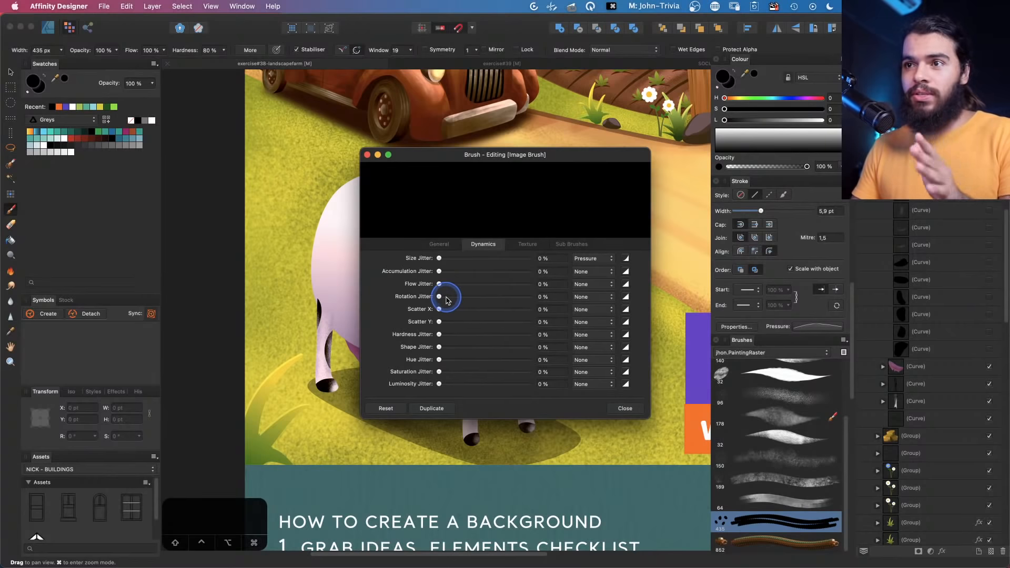
drag(445, 300, 488, 297)
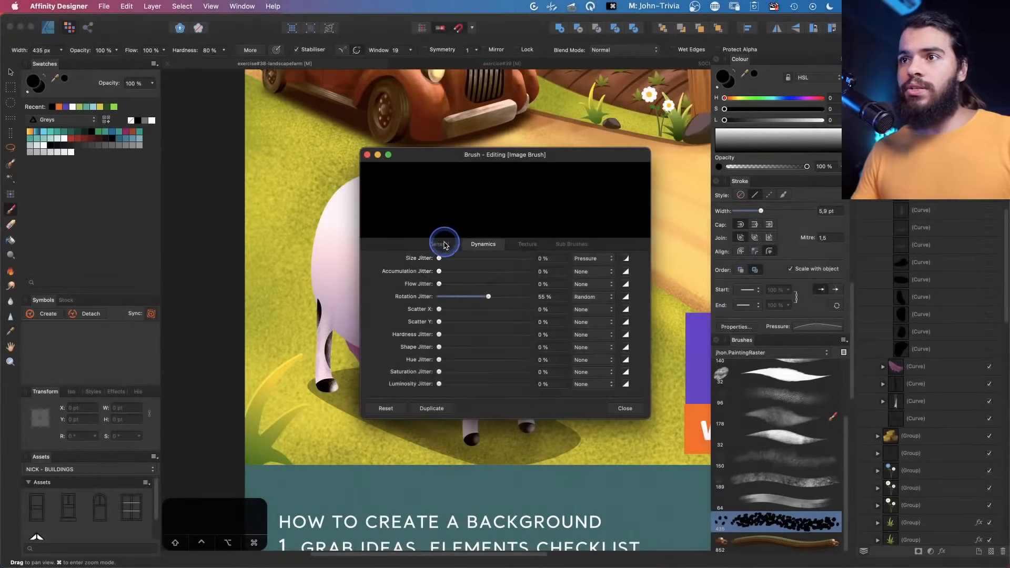
click(439, 244)
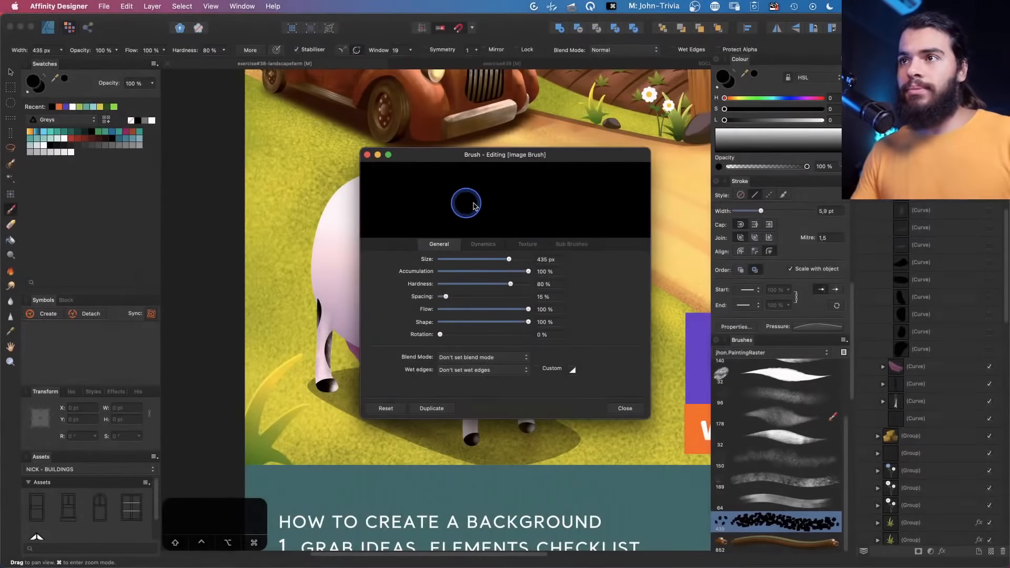
click(473, 244)
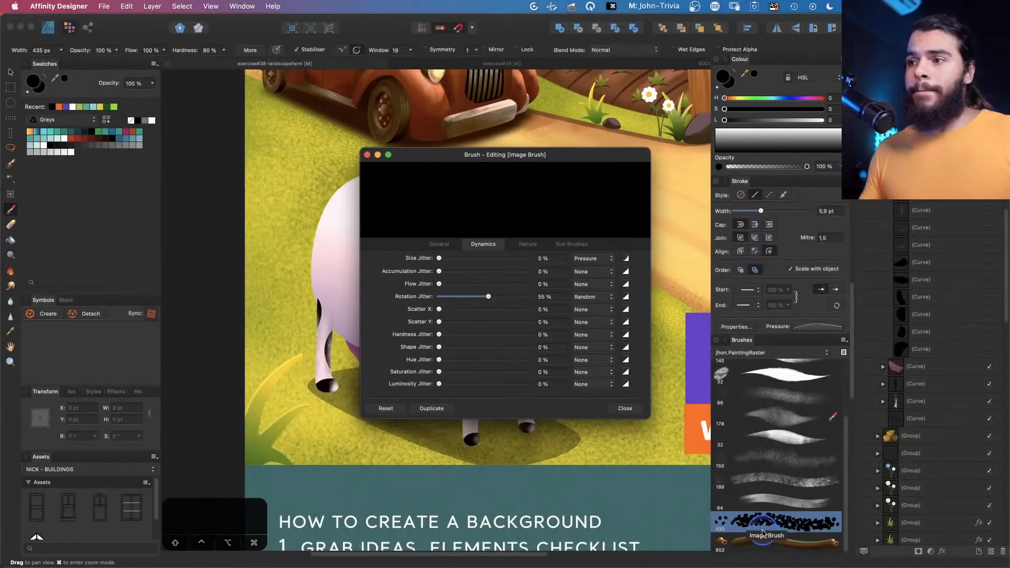
Set the spots image brush's rotation jitter to 80%, size jitter to 58% and flow jitter to 100%, then close the editor
click(774, 528)
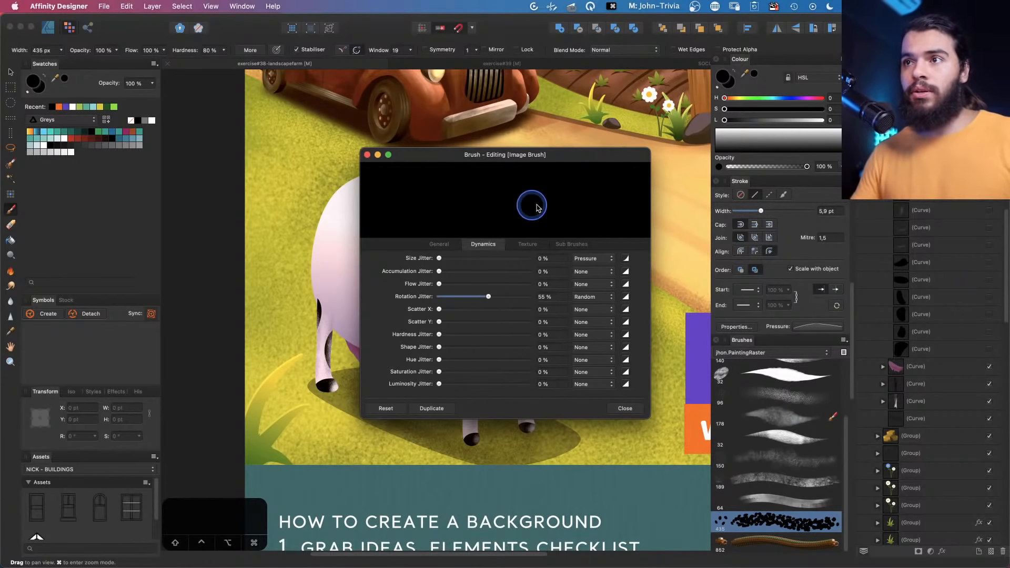
mouse_move(493, 298)
mouse_down()
mouse_move(509, 297)
mouse_move(473, 297)
mouse_move(511, 295)
mouse_up()
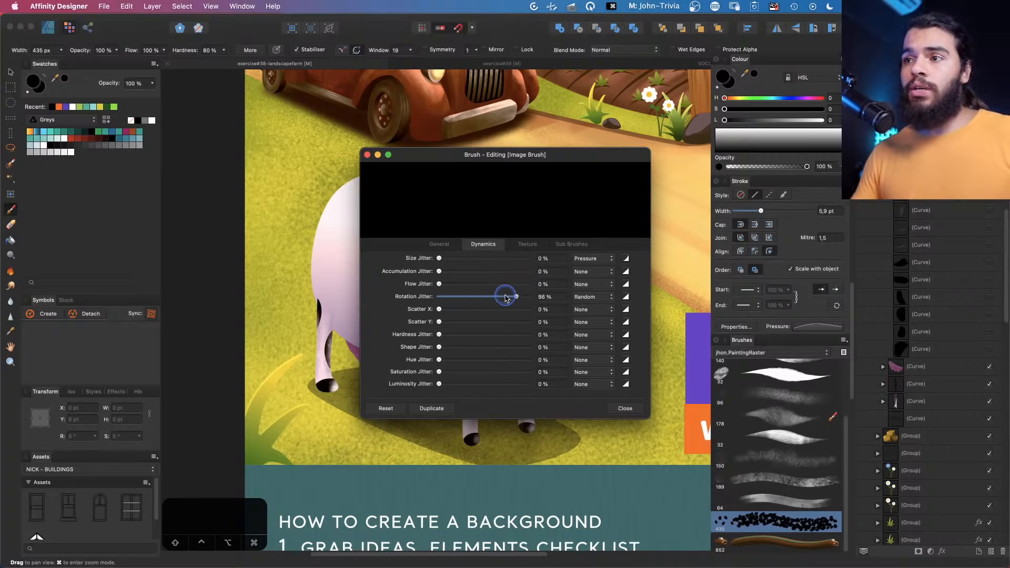
drag(447, 257, 501, 283)
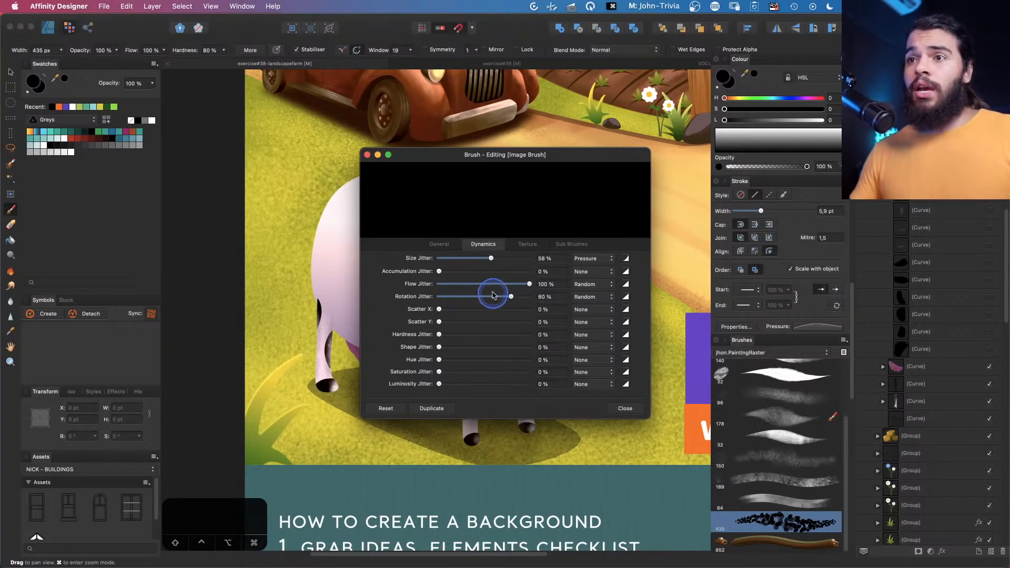
click(624, 408)
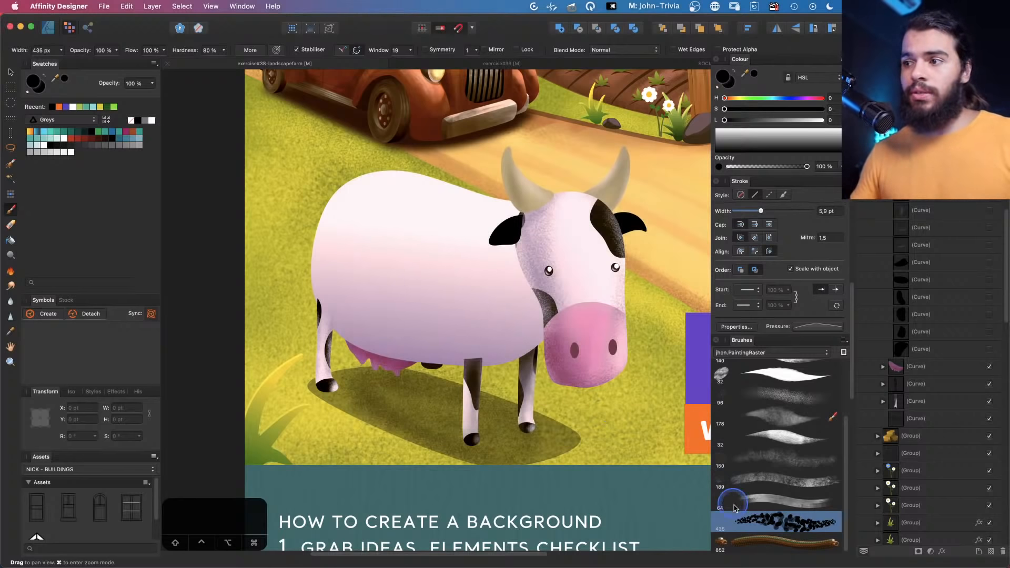
Paint a stroke of spots across the cow's body with the adjusted spots brush
scroll(376, 250, up, 2)
key(b)
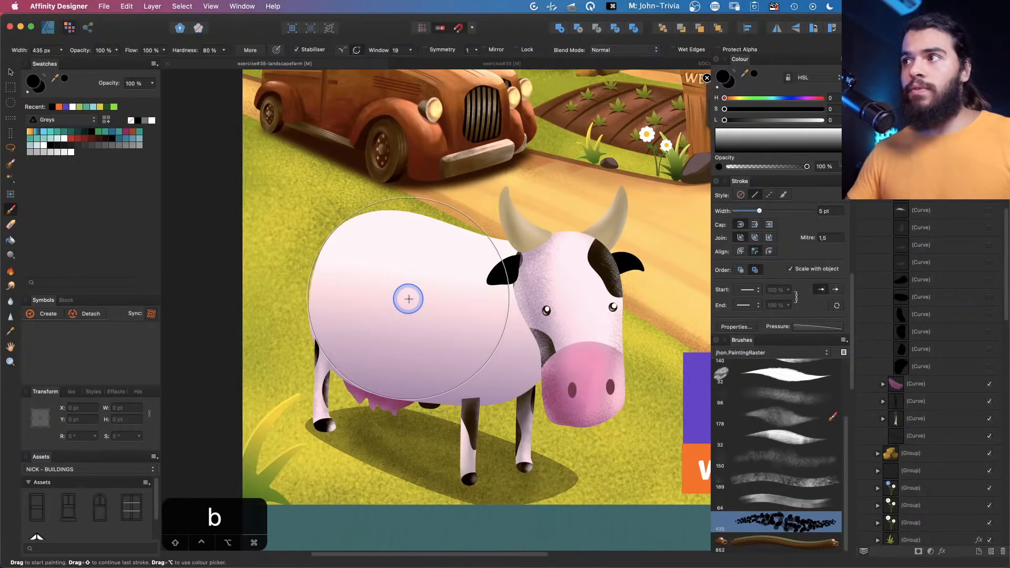
mouse_move(412, 275)
mouse_down()
mouse_move(406, 286)
mouse_move(476, 244)
mouse_move(505, 345)
mouse_move(417, 331)
mouse_move(334, 342)
mouse_move(456, 339)
mouse_move(326, 363)
mouse_move(390, 405)
mouse_up()
Move the painted spots layer up so the spots sit over the cow's body
key(v)
drag(332, 343, 325, 344)
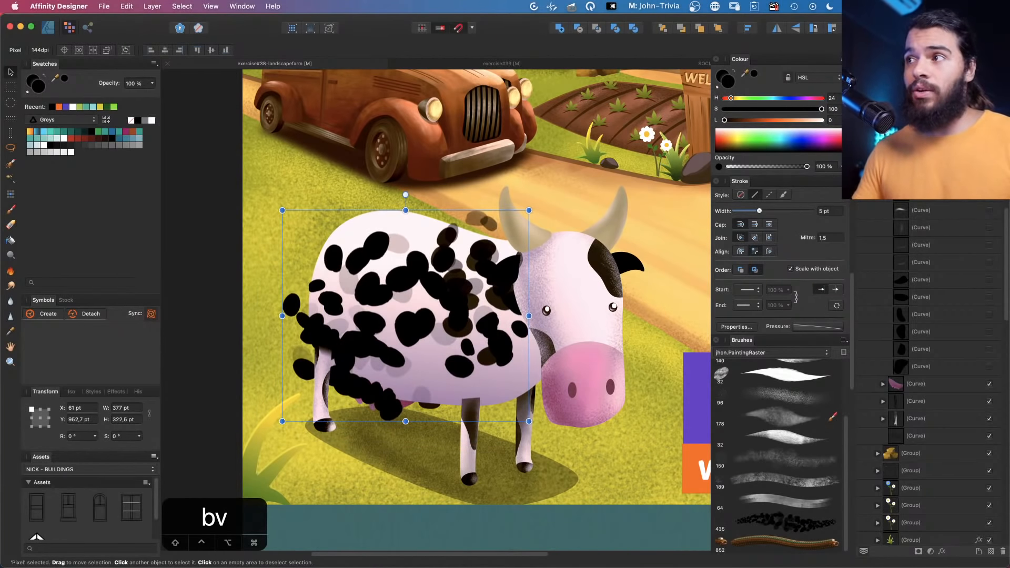
drag(430, 335, 410, 281)
key(b)
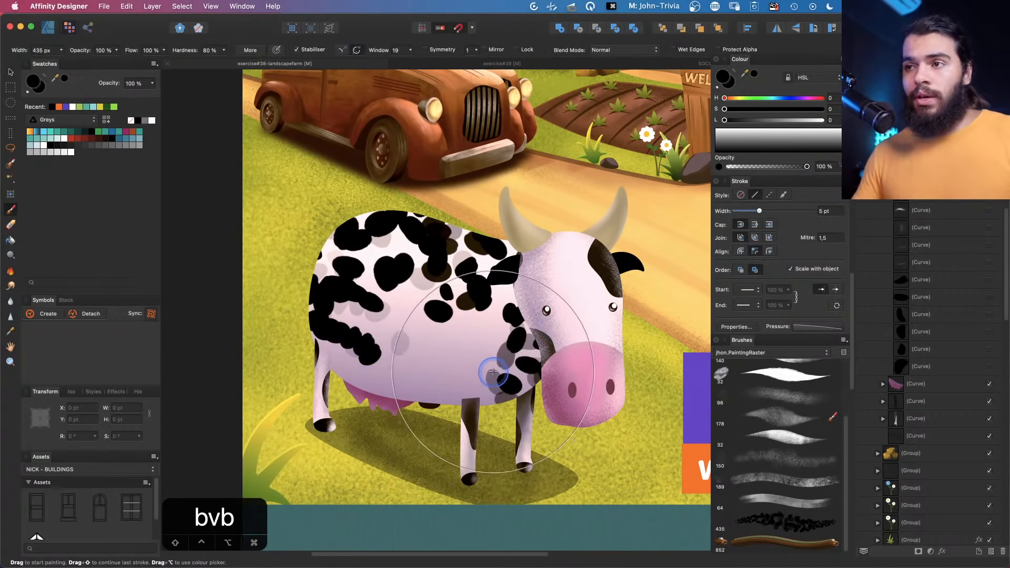
Edit the spots brush: set flow jitter to 0%, hue jitter to 54% and saturation jitter to 33%, then close
double_click(770, 520)
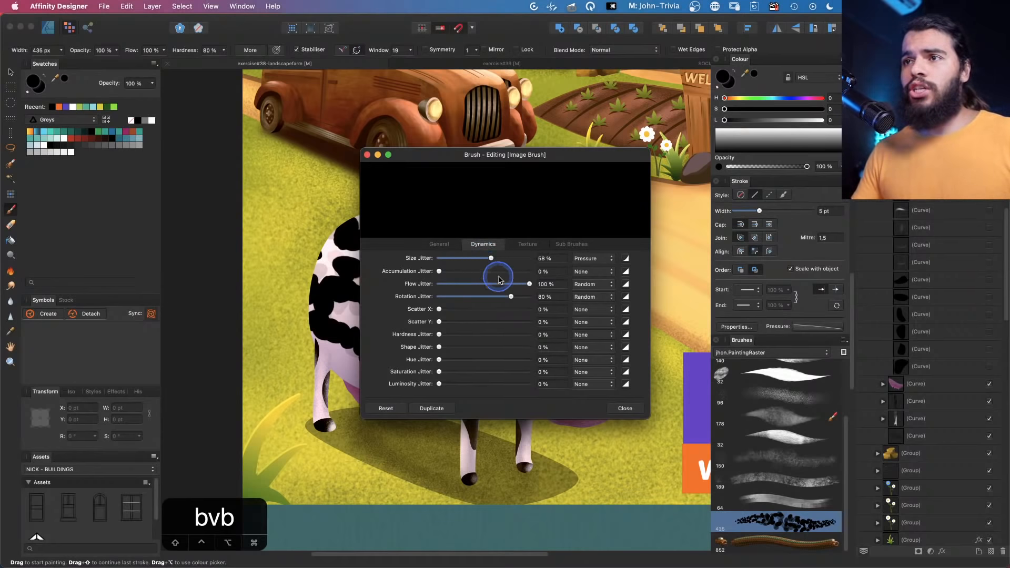
click(450, 284)
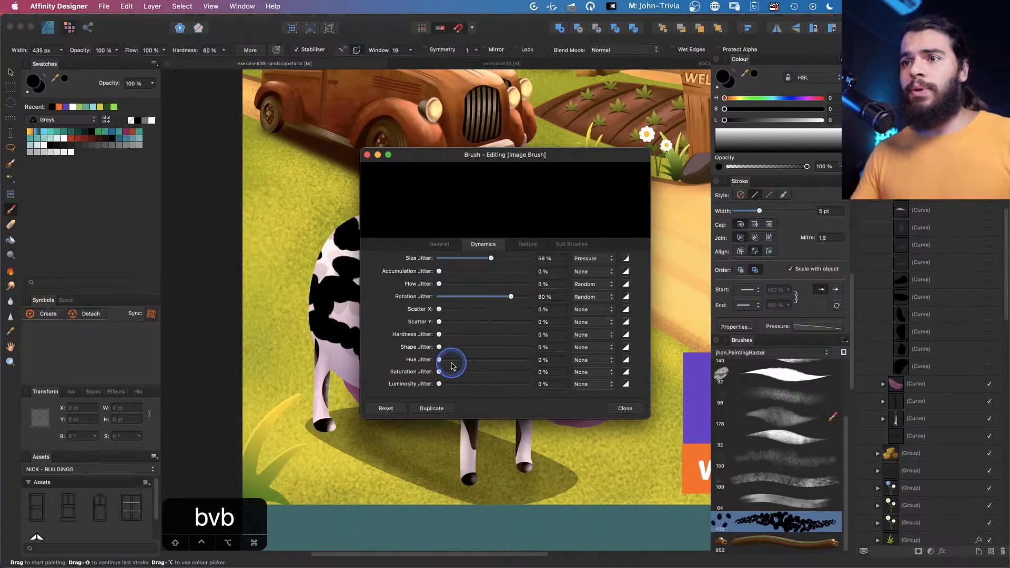
click(486, 359)
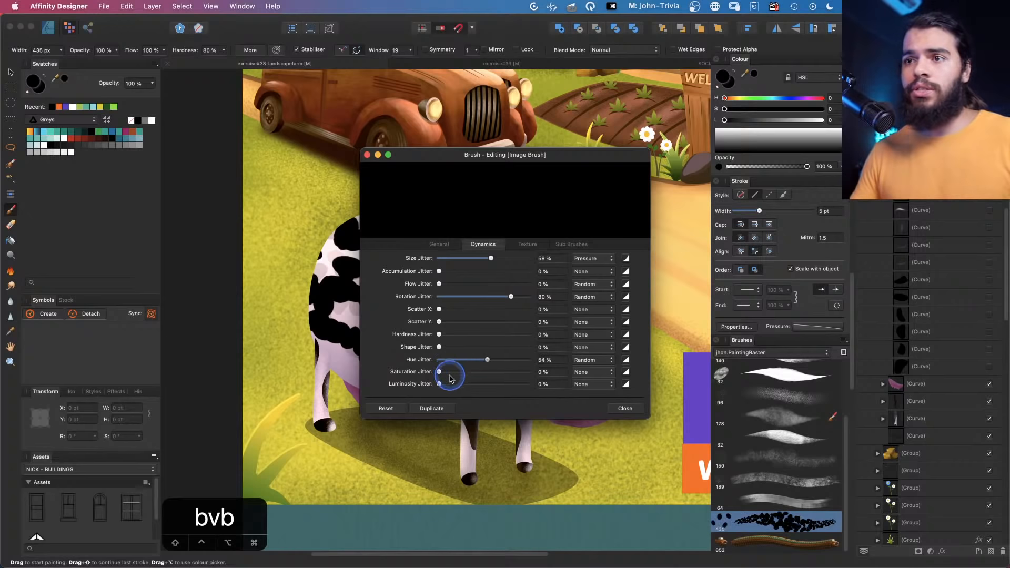
drag(471, 373, 468, 372)
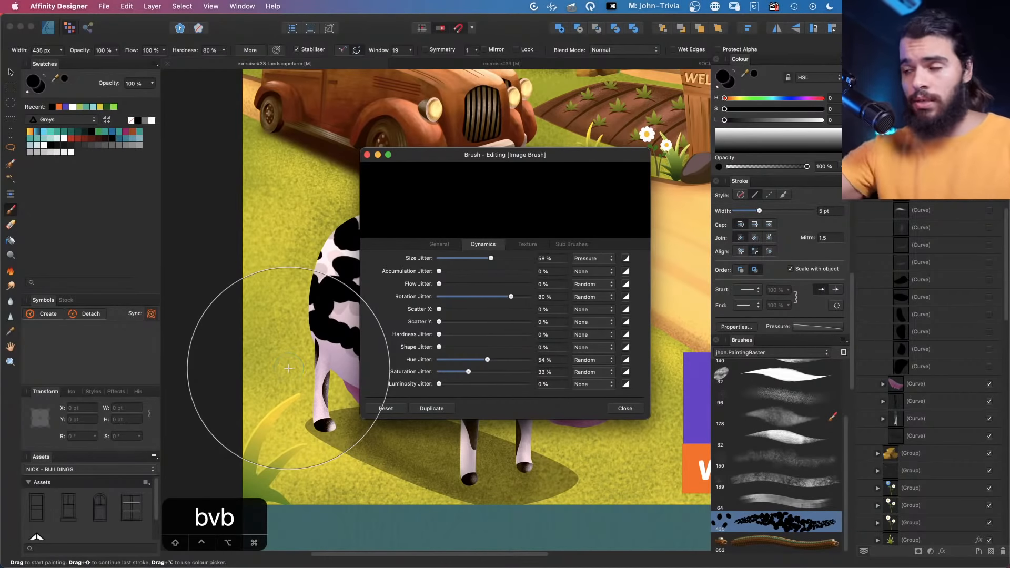
click(625, 409)
Paint a test stroke with the spots brush, then undo the recent strokes
key(b)
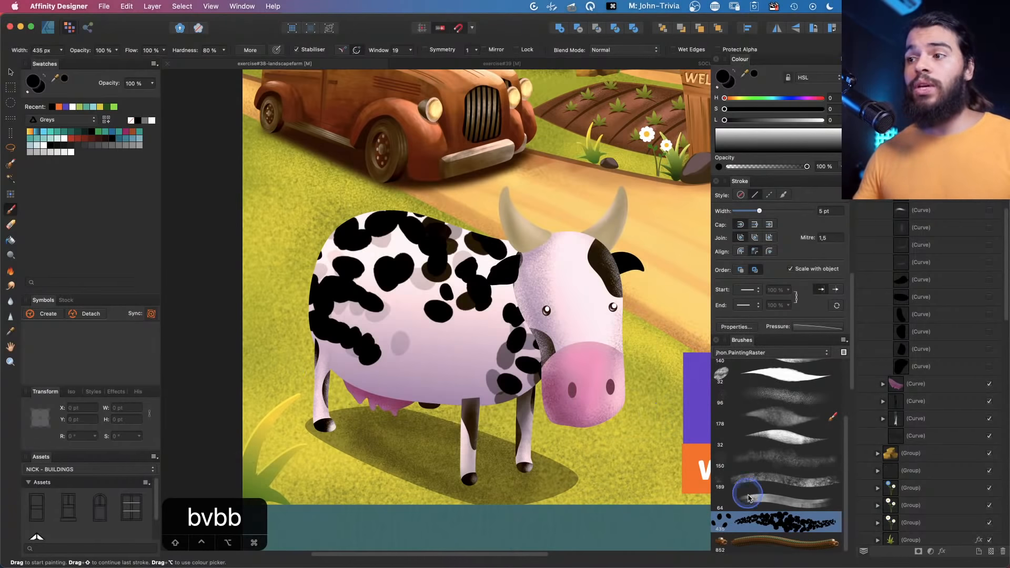
mouse_move(453, 374)
mouse_down()
mouse_move(454, 388)
mouse_move(434, 385)
mouse_move(453, 400)
mouse_up()
key(super+z)
key(super+z)
key(super+z)
key(super+z)
key(super+z)
key(super+z)
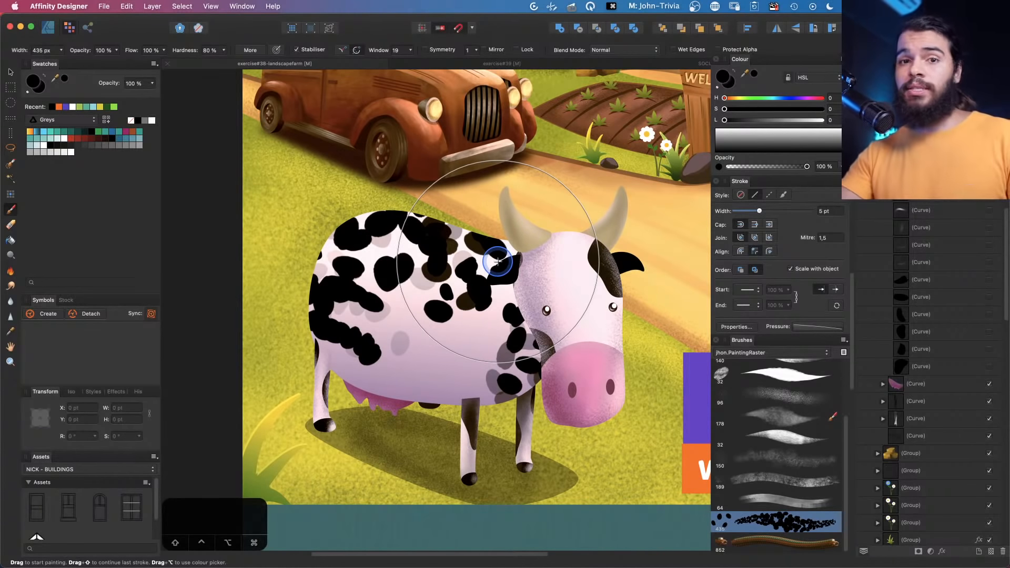
Paint another stroke of colour-varied spots across the cow's body
drag(455, 407, 494, 361)
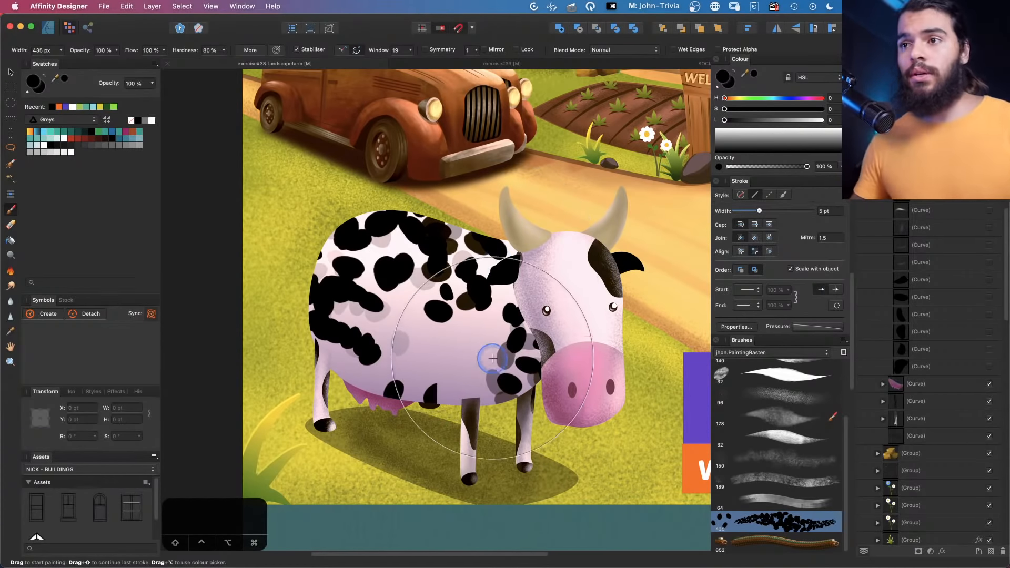
key(v)
key(q)
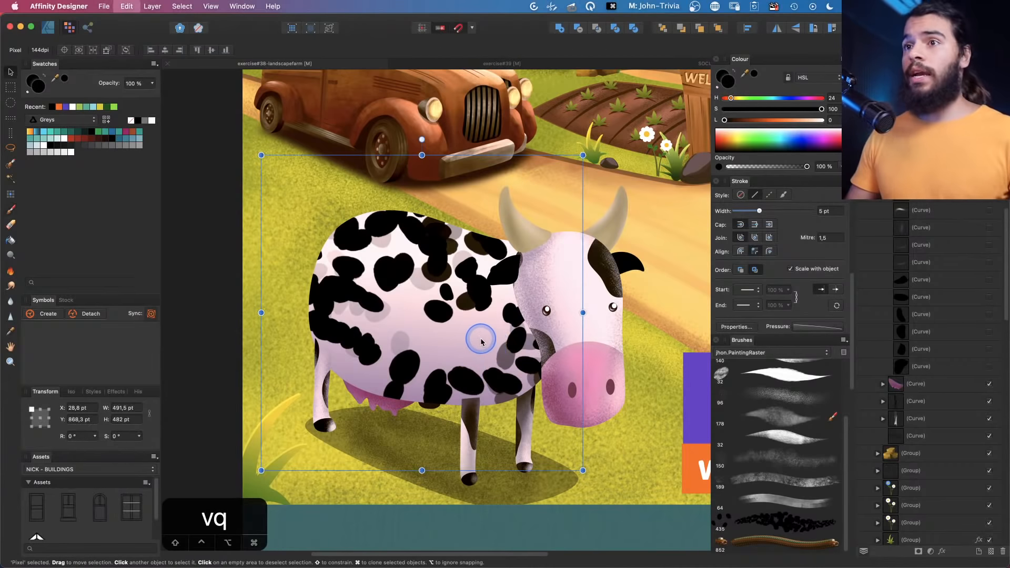
key(z)
key(b)
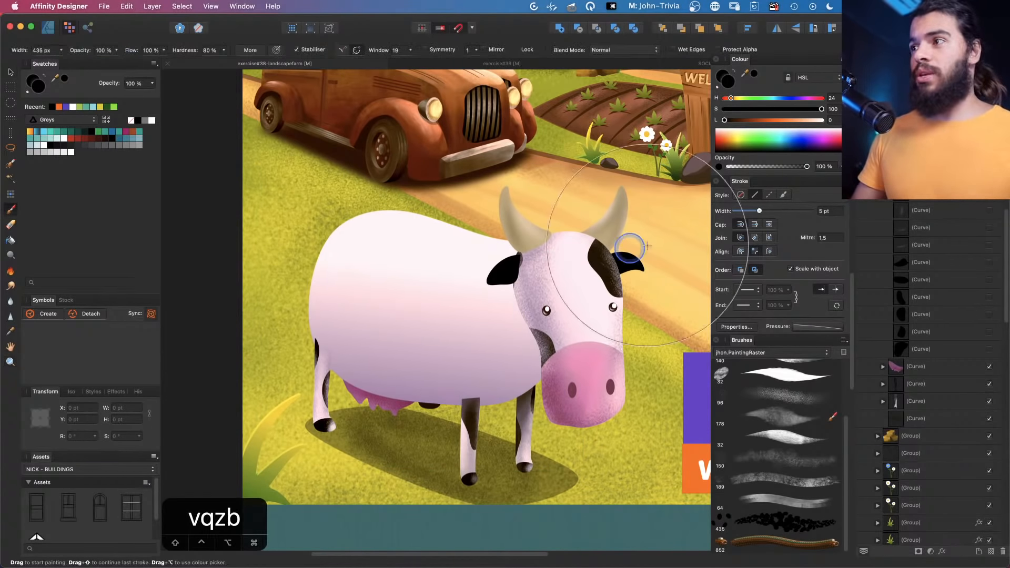
Select the painted spot layers and hide them
click(918, 262)
shift+click(929, 348)
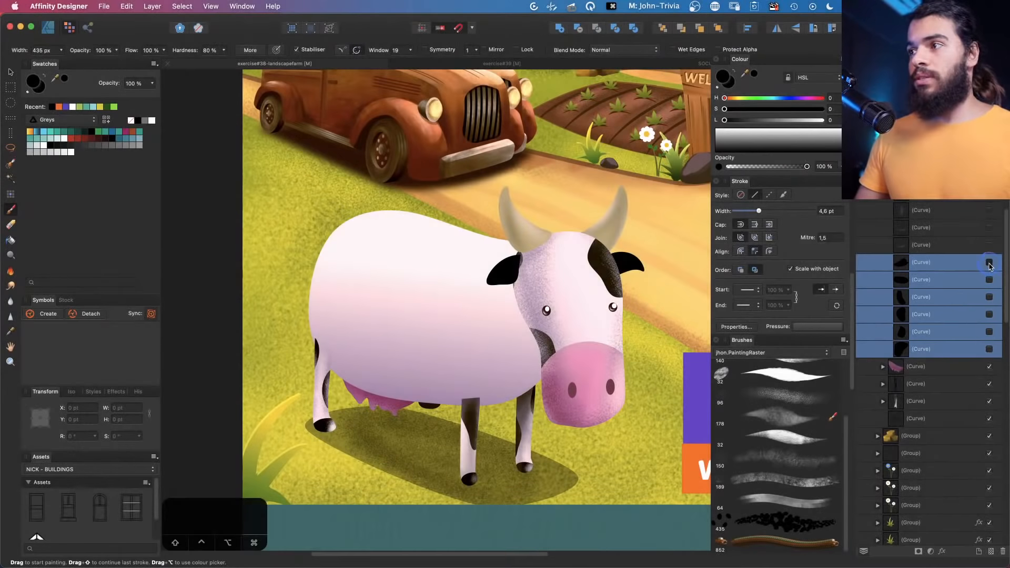
click(989, 263)
key(v)
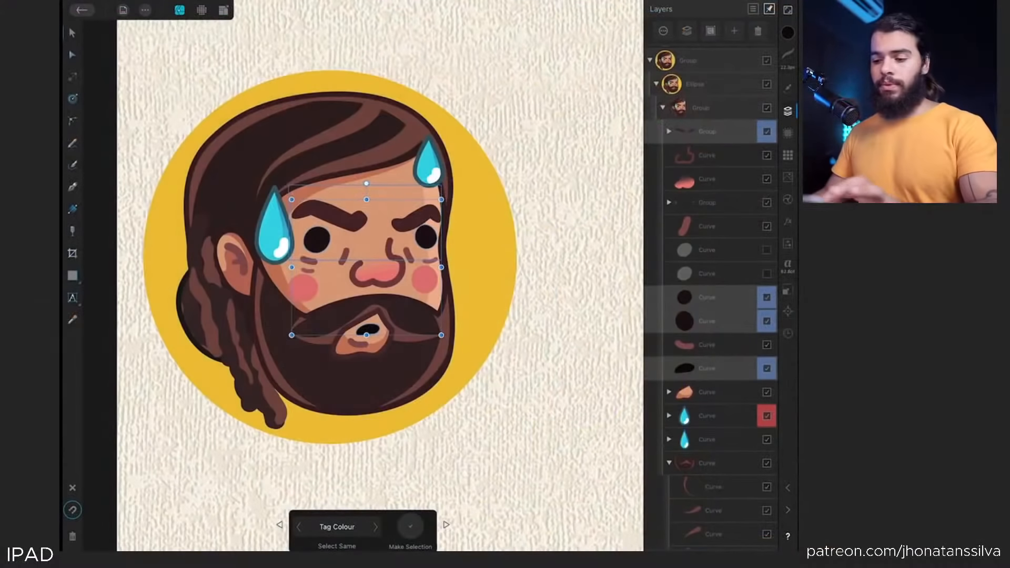
Close the avatar document's layers and open the tokyo train document from the gallery
scroll(379, 276, down, 3)
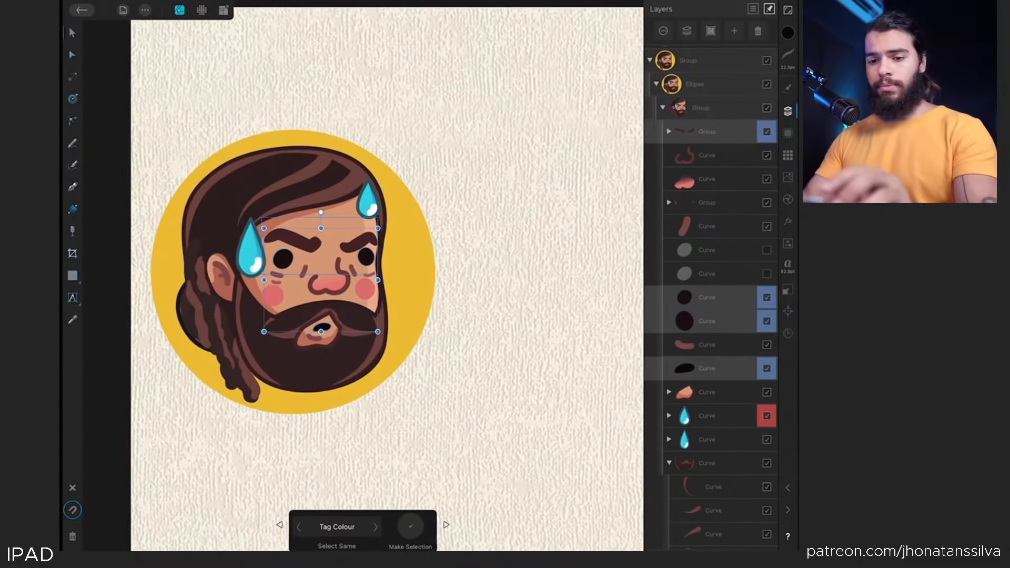
click(787, 111)
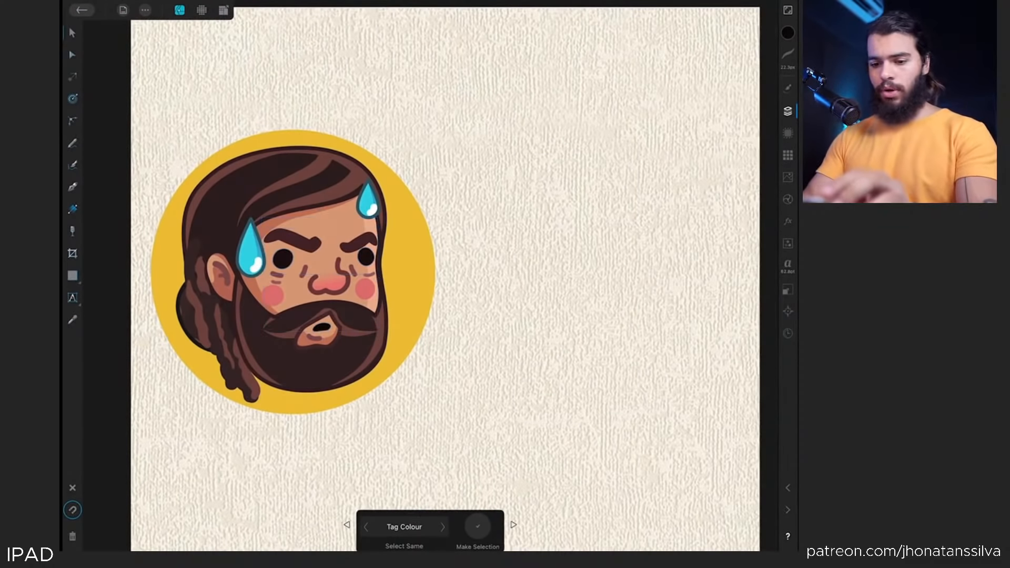
click(82, 10)
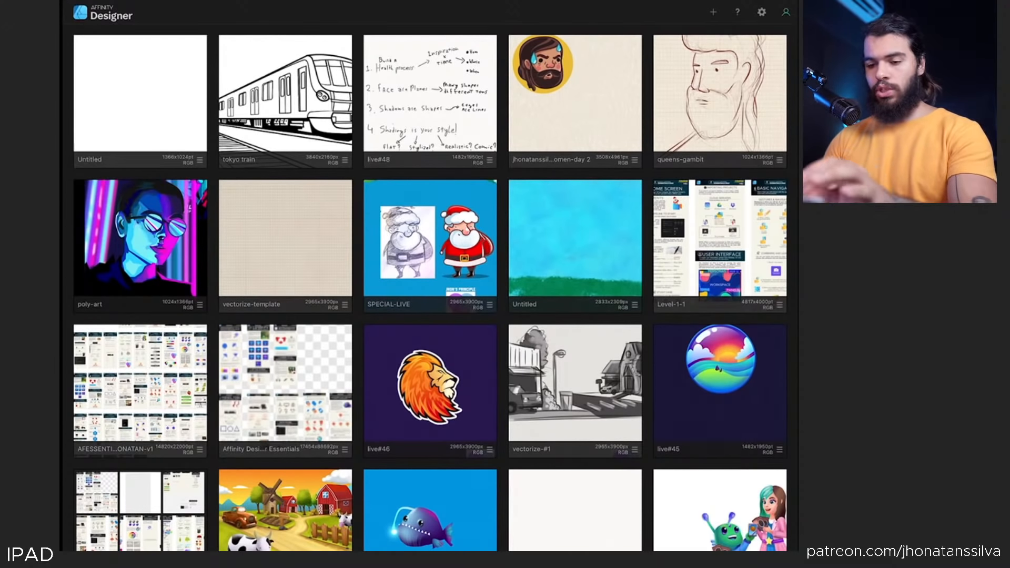
click(285, 93)
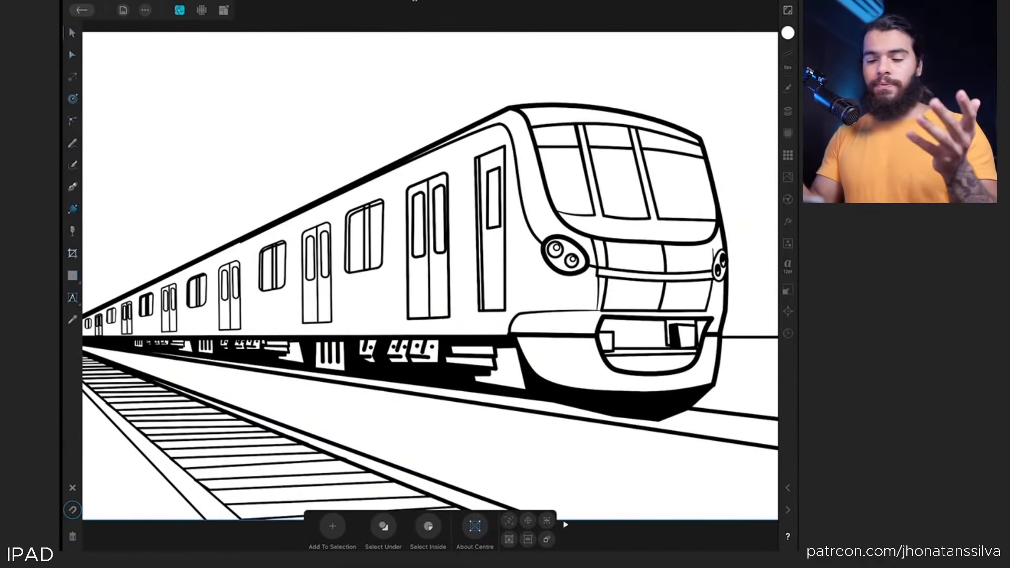
Draw a small circle with the Ellipse tool in the empty area above the train
scroll(237, 201, up, 5)
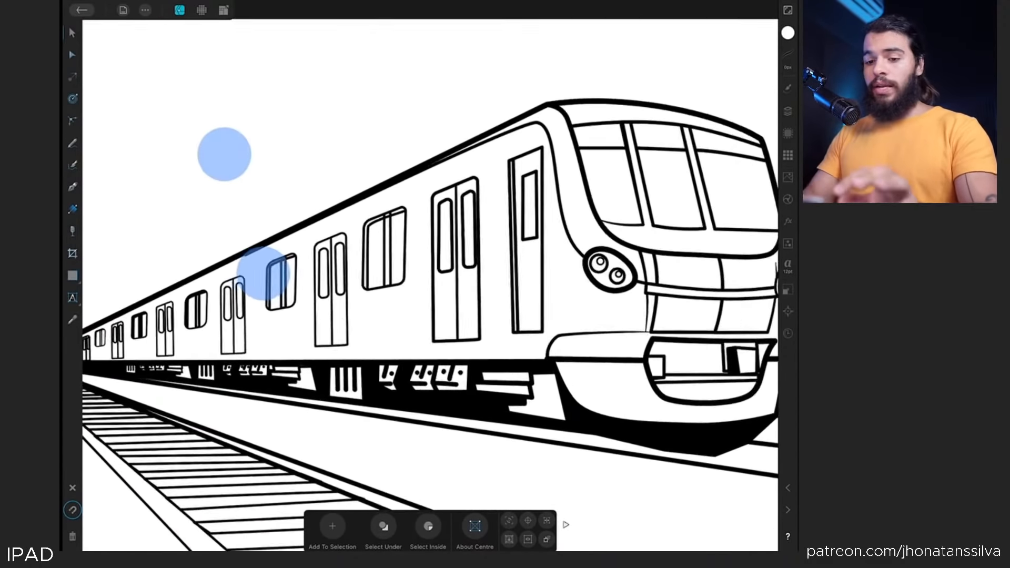
click(72, 276)
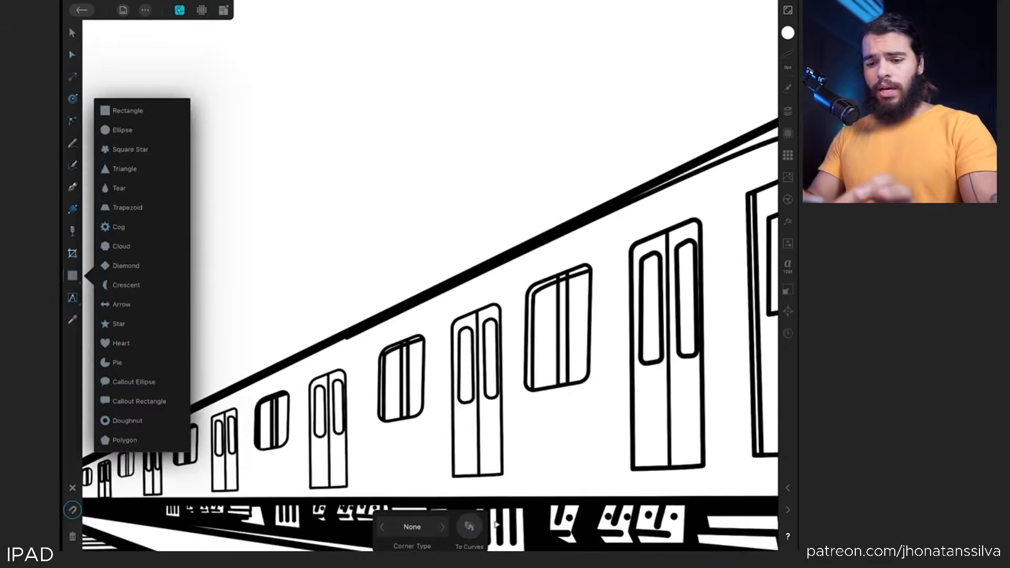
click(123, 129)
drag(290, 140, 318, 177)
scroll(237, 231, up, 6)
click(72, 32)
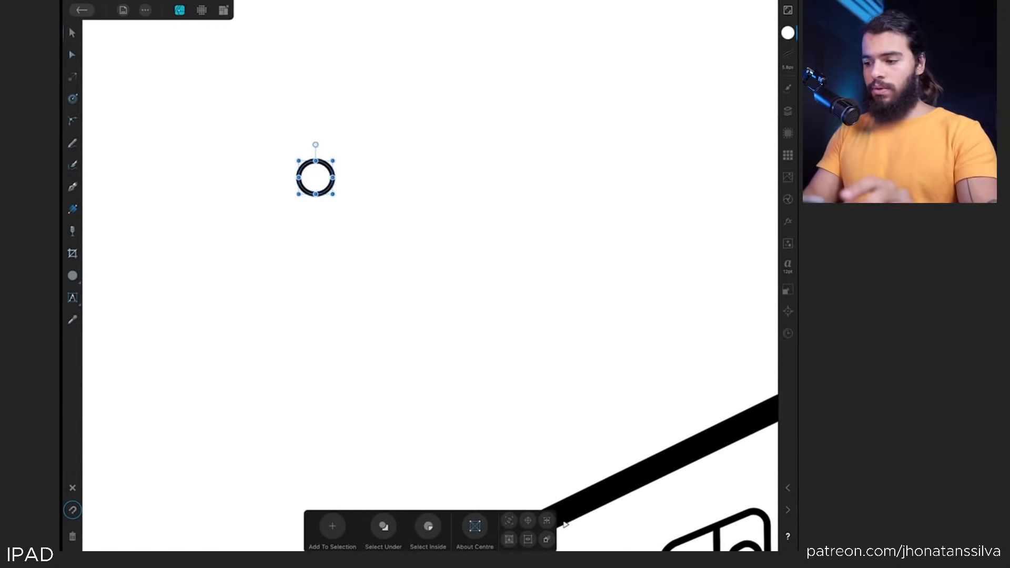
Give the circle a black fill and remove its stroke
click(787, 33)
click(698, 31)
click(682, 31)
click(697, 31)
click(681, 253)
click(682, 31)
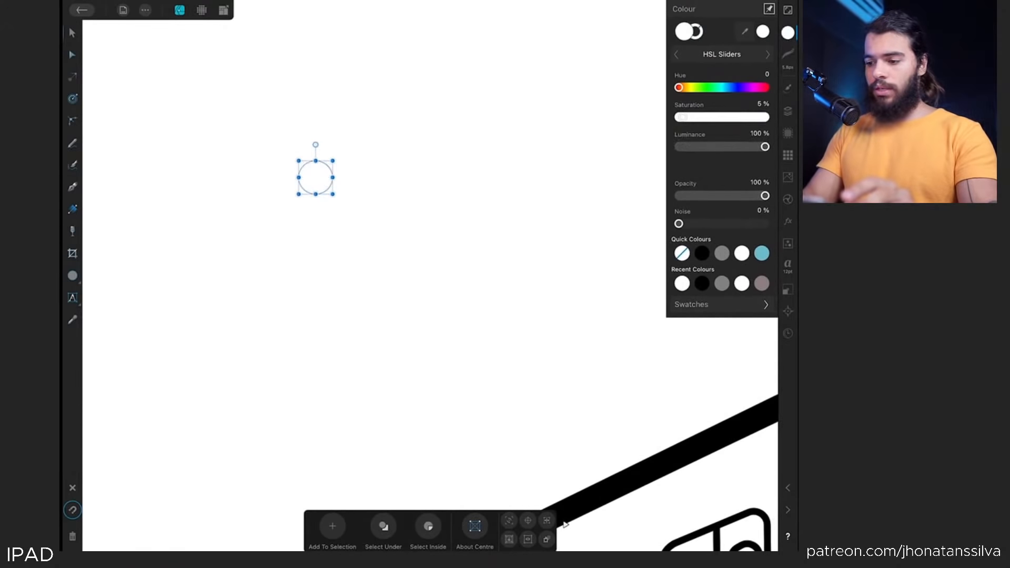
drag(764, 146, 608, 146)
Duplicate the circle into a row of four and delete the stray extra copy below it
drag(315, 178, 414, 177)
drag(414, 178, 467, 225)
click(787, 111)
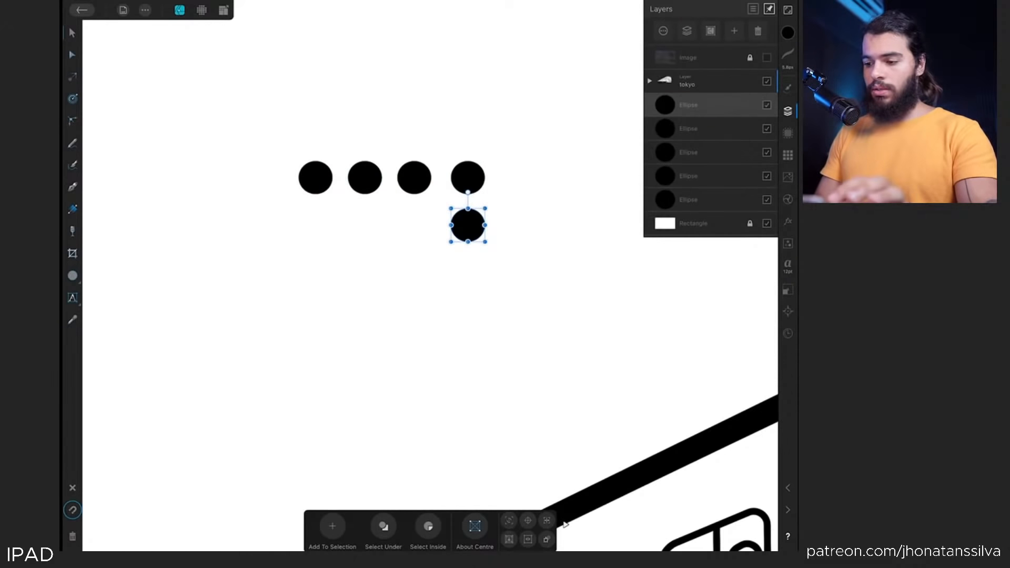
click(706, 152)
click(705, 104)
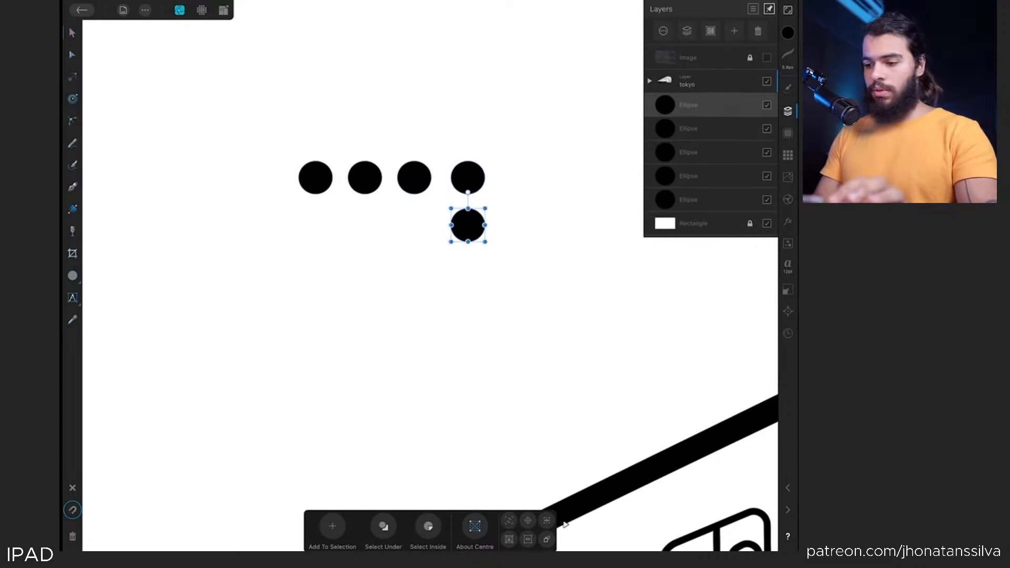
click(706, 176)
click(705, 199)
scroll(368, 263, up, 1)
click(705, 105)
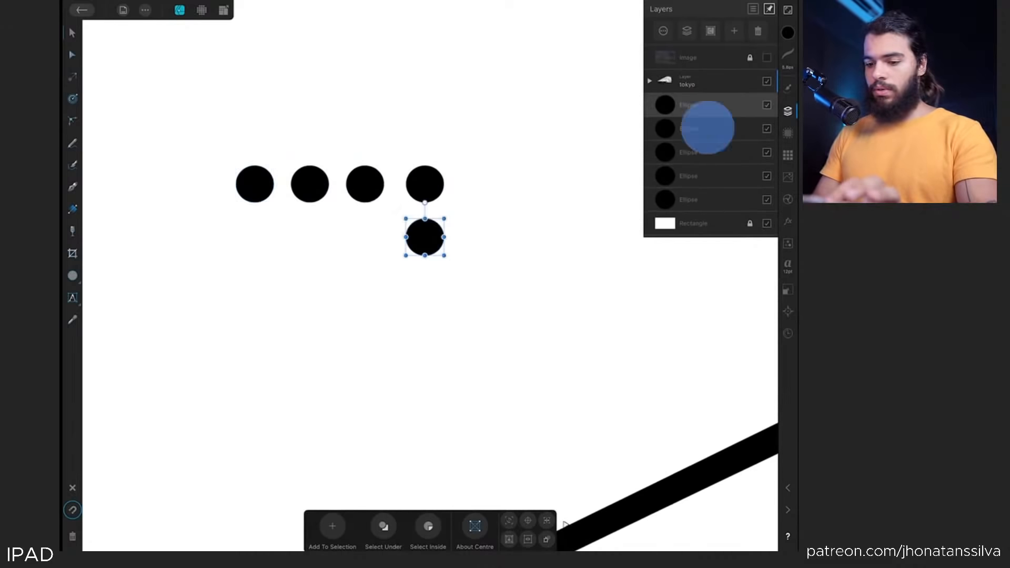
click(705, 57)
click(705, 105)
click(758, 31)
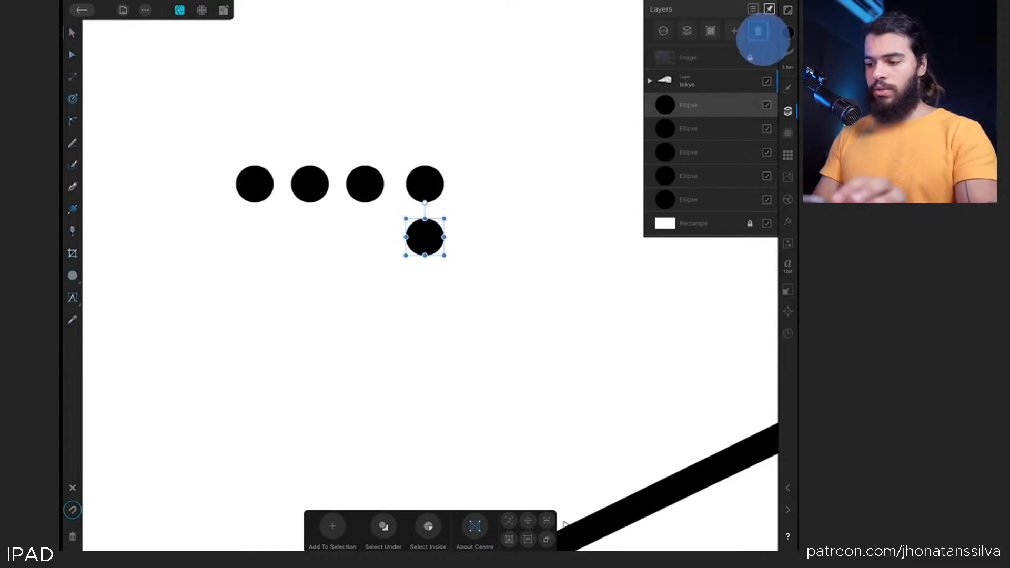
drag(689, 129, 726, 176)
Duplicate the row into a four-by-four grid of circles, then select all sixteen and group them
scroll(184, 231, up, 1)
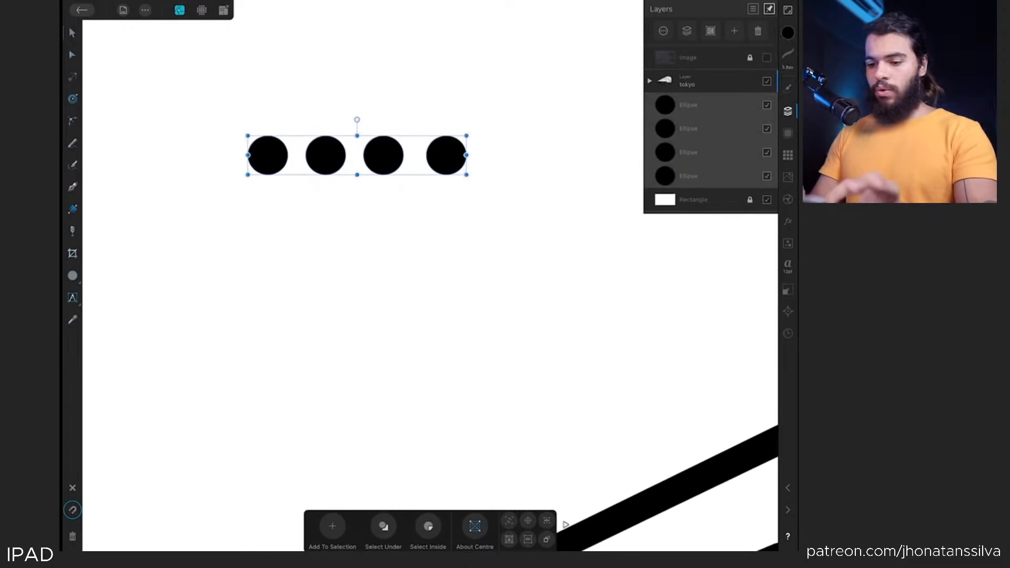
drag(414, 169, 426, 370)
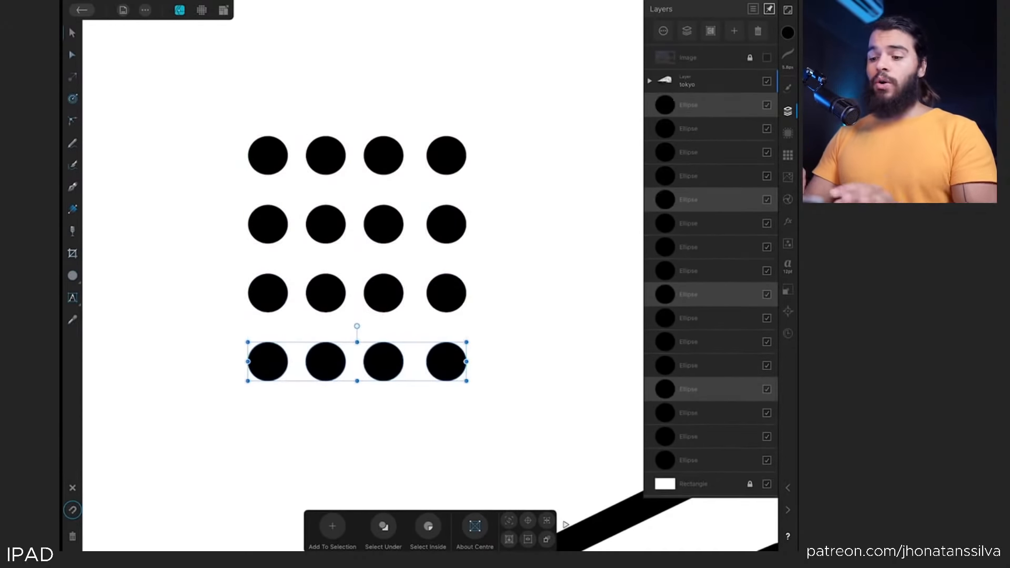
scroll(178, 294, down, 1)
click(454, 347)
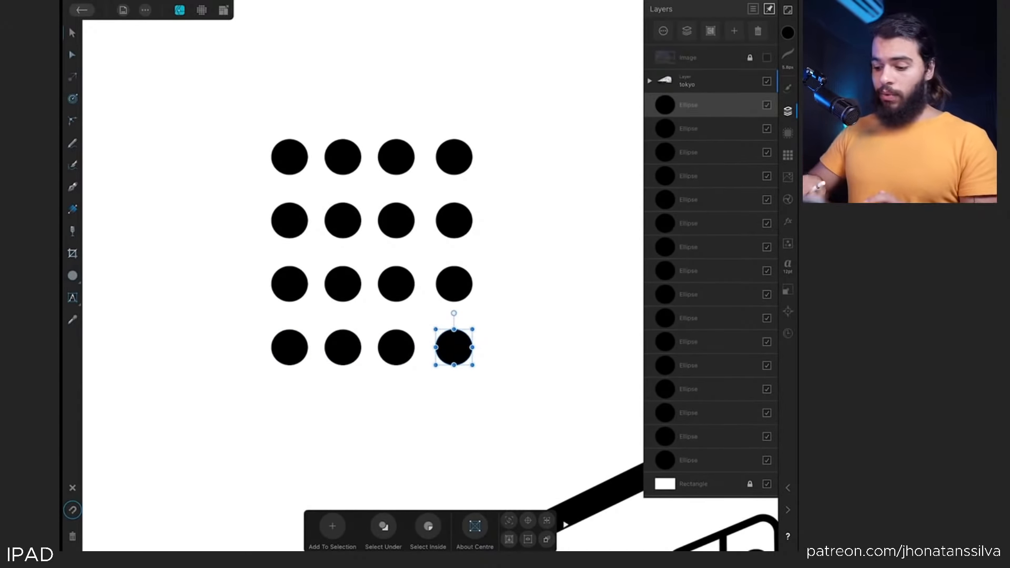
key(ctrl+a)
click(687, 84)
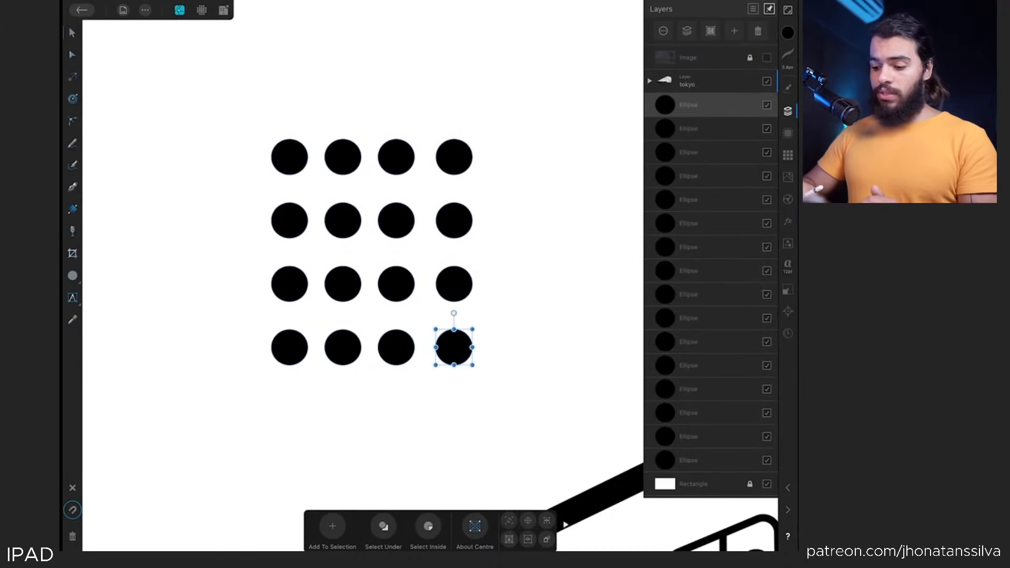
key(ctrl+g)
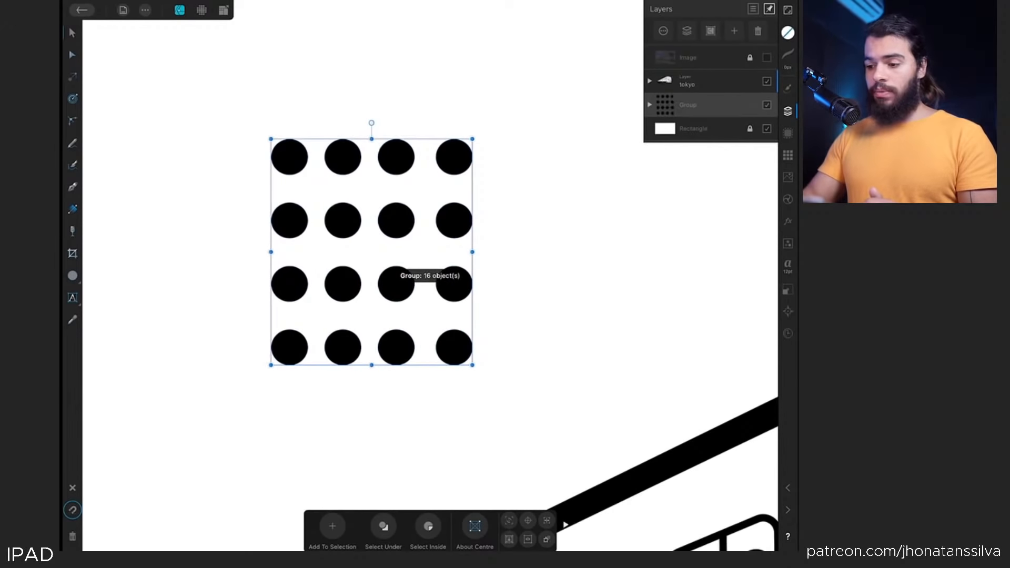
Shift the dot grid slightly left, duplicate the group and rasterise the duplicate into a pixel layer
mouse_move(410, 276)
mouse_down()
mouse_move(440, 248)
mouse_move(417, 286)
mouse_move(392, 273)
mouse_up()
click(144, 10)
click(180, 47)
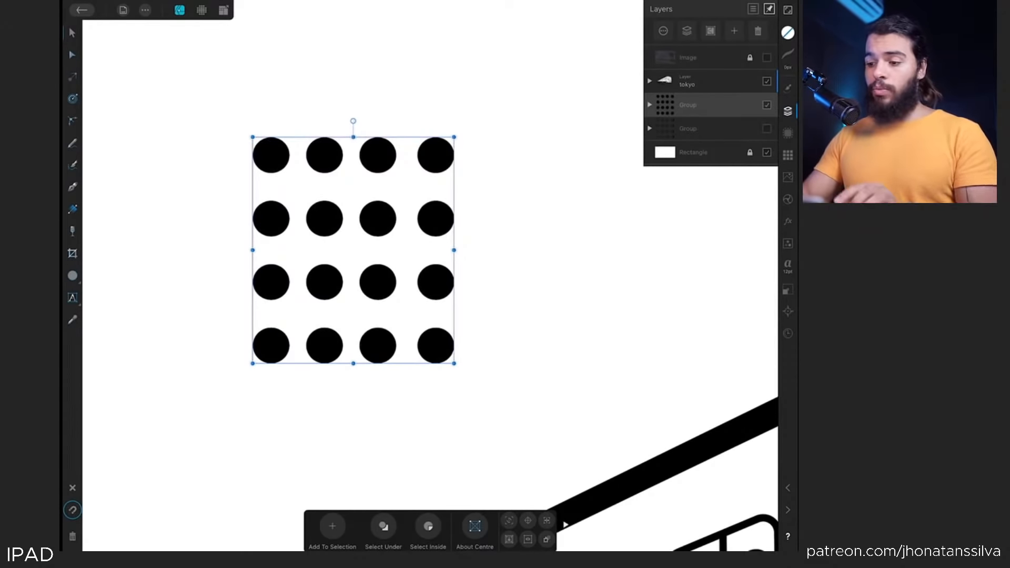
click(687, 31)
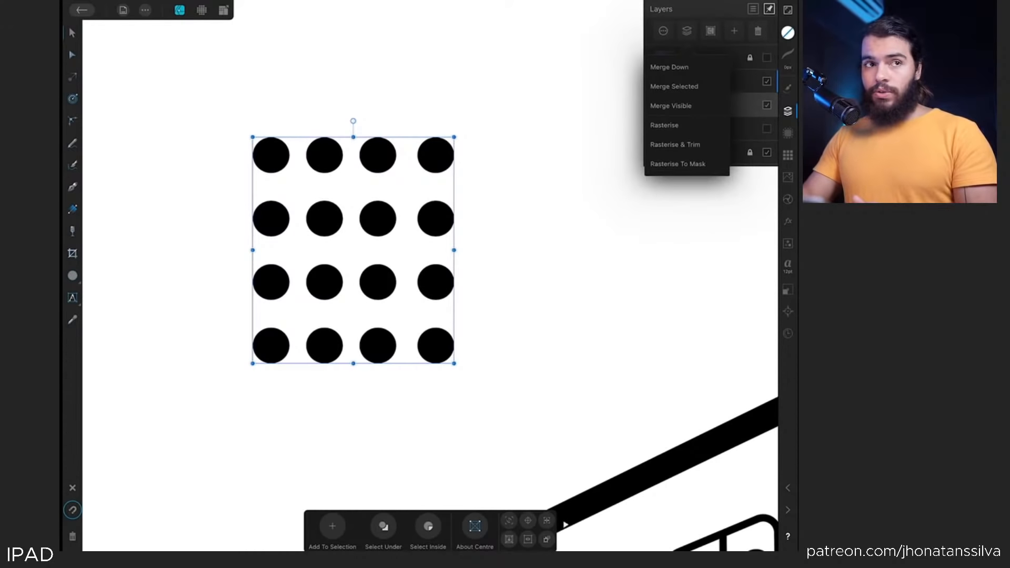
click(664, 126)
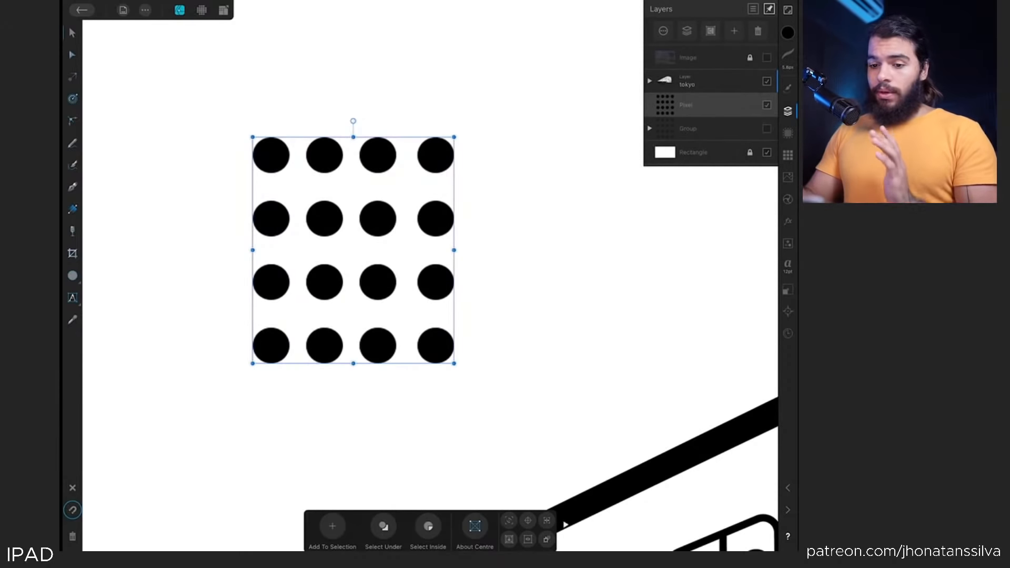
Switch to the Pixel persona with the Paint Brush tool and open the Jhon.GIFT-RBrushes 2 brush category
click(202, 10)
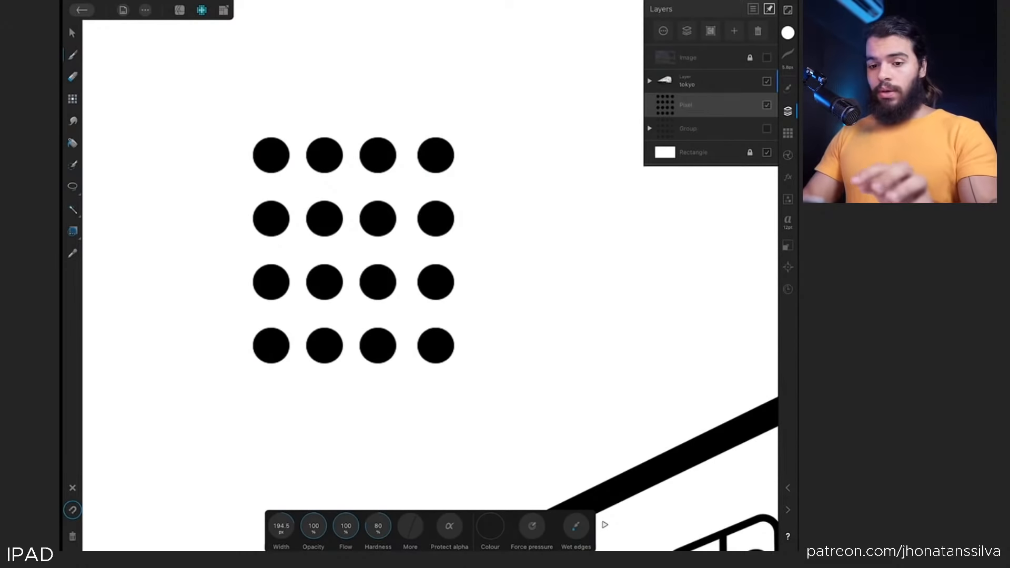
click(73, 57)
click(71, 55)
click(787, 87)
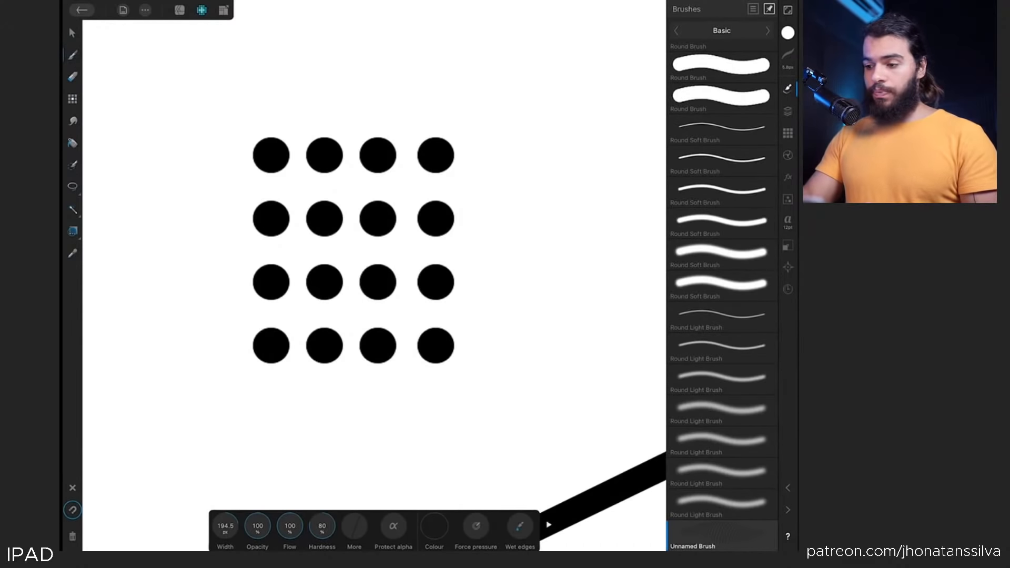
click(721, 30)
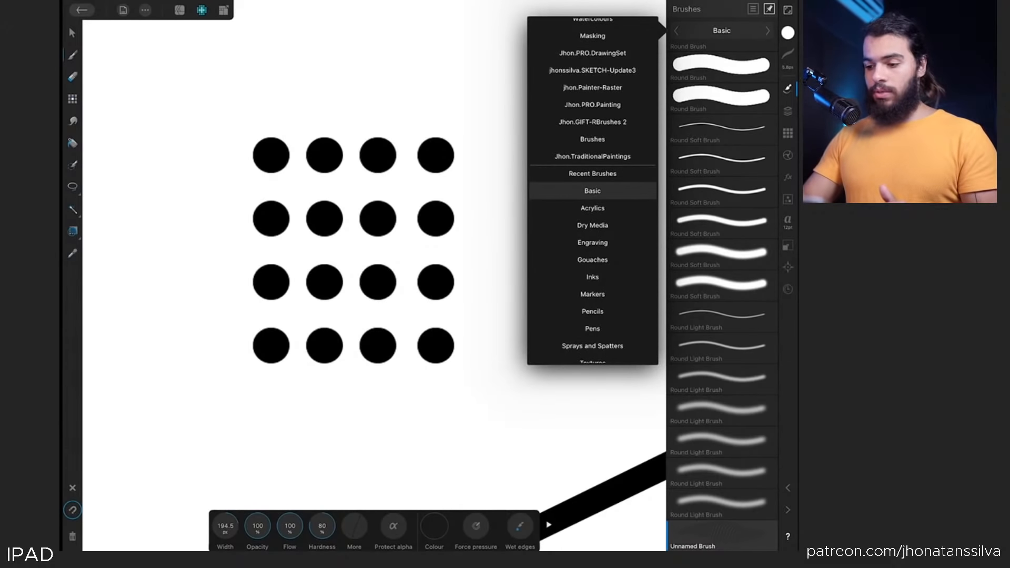
click(593, 156)
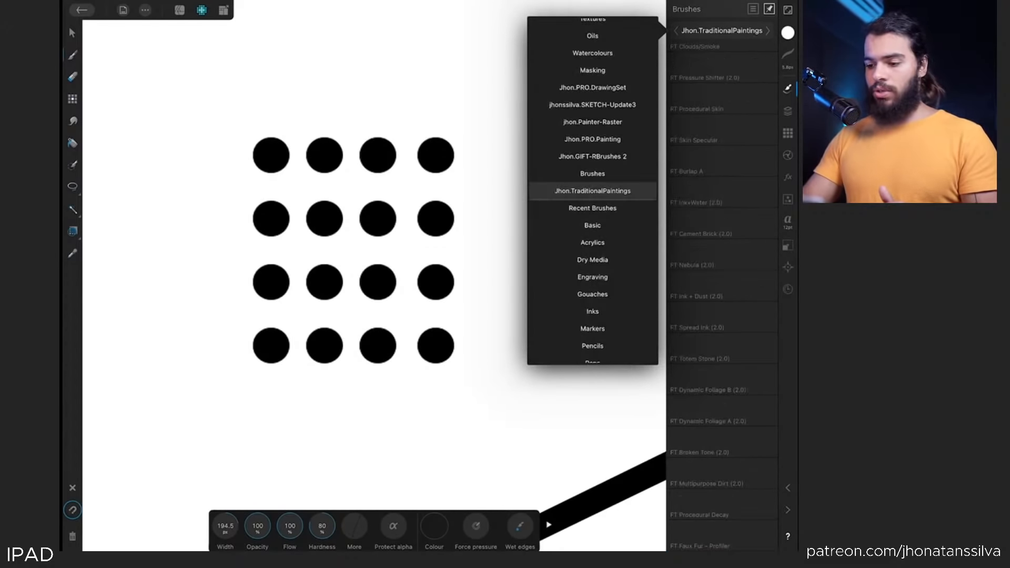
click(722, 30)
click(607, 155)
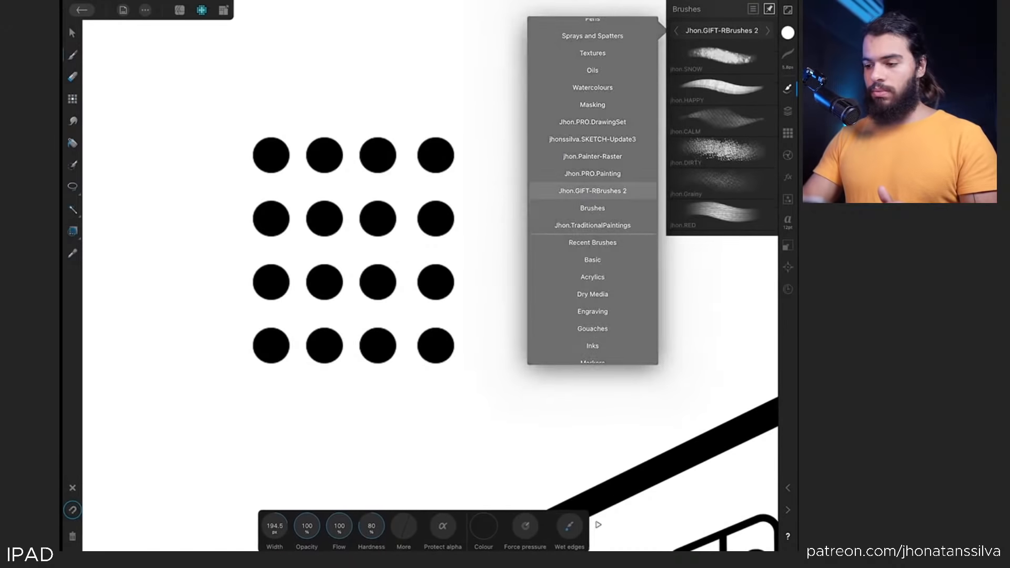
Create a new brush from the selected black dot pixel layer, keeping the default brush settings
click(753, 10)
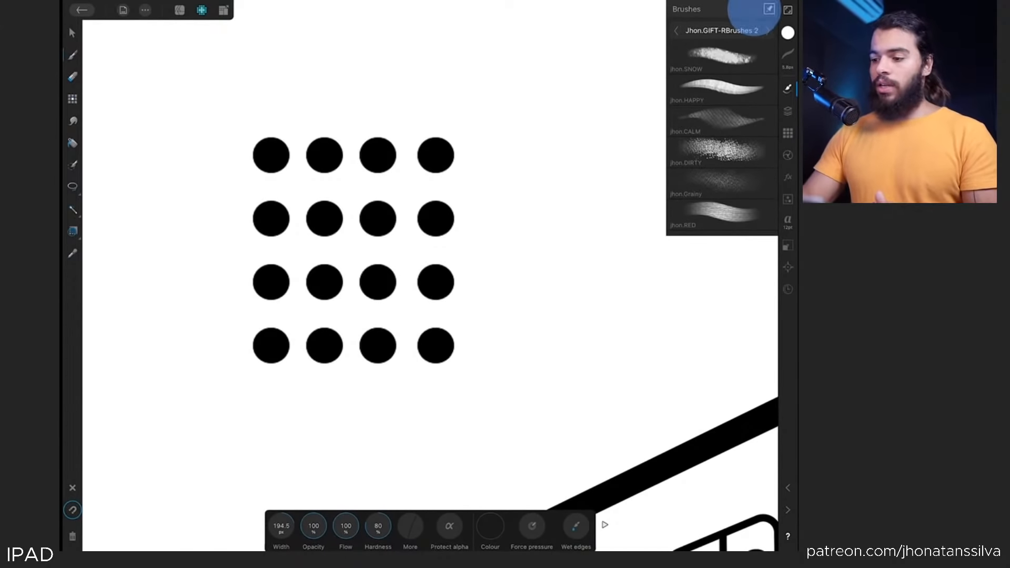
click(73, 34)
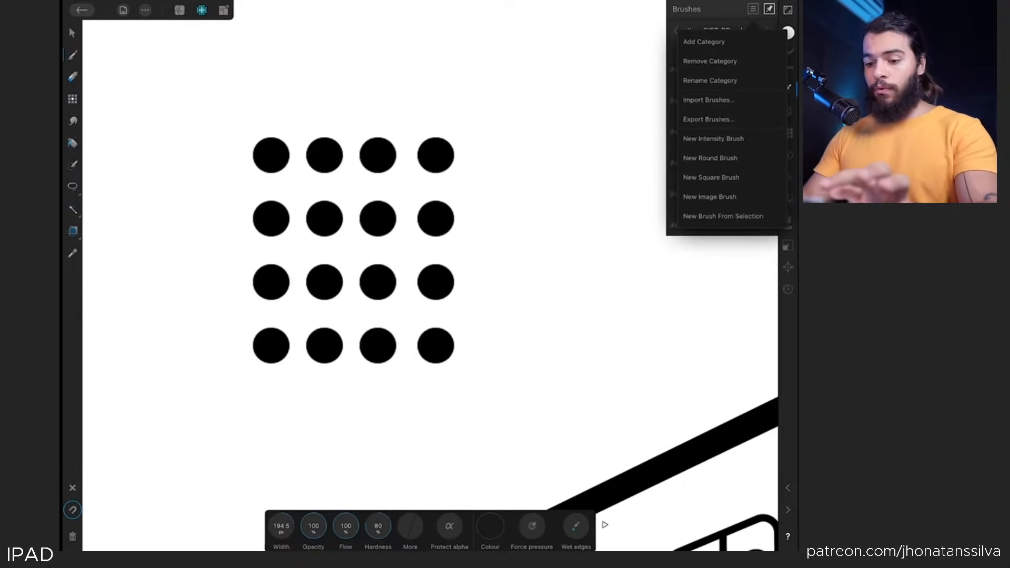
click(73, 33)
mouse_move(312, 272)
mouse_down()
mouse_move(324, 277)
mouse_move(282, 239)
mouse_move(376, 306)
mouse_up()
key(ctrl+z)
click(753, 9)
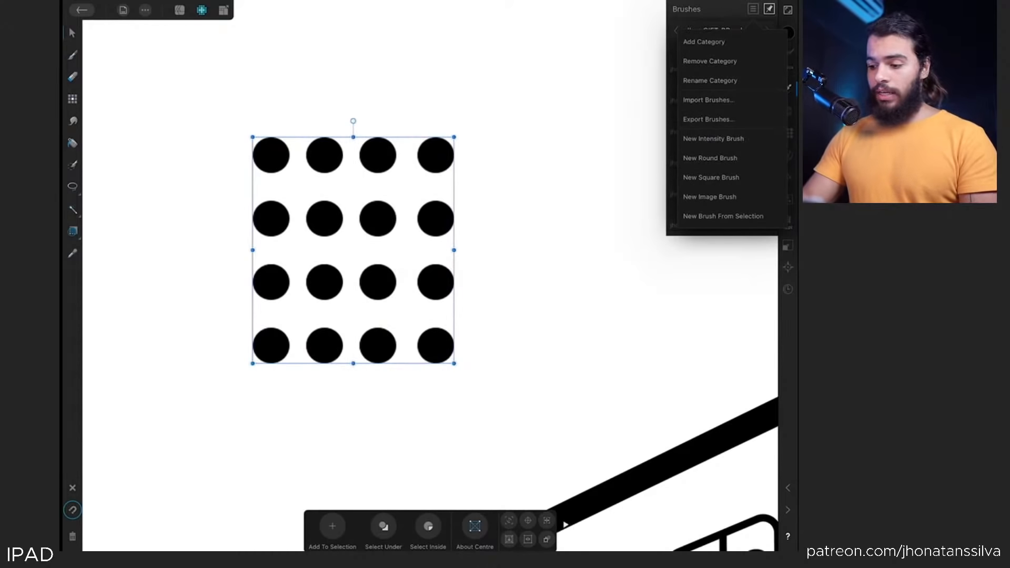
click(723, 216)
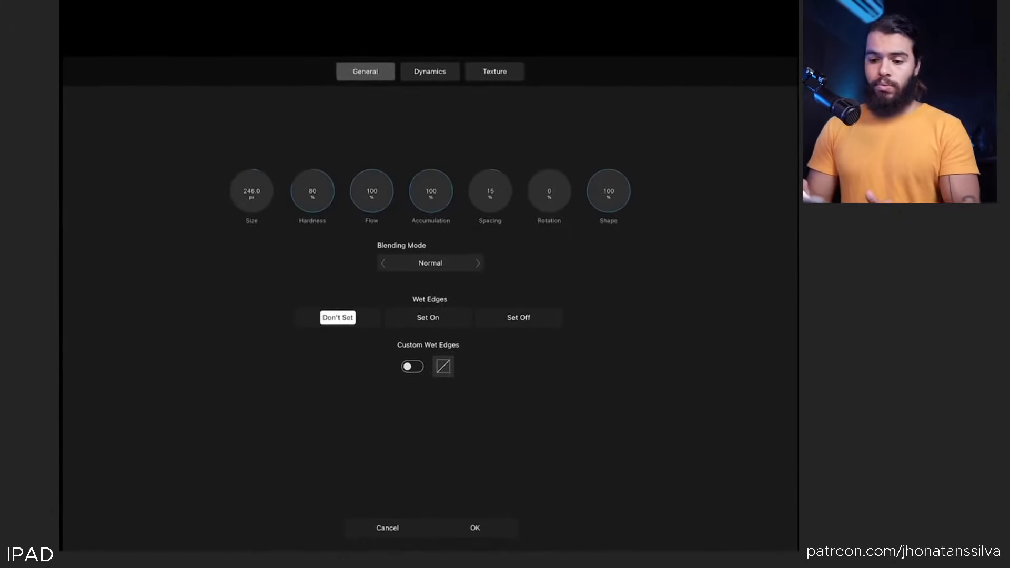
click(475, 528)
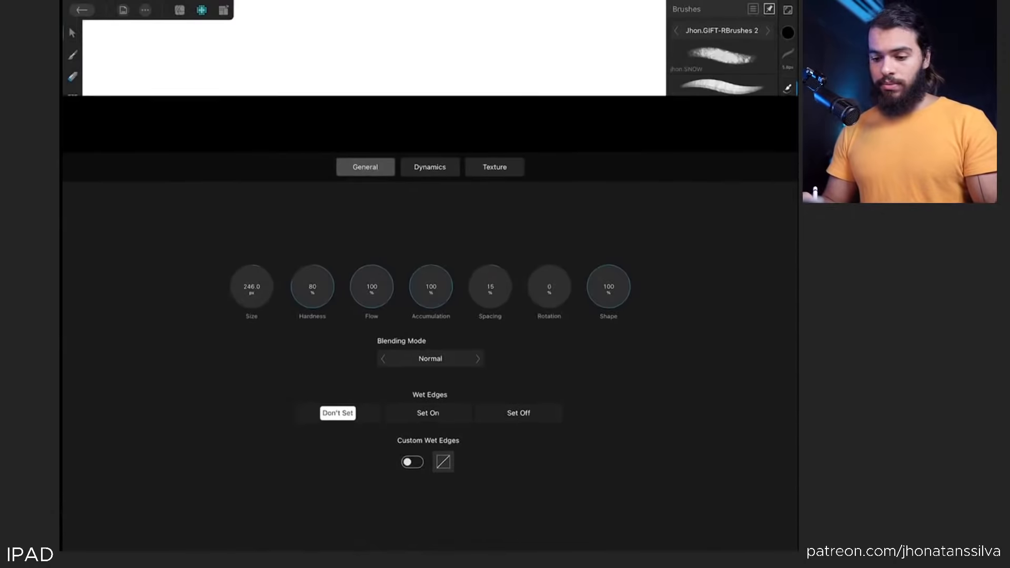
Raise the current colour's luminance to 100% so it becomes white
scroll(218, 267, down, 2)
scroll(219, 266, up, 2)
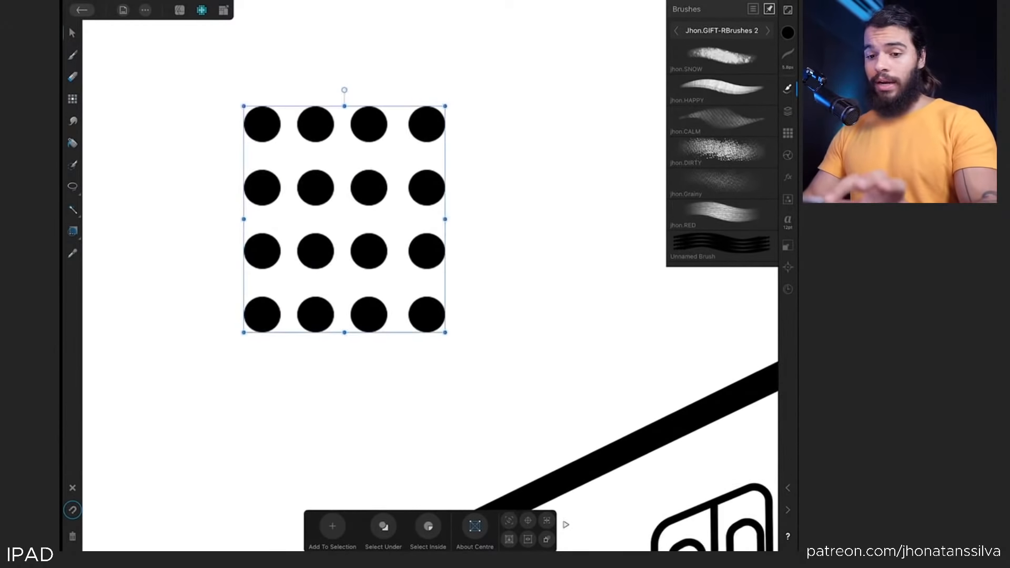
click(787, 33)
drag(678, 147, 765, 146)
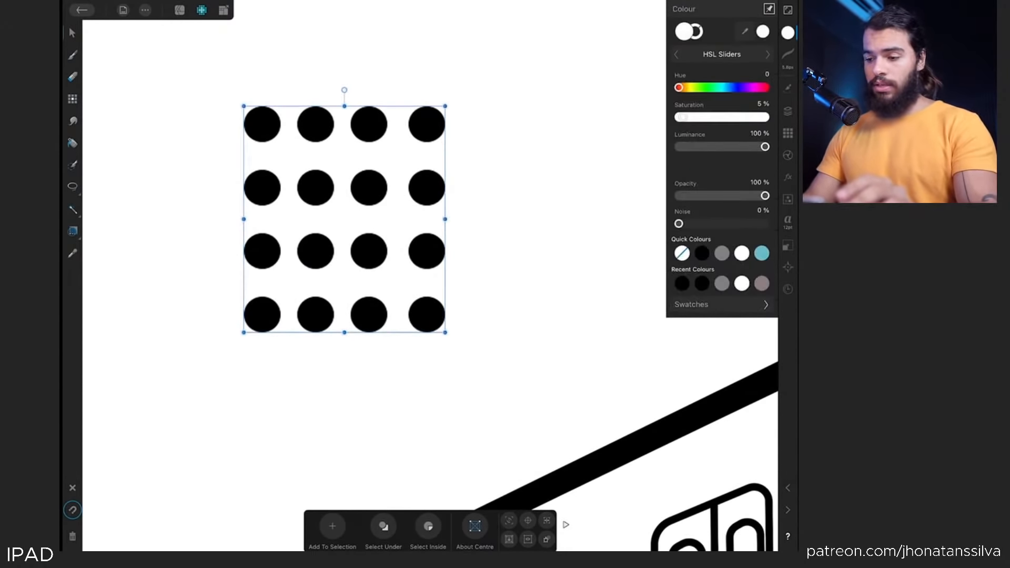
Hide the pixel layer, duplicate the original dot grid group and show only the new copy
click(787, 111)
scroll(316, 215, up, 1)
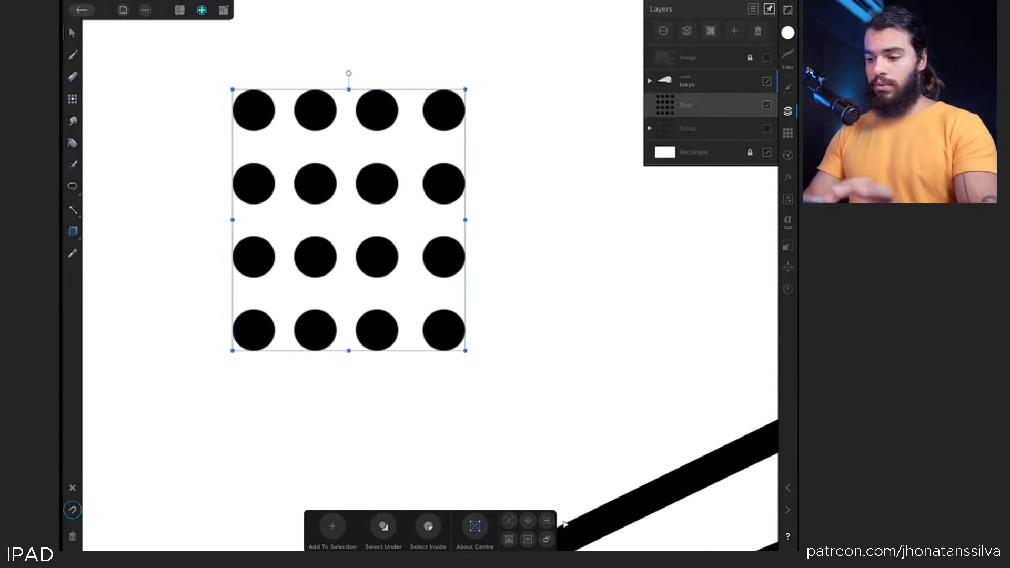
click(767, 104)
click(688, 128)
click(145, 10)
click(180, 46)
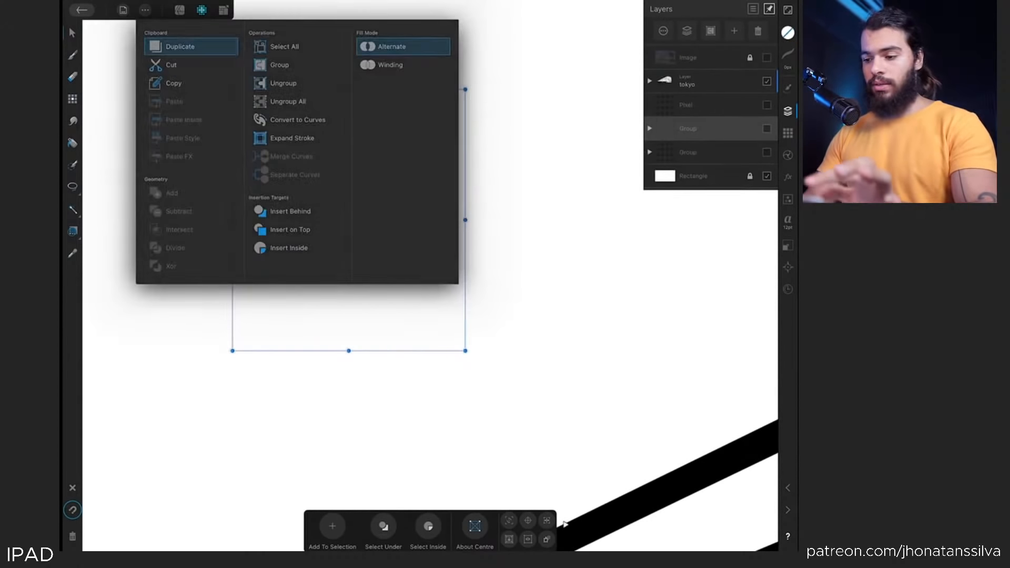
click(650, 152)
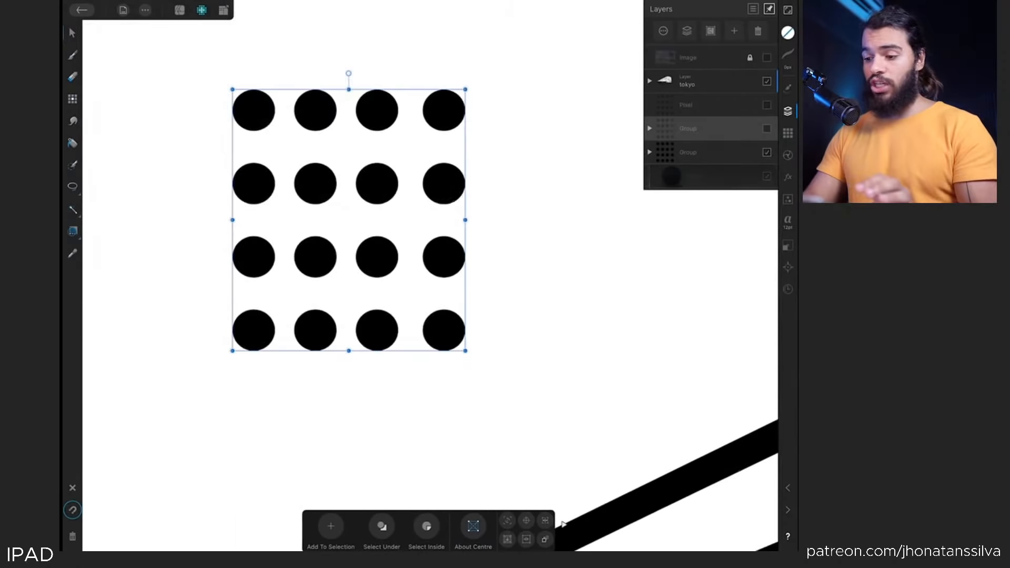
click(767, 152)
click(766, 128)
Fill the visible dot grid copy with white and rasterise it into a pixel layer
click(787, 33)
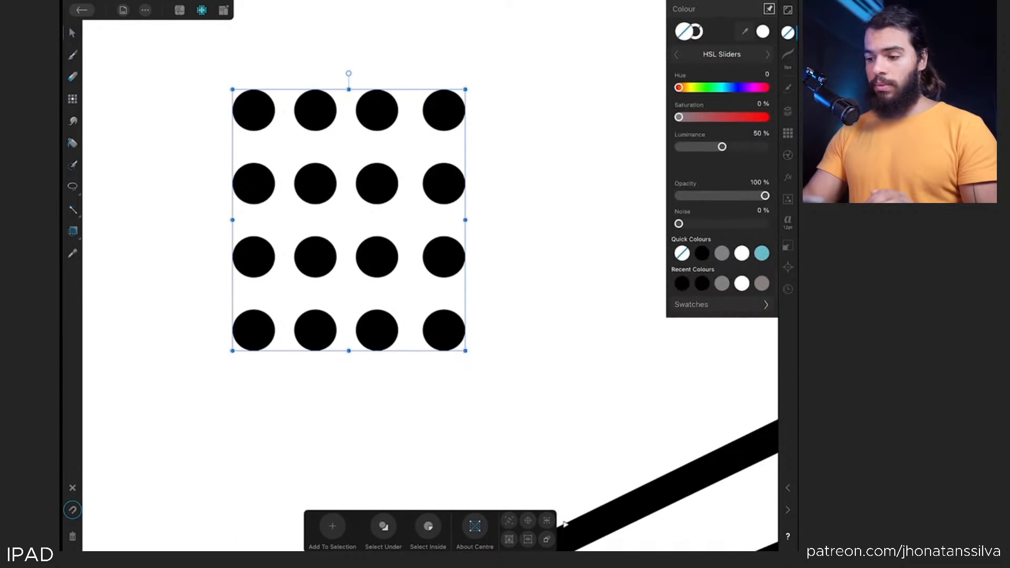
click(741, 253)
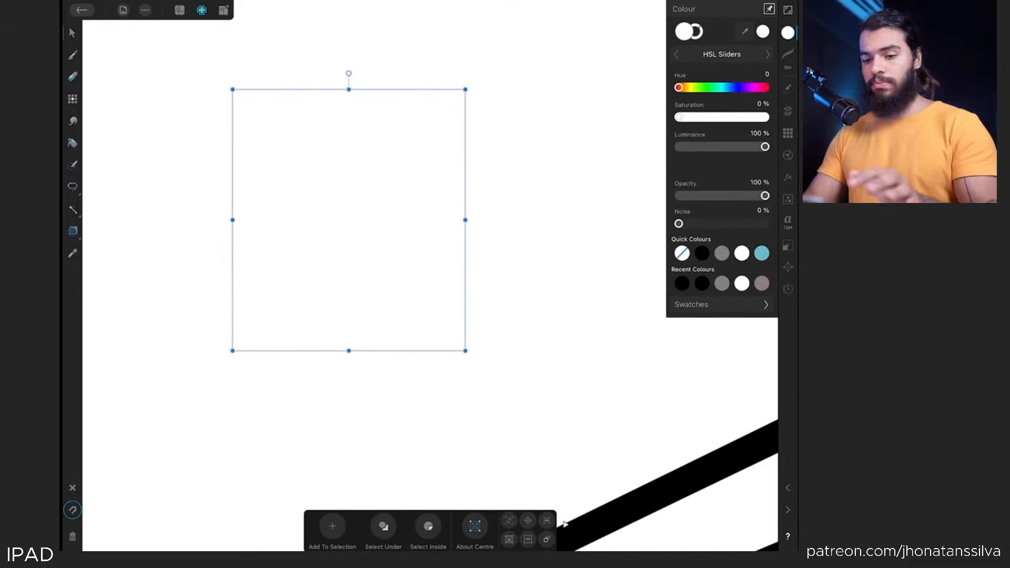
click(788, 111)
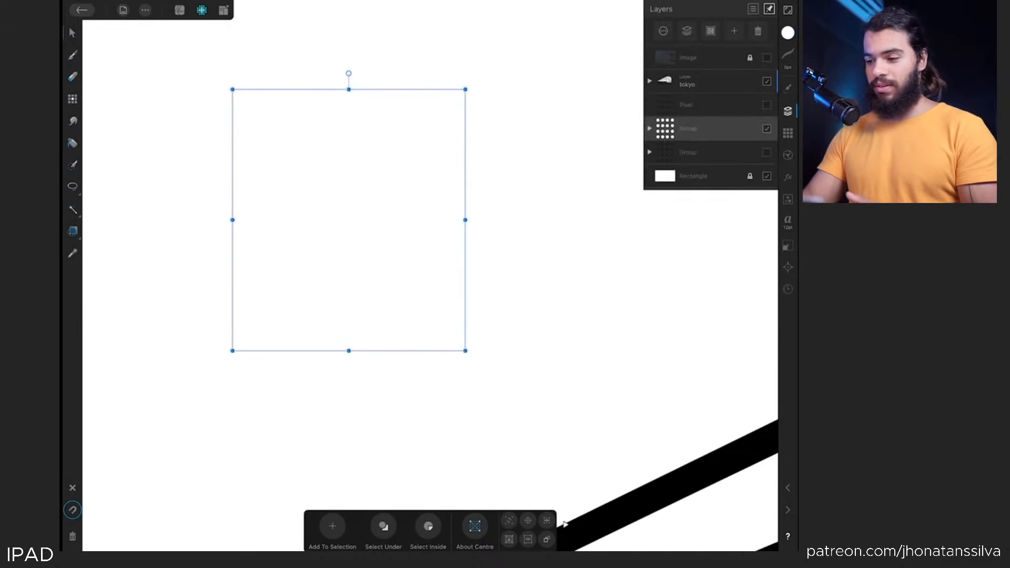
click(663, 30)
click(665, 125)
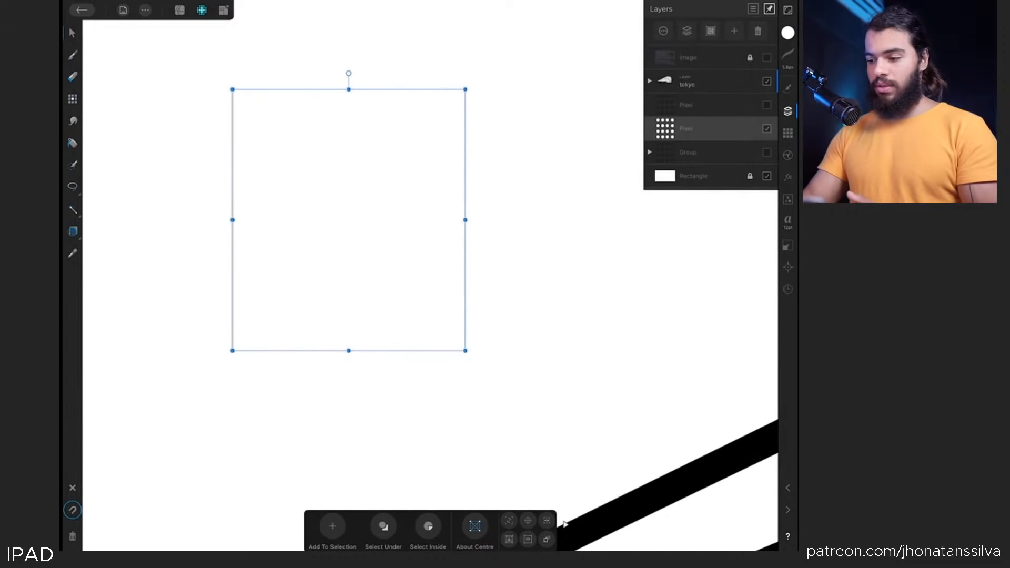
Create a new brush from the white dot layer, setting its size to 118.8 px and spacing to 99%
click(787, 88)
click(753, 9)
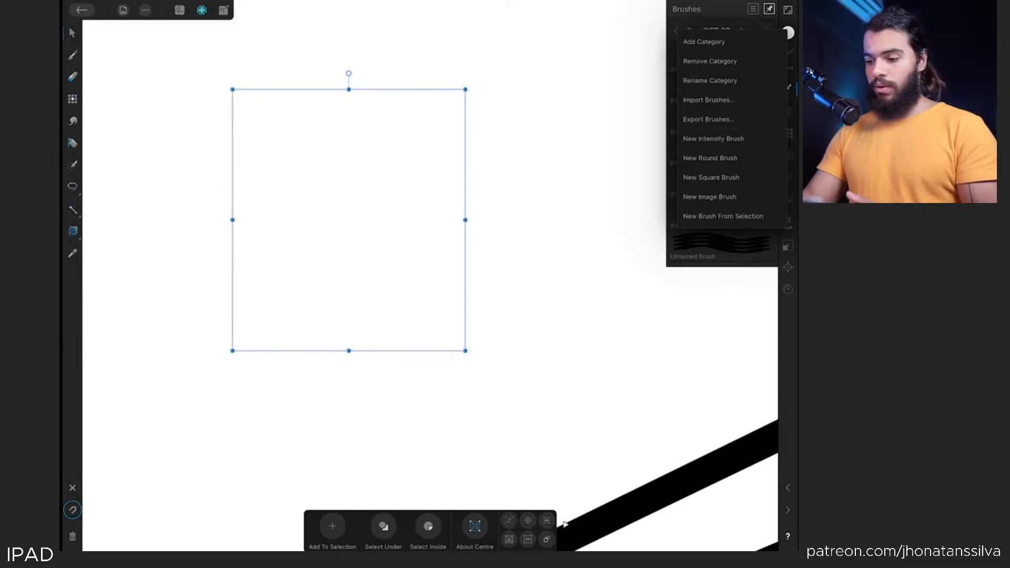
click(723, 216)
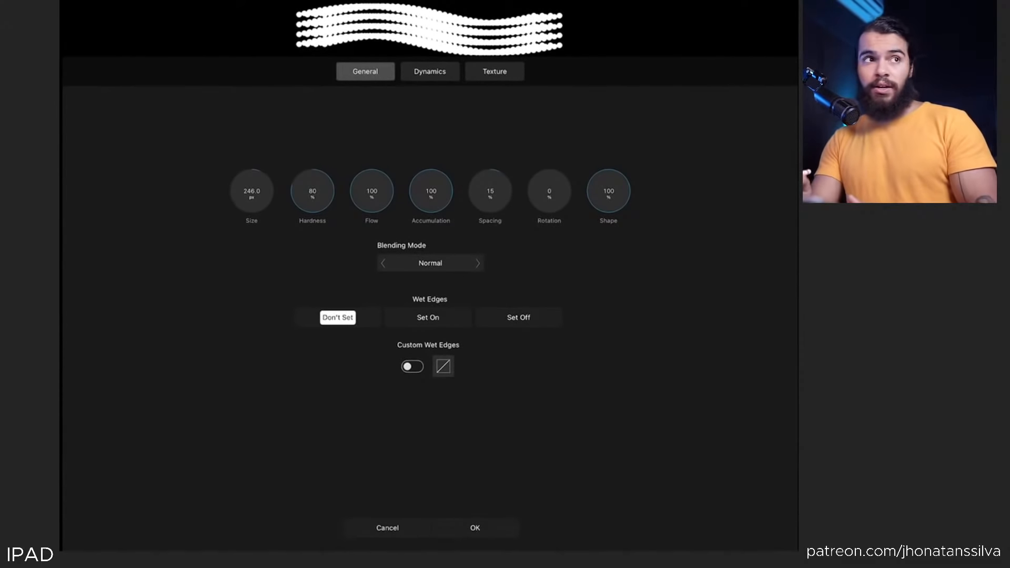
click(429, 71)
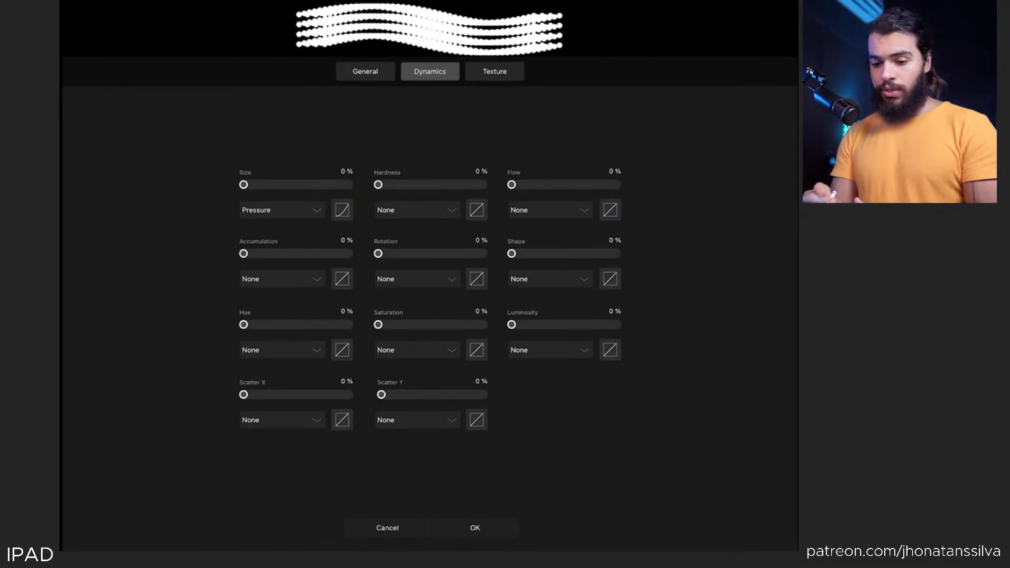
click(365, 71)
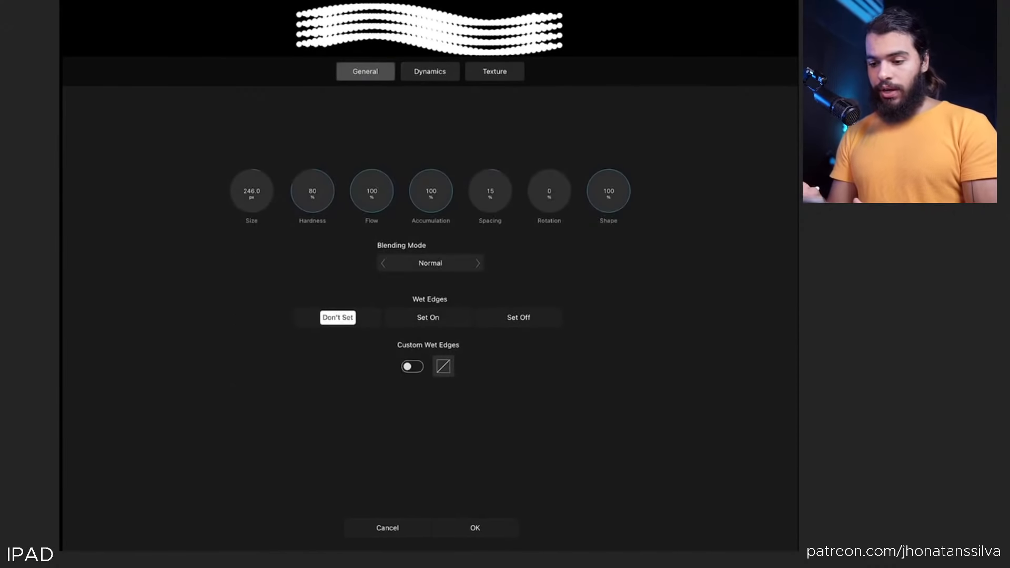
mouse_move(258, 181)
mouse_down()
mouse_move(277, 212)
mouse_move(266, 207)
mouse_move(268, 403)
mouse_move(259, 397)
mouse_move(265, 368)
mouse_up()
mouse_move(382, 105)
mouse_down()
mouse_move(372, 210)
mouse_move(392, 263)
mouse_move(394, 135)
mouse_up()
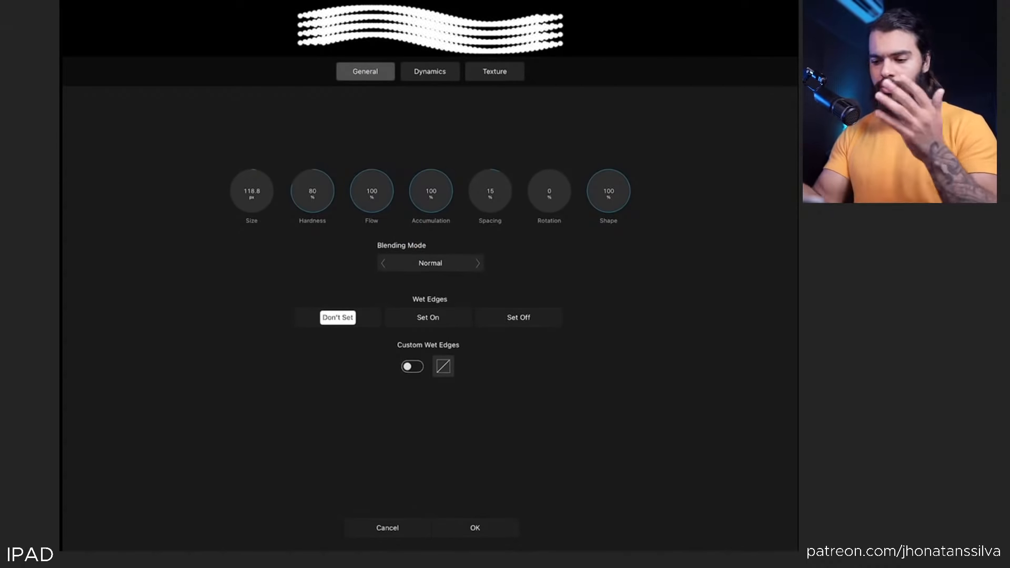
mouse_move(493, 190)
mouse_down()
mouse_move(518, 131)
mouse_move(501, 163)
mouse_move(508, 137)
mouse_move(500, 212)
mouse_move(494, 196)
mouse_up()
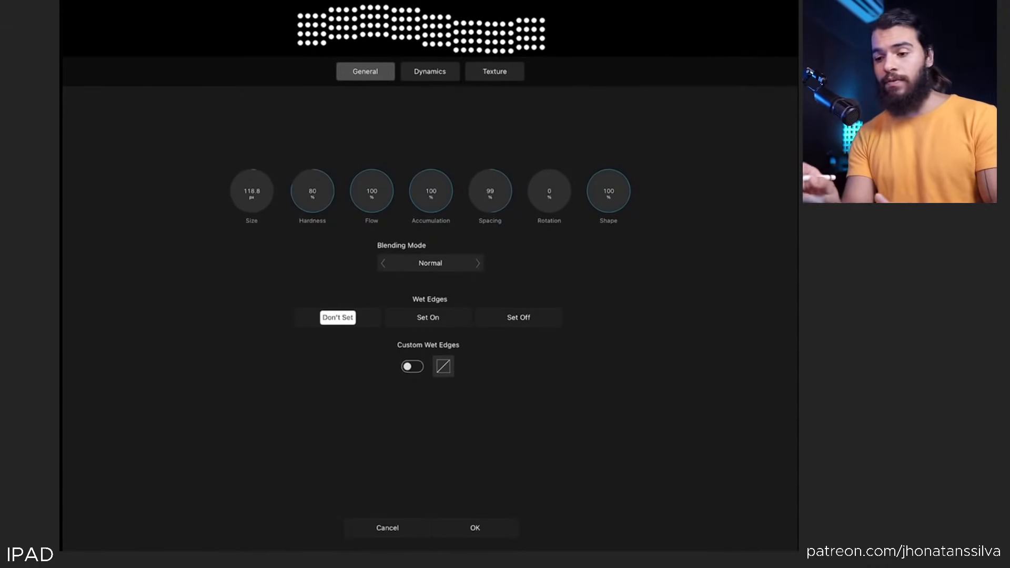
Set the new brush's rotation dynamics controller to Random and confirm the brush
click(429, 72)
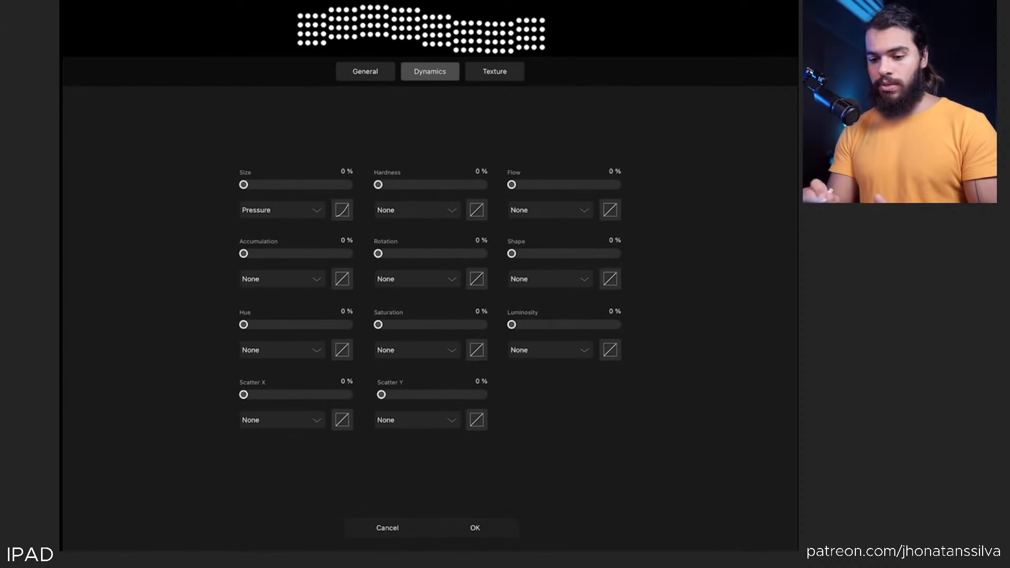
mouse_move(378, 254)
mouse_down()
mouse_move(473, 255)
mouse_move(408, 253)
mouse_move(444, 248)
mouse_move(406, 251)
mouse_move(478, 263)
mouse_move(376, 254)
mouse_up()
click(416, 279)
click(521, 278)
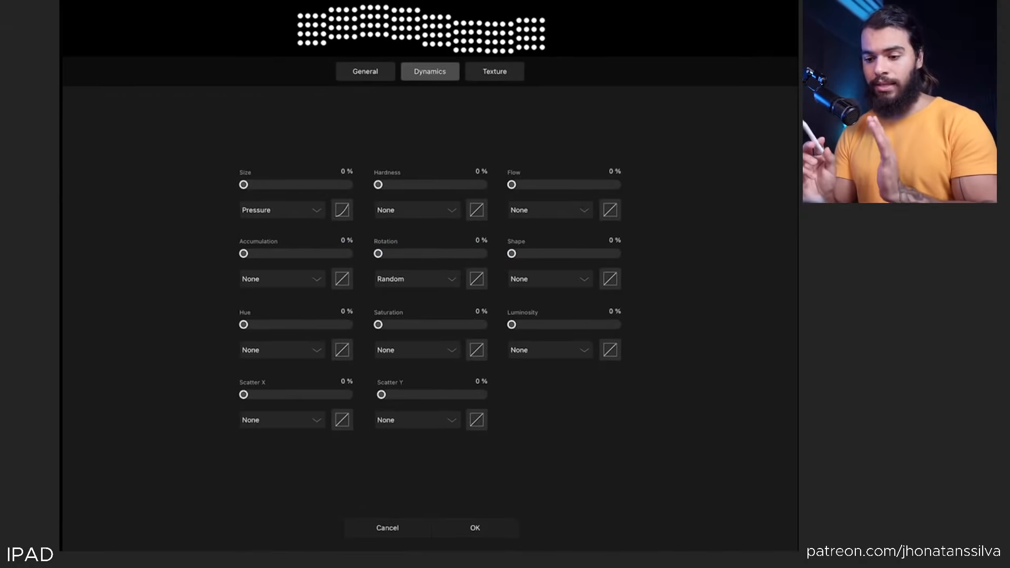
click(474, 527)
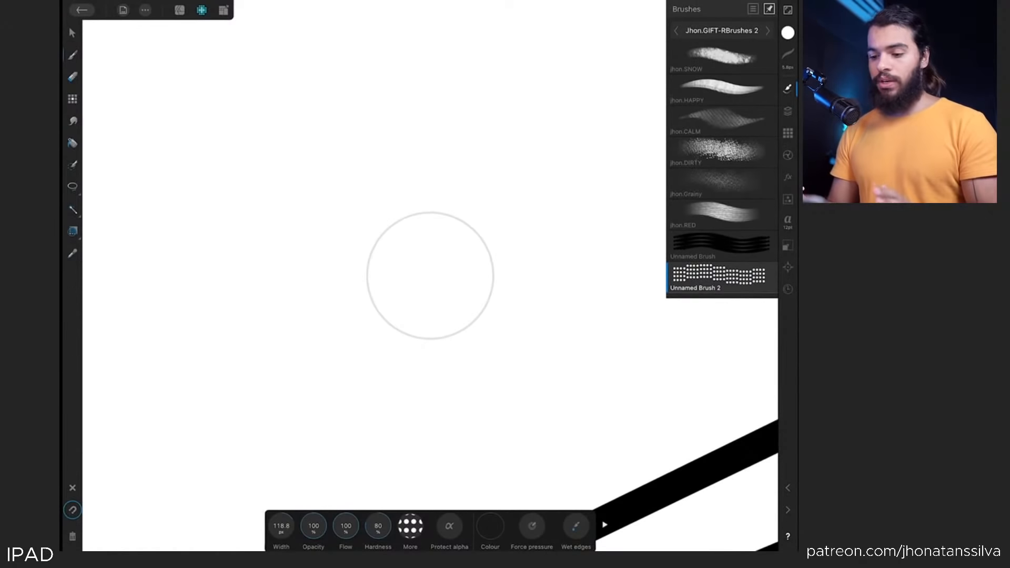
Rename the newly created dot brush to "dots"
scroll(428, 275, down, 5)
right_click(721, 274)
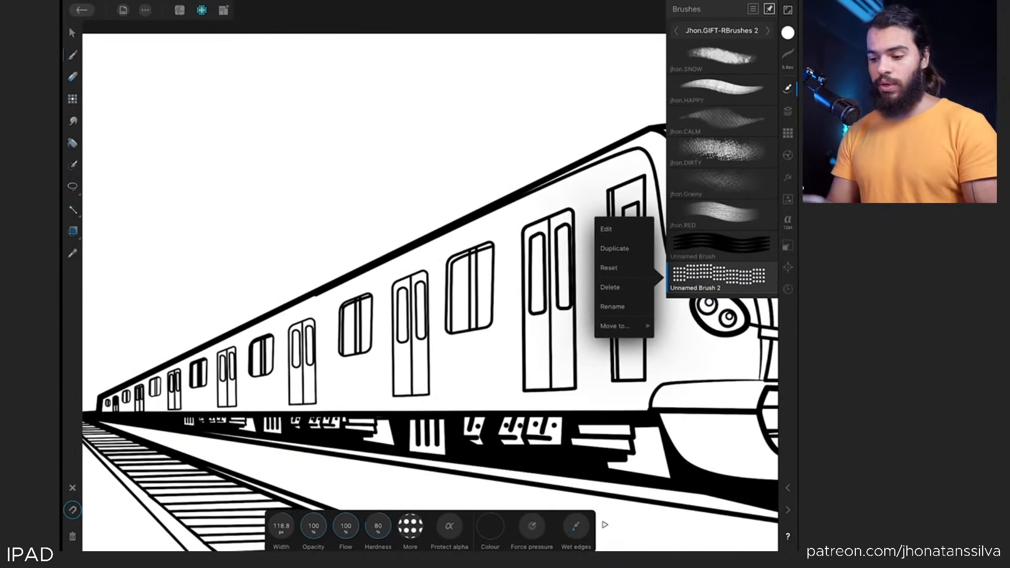
click(612, 306)
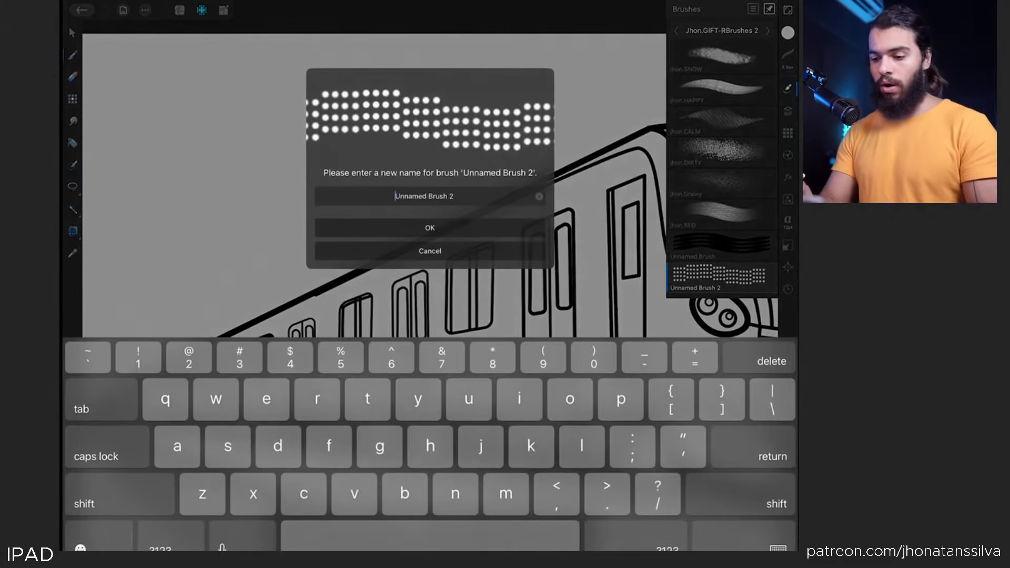
key(BackSpace)
key(BackSpace)
key(BackSpace)
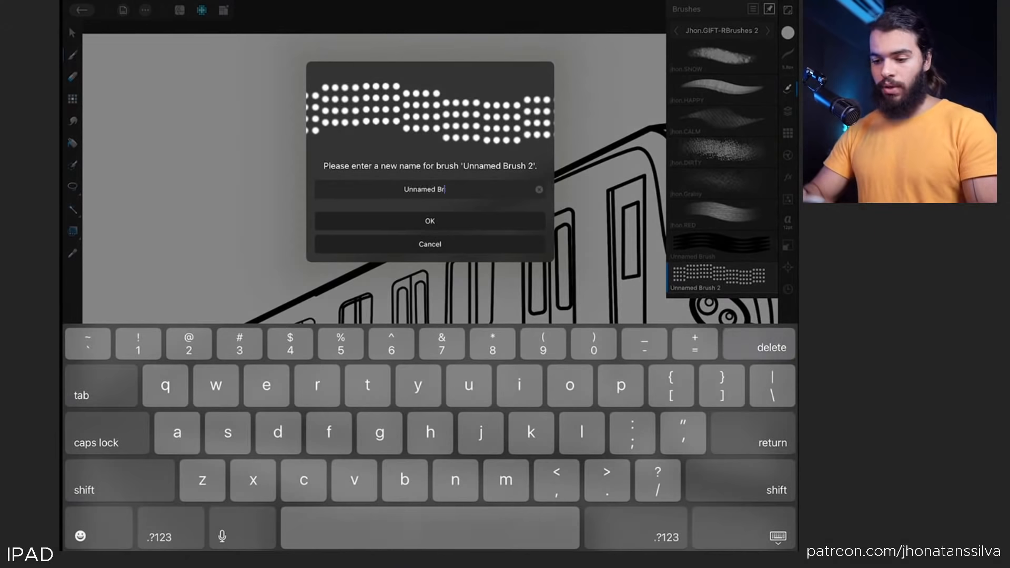
key(BackSpace)
key(BackSpace)
key(BackSpace)
key(BackSpace)
key(BackSpace)
key(BackSpace)
key(BackSpace)
text(dots)
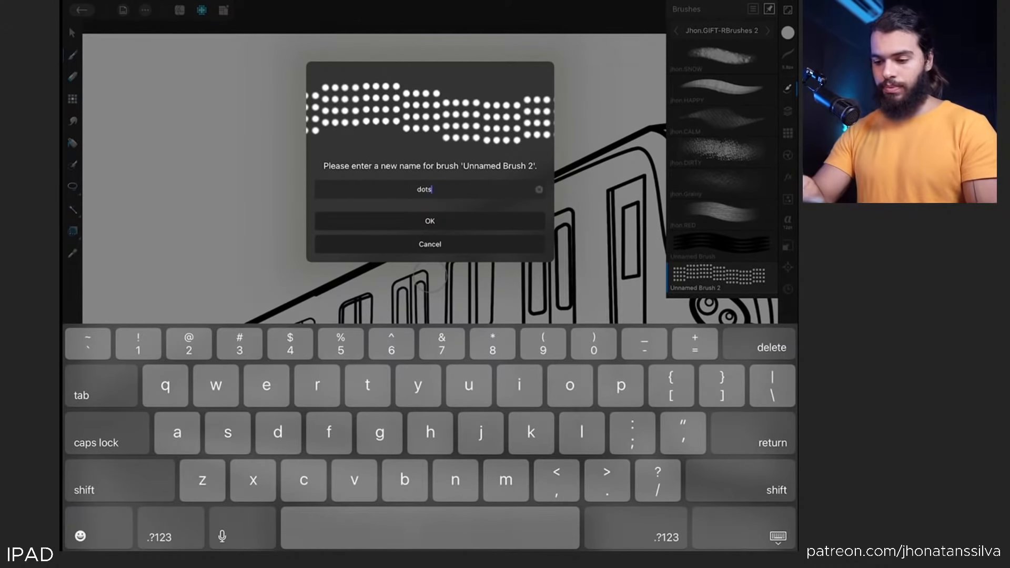
key(Return)
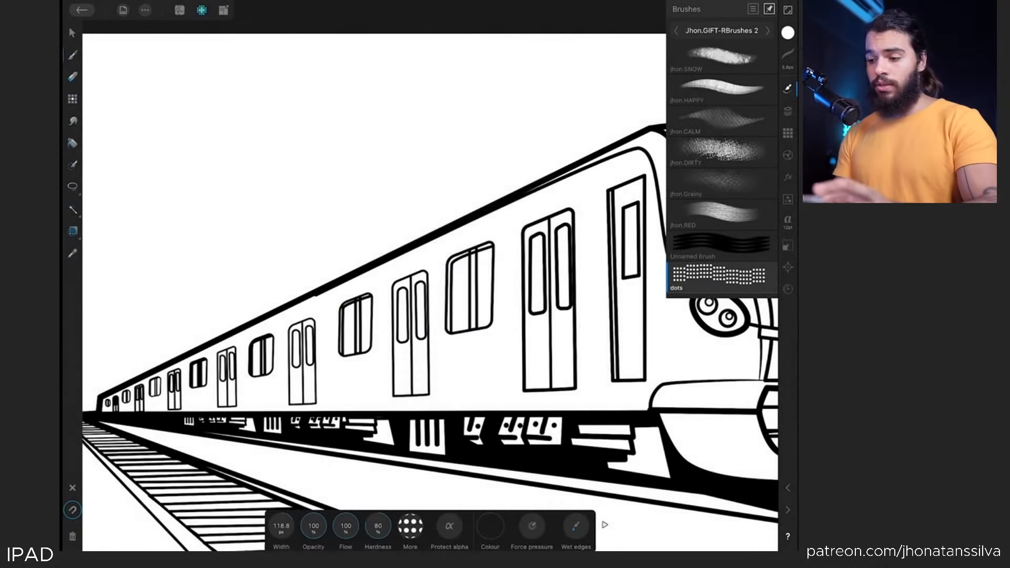
Set the brush colour to white at 100% luminance
scroll(229, 294, down, 3)
scroll(228, 294, up, 3)
click(787, 33)
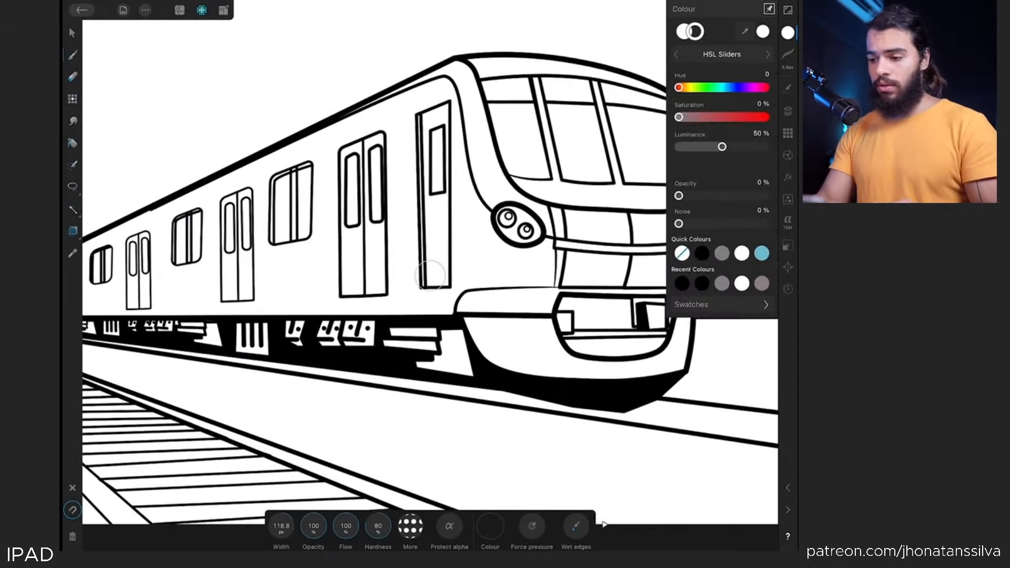
mouse_move(721, 147)
mouse_down()
mouse_move(672, 146)
mouse_move(750, 146)
mouse_up()
scroll(352, 326, up, 2)
click(507, 377)
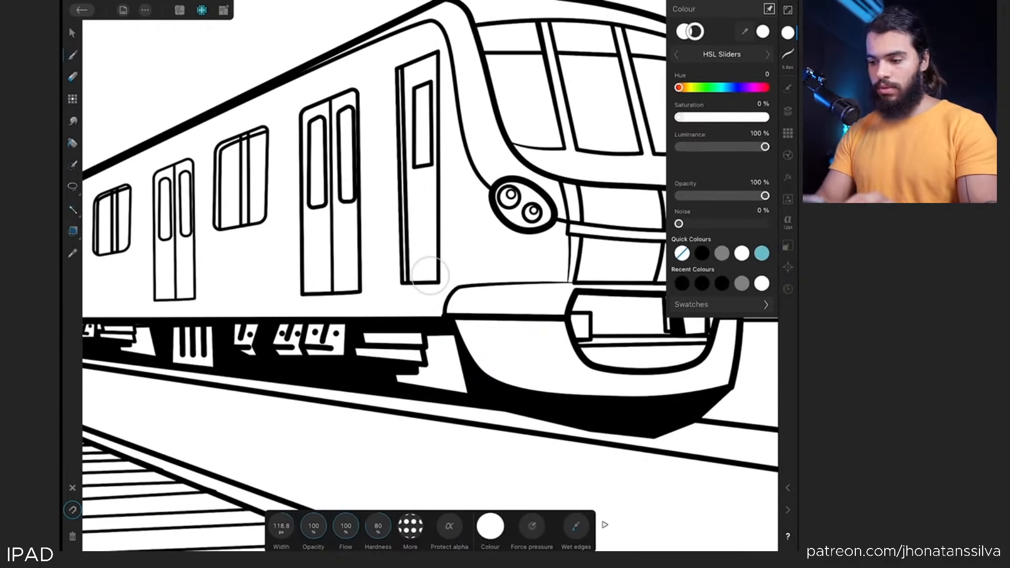
Add a new pixel layer to the document
click(787, 111)
click(734, 31)
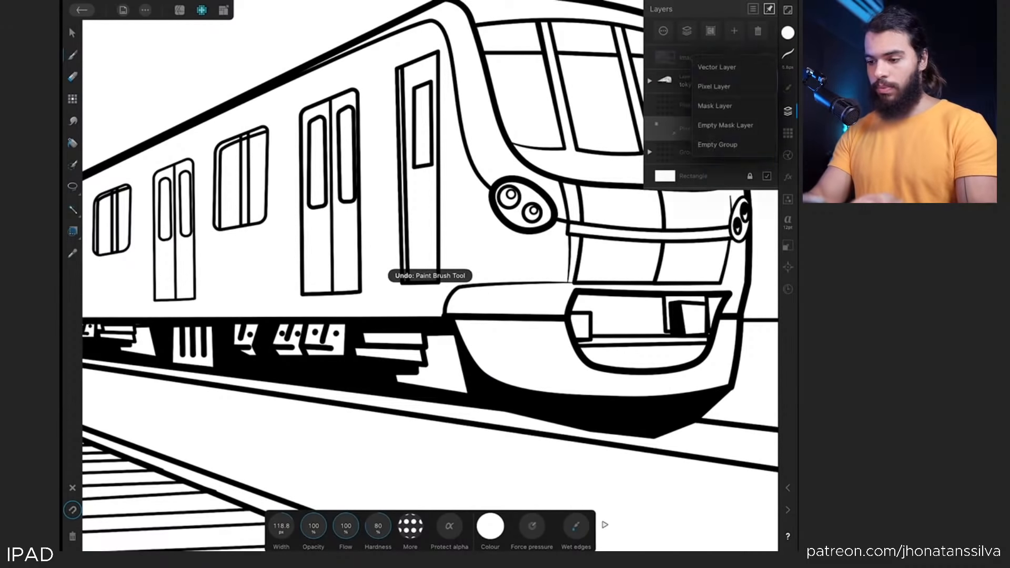
click(714, 86)
click(507, 379)
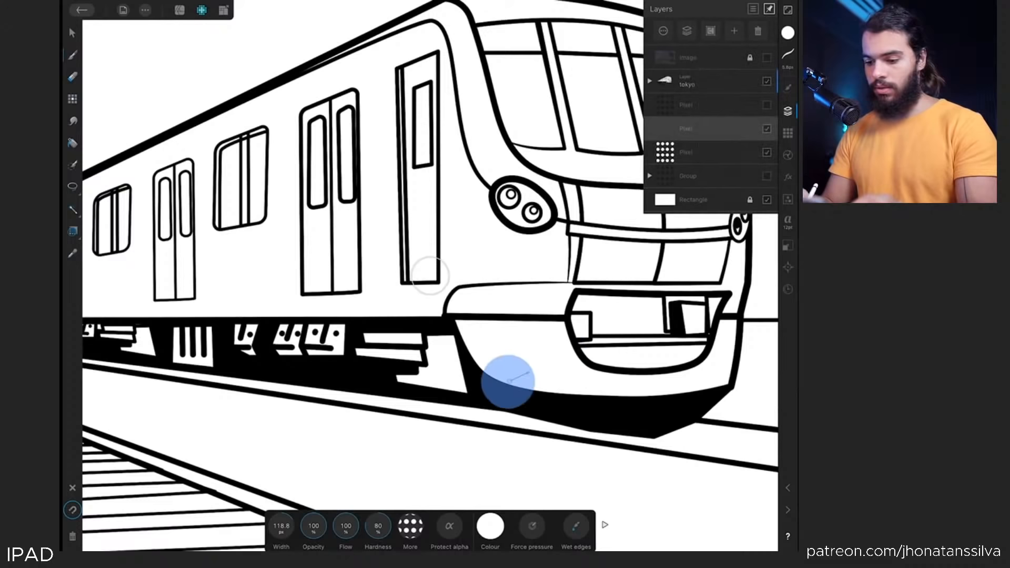
Set the brush colour to black at 0% luminance
click(787, 33)
drag(765, 147, 678, 146)
click(521, 342)
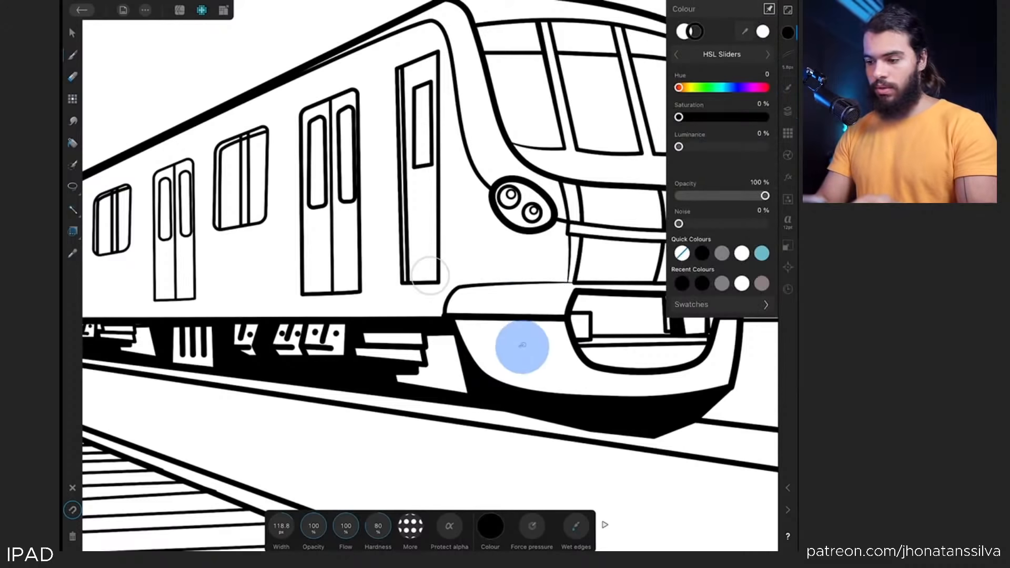
Open the dots brush's settings and review its general options
click(788, 88)
right_click(716, 273)
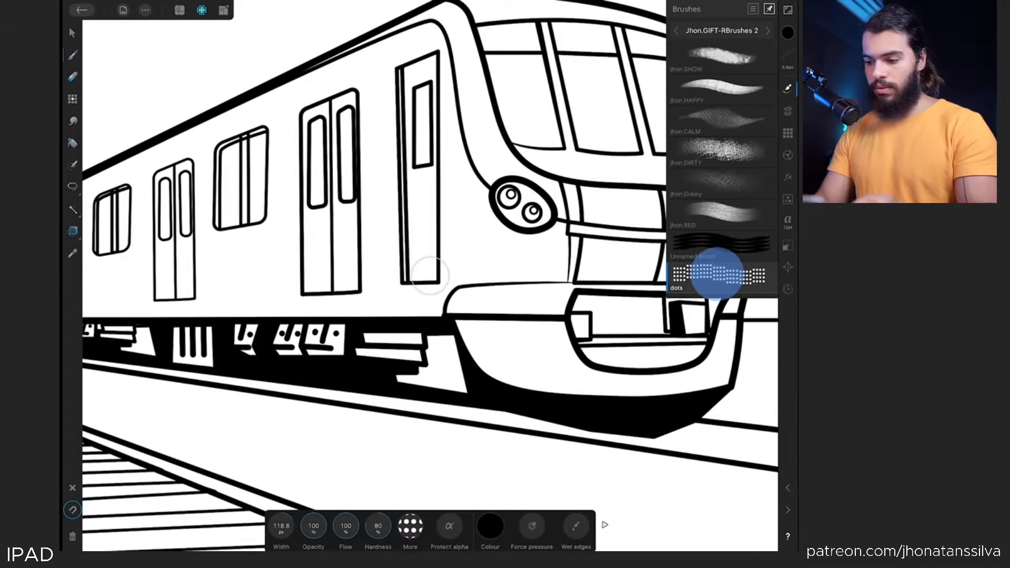
click(611, 229)
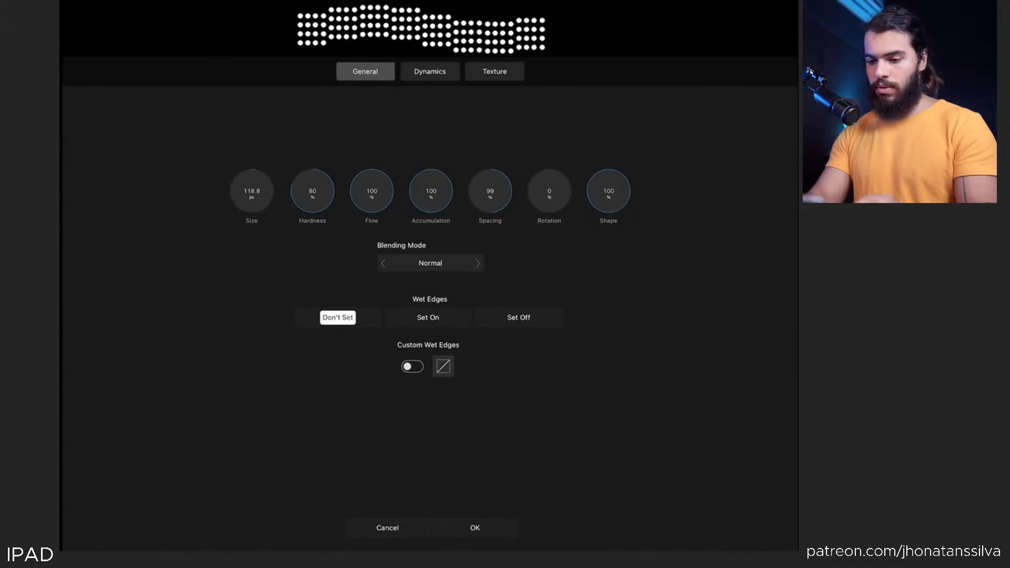
click(475, 528)
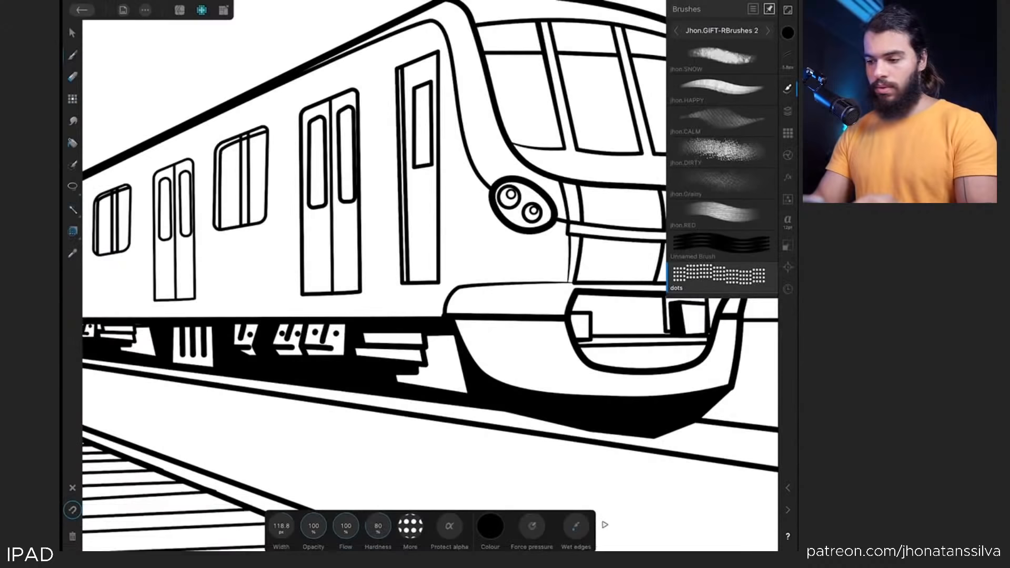
click(787, 33)
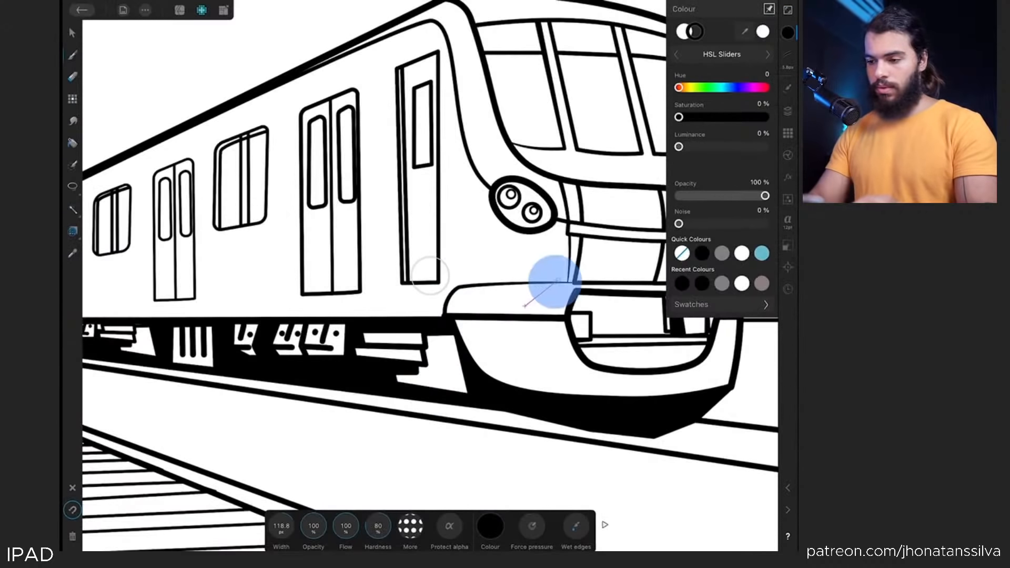
click(741, 253)
click(701, 253)
click(465, 392)
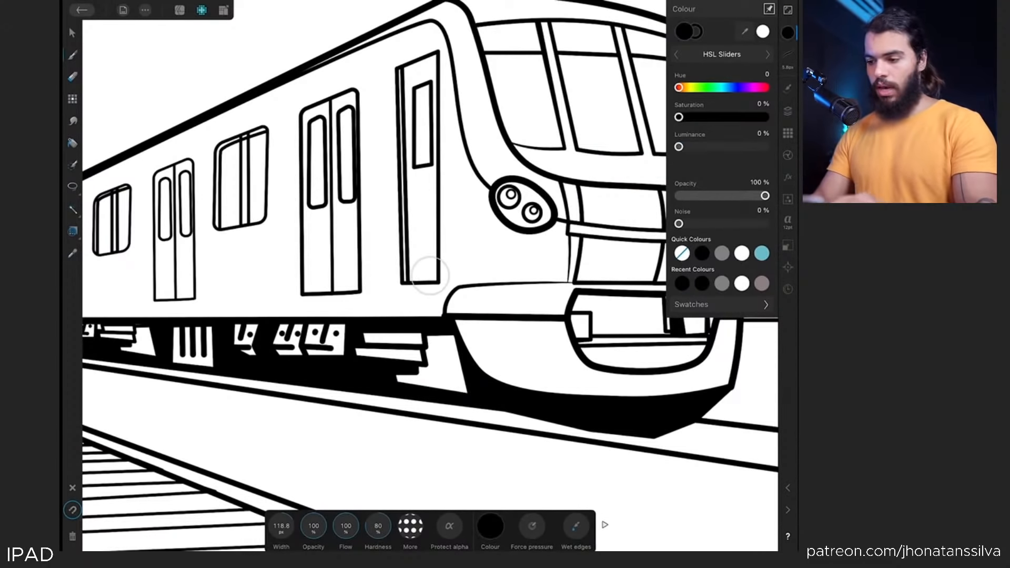
Edit the Unnamed Brush, setting its spacing to 82%
scroll(431, 275, up, 2)
click(787, 87)
click(718, 274)
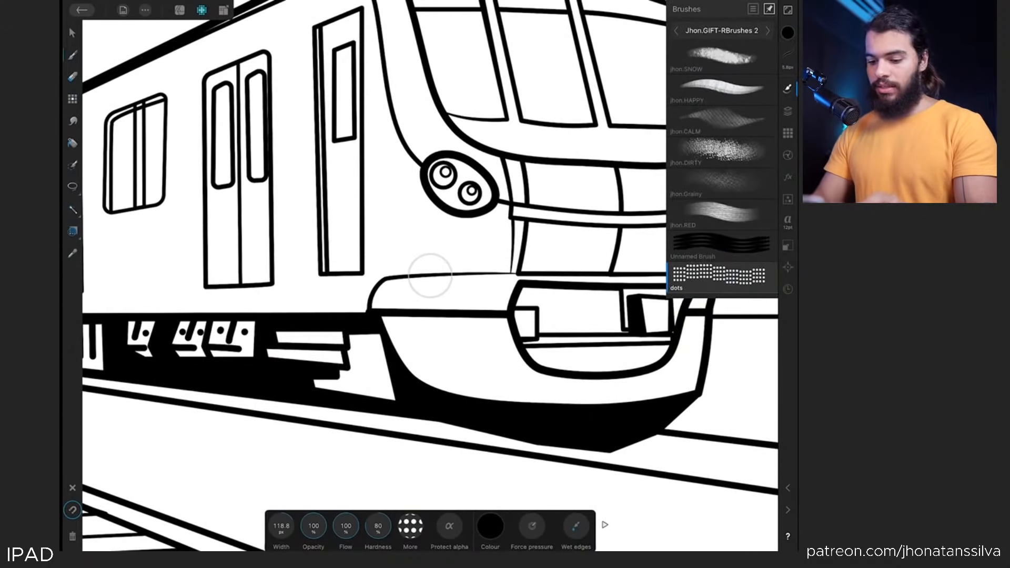
click(490, 526)
click(717, 280)
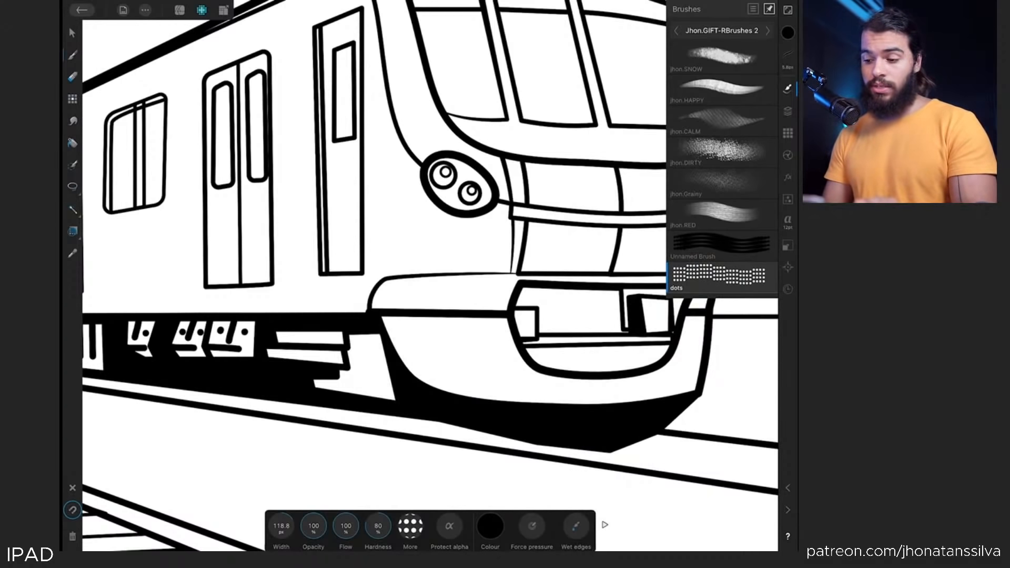
click(726, 258)
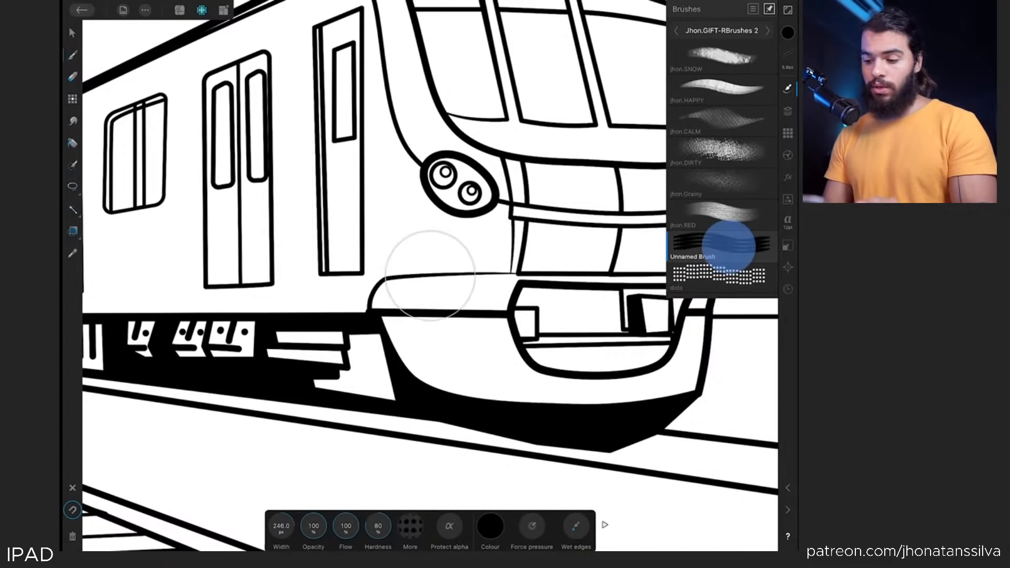
click(619, 201)
click(430, 71)
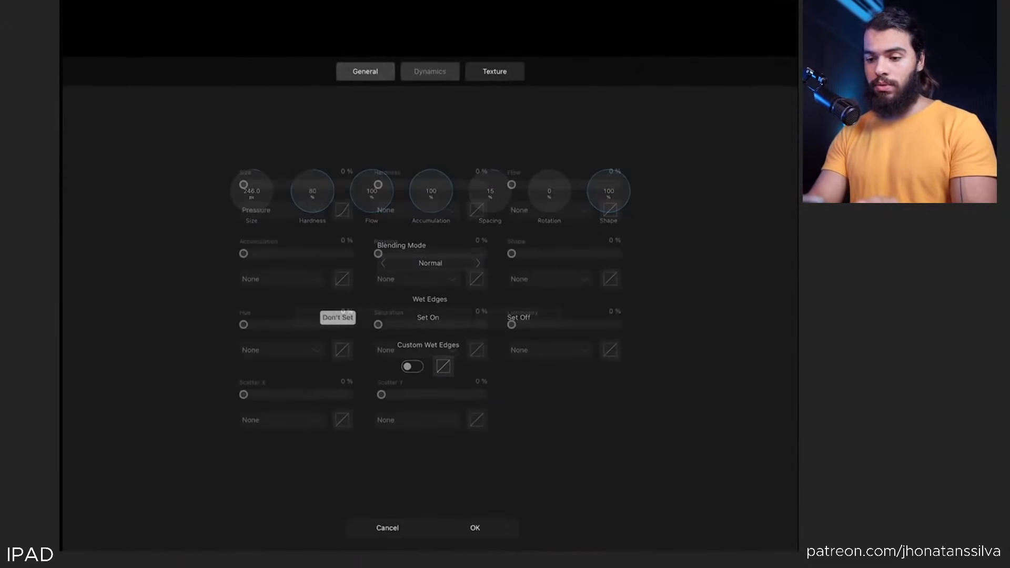
click(365, 71)
click(429, 72)
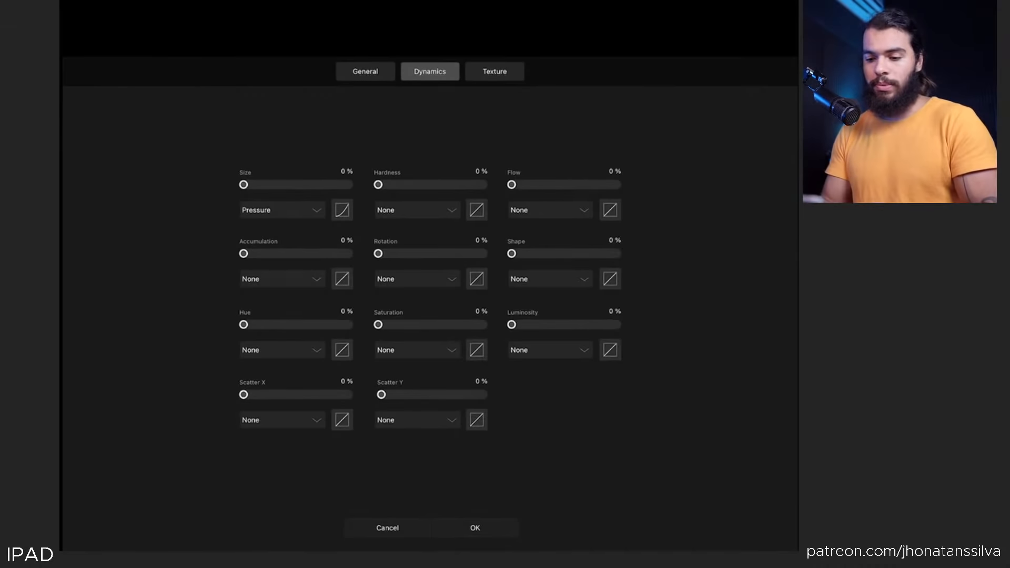
click(365, 71)
drag(497, 195, 494, 173)
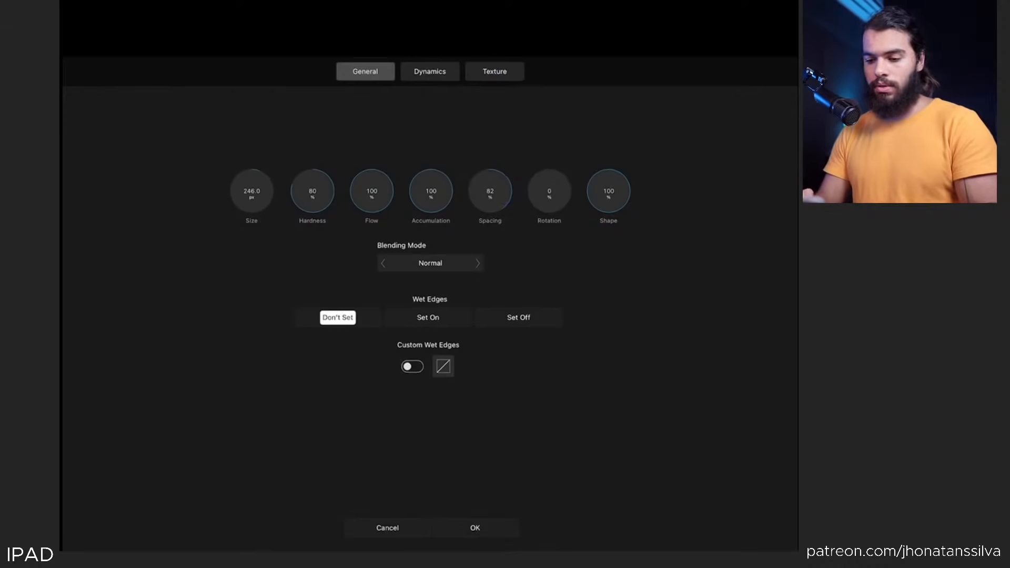
click(478, 526)
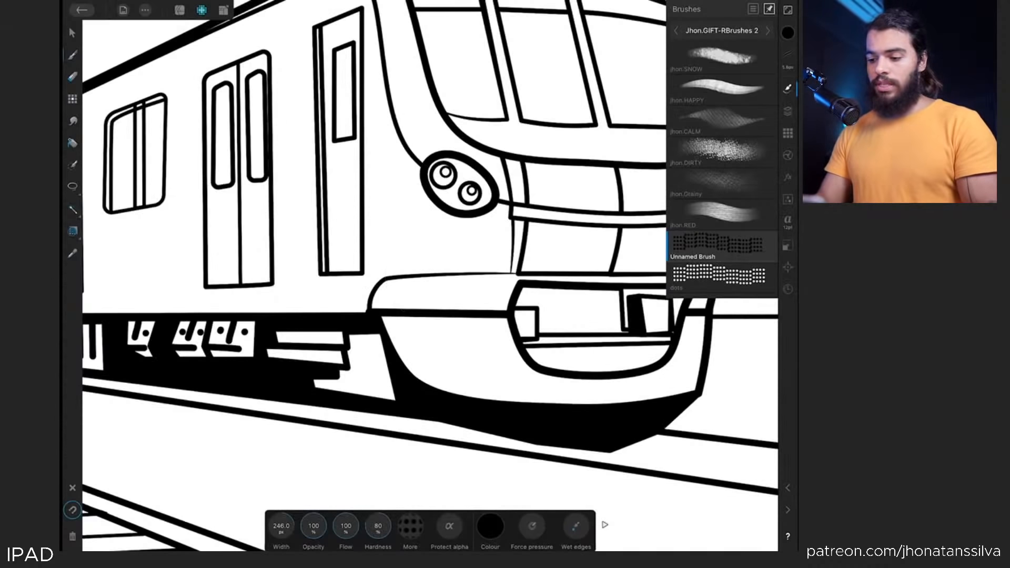
Add a new pixel layer at the top of the layer stack
scroll(295, 405, up, 1)
click(722, 90)
scroll(466, 288, up, 1)
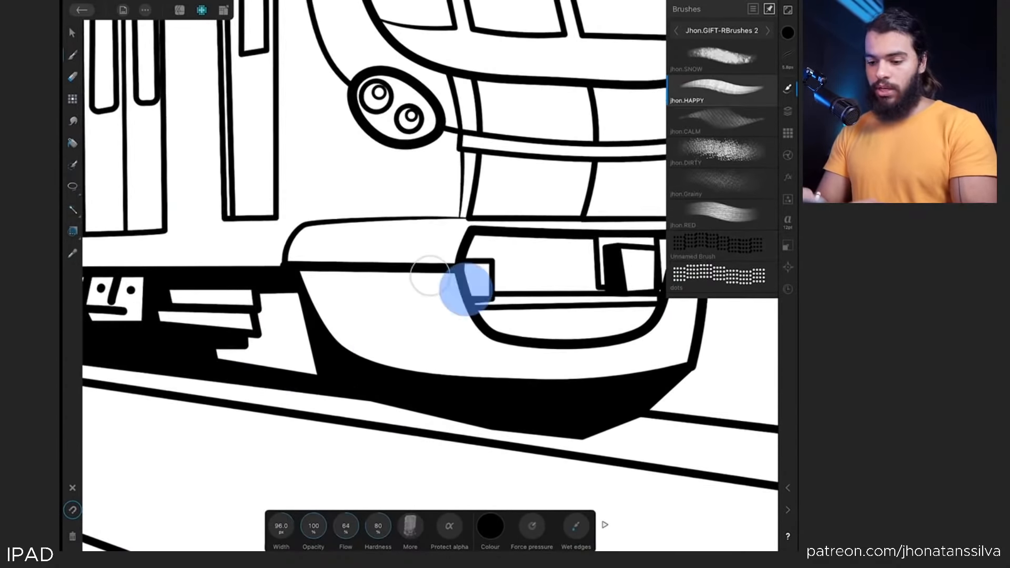
click(787, 111)
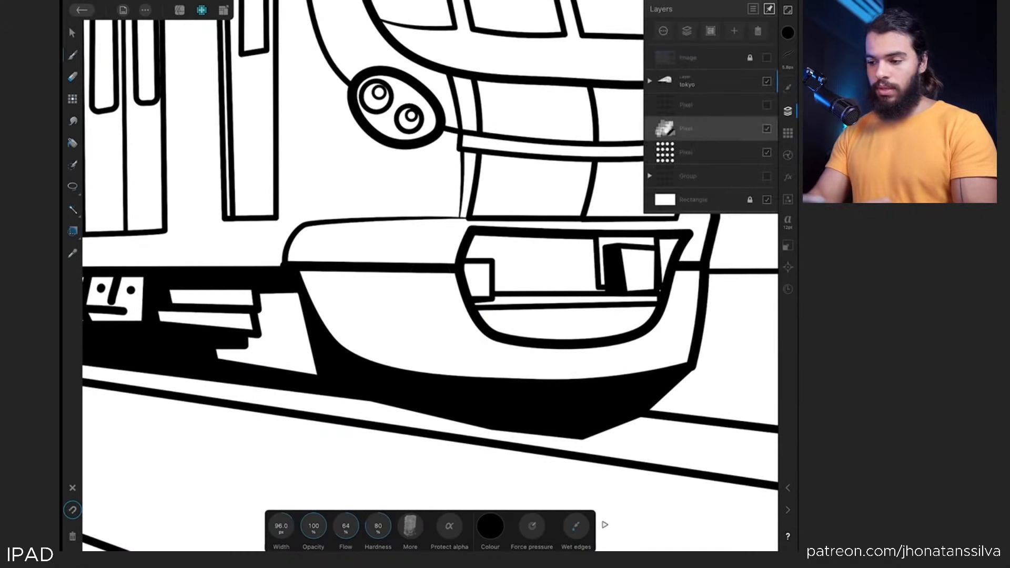
click(699, 57)
click(734, 30)
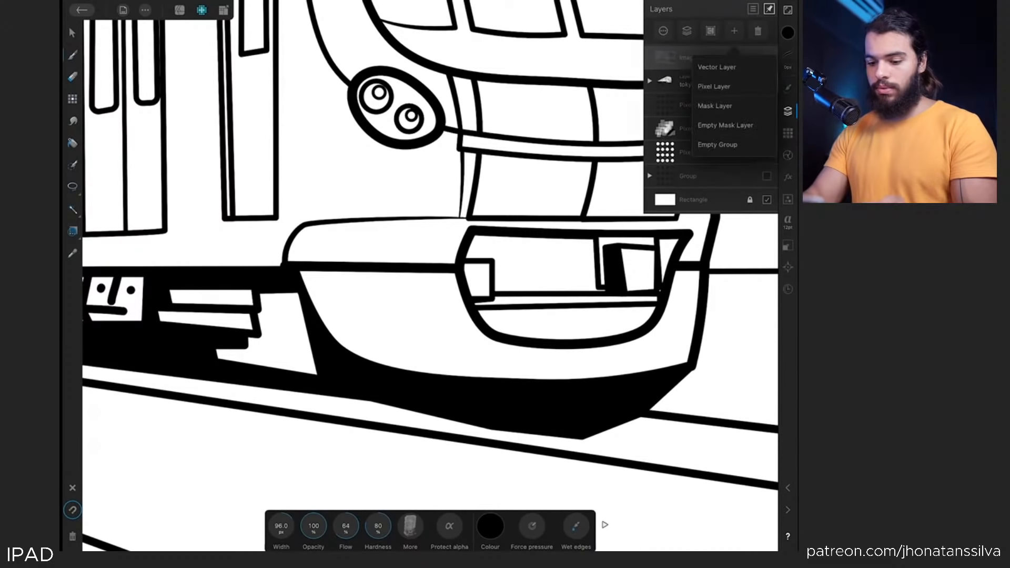
click(714, 86)
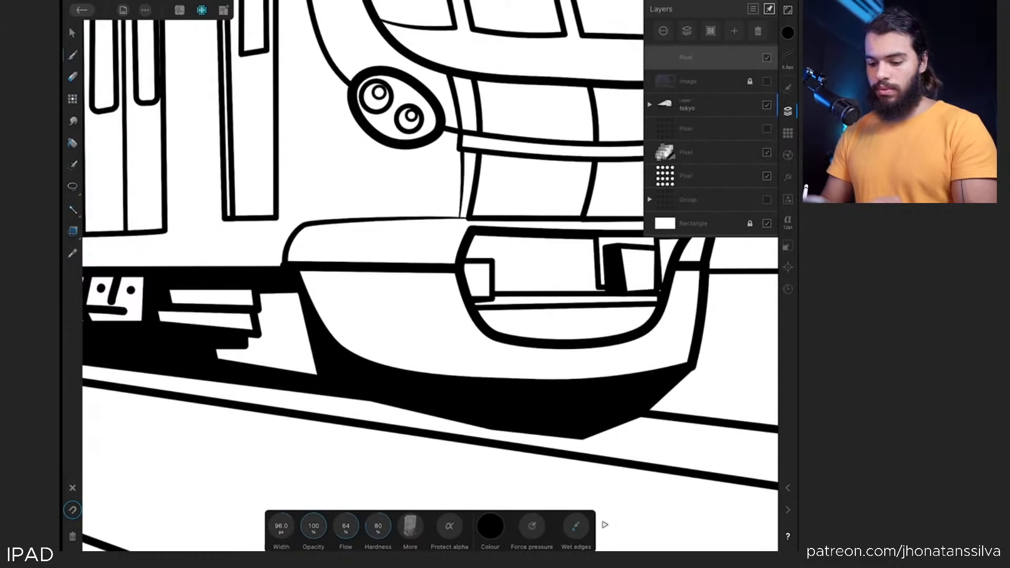
Paint test strokes under the train's front and undo each one
drag(439, 282, 368, 370)
key(ctrl+z)
mouse_move(452, 281)
mouse_down()
mouse_move(406, 320)
mouse_move(399, 373)
mouse_move(497, 313)
mouse_up()
key(ctrl+z)
drag(409, 284, 369, 336)
key(ctrl+z)
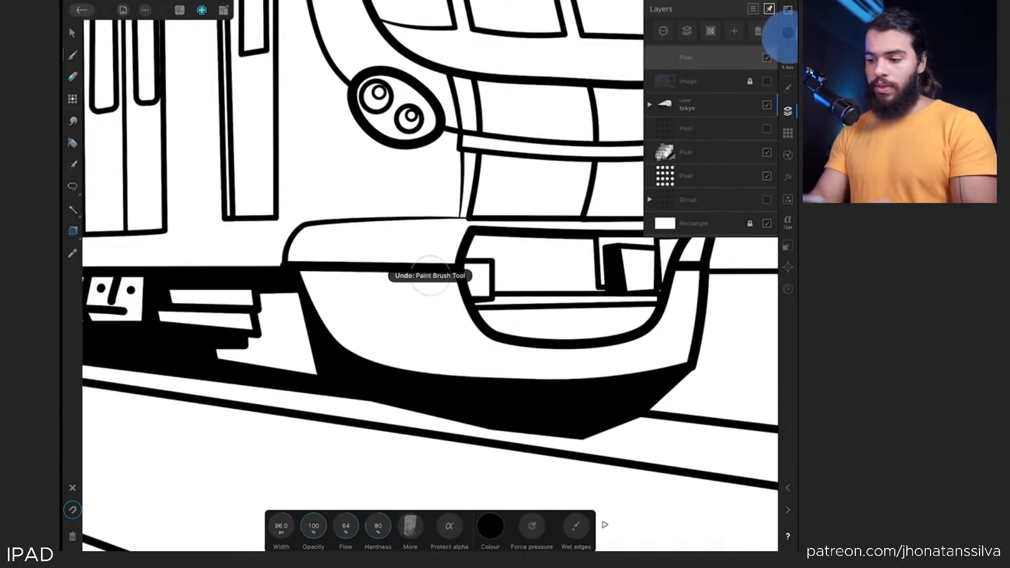
Set the brush colour to a dark red with 76% saturation and 33% luminance
click(787, 32)
drag(679, 147, 706, 146)
drag(679, 117, 743, 117)
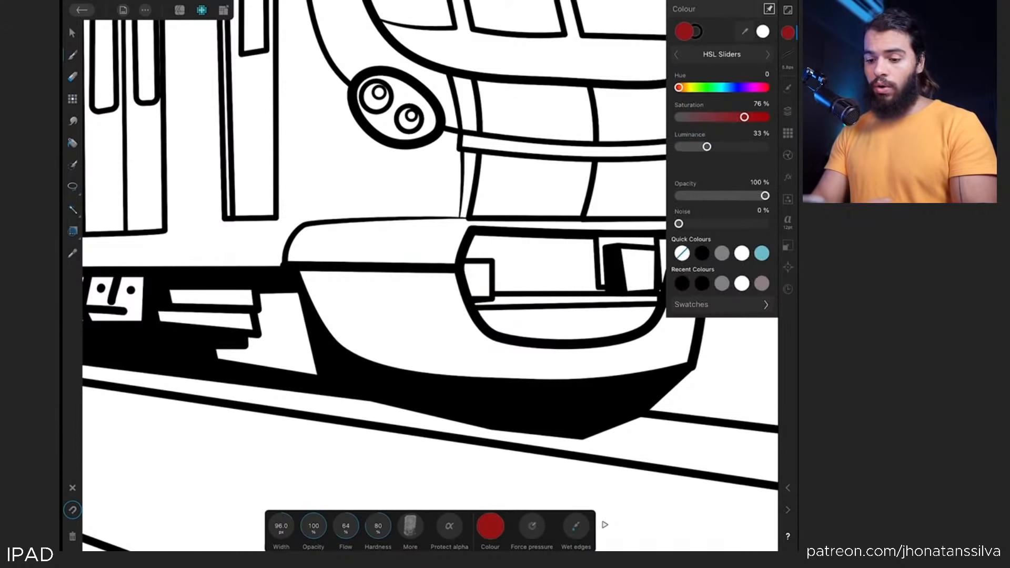
Paint test strokes with the dots brush along the train's lower front, undoing each one
mouse_move(317, 353)
mouse_down()
mouse_move(387, 282)
mouse_move(378, 323)
mouse_move(462, 326)
mouse_move(435, 368)
mouse_move(494, 363)
mouse_up()
key(ctrl+z)
click(787, 88)
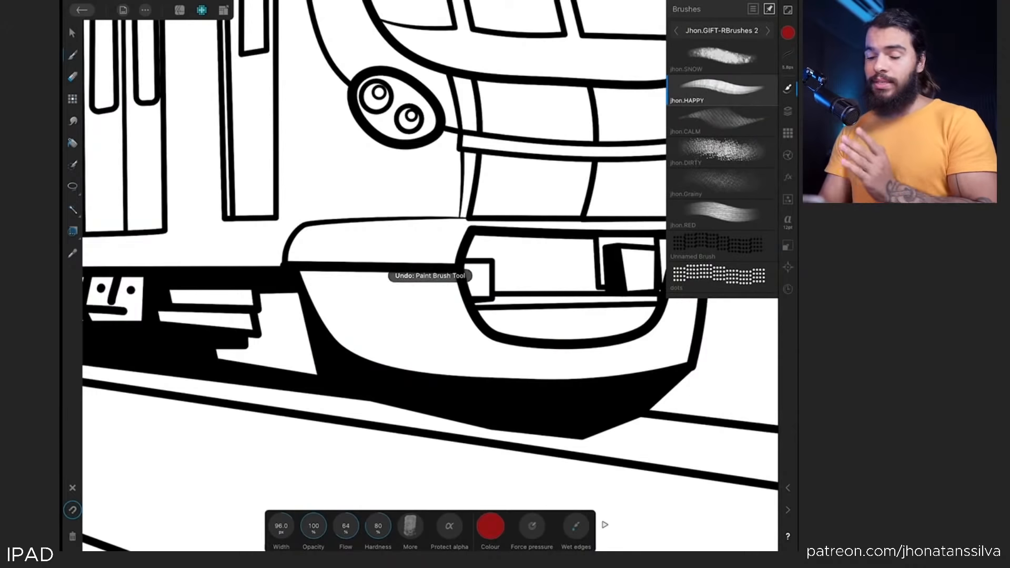
click(706, 272)
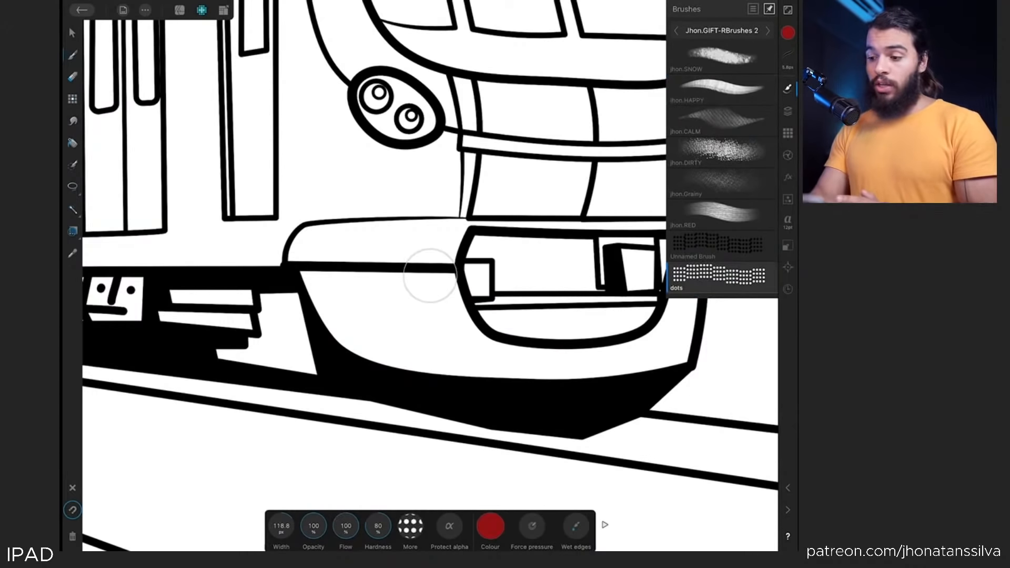
click(787, 33)
mouse_move(422, 304)
mouse_down()
mouse_move(341, 348)
mouse_move(316, 376)
mouse_move(445, 366)
mouse_up()
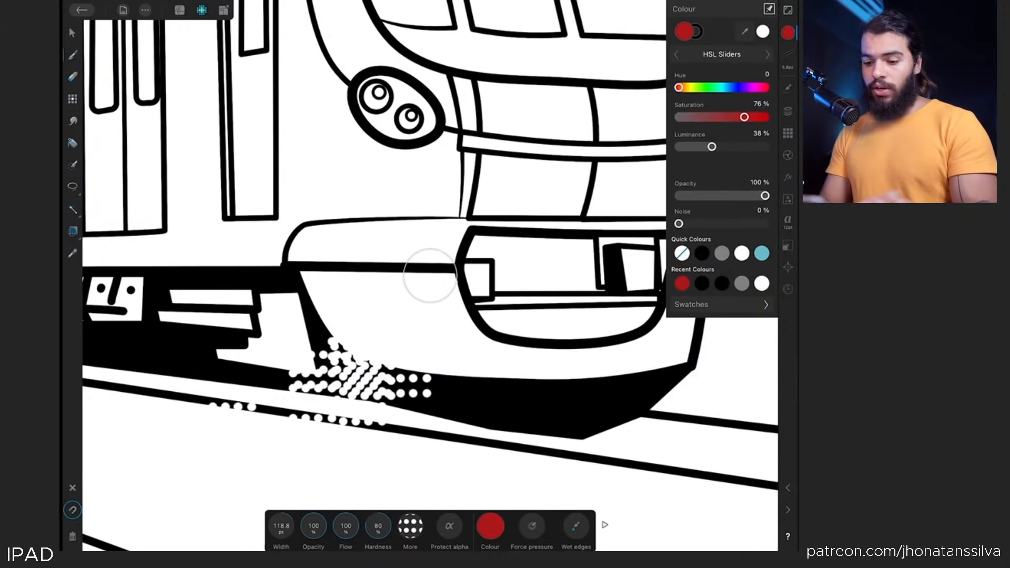
key(ctrl+z)
mouse_move(315, 348)
mouse_down()
mouse_move(326, 379)
mouse_move(576, 418)
mouse_up()
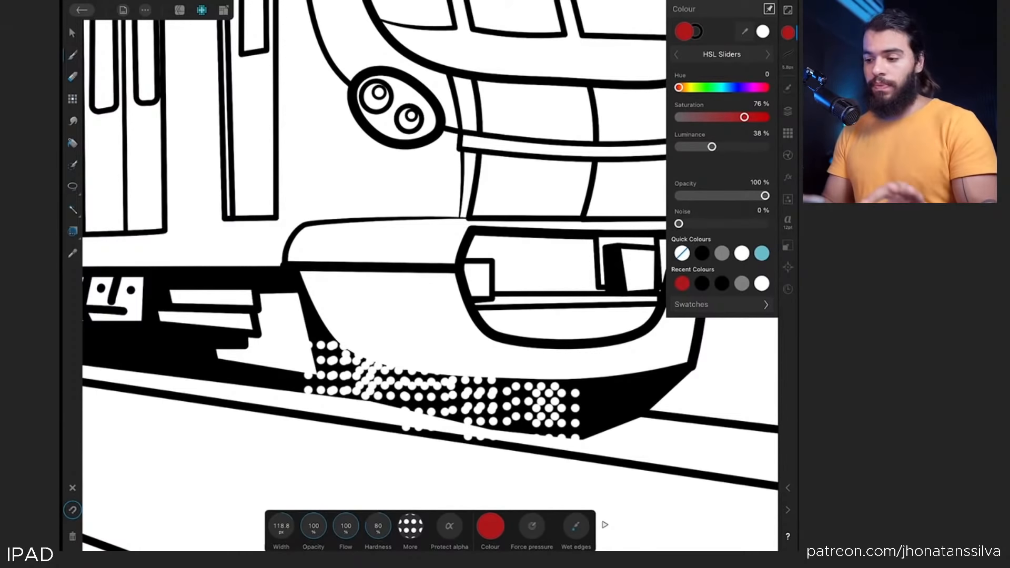
key(ctrl+z)
Paint a dotted stroke along the train's lower front with the Unnamed Brush at 77.5 px width
click(788, 88)
click(722, 246)
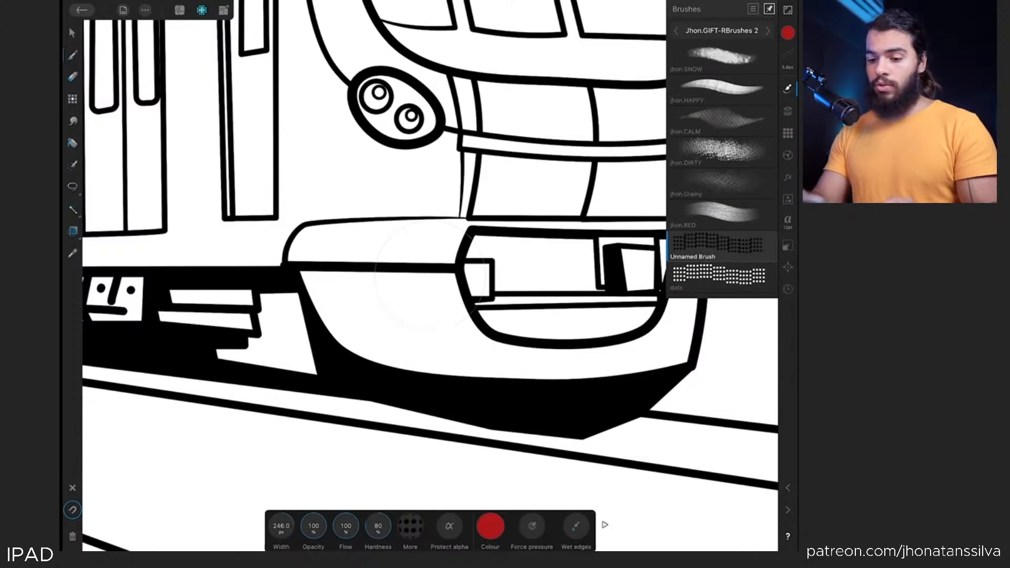
drag(334, 288, 333, 336)
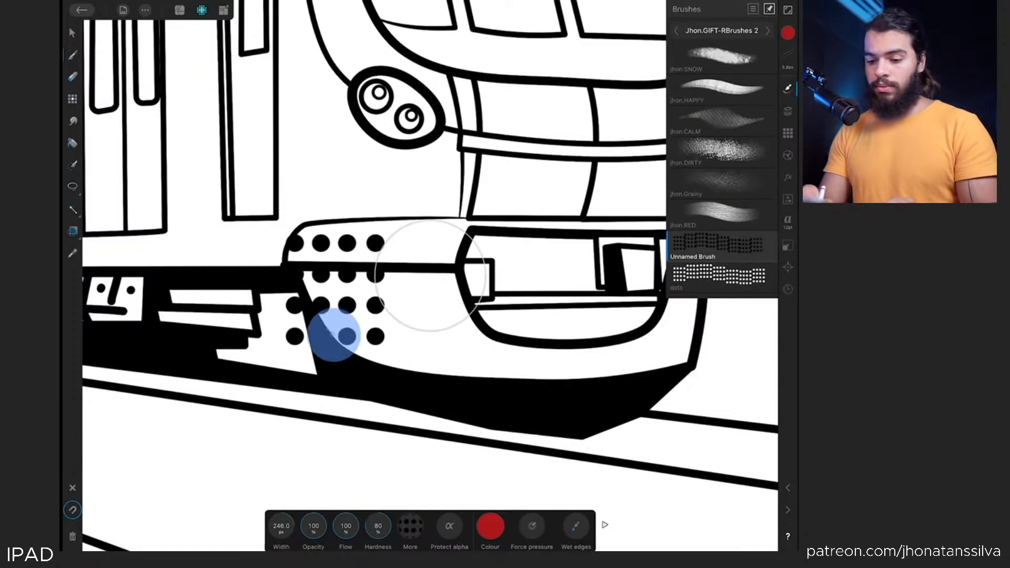
key(ctrl+z)
drag(290, 520, 283, 530)
mouse_move(300, 262)
mouse_down()
mouse_move(413, 353)
mouse_move(488, 374)
mouse_move(556, 356)
mouse_up()
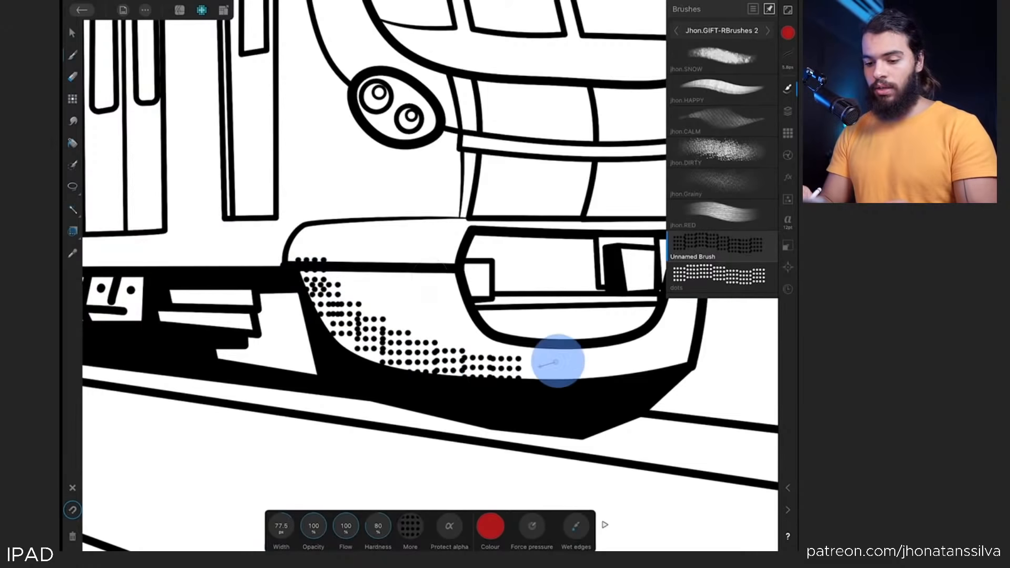
Undo the dotted stroke and paint test strokes along the train's lower front, undoing each one
key(ctrl+z)
mouse_move(305, 271)
mouse_down()
mouse_move(334, 323)
mouse_move(440, 367)
mouse_up()
scroll(430, 275, up, 3)
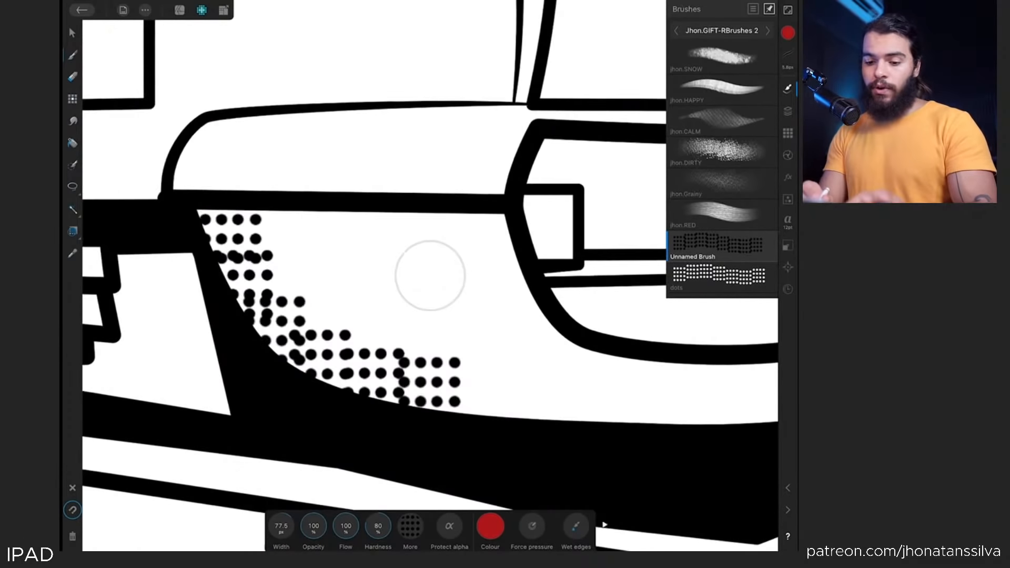
key(ctrl+z)
mouse_move(250, 219)
mouse_down()
mouse_move(354, 343)
mouse_move(439, 403)
mouse_up()
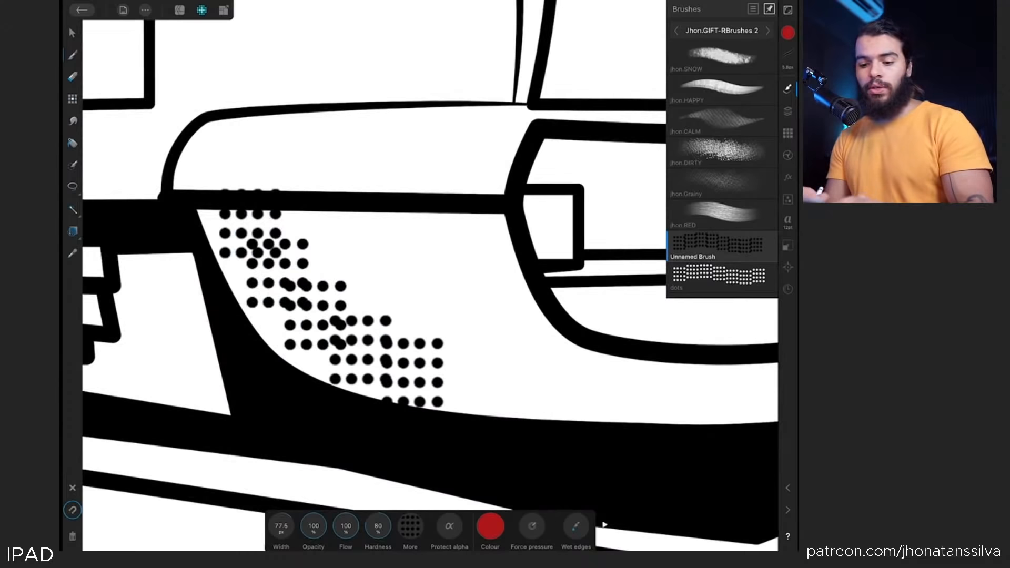
key(ctrl+z)
mouse_move(244, 218)
mouse_down()
mouse_move(291, 263)
mouse_move(526, 377)
mouse_move(597, 378)
mouse_up()
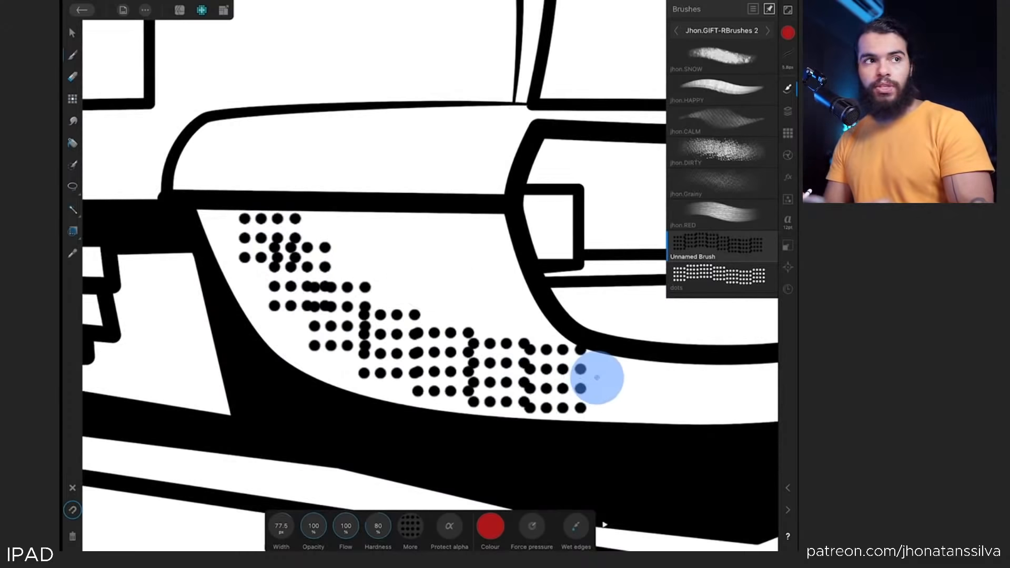
key(ctrl+z)
Edit the Unnamed Brush's dynamics, setting Rotation to 100% controlled by Direction
click(721, 243)
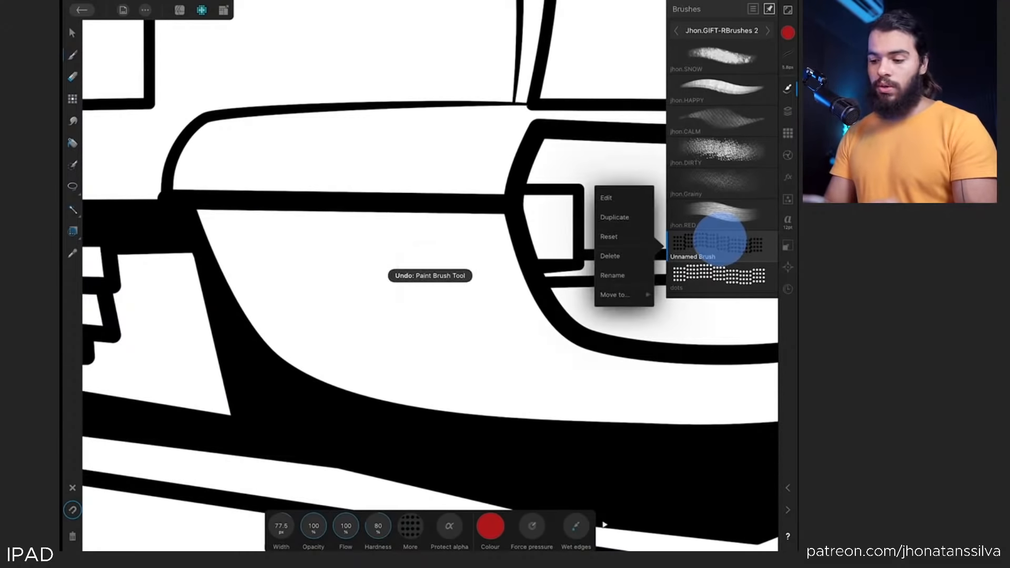
click(626, 197)
click(429, 71)
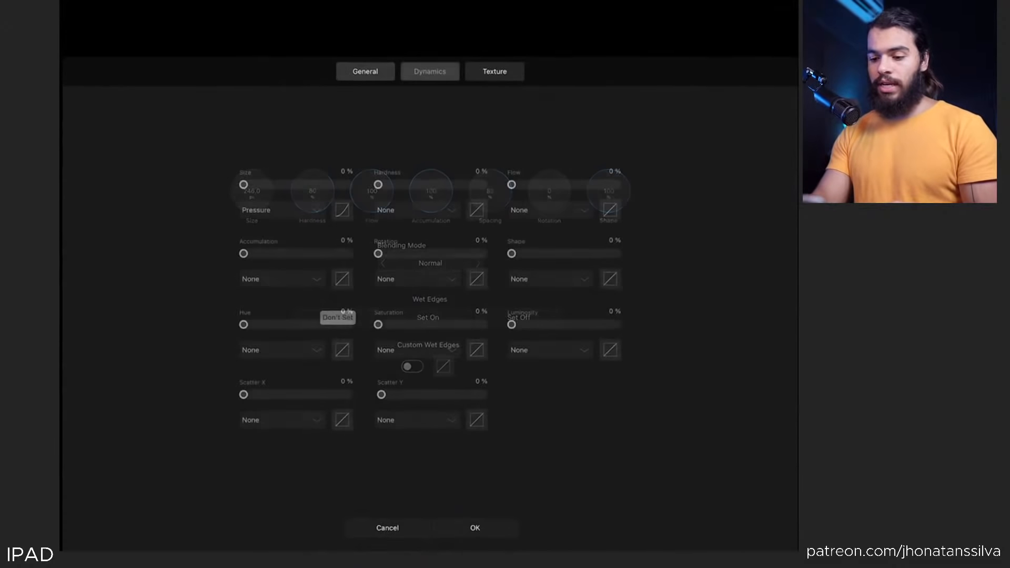
drag(378, 253, 510, 261)
click(415, 279)
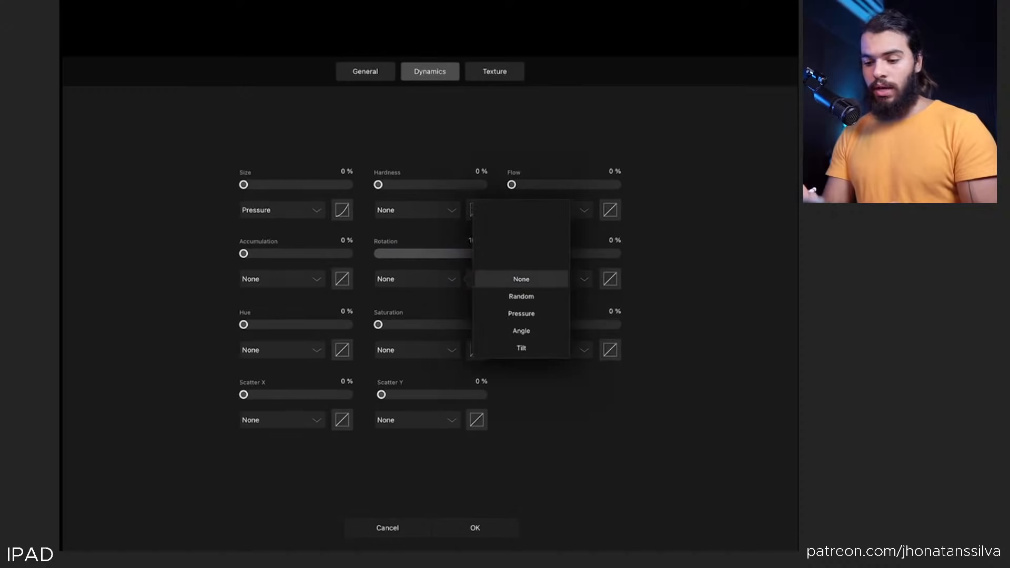
click(519, 327)
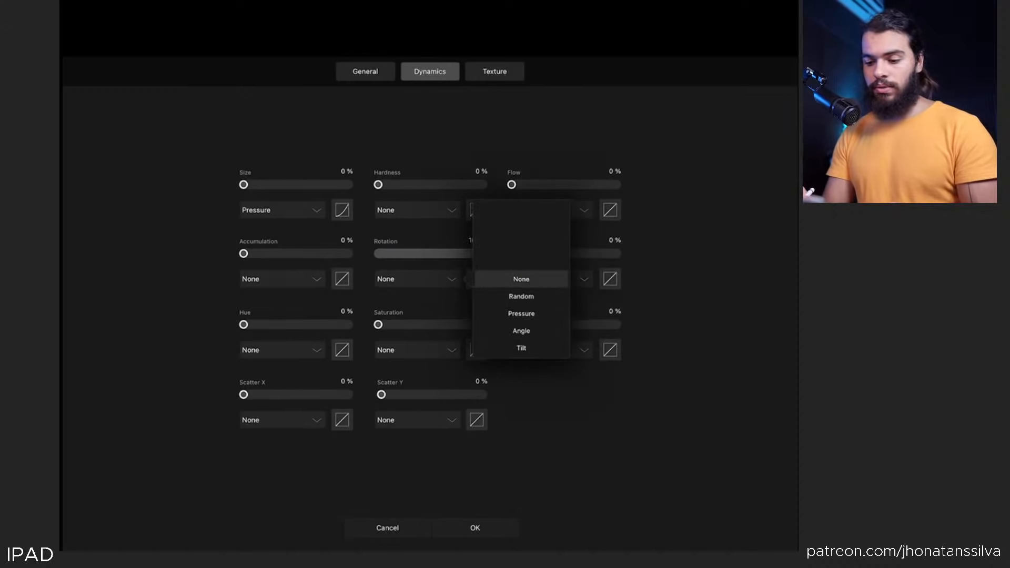
scroll(541, 255, down, 5)
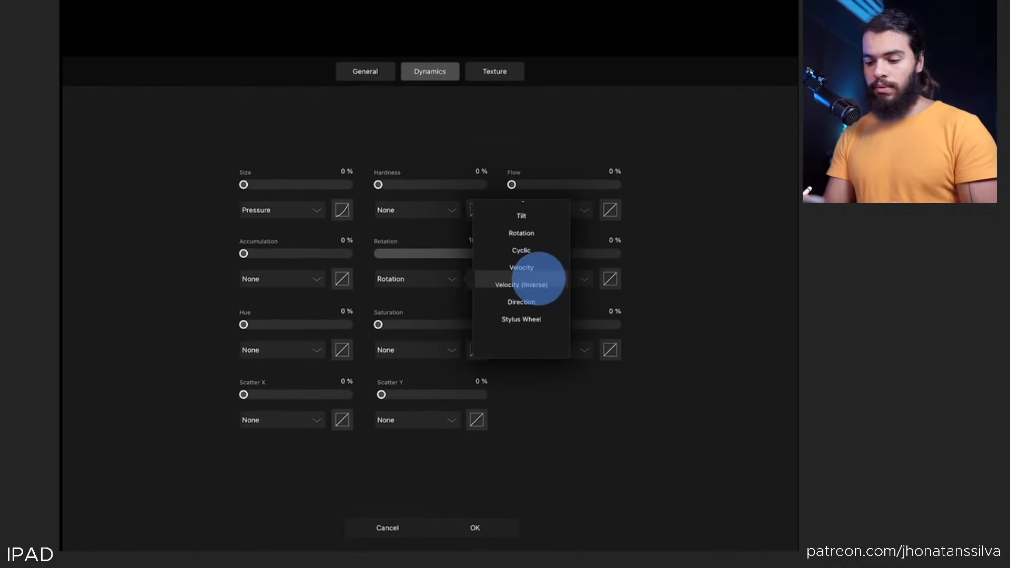
scroll(534, 275, down, 1)
click(532, 280)
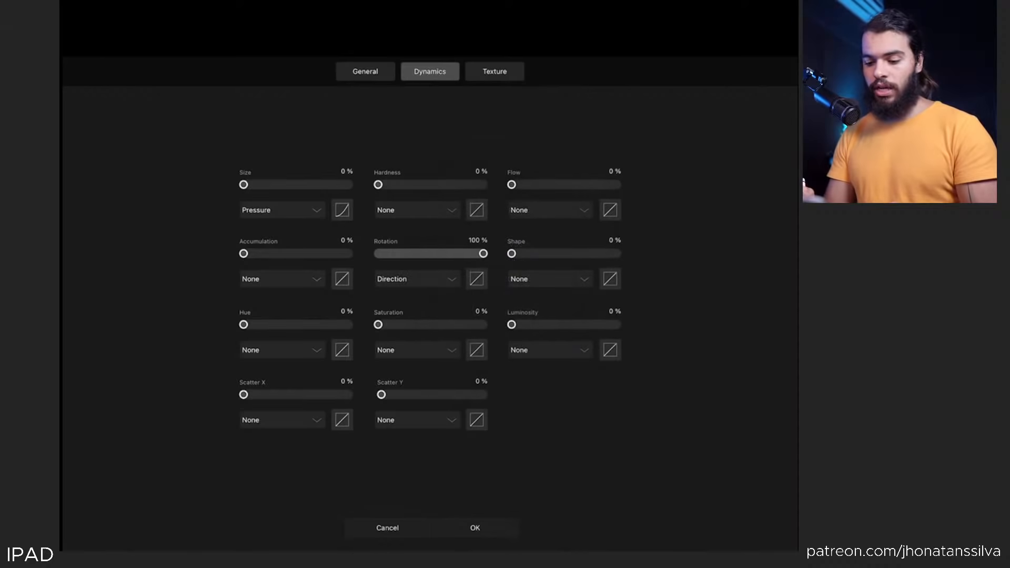
click(487, 528)
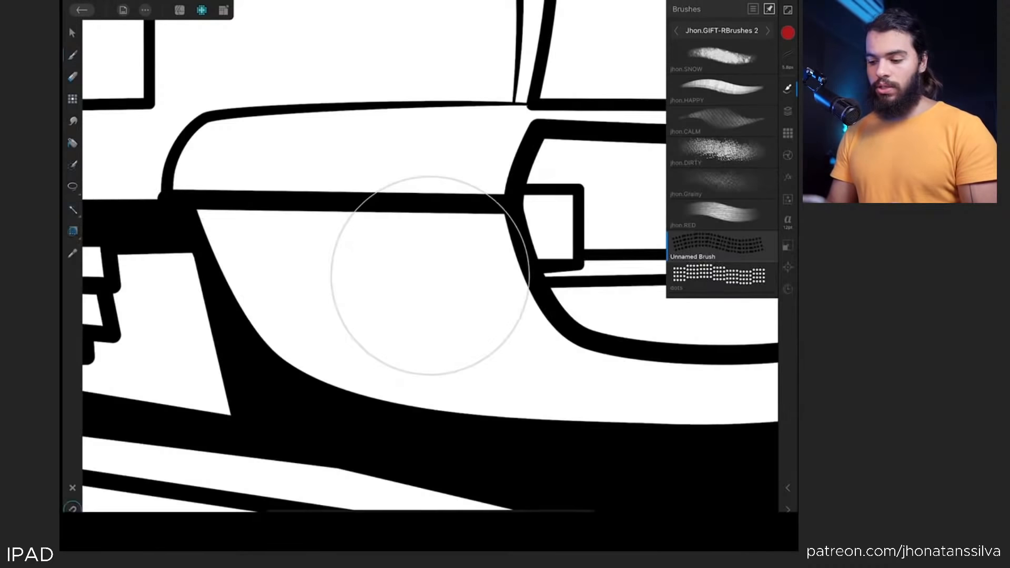
Set the brush width to 101.4 px and paint a dotted stroke along the train's lower front
mouse_move(244, 218)
mouse_down()
mouse_move(246, 234)
mouse_move(361, 340)
mouse_move(430, 275)
mouse_up()
key(ctrl+z)
mouse_move(281, 525)
mouse_down()
mouse_move(289, 532)
mouse_move(278, 532)
mouse_up()
mouse_move(197, 152)
mouse_down()
mouse_move(326, 351)
mouse_move(589, 374)
mouse_up()
Paint dotted strokes around the train's front outline and along the underside of the carriages
scroll(190, 319, down, 10)
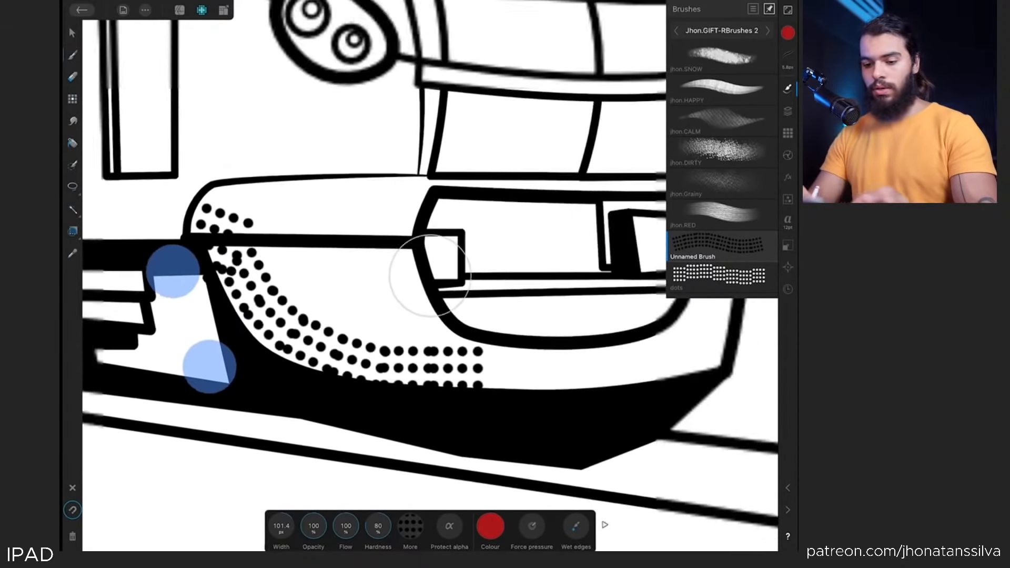
scroll(215, 327, up, 5)
mouse_move(584, 308)
mouse_down()
mouse_move(537, 342)
mouse_move(441, 354)
mouse_move(378, 310)
mouse_move(412, 305)
mouse_move(483, 335)
mouse_move(507, 325)
mouse_up()
scroll(181, 337, left, 3)
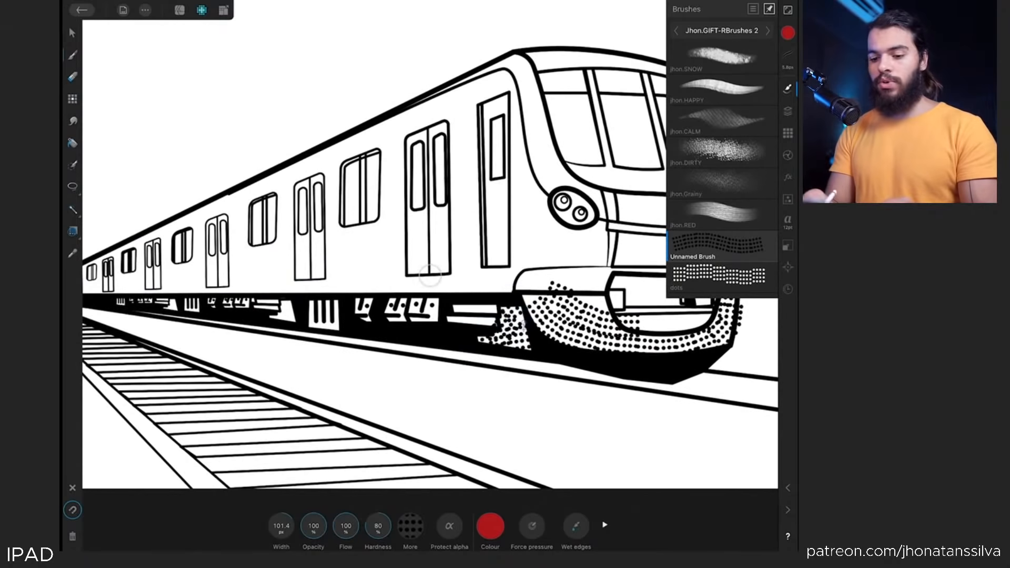
drag(337, 313, 143, 323)
scroll(201, 322, left, 2)
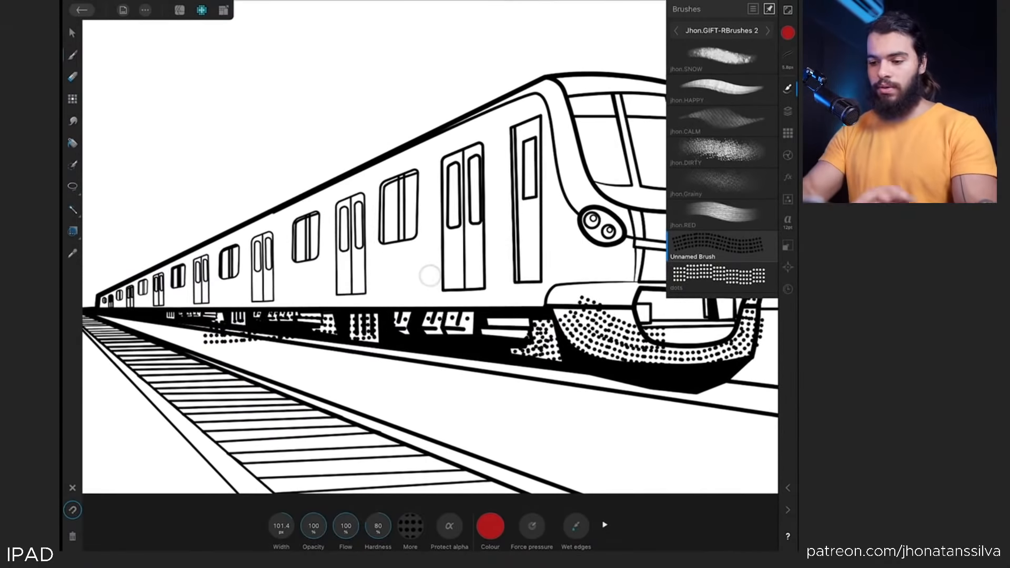
scroll(216, 307, down, 3)
mouse_move(442, 102)
mouse_down()
mouse_move(483, 199)
mouse_move(521, 227)
mouse_up()
scroll(174, 305, down, 3)
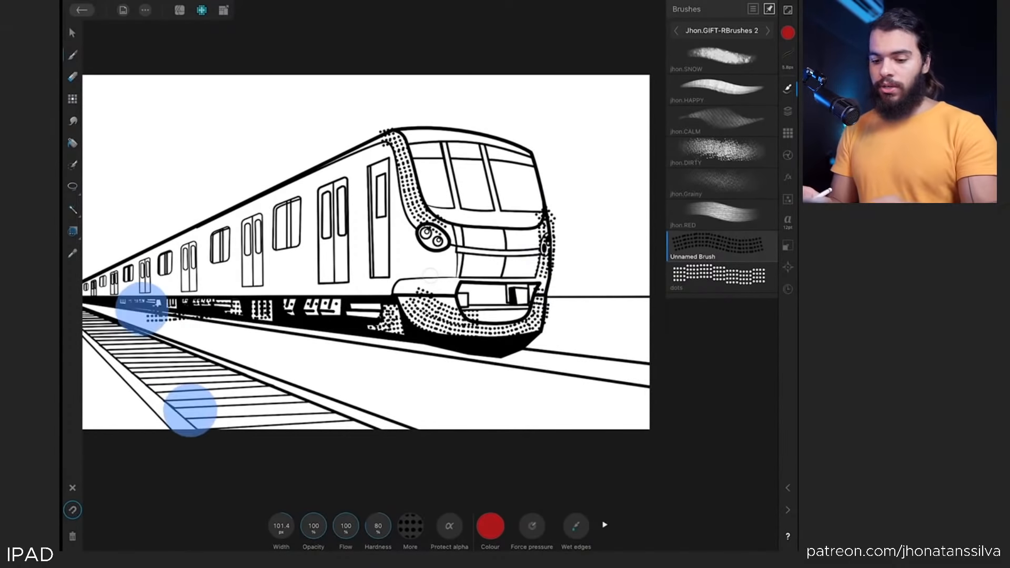
Paint dotted strokes across the railway tracks beside the train
scroll(223, 344, up, 3)
drag(248, 392, 356, 394)
key(ctrl+z)
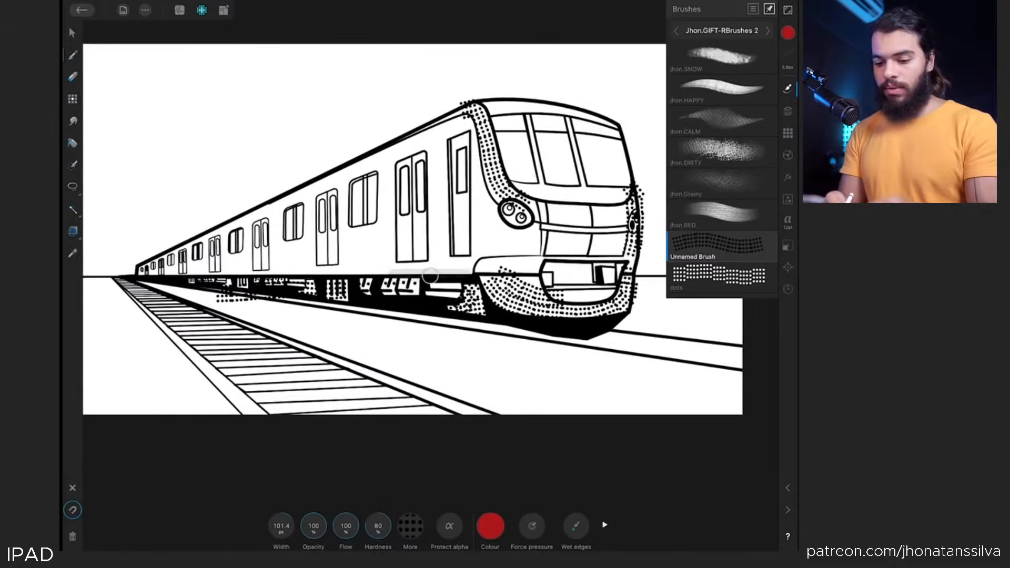
mouse_move(250, 394)
mouse_down()
mouse_move(373, 394)
mouse_move(304, 381)
mouse_move(345, 380)
mouse_up()
mouse_move(230, 370)
mouse_down()
mouse_move(309, 356)
mouse_move(337, 363)
mouse_up()
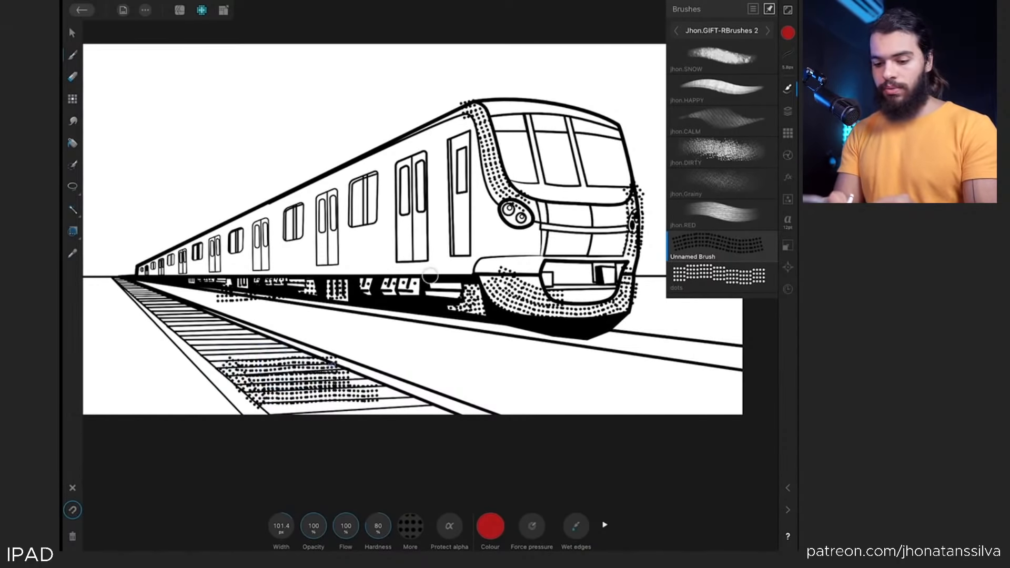
drag(207, 347, 294, 344)
drag(257, 402, 431, 406)
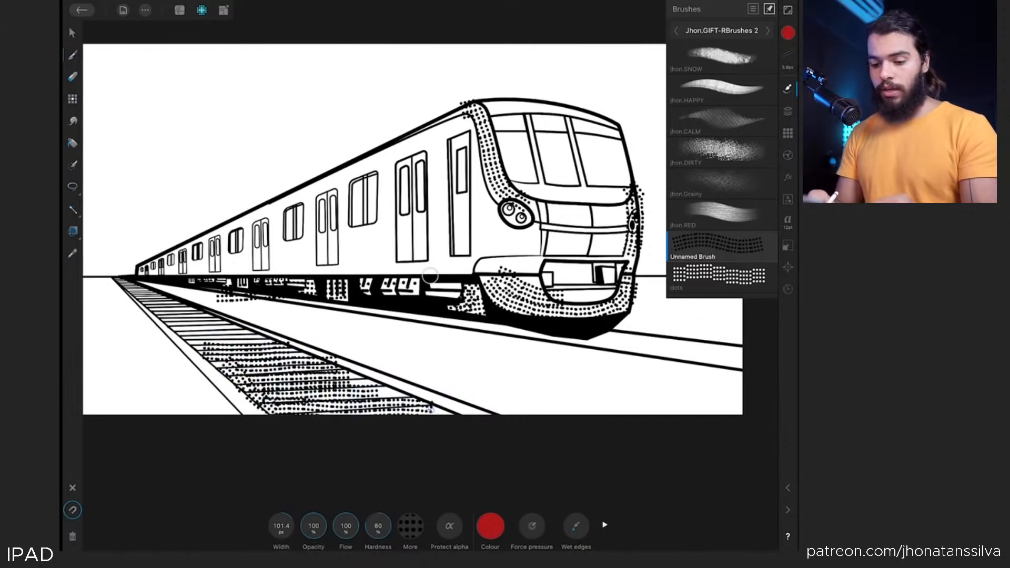
drag(191, 330, 198, 335)
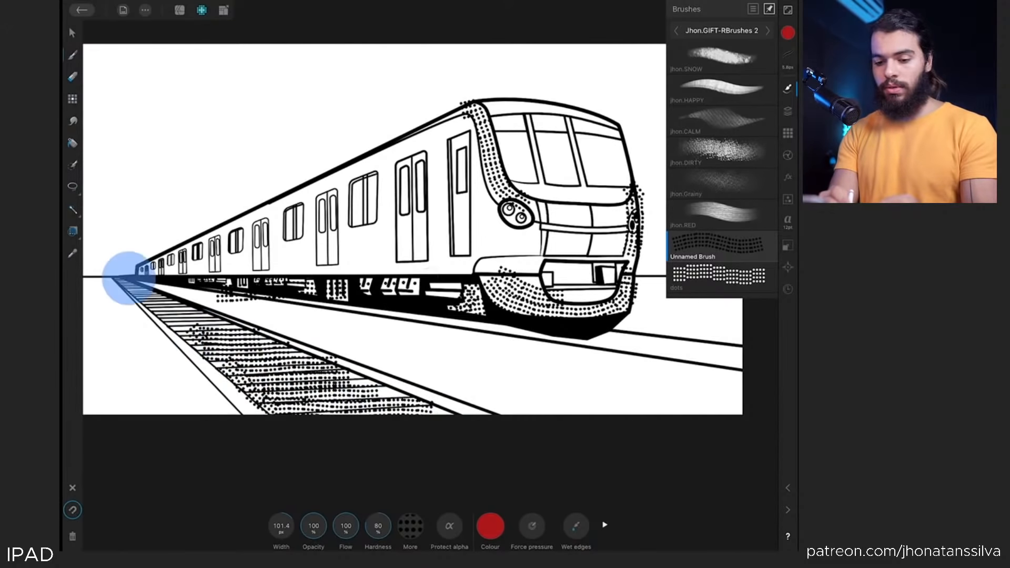
drag(124, 275, 203, 337)
key(ctrl+z)
drag(144, 295, 244, 342)
scroll(430, 276, down, 3)
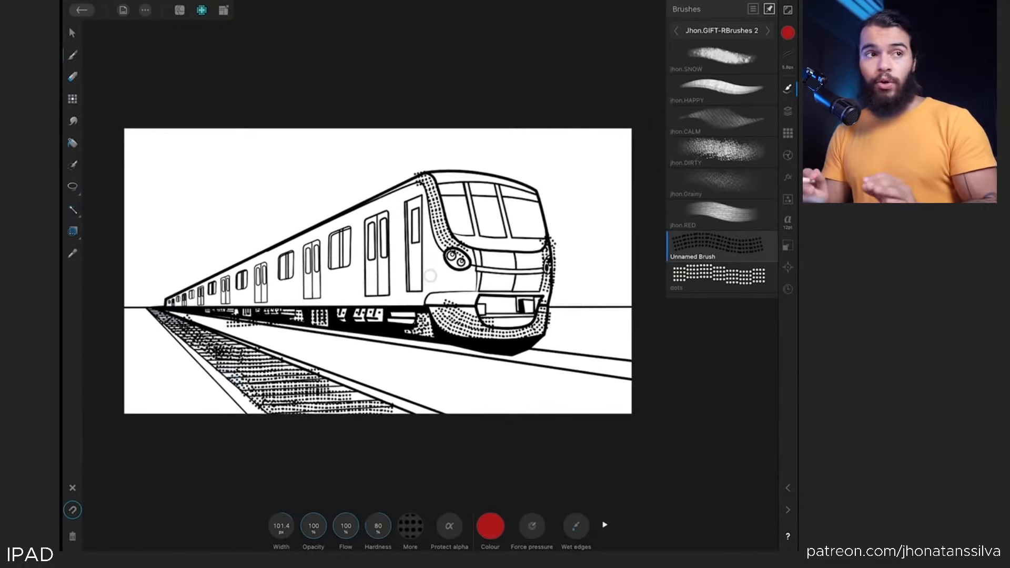
click(490, 526)
mouse_move(465, 431)
mouse_down()
mouse_move(455, 444)
mouse_move(497, 441)
mouse_move(474, 433)
mouse_up()
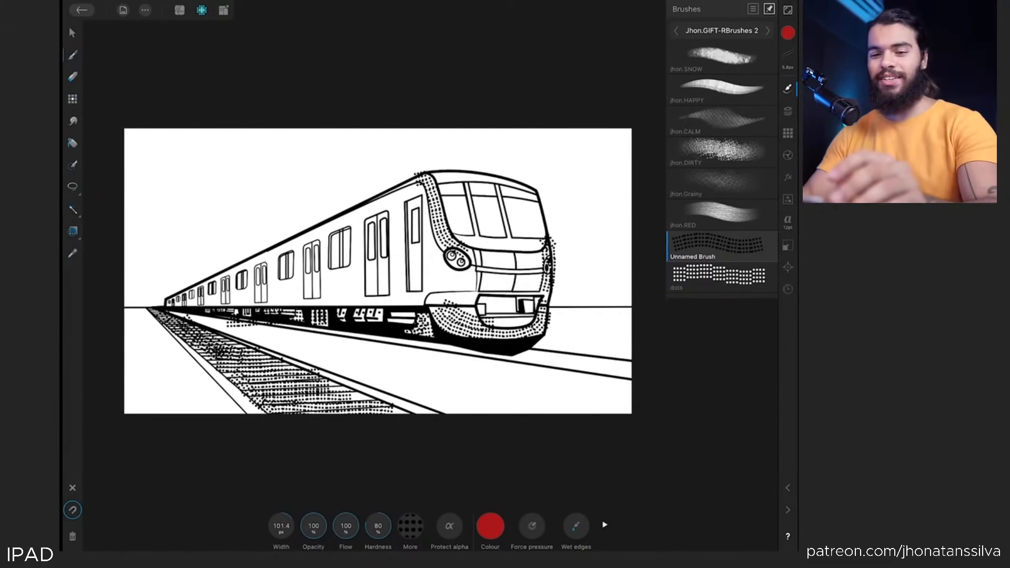
click(72, 33)
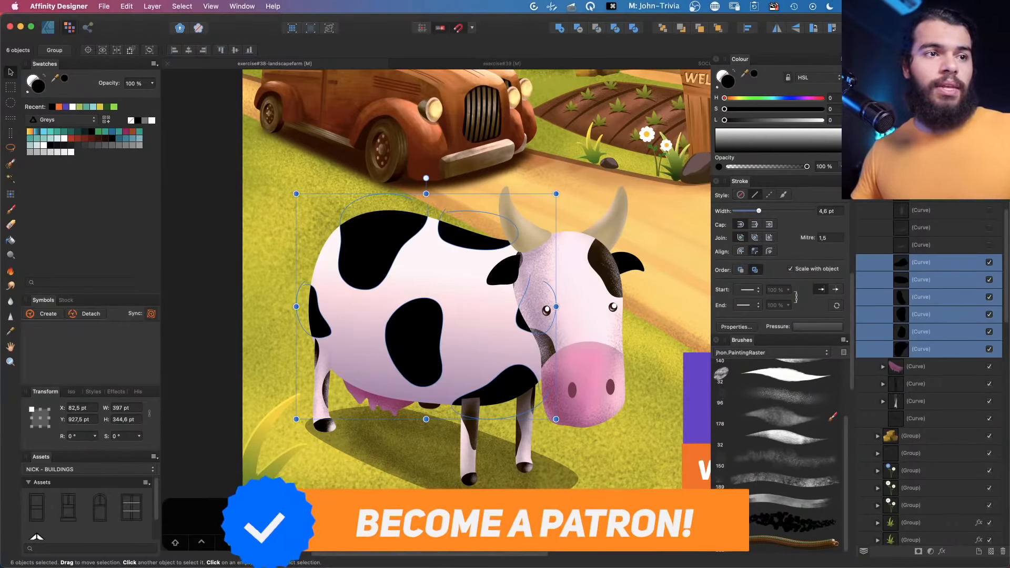
Switch to the XMind mind map and pan to the Resources Manage topic
key(super+Tab)
drag(569, 401, 474, 374)
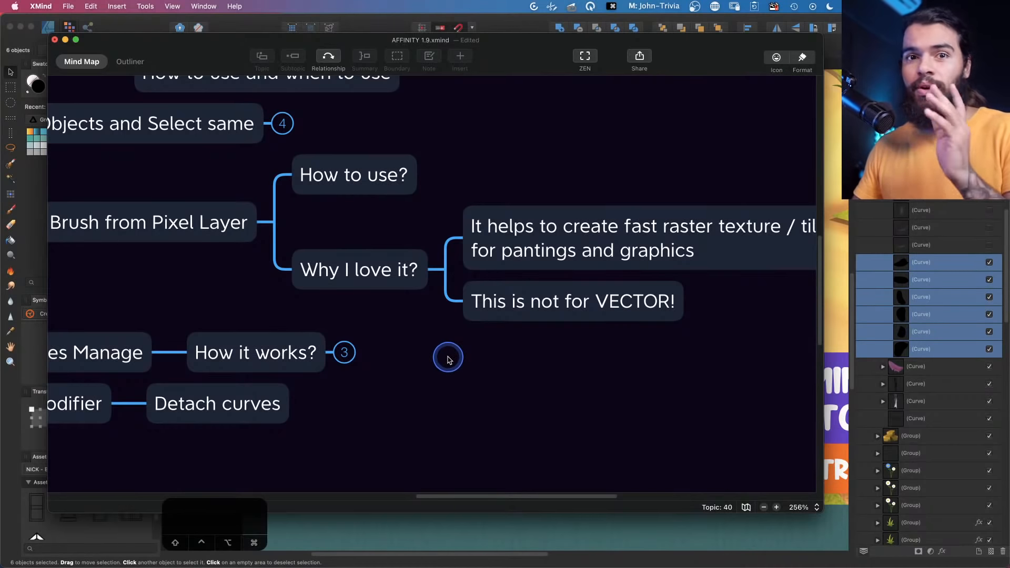
drag(442, 363, 622, 350)
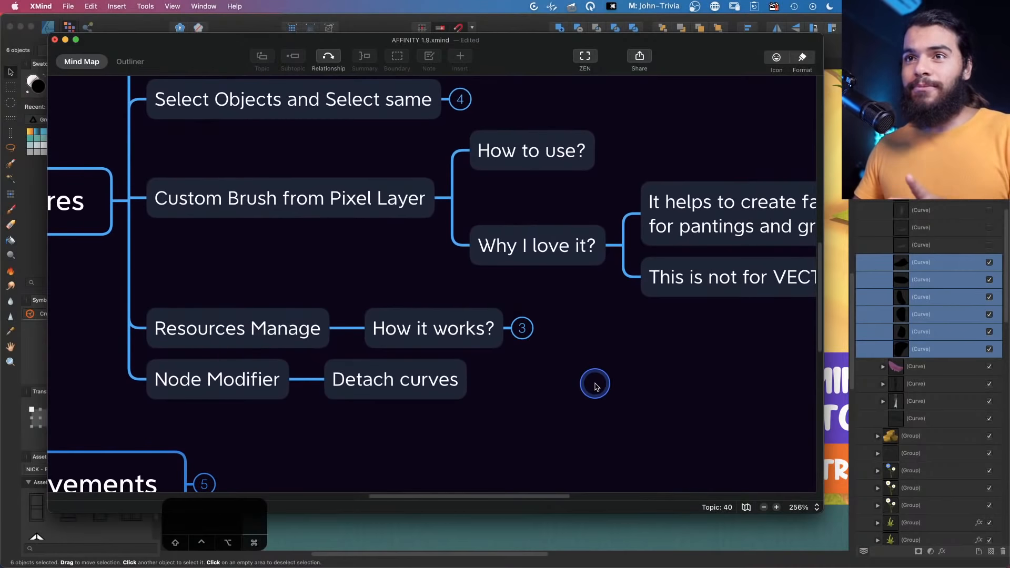
drag(591, 387, 668, 365)
click(369, 319)
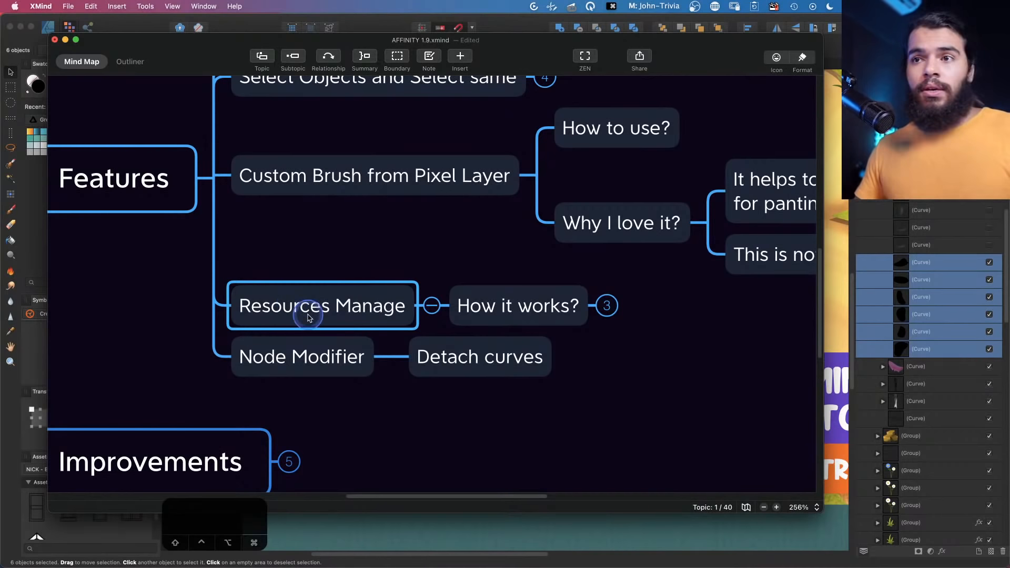
click(346, 247)
click(323, 289)
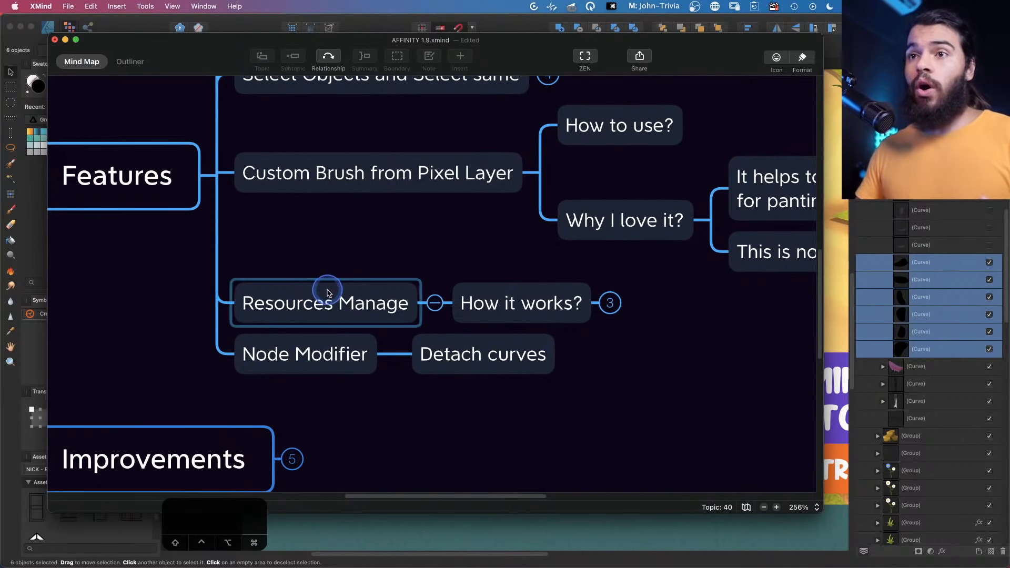
Collapse the Why I love it? branch and expand the How it works? branch under Resources Manage
click(519, 300)
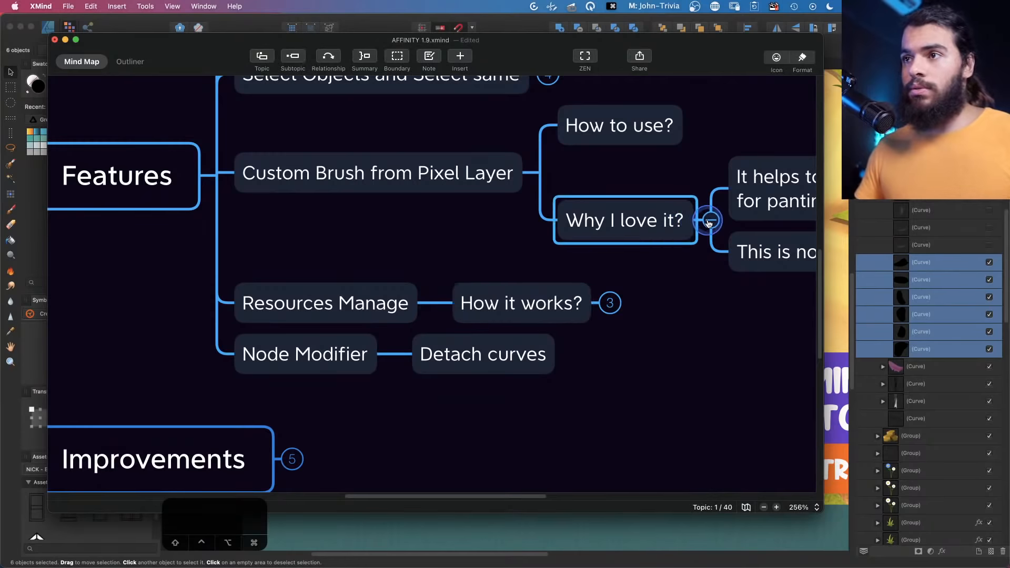
click(710, 220)
click(603, 264)
drag(543, 367, 370, 354)
click(461, 217)
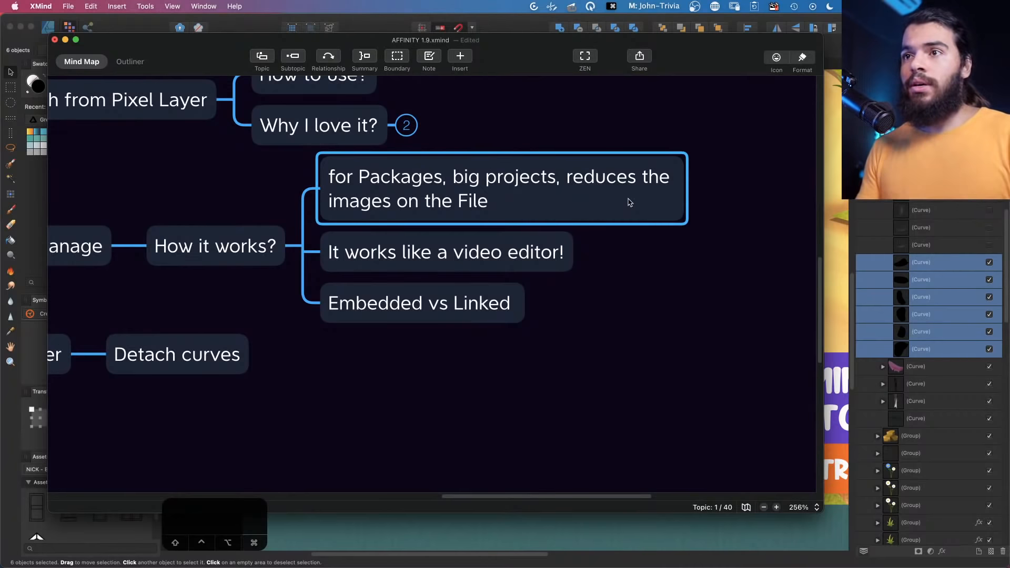
click(556, 244)
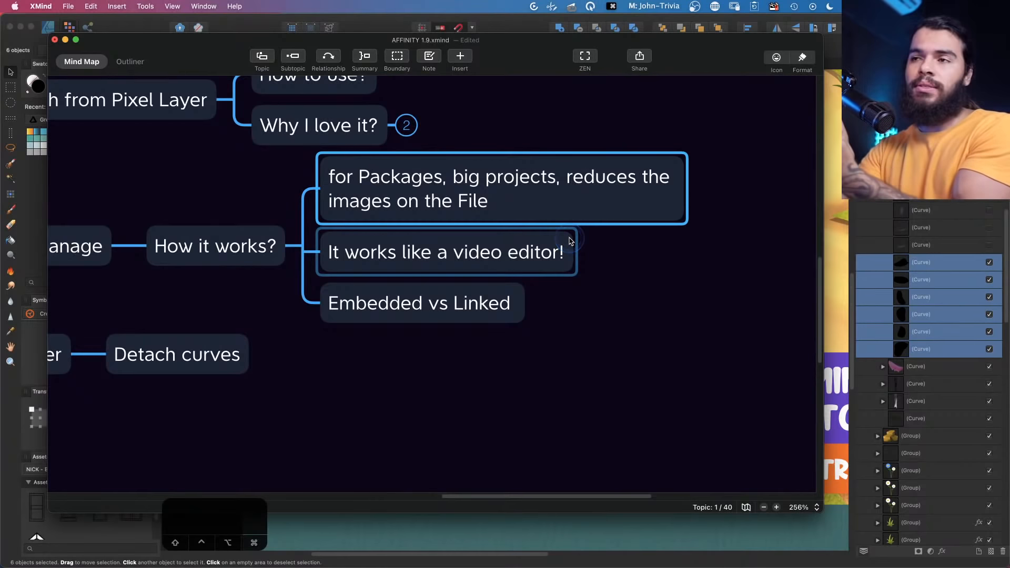
Switch back to Affinity Designer and open the exercise#39 document tab
click(1005, 210)
key(z)
drag(506, 161, 455, 161)
key(space)
drag(605, 106, 469, 165)
key(space)
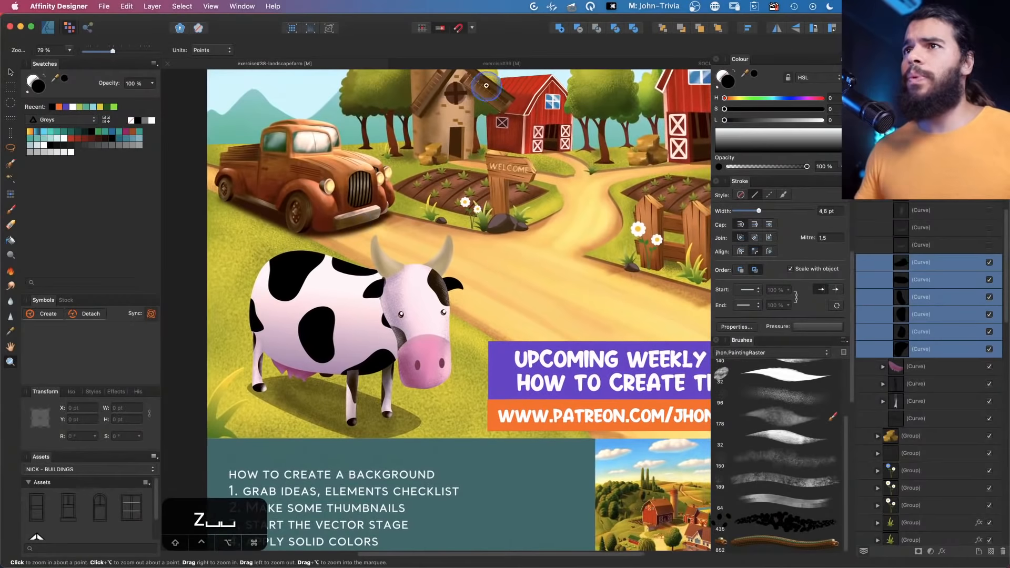
click(496, 66)
key(super+s)
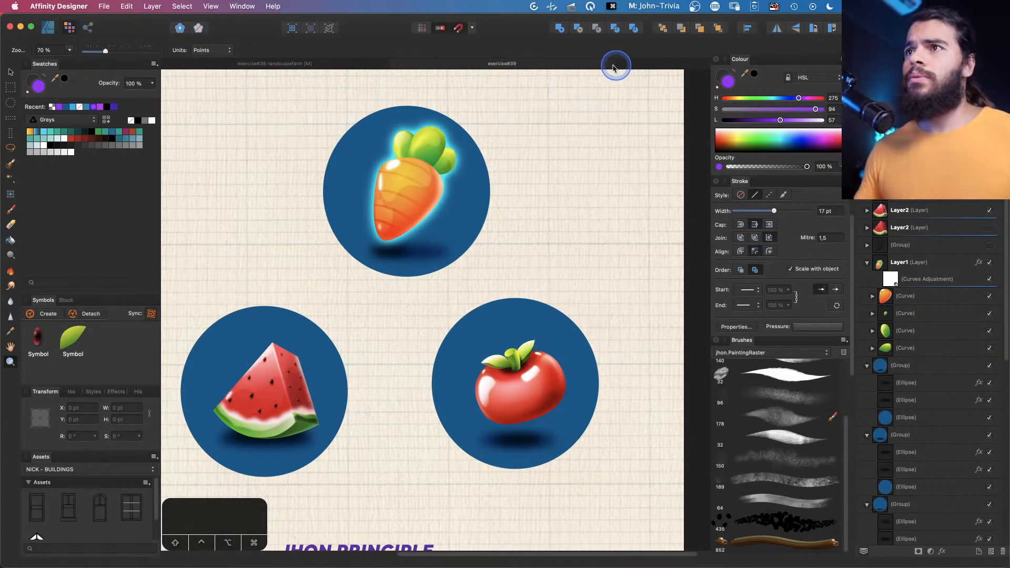
drag(383, 270, 367, 240)
key(space)
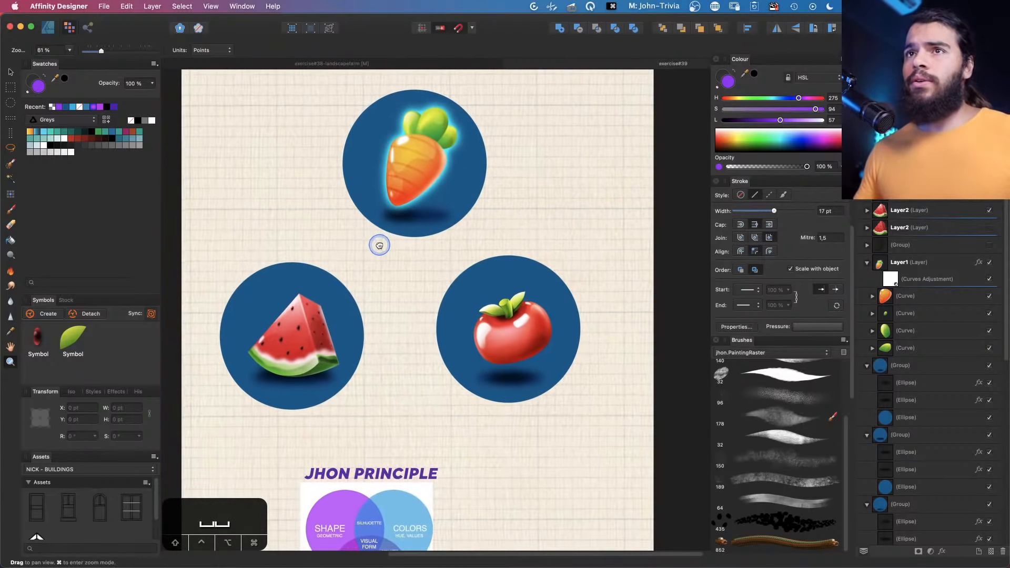
Open the Resource Manager and select the last embedded image resource in its list
click(210, 6)
click(211, 6)
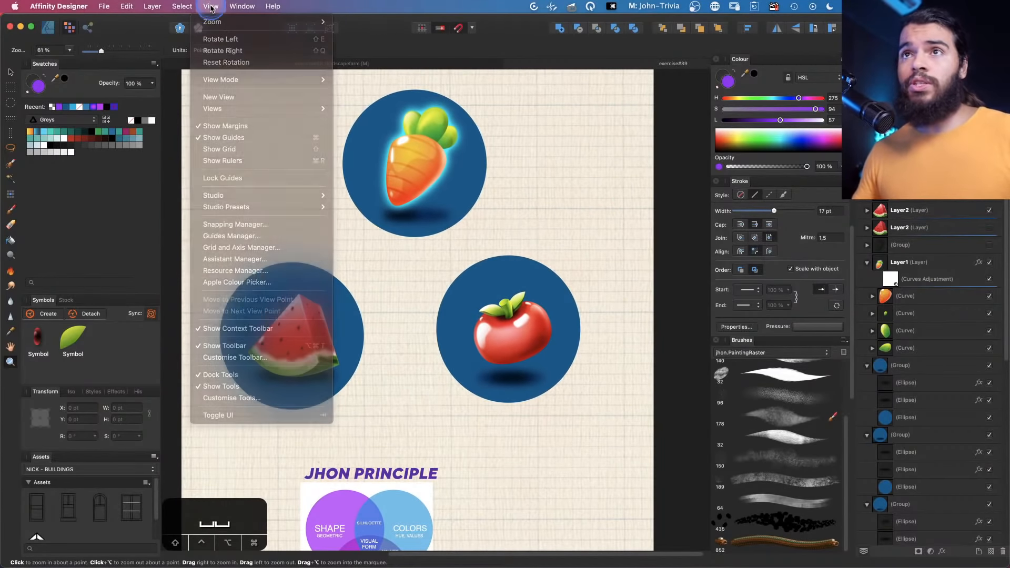
click(211, 7)
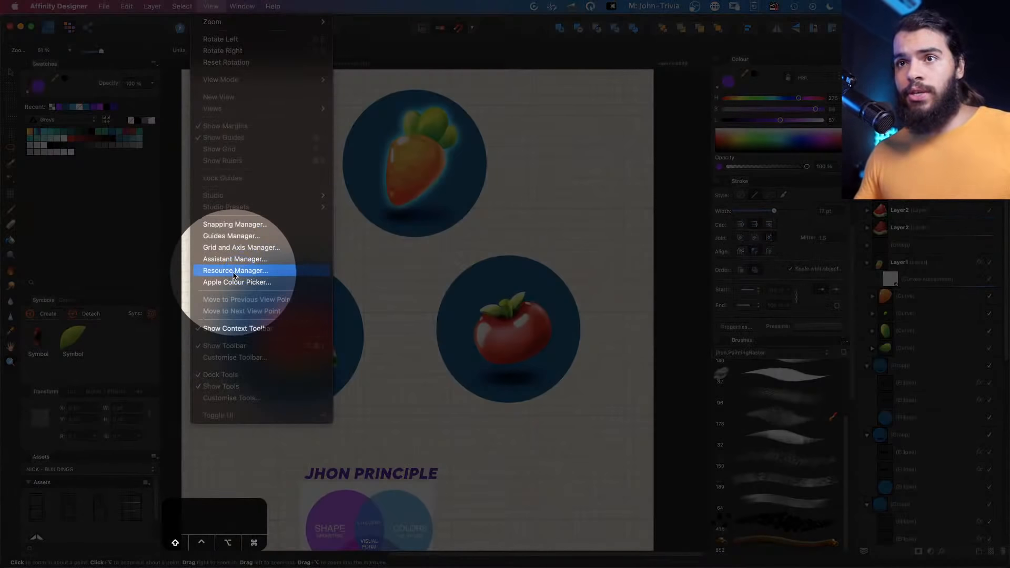
click(234, 271)
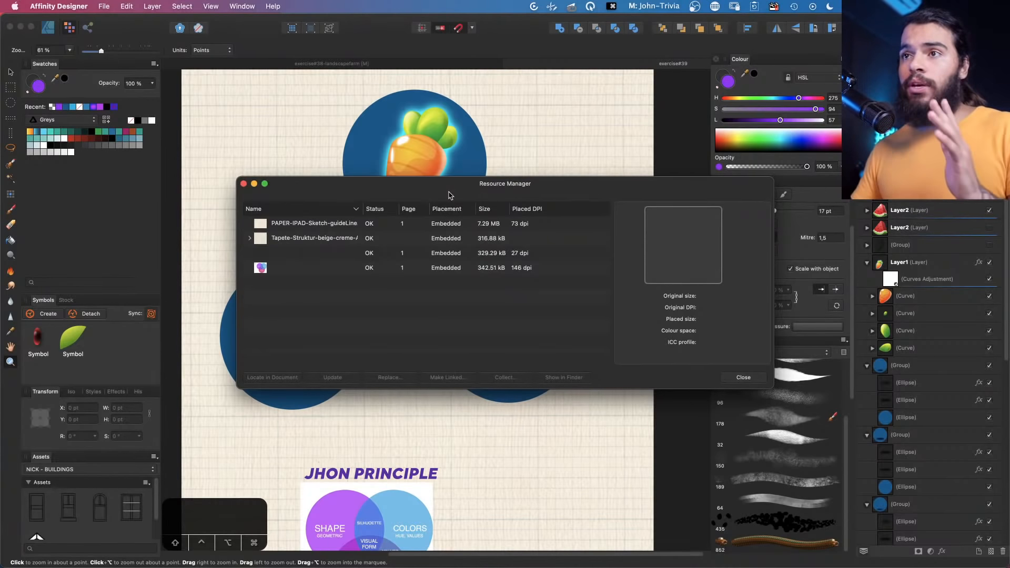
drag(449, 194, 422, 195)
click(288, 262)
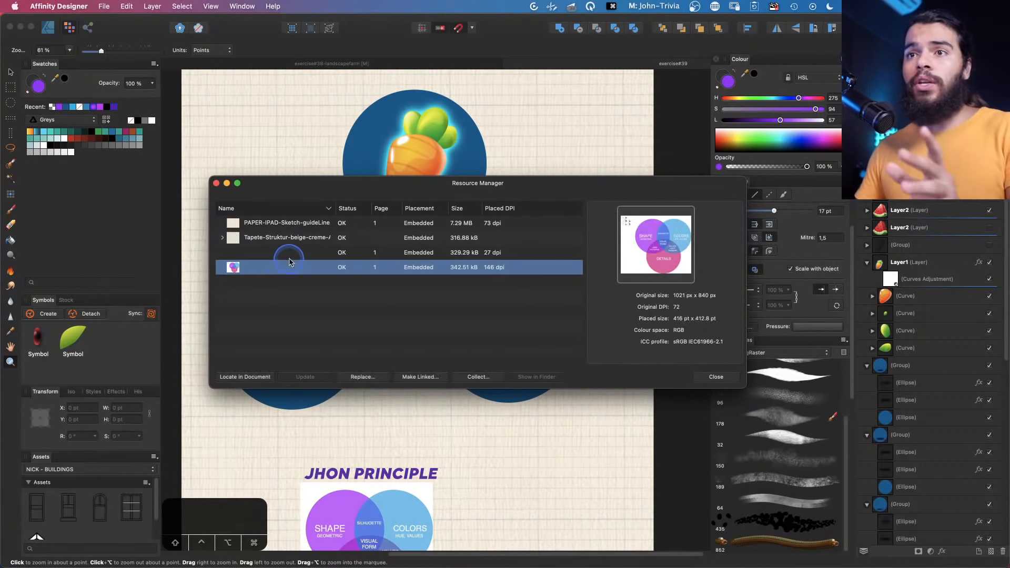
Make the PAPER-IPAD-Sketch-guideLine resource linked, storing it in the iCloud Drive EXAMPLE/PACKAGE folder
click(364, 226)
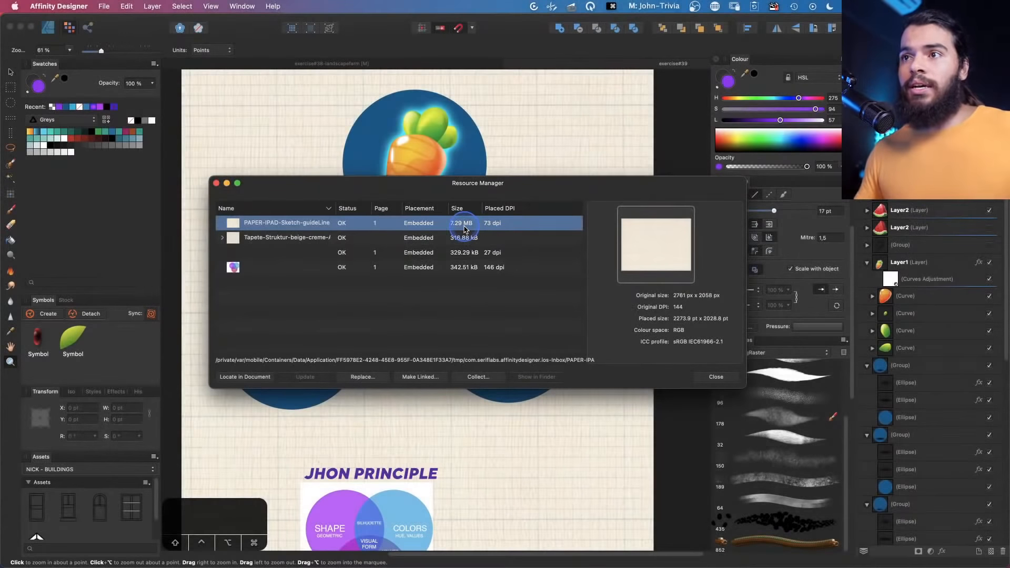
click(464, 230)
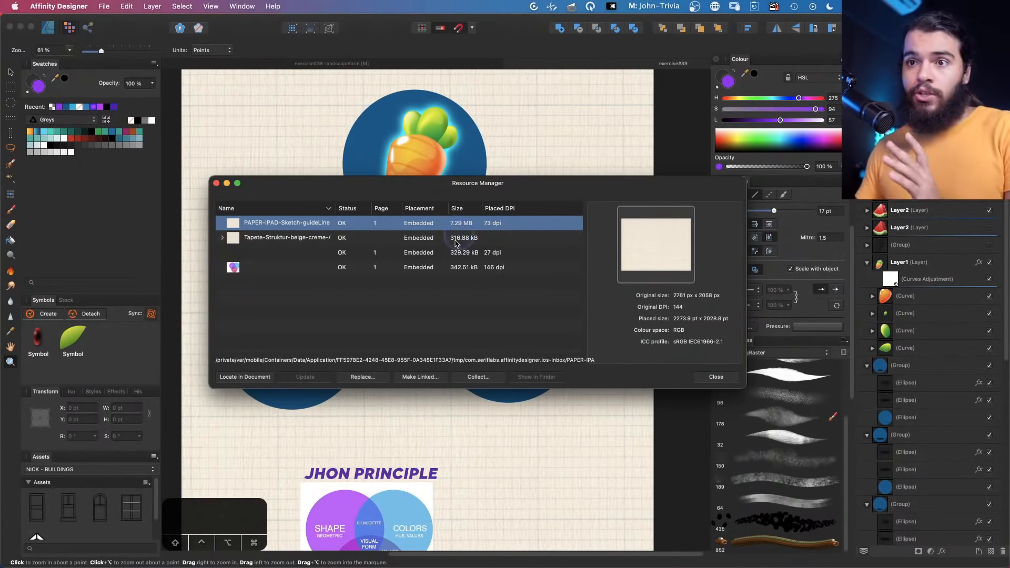
click(277, 266)
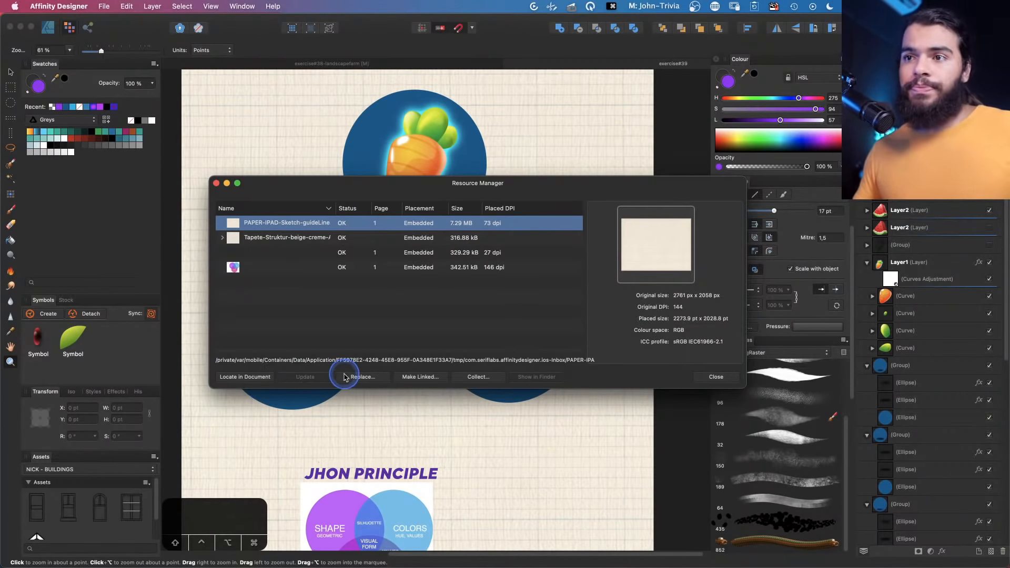
click(406, 379)
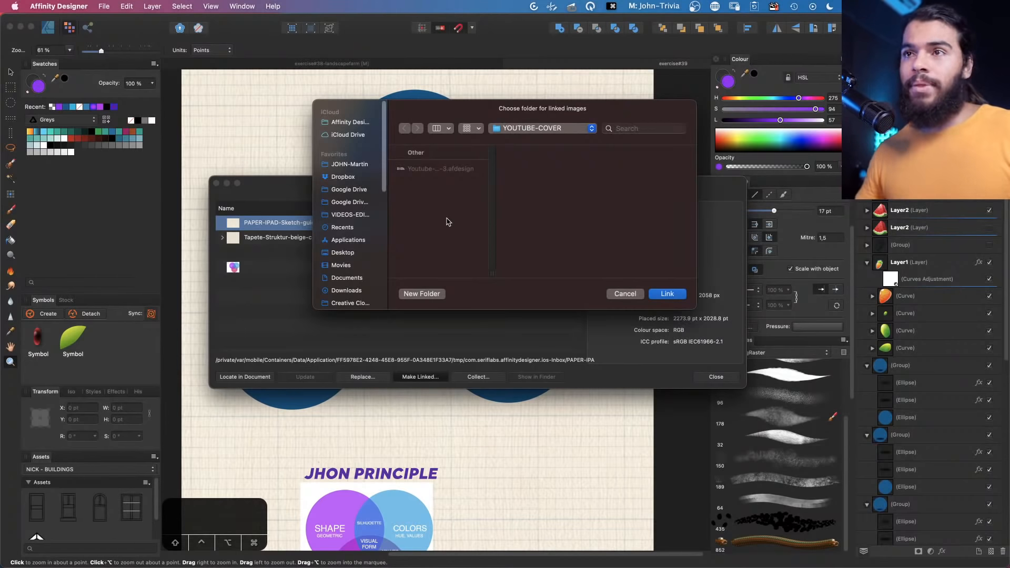
click(344, 177)
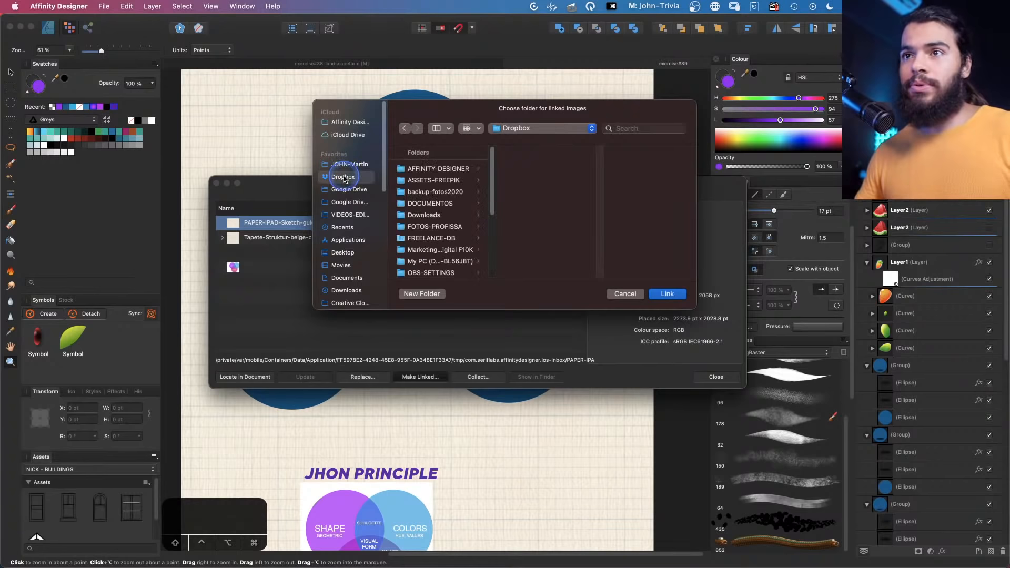
click(348, 135)
click(431, 238)
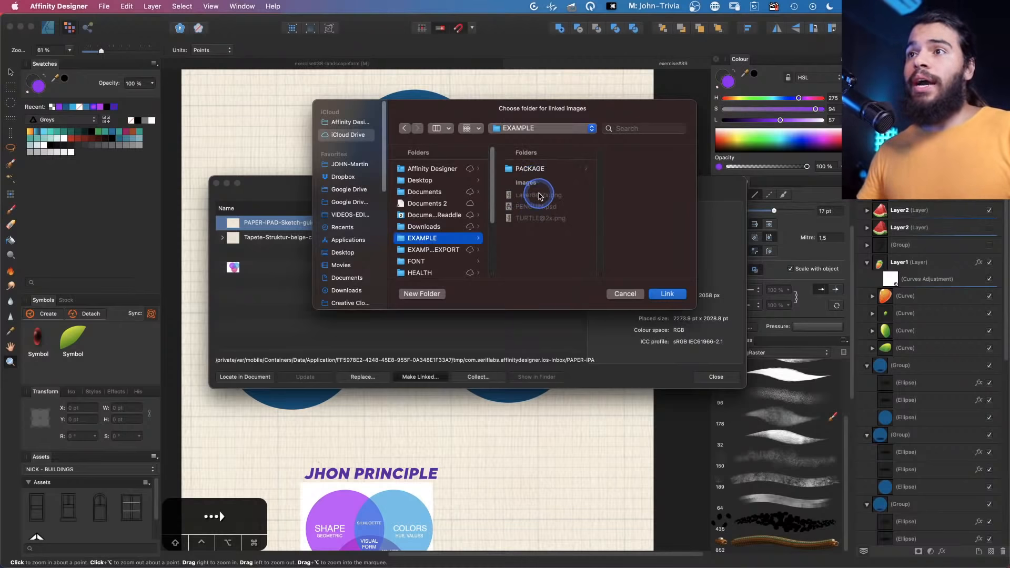
click(529, 169)
click(667, 295)
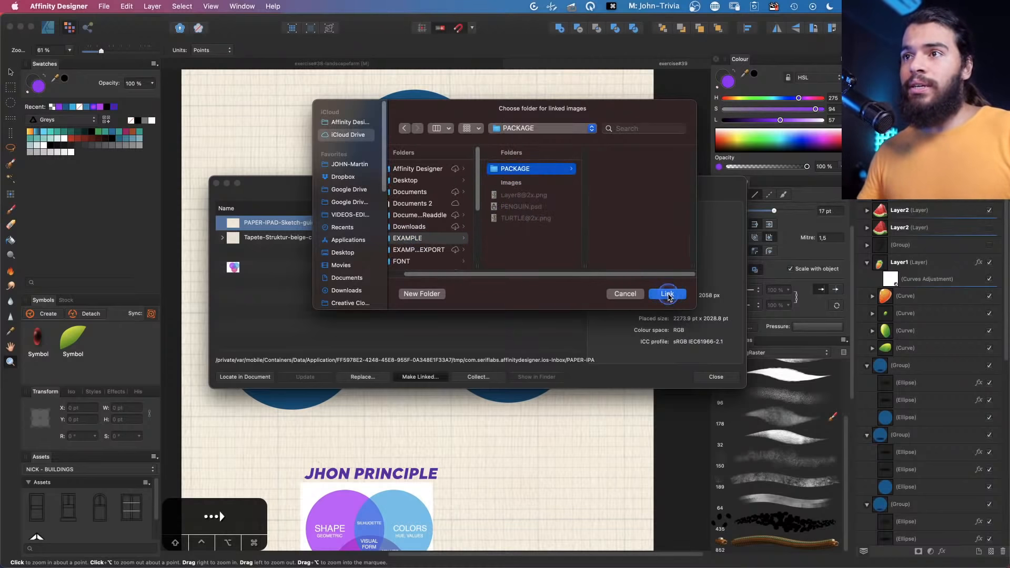
Reveal the linked PAPER-IPAD-Sketch-guideLine image in Finder and inspect its file details
click(427, 225)
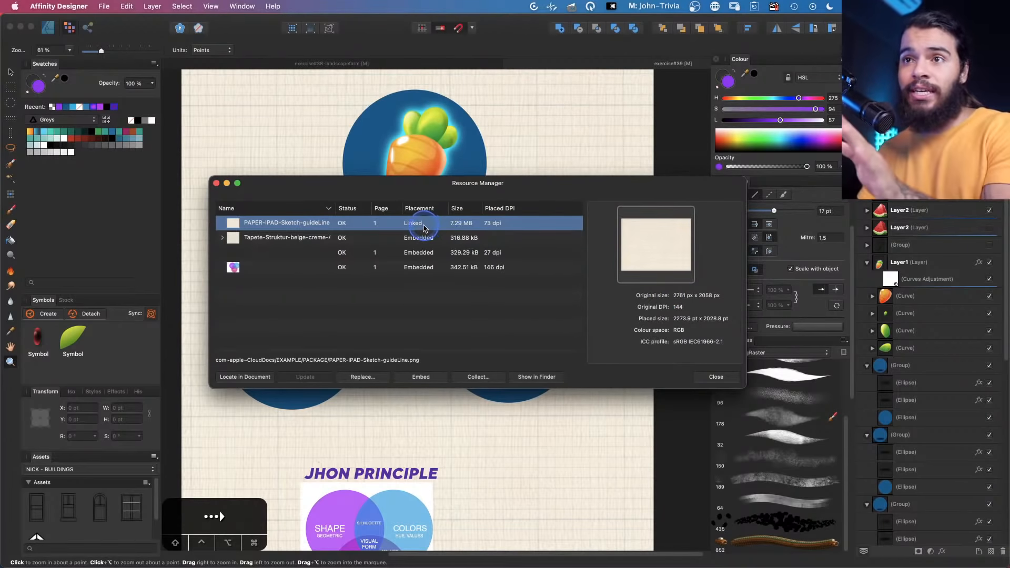
click(534, 379)
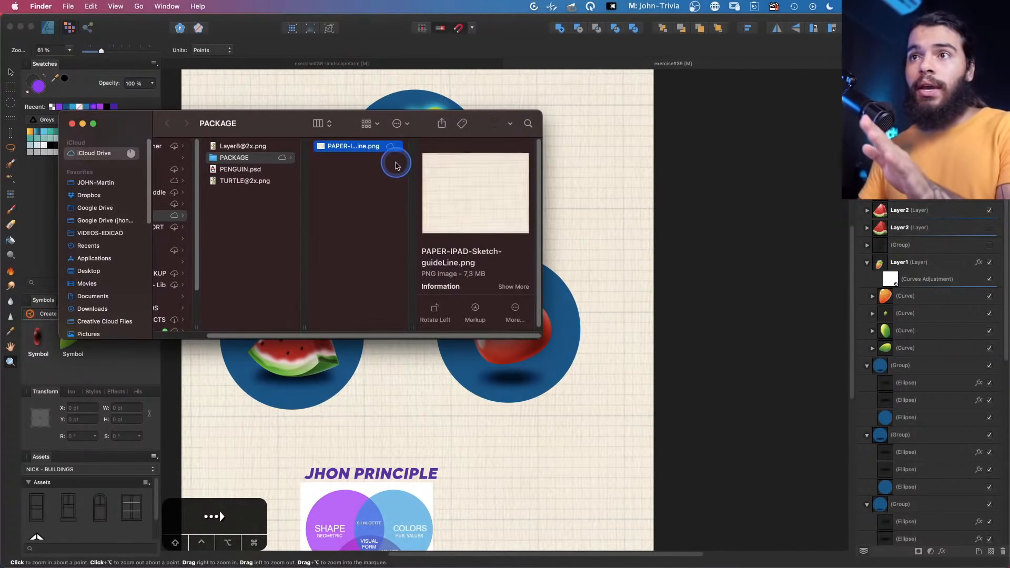
drag(382, 120, 571, 138)
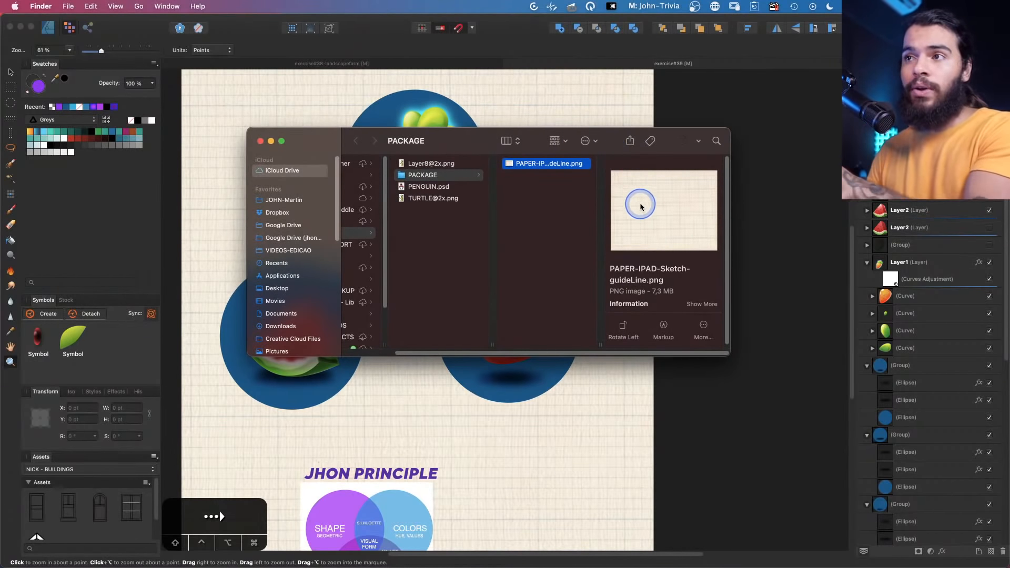
click(664, 290)
mouse_move(654, 291)
mouse_down()
mouse_move(673, 291)
mouse_move(656, 291)
mouse_up()
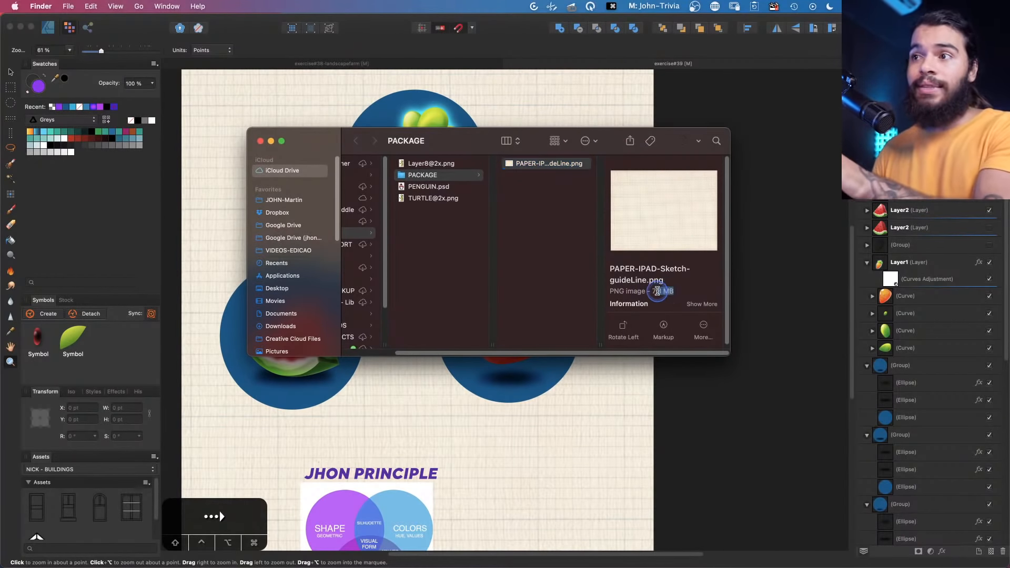
click(475, 113)
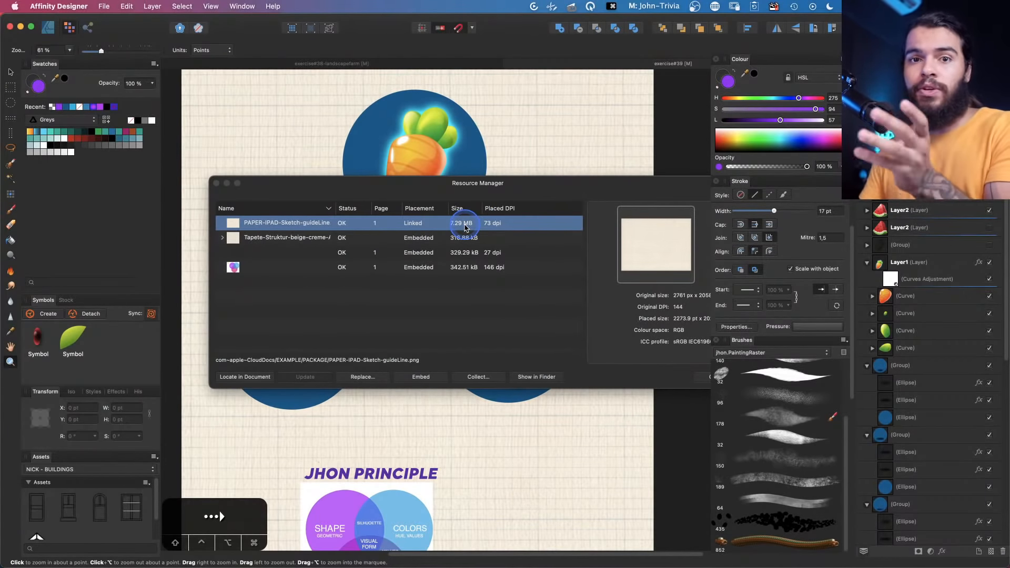
Select the third image resource in the Resource Manager list
click(465, 227)
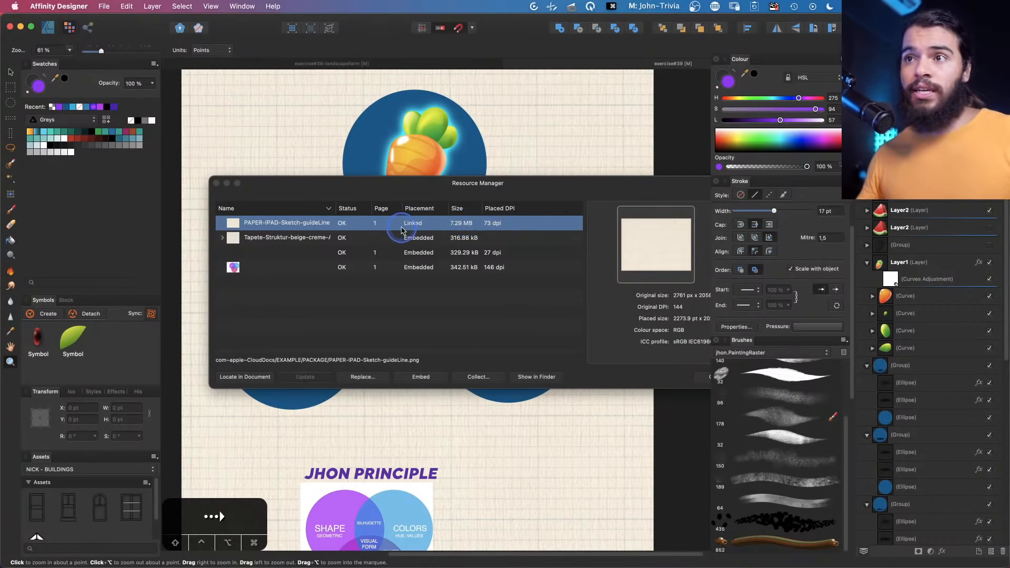
click(427, 238)
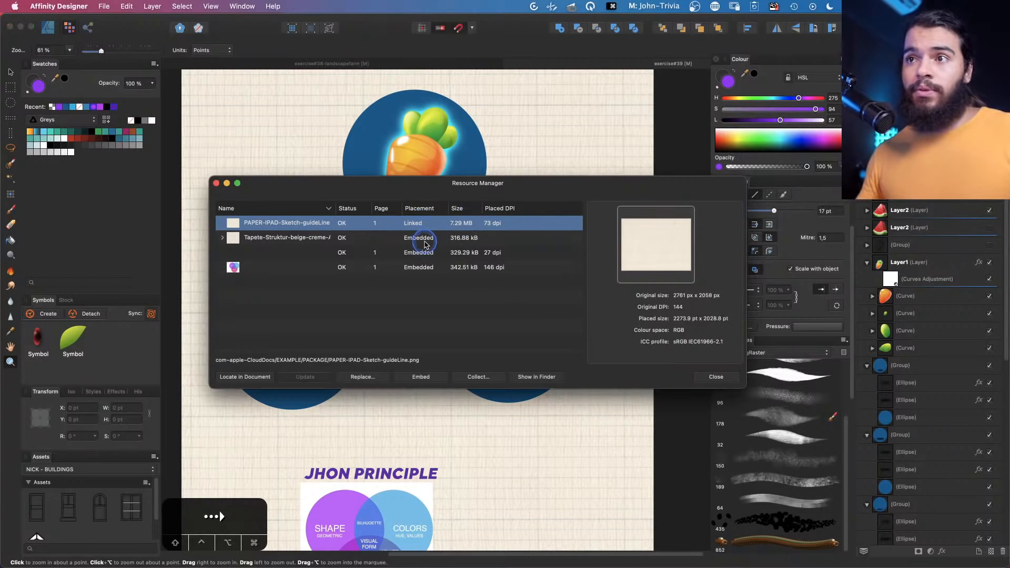
click(422, 247)
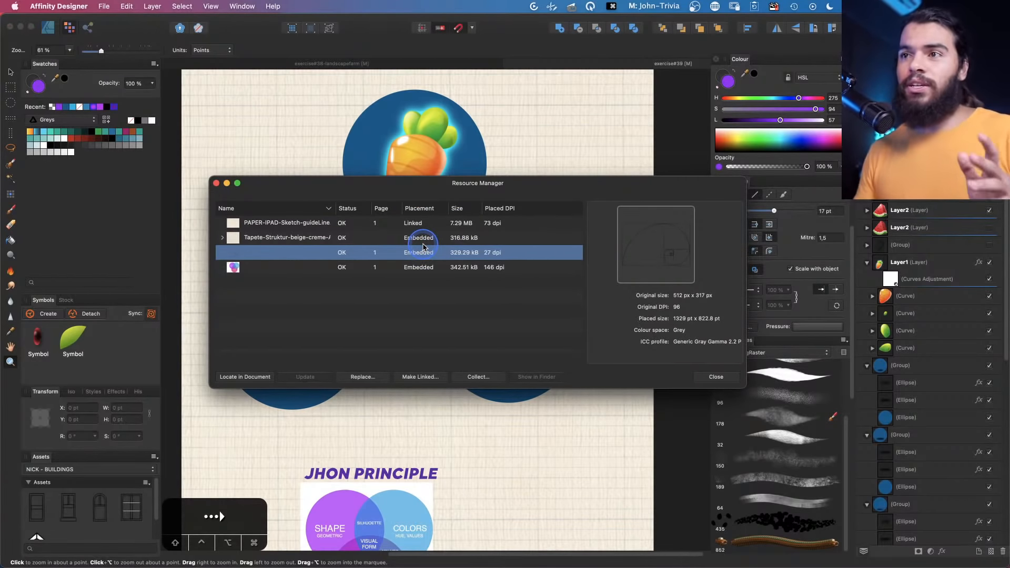
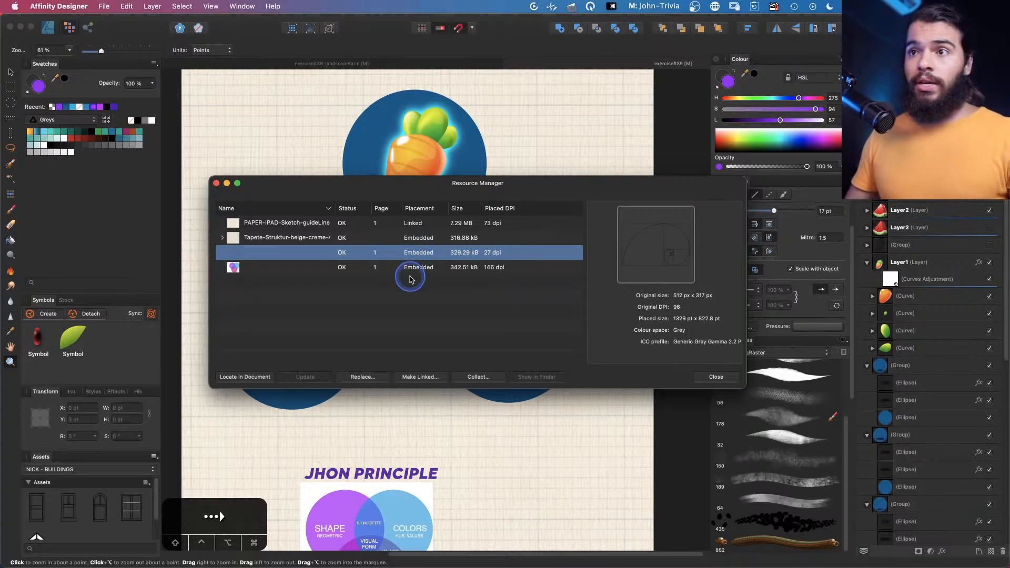
Select the last embedded image resource to inspect its details and close the Resource Manager
drag(441, 180, 458, 264)
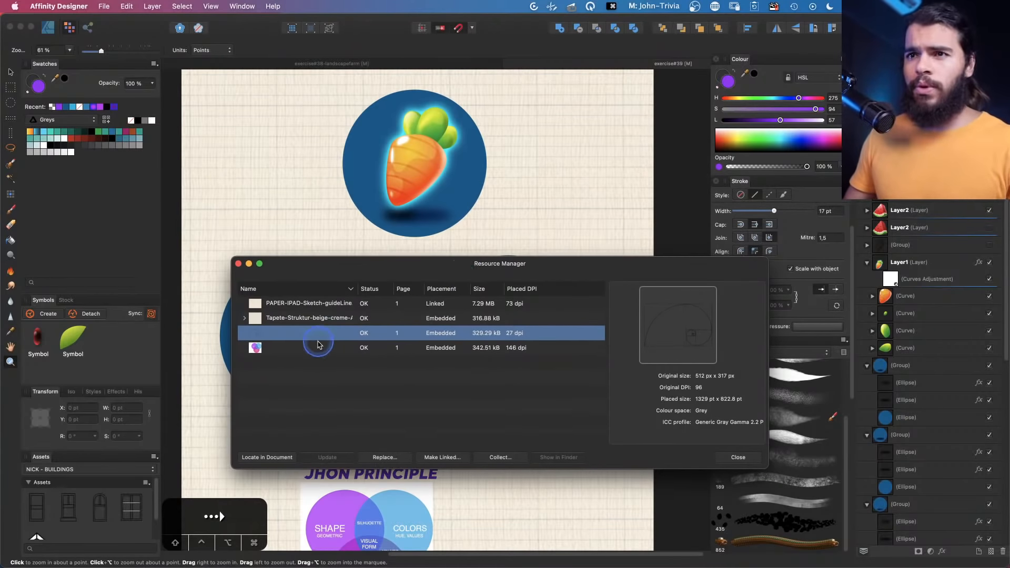
click(320, 347)
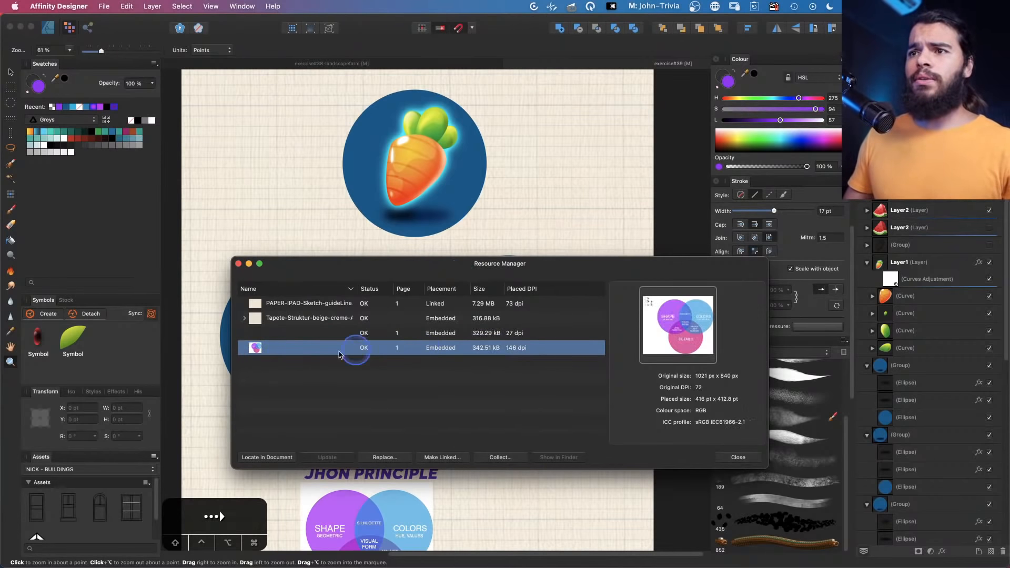
click(736, 456)
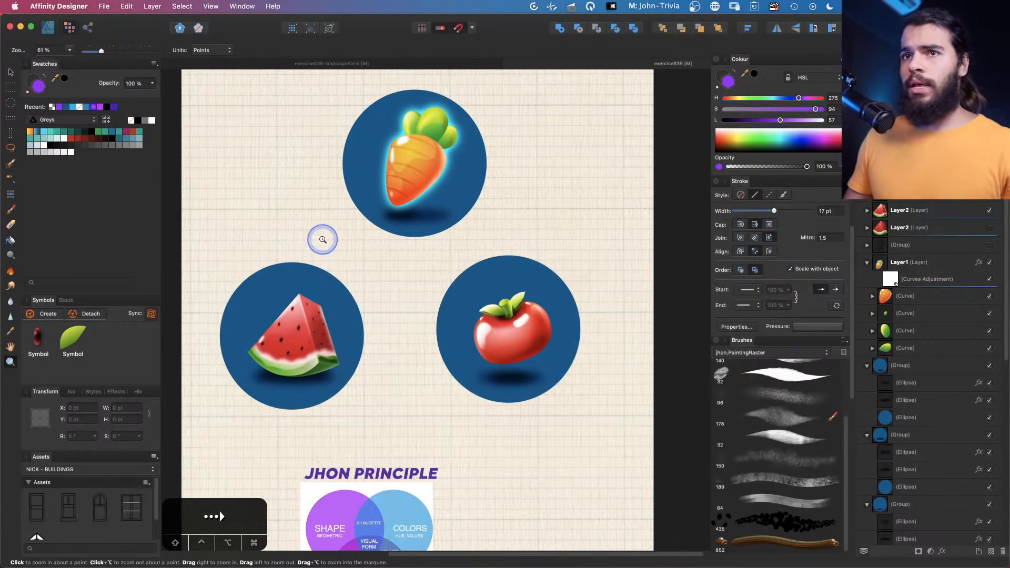
Zoom in and select the JHON PRINCIPLE diagram image on the canvas
scroll(467, 277, down, 5)
key(v)
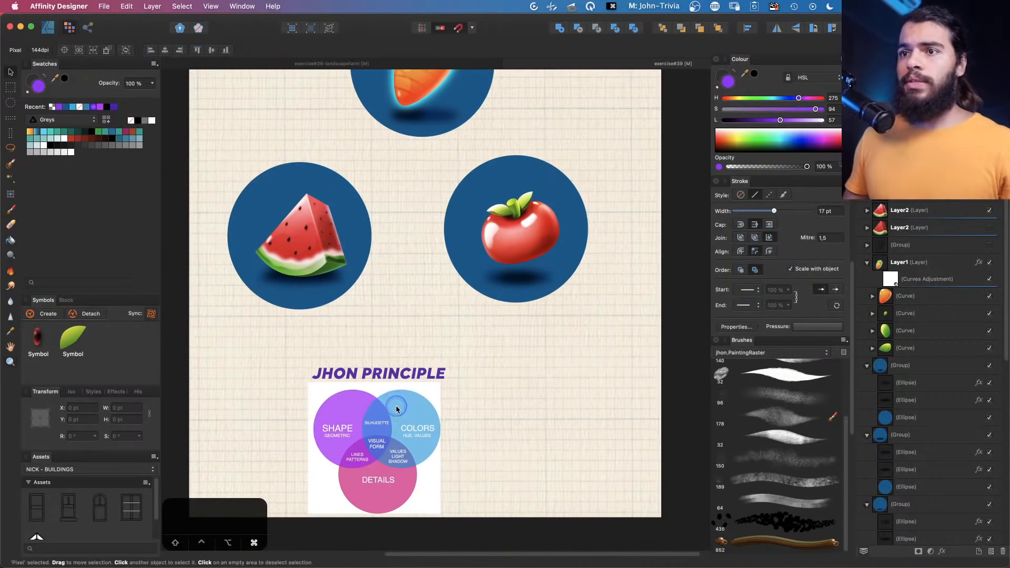
click(525, 374)
drag(526, 375, 396, 409)
scroll(936, 432, down, 3)
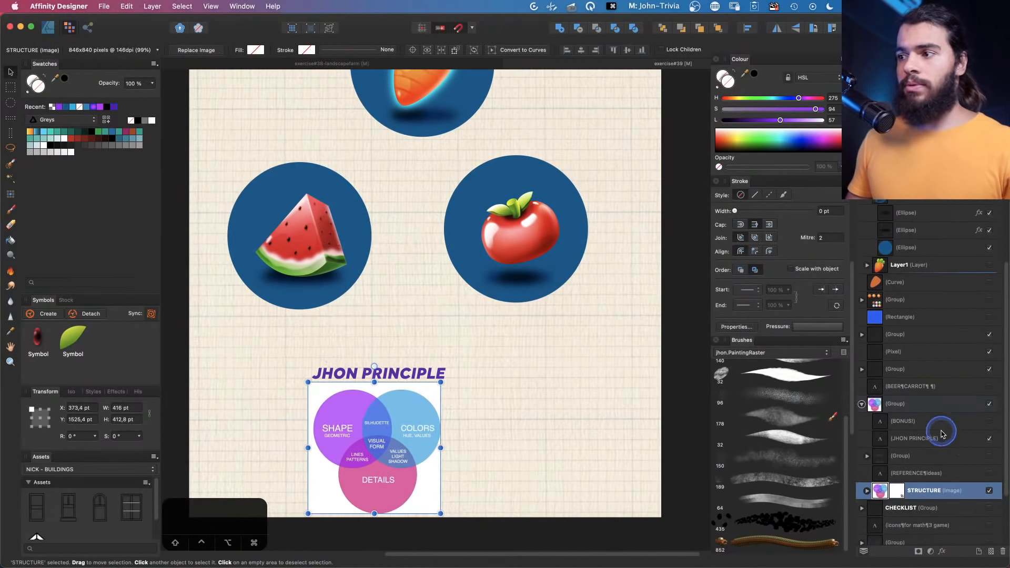
key(super+z)
drag(417, 469, 439, 402)
key(space)
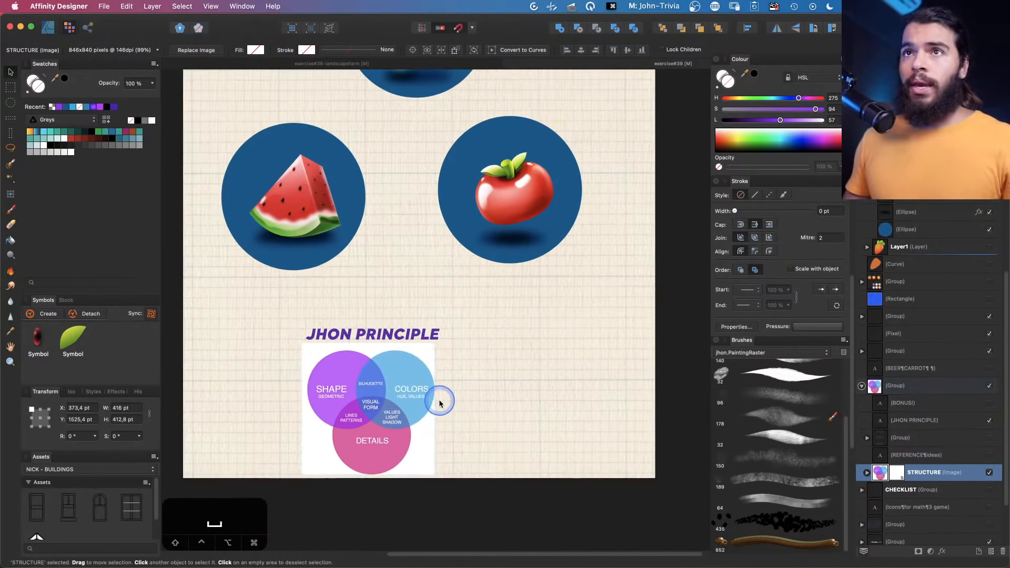
Open the Resource Manager and locate the PAPER-IPAD-Sketch-guideLine resource in the document
click(209, 6)
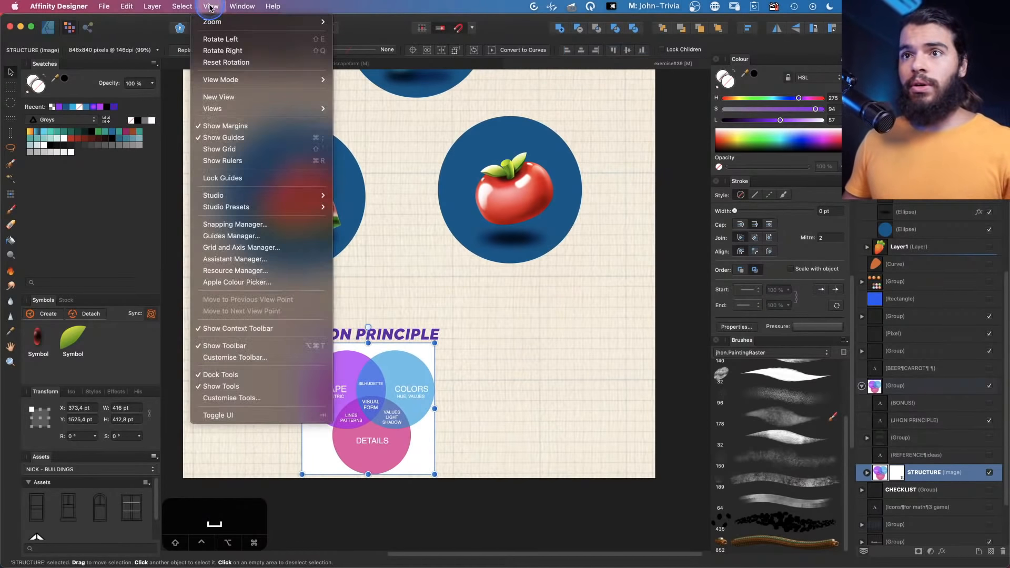
click(235, 270)
drag(341, 266, 446, 107)
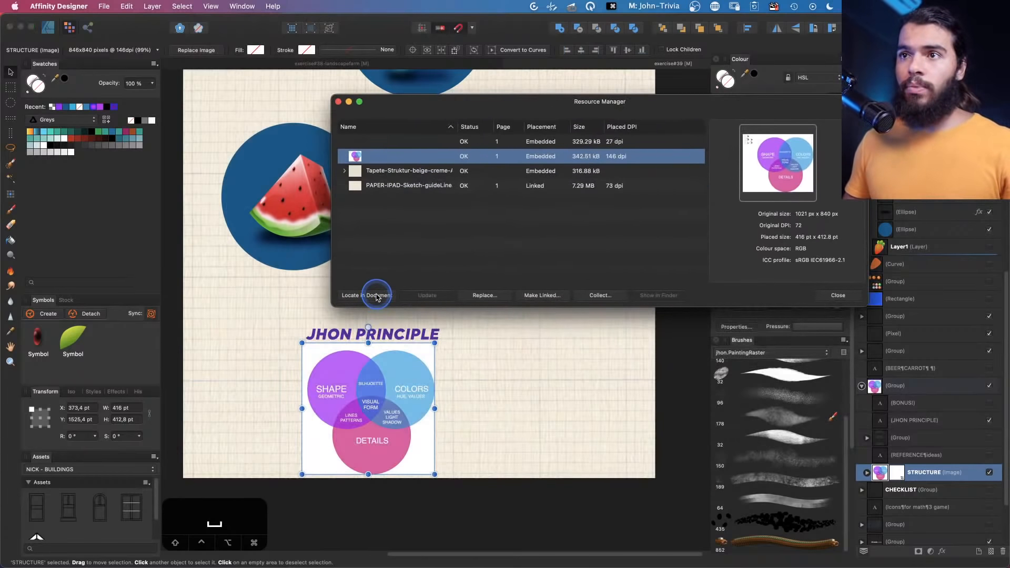
click(410, 187)
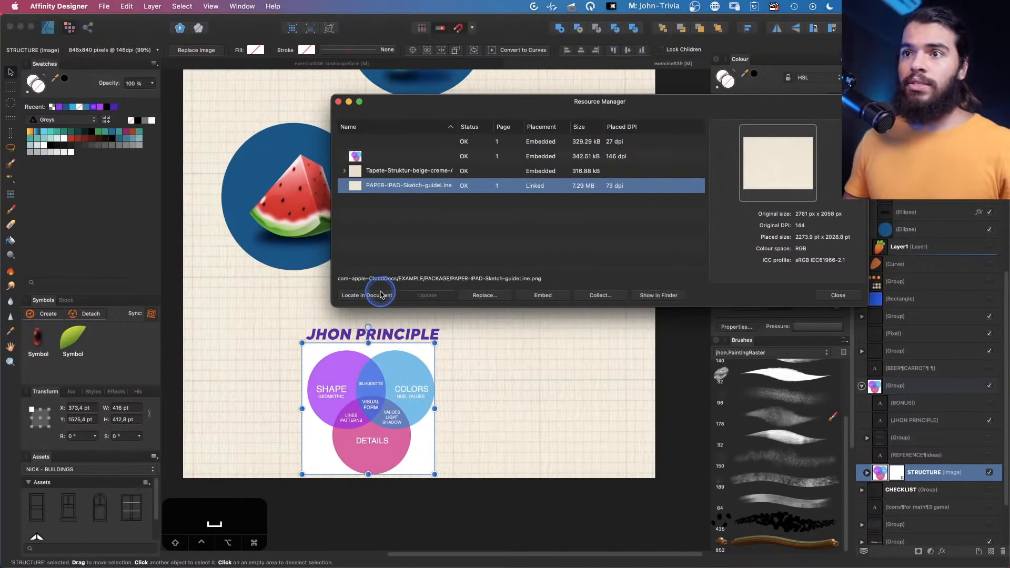
click(367, 295)
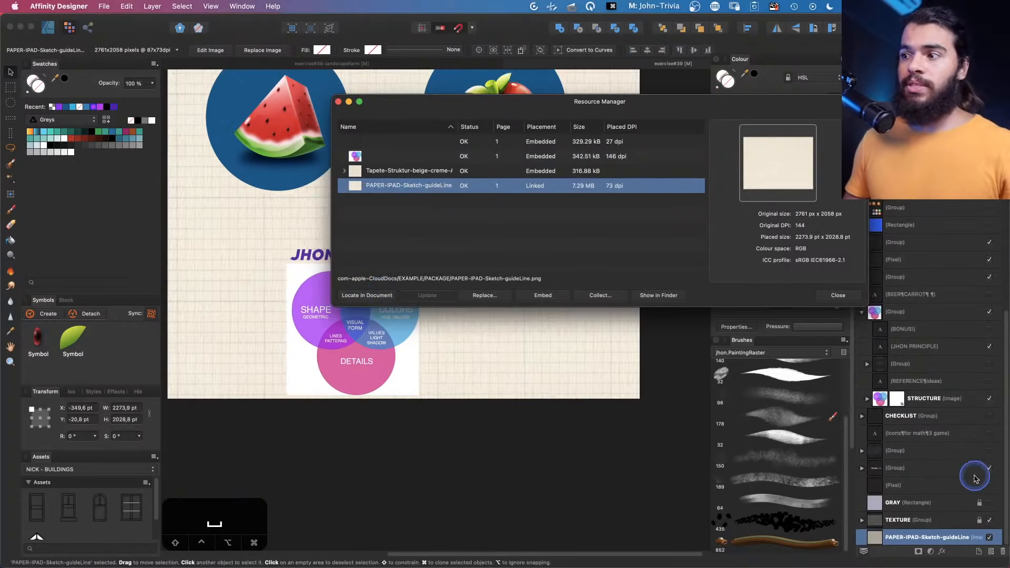
Locate the guideline resource again and the JHON PRINCIPLE diagram image resource in the document
click(442, 169)
click(415, 186)
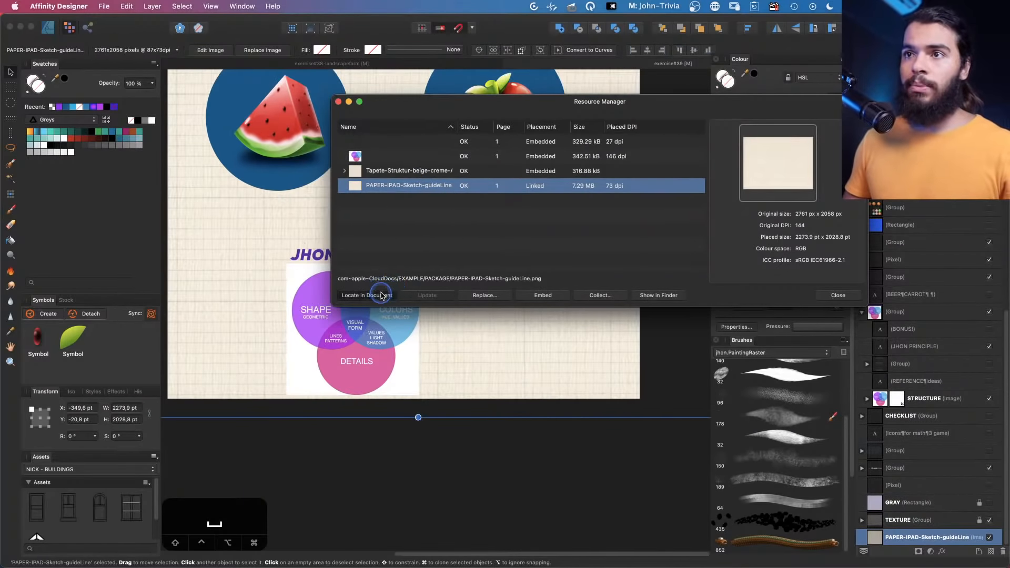
click(369, 295)
click(400, 157)
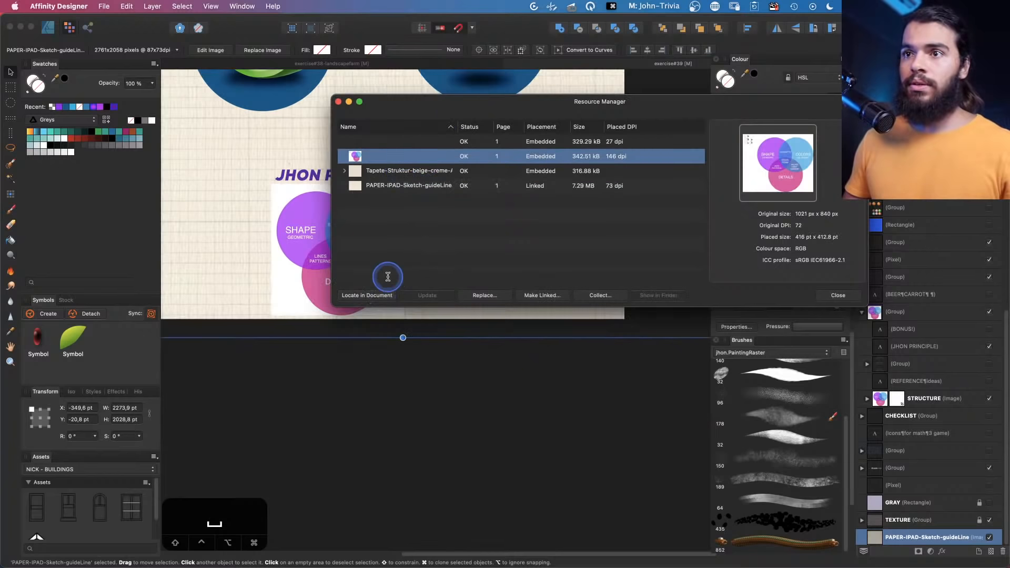
click(383, 297)
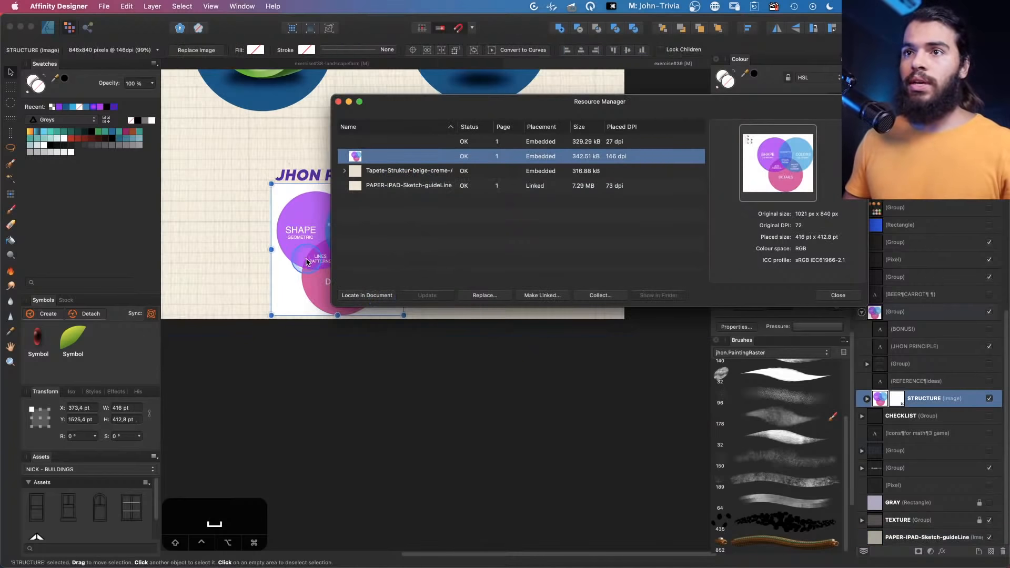
drag(297, 263, 200, 268)
key(super+z)
drag(538, 102, 663, 101)
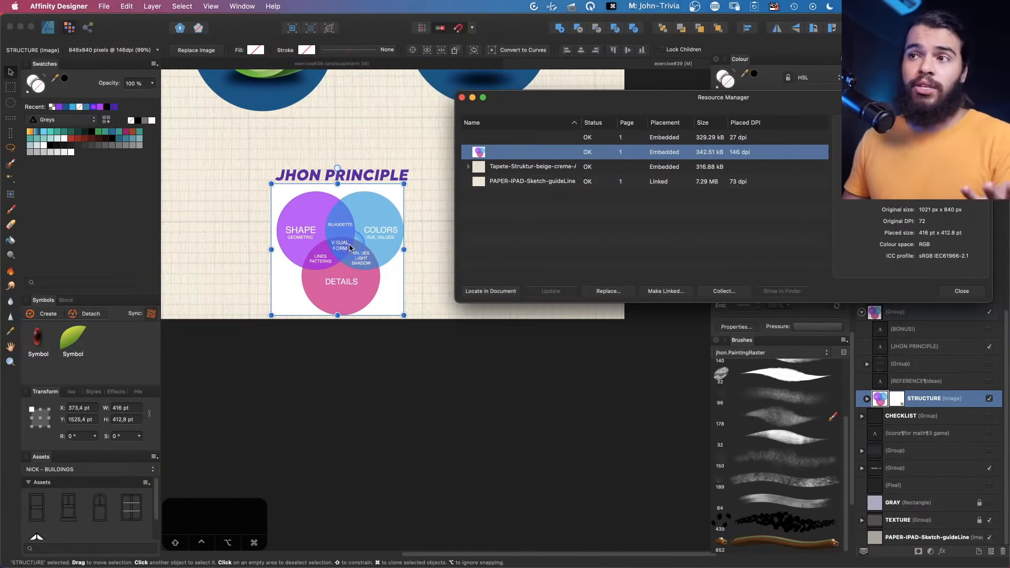
click(568, 292)
mouse_move(343, 239)
mouse_down()
mouse_move(326, 237)
mouse_move(366, 239)
mouse_move(344, 240)
mouse_up()
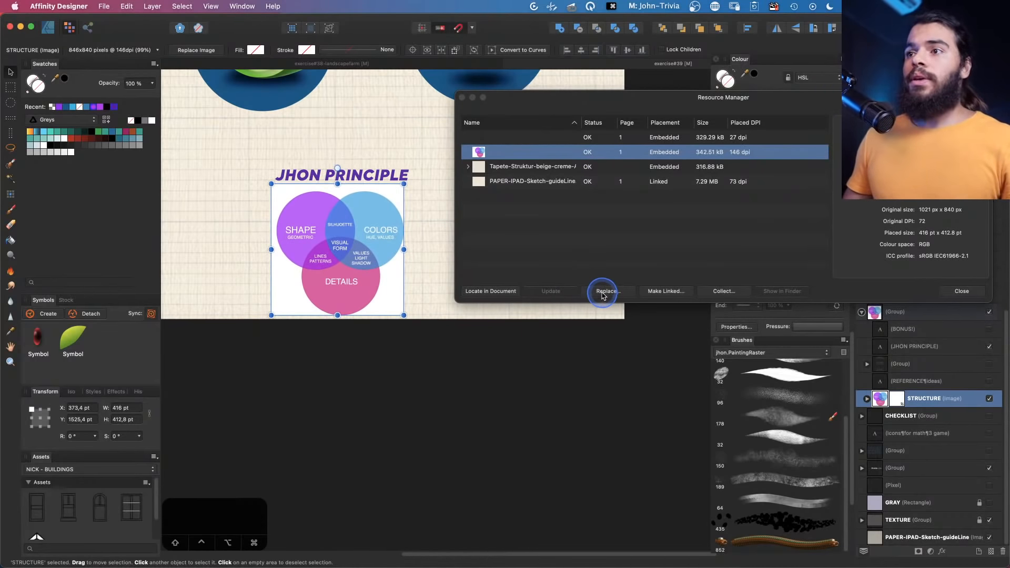
click(603, 293)
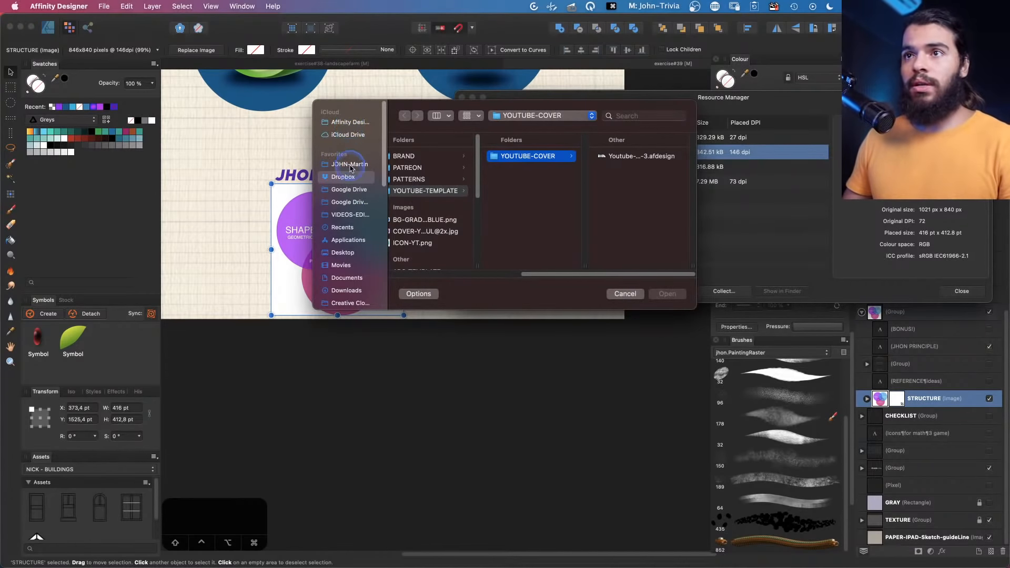
click(347, 130)
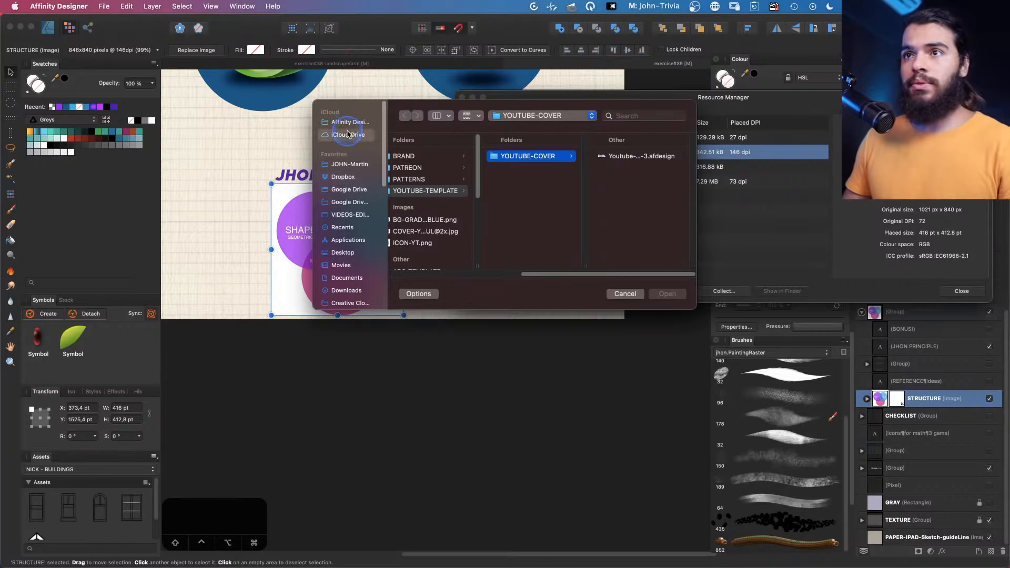
click(463, 212)
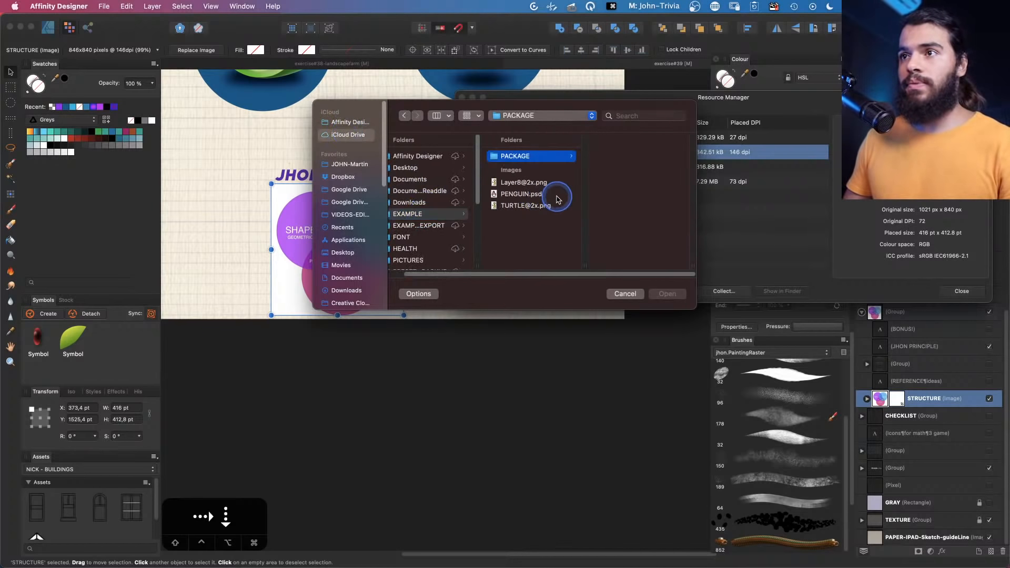
click(513, 183)
drag(561, 109, 711, 128)
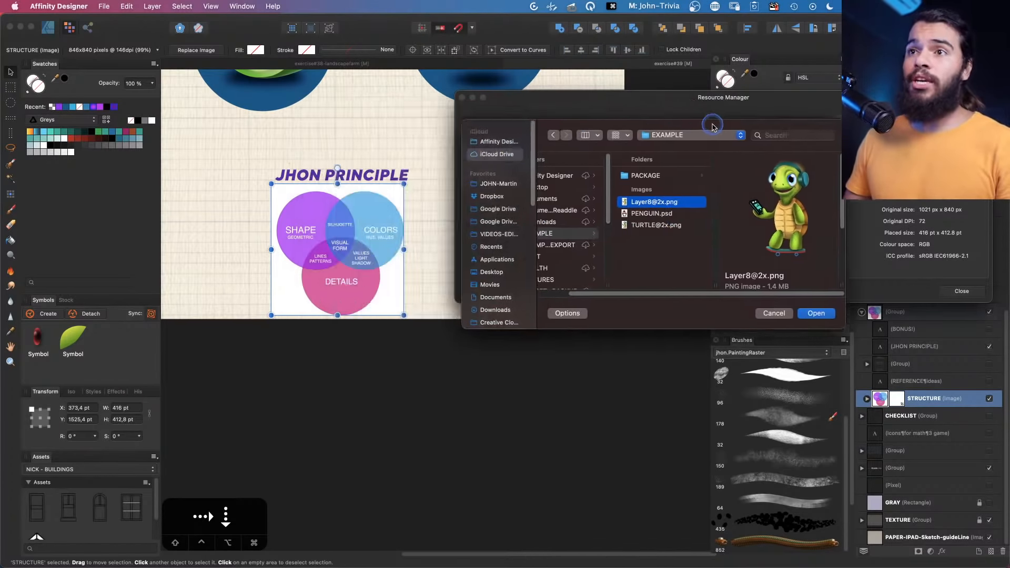
key(Down)
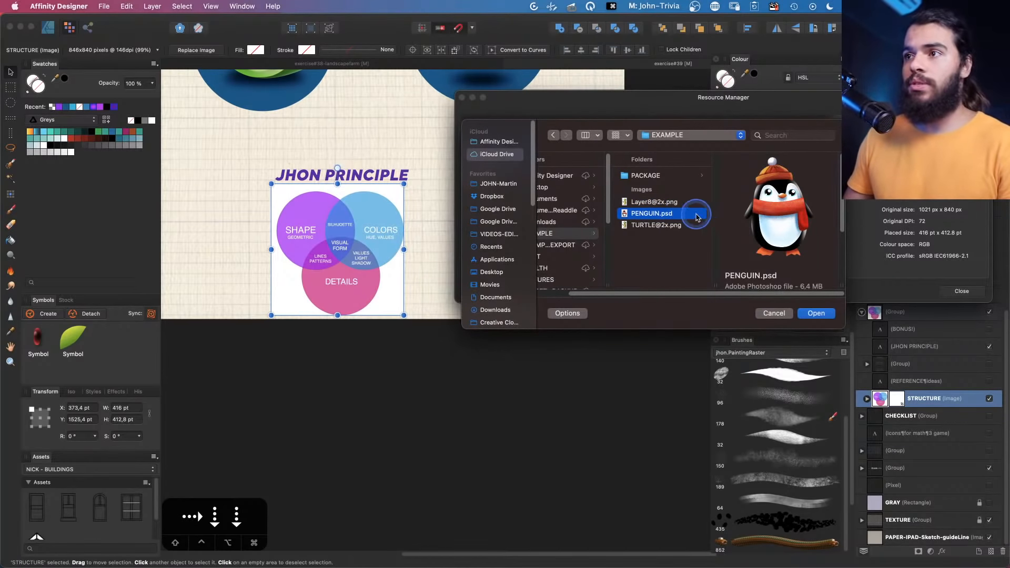
key(Up)
click(814, 314)
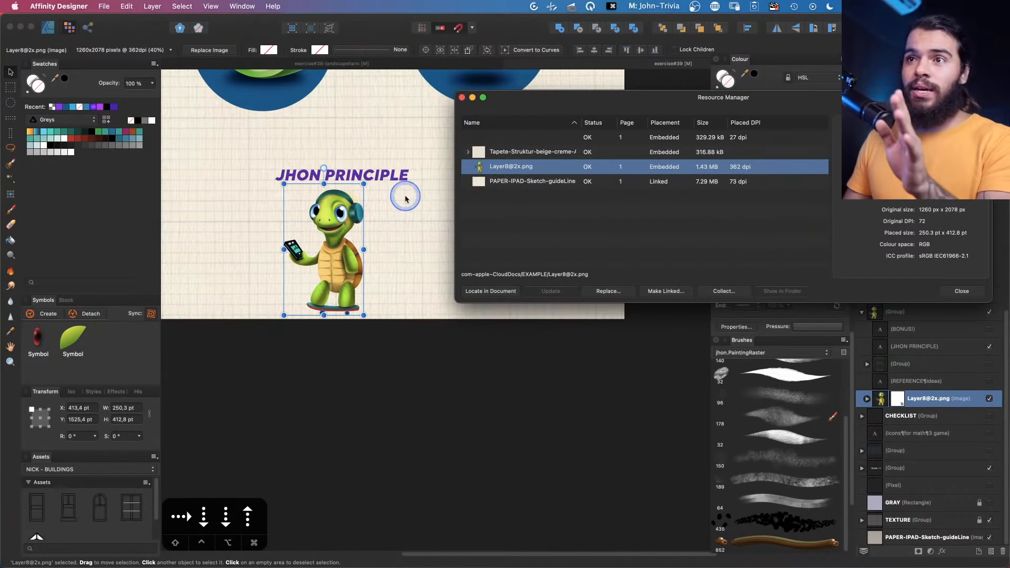
Move and enlarge the placed turtle image to about 406 x 670 pt
drag(357, 195, 341, 195)
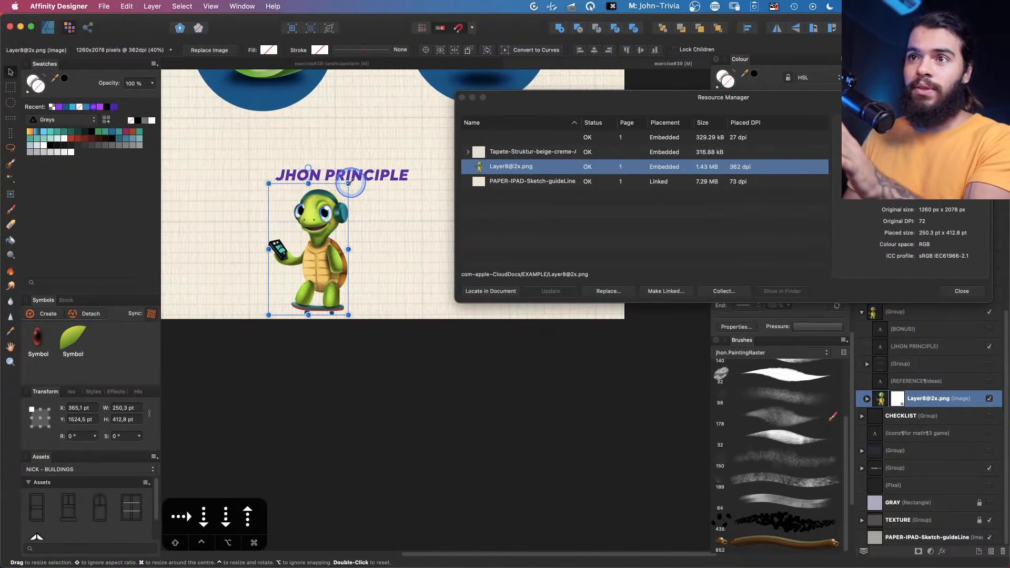
drag(348, 183, 399, 101)
drag(365, 154, 413, 223)
drag(411, 221, 357, 221)
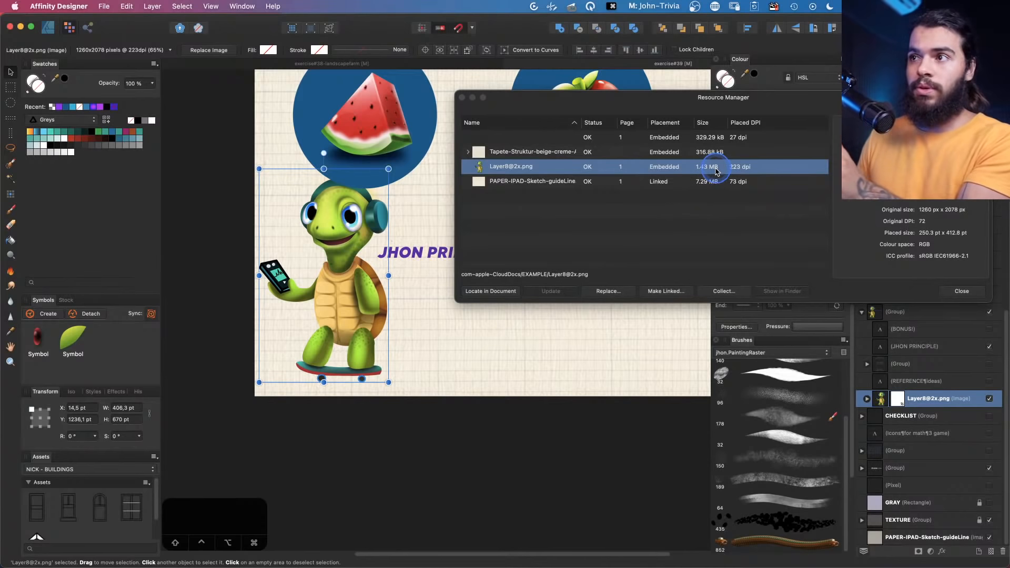
click(666, 292)
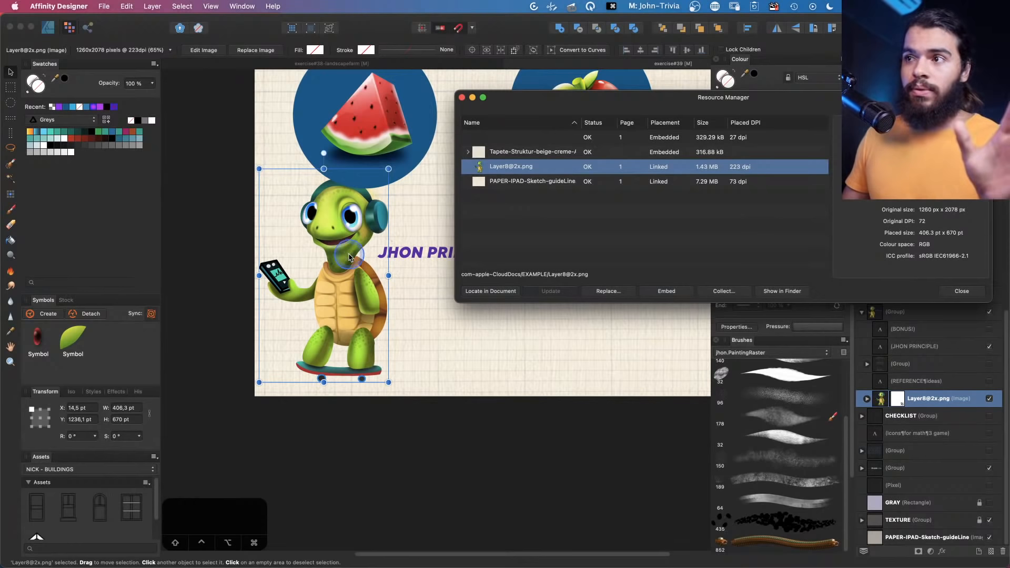
click(780, 293)
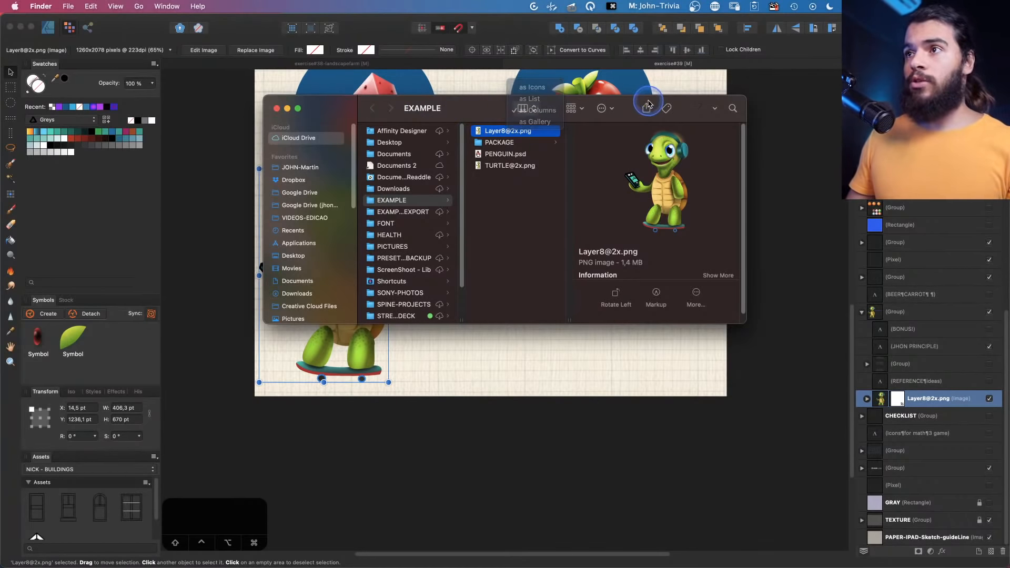
drag(636, 100, 835, 156)
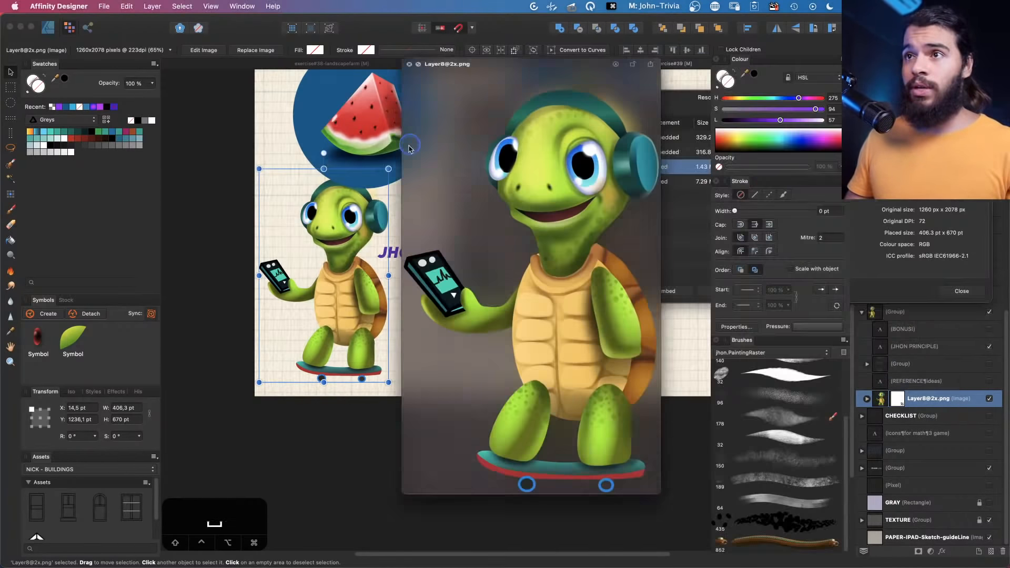
Preview the linked turtle file in Finder and close the extra Finder windows
click(405, 147)
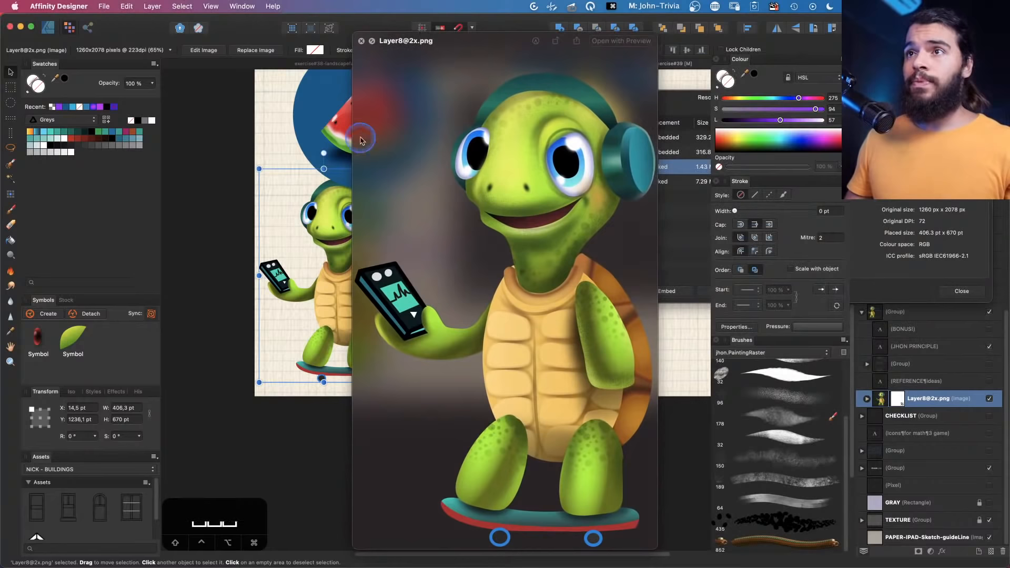
click(360, 41)
key(cmd+Tab)
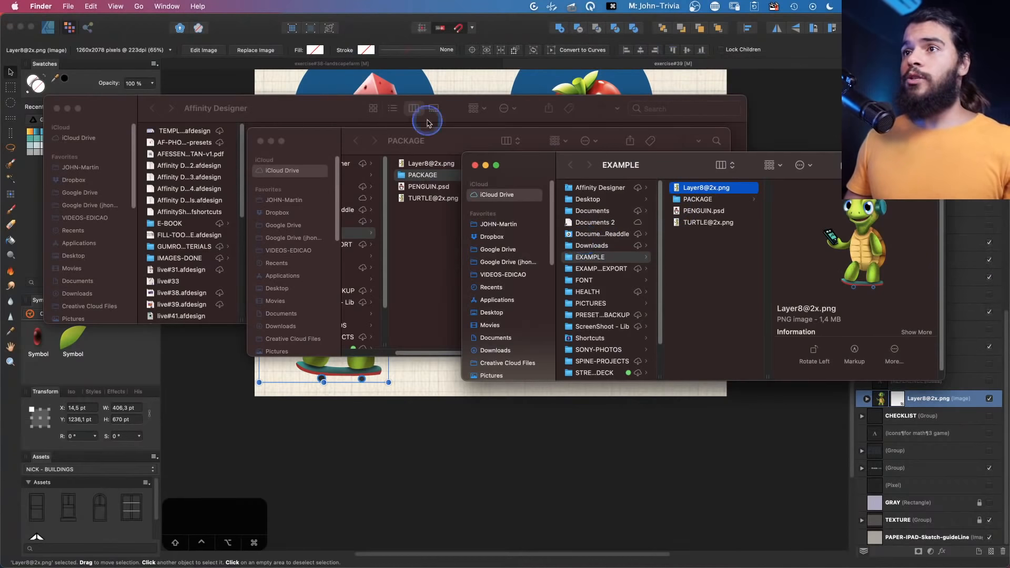
click(56, 108)
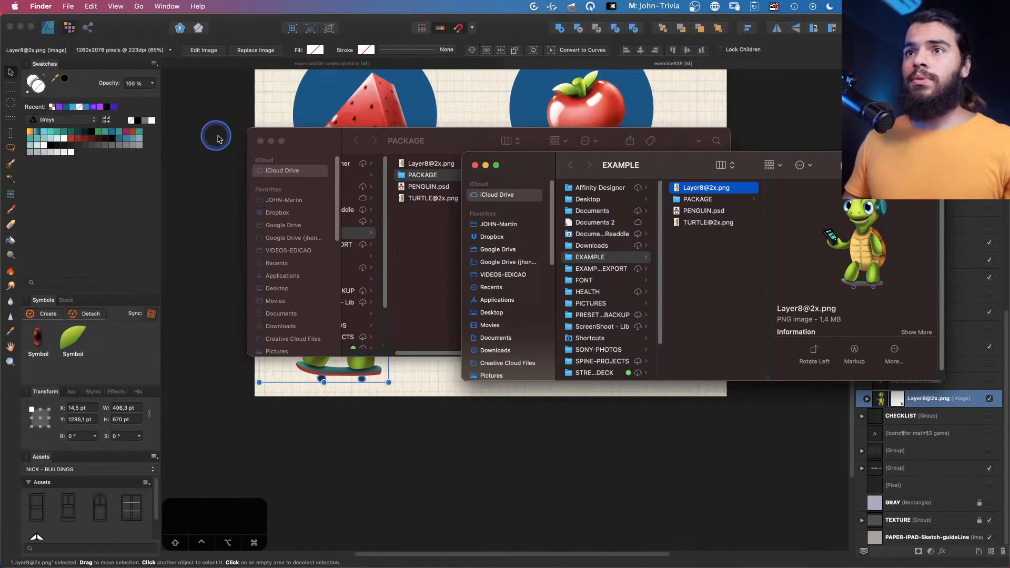
click(260, 141)
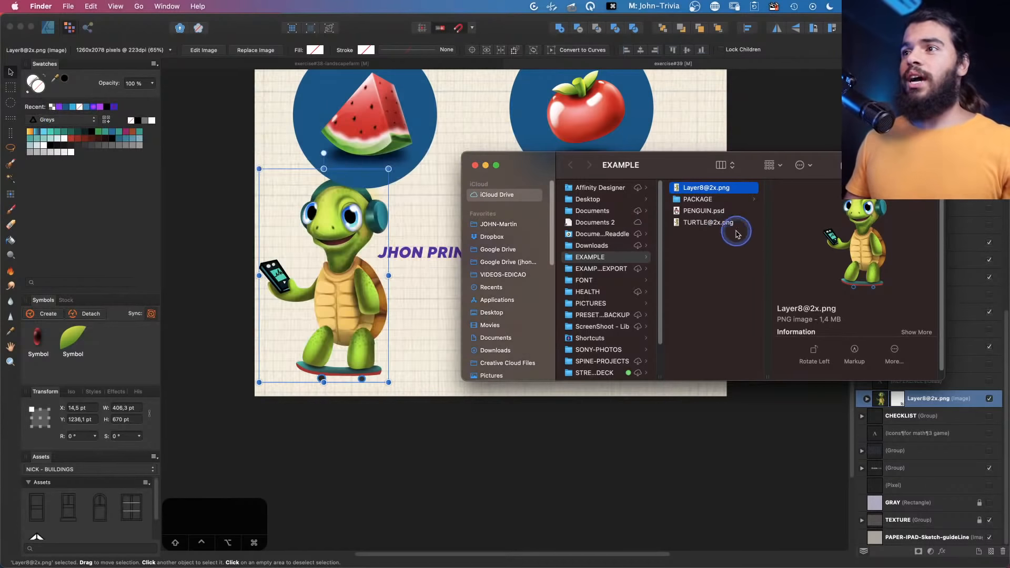
click(704, 211)
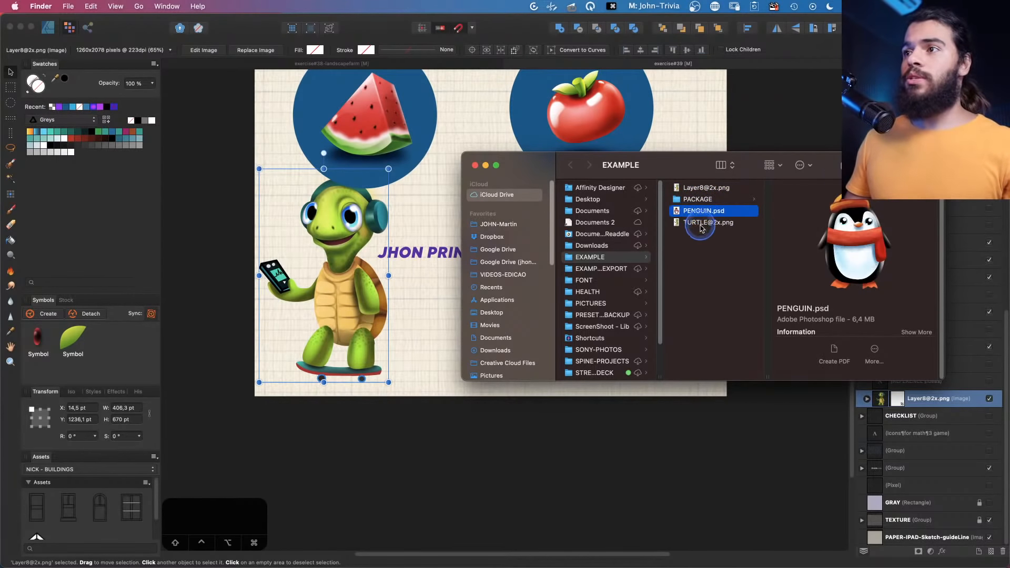
click(701, 224)
drag(701, 223, 481, 115)
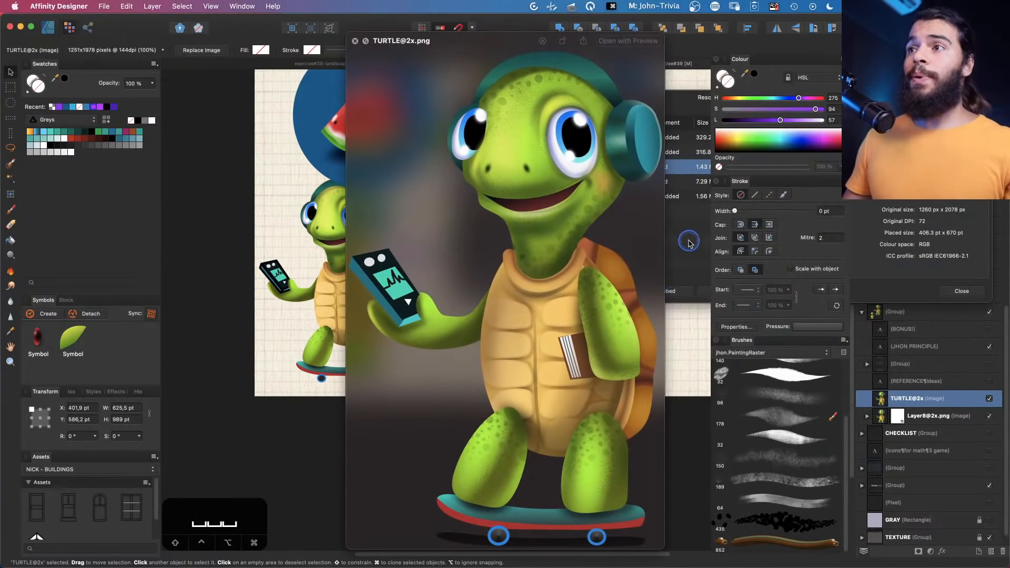
click(689, 240)
click(354, 43)
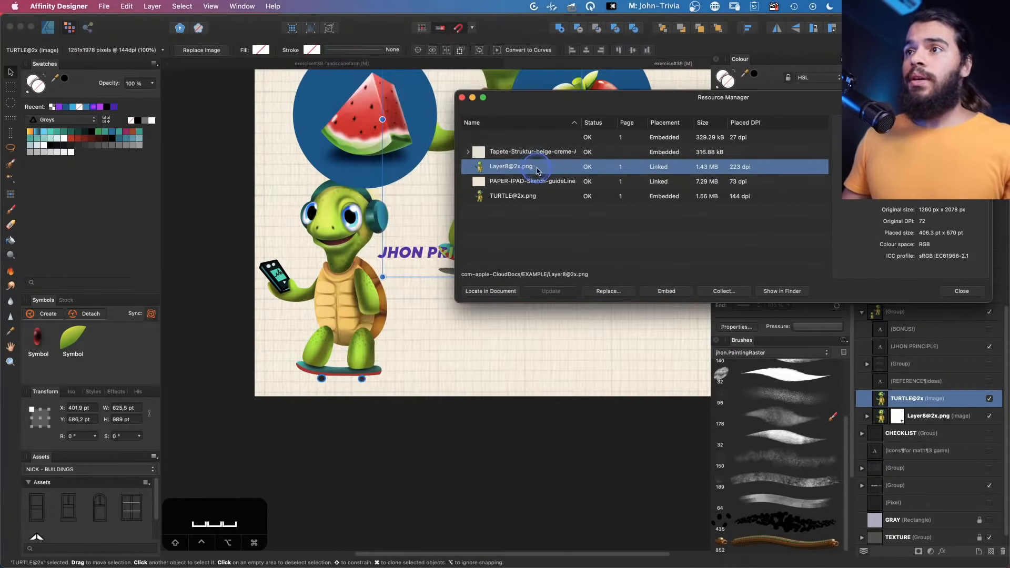
click(543, 197)
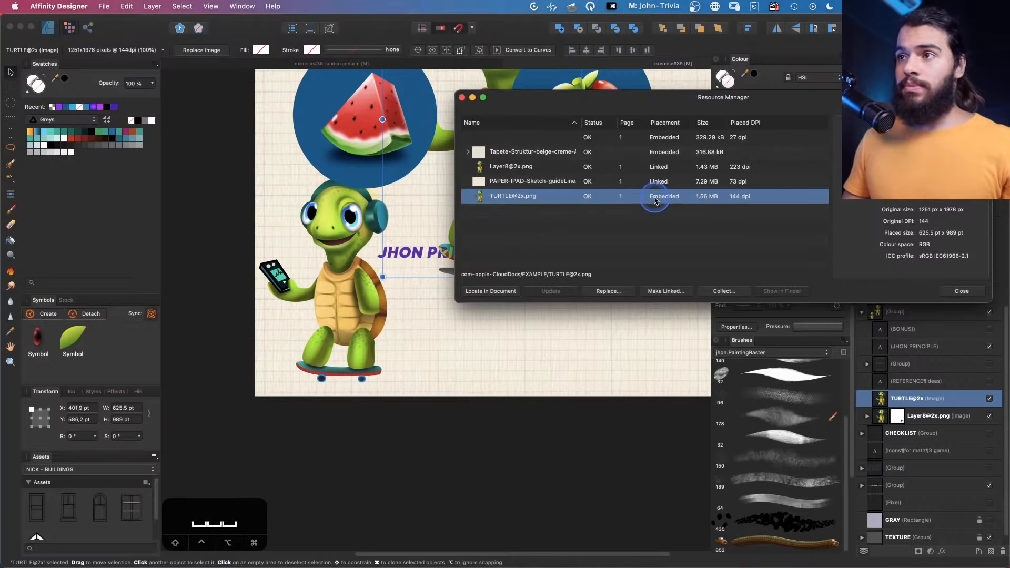
key(Escape)
key(Escape)
drag(586, 279, 534, 368)
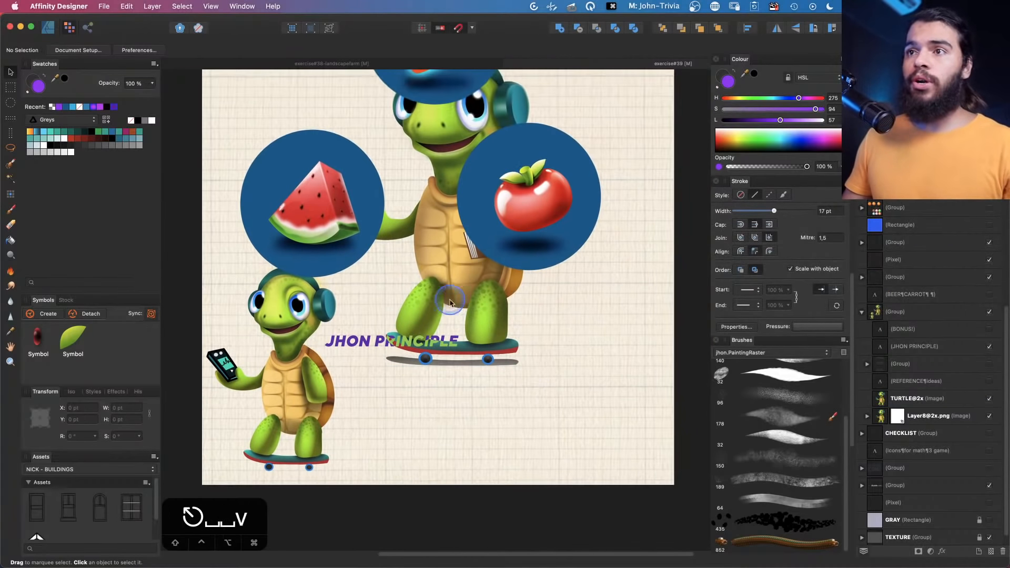
click(442, 277)
drag(442, 278, 503, 426)
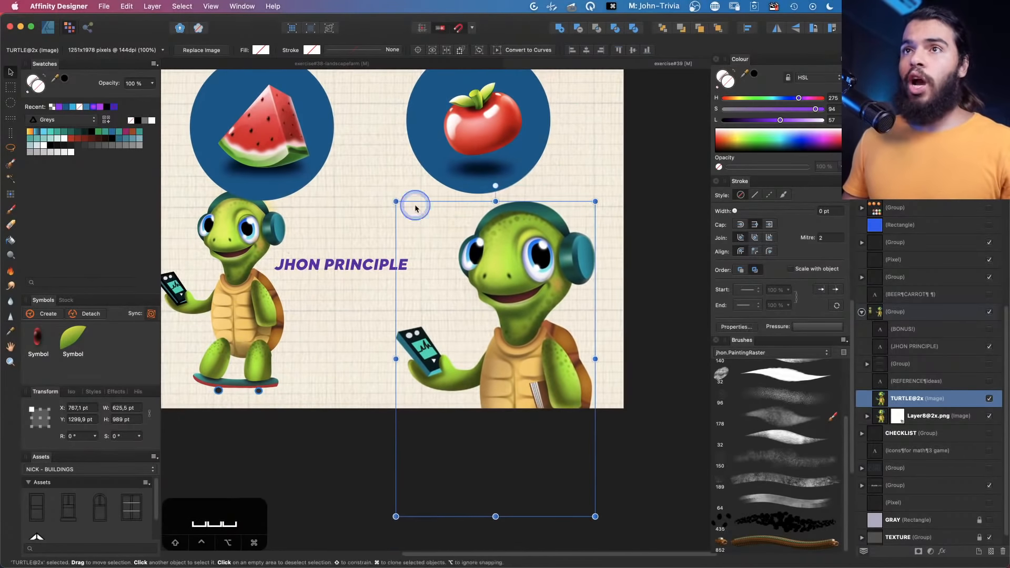
click(184, 7)
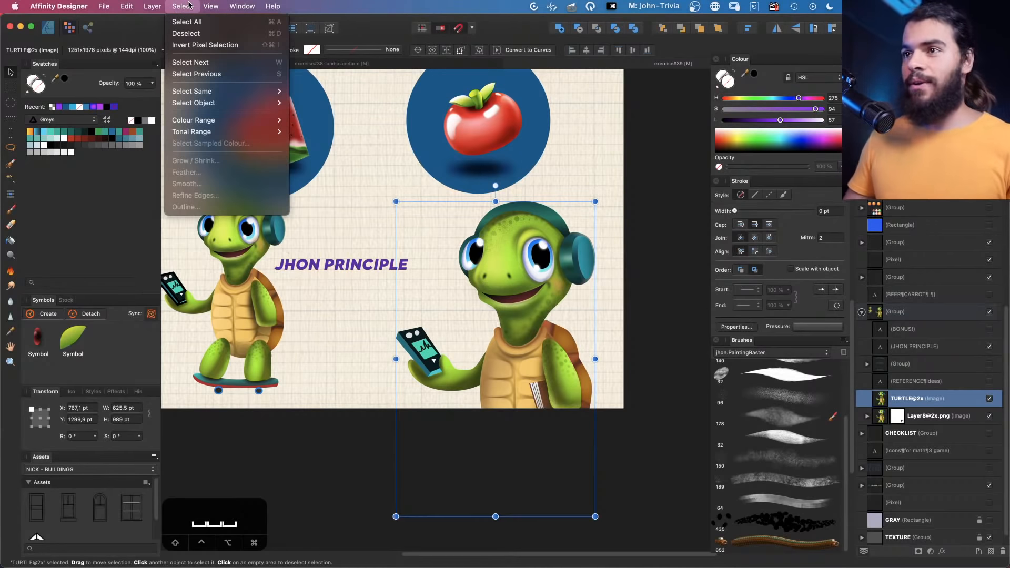
mouse_move(210, 6)
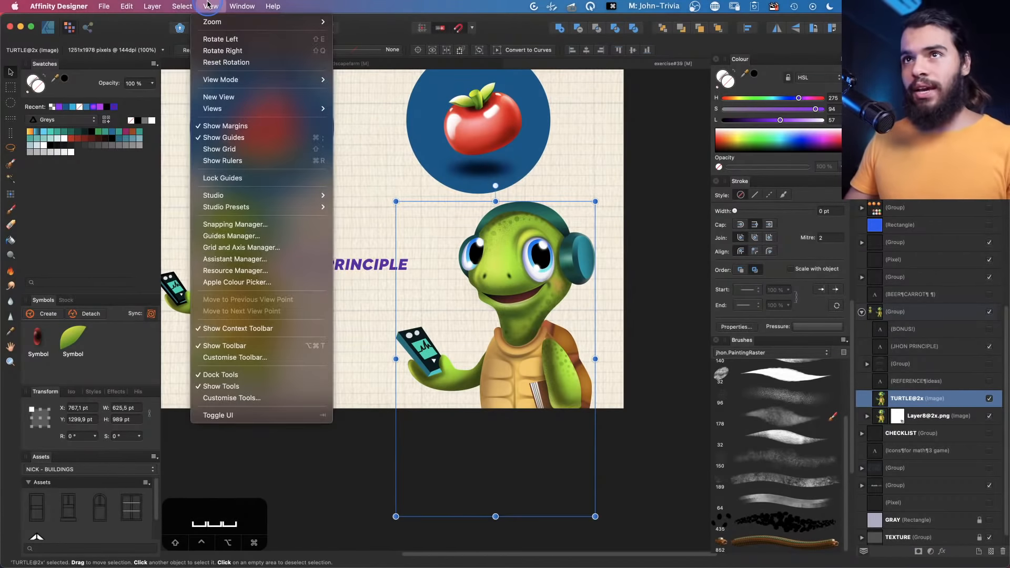
click(232, 270)
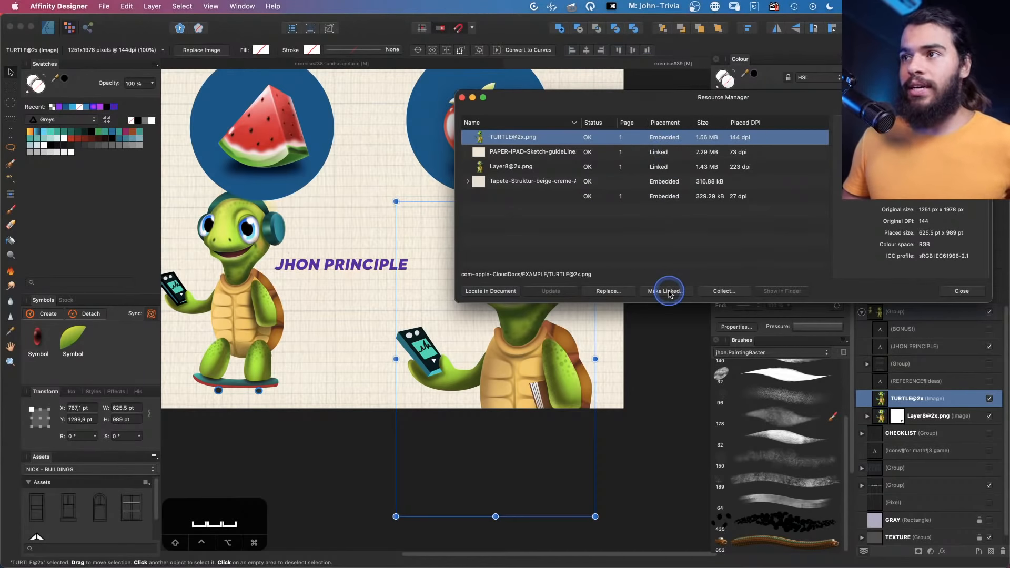
click(654, 152)
click(655, 166)
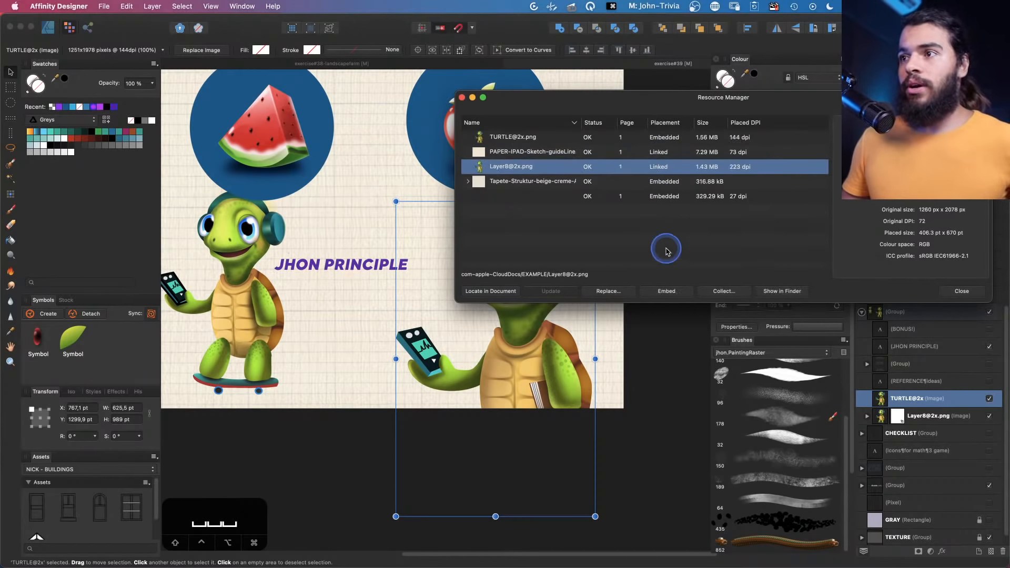
click(666, 292)
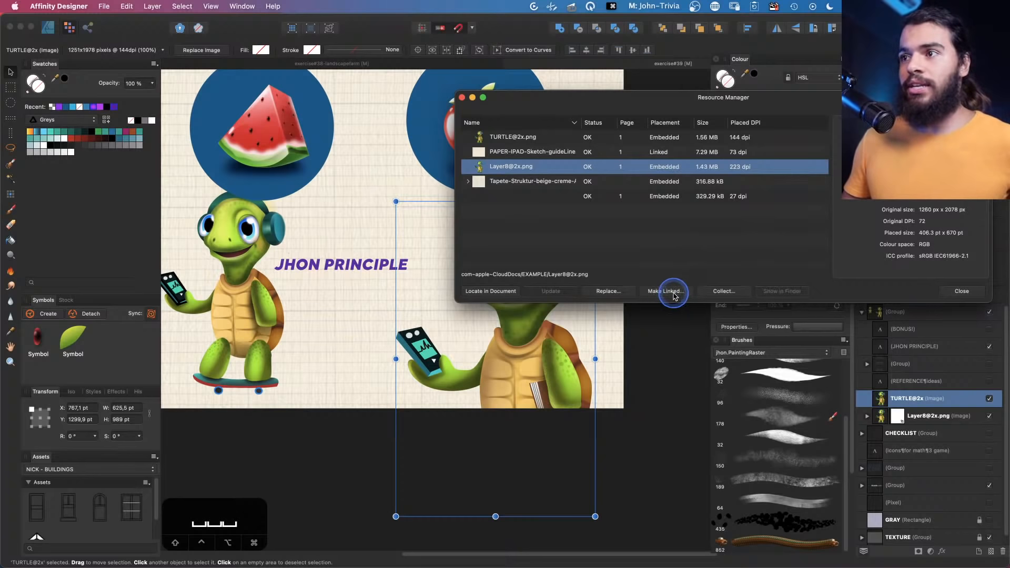
Start collecting resources into the PACKAGE folder, cancel, and close the Resource Manager
click(665, 292)
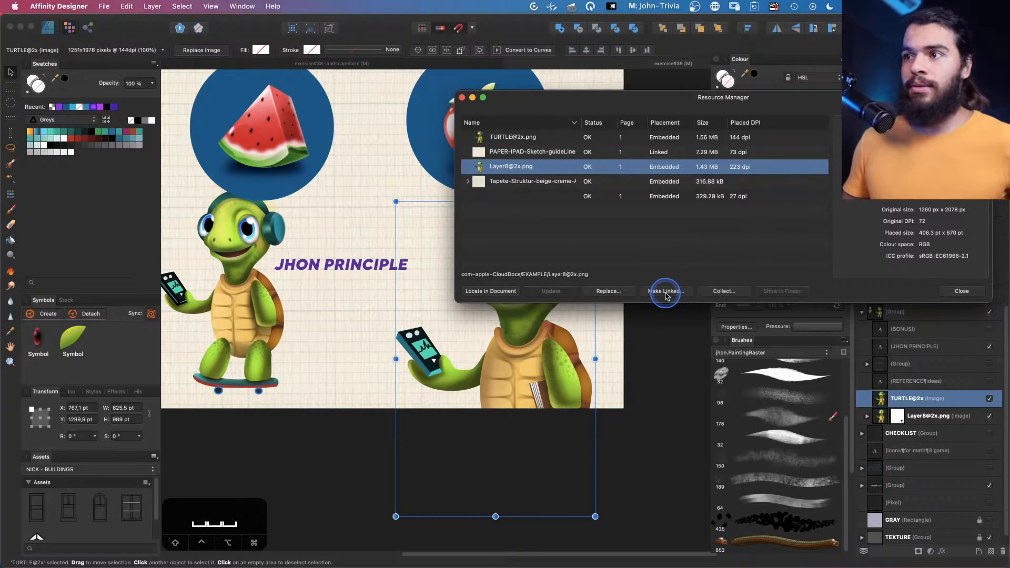
click(665, 292)
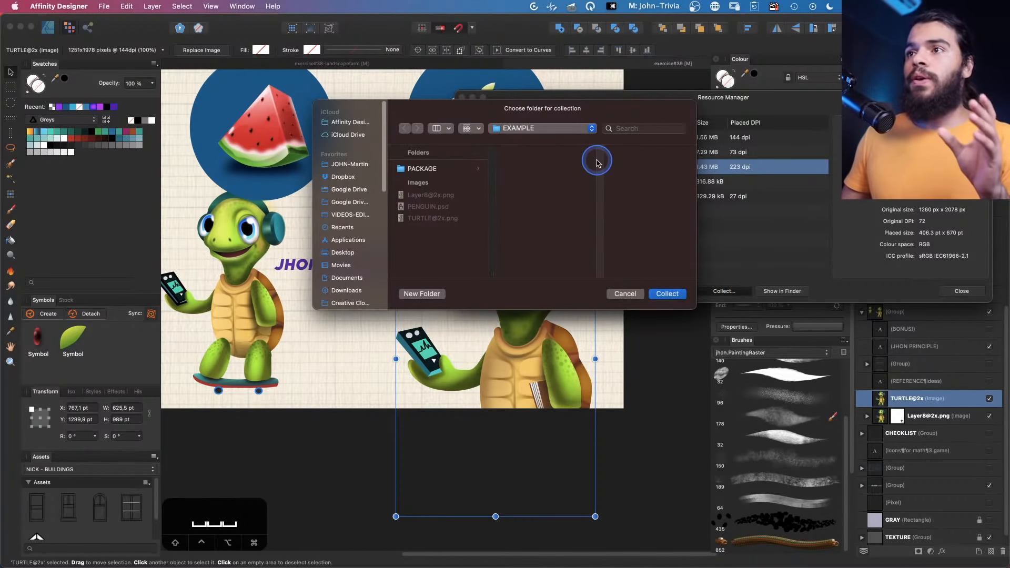
click(448, 170)
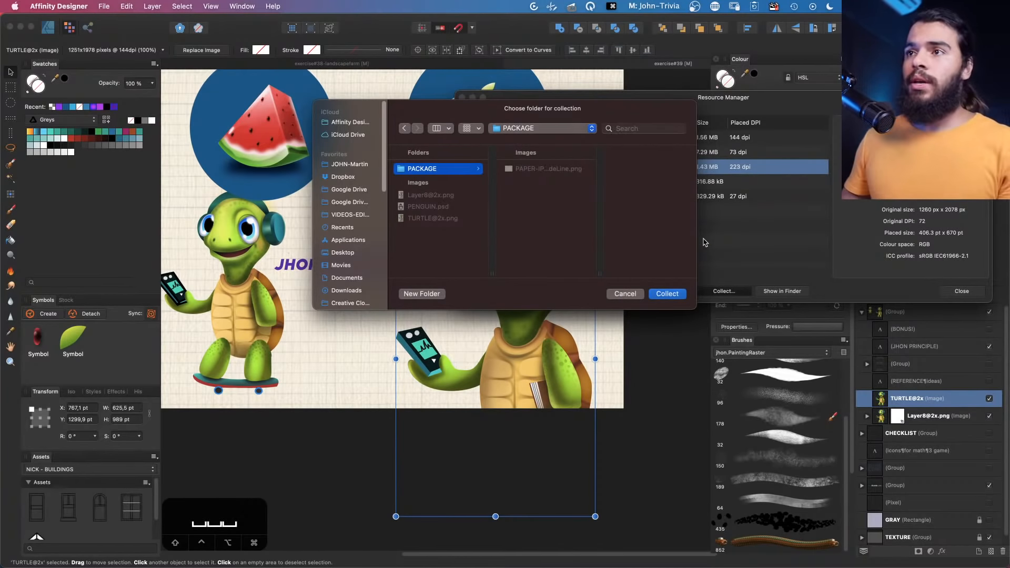
click(619, 294)
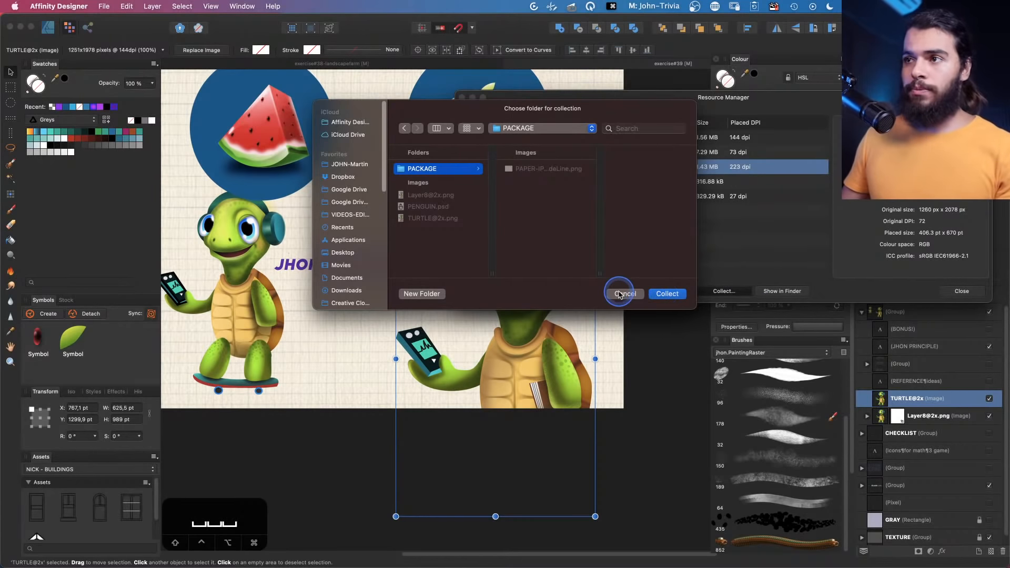
click(461, 94)
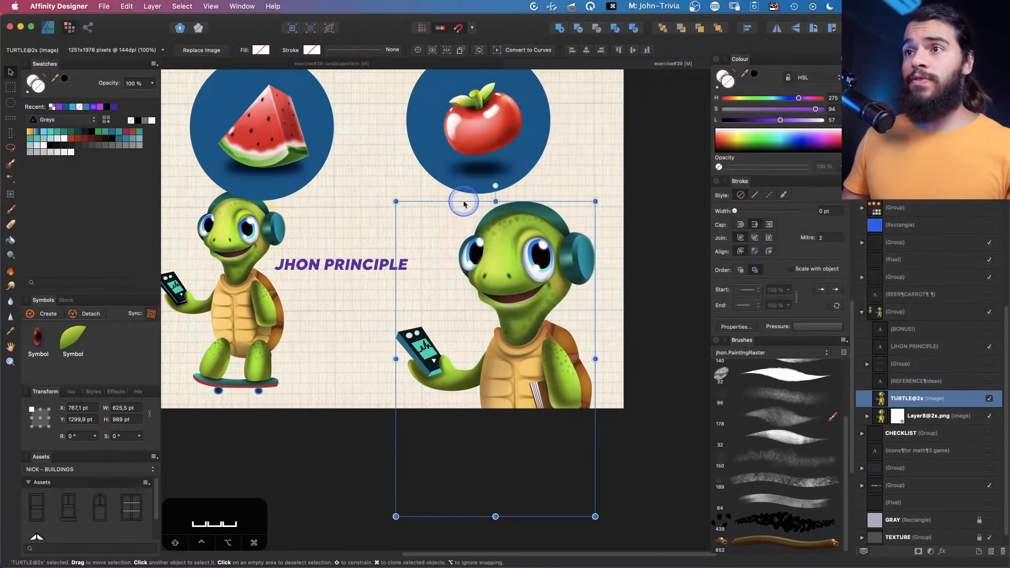
key(v)
key(q)
key(z)
key(space)
drag(473, 234, 525, 329)
key(v)
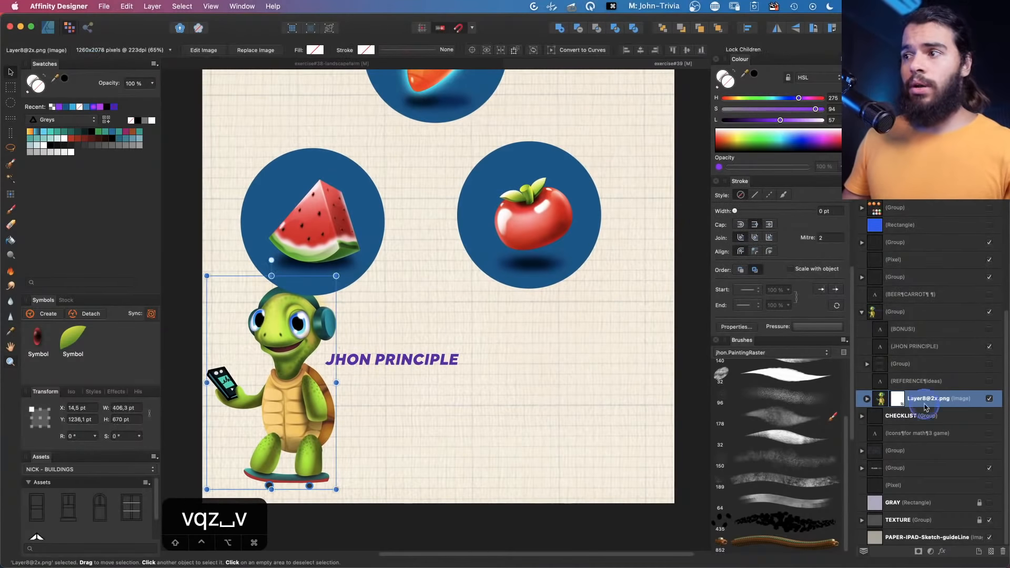
click(989, 398)
key(space)
drag(452, 246, 445, 352)
Select the fruit icons group and switch to the Designer persona
click(104, 6)
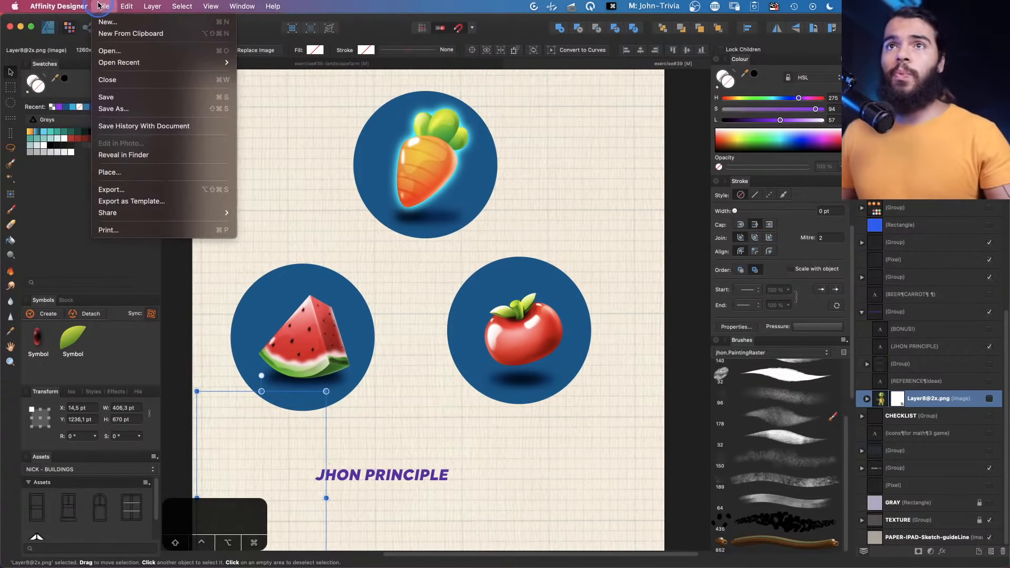
key(Escape)
key(v)
click(386, 207)
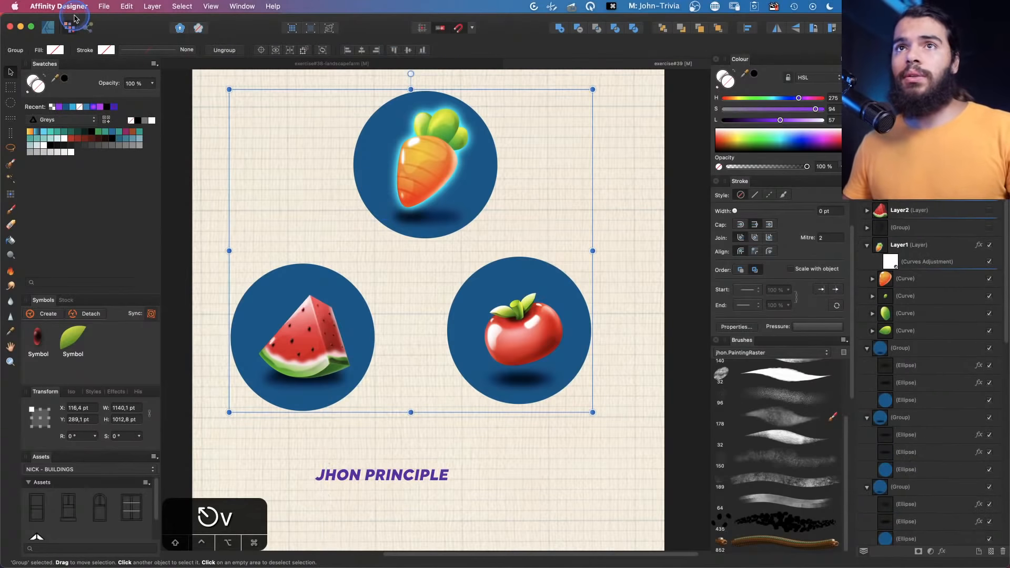
click(47, 27)
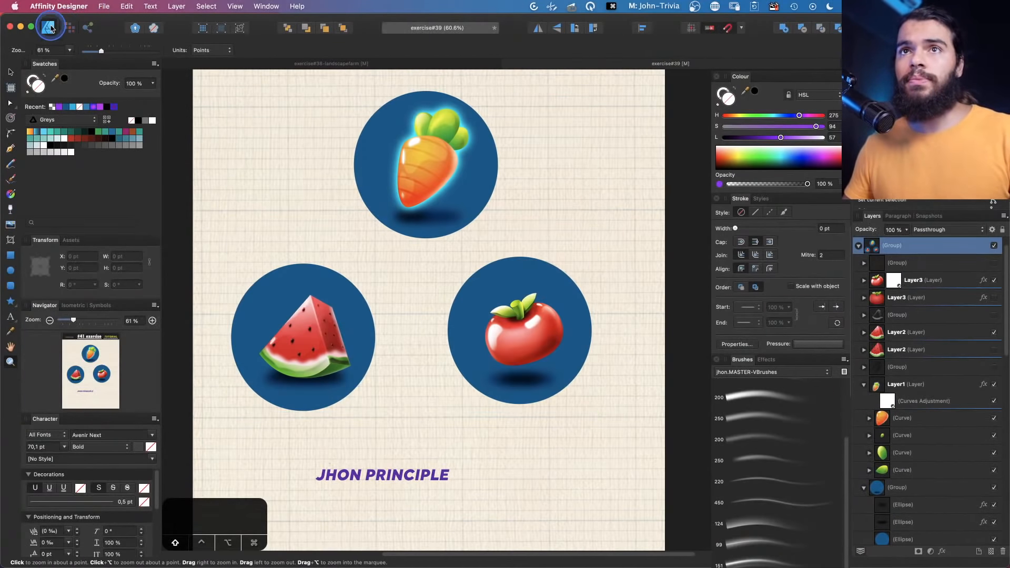
Start saving the document as a package, reviewing the summary, fonts and images to include
click(104, 6)
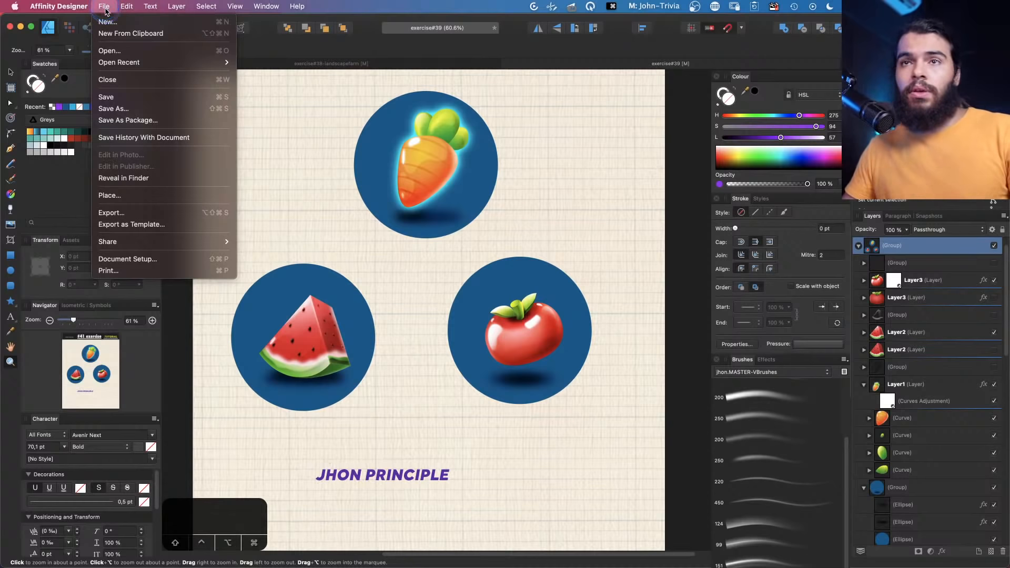
click(118, 122)
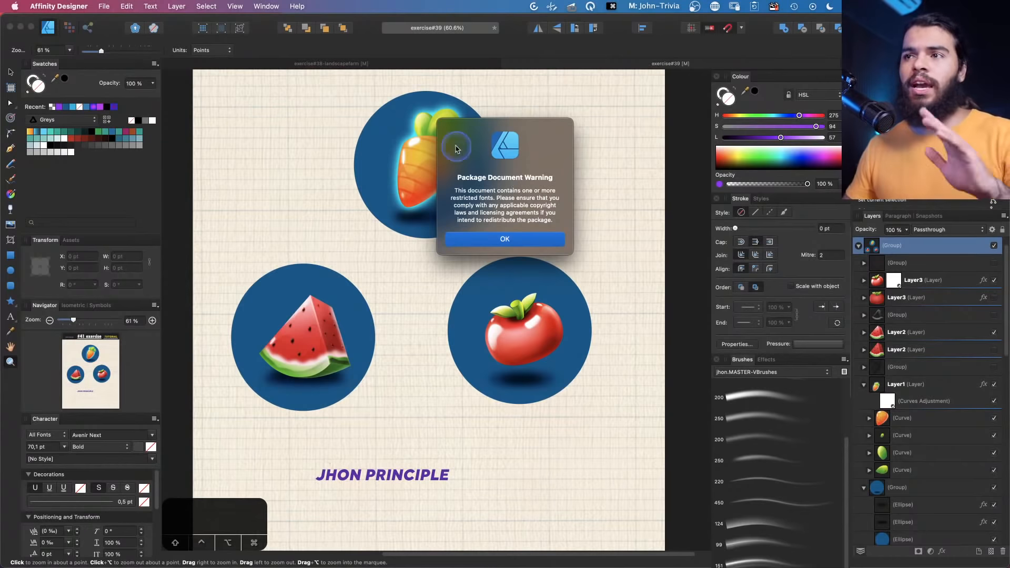
click(488, 240)
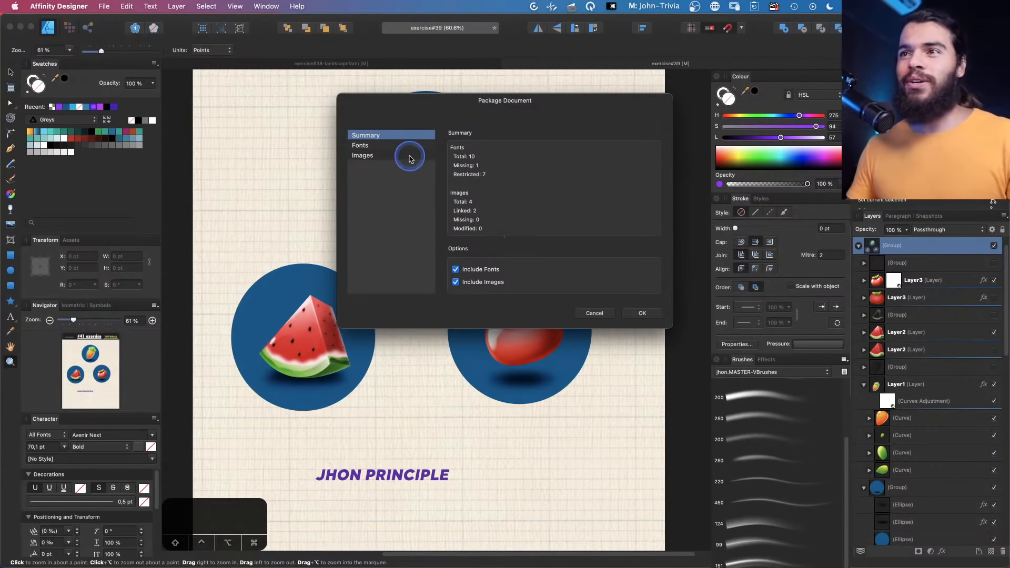
click(380, 146)
click(374, 155)
click(368, 146)
click(372, 156)
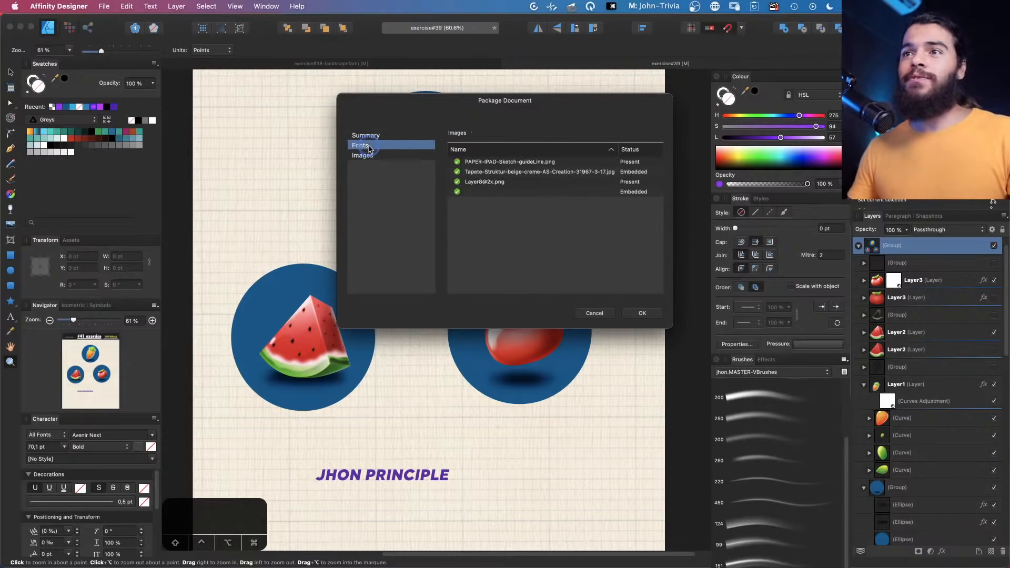
click(368, 145)
click(372, 156)
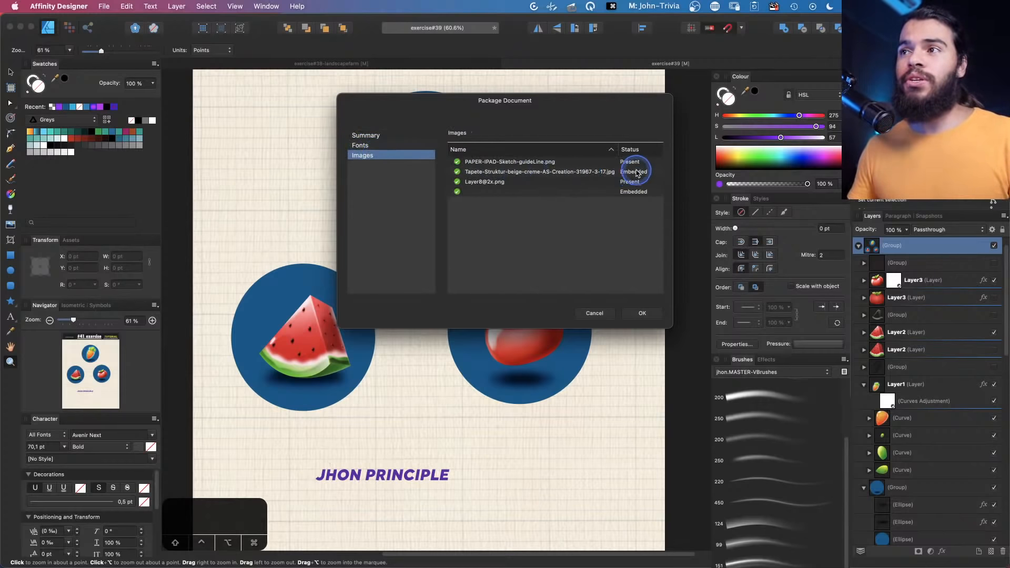
click(641, 313)
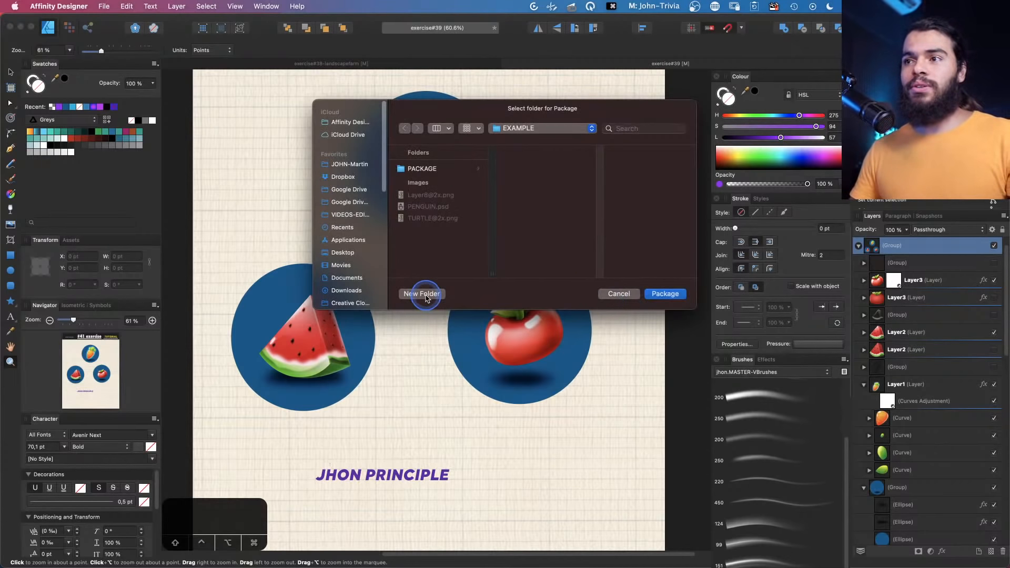
Package the document into a new folder named LIVE-STREAMIN-subscribe-LIKE inside EXAMPLE
click(421, 293)
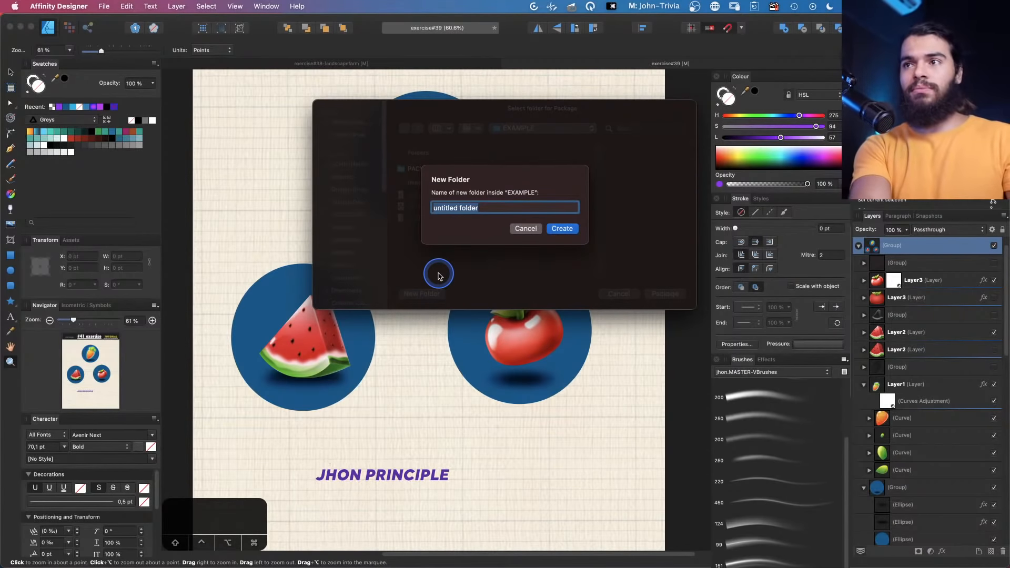
key(BackSpace)
text(I)
key(BackSpace)
text(LIV)
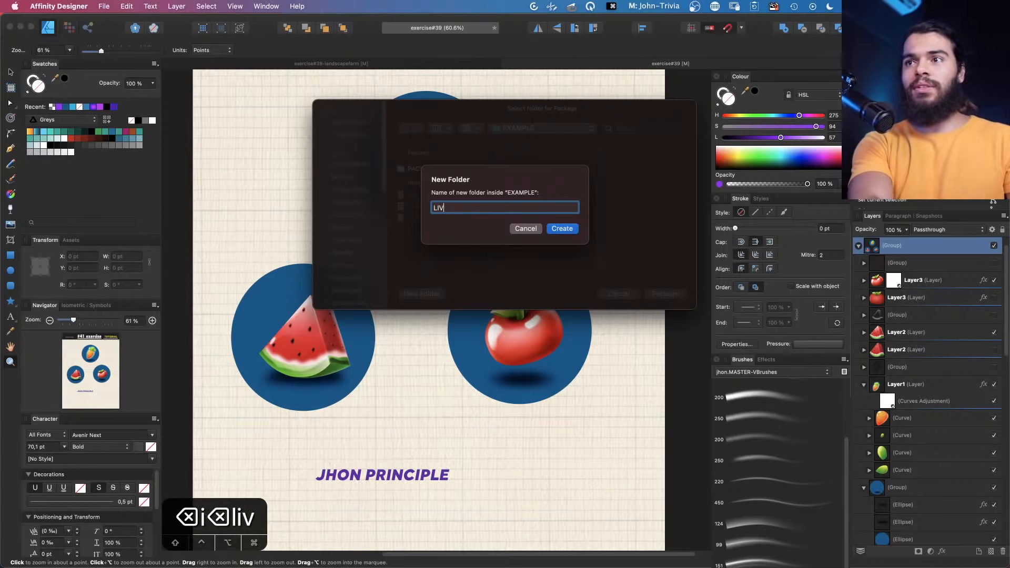
text(E-STREAMIN-subsc)
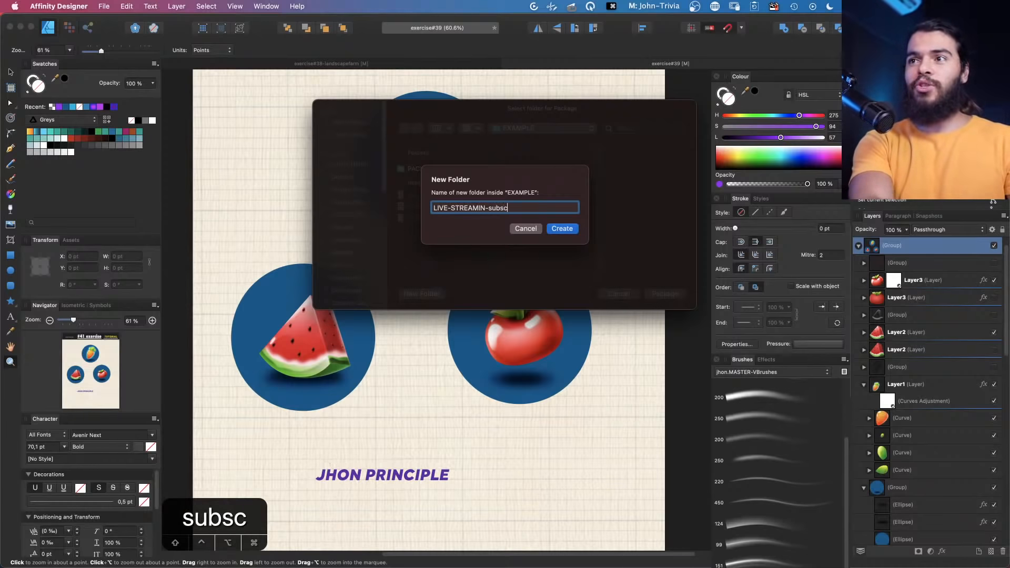
text(ribe-LIKE)
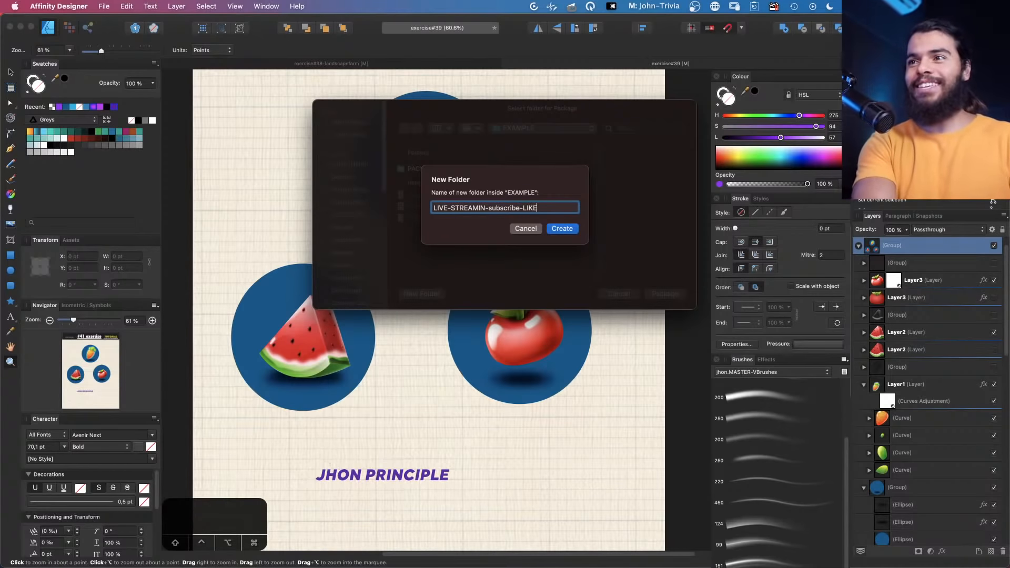
click(562, 230)
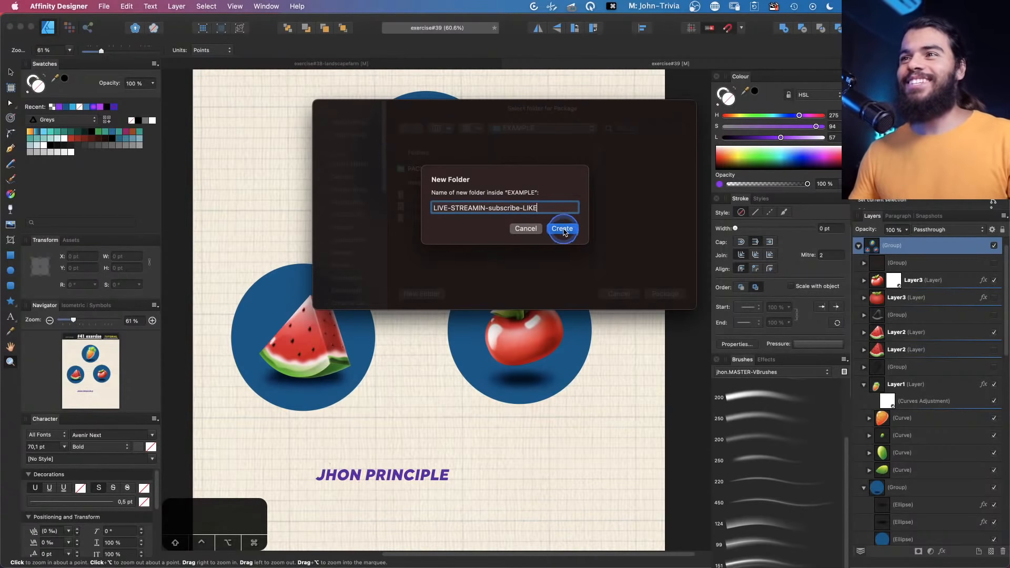
click(668, 293)
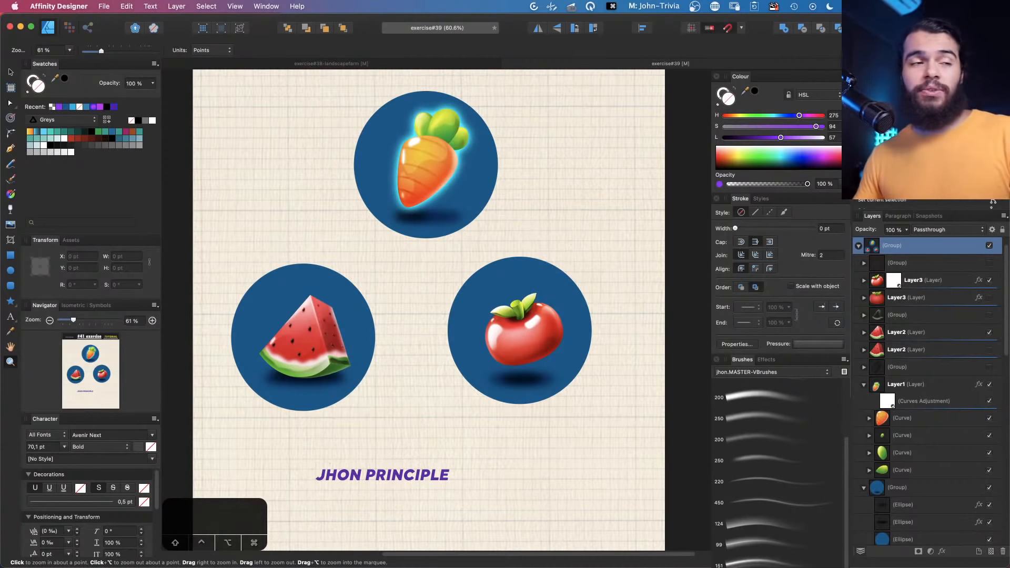
Switch to Finder and open the new LIVE-STREAMIN-subscribe-LIKE package folder
key(super+Tab)
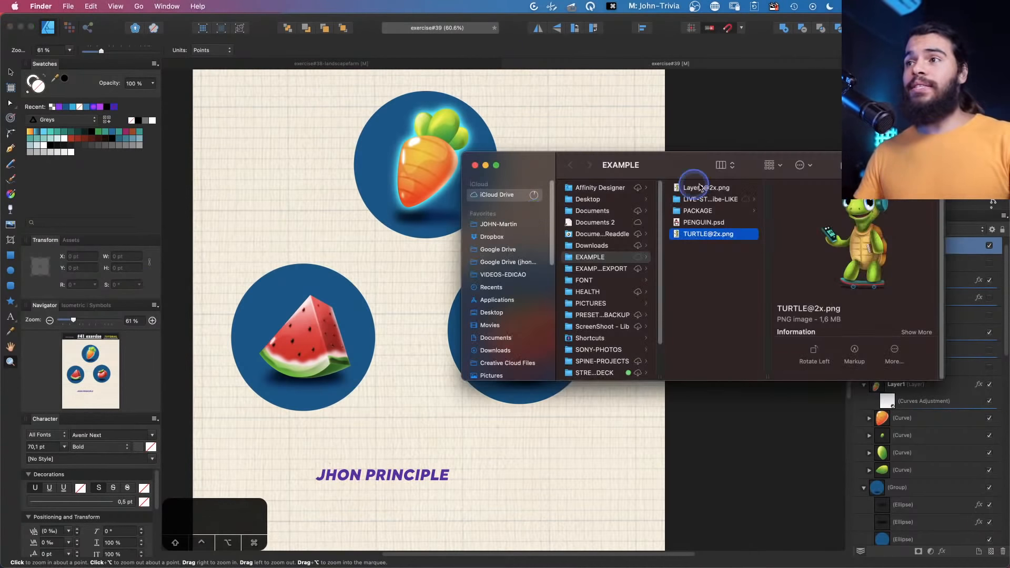
click(698, 198)
drag(688, 158, 480, 174)
click(629, 223)
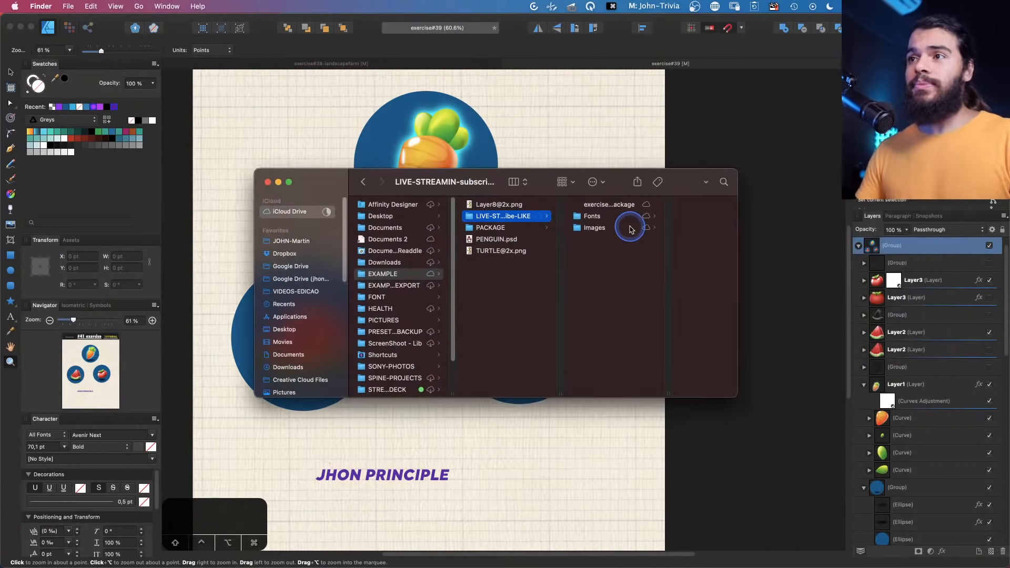
click(574, 218)
click(563, 227)
click(571, 217)
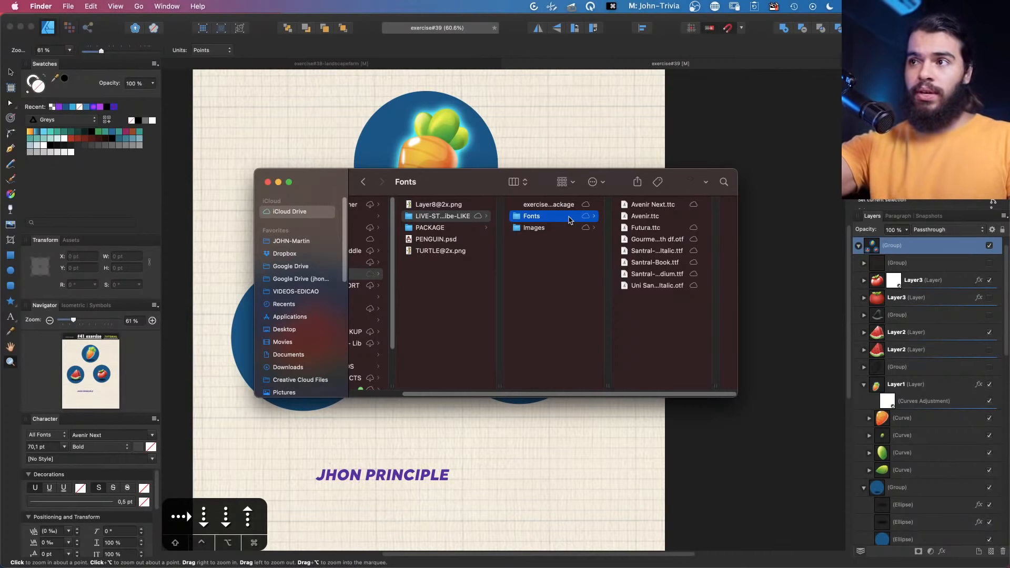
Browse the packaged Fonts and Images folders and the .afpackage file
key(Right)
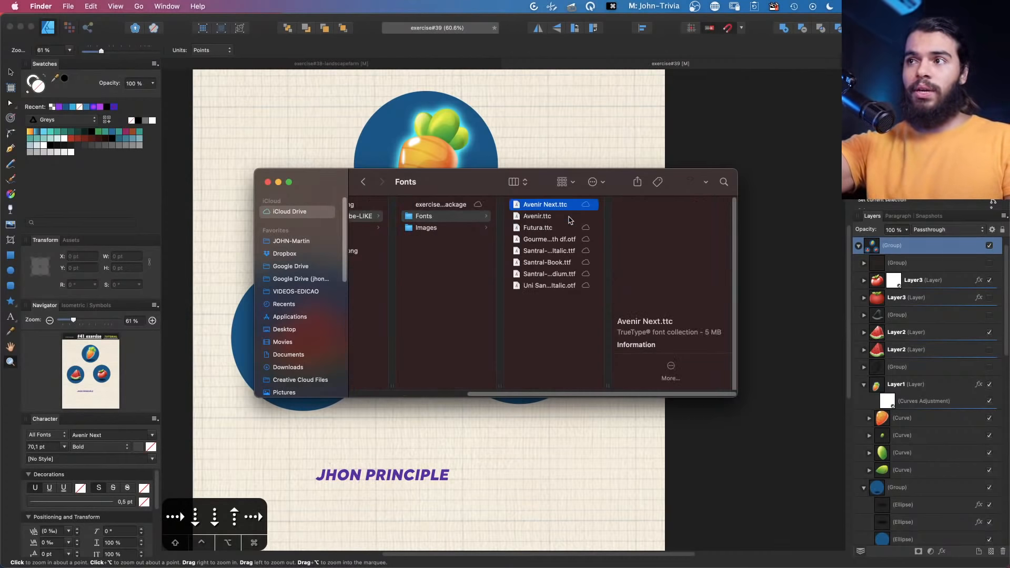
key(Down)
key(Down)
key(Down)
key(Down)
key(Down)
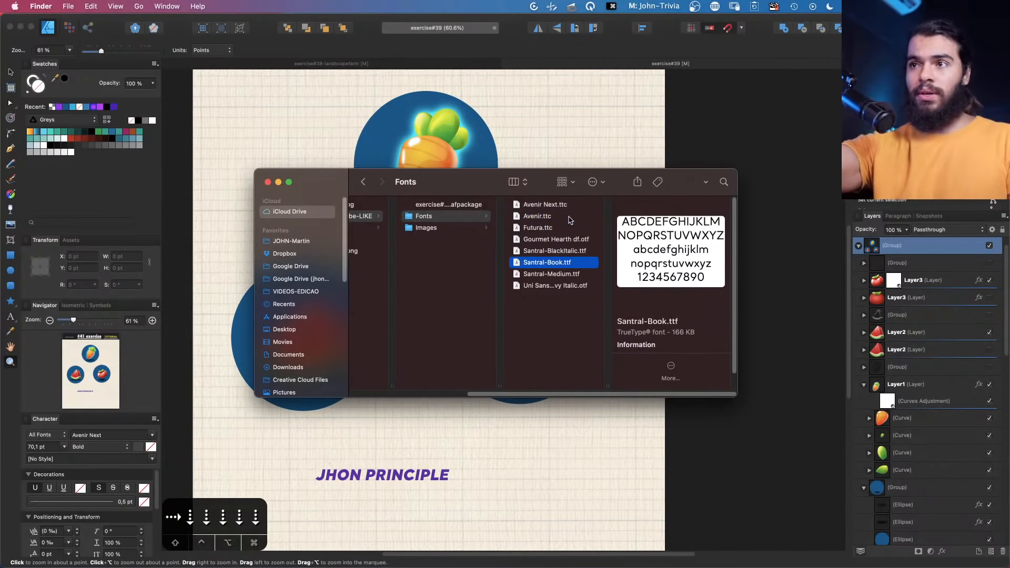
key(Down)
key(Left)
key(Down)
key(Right)
key(Down)
key(Down)
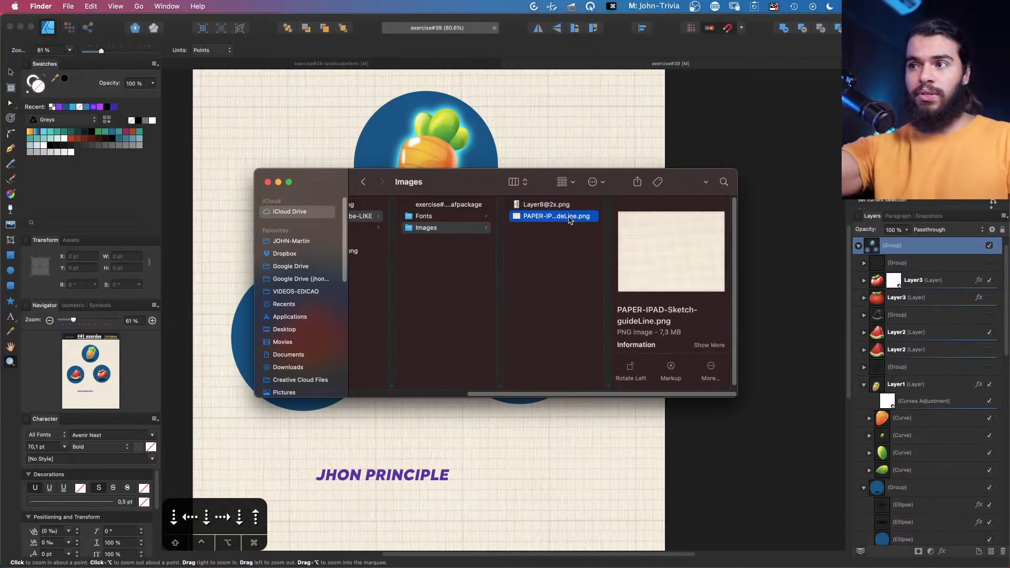
key(Up)
key(Left)
key(Up)
key(Up)
key(Down)
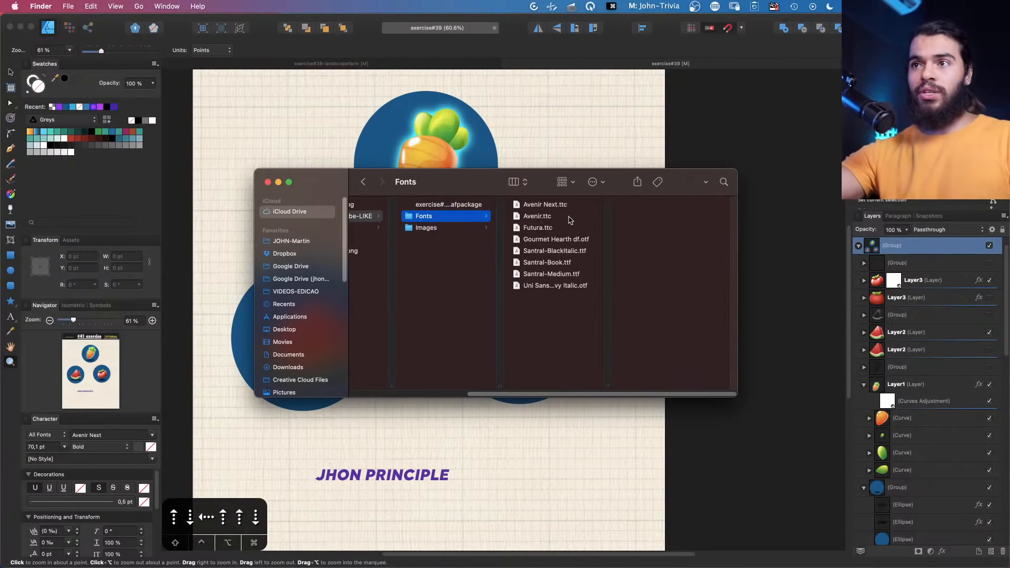
key(Up)
key(Down)
key(Up)
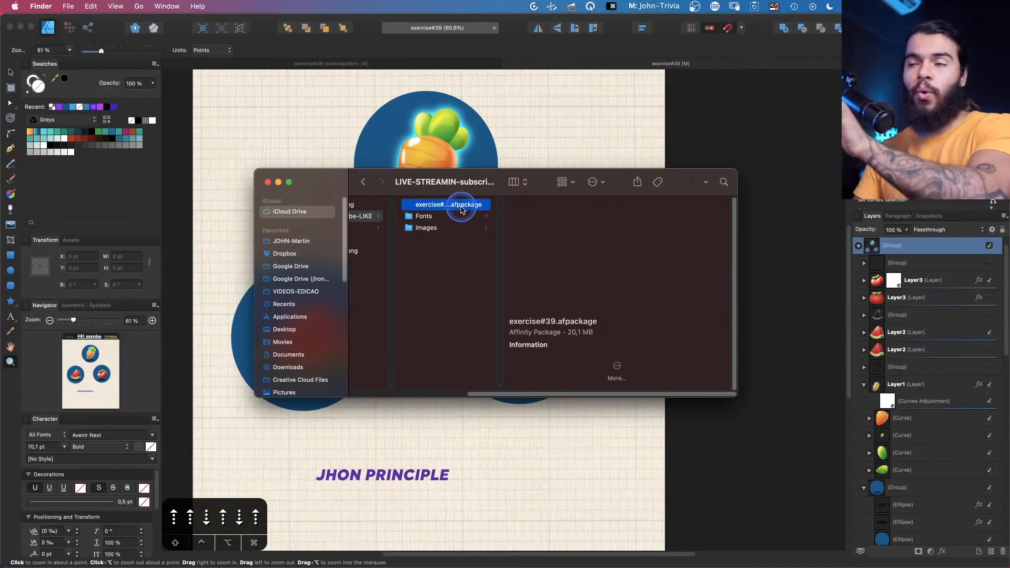
Switch back to Affinity Designer and close the Package Document dialog
key(super+Tab)
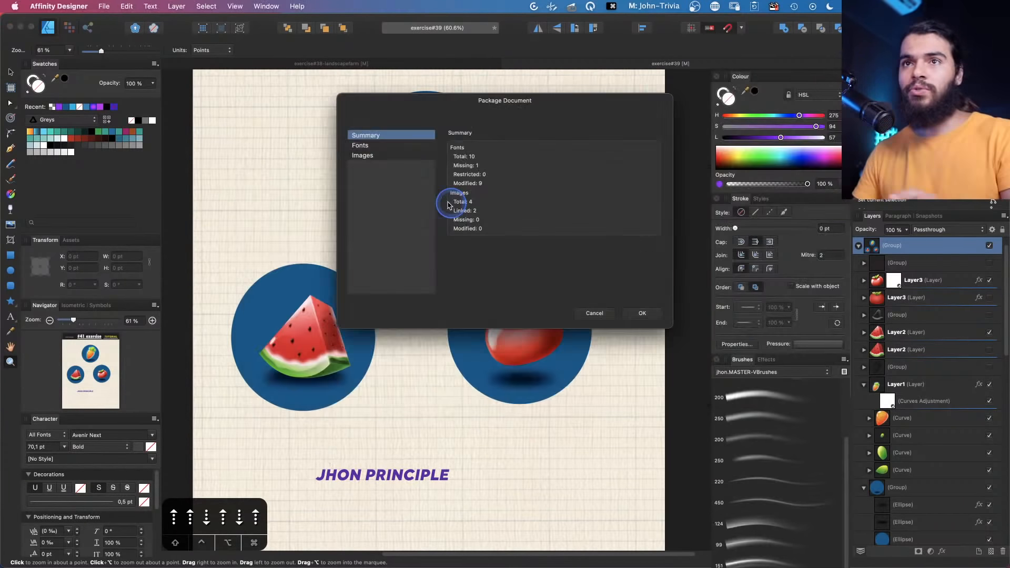
click(643, 313)
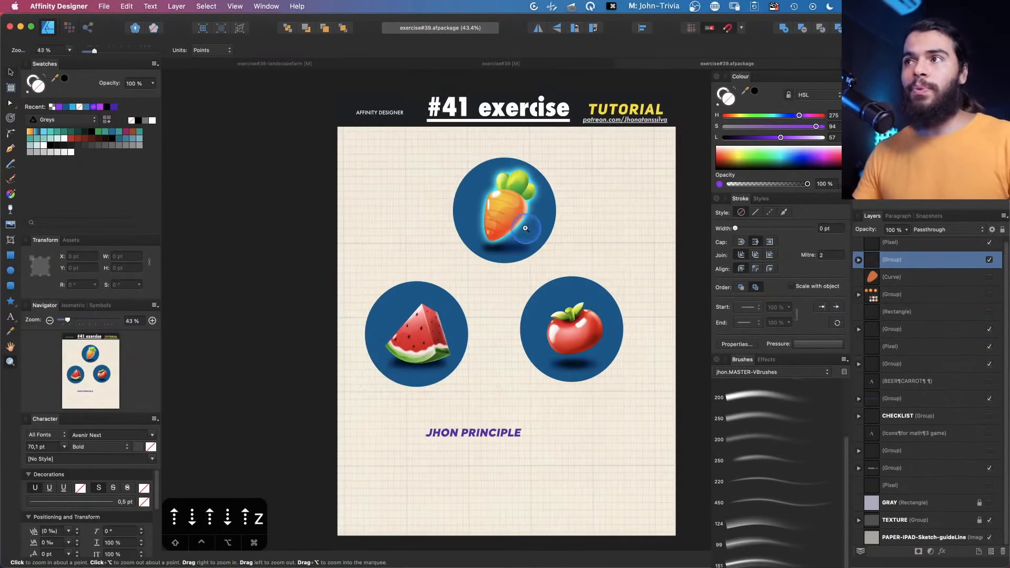
Switch to the XMind mind map and review the Resources Manage and Node Modifier topics
click(525, 228)
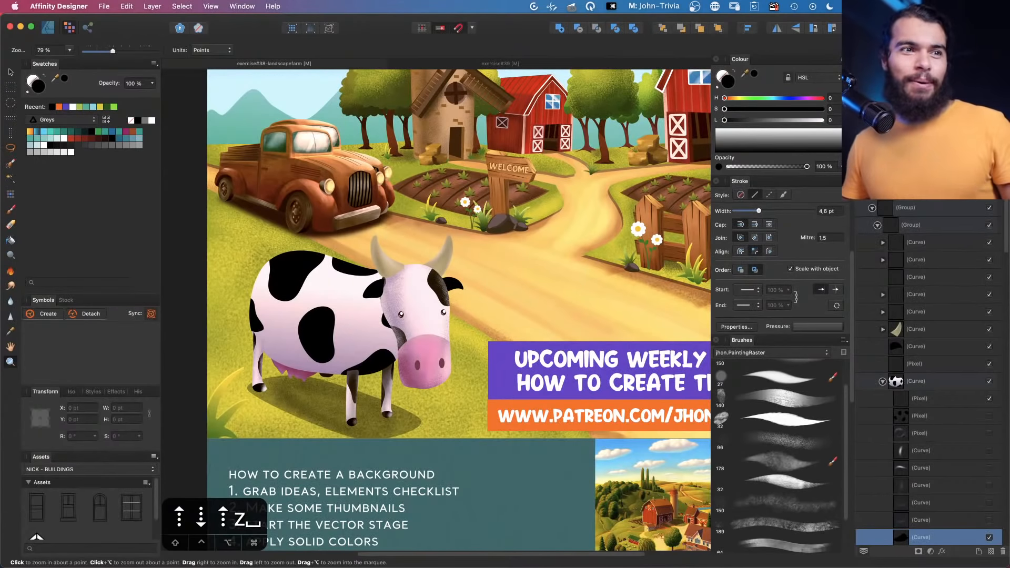
key(super+Tab)
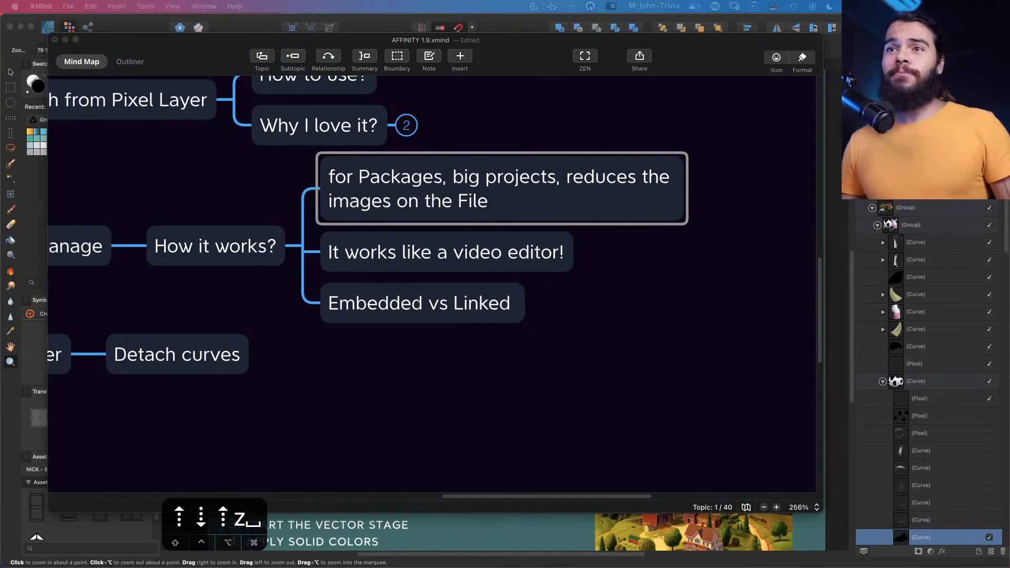
drag(394, 385, 522, 356)
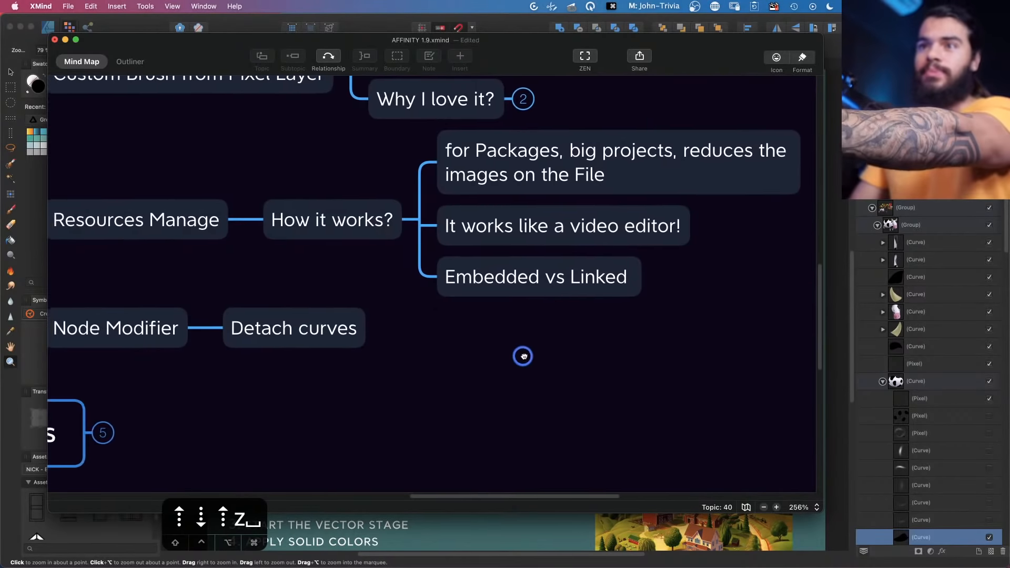
click(228, 331)
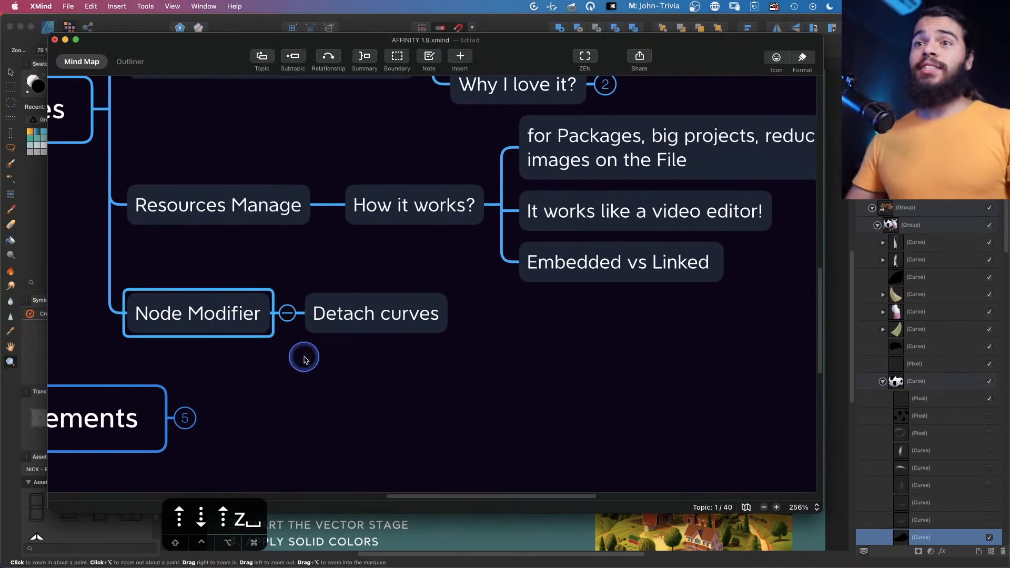
drag(446, 346, 547, 284)
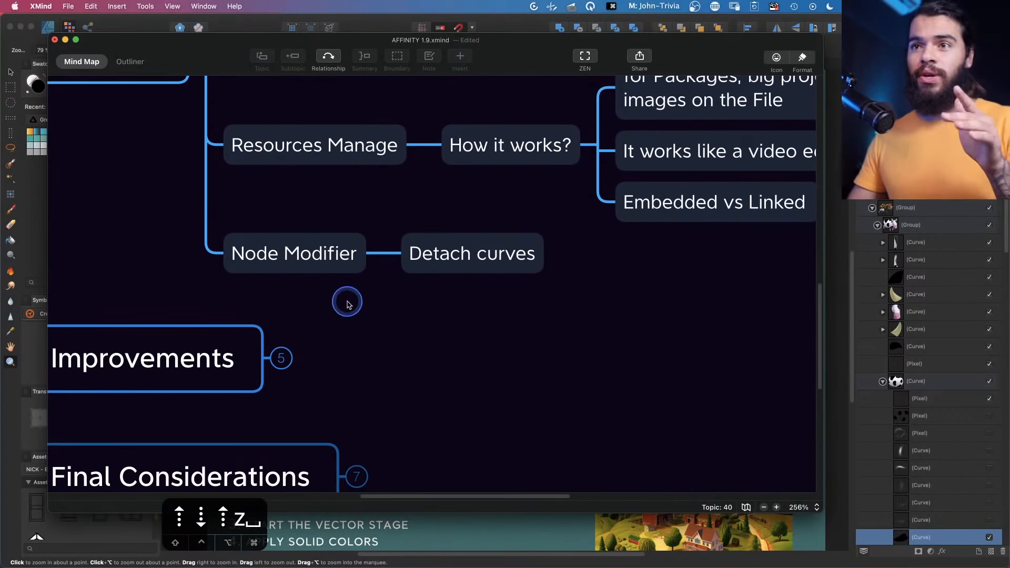
drag(348, 304, 449, 295)
click(376, 241)
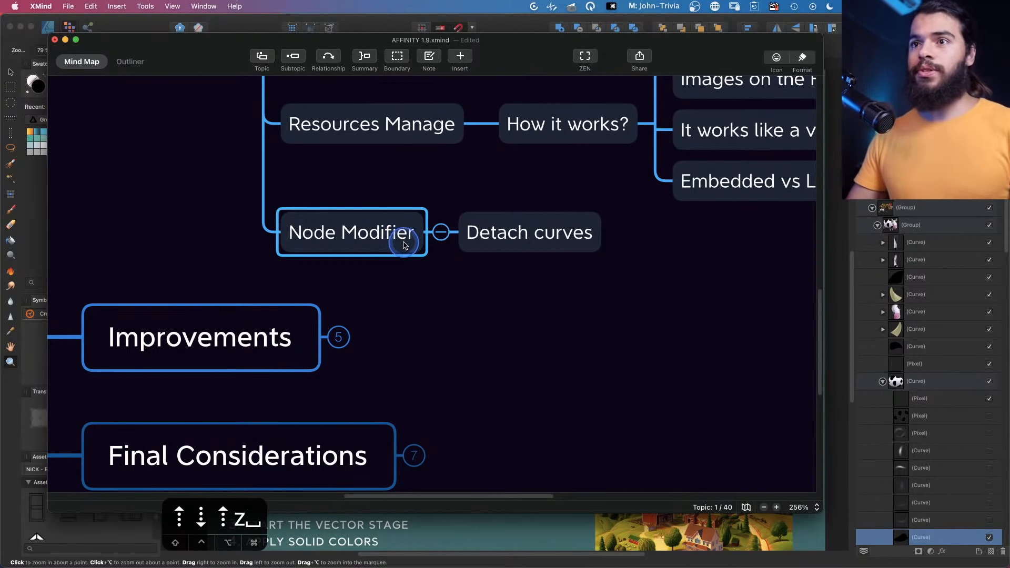
click(455, 342)
scroll(455, 341, up, 4)
drag(221, 371, 220, 330)
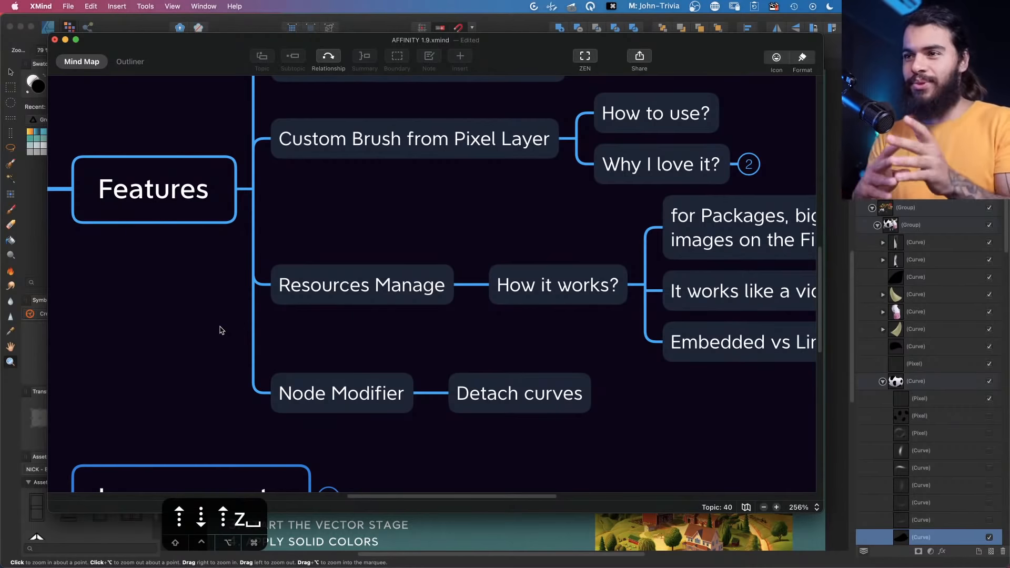
drag(212, 324, 221, 289)
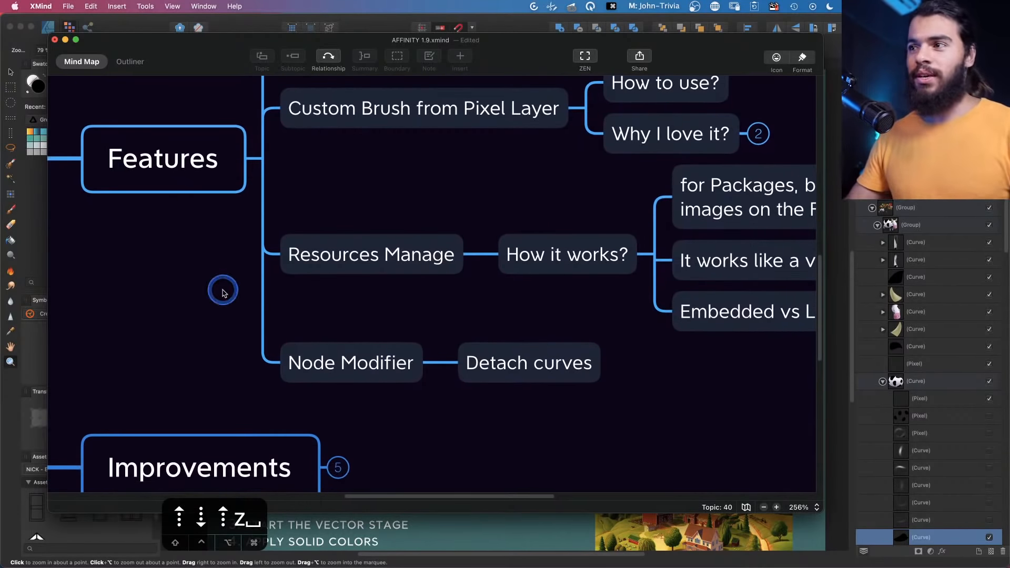
drag(463, 410, 440, 363)
Return to Affinity Designer and zoom around the farm illustration document to examine it
click(1005, 193)
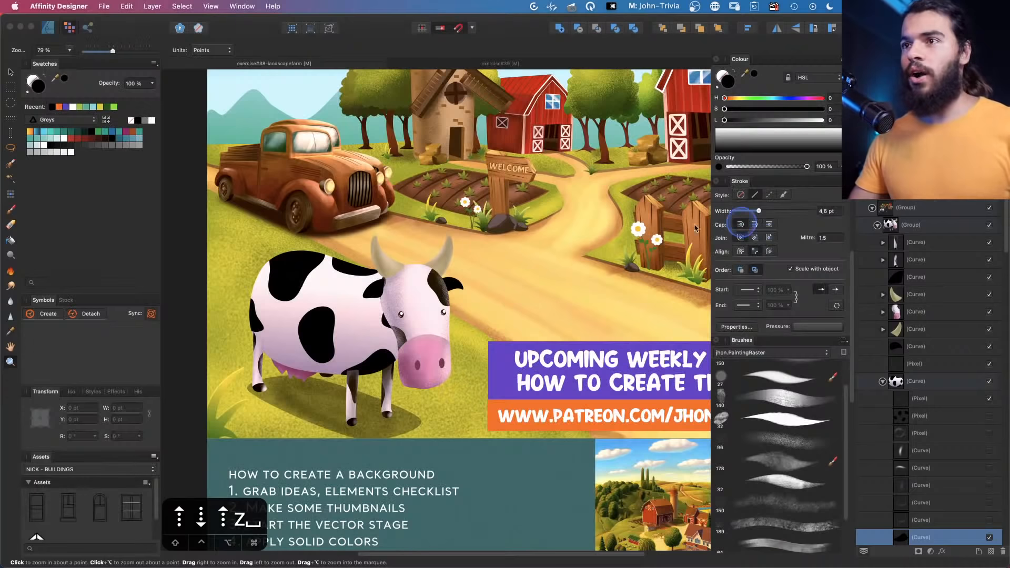
key(z)
drag(562, 216, 456, 246)
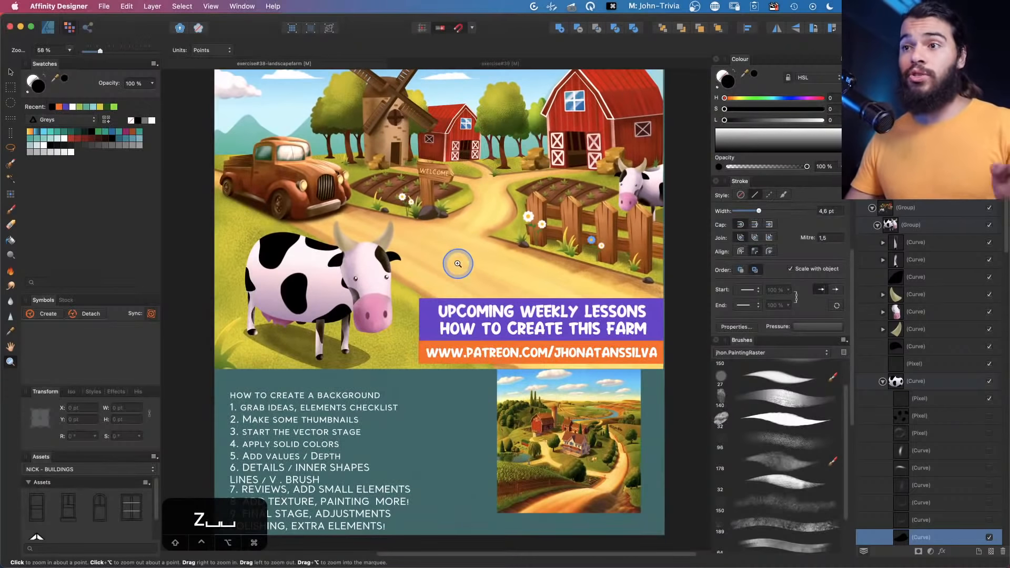
drag(501, 381, 553, 307)
drag(553, 306, 439, 269)
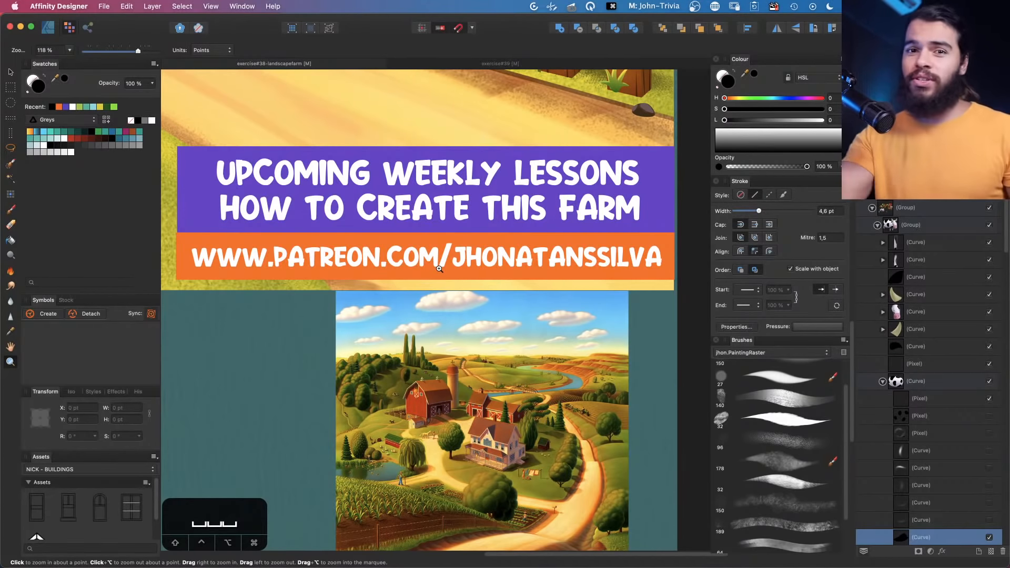
drag(503, 309, 455, 347)
drag(456, 347, 434, 378)
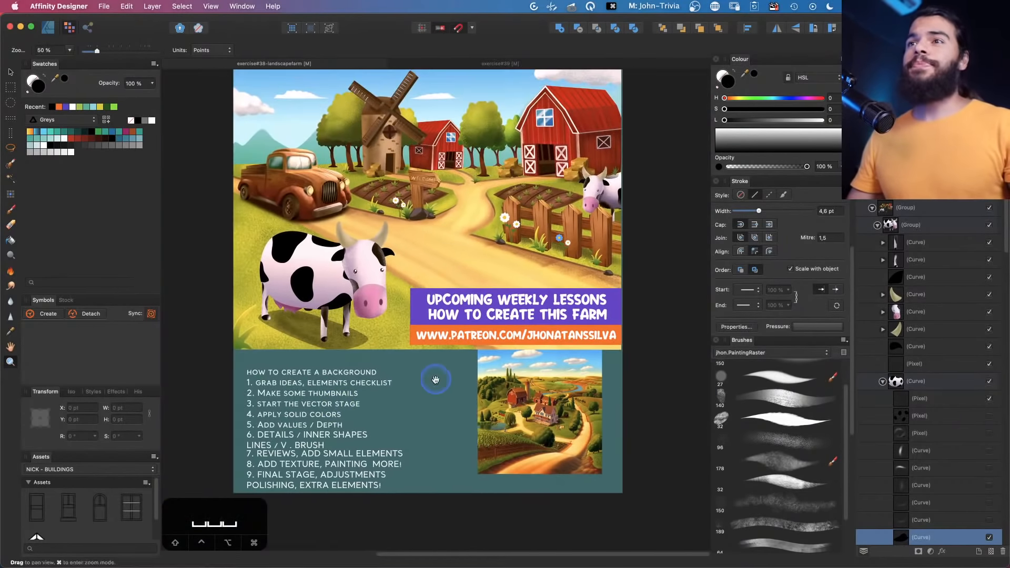
Switch to the exercise#39 document and hide the JHON PRINCIPLE text layer
click(620, 63)
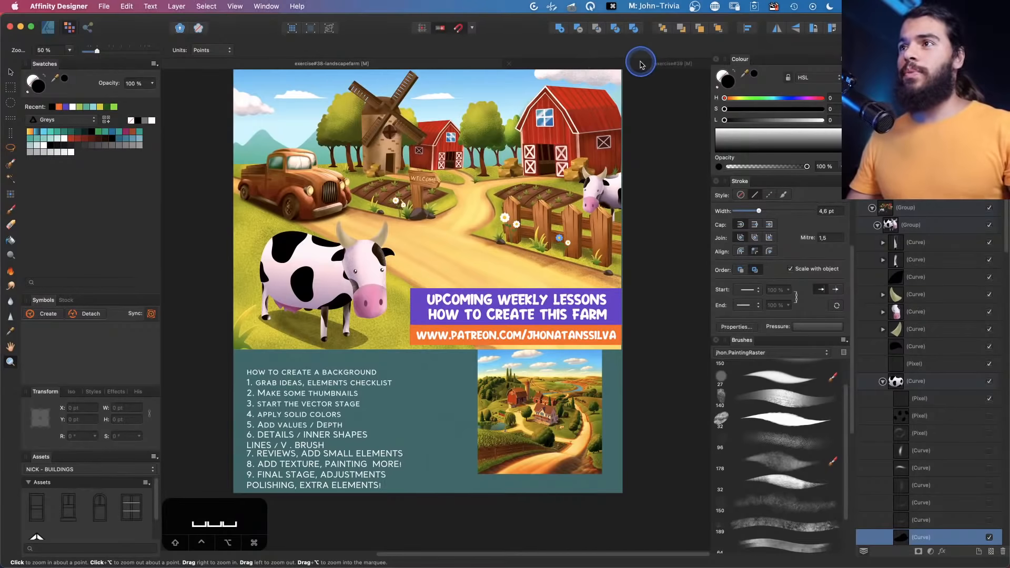
click(641, 63)
drag(462, 253, 470, 272)
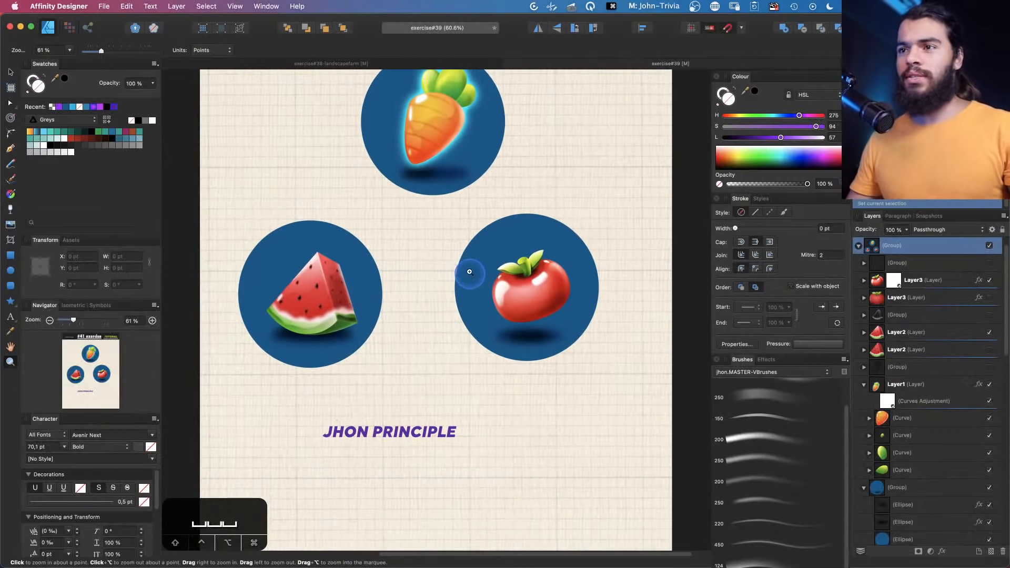
key(v)
click(388, 429)
click(388, 429)
click(990, 518)
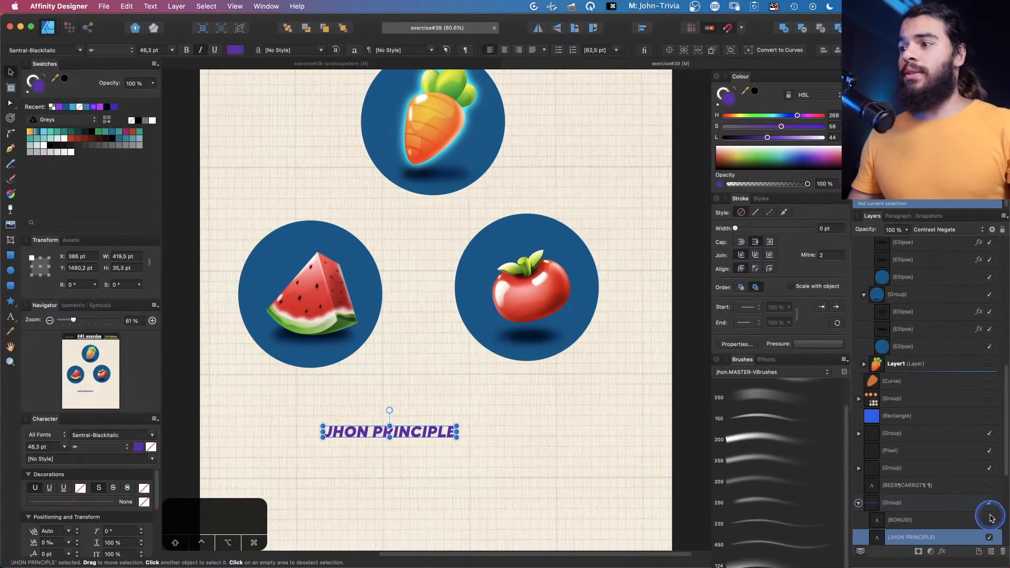
click(990, 537)
Draw a closed four-point diamond shape with the Pen tool on the empty canvas near the carrot
key(z)
key(space)
drag(560, 105, 581, 193)
key(space)
drag(581, 192, 453, 293)
key(p)
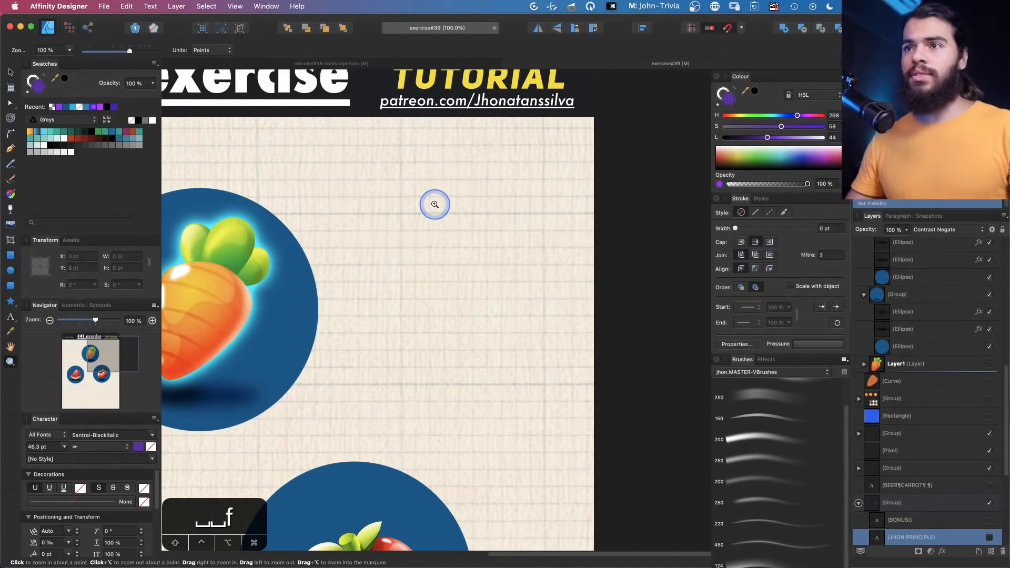
key(z)
drag(409, 200, 440, 210)
key(space)
key(f)
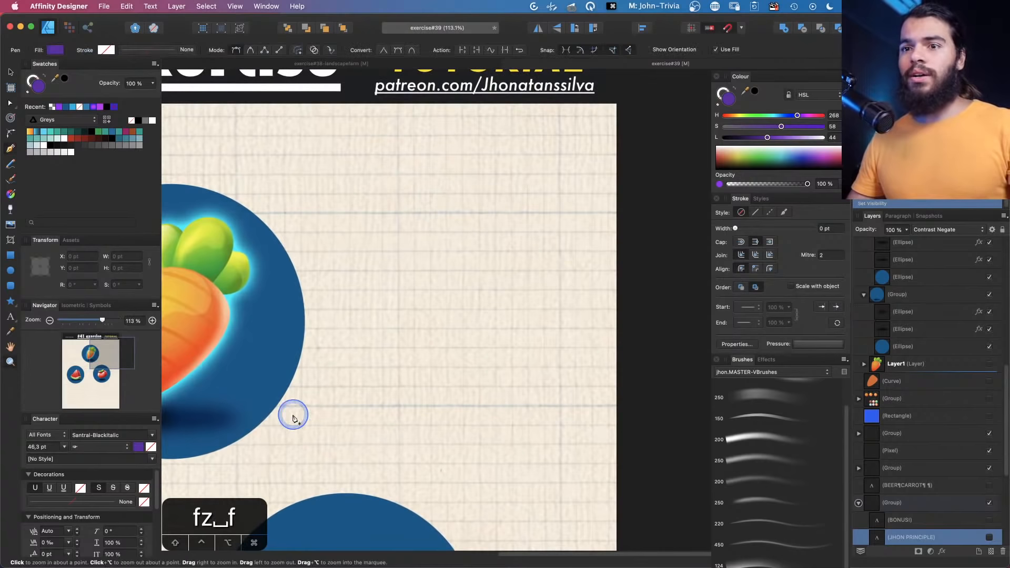
click(423, 174)
click(362, 294)
click(466, 388)
click(541, 259)
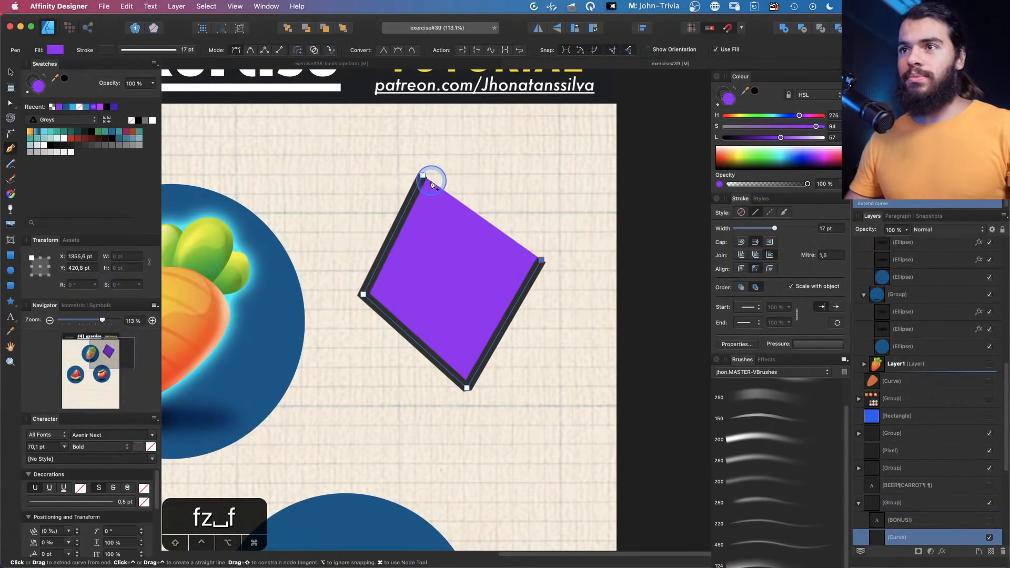
With the Node tool, convert the diamond's top node to smooth, drag its handle, and convert it back to sharp
key(a)
click(423, 177)
key(z)
drag(423, 177, 512, 195)
key(space)
drag(513, 194, 457, 178)
key(v)
key(space)
drag(403, 213, 427, 189)
key(a)
click(390, 109)
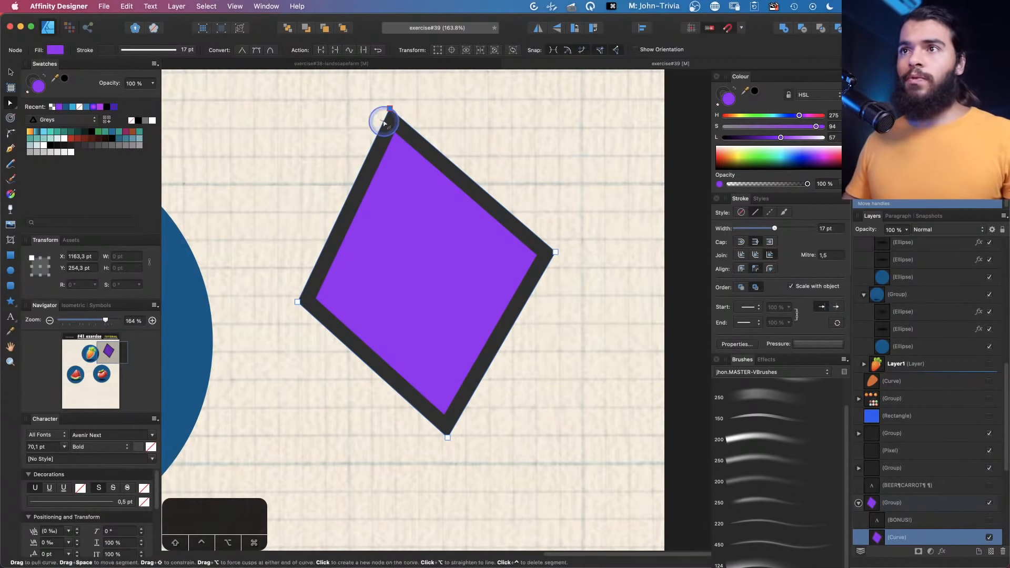
drag(398, 131, 400, 153)
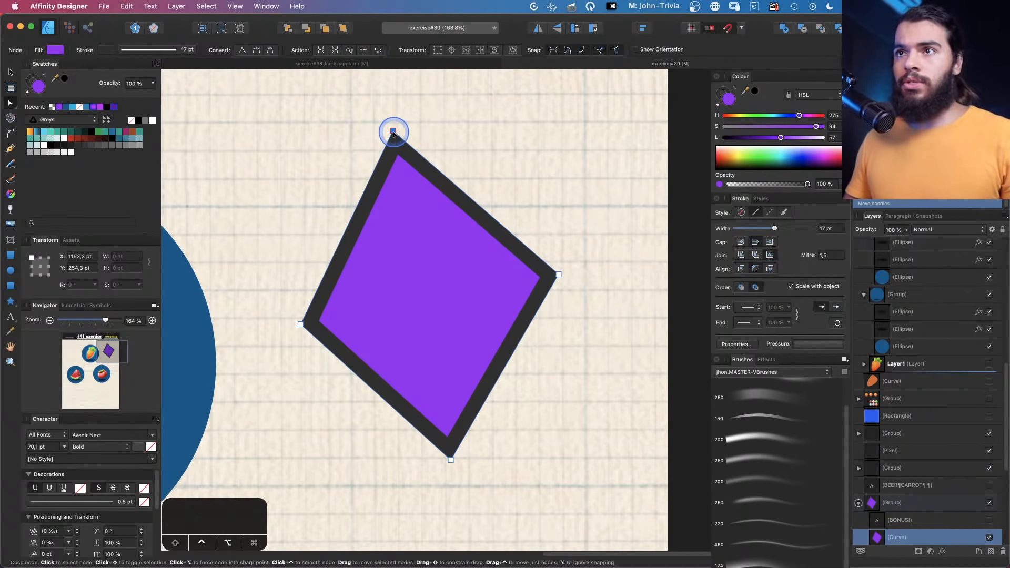
ctrl+click(394, 132)
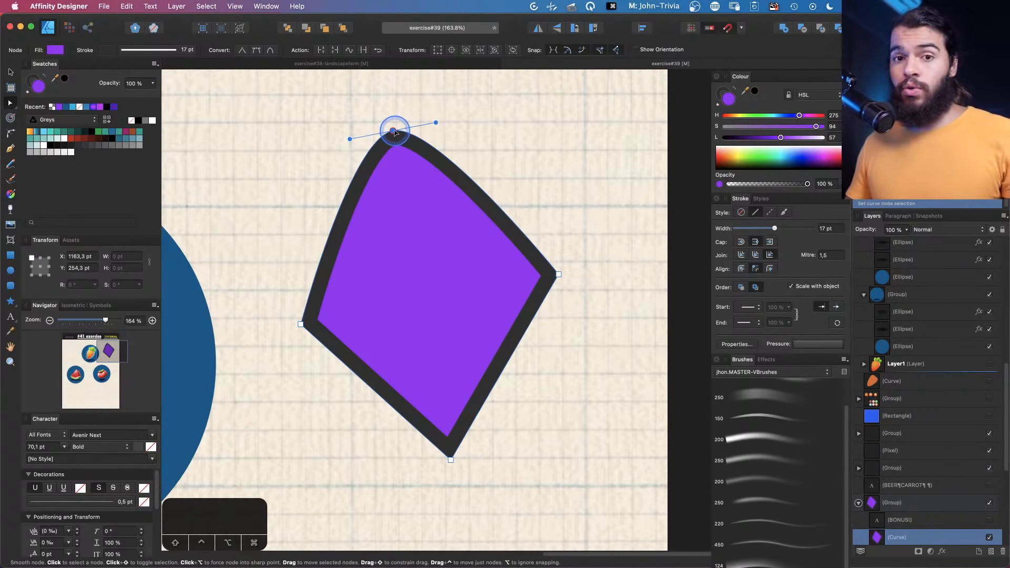
drag(436, 122, 538, 106)
alt+click(393, 131)
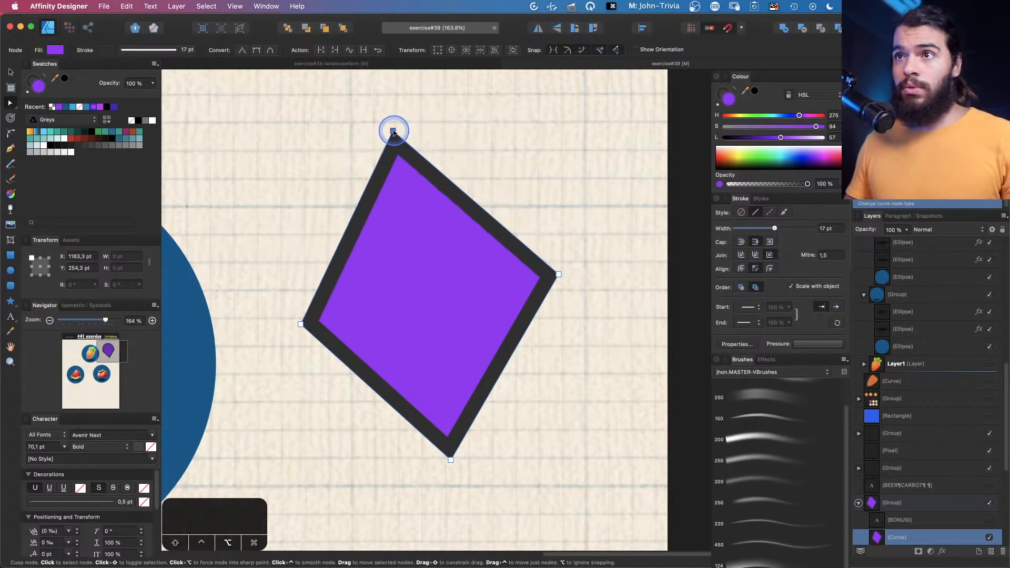
Reshape the diamond's top corner by pulling a handle from its node and bending the upper-right segment
drag(396, 133, 316, 130)
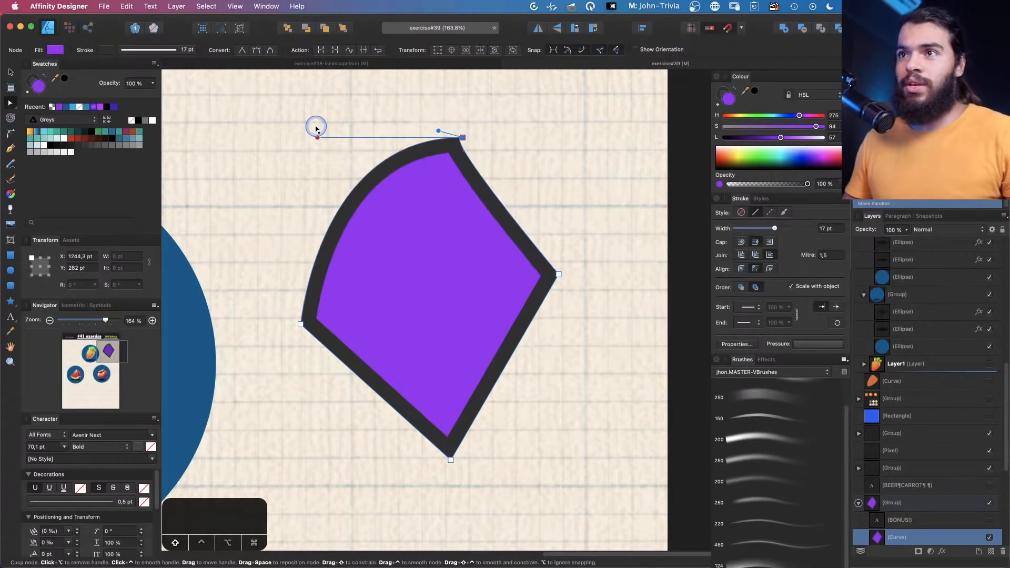
drag(500, 194, 469, 155)
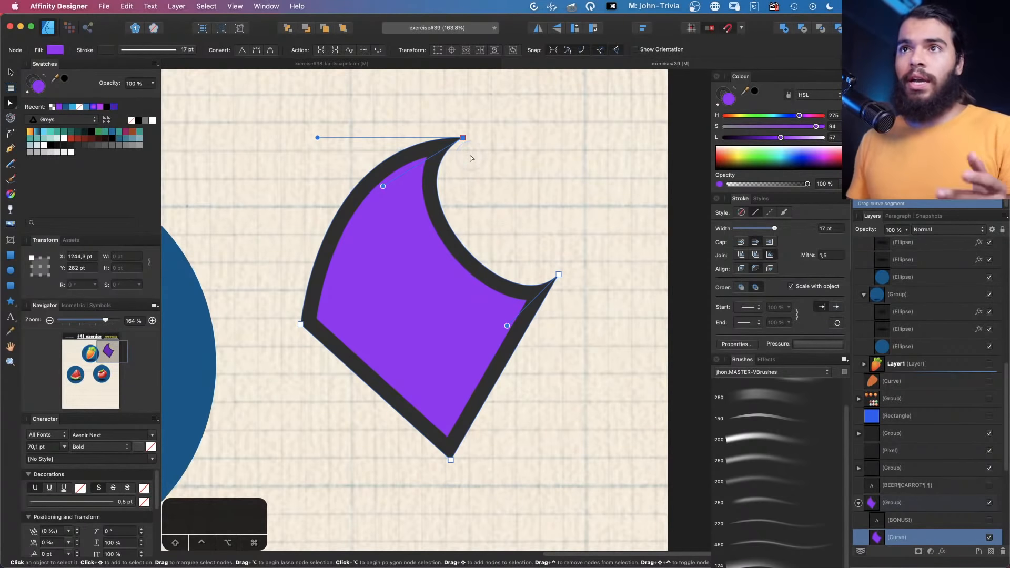
click(255, 51)
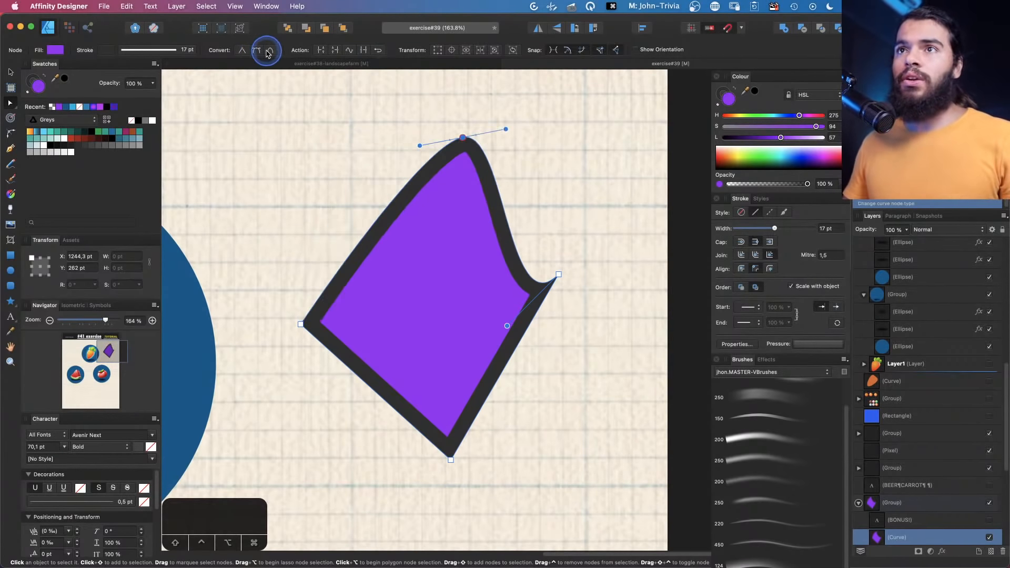
alt+click(451, 134)
drag(451, 134, 409, 126)
Drag the diamond's upper segment and a node handle, then undo the last handle move
key(a)
drag(466, 218, 491, 158)
drag(407, 125, 382, 163)
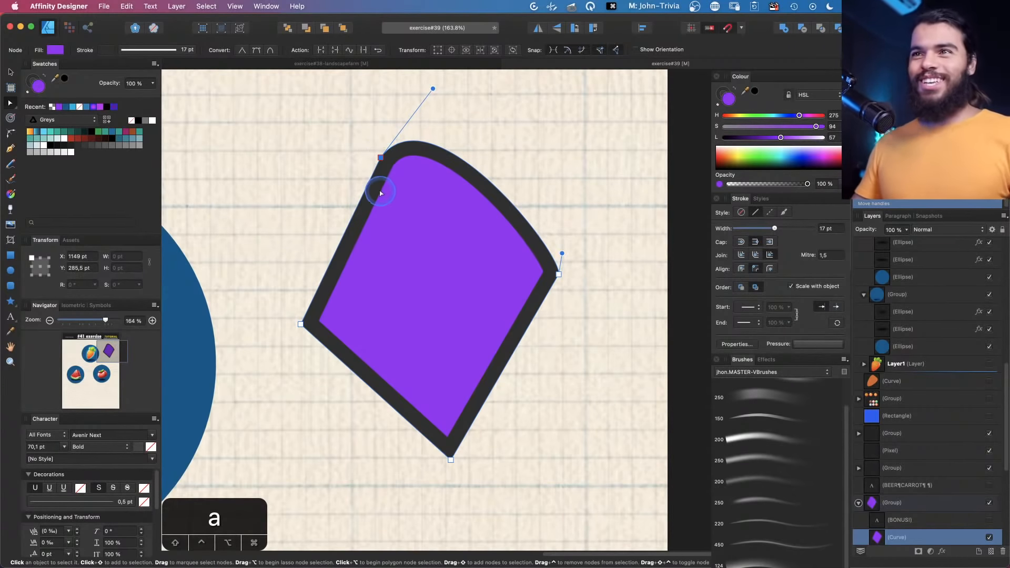
drag(365, 189, 395, 212)
key(super+z)
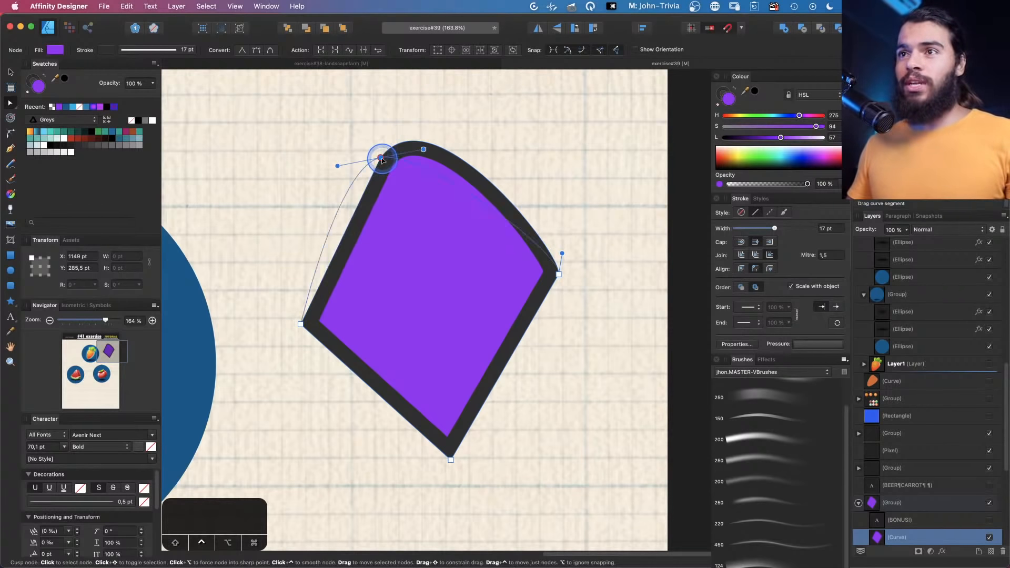
Convert the top node to smooth and drag its right handle up and outward
alt+click(381, 157)
click(381, 158)
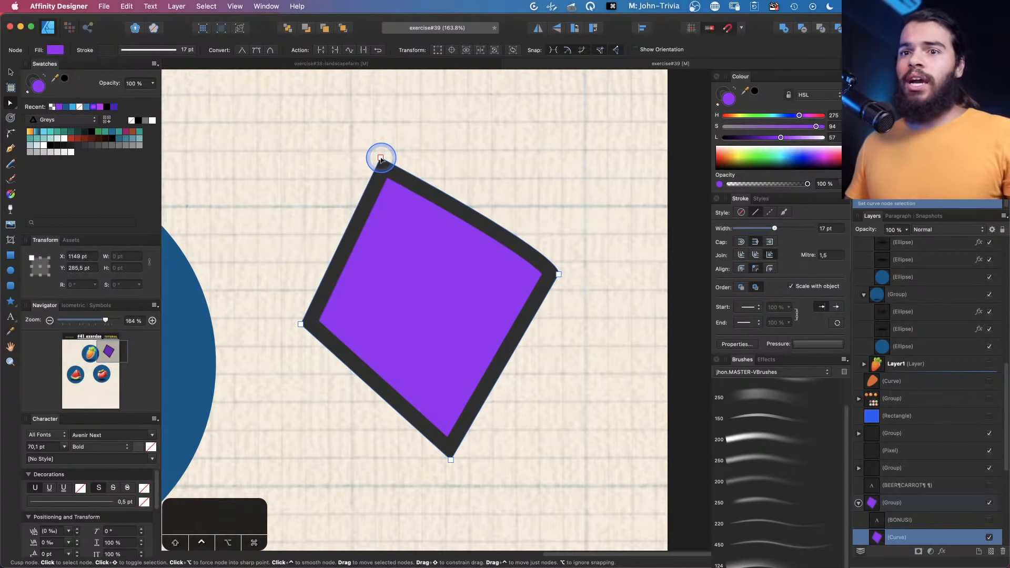
ctrl+click(381, 158)
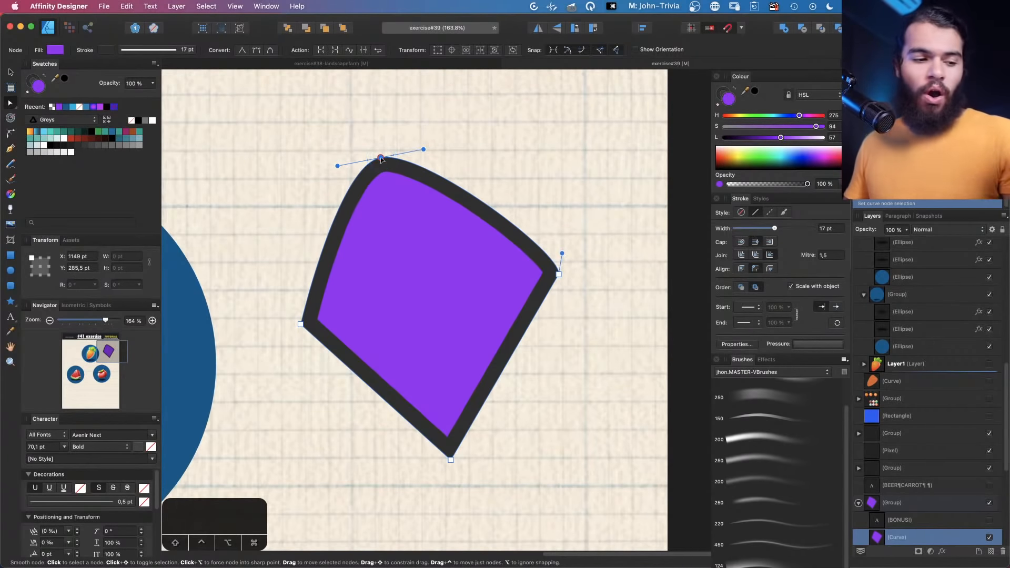
click(422, 152)
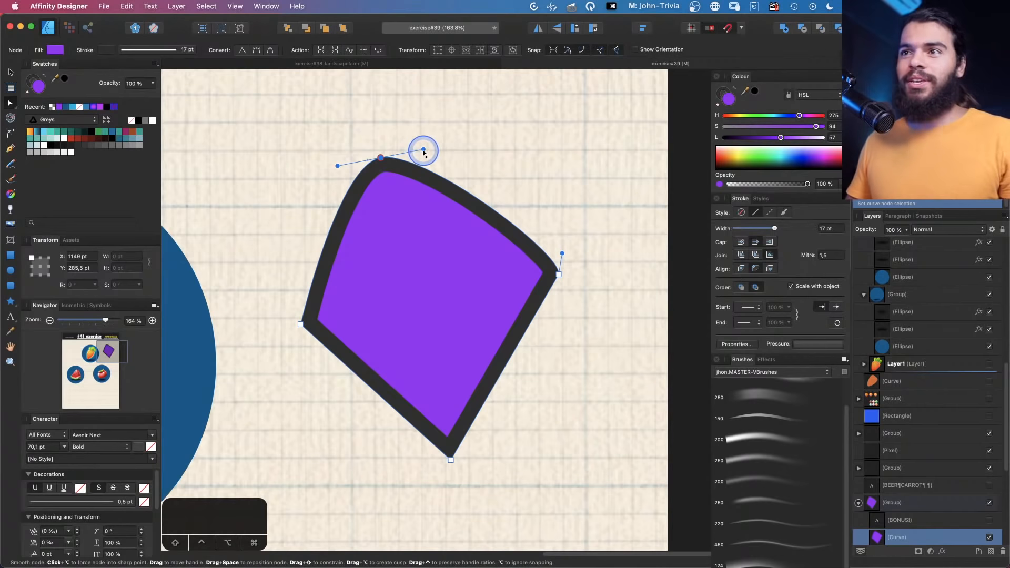
drag(424, 153, 448, 136)
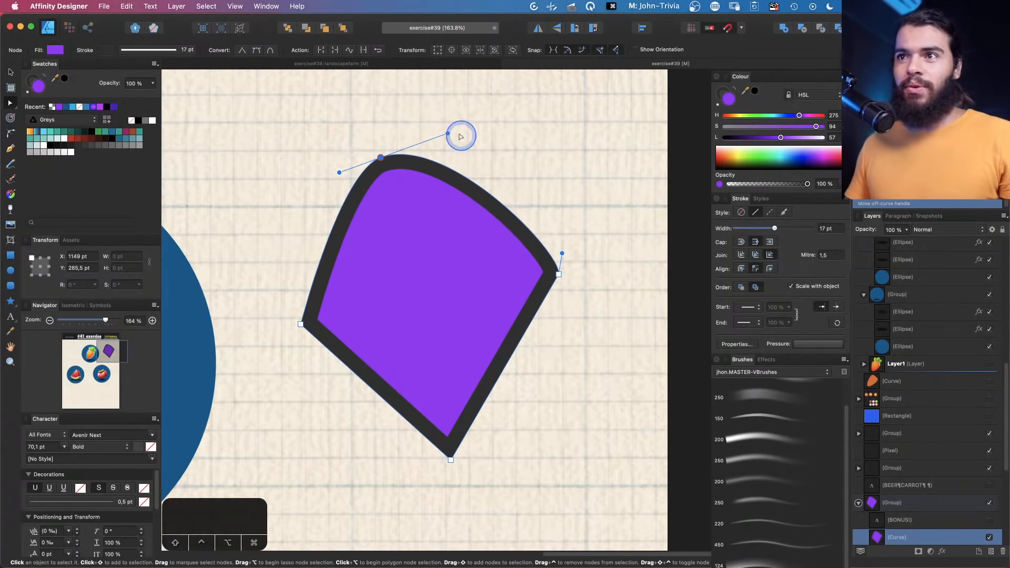
Convert the top node back to sharp and move it up to restore the diamond's pointed top
click(381, 158)
alt+click(381, 158)
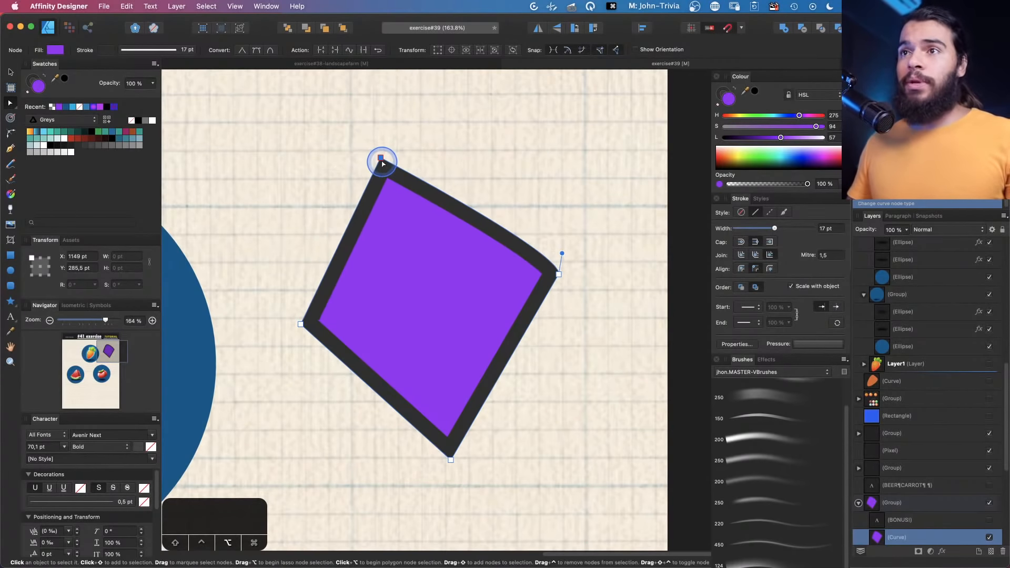
ctrl+click(381, 158)
drag(381, 158, 394, 128)
alt+click(394, 128)
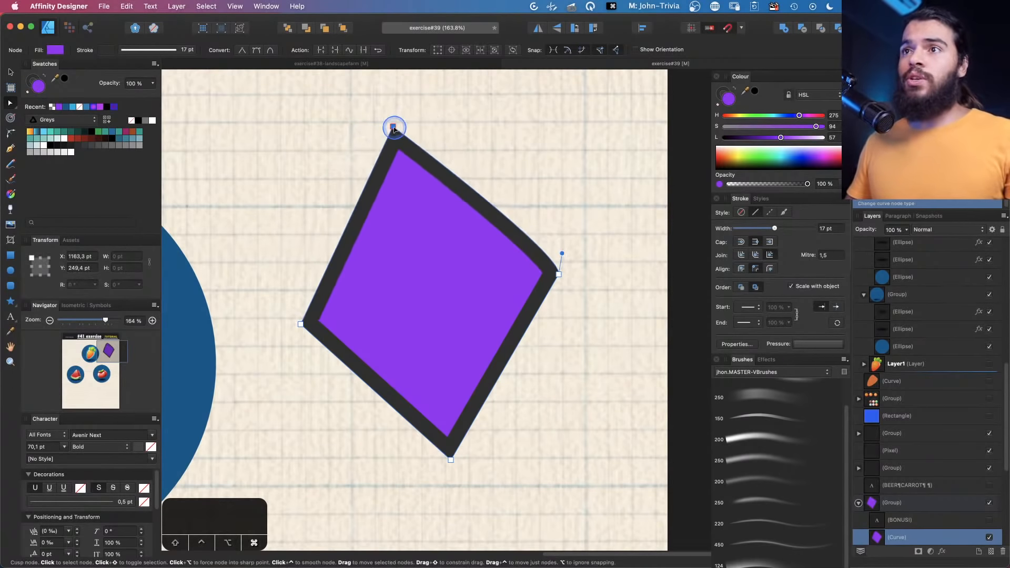
Toggle the diamond's top node to smooth and back to sharp, then drag it slightly downward
ctrl+click(394, 128)
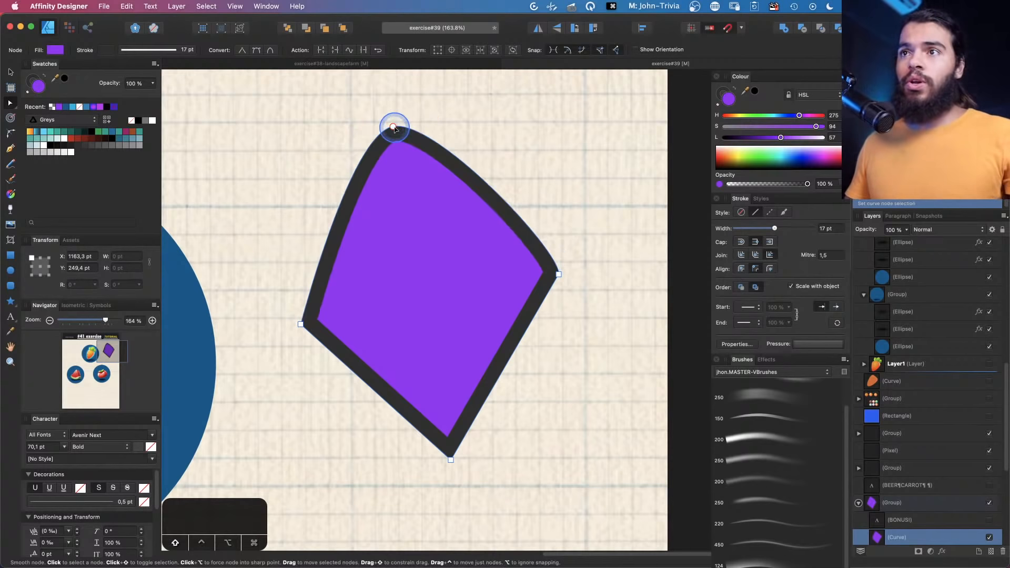
alt+click(394, 127)
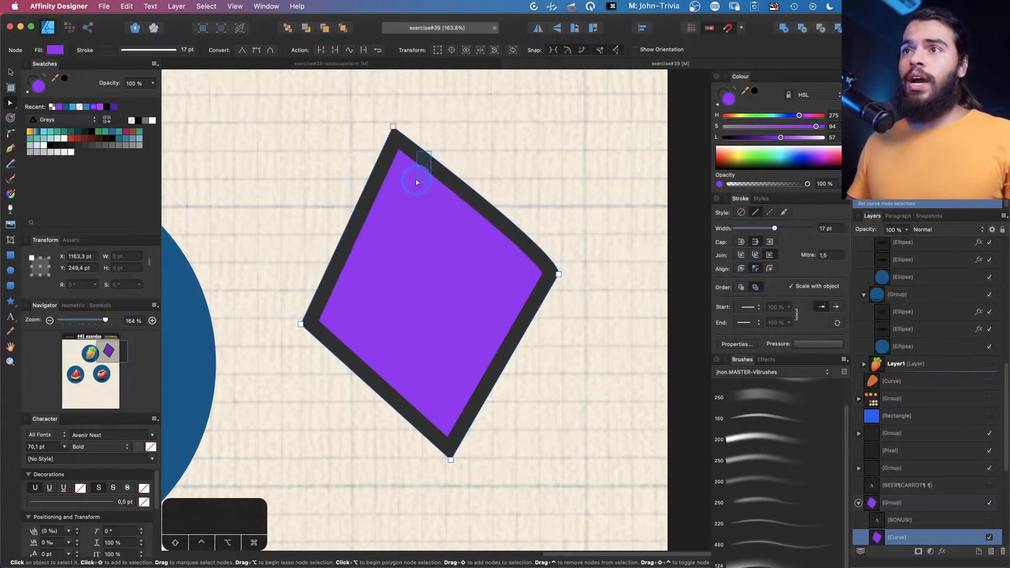
drag(394, 128, 391, 155)
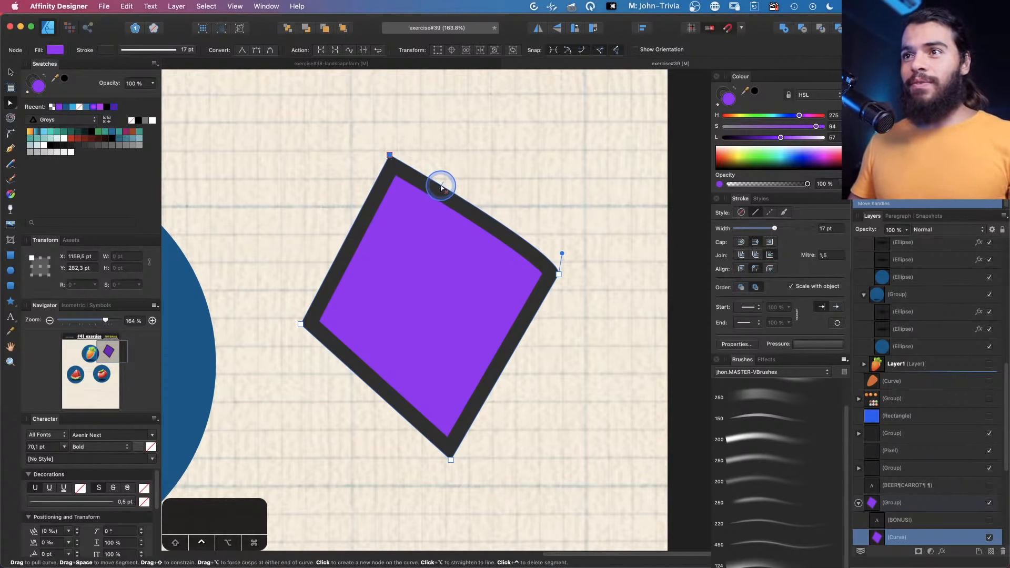
Delete the diamond's upper-right segment to open the path
drag(454, 194, 518, 146)
key(super+z)
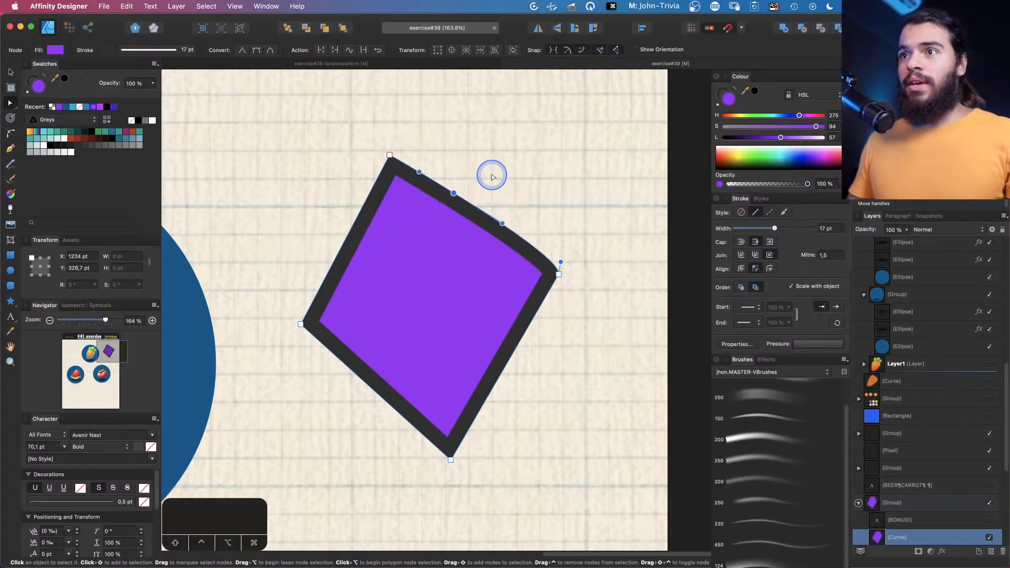
key(z)
click(478, 209)
click(479, 211)
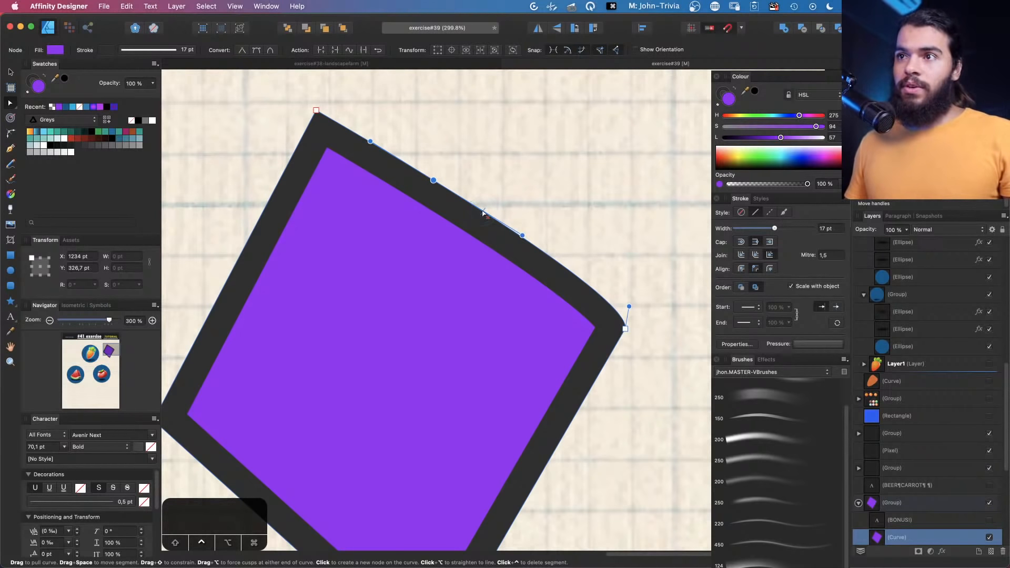
ctrl+click(483, 213)
key(z)
alt+click(473, 201)
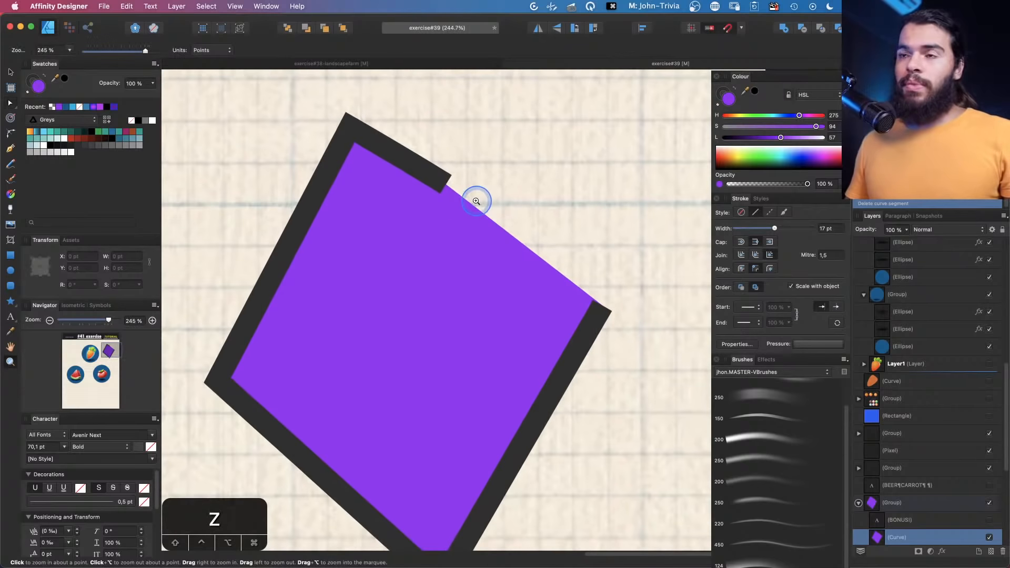
Delete the diamond's upper-left segment as well
alt+click(433, 216)
key(a)
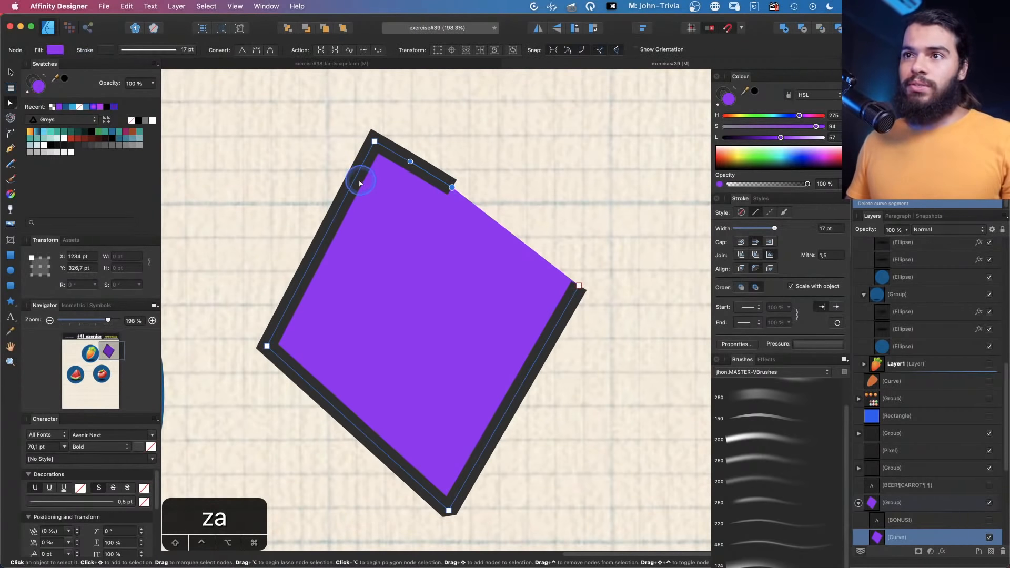
key(space)
drag(346, 195, 384, 182)
key(a)
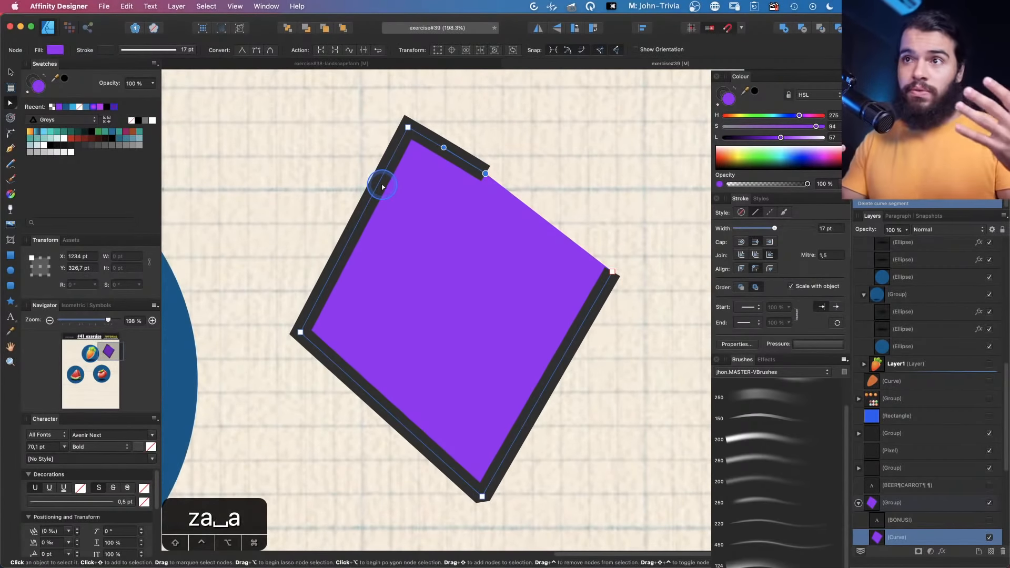
ctrl+click(344, 251)
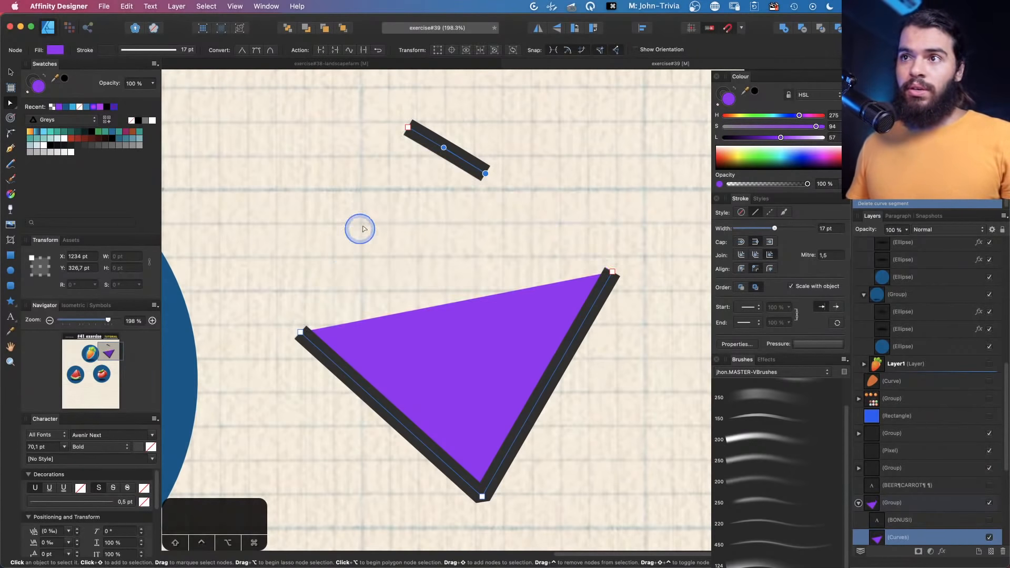
Delete the remaining broken diamond curves
key(z)
drag(420, 190, 341, 225)
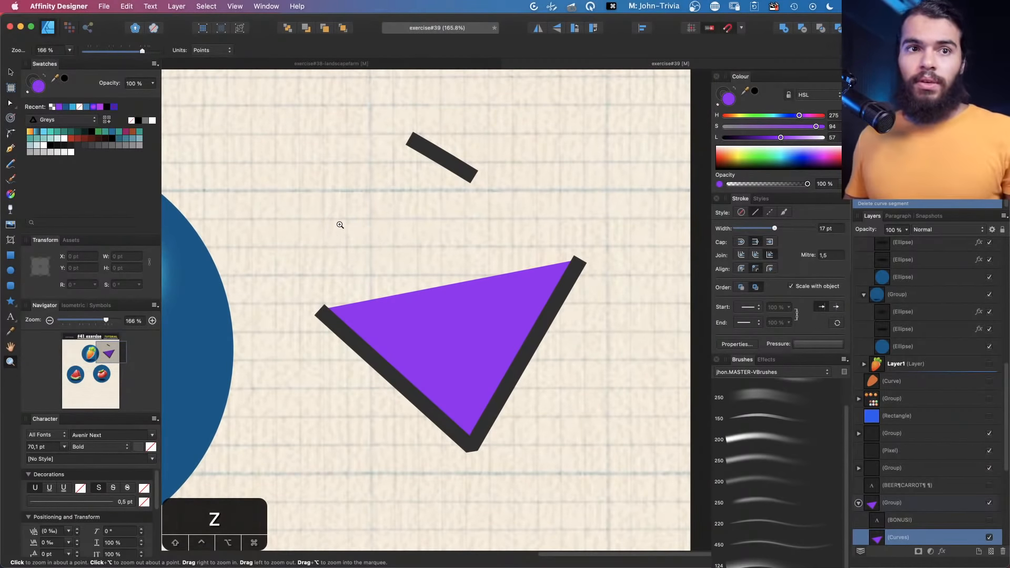
key(v)
key(q)
Draw a closed five-point shape with the Pen tool
key(f)
click(387, 181)
click(365, 297)
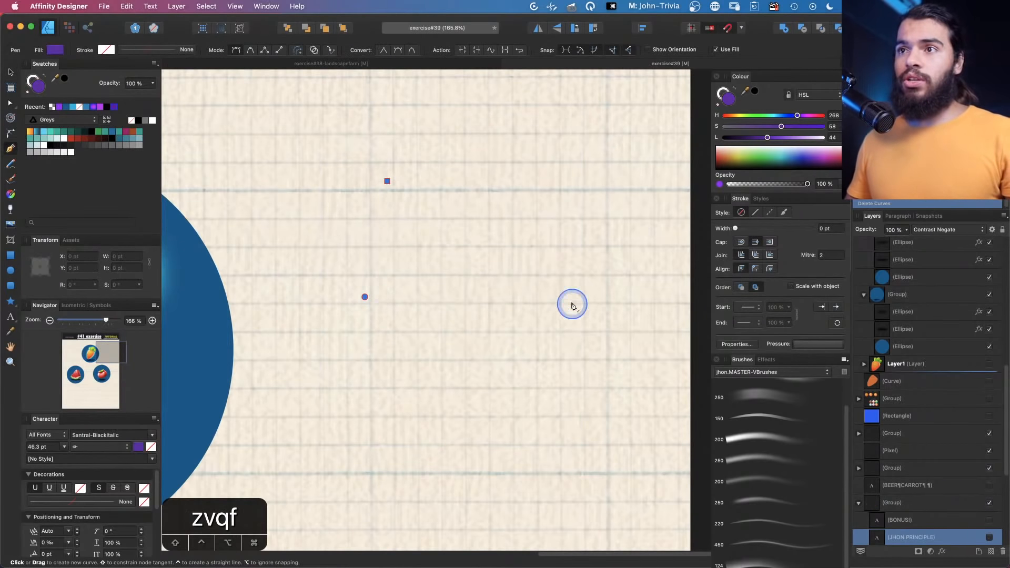
click(572, 308)
click(598, 202)
click(530, 131)
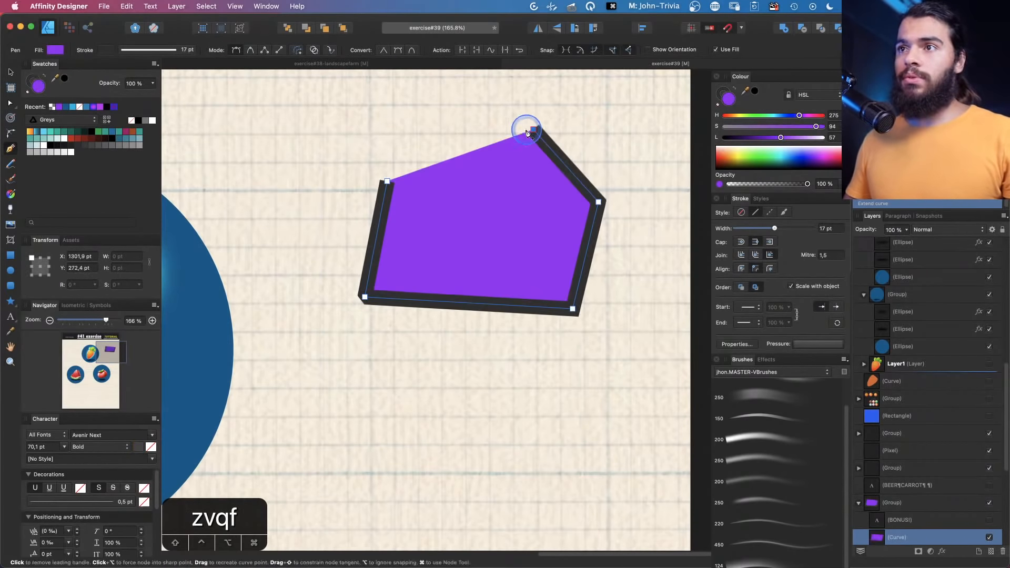
click(387, 181)
Move the shape and its top and bottom nodes to form a regular pentagon
key(a)
drag(532, 129, 491, 95)
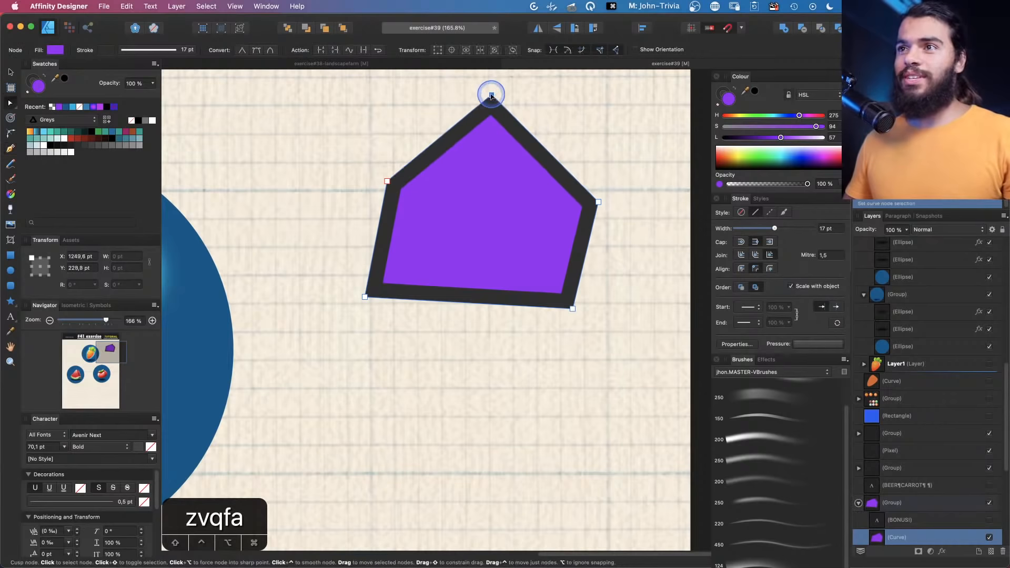
key(v)
drag(435, 225, 418, 268)
key(a)
drag(347, 341, 388, 377)
drag(554, 352, 535, 377)
key(space)
drag(464, 200, 435, 203)
key(a)
Draw a closed trapezoid across the middle of the pentagon with the Pen tool and nudge its upper-left node
key(f)
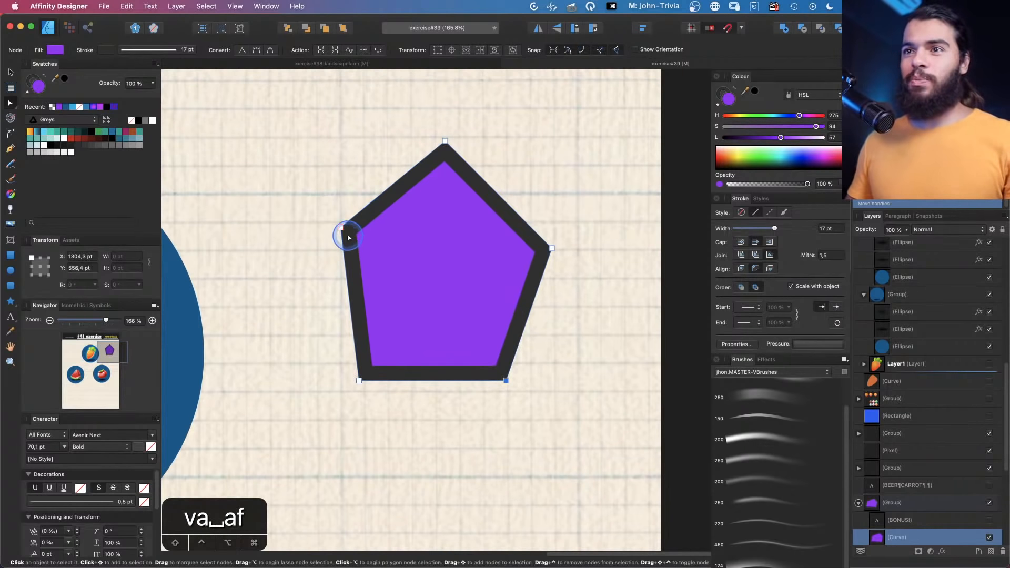
click(359, 244)
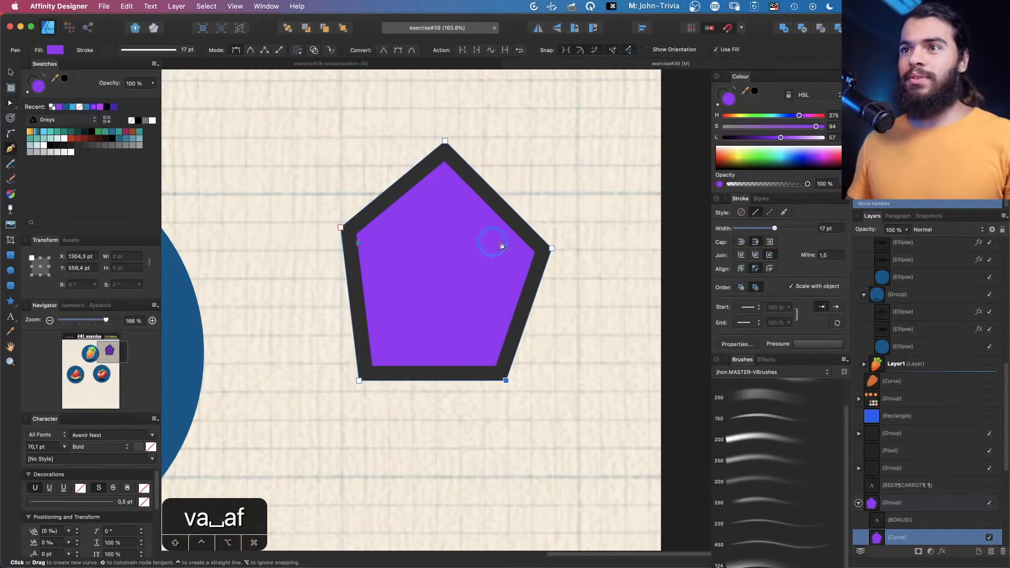
click(538, 248)
click(504, 316)
click(369, 316)
click(359, 243)
key(a)
drag(359, 243, 348, 246)
Set the trapezoid's fill colour to a pale cream (H 50, S 94, L 88)
drag(769, 140, 811, 140)
click(738, 115)
key(space)
drag(599, 257, 562, 244)
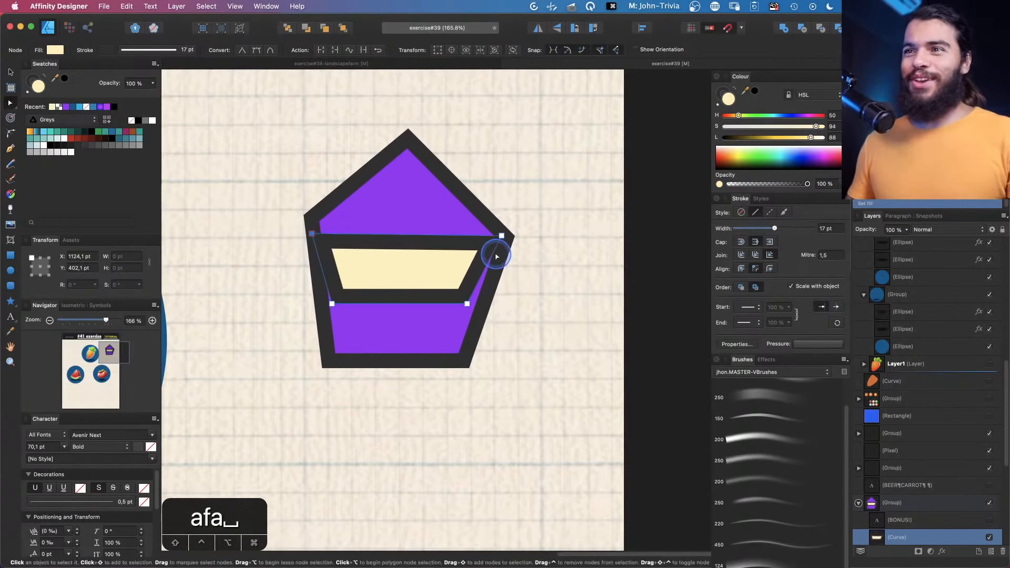
key(a)
click(18, 115)
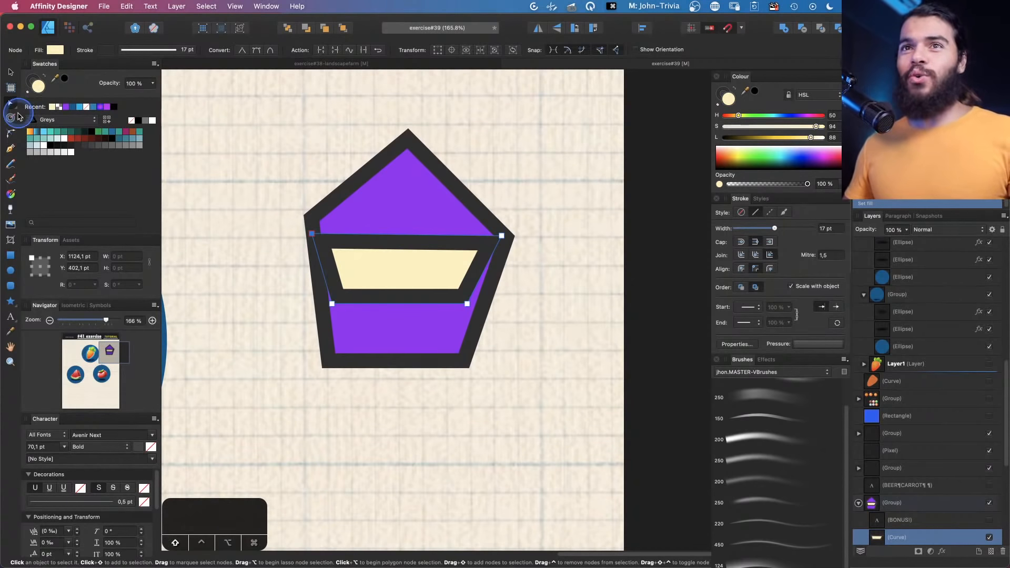
Delete the trapezoid's top and bottom segments, leaving two slanted side strokes
click(399, 238)
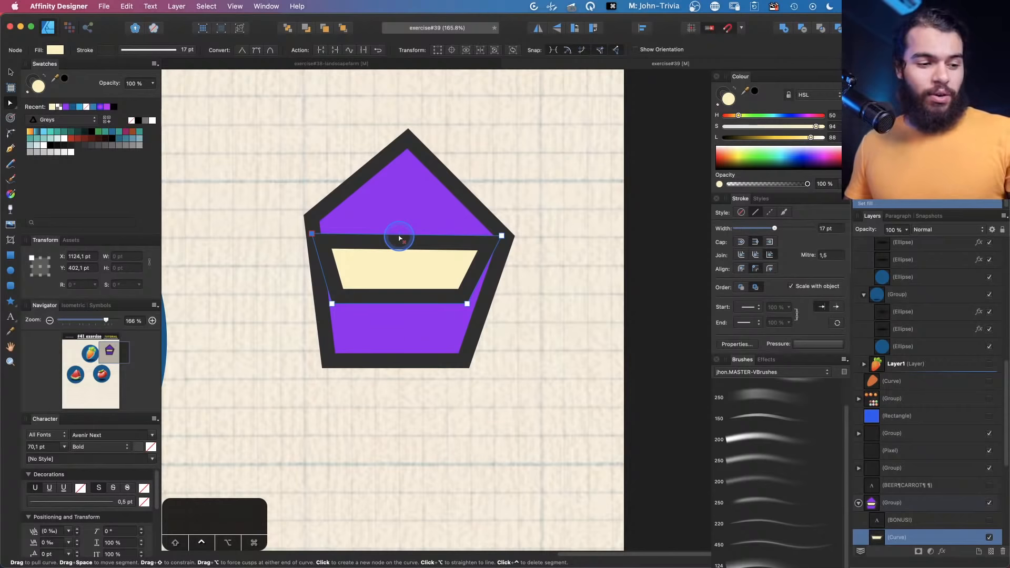
ctrl+click(400, 238)
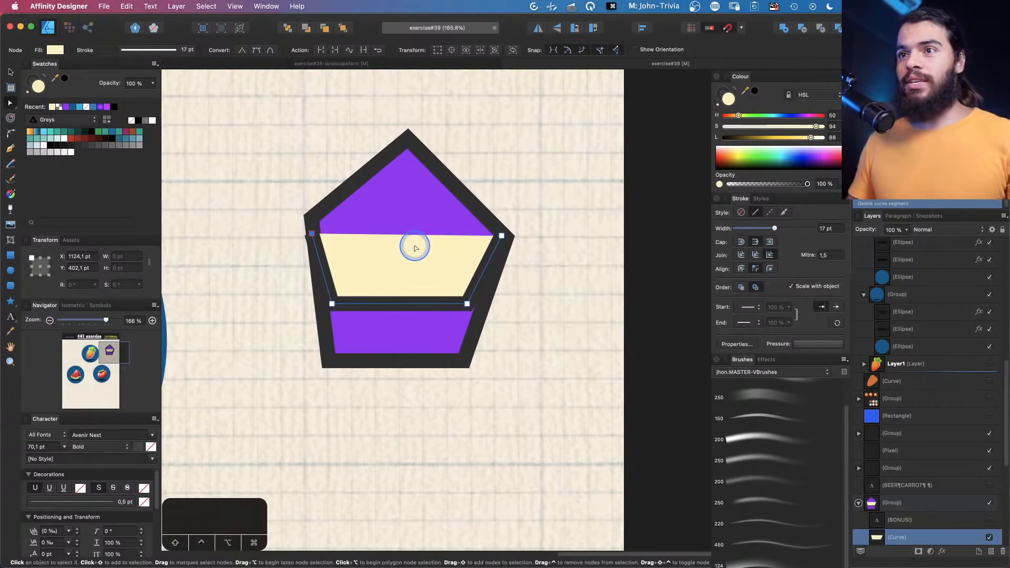
key(v)
drag(417, 247, 424, 241)
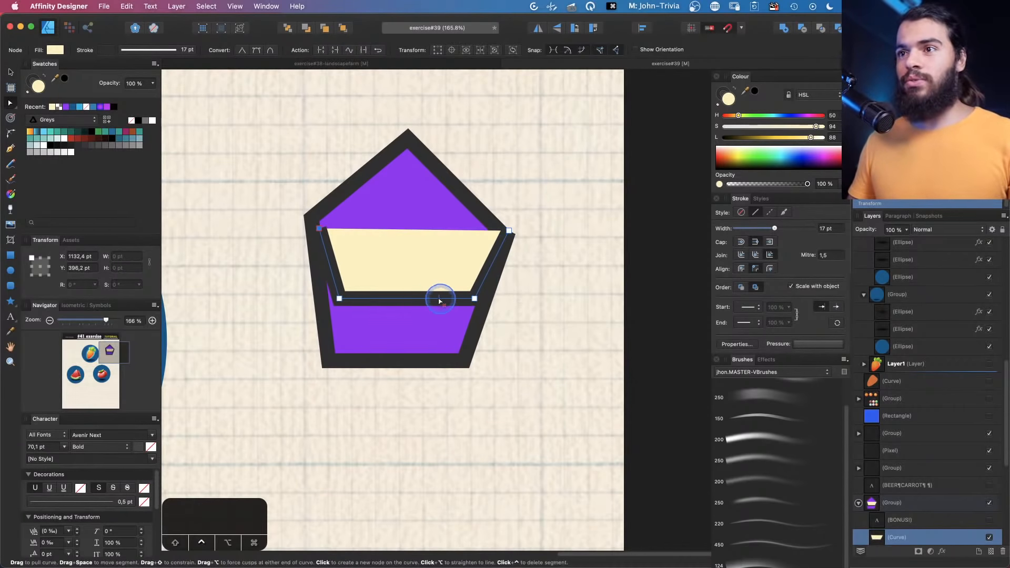
ctrl+click(409, 298)
Shift the right slanted stroke slightly inward
key(v)
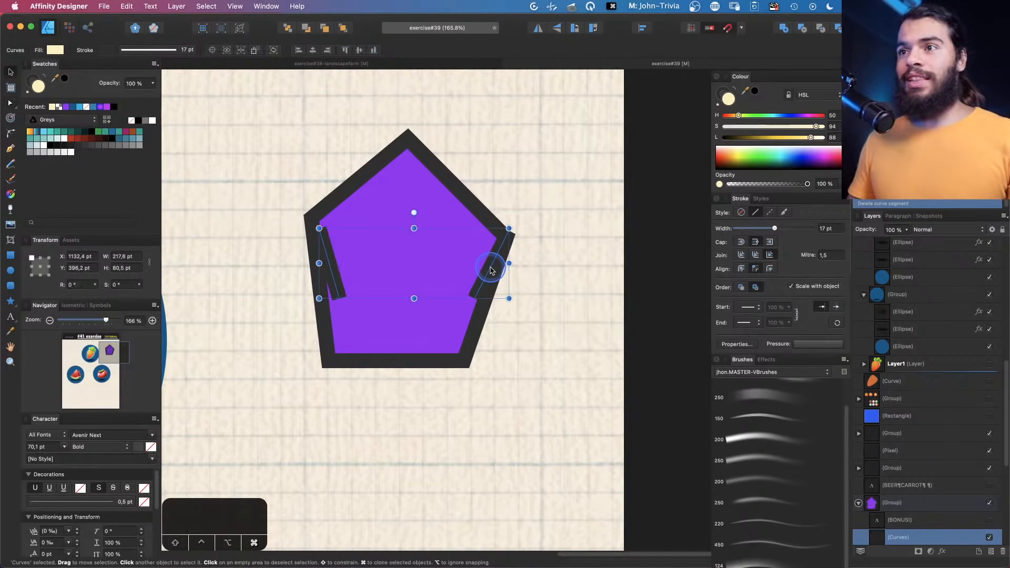
mouse_move(492, 271)
mouse_down()
mouse_move(502, 266)
mouse_move(449, 273)
mouse_move(477, 271)
mouse_up()
key(a)
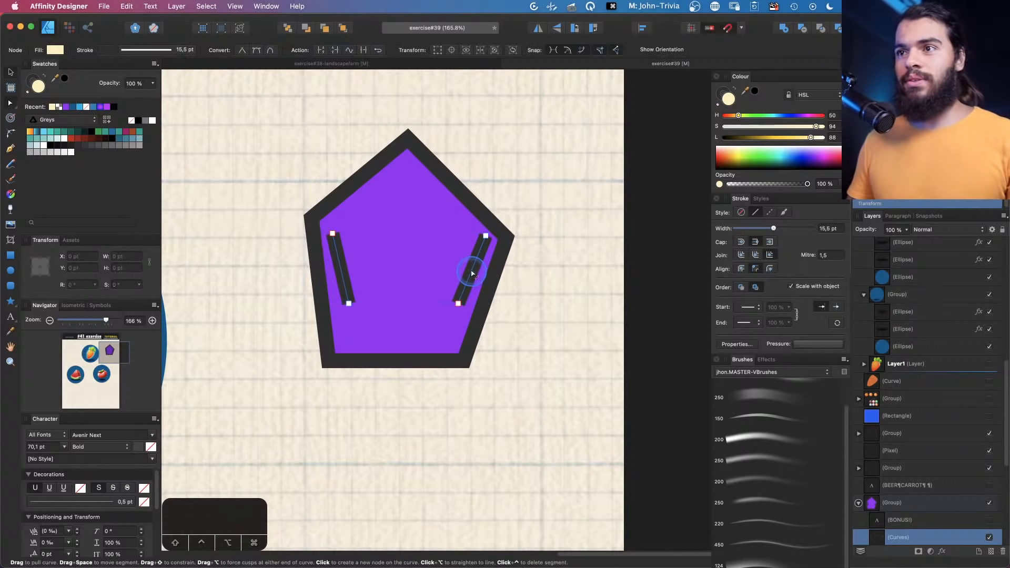
ctrl+click(471, 276)
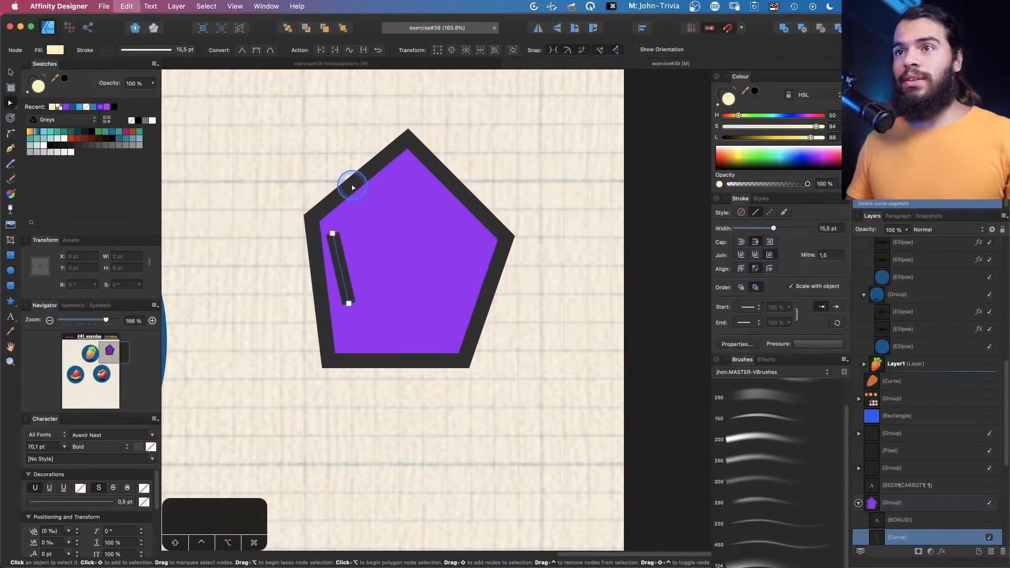
key(super+z)
drag(354, 181, 408, 205)
click(410, 203)
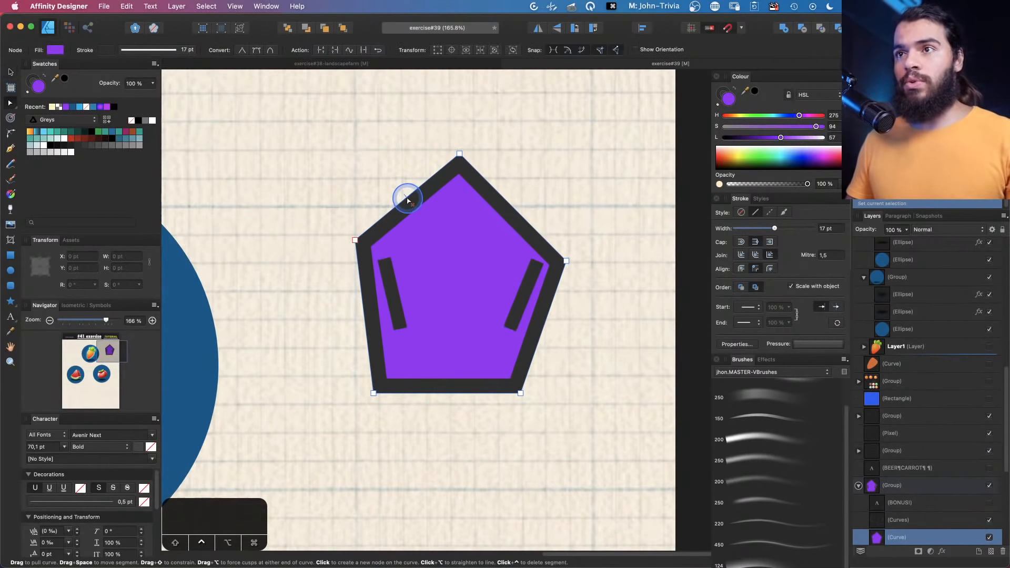
ctrl+click(410, 202)
key(super+z)
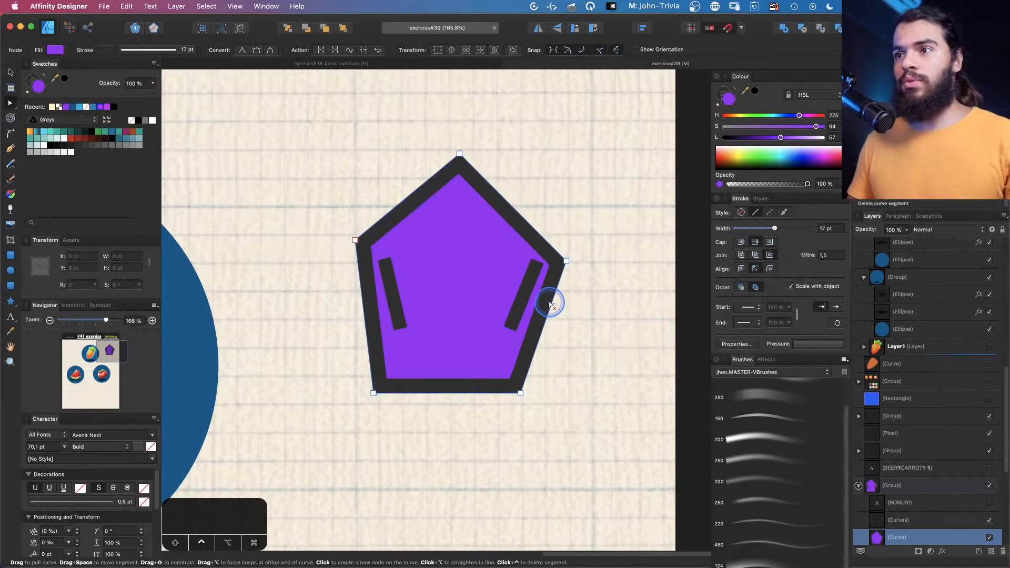
ctrl+click(551, 304)
key(a)
drag(566, 261, 519, 393)
key(super+z)
key(super+z)
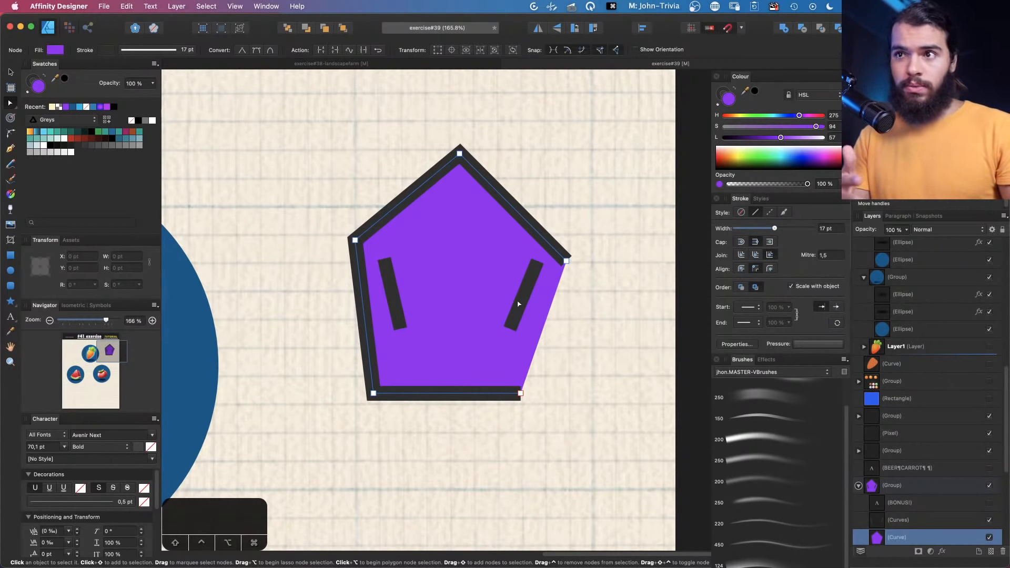
Try rounding the pentagon's top node by converting it to smooth and pulling its handle
ctrl+click(460, 154)
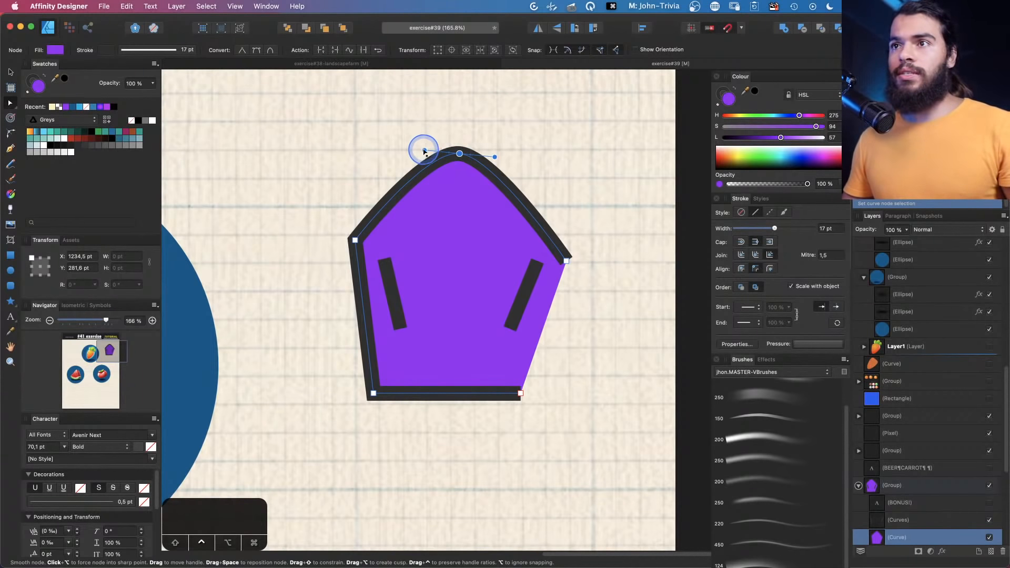
mouse_move(424, 151)
mouse_down()
mouse_move(338, 151)
mouse_move(387, 149)
mouse_move(348, 154)
mouse_move(368, 185)
mouse_move(511, 206)
mouse_move(435, 211)
mouse_move(394, 173)
mouse_move(434, 162)
mouse_up()
key(super+z)
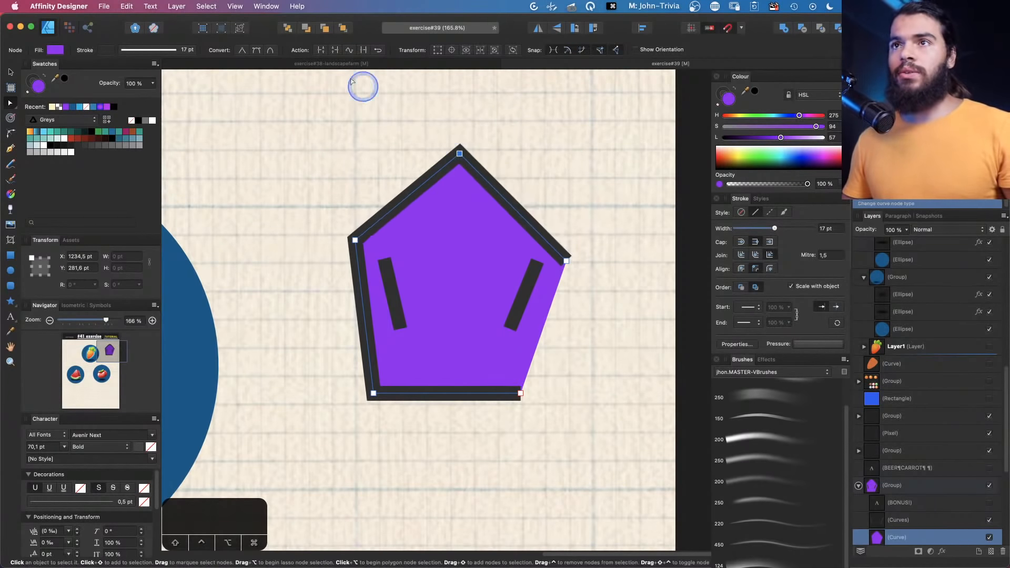
key(super+shift+z)
key(super+z)
Delete the purple pentagon shape, keeping the two slanted strokes
scroll(420, 135, down, 5)
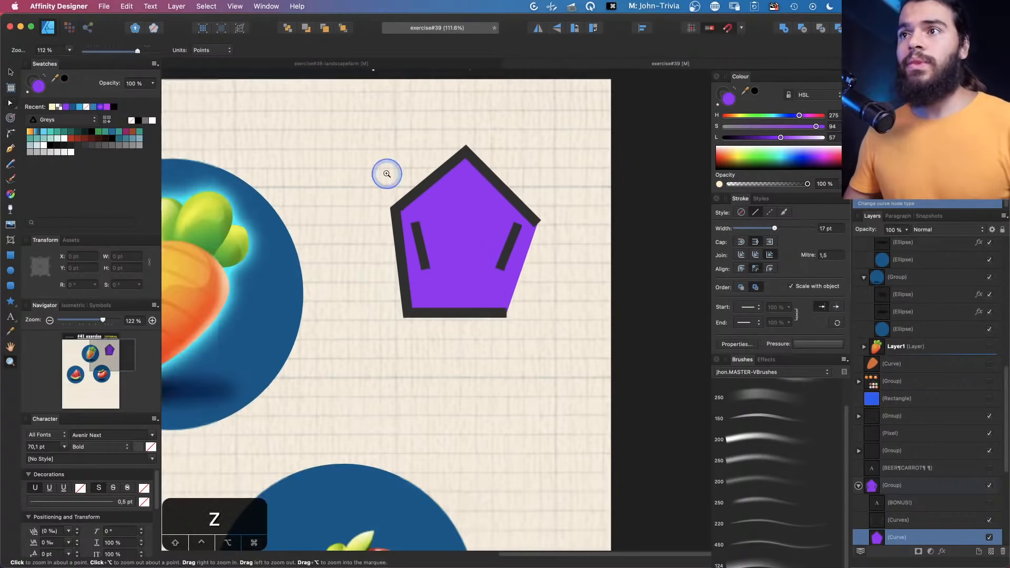
key(space)
key(v)
key(Delete)
scroll(406, 217, left, 2)
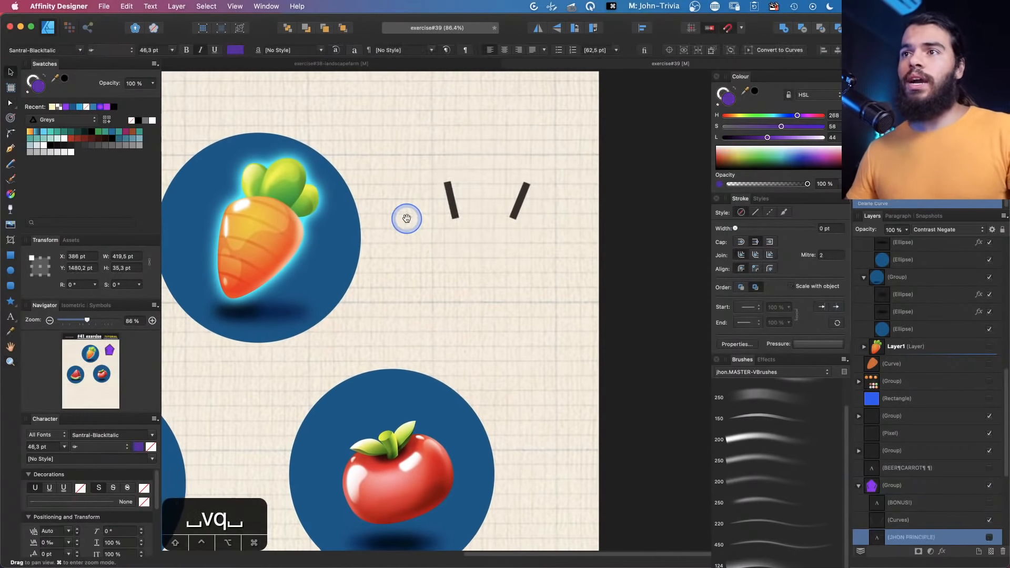